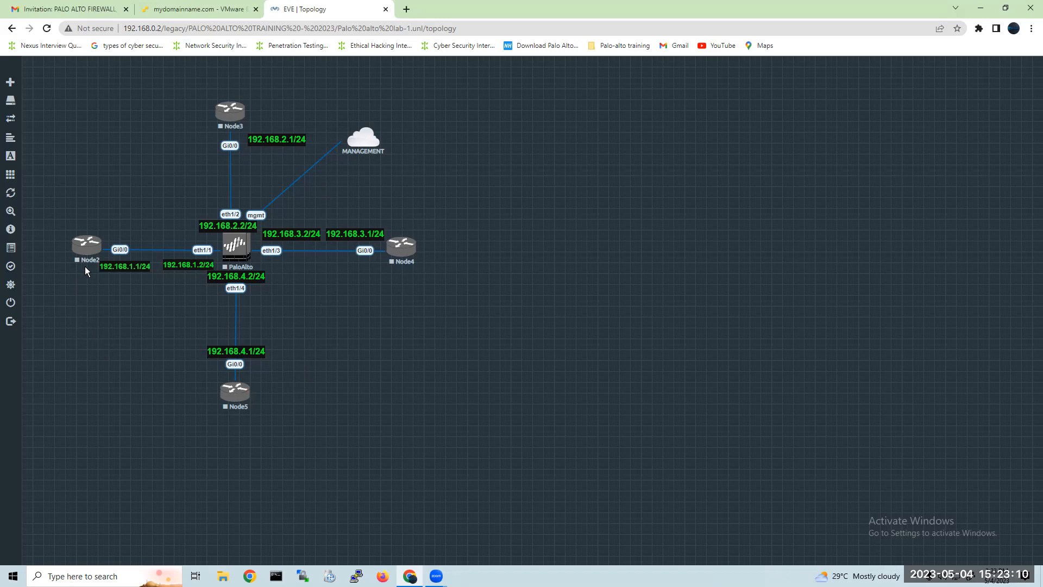
Move Node2 slightly toward the firewall and start a new node below it from the Windows Server template.
{"action": "left_click_drag", "start_coordinate": [89, 255], "coordinate": [127, 271]}
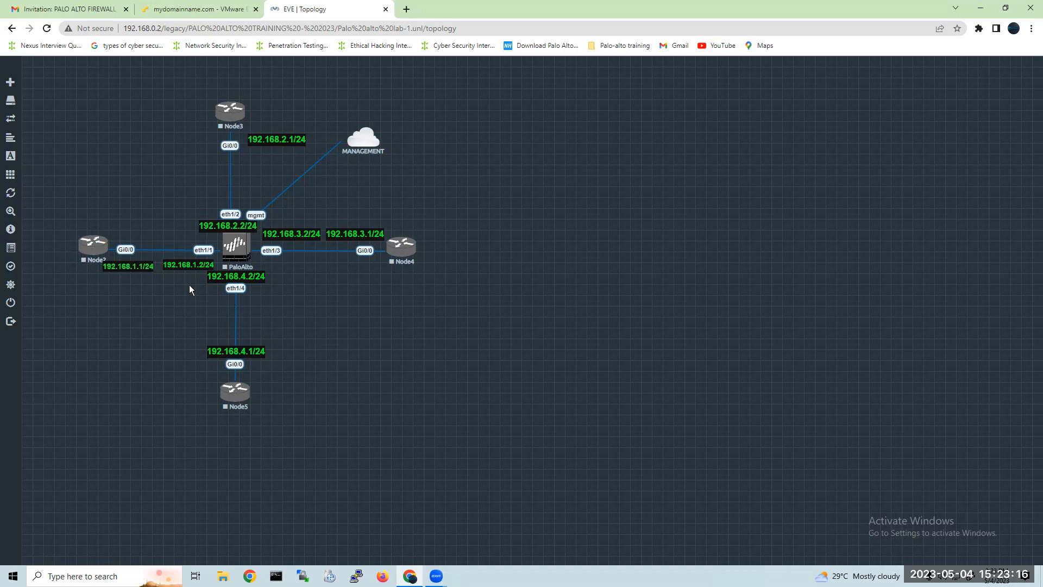
{"action": "right_click", "coordinate": [80, 313]}
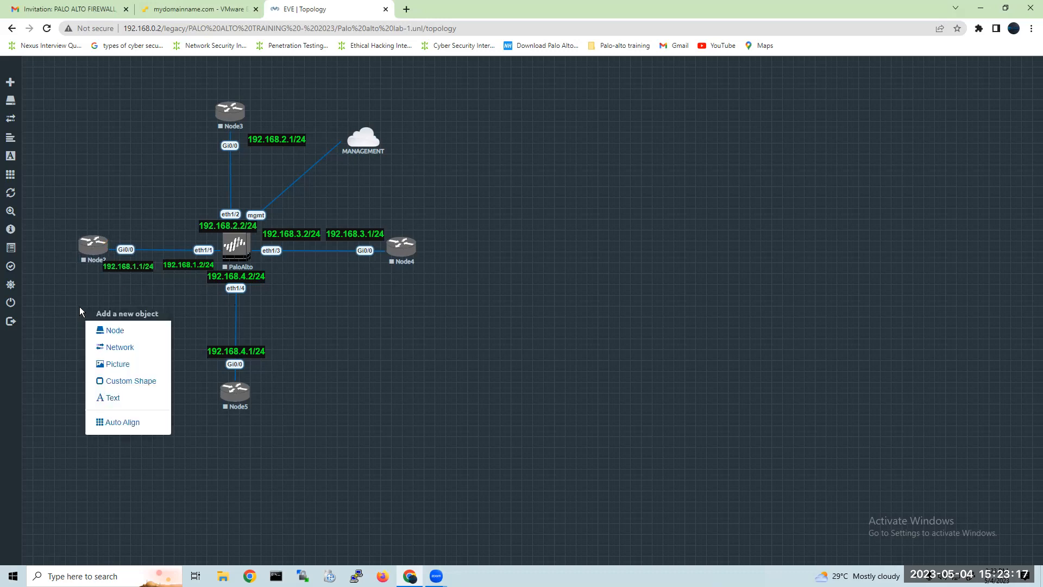
{"action": "left_click", "coordinate": [127, 328]}
{"action": "left_click", "coordinate": [474, 165]}
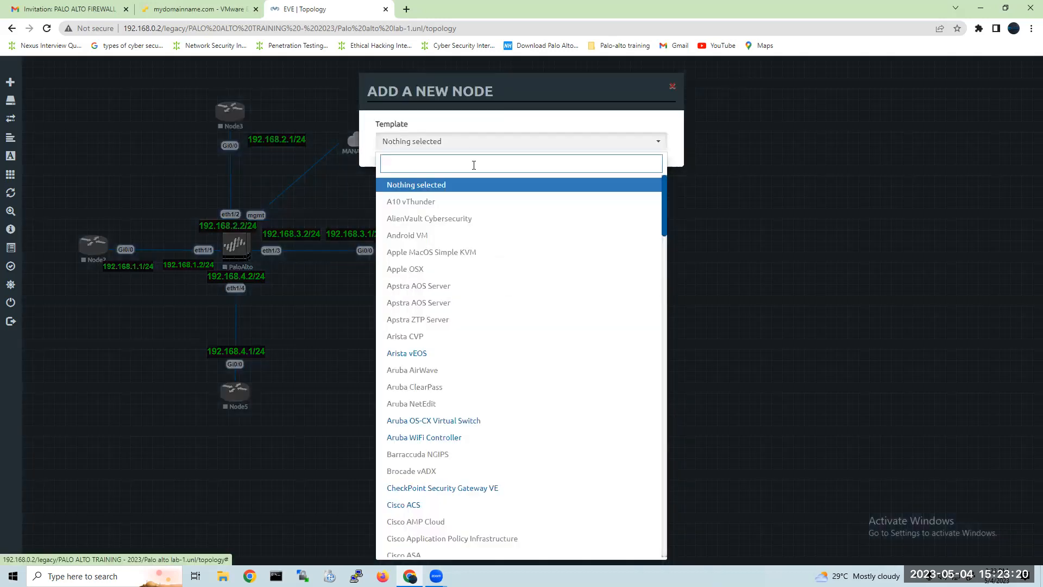
{"action": "type", "text": "wind"}
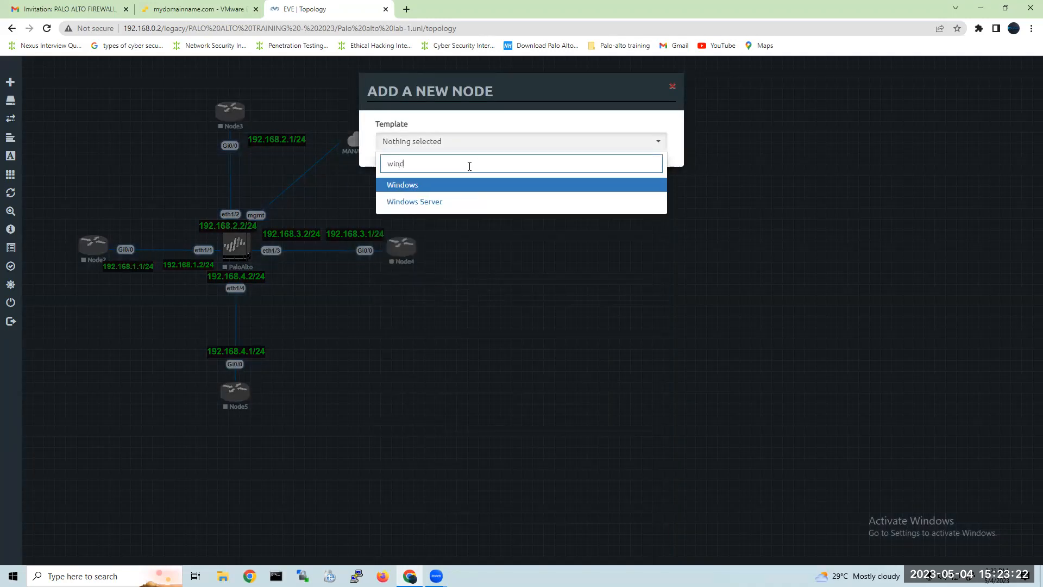
{"action": "left_click", "coordinate": [468, 204]}
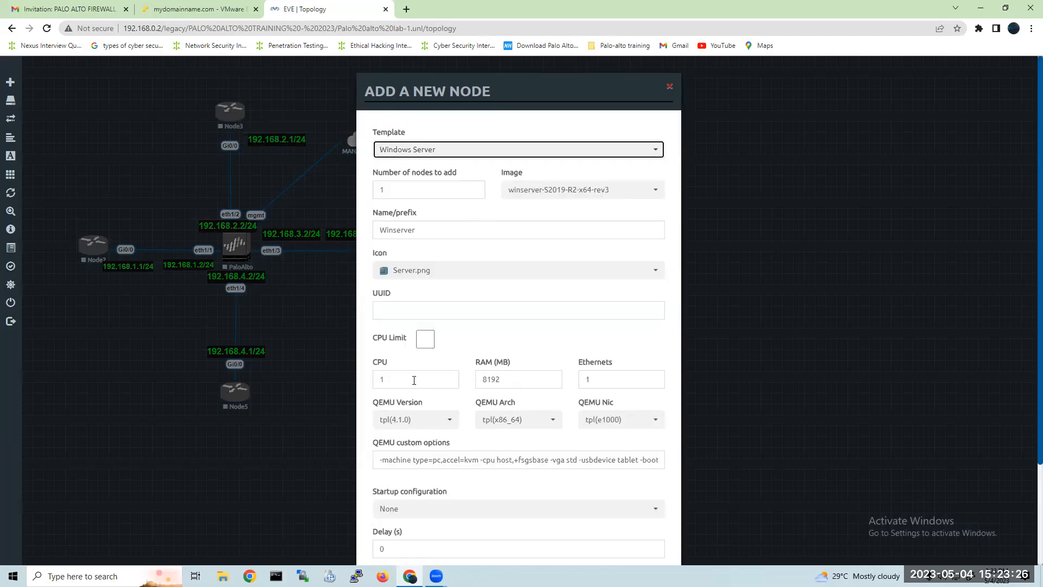
Give the new server node 4 CPUs, 16200 MB of RAM and the Server_AD.png icon.
{"action": "double_click", "coordinate": [390, 379]}
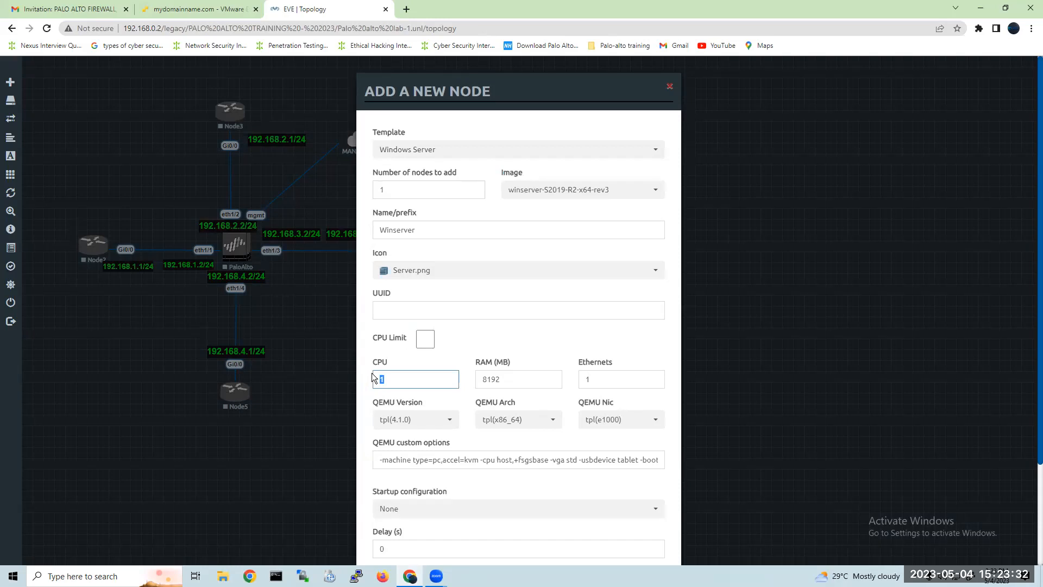
{"action": "double_click", "coordinate": [521, 380]}
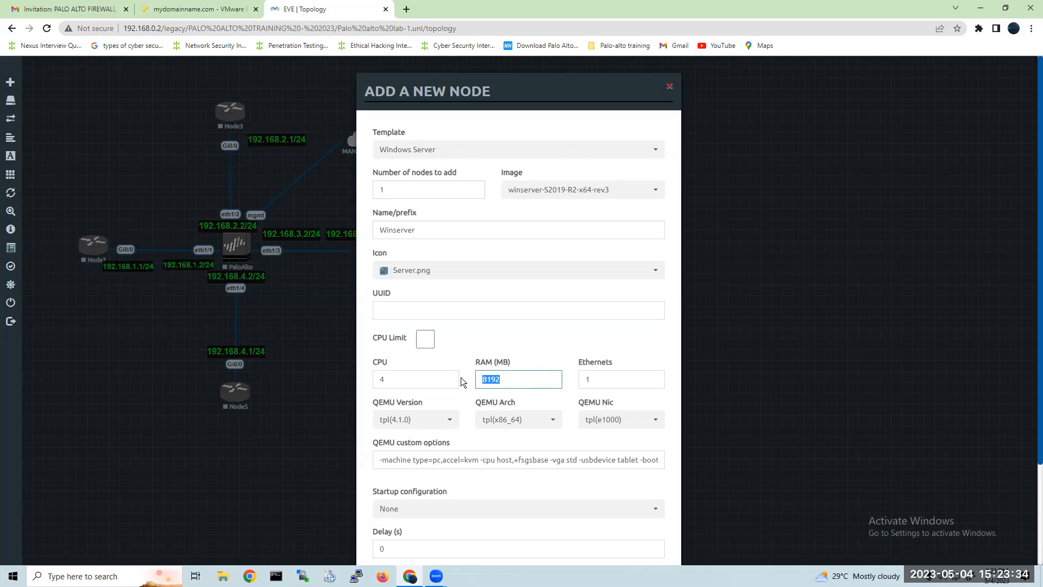
{"action": "type", "text": "1"}
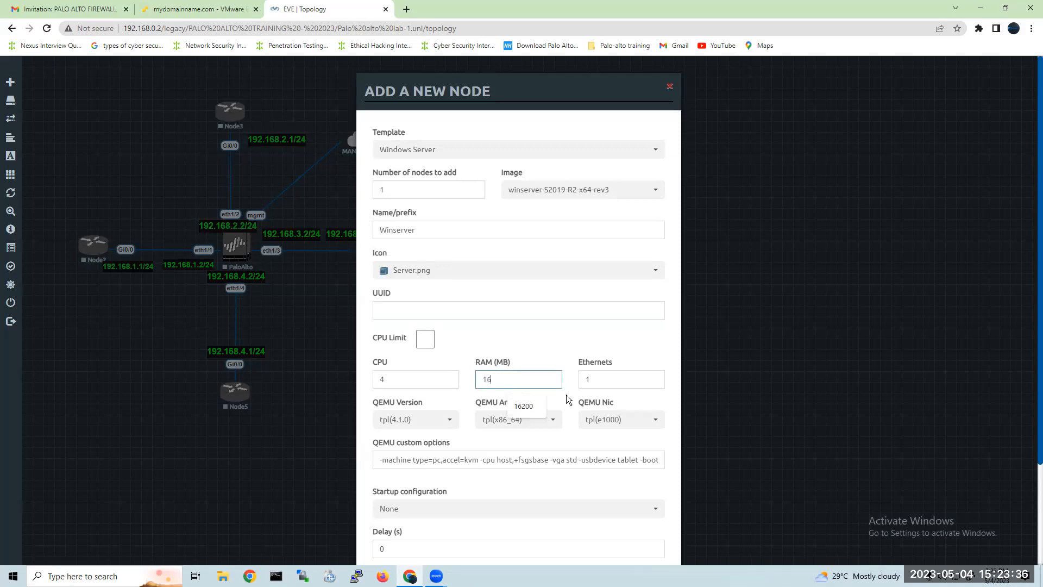
{"action": "type", "text": "6"}
{"action": "left_click", "coordinate": [530, 407]}
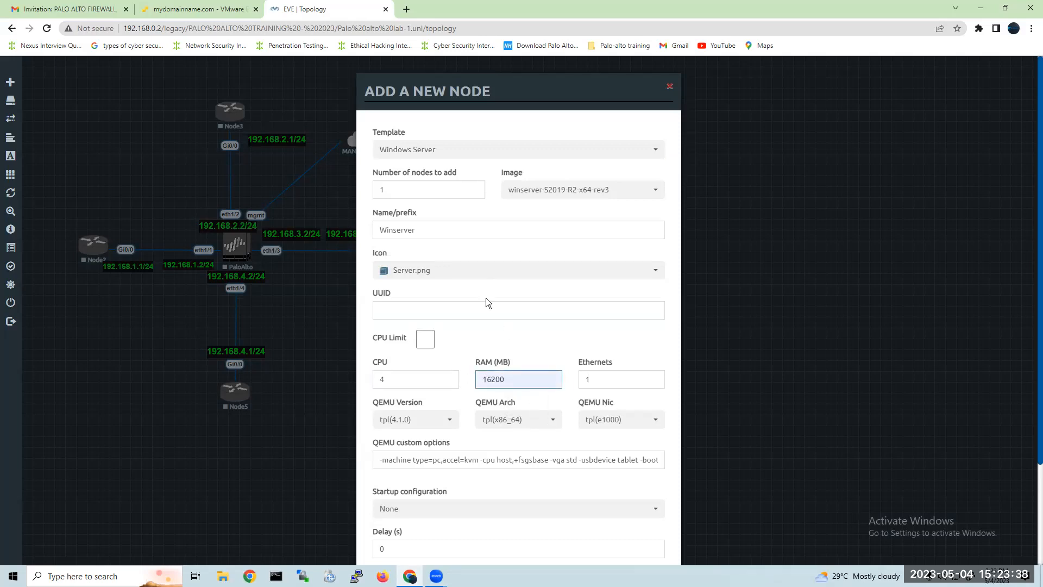
{"action": "left_click", "coordinate": [442, 273]}
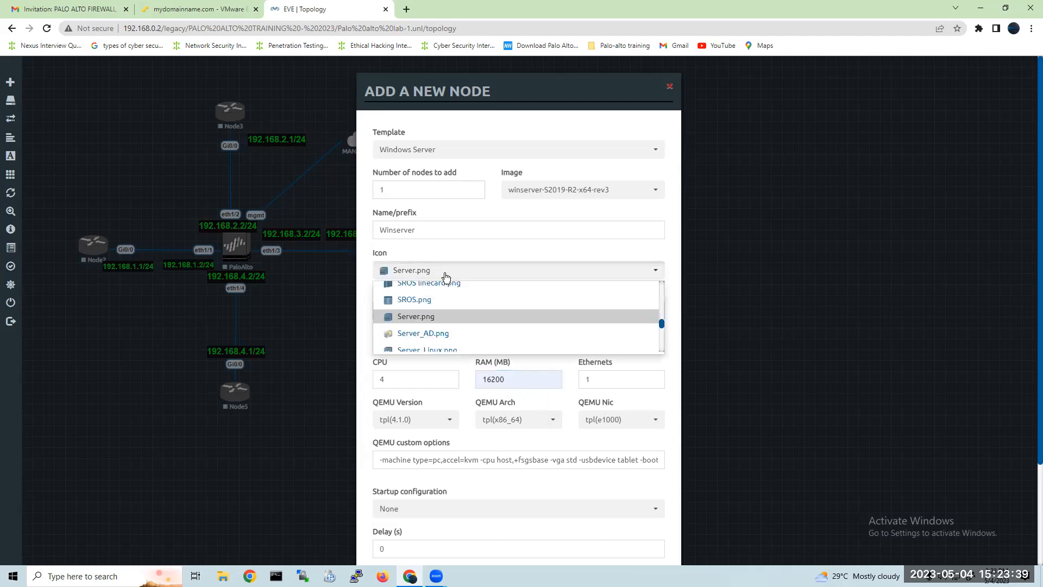
{"action": "left_click", "coordinate": [480, 335]}
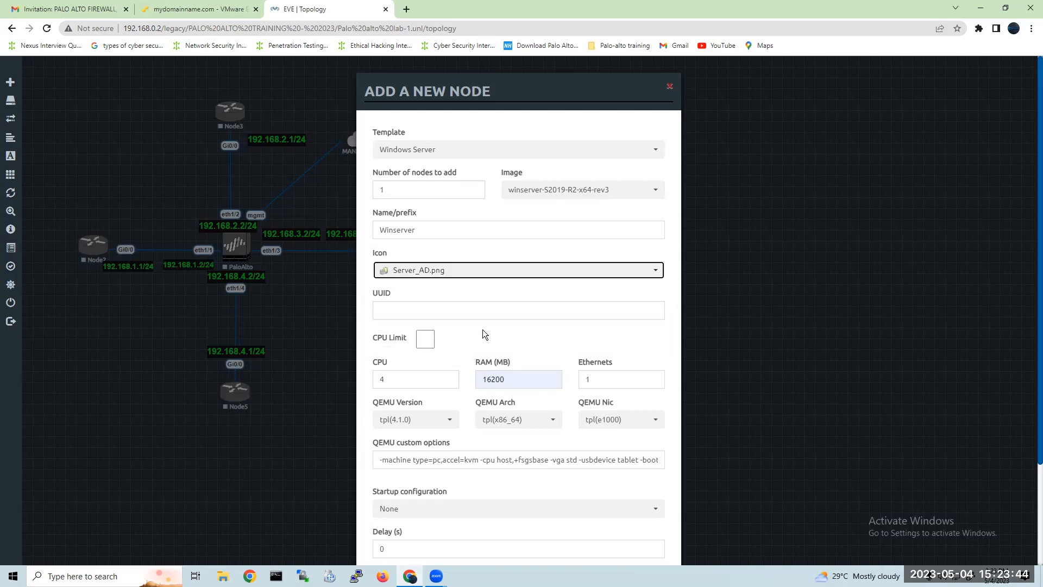
Save the server node under the name DHCP-SERVER and place it below Node2.
{"action": "scroll", "coordinate": [482, 332], "scroll_direction": "down", "scroll_amount": 3}
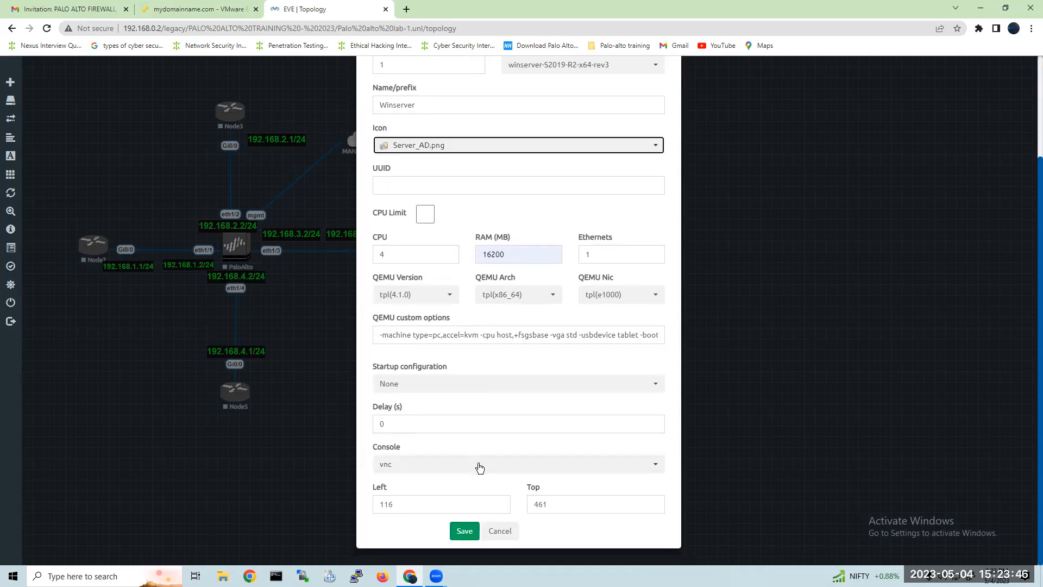
{"action": "scroll", "coordinate": [487, 417], "scroll_direction": "up", "scroll_amount": 3}
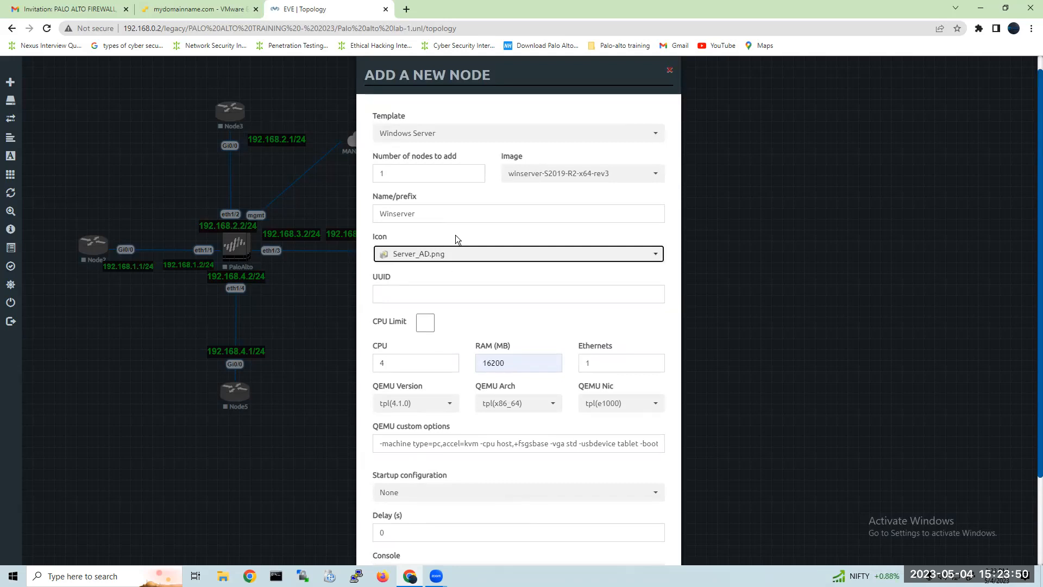
{"action": "left_click", "coordinate": [464, 216]}
{"action": "double_click", "coordinate": [464, 215]}
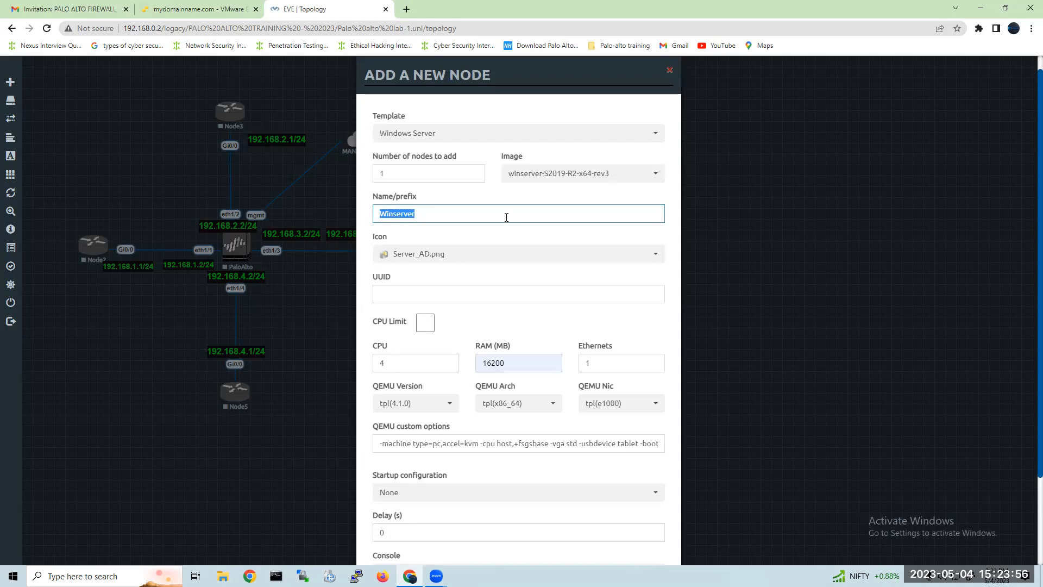
{"action": "type", "text": "WINDOW"}
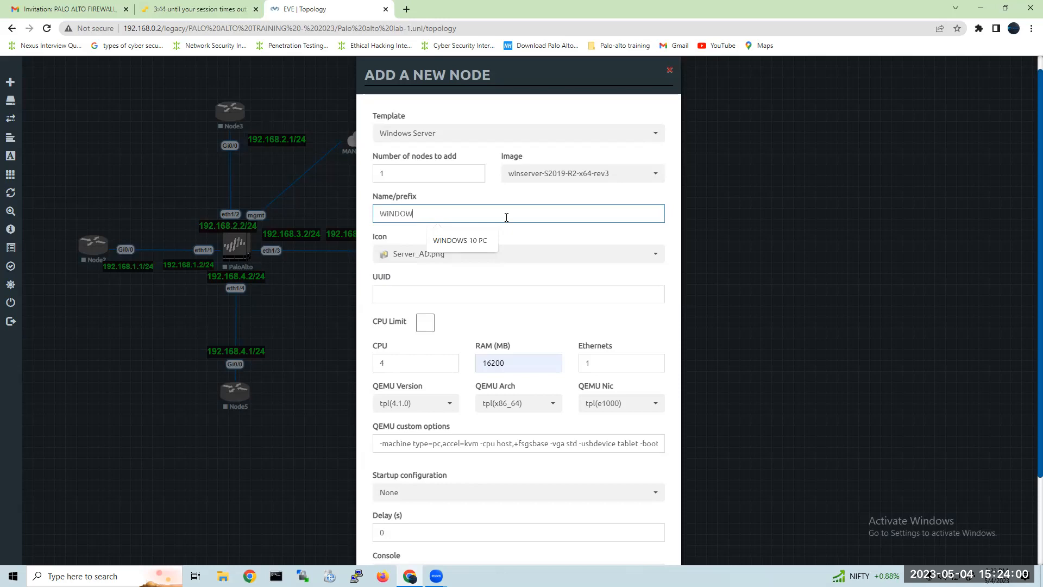
{"action": "key", "text": "BackSpace"}
{"action": "key", "text": "BackSpace"}
{"action": "key", "text": "BackSpace"}
{"action": "key", "text": "BackSpace"}
{"action": "key", "text": "BackSpace"}
{"action": "key", "text": "BackSpace"}
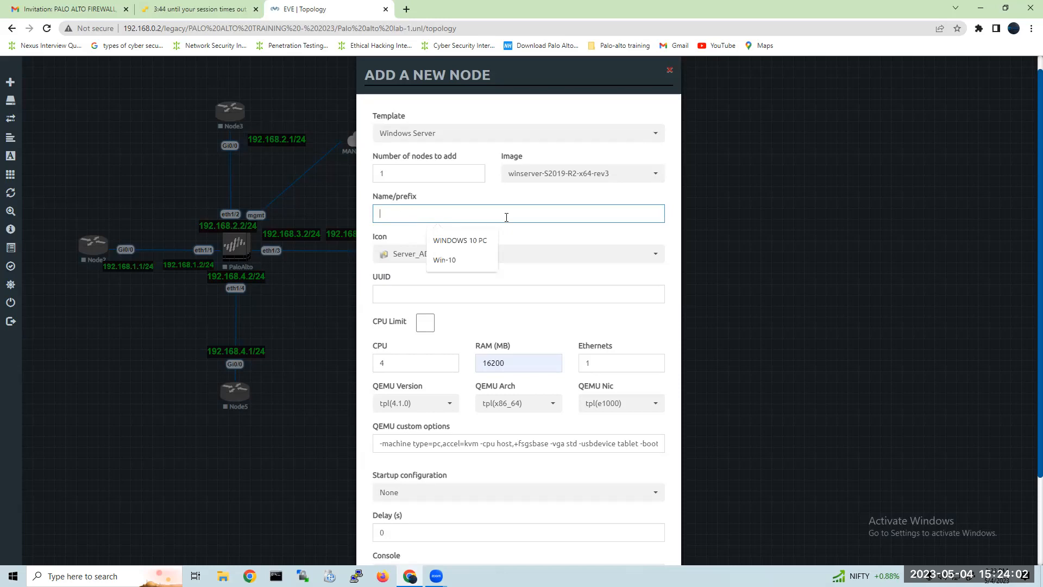
{"action": "type", "text": "DHCP"}
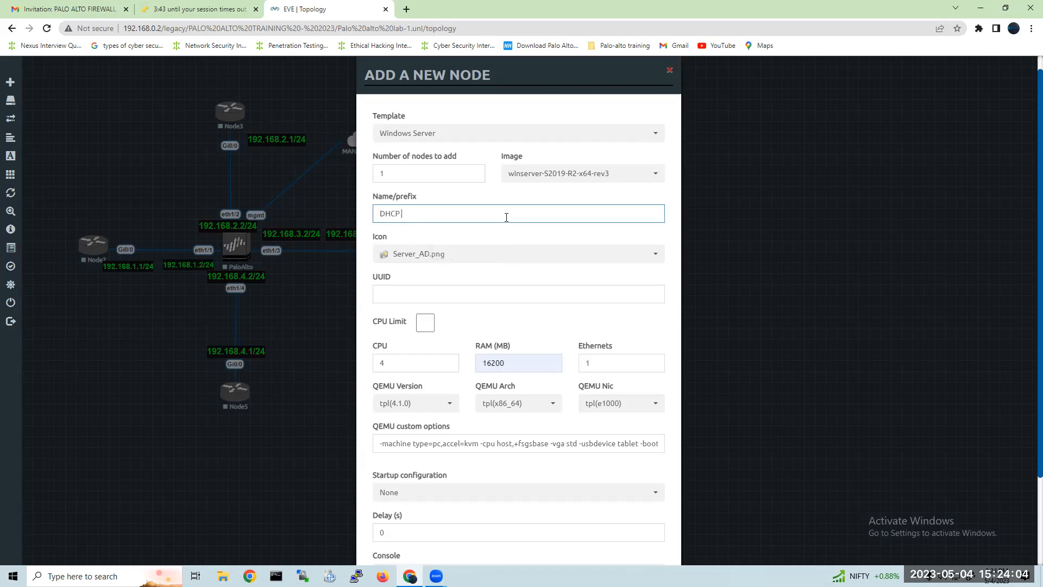
{"action": "type", "text": "-SERVER"}
{"action": "scroll", "coordinate": [556, 328], "scroll_direction": "down", "scroll_amount": 2}
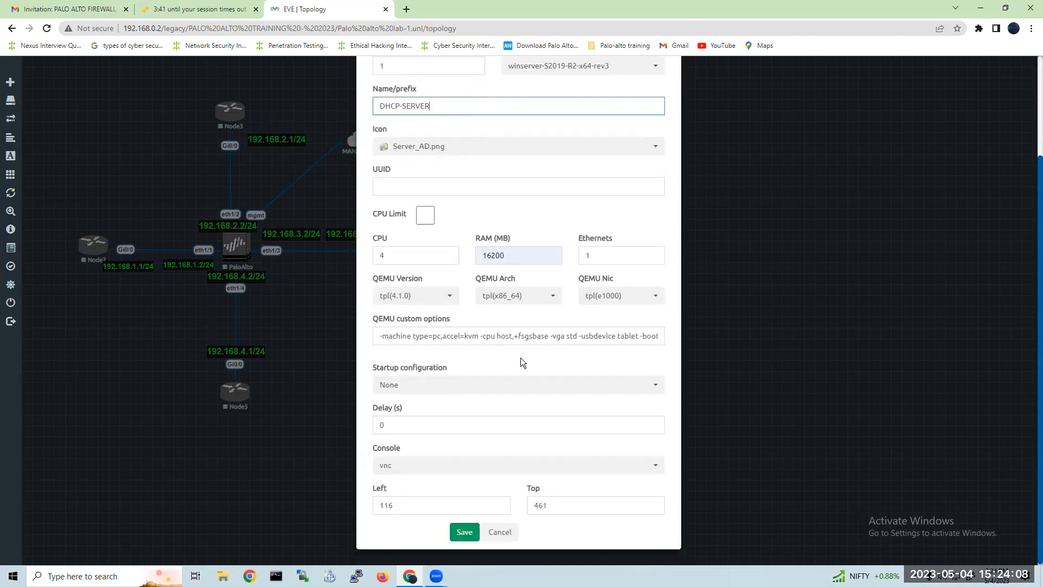
{"action": "left_click", "coordinate": [471, 528]}
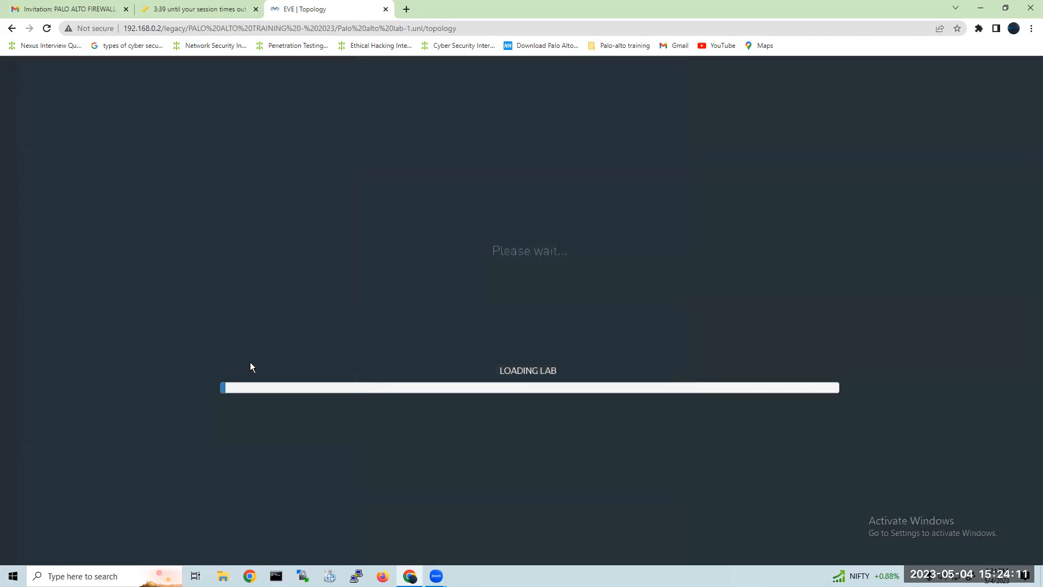
{"action": "left_click_drag", "start_coordinate": [105, 332], "coordinate": [77, 358]}
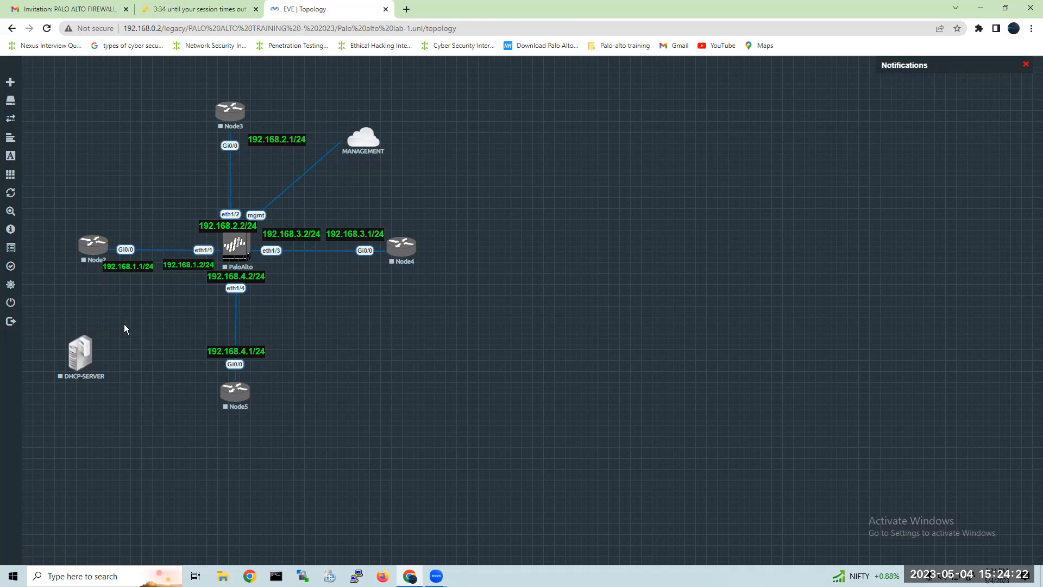
Start another node beside DHCP-SERVER from the Windows template and give it the Desktop4.png icon.
{"action": "right_click", "coordinate": [123, 319]}
{"action": "left_click", "coordinate": [169, 338]}
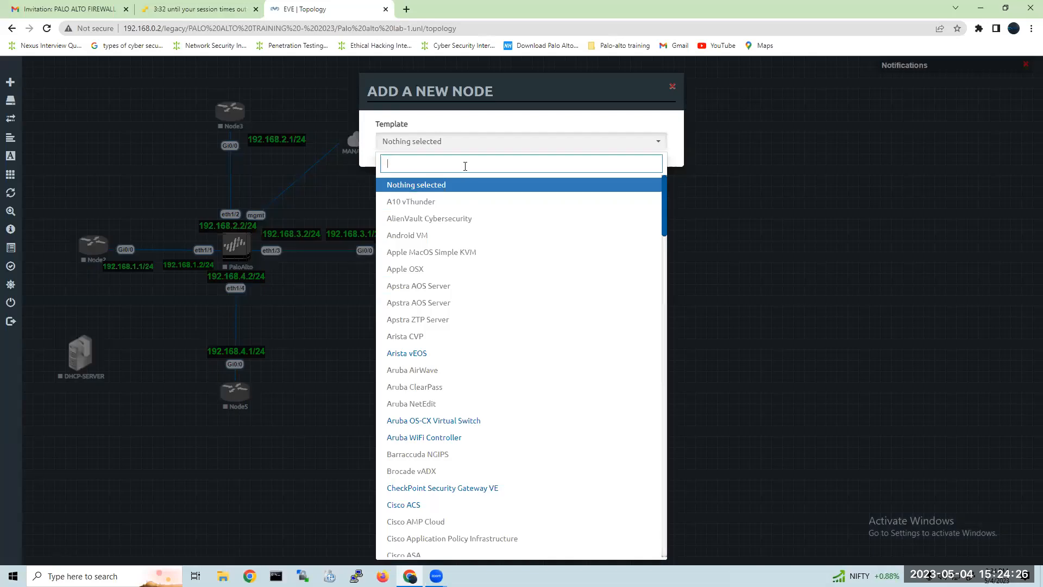
{"action": "type", "text": "WIND"}
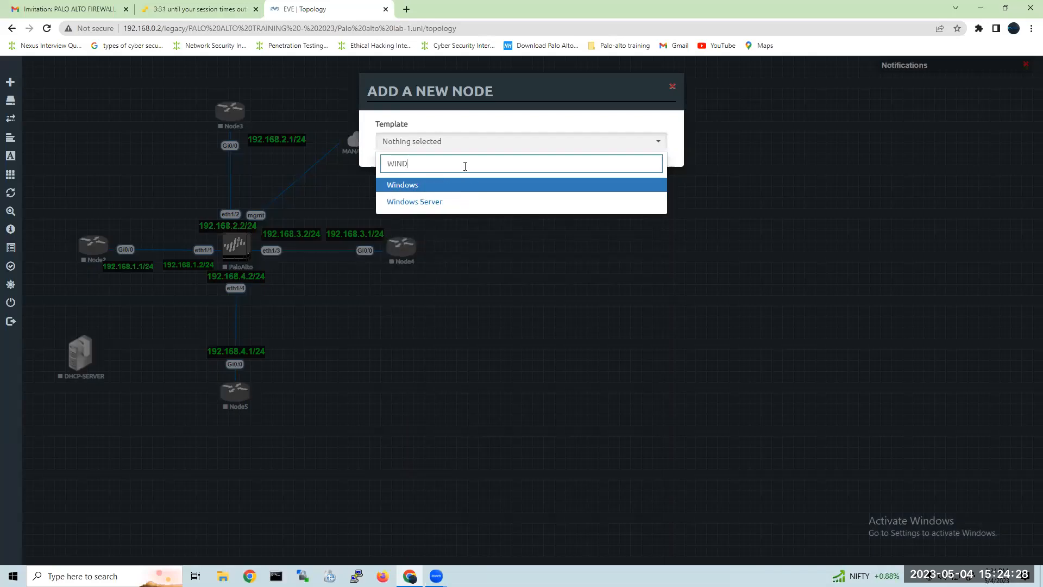
{"action": "key", "text": "Return"}
{"action": "left_click", "coordinate": [444, 272]}
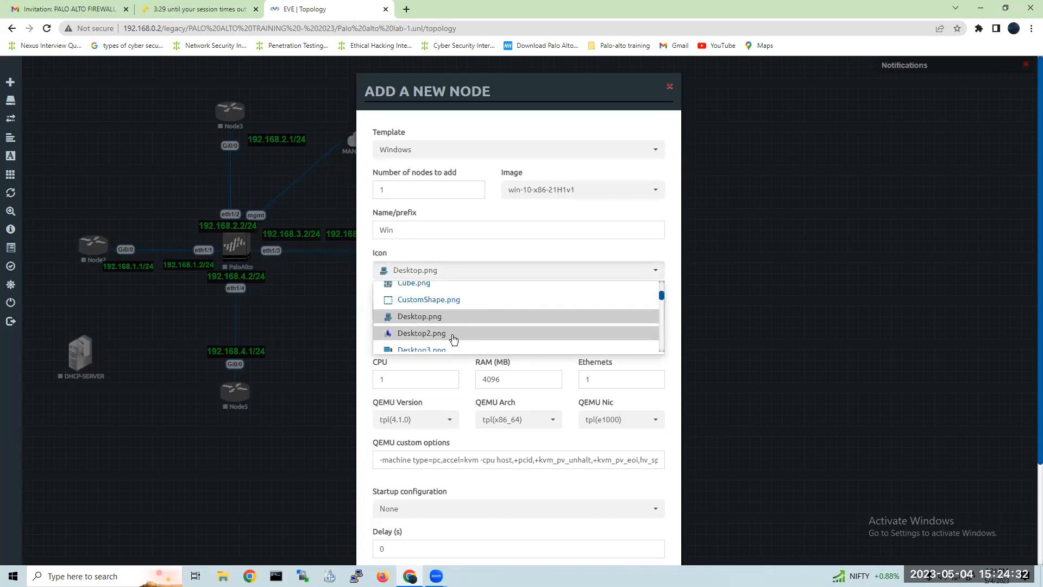
{"action": "scroll", "coordinate": [459, 331], "scroll_direction": "down", "scroll_amount": 1}
{"action": "left_click", "coordinate": [462, 313]}
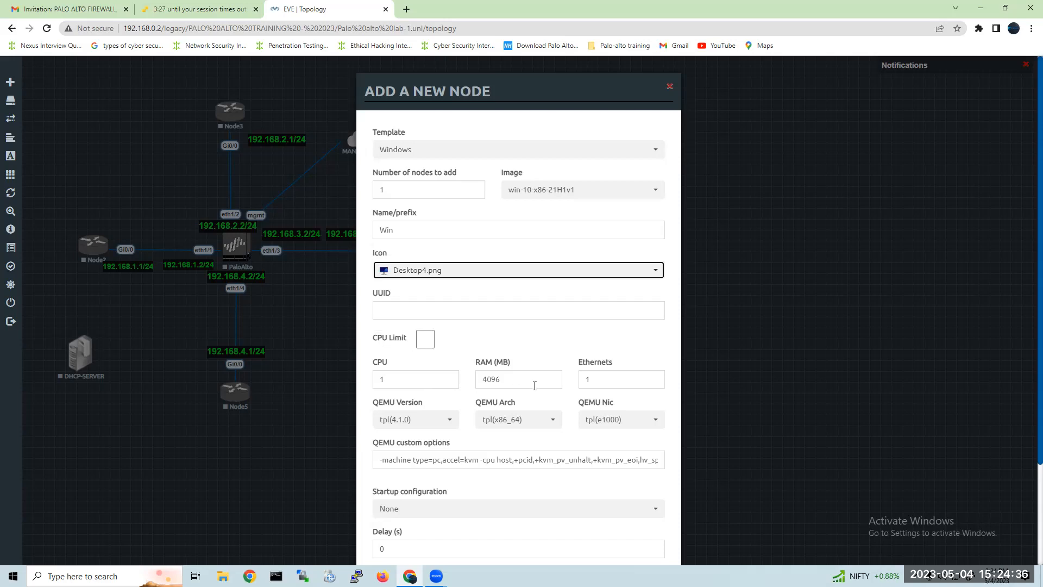
Keep vnc as the Windows node's console and save the node to the topology.
{"action": "scroll", "coordinate": [493, 446], "scroll_direction": "down", "scroll_amount": 3}
{"action": "left_click", "coordinate": [491, 466]}
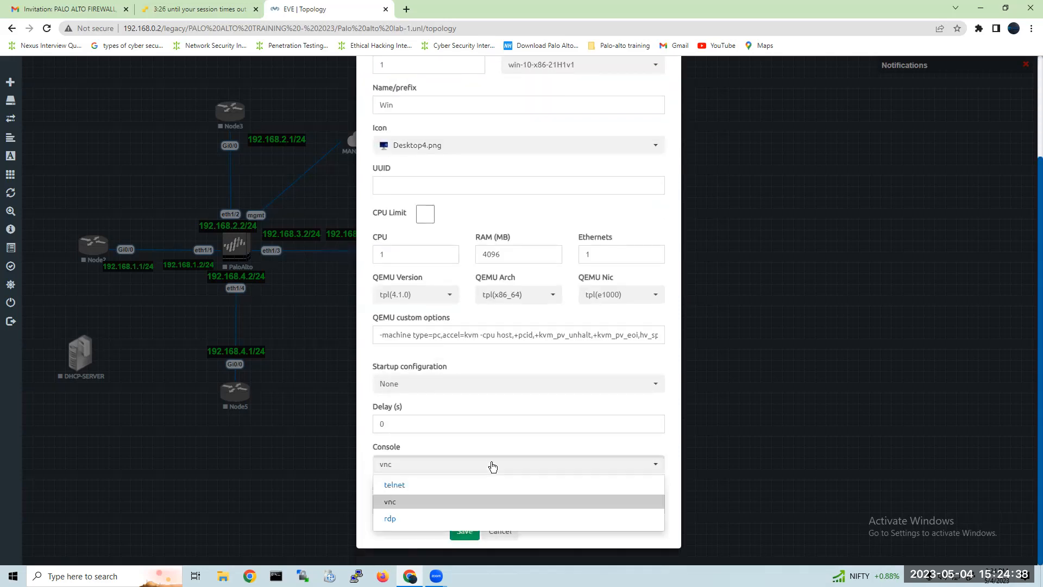
{"action": "left_click", "coordinate": [476, 506]}
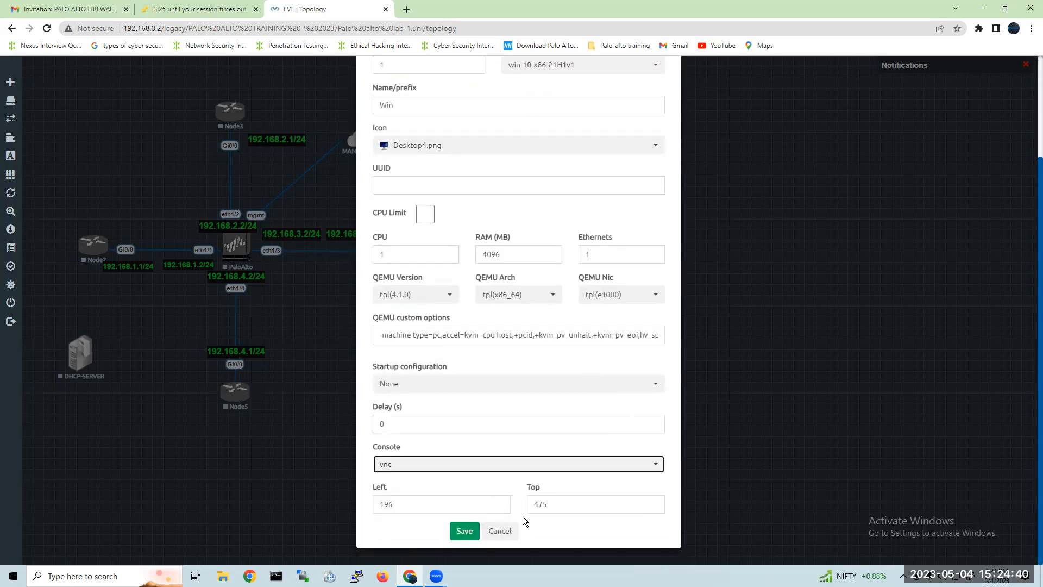
{"action": "left_click", "coordinate": [464, 530]}
Spread DHCP-SERVER and the Win node apart below Node2, dismiss the error dialog, and nudge Node2 down slightly.
{"action": "left_click_drag", "start_coordinate": [80, 353], "coordinate": [59, 372]}
{"action": "left_click_drag", "start_coordinate": [140, 369], "coordinate": [143, 384]}
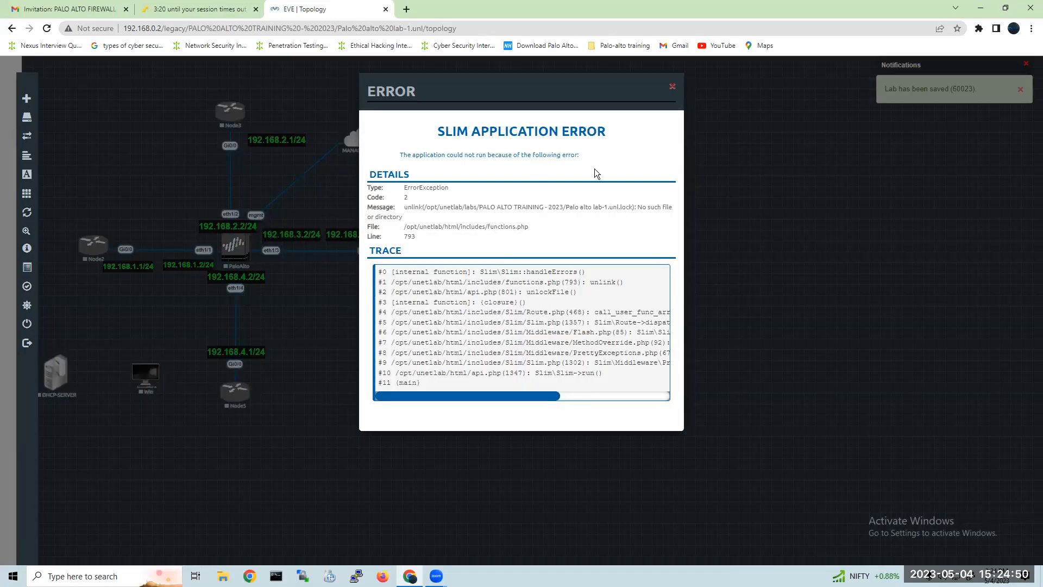
{"action": "left_click", "coordinate": [673, 90]}
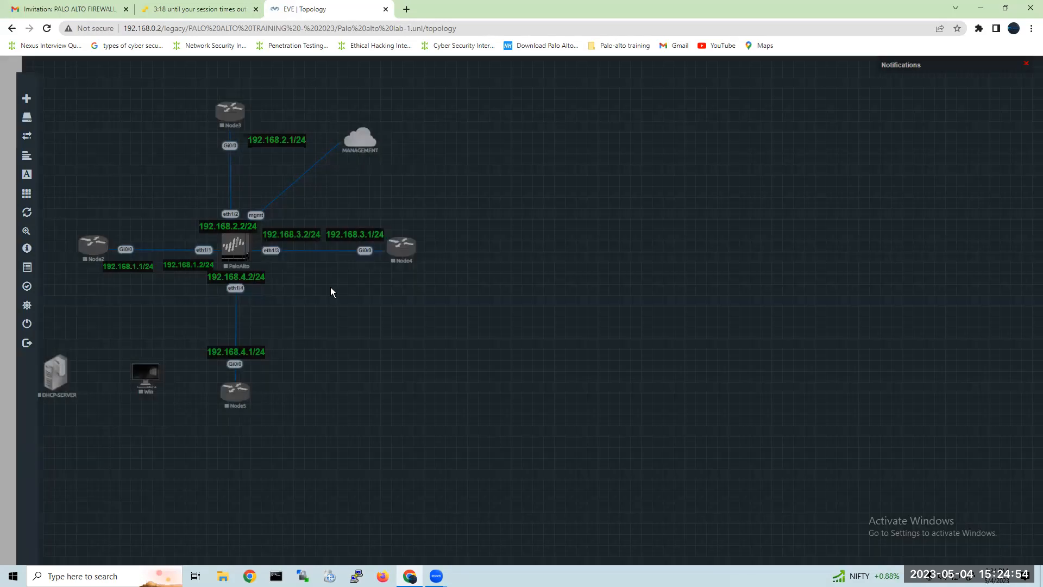
{"action": "left_click_drag", "start_coordinate": [91, 251], "coordinate": [90, 256]}
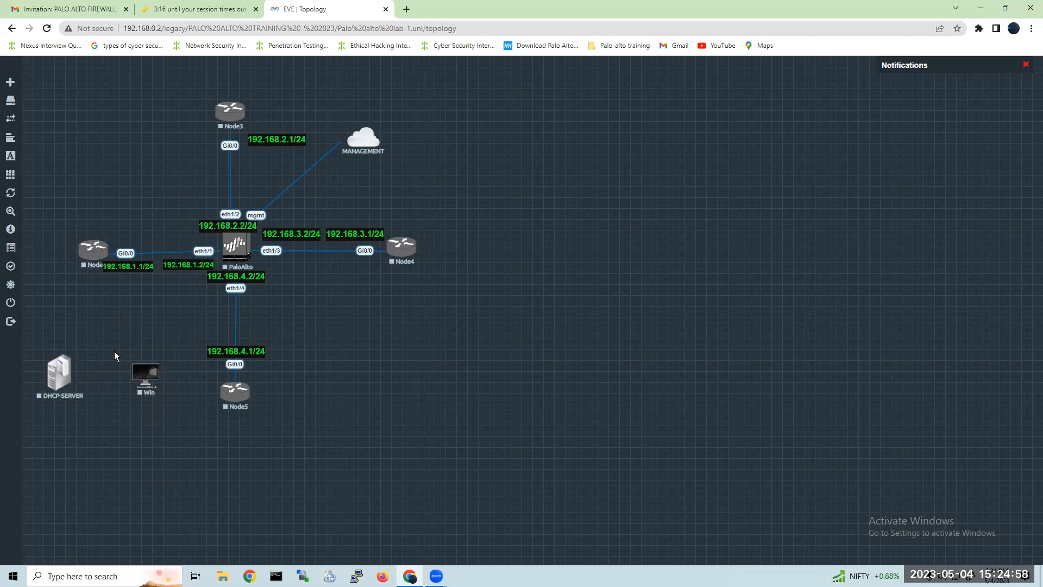
Start a new node above Node2 from the Cisco vIOS Switch template, keeping the viosl2-adventerprisek9-m.ssa.high_iron_20200929 image.
{"action": "right_click", "coordinate": [78, 134]}
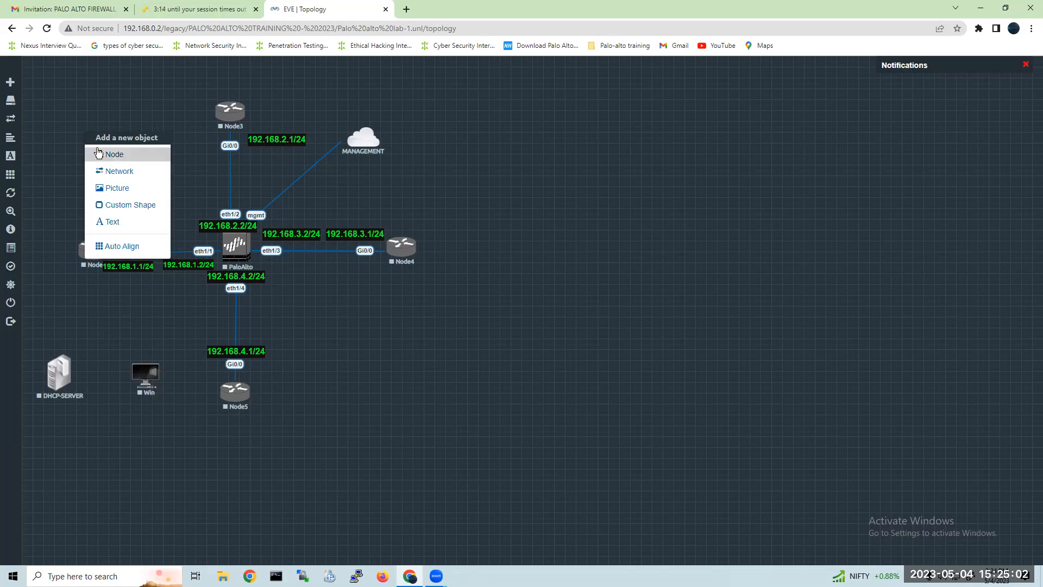
{"action": "left_click", "coordinate": [132, 158]}
{"action": "type", "text": "s"}
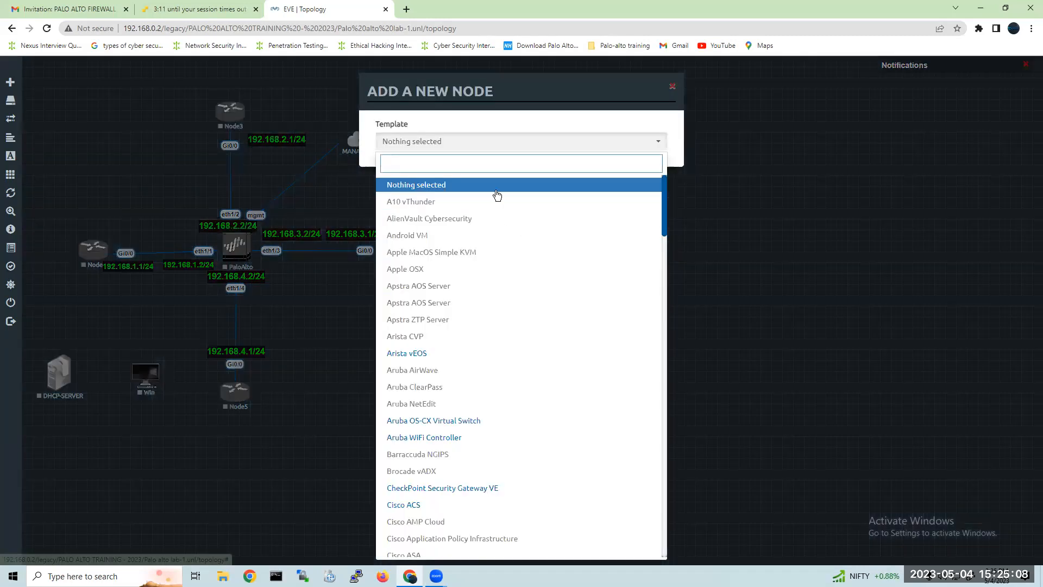
{"action": "type", "text": "w"}
{"action": "left_click", "coordinate": [461, 222]}
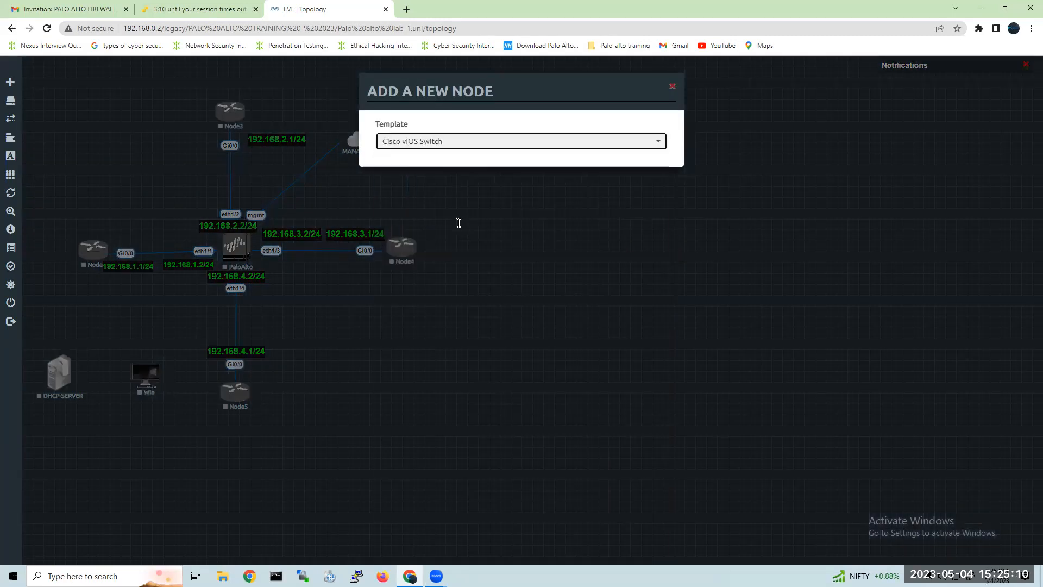
{"action": "left_click", "coordinate": [565, 190]}
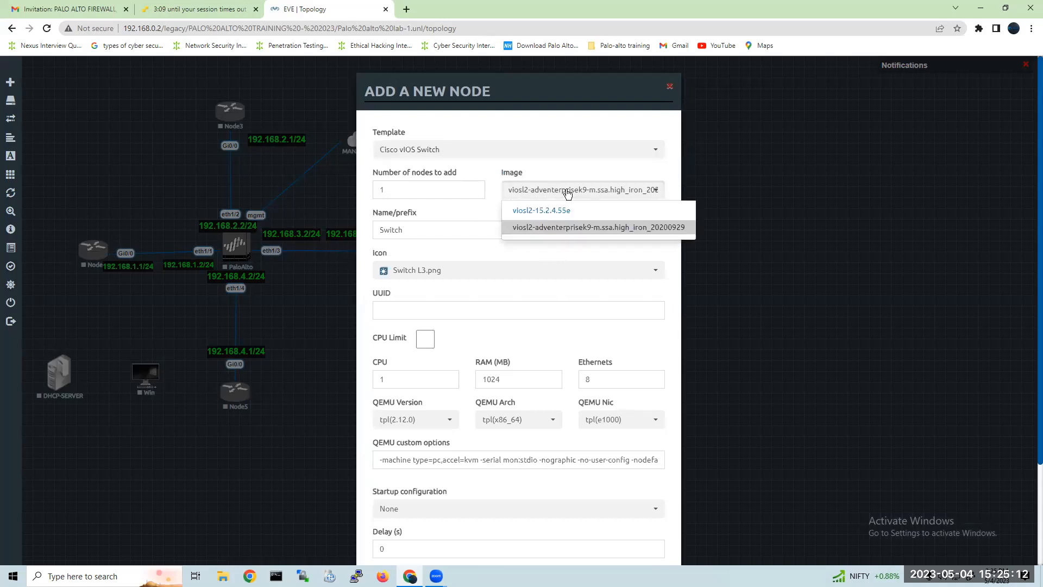
{"action": "left_click", "coordinate": [647, 342]}
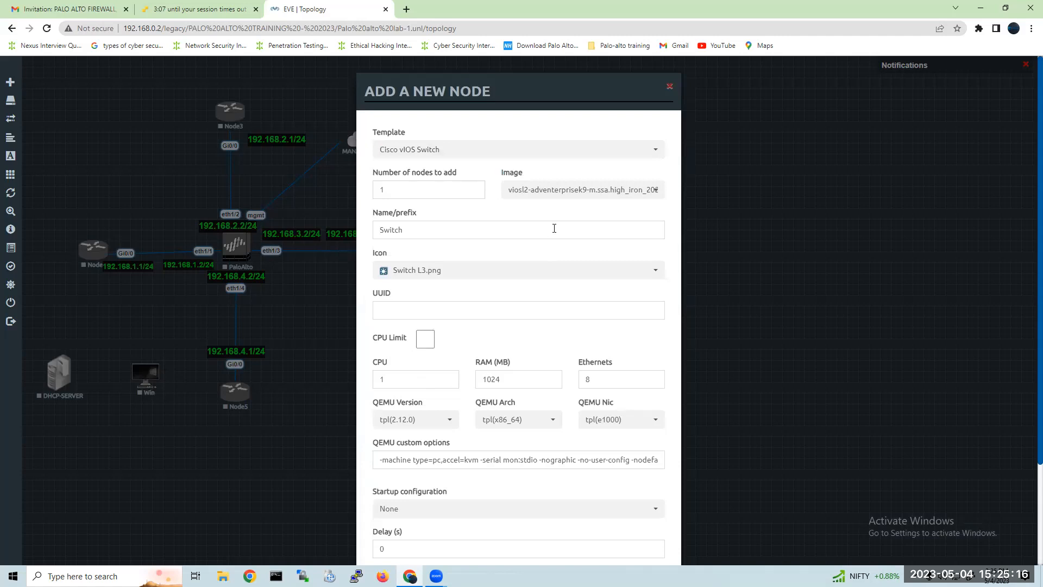
Set the Switch node's RAM to 4096 MB, keep its other settings, and save it to the topology.
{"action": "left_click", "coordinate": [526, 378]}
{"action": "left_click_drag", "start_coordinate": [526, 379], "coordinate": [439, 378]}
{"action": "key", "text": "BackSpace"}
{"action": "left_click", "coordinate": [494, 379]}
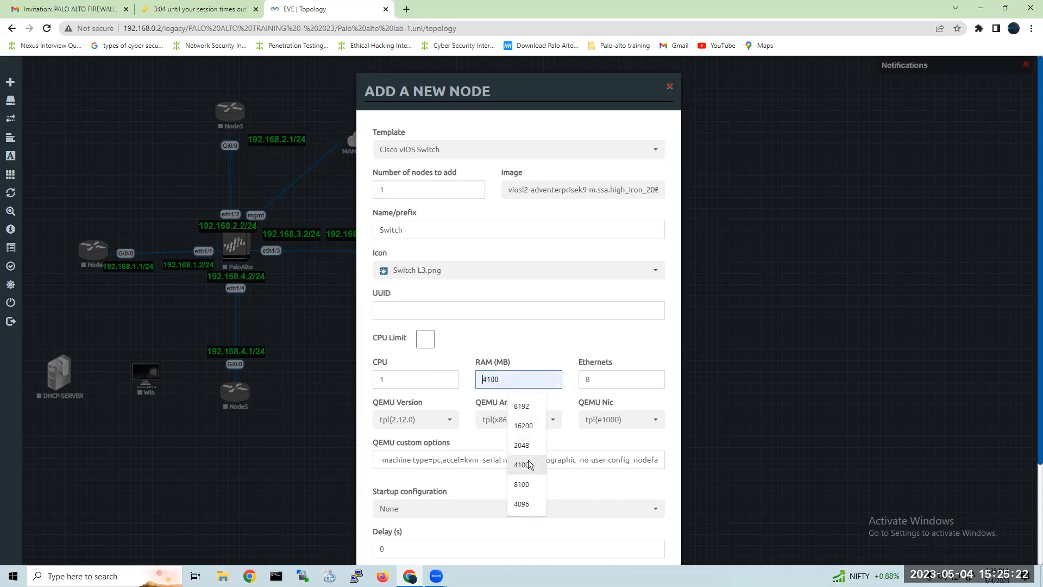
{"action": "left_click", "coordinate": [528, 501]}
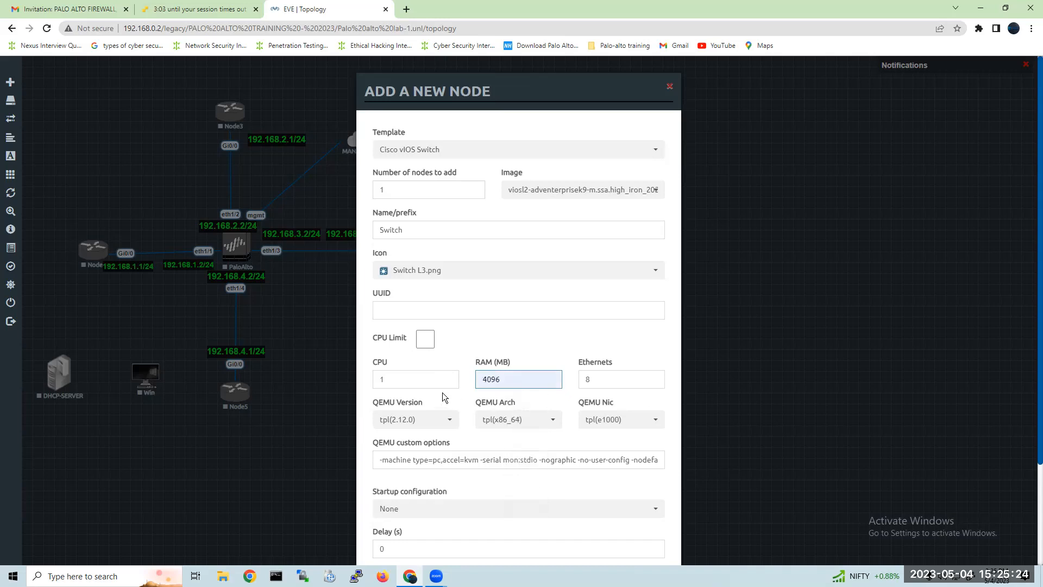
{"action": "left_click_drag", "start_coordinate": [415, 381], "coordinate": [364, 378]}
{"action": "left_click", "coordinate": [467, 364]}
{"action": "scroll", "coordinate": [540, 474], "scroll_direction": "down", "scroll_amount": 2}
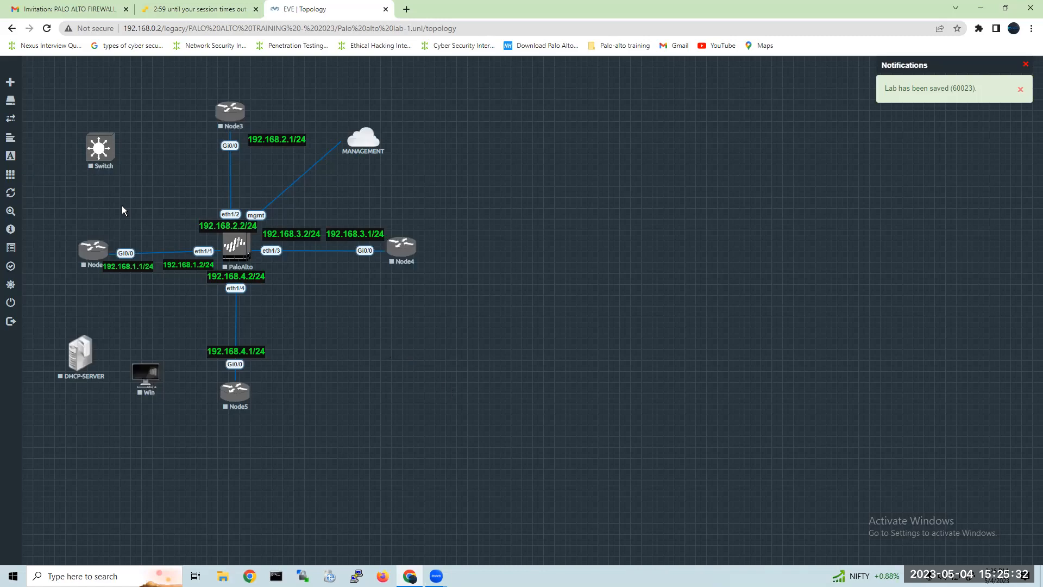
Place the Switch below Node2, with DHCP-SERVER and Win spread apart beneath it on either side.
{"action": "left_click_drag", "start_coordinate": [99, 146], "coordinate": [99, 305]}
{"action": "left_click_drag", "start_coordinate": [75, 357], "coordinate": [60, 402]}
{"action": "left_click_drag", "start_coordinate": [151, 386], "coordinate": [171, 418]}
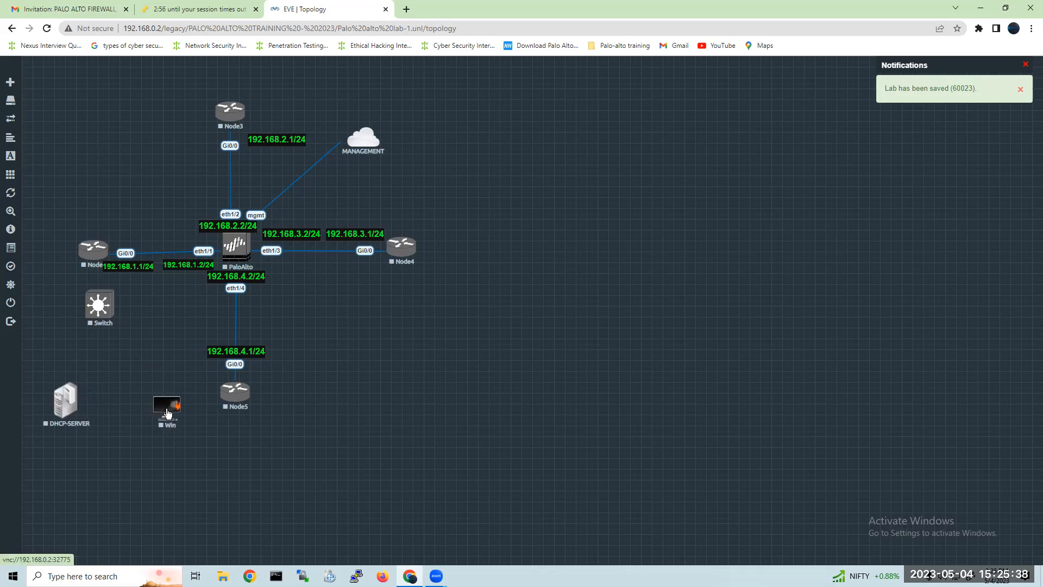
{"action": "left_click_drag", "start_coordinate": [102, 317], "coordinate": [110, 359]}
{"action": "left_click_drag", "start_coordinate": [79, 392], "coordinate": [72, 401]}
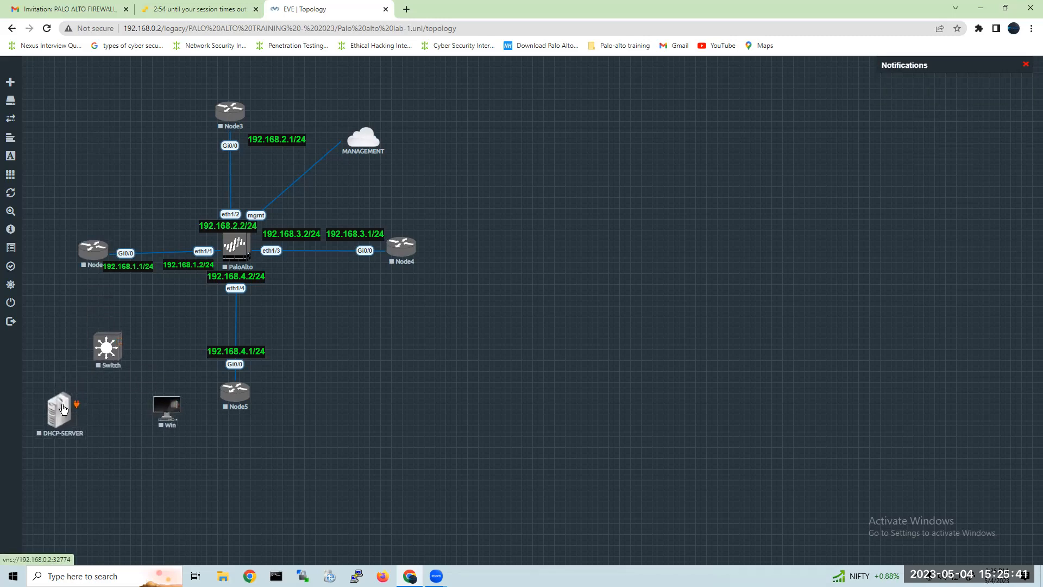
Connect Node2's Gi0/1 interface to the Switch's Gi0/0 interface.
{"action": "right_click", "coordinate": [114, 357]}
{"action": "left_click", "coordinate": [81, 296]}
{"action": "left_click_drag", "start_coordinate": [106, 246], "coordinate": [109, 343]}
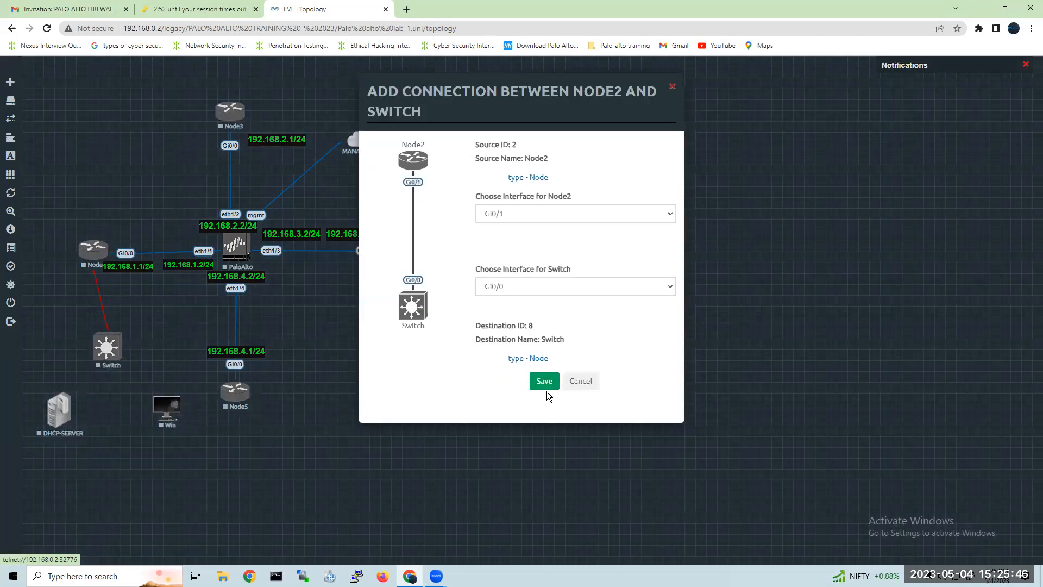
{"action": "left_click", "coordinate": [544, 380]}
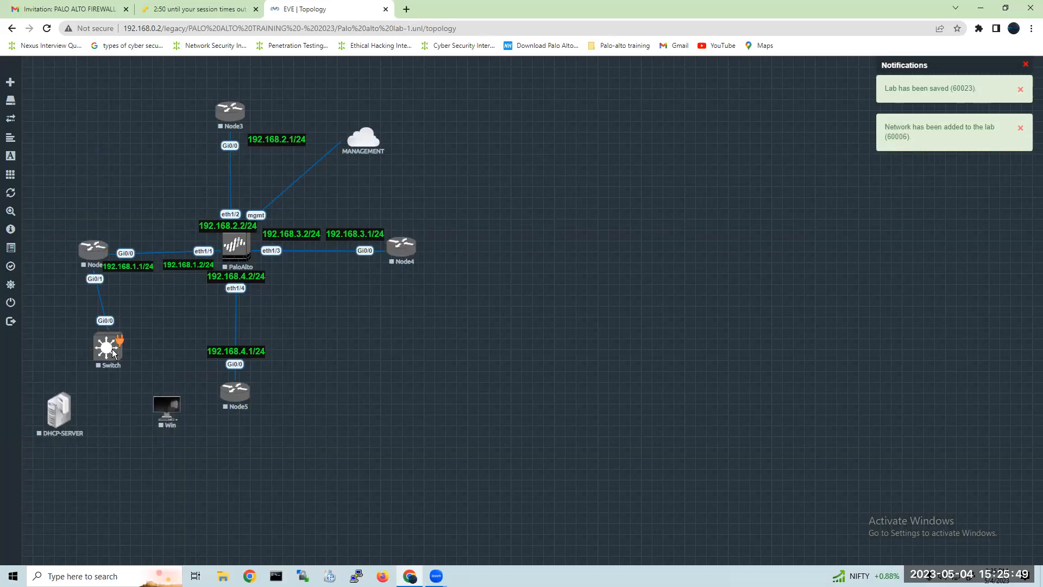
Connect Switch Gi0/1 to DHCP-SERVER e0 and Switch Gi0/2 to Win e0.
{"action": "left_click_drag", "start_coordinate": [112, 349], "coordinate": [61, 411]}
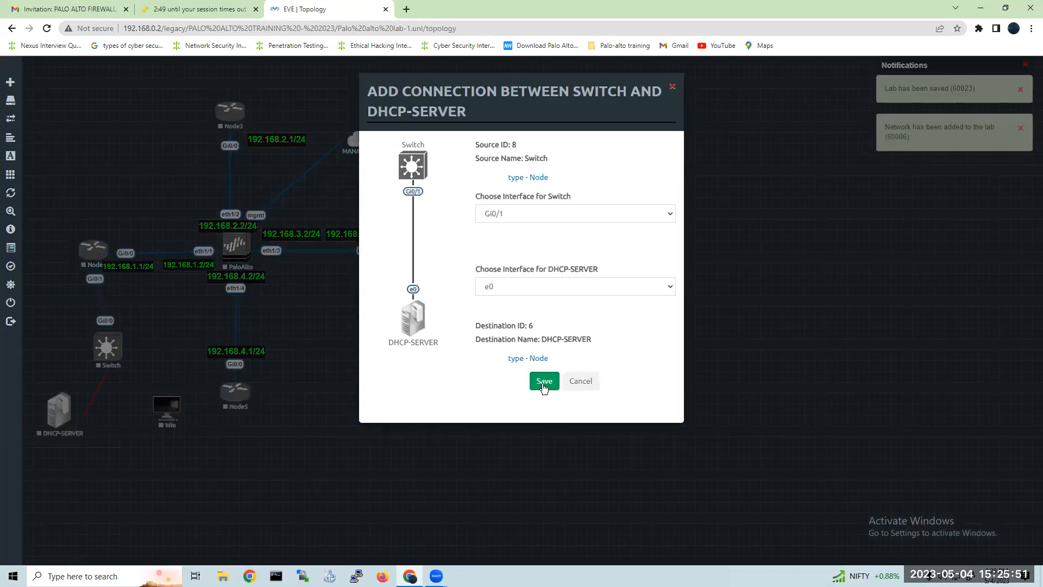
{"action": "left_click", "coordinate": [540, 383]}
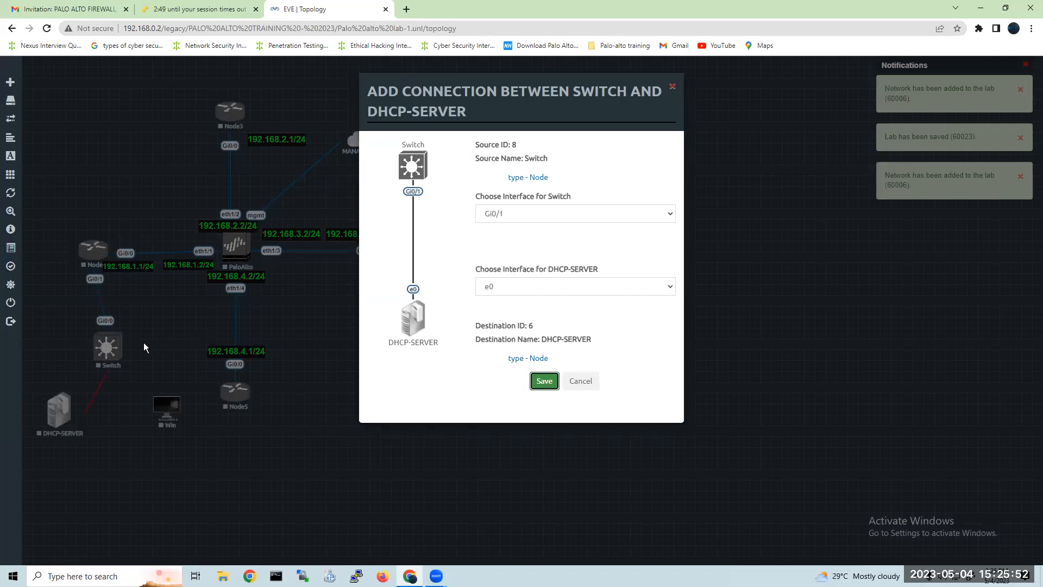
{"action": "left_click_drag", "start_coordinate": [119, 346], "coordinate": [166, 414]}
{"action": "left_click", "coordinate": [543, 381]}
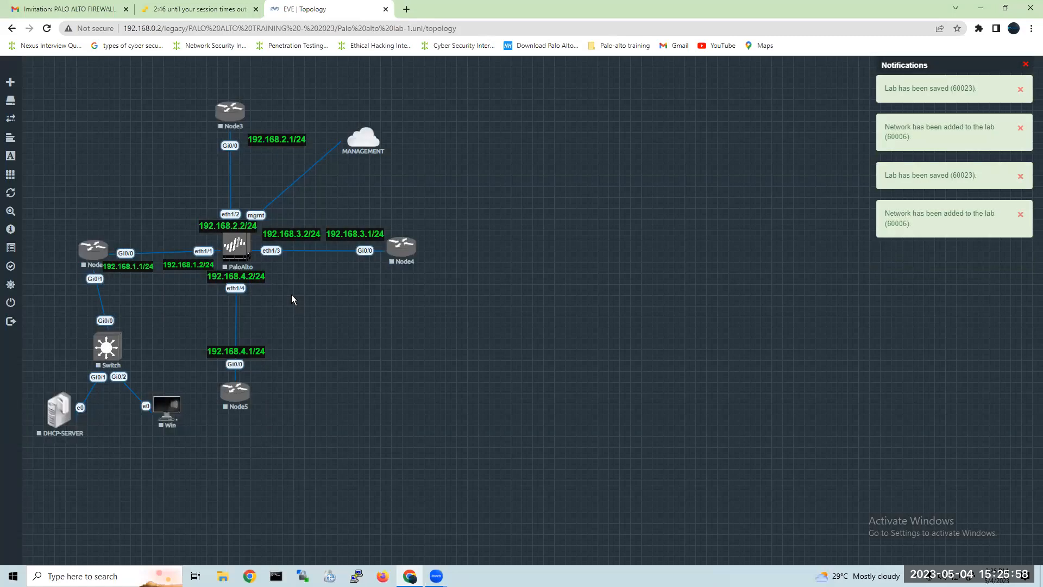
Add 5 Virtual PC (VPCS) nodes with the VPC prefix, Desktop.png icon and no startup configuration.
{"action": "right_click", "coordinate": [291, 295]}
{"action": "left_click", "coordinate": [340, 320]}
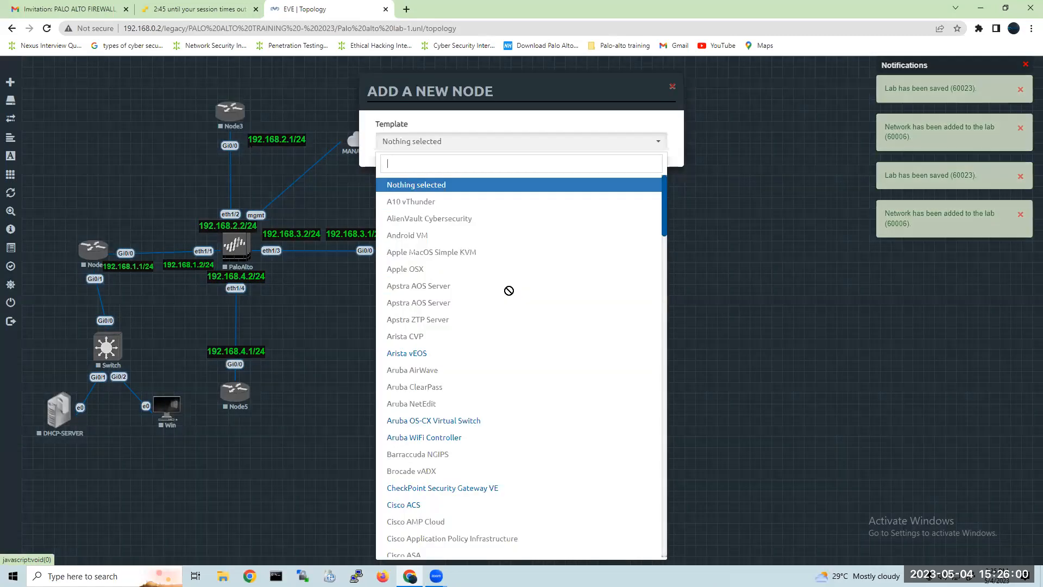
{"action": "type", "text": "vpc"}
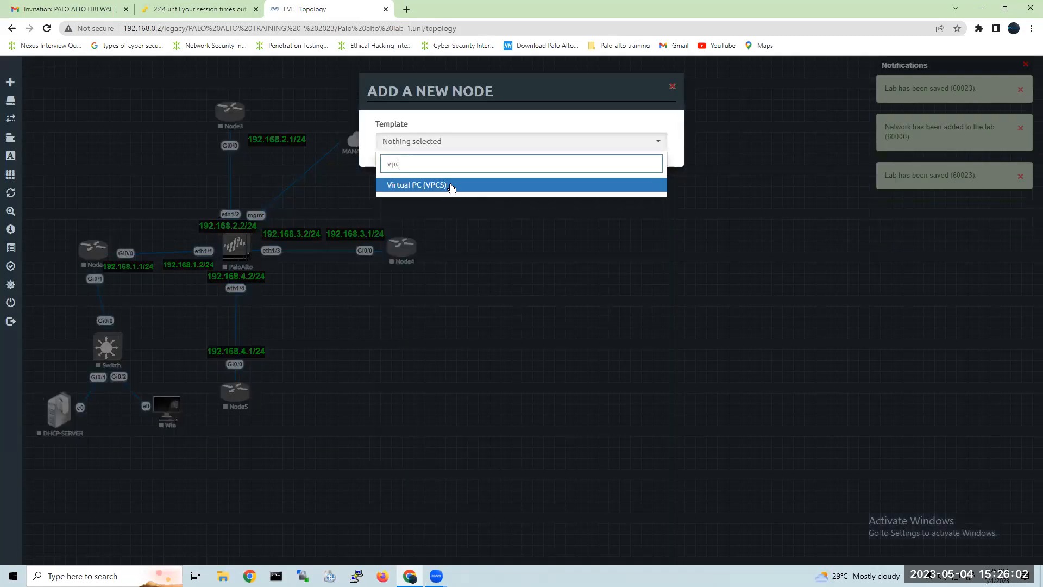
{"action": "left_click", "coordinate": [449, 185]}
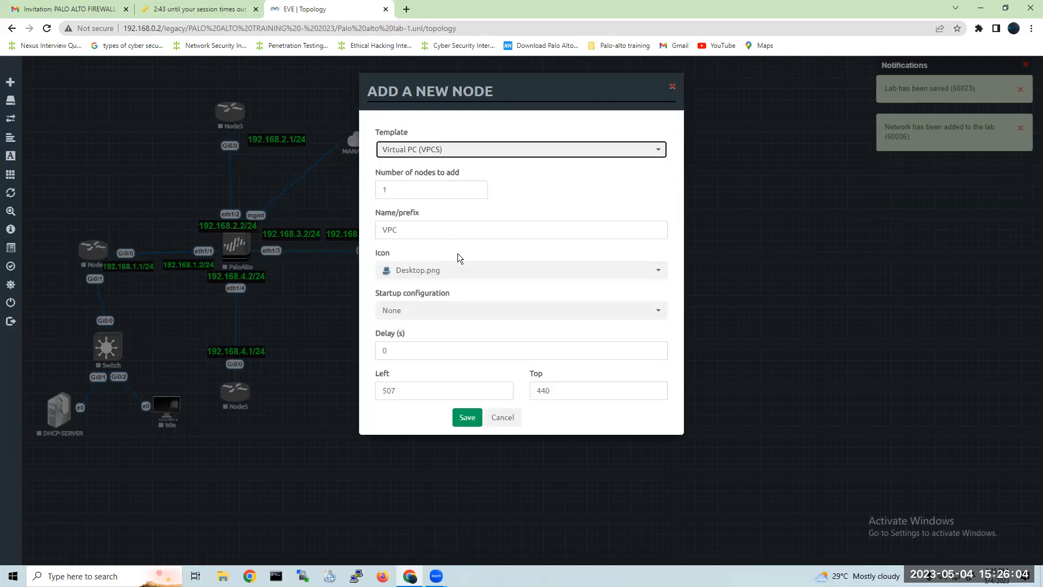
{"action": "left_click", "coordinate": [476, 314]}
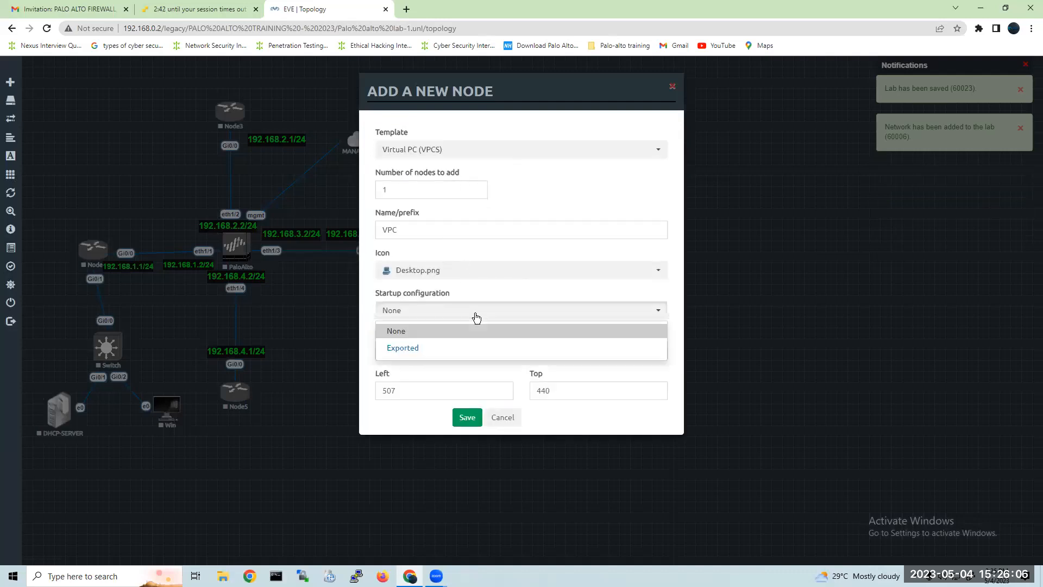
{"action": "left_click_drag", "start_coordinate": [417, 192], "coordinate": [361, 187]}
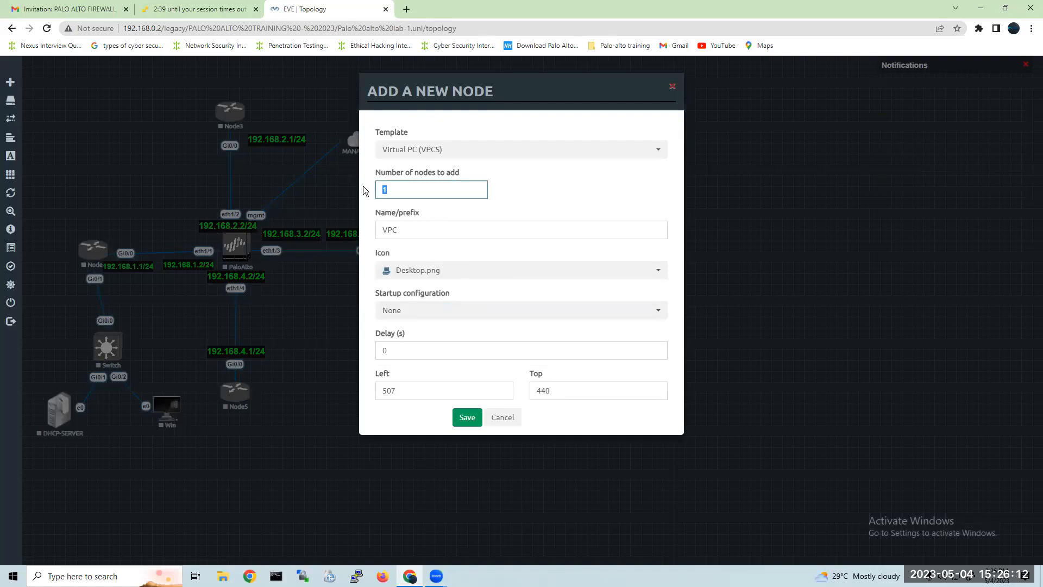
{"action": "type", "text": "5"}
{"action": "left_click", "coordinate": [465, 417]}
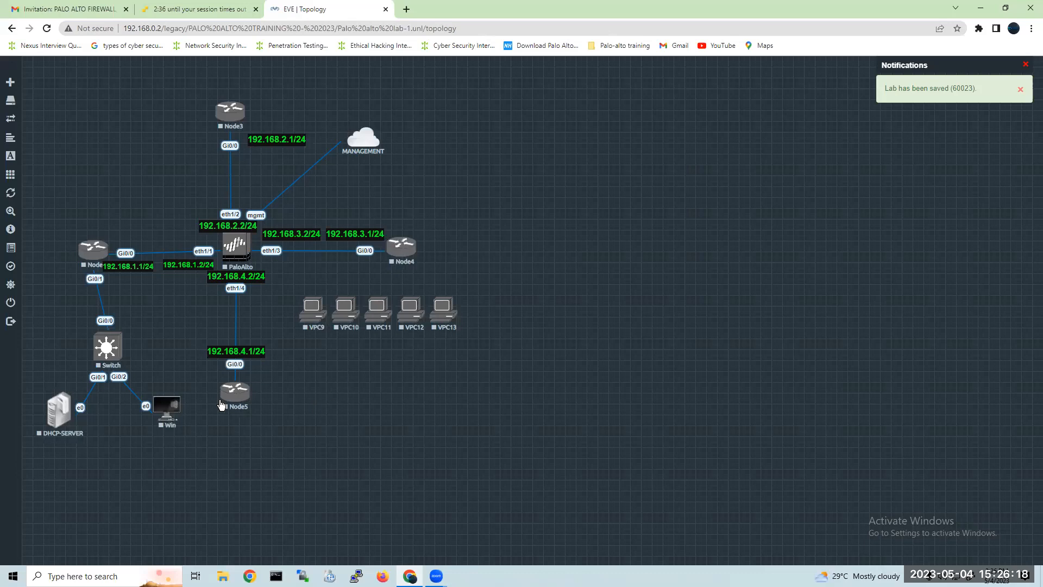
Pull VPC9 over beside the Switch and shift the Switch, DHCP-SERVER and Win lower on the canvas.
{"action": "left_click_drag", "start_coordinate": [311, 317], "coordinate": [148, 346]}
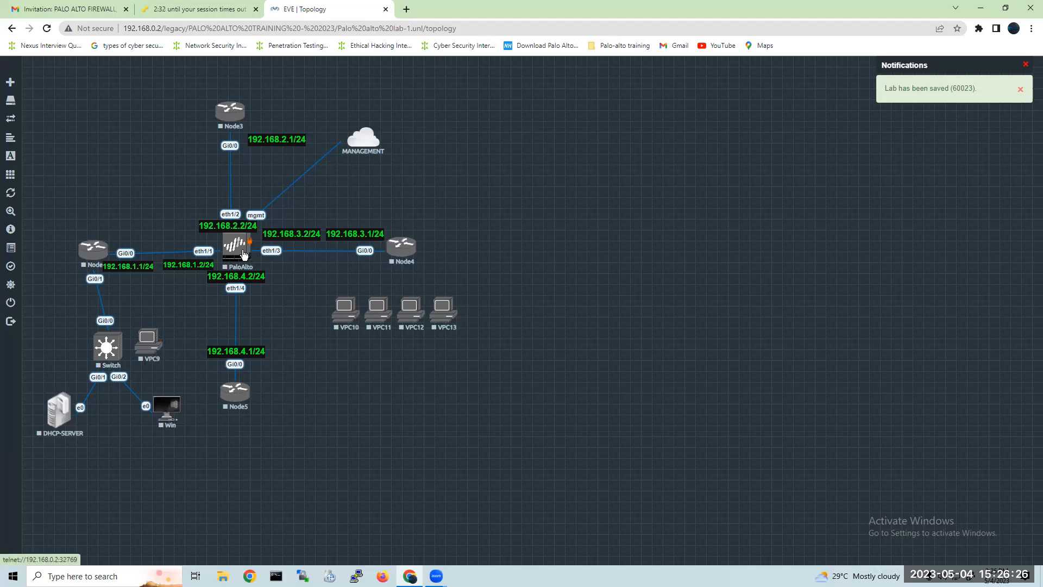
{"action": "left_click_drag", "start_coordinate": [107, 350], "coordinate": [48, 491]}
{"action": "left_click_drag", "start_coordinate": [171, 410], "coordinate": [151, 500]}
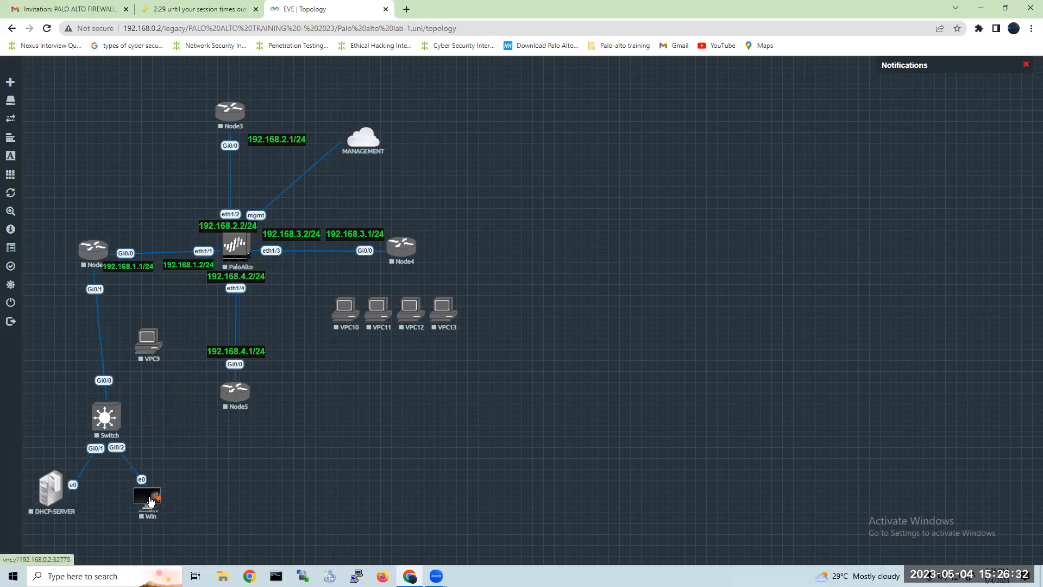
Line up VPC9, VPC10 and VPC11 in a row beside Win.
{"action": "left_click_drag", "start_coordinate": [148, 342], "coordinate": [200, 495]}
{"action": "left_click_drag", "start_coordinate": [341, 312], "coordinate": [253, 497]}
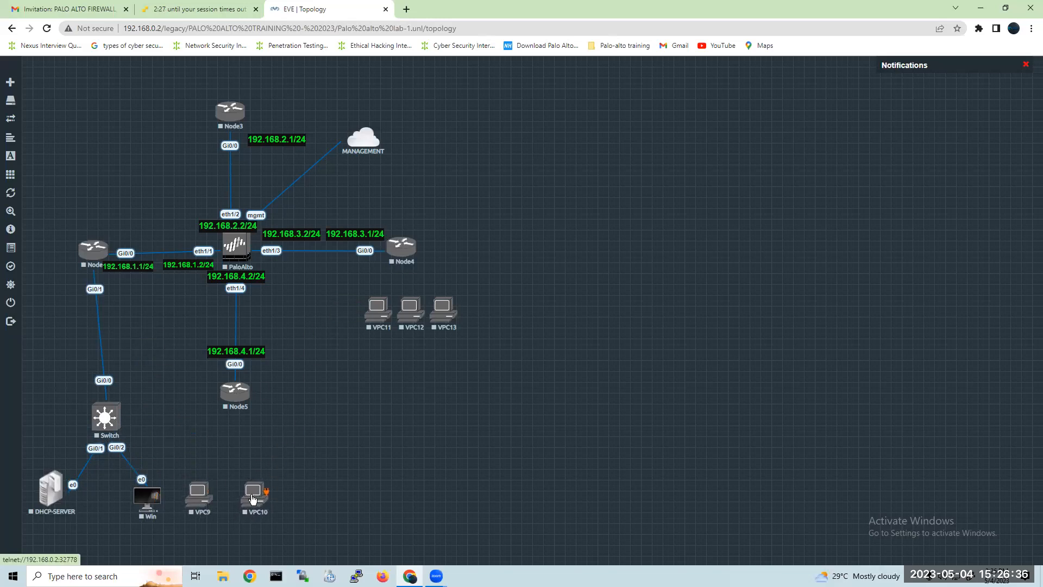
{"action": "left_click_drag", "start_coordinate": [377, 317], "coordinate": [313, 496]}
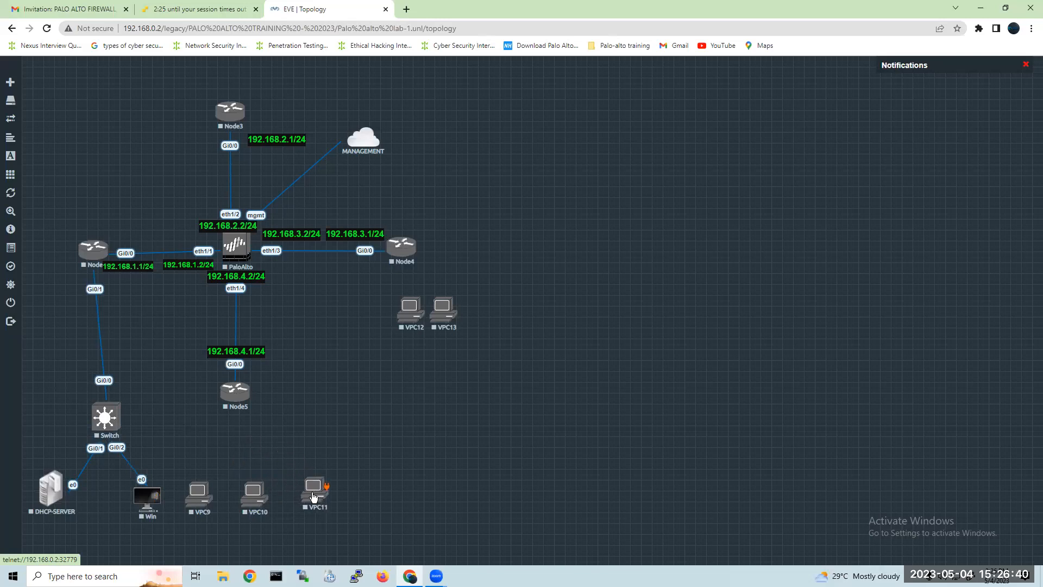
Move Node5 and its 192.168.4.1/24 label up and to the right, and place VPC12 beside VPC11 with VPC13 above it.
{"action": "mouse_move", "coordinate": [245, 393]}
{"action": "left_click_drag", "start_coordinate": [280, 389], "coordinate": [313, 367]}
{"action": "left_click_drag", "start_coordinate": [248, 353], "coordinate": [327, 317]}
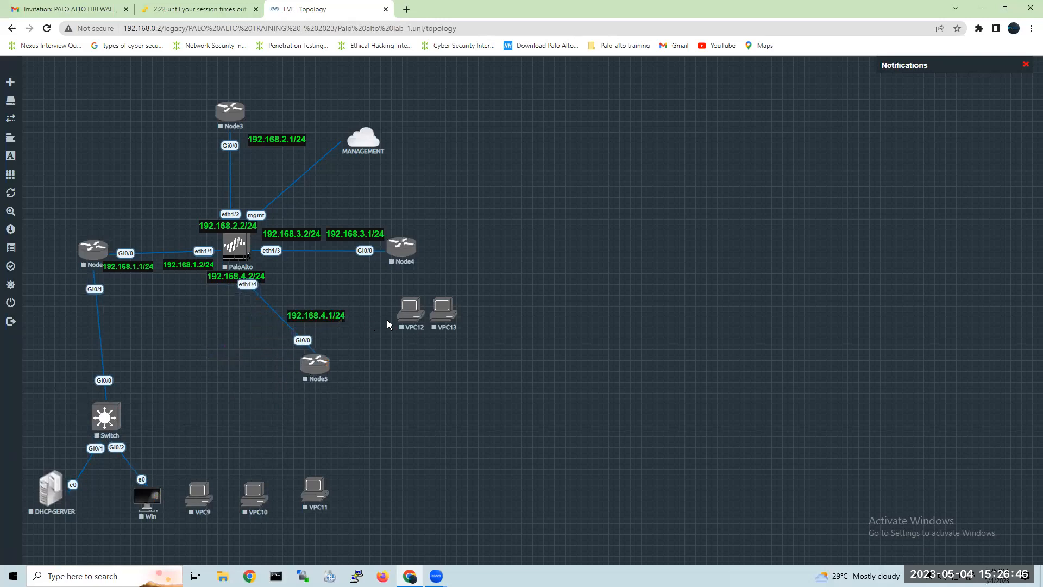
{"action": "left_click_drag", "start_coordinate": [414, 315], "coordinate": [370, 494]}
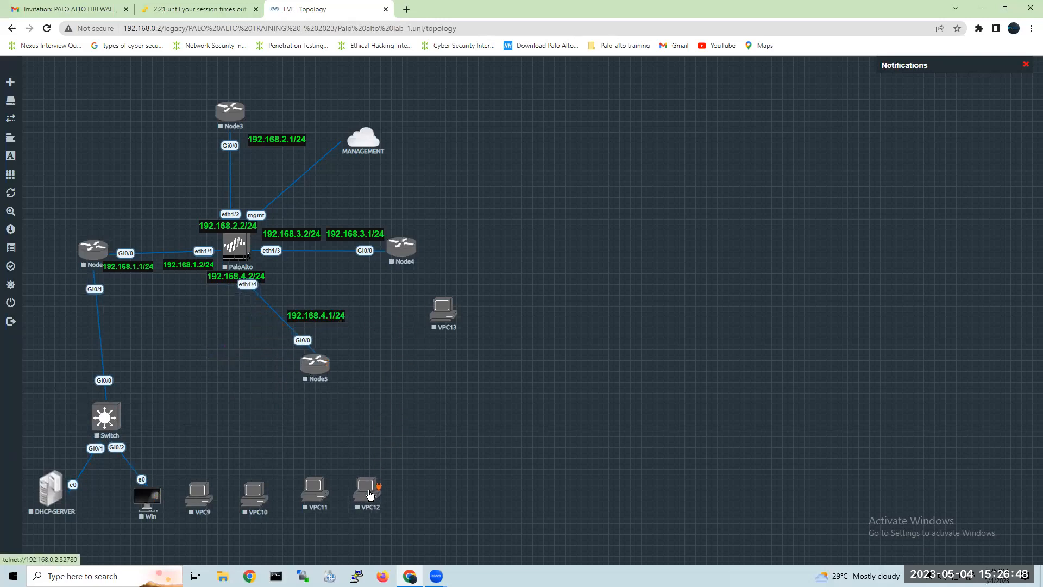
{"action": "left_click_drag", "start_coordinate": [443, 322], "coordinate": [366, 442]}
Connect Switch Gi0/3, Gi1/0 and Gi1/1 to the eth0 interfaces of VPC9, VPC10 and VPC11 respectively.
{"action": "left_click_drag", "start_coordinate": [118, 414], "coordinate": [204, 493]}
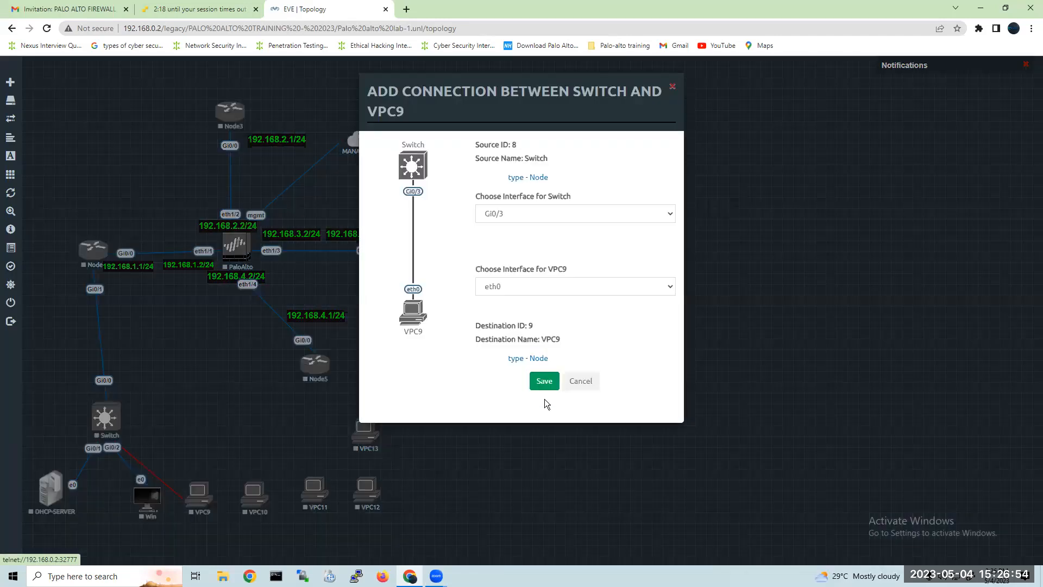
{"action": "left_click", "coordinate": [543, 380]}
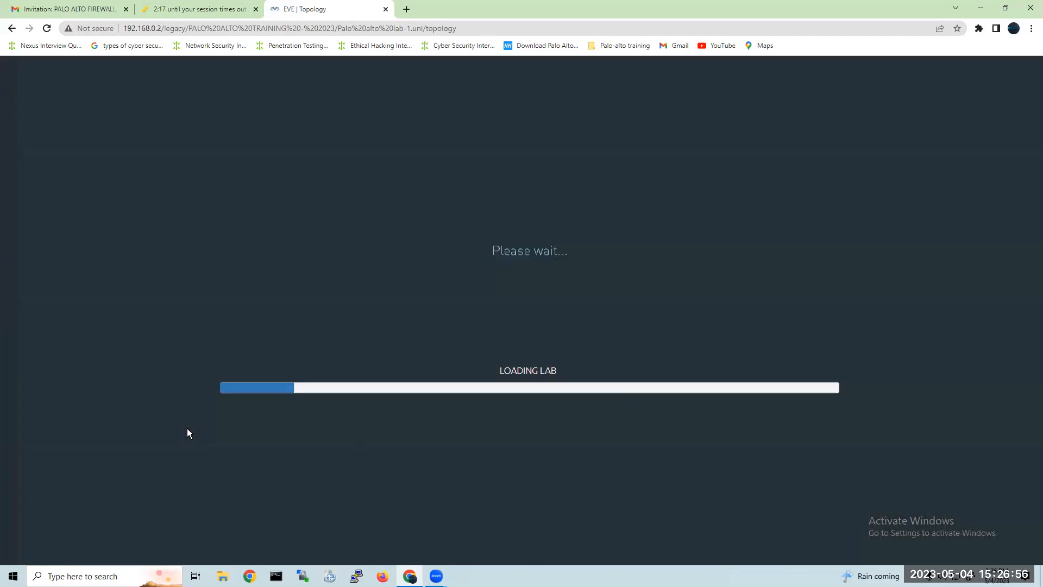
{"action": "left_click_drag", "start_coordinate": [255, 490], "coordinate": [254, 490]}
{"action": "left_click", "coordinate": [543, 380]}
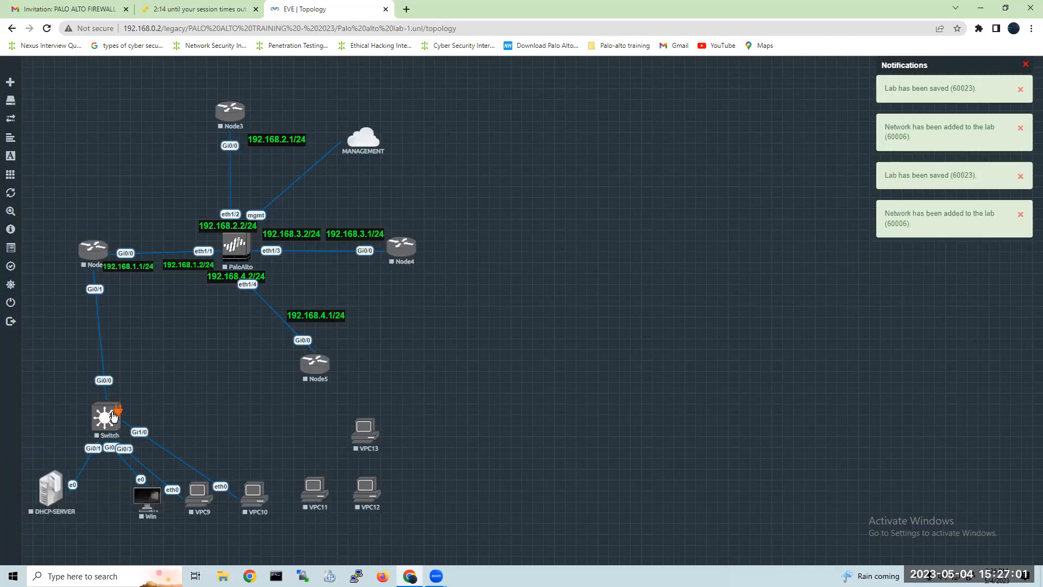
{"action": "left_click_drag", "start_coordinate": [113, 416], "coordinate": [319, 491]}
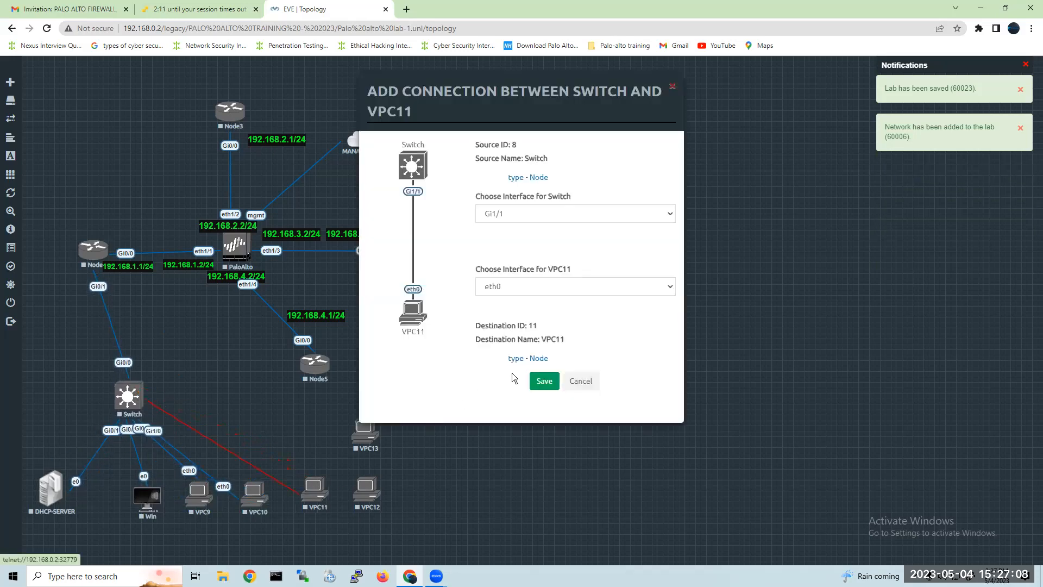
{"action": "left_click", "coordinate": [545, 380]}
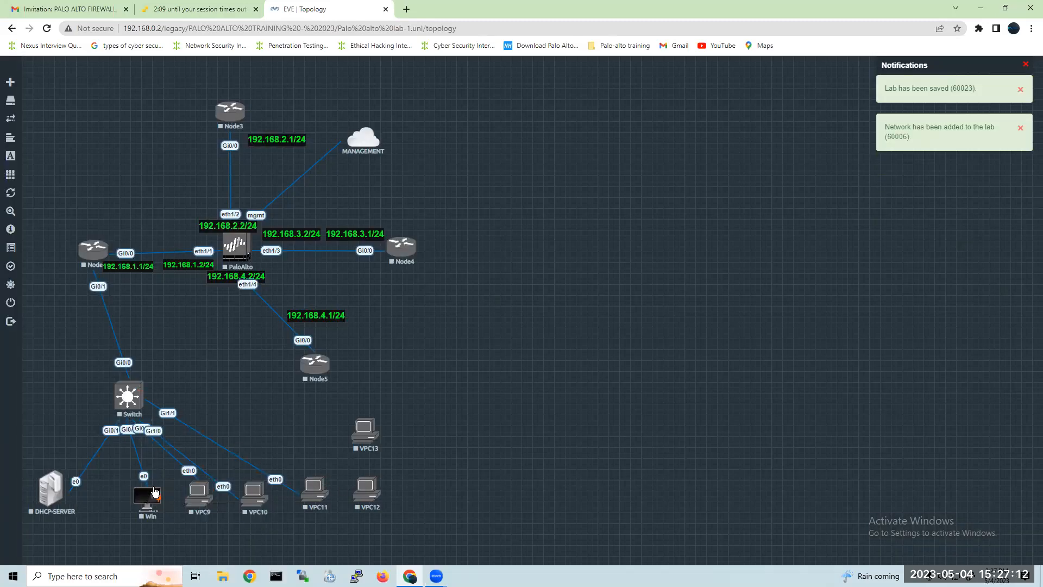
Connect Switch Gi1/2 to VPC12 eth0 and Switch Gi1/3 to VPC13 eth0.
{"action": "mouse_move", "coordinate": [140, 392]}
{"action": "left_click_drag", "start_coordinate": [140, 392], "coordinate": [285, 434]}
{"action": "left_click_drag", "start_coordinate": [357, 441], "coordinate": [368, 488]}
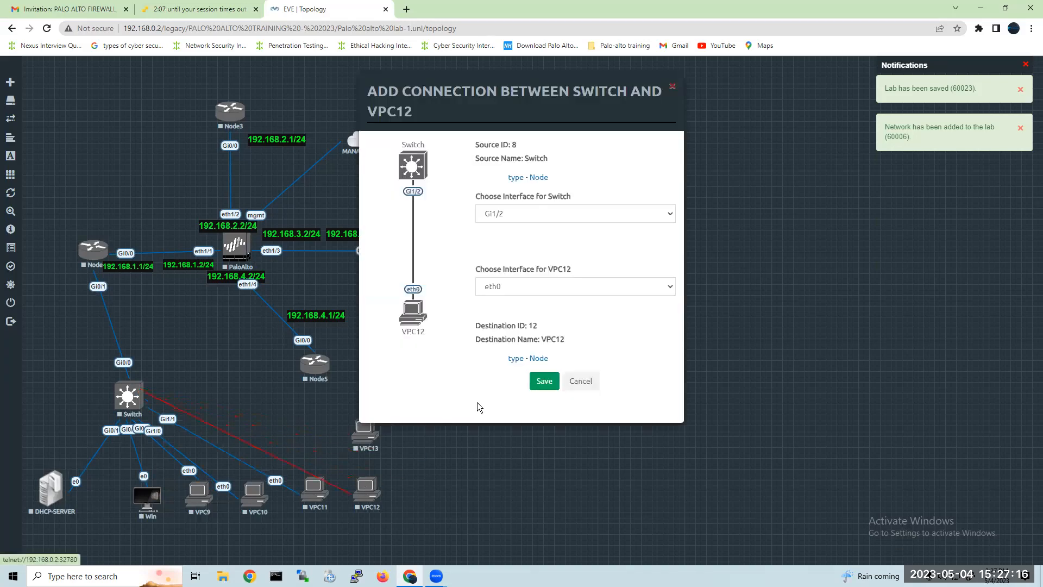
{"action": "left_click", "coordinate": [546, 382]}
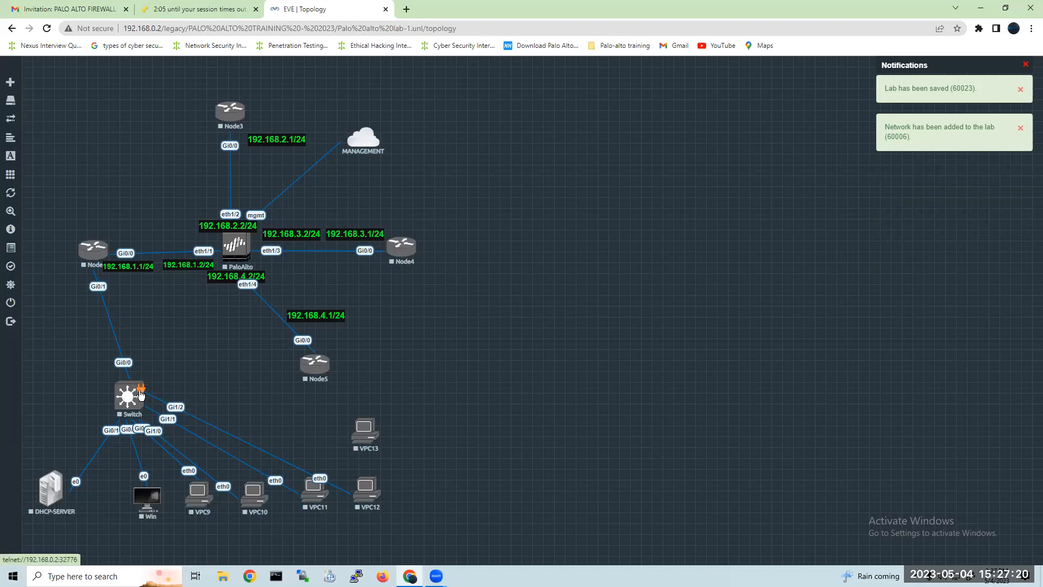
{"action": "left_click_drag", "start_coordinate": [148, 393], "coordinate": [365, 431]}
{"action": "left_click", "coordinate": [545, 381]}
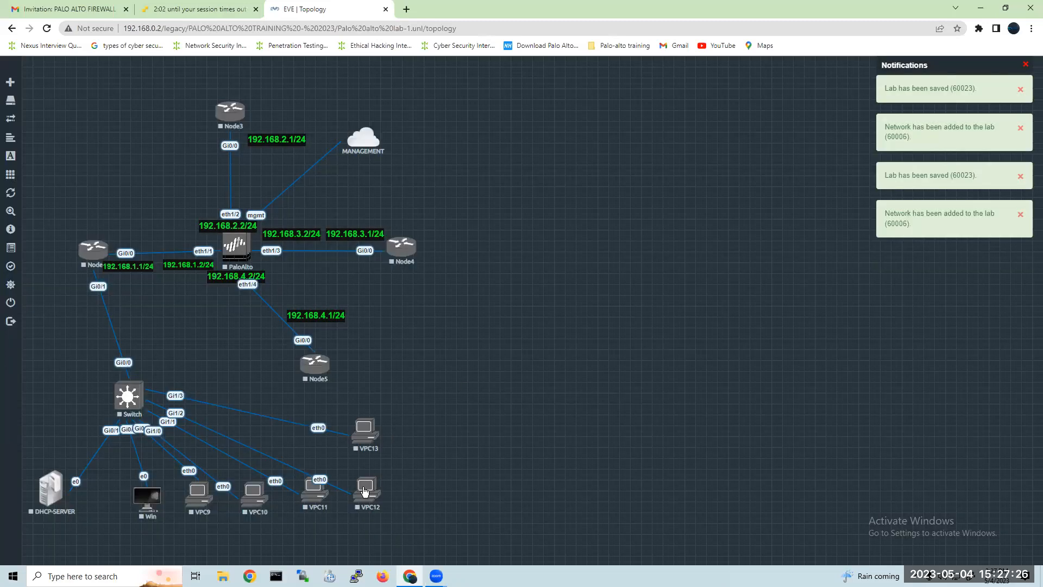
Raise VPC12 slightly, move DHCP-SERVER level with the Switch on its left, and place Win directly below the Switch.
{"action": "left_click_drag", "start_coordinate": [366, 484], "coordinate": [366, 470]}
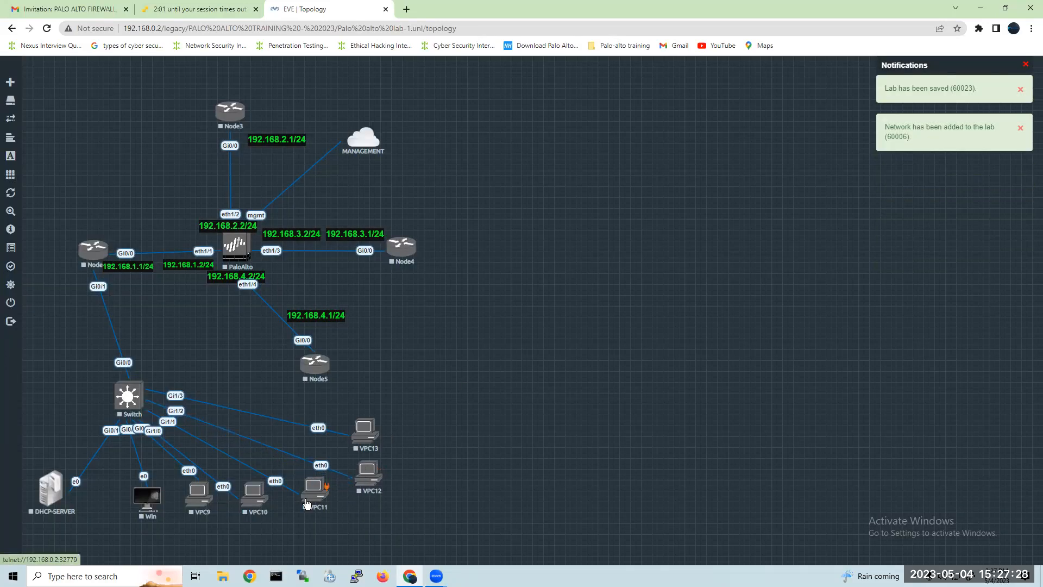
{"action": "left_click_drag", "start_coordinate": [147, 500], "coordinate": [138, 503]}
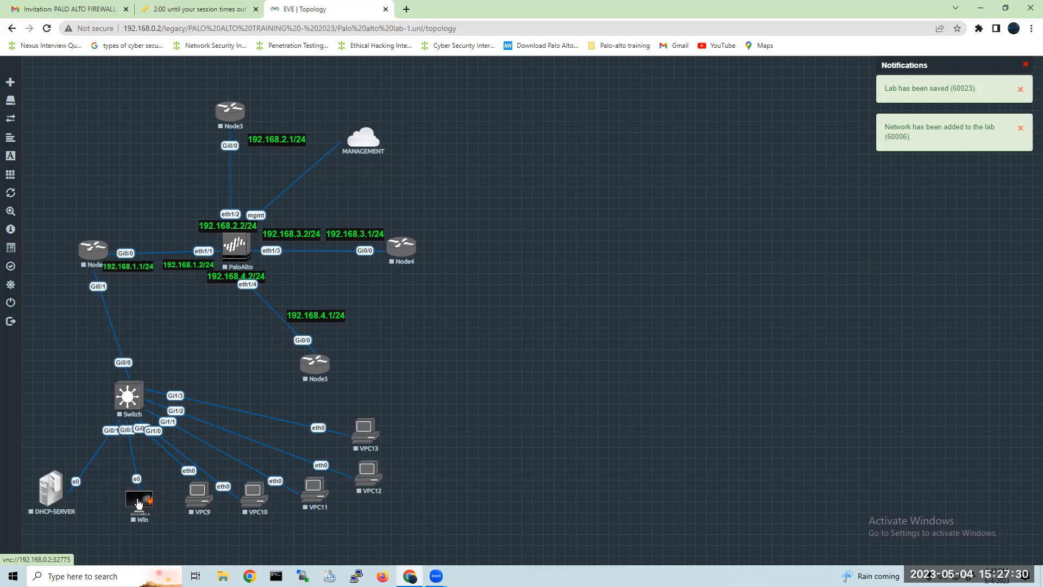
{"action": "left_click_drag", "start_coordinate": [57, 489], "coordinate": [46, 403]}
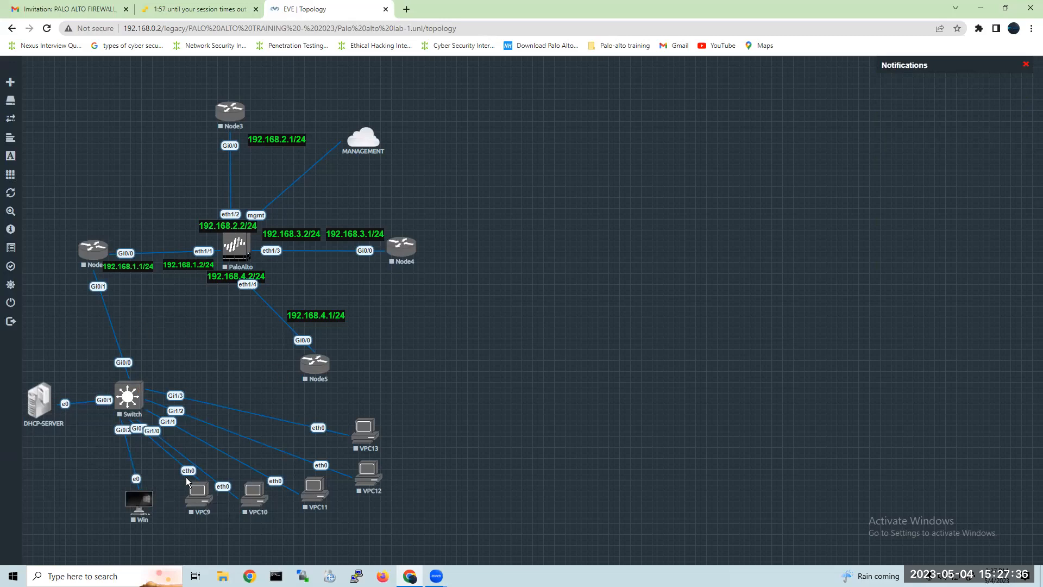
{"action": "mouse_move", "coordinate": [144, 502]}
{"action": "left_mouse_down"}
{"action": "mouse_move", "coordinate": [110, 500]}
{"action": "mouse_move", "coordinate": [126, 498]}
{"action": "left_mouse_up"}
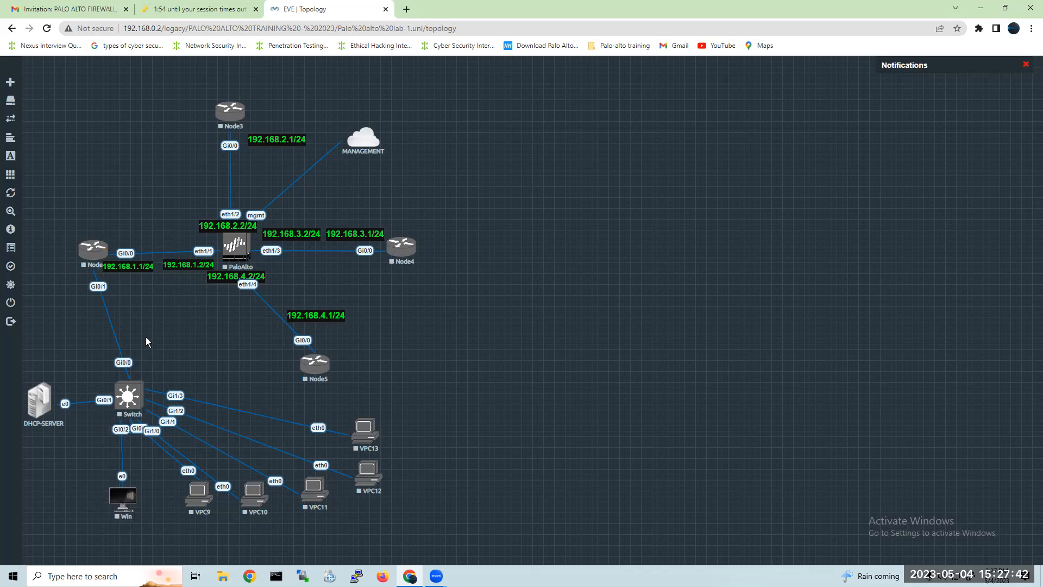
Review the node settings of Node2 and PaloAlto, closing each without changes.
{"action": "right_click", "coordinate": [90, 253]}
{"action": "left_click", "coordinate": [235, 338]}
{"action": "right_click", "coordinate": [97, 256]}
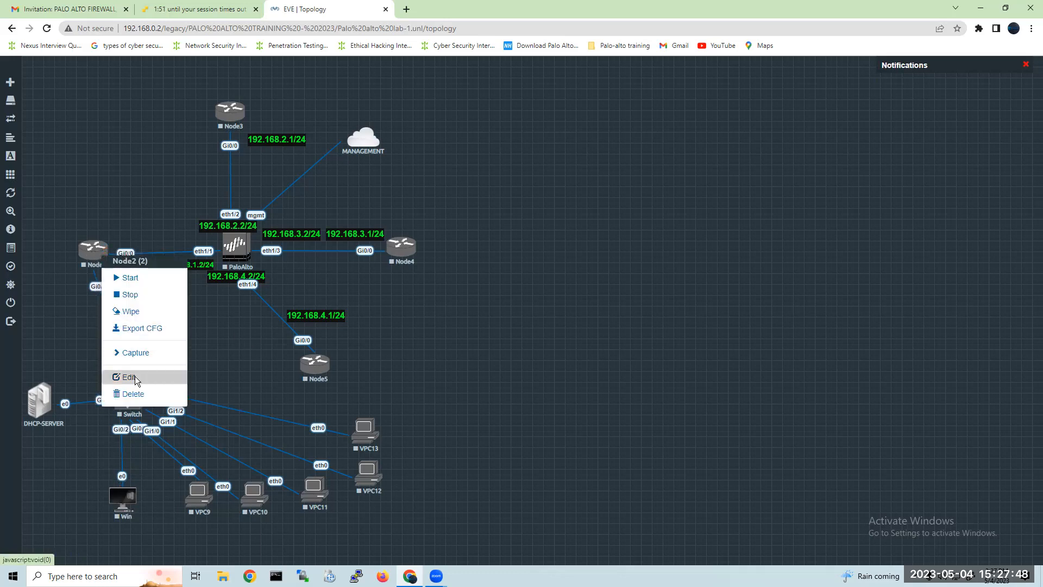
{"action": "left_click", "coordinate": [129, 377]}
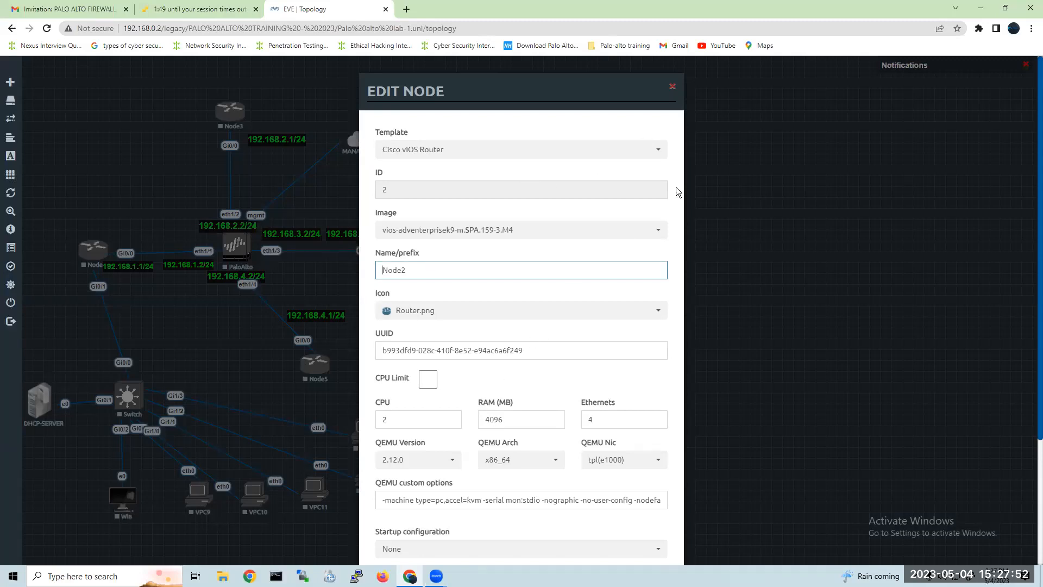
{"action": "left_click", "coordinate": [672, 90]}
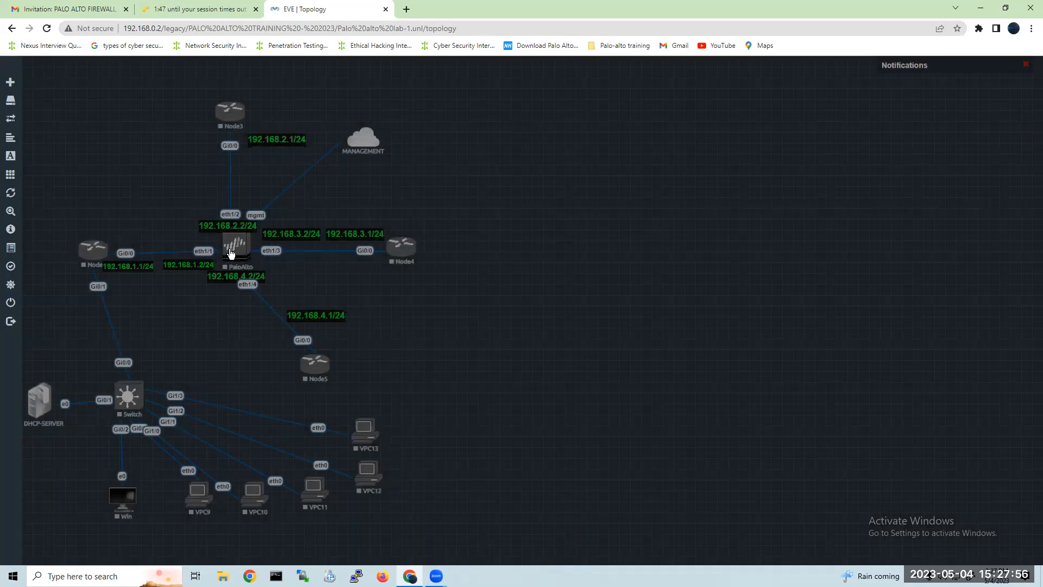
{"action": "right_click", "coordinate": [237, 247]}
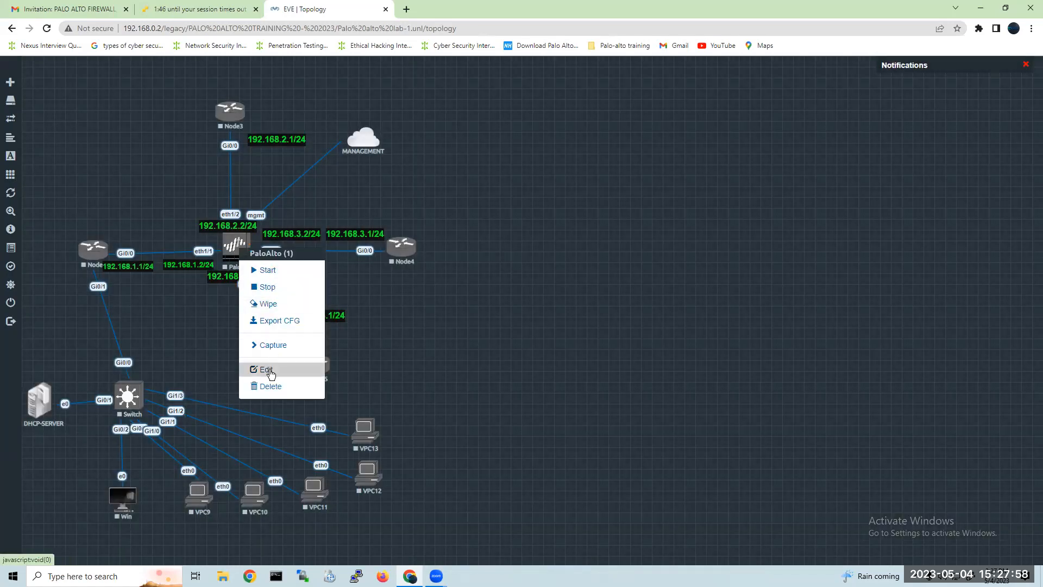
{"action": "left_click", "coordinate": [288, 371]}
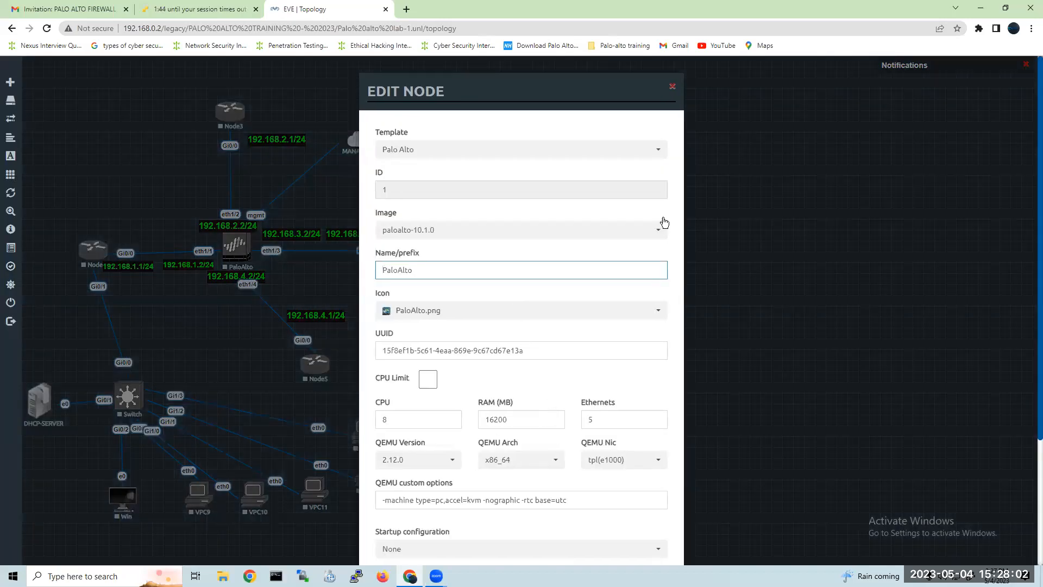
{"action": "left_click", "coordinate": [674, 87]}
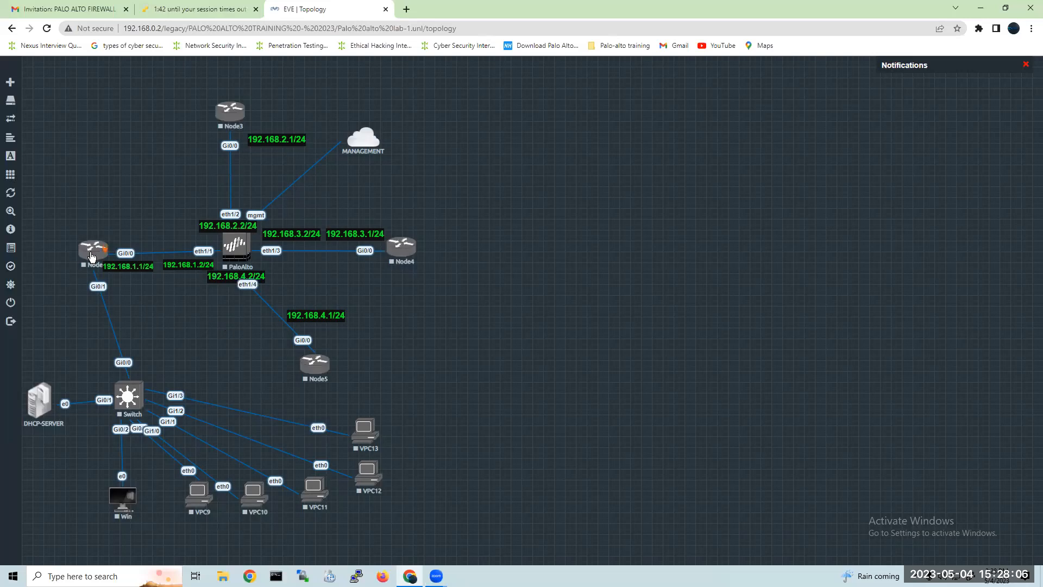
Start Node2, the Switch, DHCP-SERVER and the Win client.
{"action": "right_click", "coordinate": [92, 256]}
{"action": "left_click", "coordinate": [138, 278]}
{"action": "right_click", "coordinate": [133, 396]}
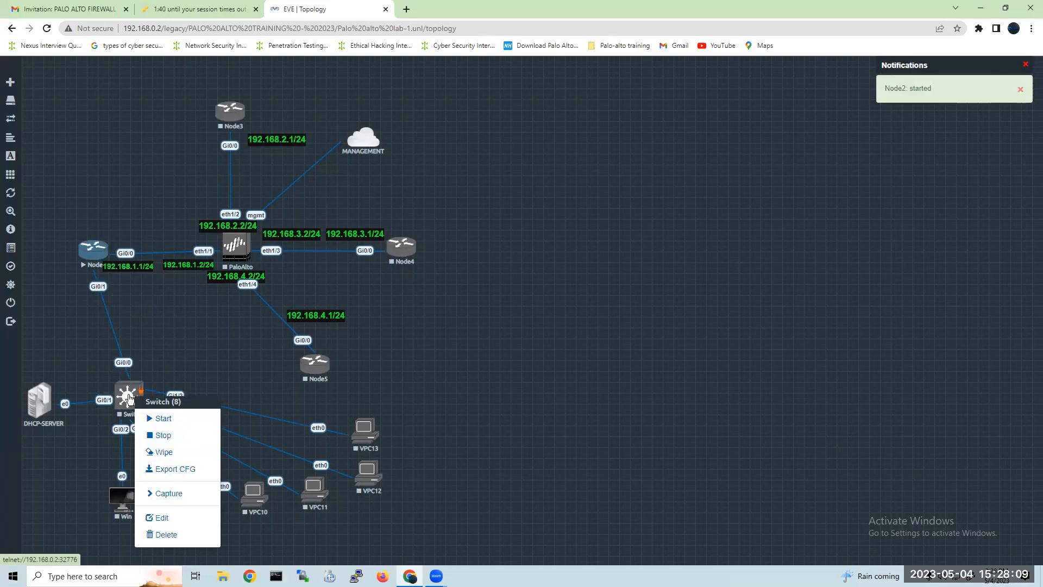
{"action": "left_click", "coordinate": [173, 424]}
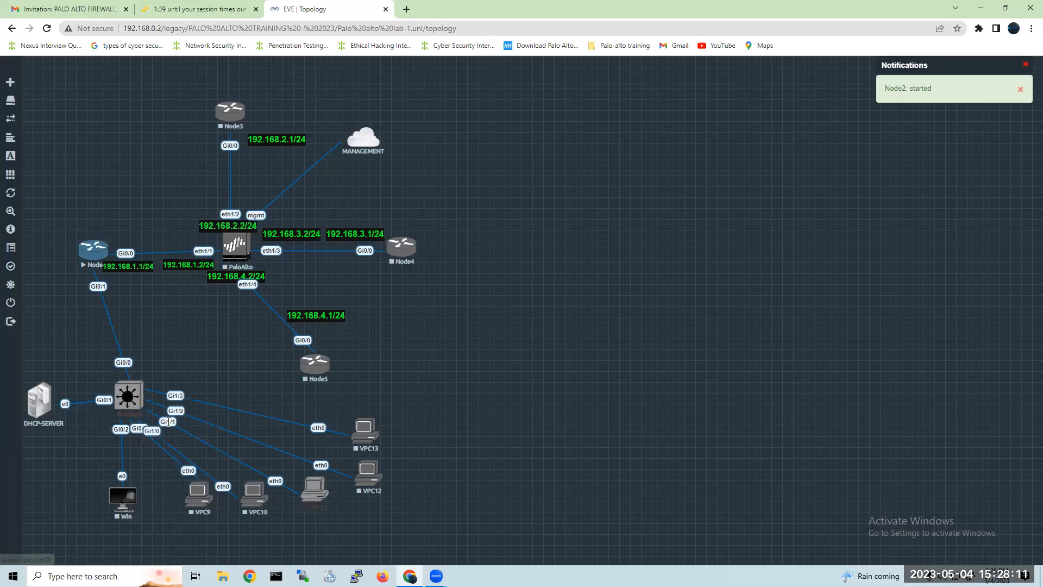
{"action": "right_click", "coordinate": [42, 405]}
{"action": "left_click", "coordinate": [74, 426]}
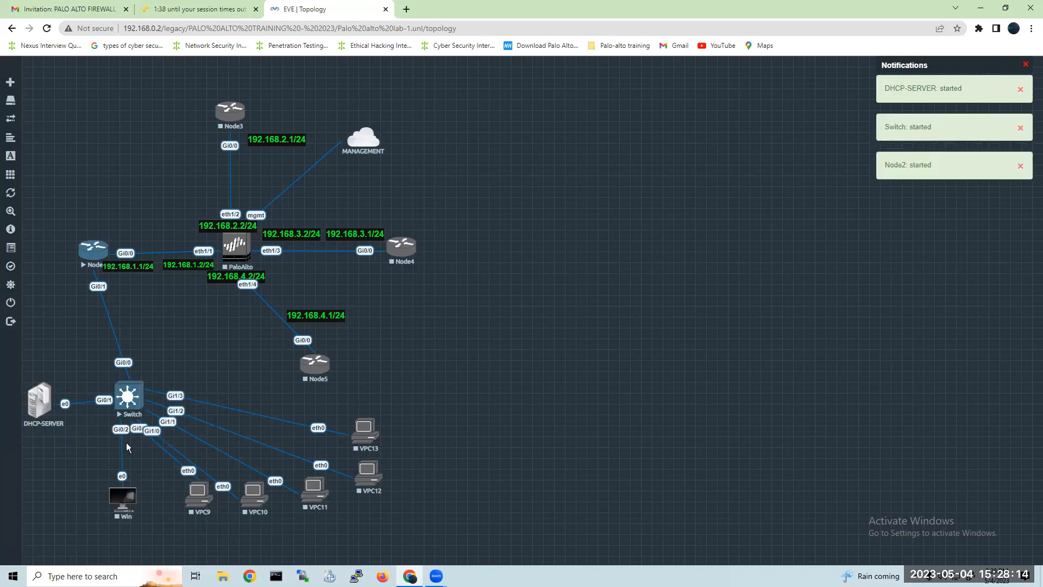
{"action": "right_click", "coordinate": [121, 502]}
{"action": "left_click", "coordinate": [163, 432]}
Start all five virtual PCs, VPC9 through VPC13.
{"action": "right_click", "coordinate": [196, 497]}
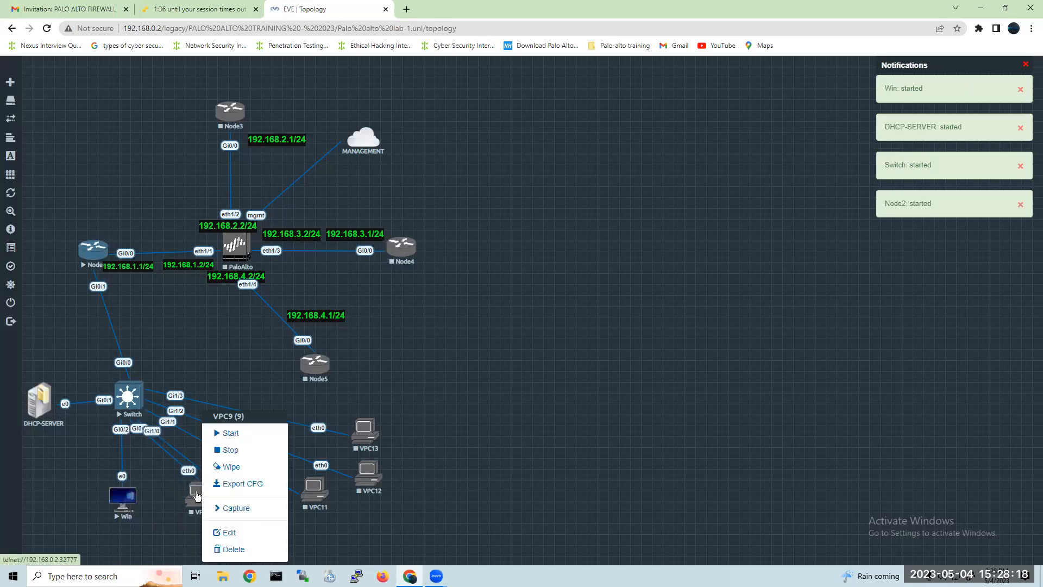
{"action": "left_click", "coordinate": [217, 430]}
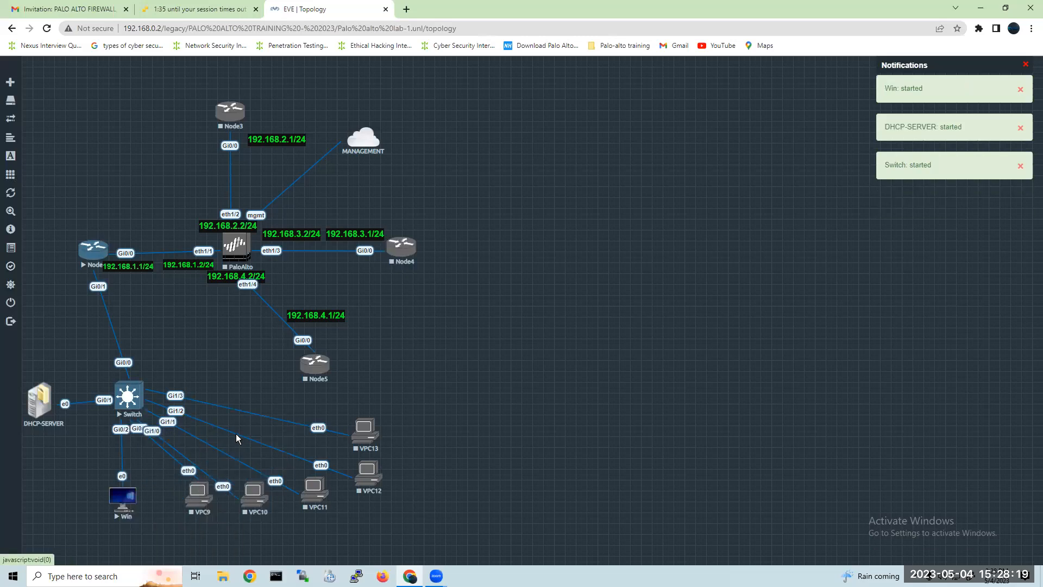
{"action": "right_click", "coordinate": [245, 497]}
{"action": "left_click", "coordinate": [291, 438]}
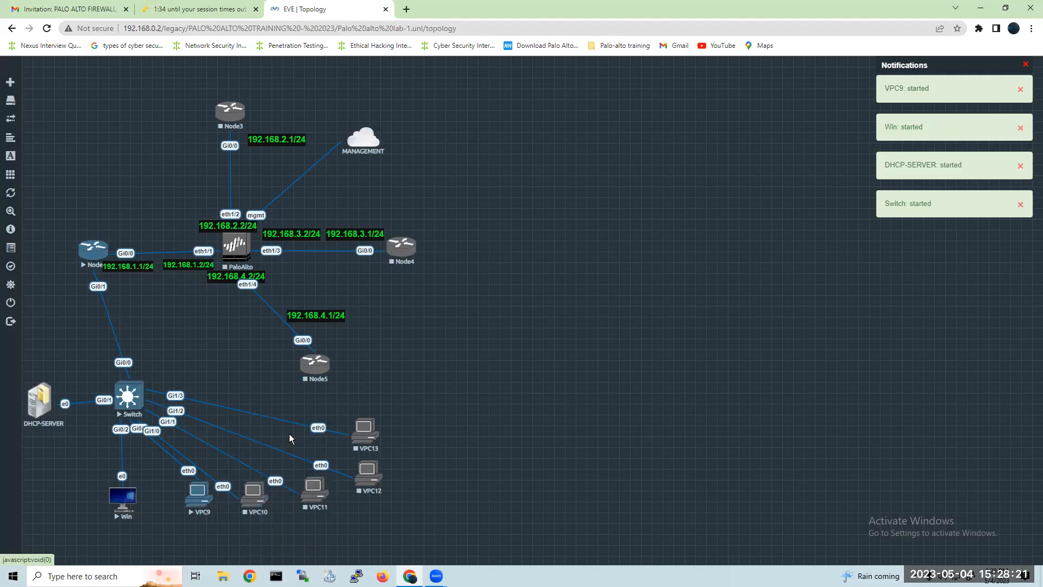
{"action": "right_click", "coordinate": [313, 494]}
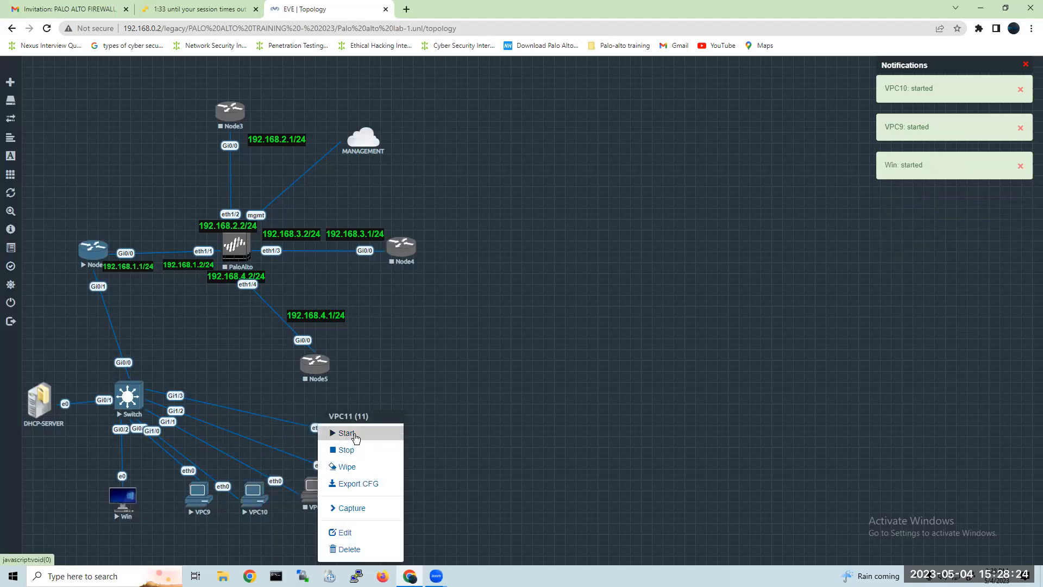
{"action": "left_click", "coordinate": [354, 435]}
{"action": "right_click", "coordinate": [371, 478]}
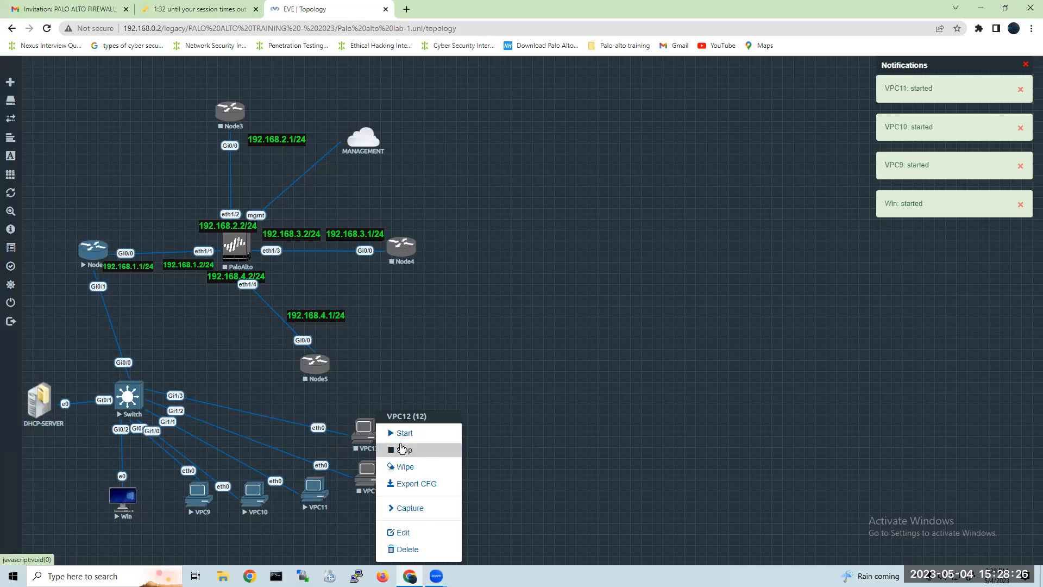
{"action": "left_click", "coordinate": [402, 434]}
{"action": "right_click", "coordinate": [365, 433]}
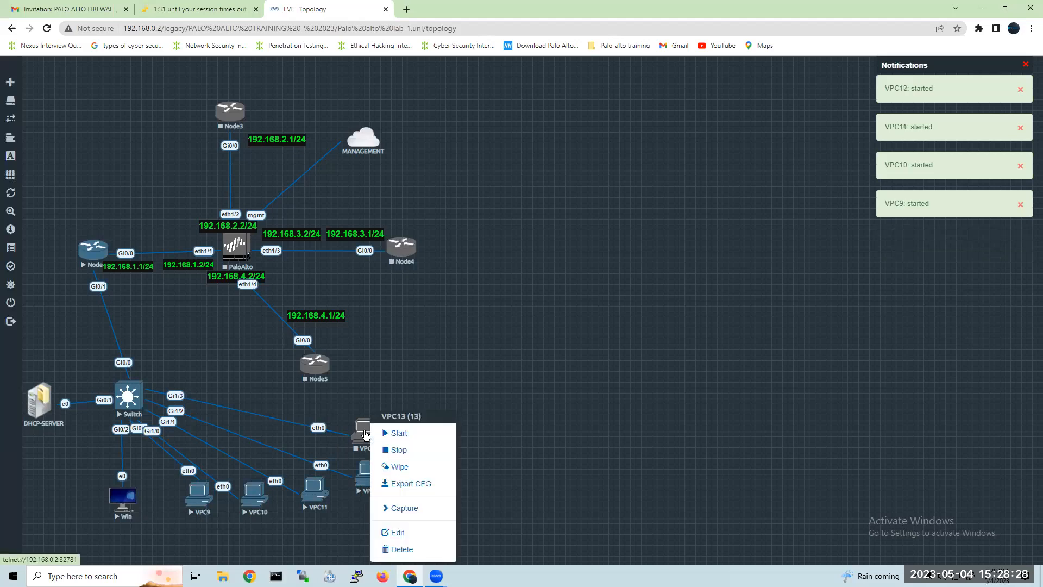
{"action": "left_click", "coordinate": [409, 433]}
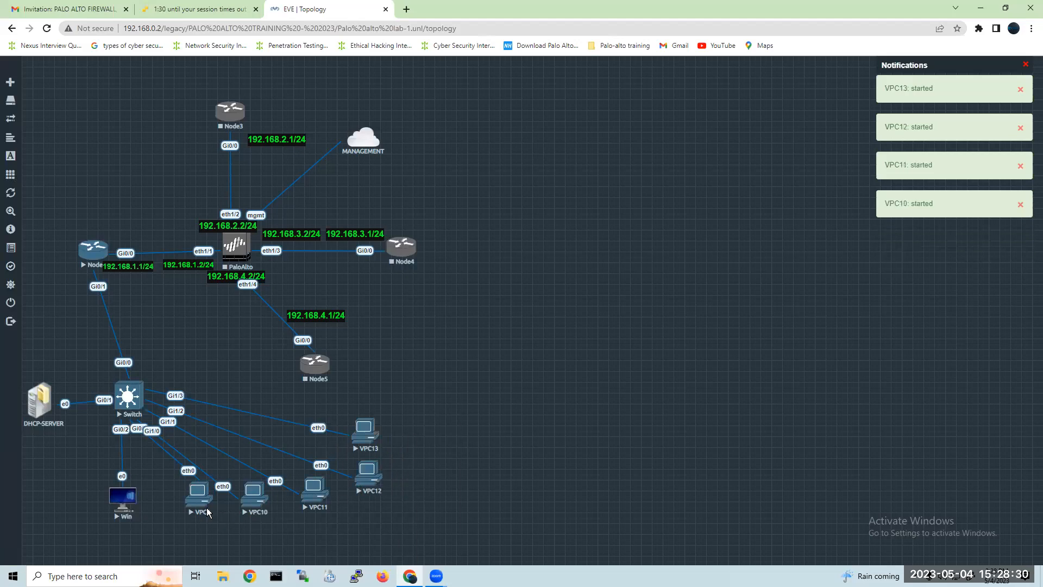
Spread Win, VPC9, VPC10, VPC11 and VPC12 in an even row below the Switch, and lower VPC13 slightly.
{"action": "left_click_drag", "start_coordinate": [198, 502], "coordinate": [66, 503]}
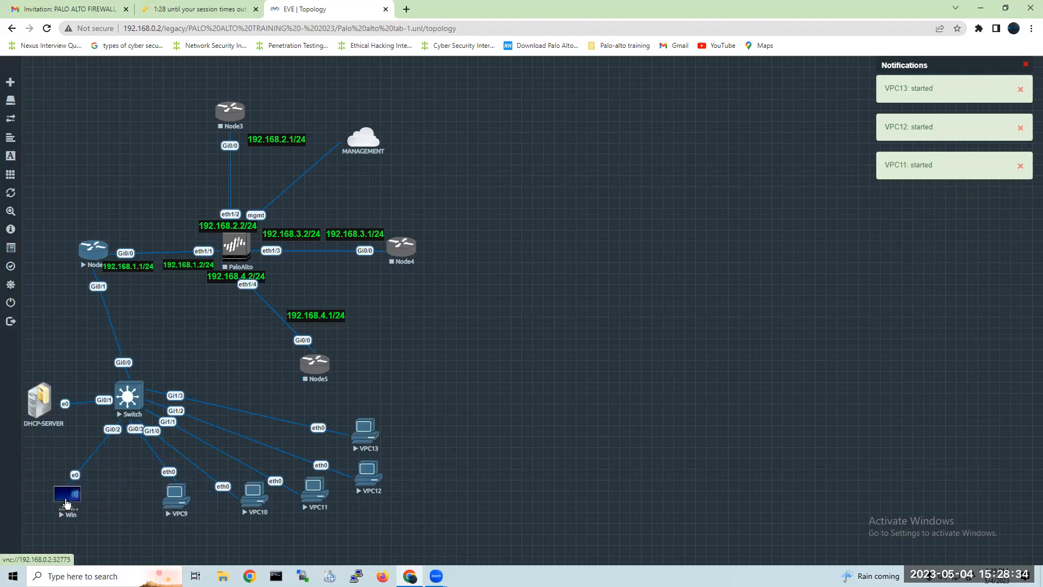
{"action": "left_click_drag", "start_coordinate": [166, 509], "coordinate": [127, 510]}
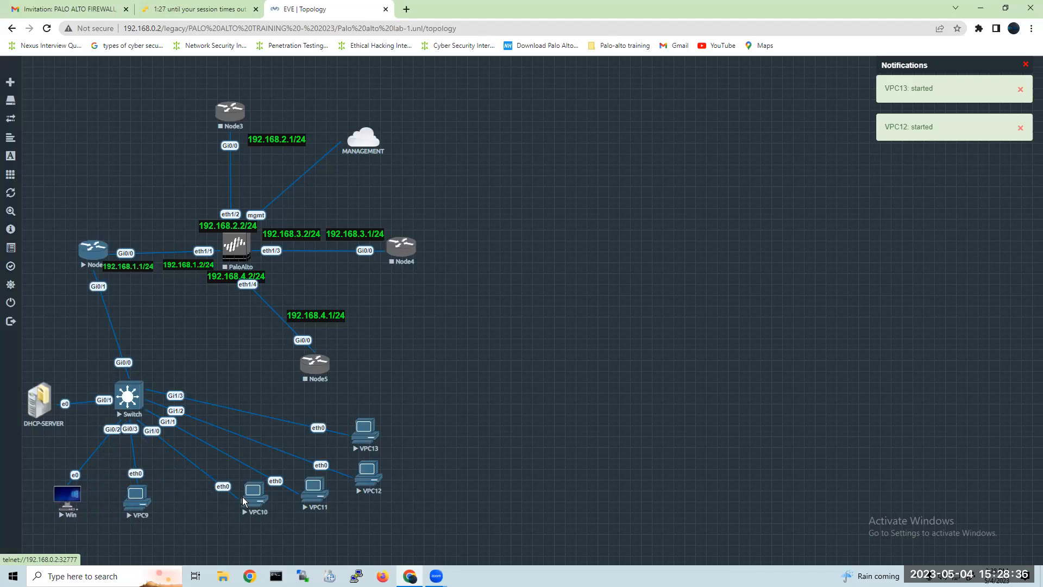
{"action": "left_click_drag", "start_coordinate": [245, 502], "coordinate": [205, 503]}
{"action": "left_click_drag", "start_coordinate": [313, 495], "coordinate": [265, 496]}
{"action": "left_click_drag", "start_coordinate": [367, 483], "coordinate": [330, 495]}
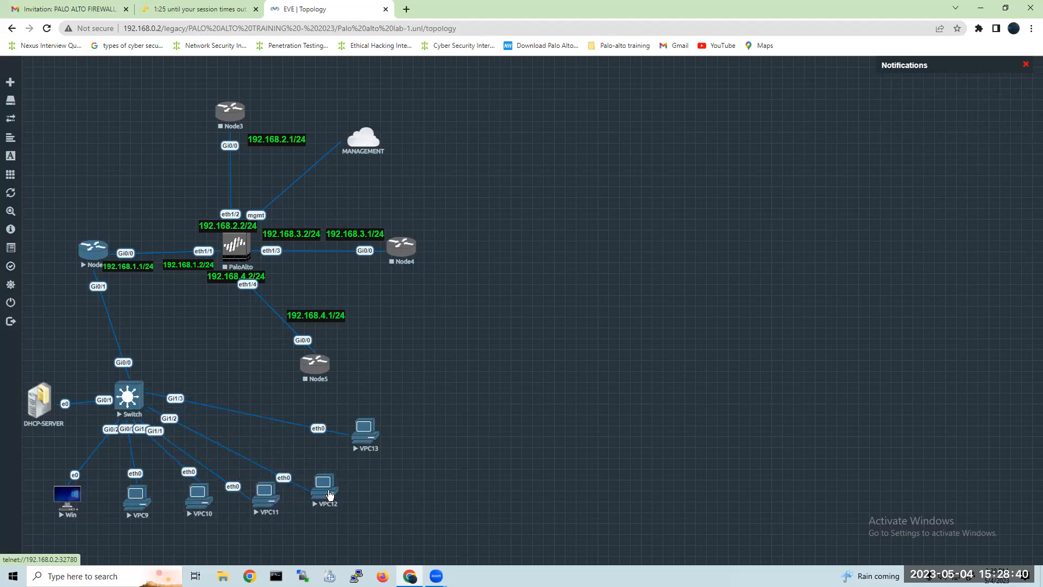
{"action": "left_click_drag", "start_coordinate": [364, 443], "coordinate": [365, 459]}
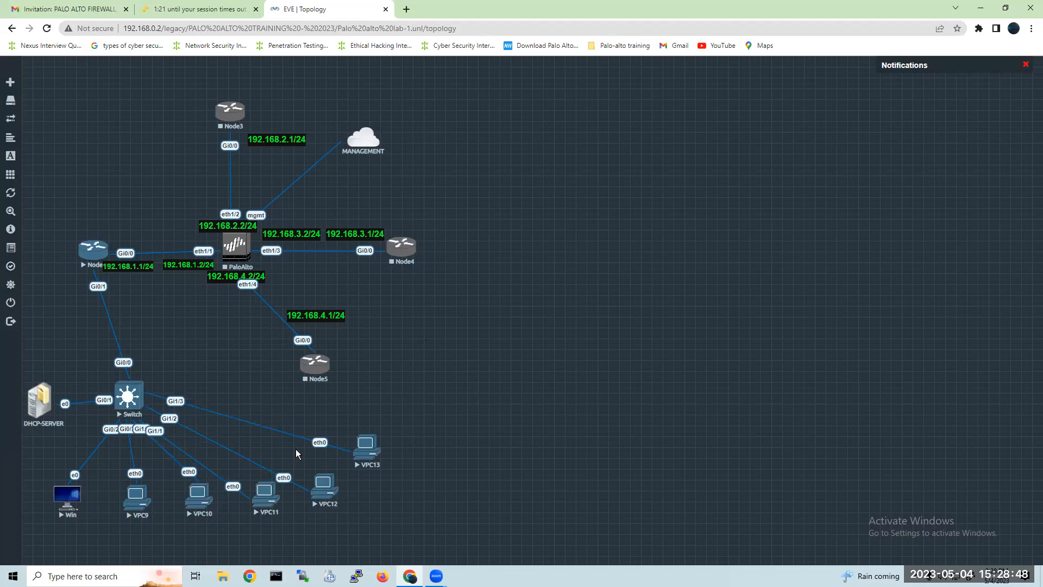
Open Notepad and write the heading "today topics" in the blank document.
{"action": "key", "text": "super"}
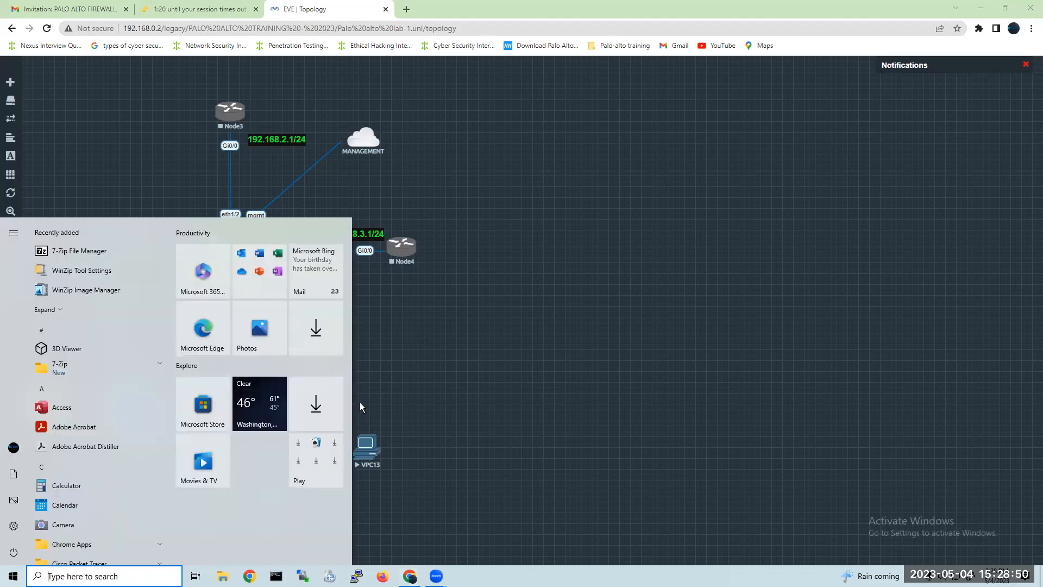
{"action": "type", "text": "note"}
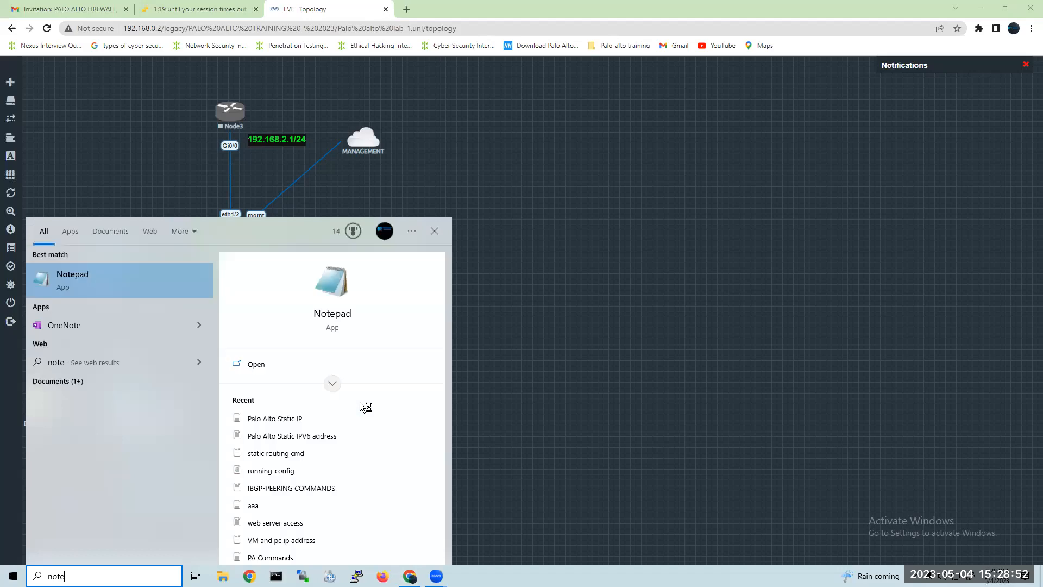
{"action": "key", "text": "Return"}
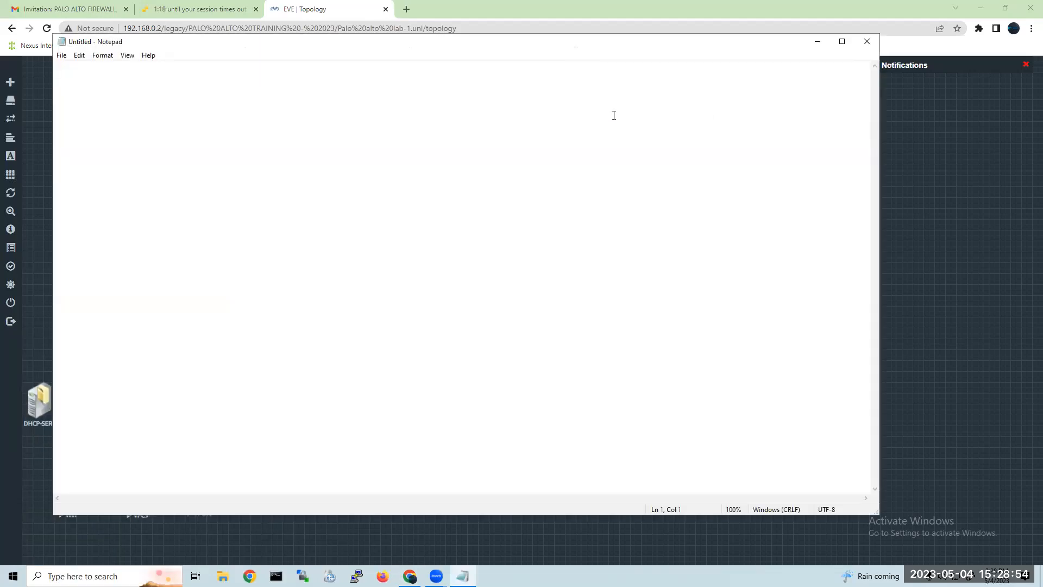
{"action": "type", "text": "today topics"}
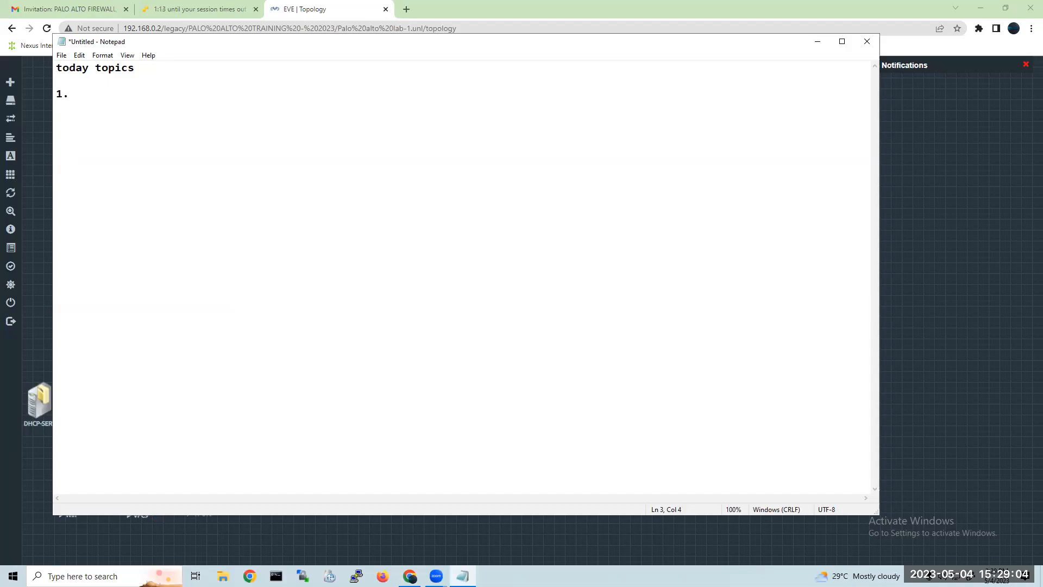
Write topic 1 as "how to configure DHCP, AD USER" and begin item 2 on the following line.
{"action": "type", "text": "o configure DHCP"}
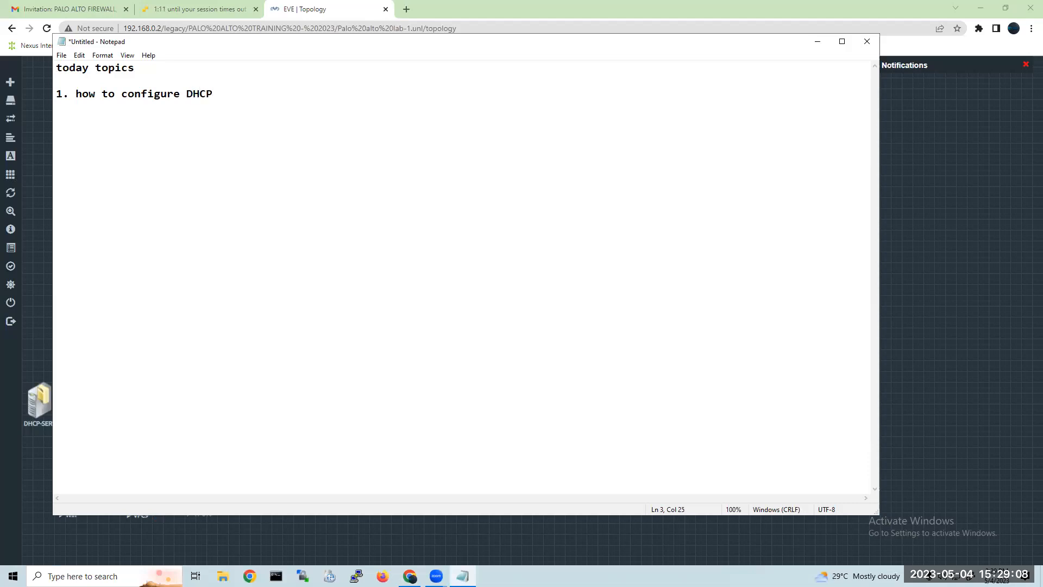
{"action": "type", "text": ", ADD"}
{"action": "key", "text": "Delete"}
{"action": "key", "text": "BackSpace"}
{"action": "key", "text": "BackSpace"}
{"action": "key", "text": "BackSpace"}
{"action": "key", "text": "BackSpace"}
{"action": "key", "text": "BackSpace"}
{"action": "key", "text": "BackSpace"}
{"action": "type", "text": "M"}
{"action": "type", "text": ","}
{"action": "key", "text": "Right"}
{"action": "key", "text": "Right"}
{"action": "key", "text": "Right"}
{"action": "key", "text": "Left"}
{"action": "type", "text": "USER 2. "}
{"action": "type", "text": "INSTALL ADD"}
{"action": "type", "text": "S ROLE"}
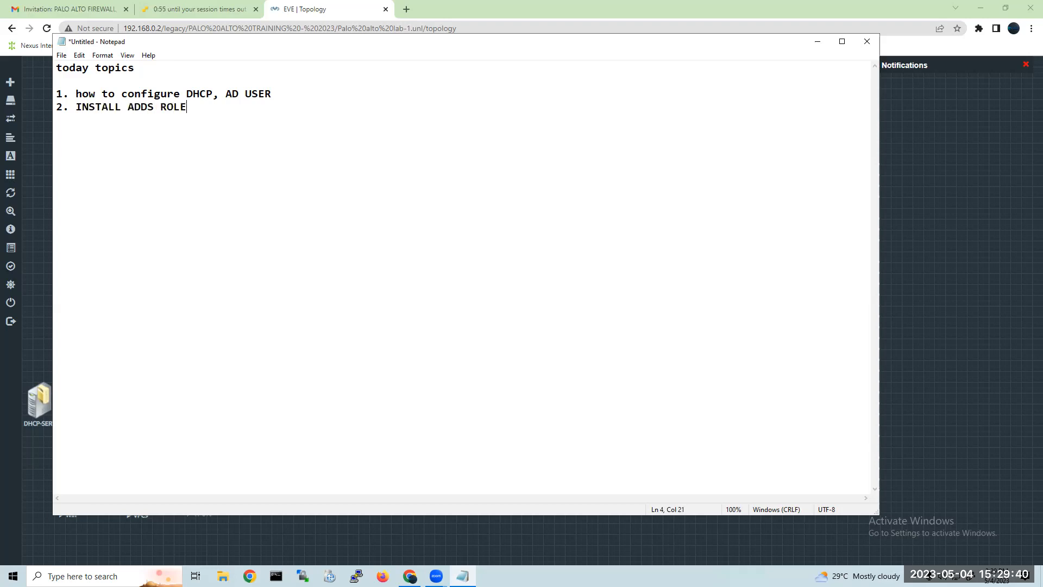
Fill in topic 2 as "INSTALL ADDS ROLE" and add topic 3, "CREATING DOMAIN USER".
{"action": "key", "text": "Return"}
{"action": "type", "text": "3. CREATING DOMAIN USER "}
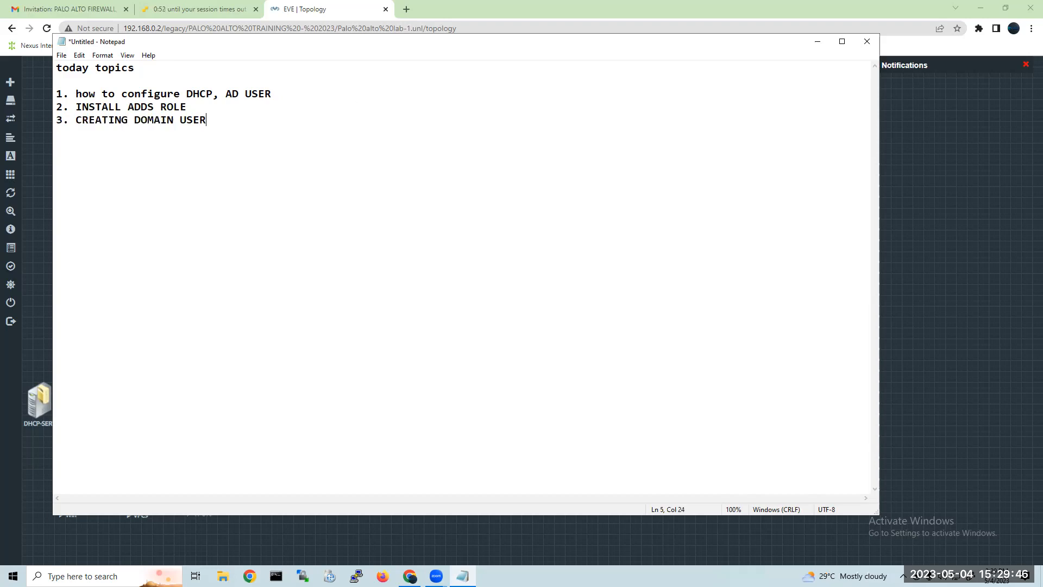
{"action": "type", "text": "4. ADDING CLIENT"}
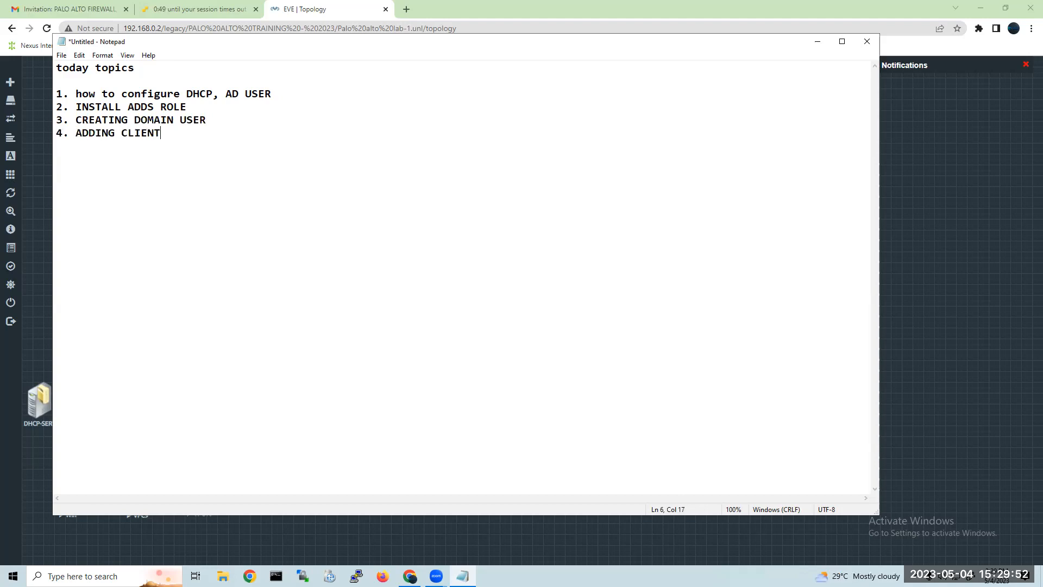
{"action": "type", "text": " MACHINE UNDER TH"}
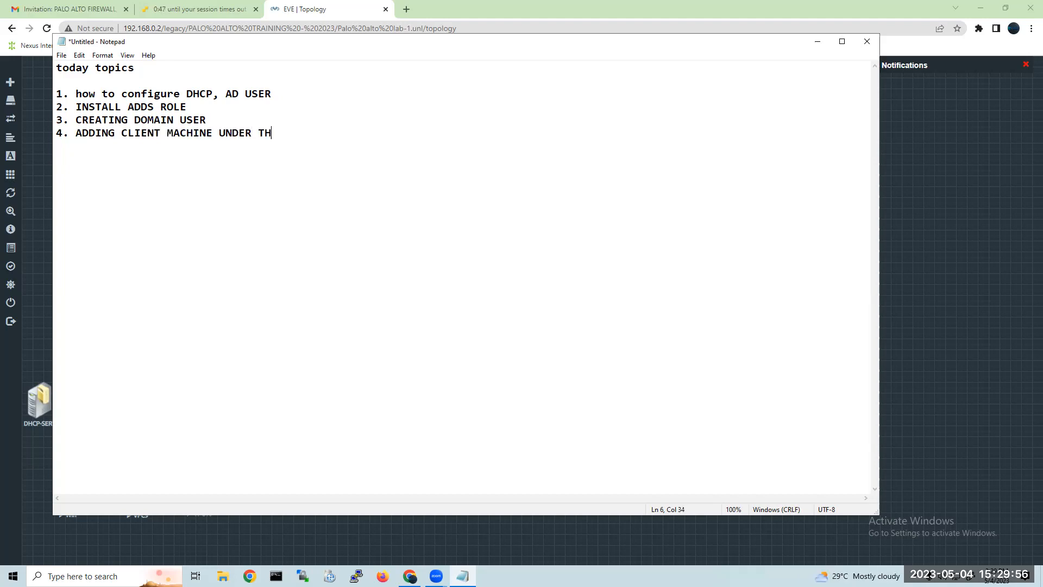
{"action": "type", "text": "E DOMAIN GROUP"}
Add topic 4, "ADDING CLIENT MACHINE UNDER THE DOMAIN GROUP", and begin a new line below it.
{"action": "key", "text": "Return"}
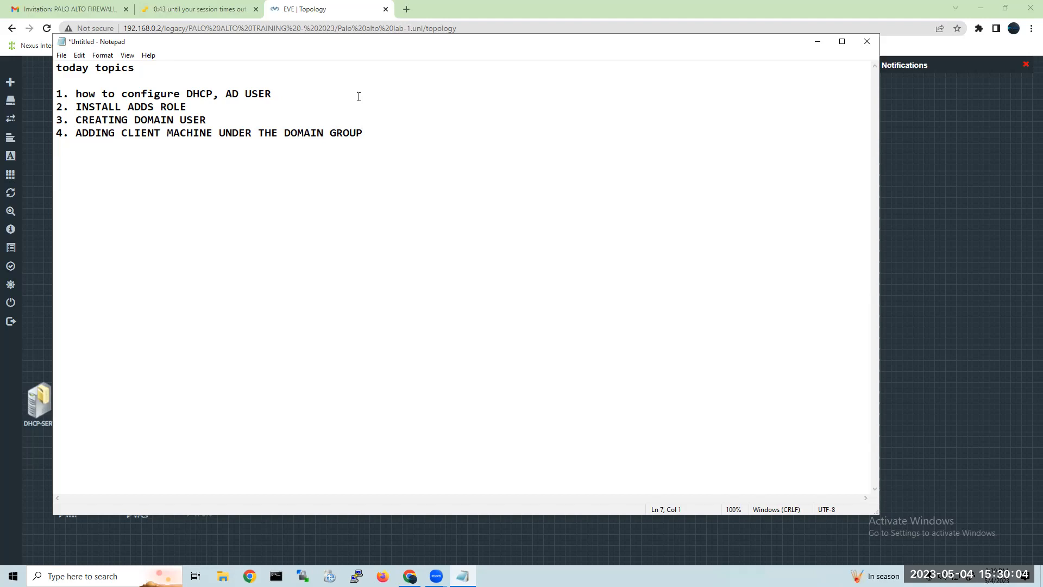
Add topic 5, "ACCESSING DOMAIN THROUGH CLINET MACHINE", to the list.
{"action": "type", "text": "5. ACCESSING THROUGH"}
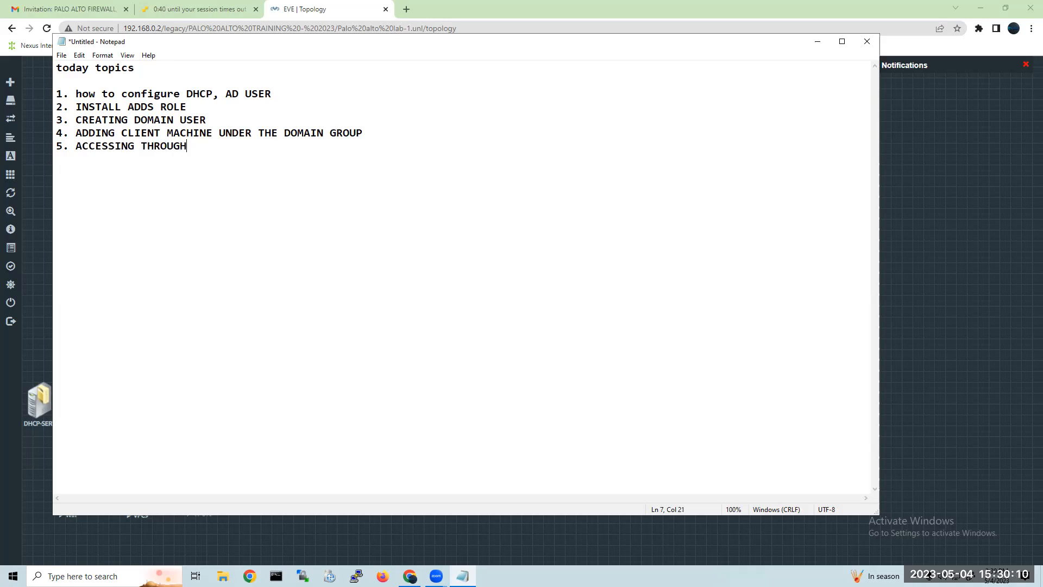
{"action": "key", "text": "BackSpace"}
{"action": "key", "text": "BackSpace"}
{"action": "key", "text": "BackSpace"}
{"action": "key", "text": "BackSpace"}
{"action": "key", "text": "BackSpace"}
{"action": "key", "text": "BackSpace"}
{"action": "key", "text": "BackSpace"}
{"action": "type", "text": "DOMAIN THROUGH CLINET"}
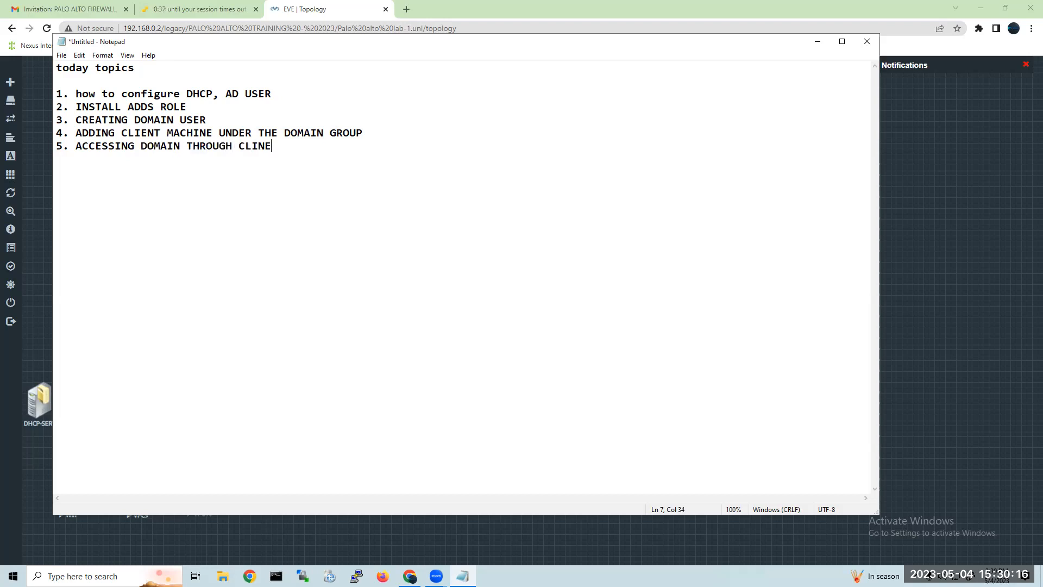
{"action": "key", "text": "BackSpace"}
{"action": "key", "text": "BackSpace"}
{"action": "type", "text": "T MACHINE"}
{"action": "key", "text": "Left"}
{"action": "key", "text": "Left"}
{"action": "key", "text": "Left"}
{"action": "type", "text": "E"}
{"action": "key", "text": "Right"}
{"action": "key", "text": "Right"}
{"action": "key", "text": "Right"}
{"action": "key", "text": "Right"}
Replace the text of topic 5 with "LOGIN AS A DOMAIN USER".
{"action": "left_click_drag", "start_coordinate": [348, 155], "coordinate": [74, 156]}
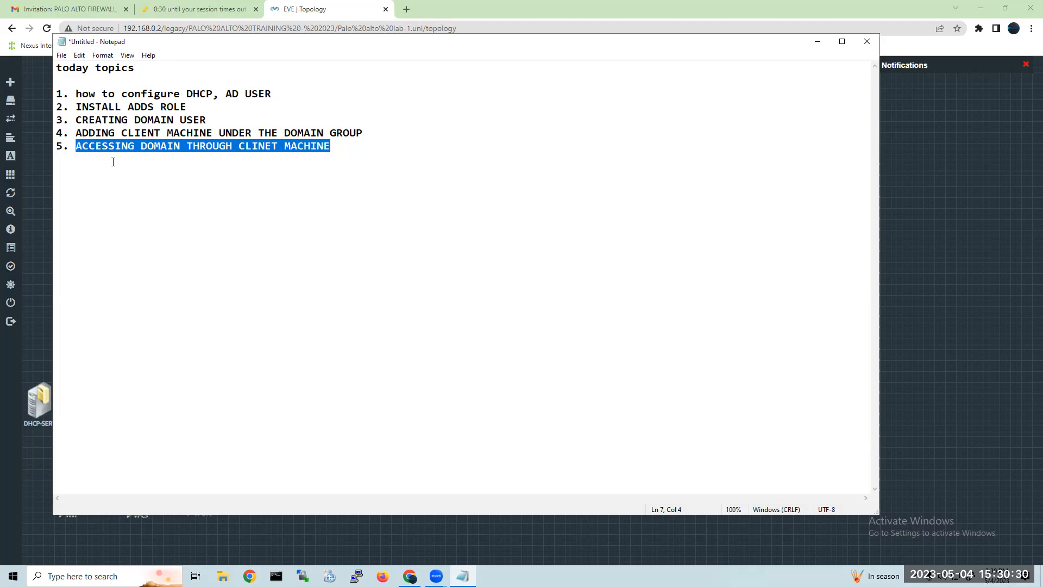
{"action": "type", "text": "LGIN"}
{"action": "key", "text": "BackSpace"}
{"action": "key", "text": "BackSpace"}
{"action": "key", "text": "BackSpace"}
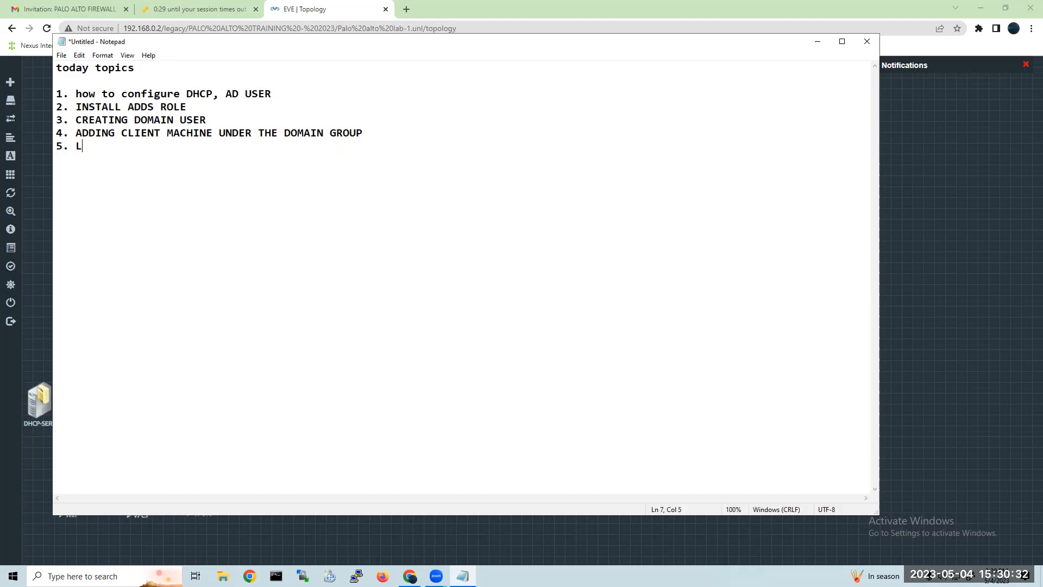
{"action": "type", "text": "OGIN AS A DOMAIN USER"}
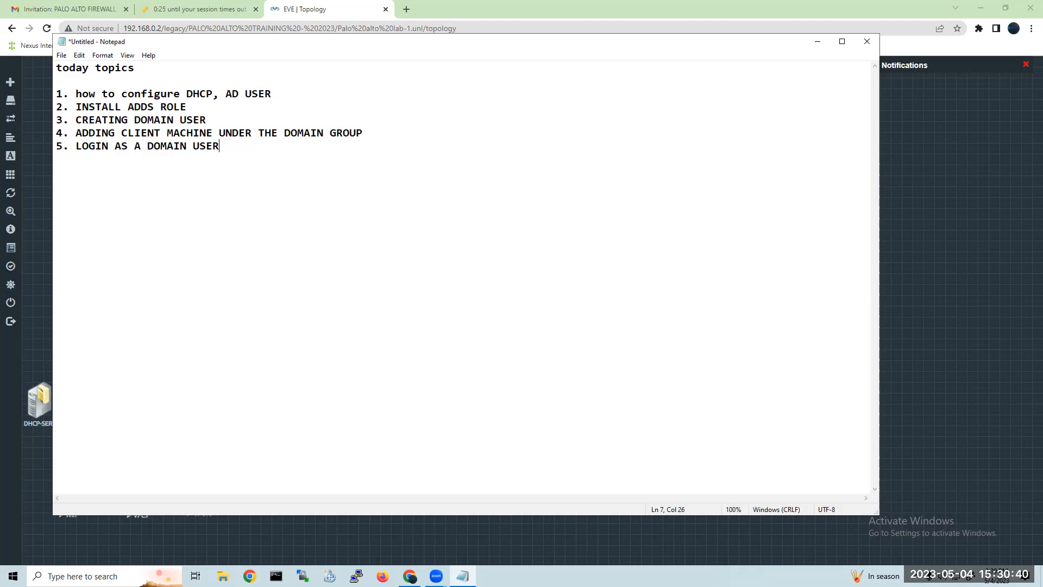
{"action": "type", "text": "THROUGH CLIENT MA"}
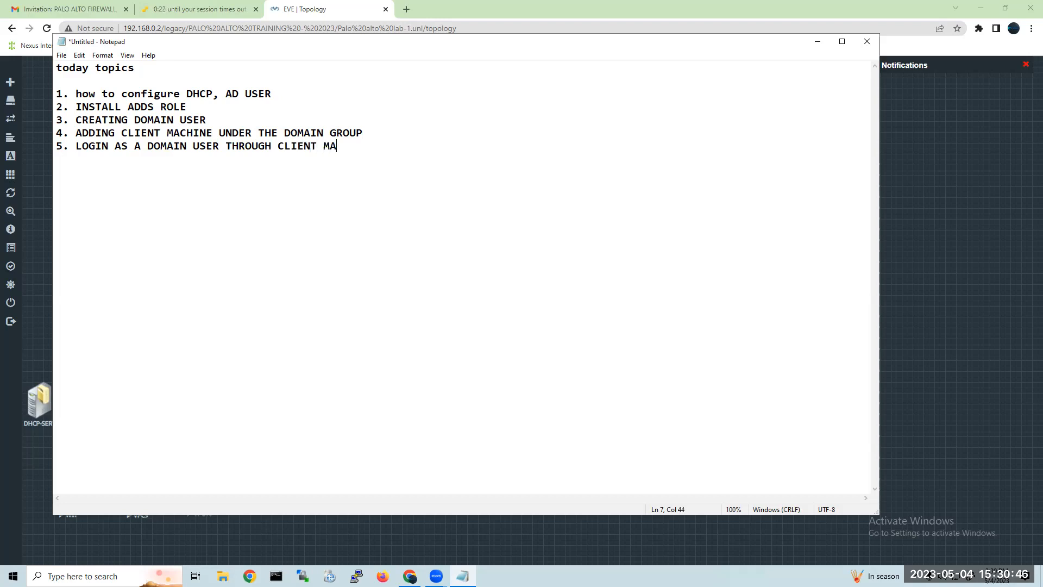
Extend topic 5 with "THROUGH CLIENT MACHINE" and begin a new line below it.
{"action": "type", "text": "CHINE"}
{"action": "key", "text": "Return"}
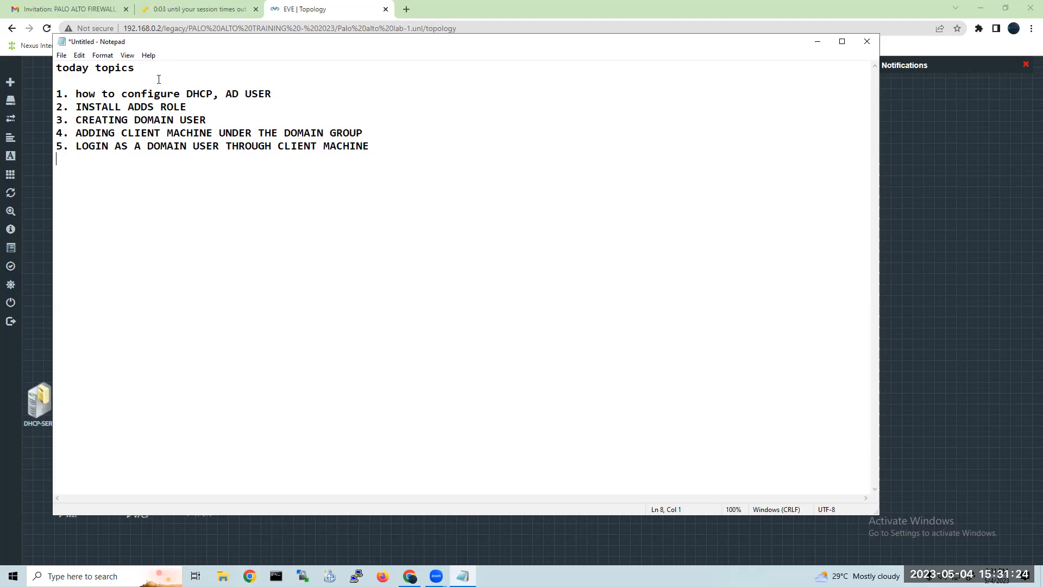
Start topic 6 with the text "STATIC ROUTING &".
{"action": "left_click_drag", "start_coordinate": [162, 47], "coordinate": [170, 48]}
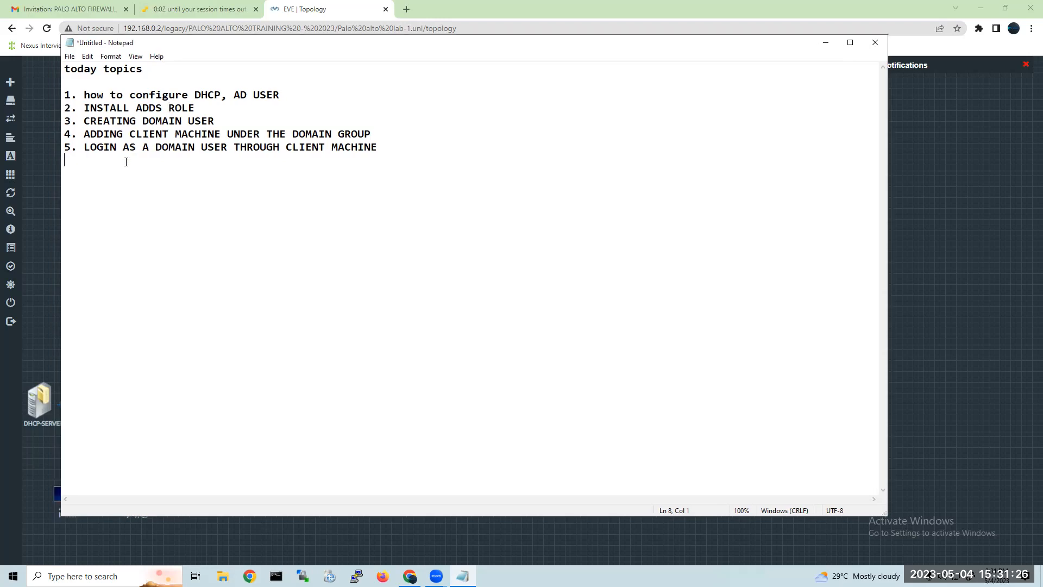
{"action": "type", "text": "6. STATINC"}
{"action": "key", "text": "BackSpace"}
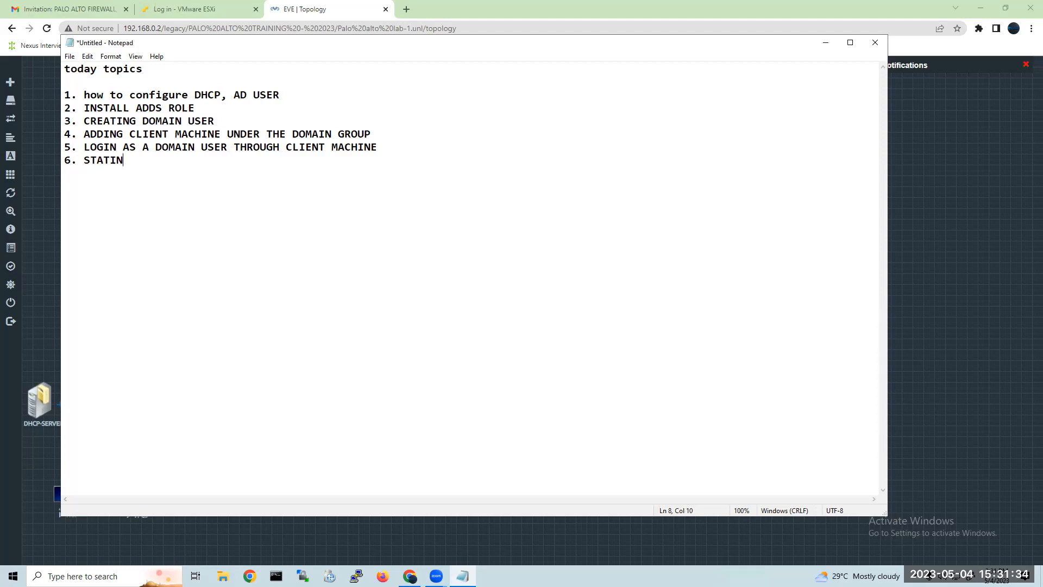
{"action": "key", "text": "BackSpace"}
{"action": "key", "text": "BackSpace"}
{"action": "key", "text": "BackSpace"}
{"action": "type", "text": "IC ROUTING & DEFAULOT"}
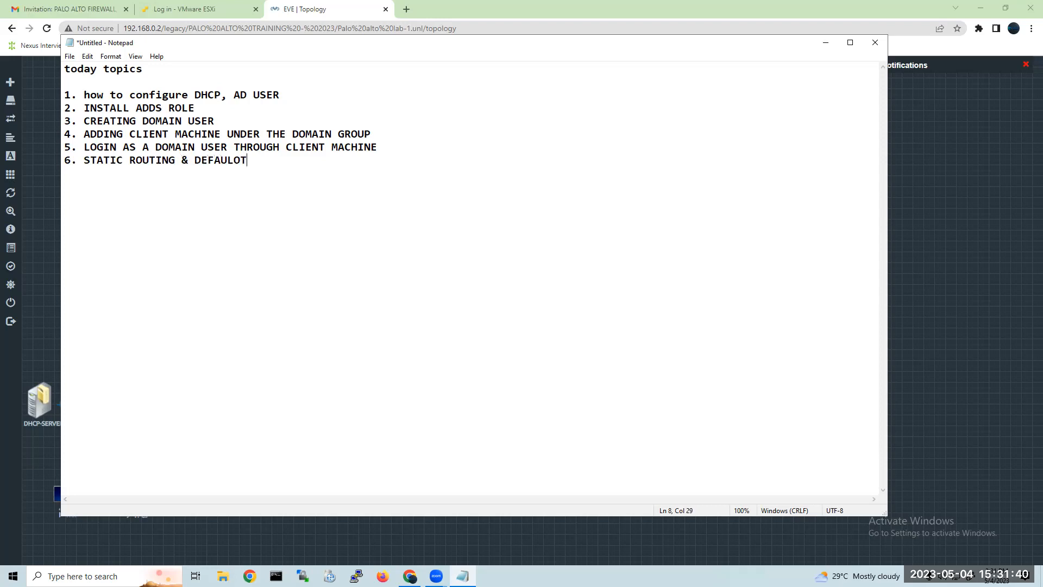
Complete topic 6 with "DEFAULT ON THE PALO ALTO FIREWALL" and begin a new line.
{"action": "key", "text": "BackSpace"}
{"action": "key", "text": "BackSpace"}
{"action": "key", "text": "BackSpace"}
{"action": "key", "text": "BackSpace"}
{"action": "key", "text": "BackSpace"}
{"action": "key", "text": "BackSpace"}
{"action": "key", "text": "BackSpace"}
{"action": "type", "text": "DEFAULT ON THE PALO ALTO "}
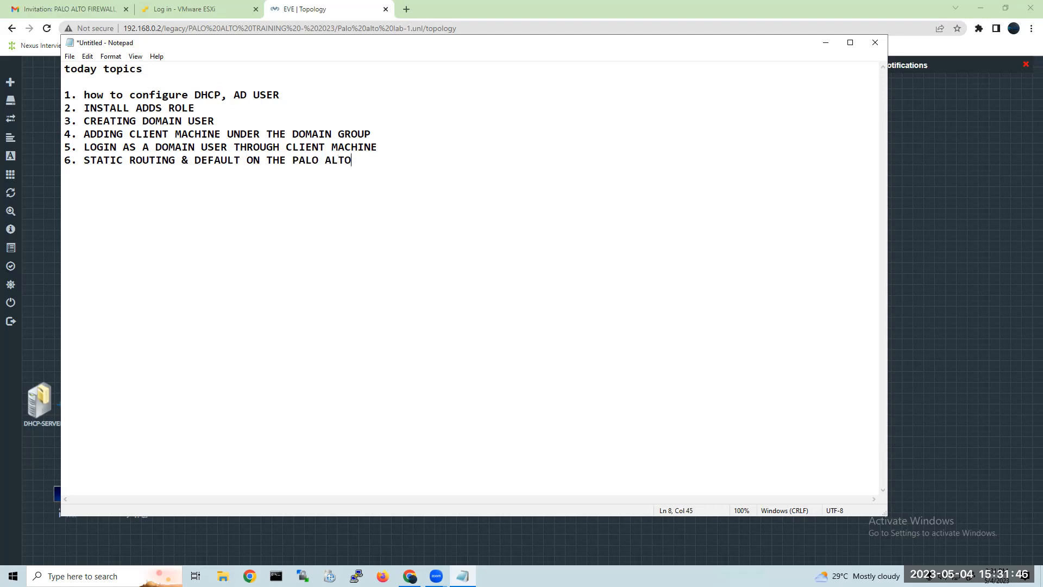
{"action": "type", "text": "FIREWALL"}
{"action": "key", "text": "Return"}
Add topic 7, "GUI INTERFACE", and begin the next line.
{"action": "type", "text": "7"}
{"action": "key", "text": "BackSpace"}
{"action": "type", "text": "7. GUI WITH SOME"}
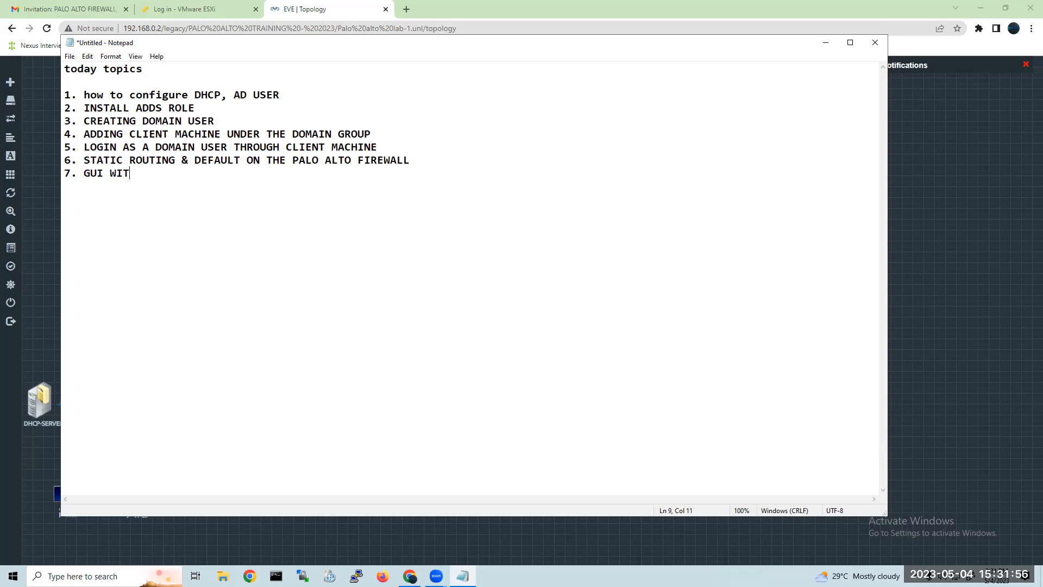
{"action": "key", "text": "BackSpace"}
{"action": "key", "text": "BackSpace"}
{"action": "key", "text": "BackSpace"}
{"action": "key", "text": "BackSpace"}
{"action": "key", "text": "BackSpace"}
{"action": "key", "text": "BackSpace"}
{"action": "key", "text": "BackSpace"}
{"action": "key", "text": "BackSpace"}
{"action": "key", "text": "BackSpace"}
{"action": "type", "text": "INTERFACE"}
{"action": "key", "text": "Return"}
Add topic 8, "CAPTURE THE PACKETS", to the list and end the line.
{"action": "type", "text": "8."}
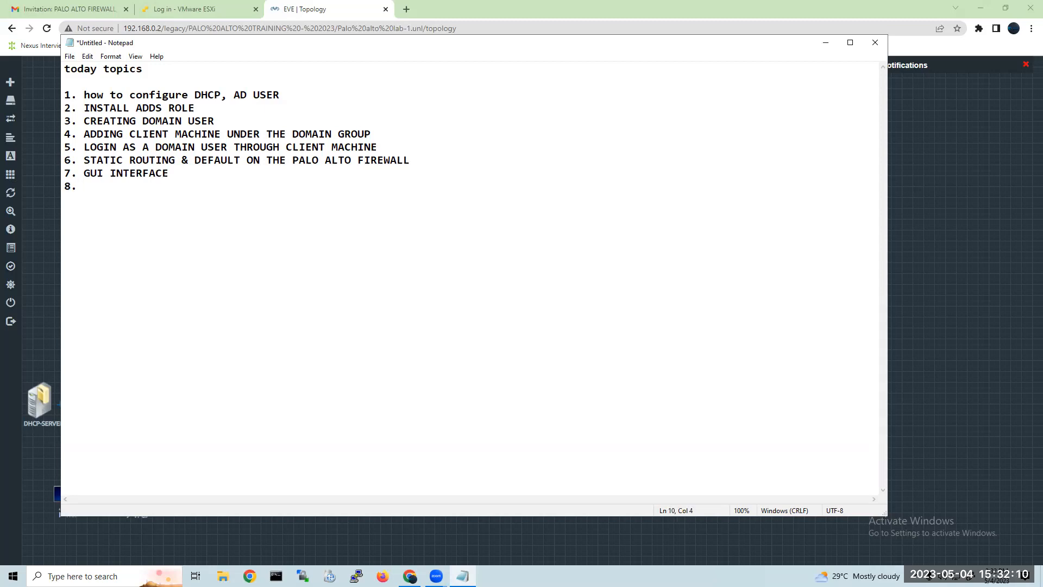
{"action": "type", "text": "CAPTURE THE PACKETS"}
{"action": "key", "text": "Return"}
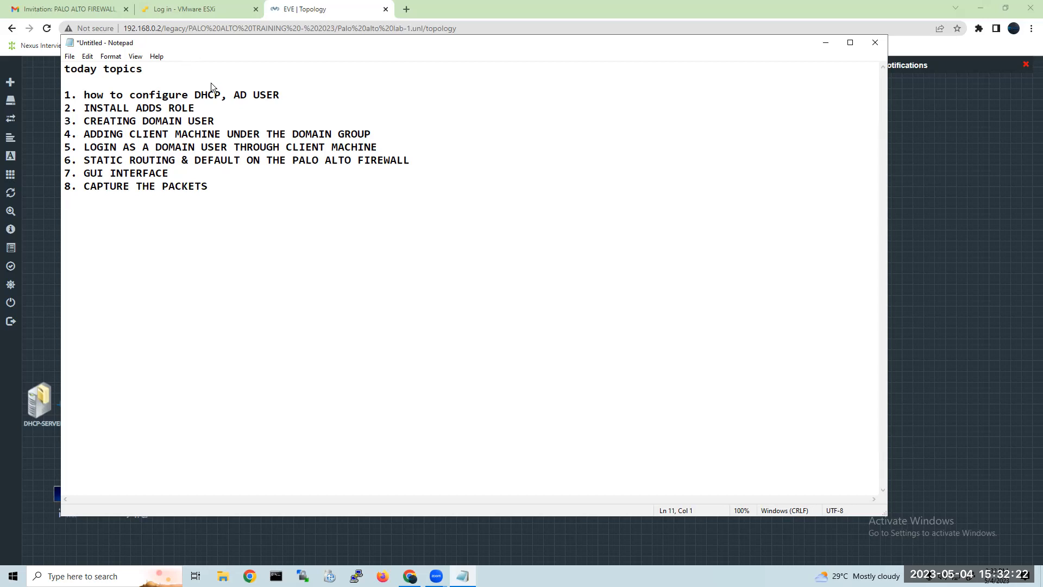
Move the Notepad topic list aside to uncover part of the topology and launch Epic Pen.
{"action": "left_click_drag", "start_coordinate": [210, 42], "coordinate": [431, 86]}
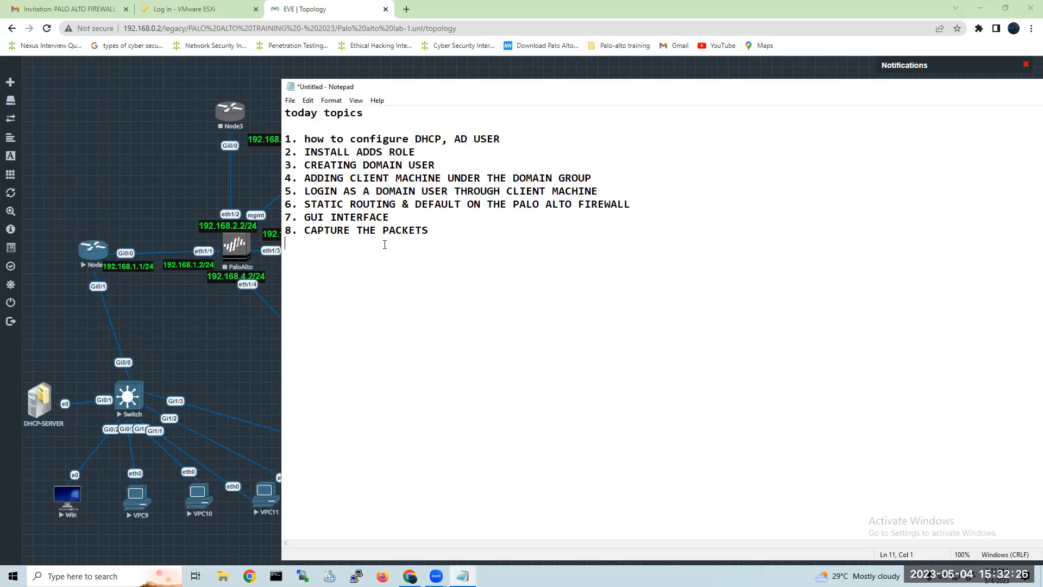
{"action": "key", "text": "super"}
{"action": "type", "text": "EP"}
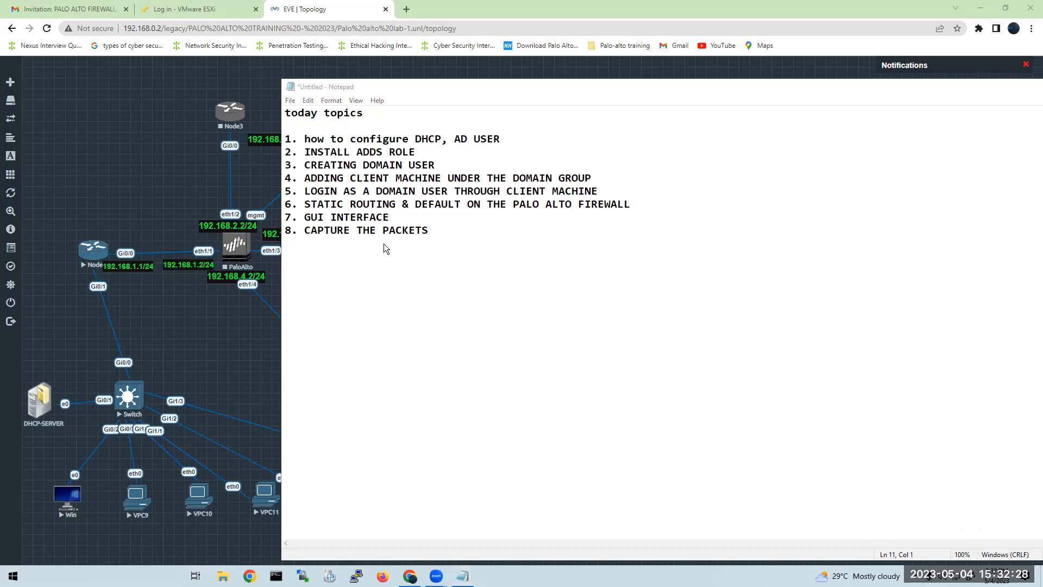
{"action": "key", "text": "Return"}
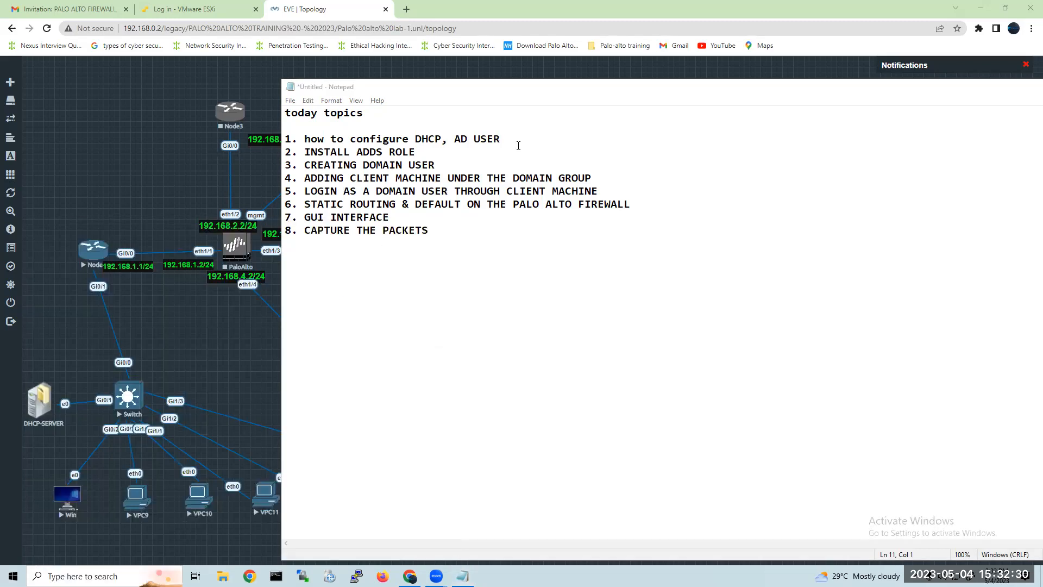
Narrow and reposition the Notepad window, then bring the EVE-NG topology forward with the Epic Pen news pop-up closed.
{"action": "left_click_drag", "start_coordinate": [517, 88], "coordinate": [376, 75]}
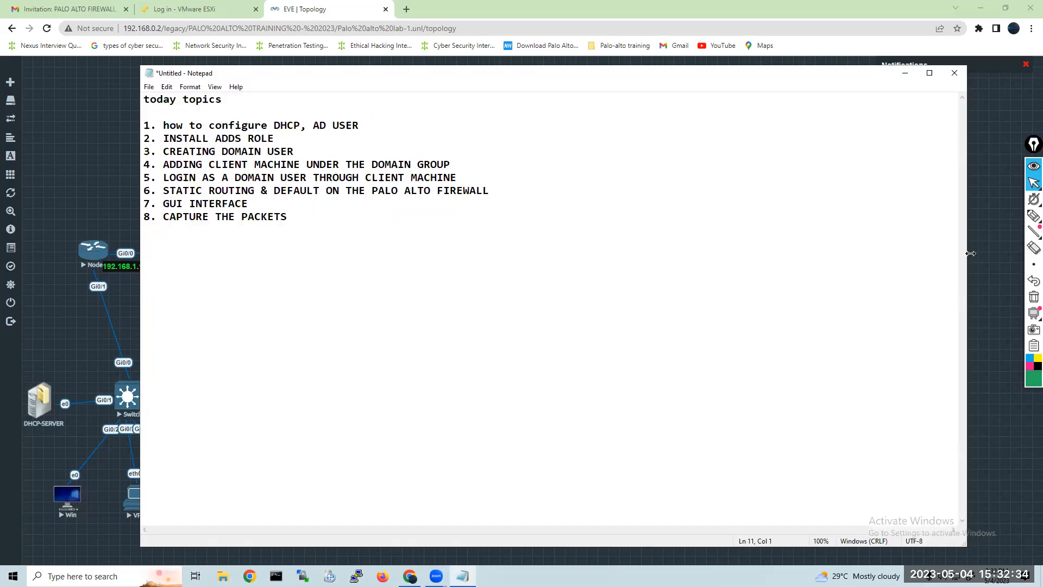
{"action": "left_click_drag", "start_coordinate": [970, 253], "coordinate": [552, 253]}
{"action": "left_click_drag", "start_coordinate": [403, 79], "coordinate": [708, 76]}
{"action": "left_click", "coordinate": [406, 175]}
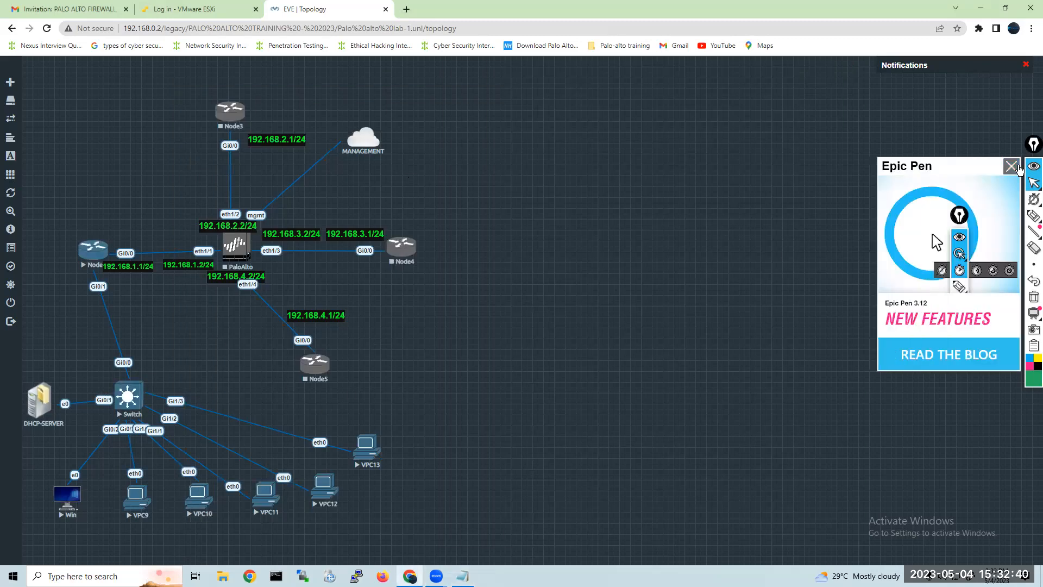
{"action": "left_click", "coordinate": [1011, 167]}
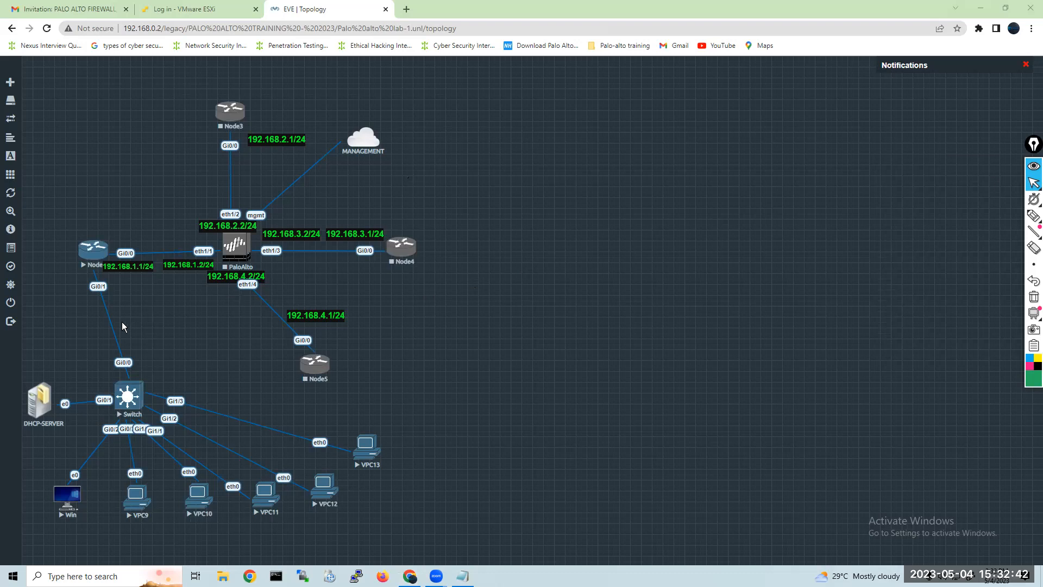
Open the console of Node2 in the topology and enter privileged mode on router R1 with enable.
{"action": "left_click", "coordinate": [92, 251]}
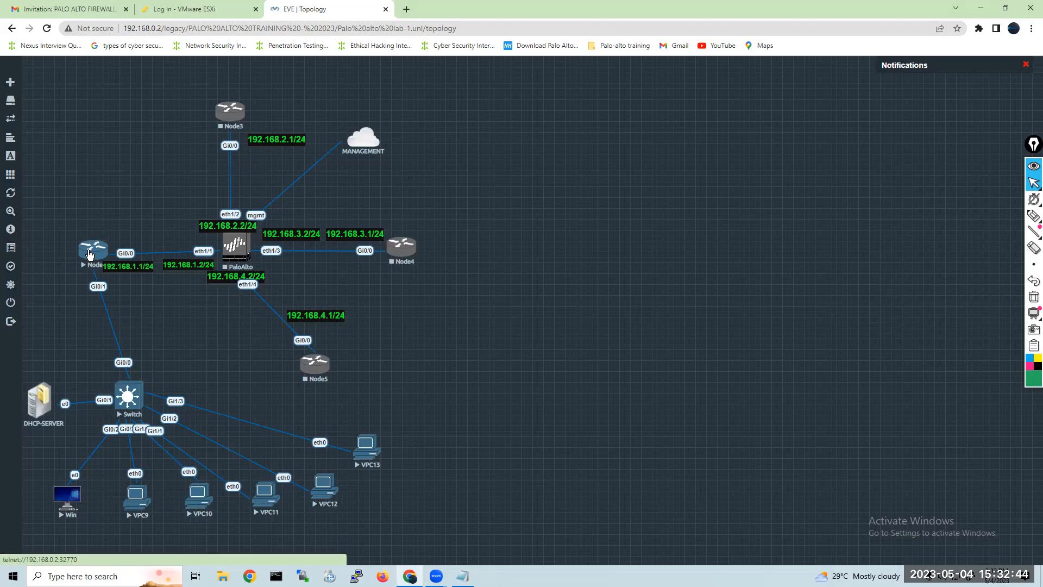
{"action": "left_click", "coordinate": [545, 103]}
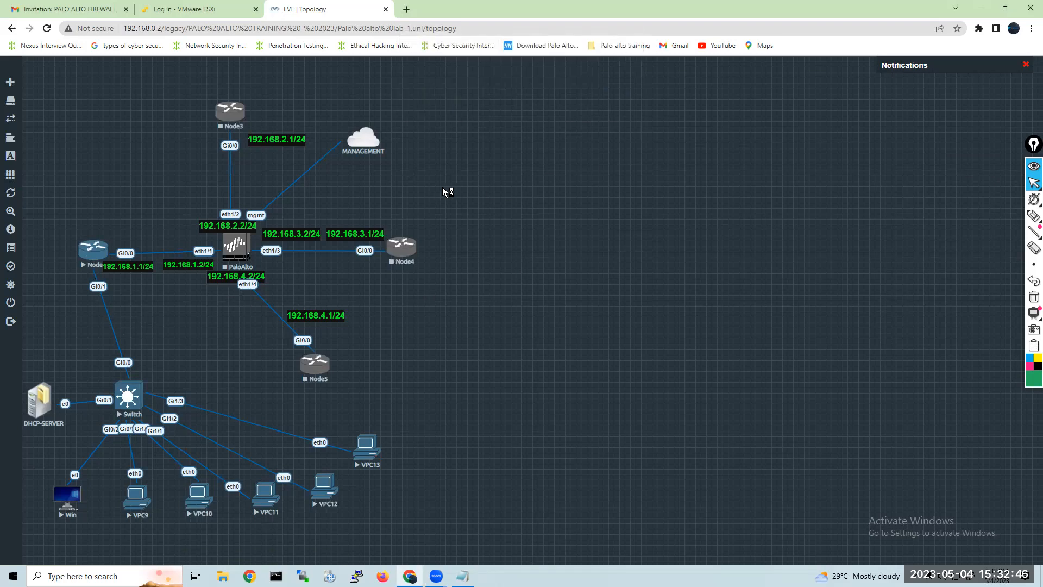
{"action": "left_click", "coordinate": [451, 379]}
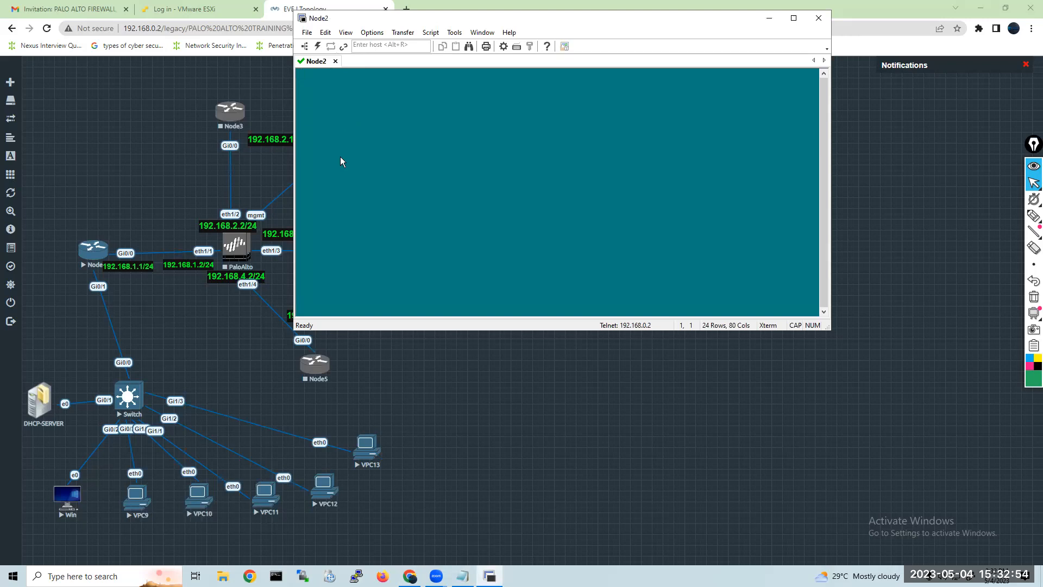
{"action": "key", "text": "Return"}
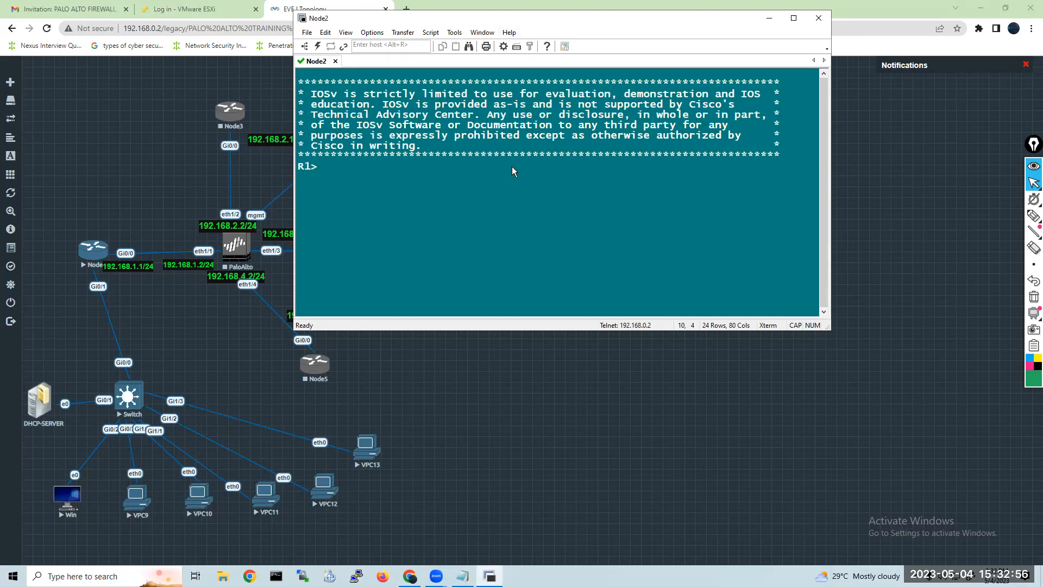
{"action": "type", "text": "EN"}
{"action": "key", "text": "Tab"}
{"action": "key", "text": "Return"}
{"action": "key", "text": "Return"}
{"action": "key", "text": "Return"}
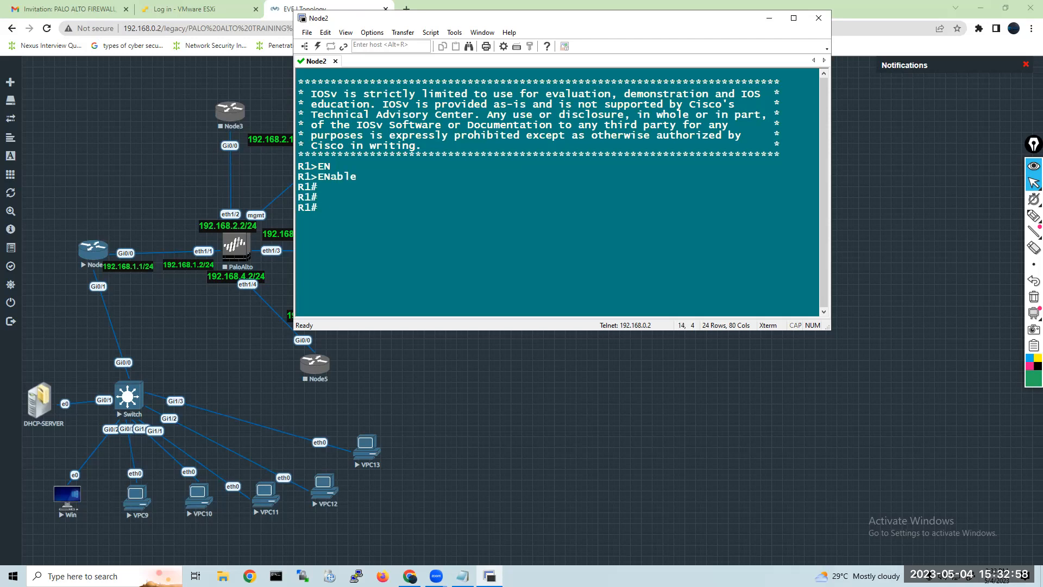
List R1's interfaces and their IP addresses with "show ip int brief".
{"action": "type", "text": "conf"}
{"action": "key", "text": "BackSpace"}
{"action": "key", "text": "BackSpace"}
{"action": "key", "text": "BackSpace"}
{"action": "key", "text": "BackSpace"}
{"action": "type", "text": "sh"}
{"action": "key", "text": "Tab"}
{"action": "type", "text": "ip i"}
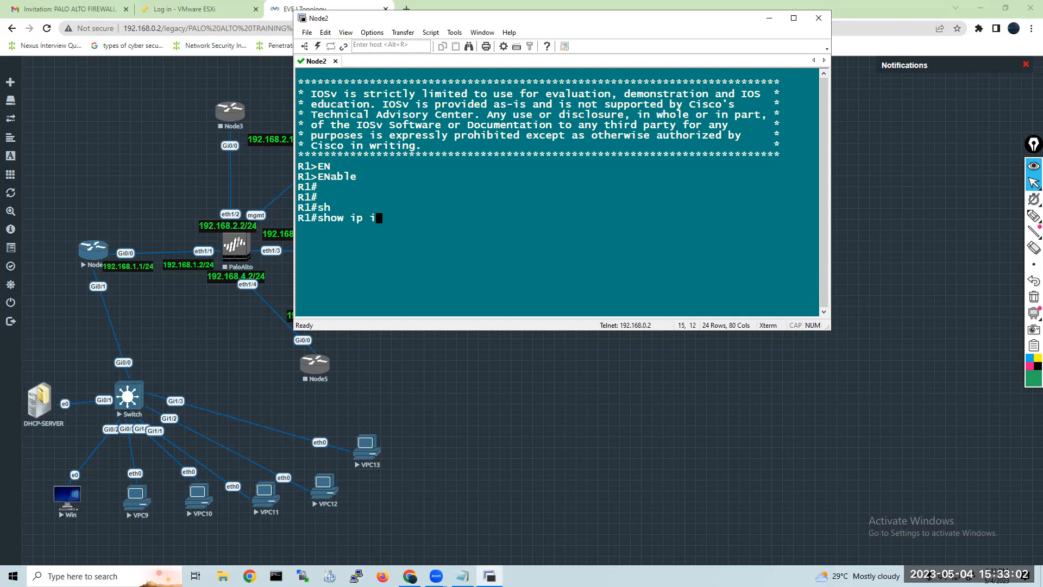
{"action": "type", "text": "nt bri"}
{"action": "key", "text": "Tab"}
{"action": "key", "text": "Return"}
{"action": "type", "text": "\\"}
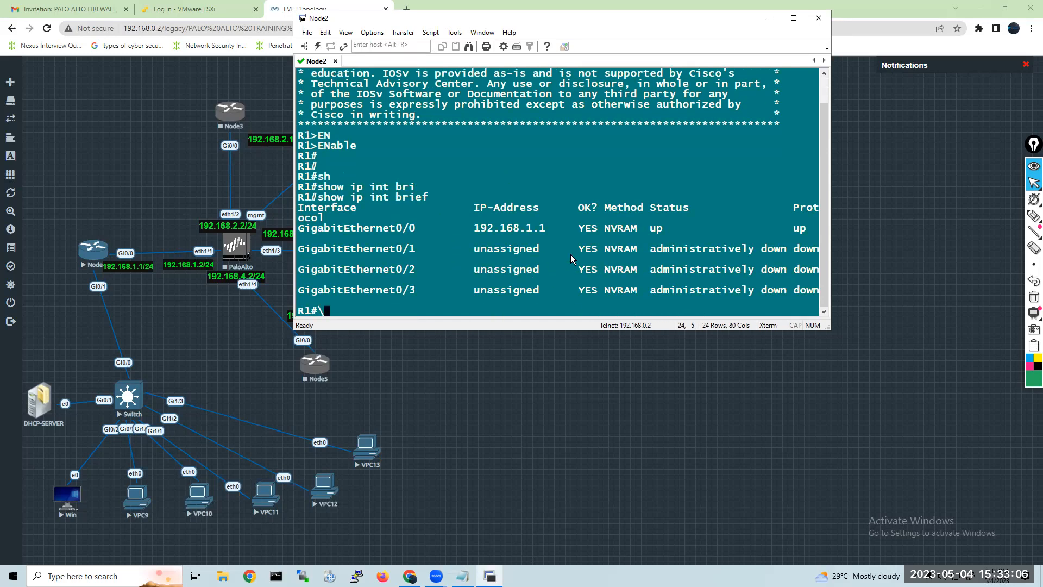
Move the 192.168.1.1/24 label above Node2's Gi0/0 link, and make the Node2 console taller and place it beside the topology.
{"action": "left_click_drag", "start_coordinate": [136, 268], "coordinate": [137, 236]}
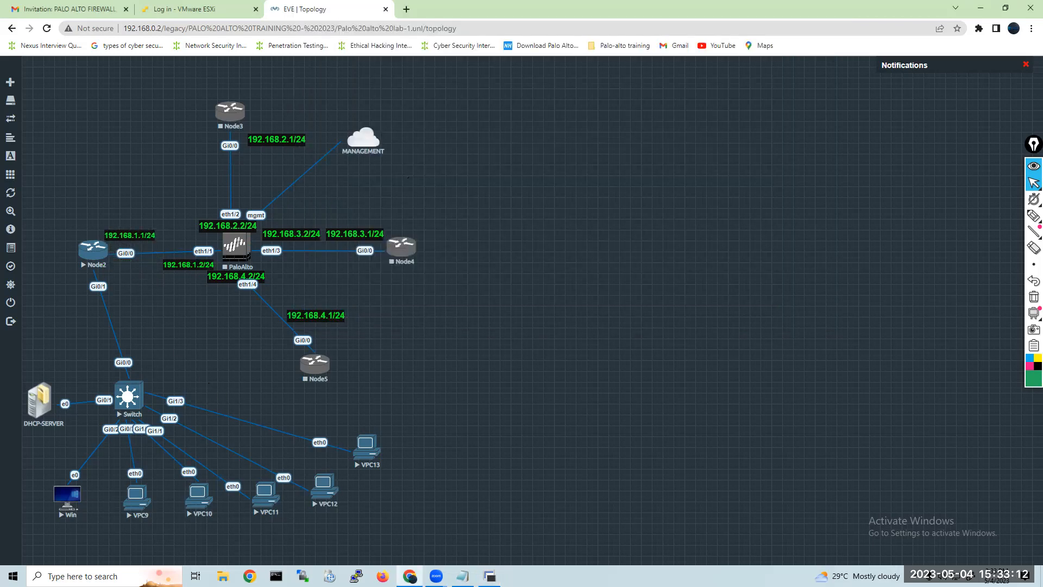
{"action": "left_click", "coordinate": [490, 576]}
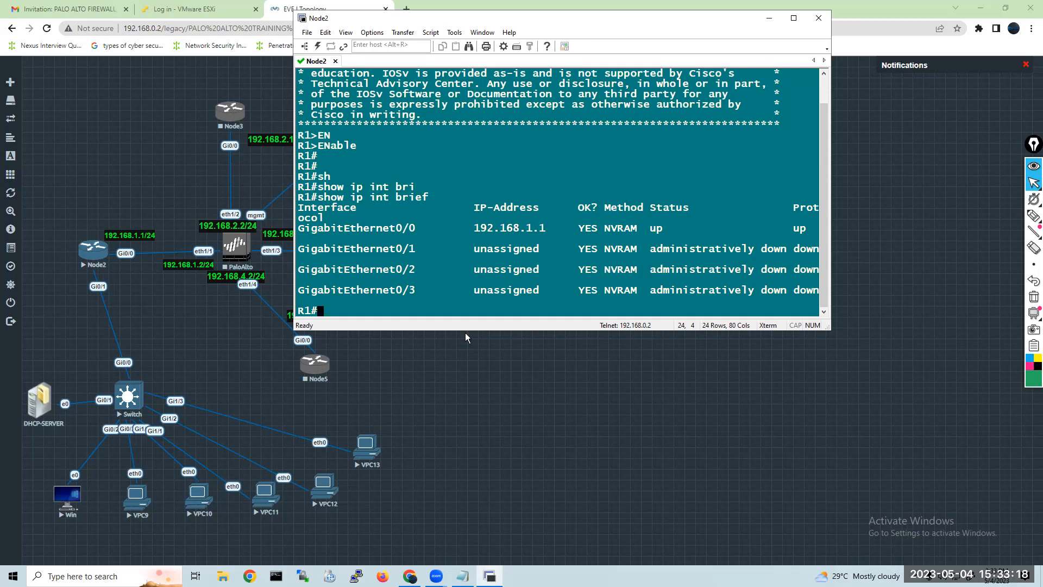
{"action": "left_click_drag", "start_coordinate": [465, 332], "coordinate": [465, 527]}
{"action": "left_click_drag", "start_coordinate": [415, 21], "coordinate": [597, 12]}
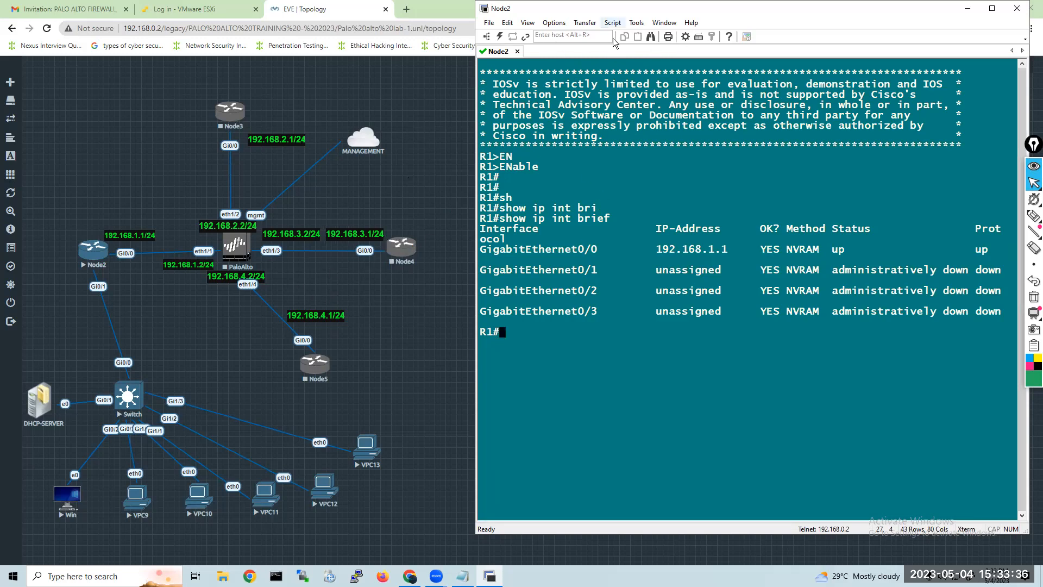
{"action": "left_click_drag", "start_coordinate": [604, 15], "coordinate": [560, 18]}
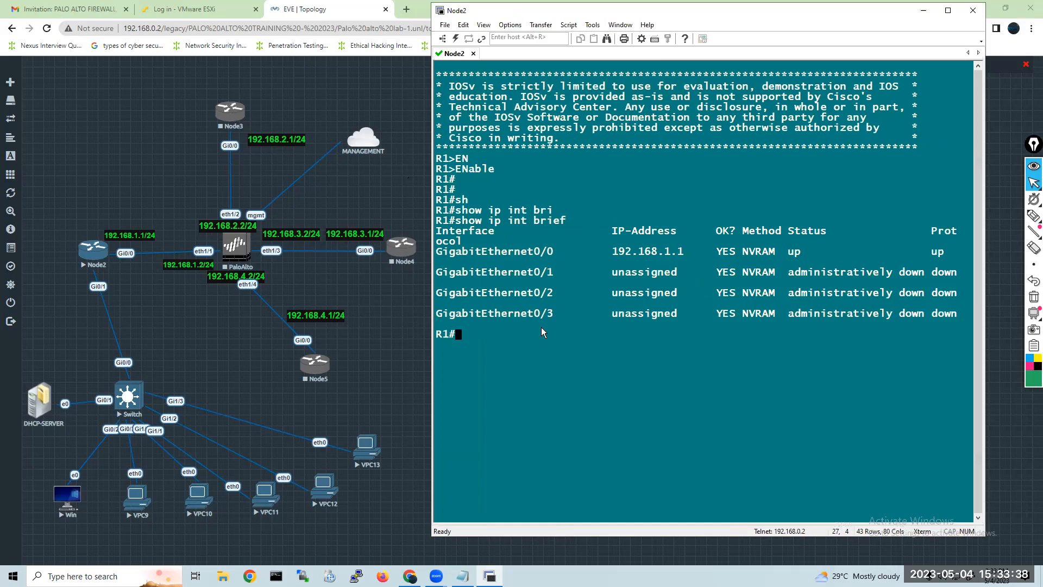
Set the Node2 console's normal font size to 18 in the session options and move the enlarged window fully into view.
{"action": "left_click", "coordinate": [641, 39]}
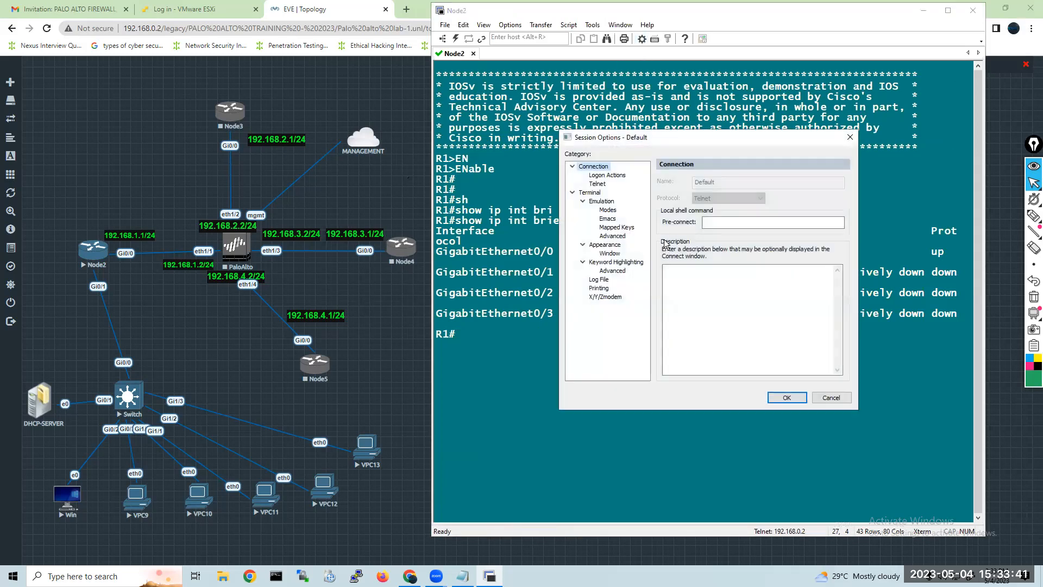
{"action": "left_click", "coordinate": [615, 245]}
{"action": "left_click", "coordinate": [822, 221]}
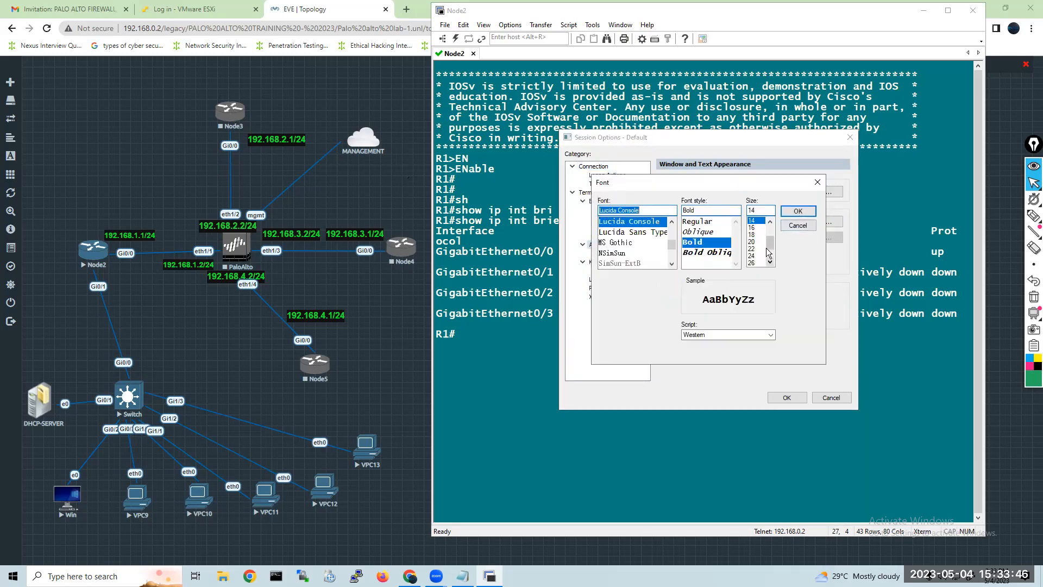
{"action": "left_click", "coordinate": [756, 234]}
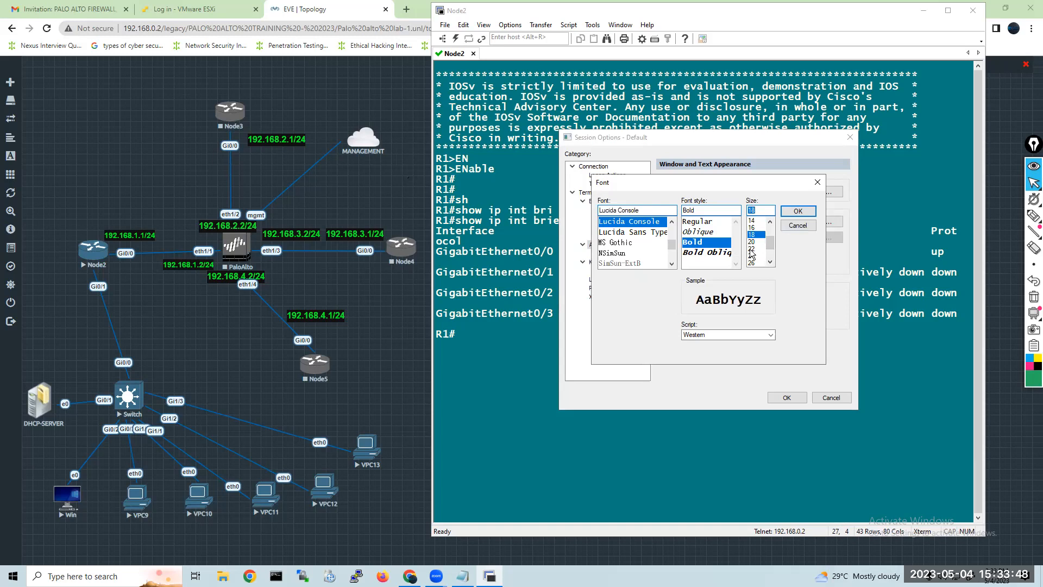
{"action": "left_click", "coordinate": [796, 212]}
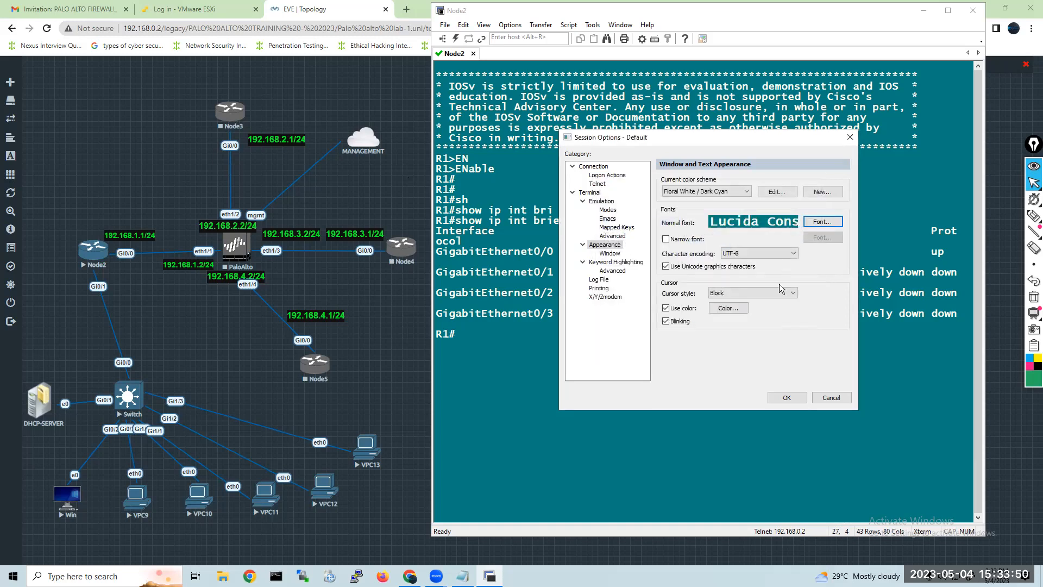
{"action": "left_click", "coordinate": [788, 395]}
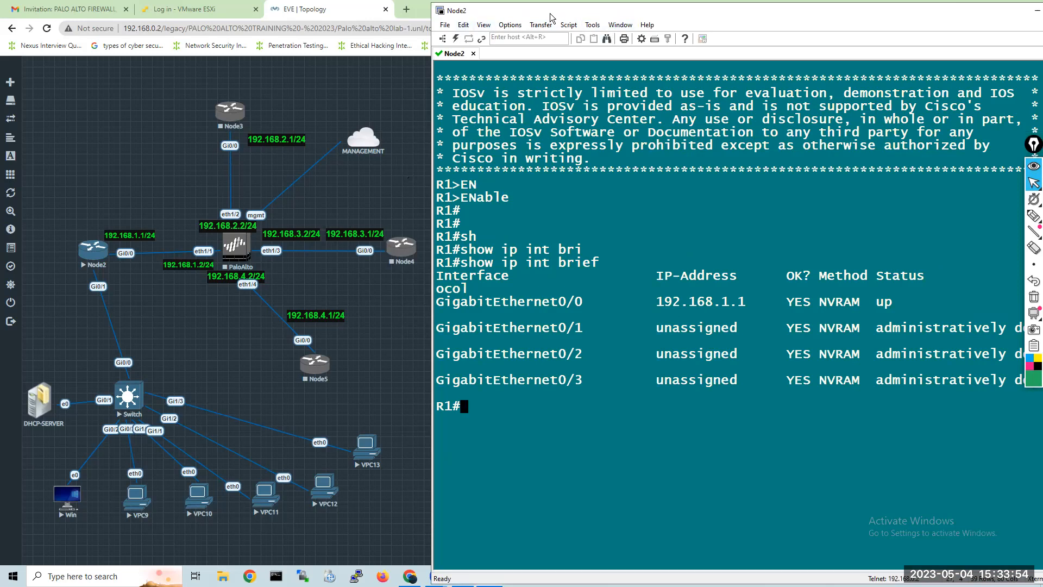
{"action": "left_click_drag", "start_coordinate": [700, 6], "coordinate": [700, 61]}
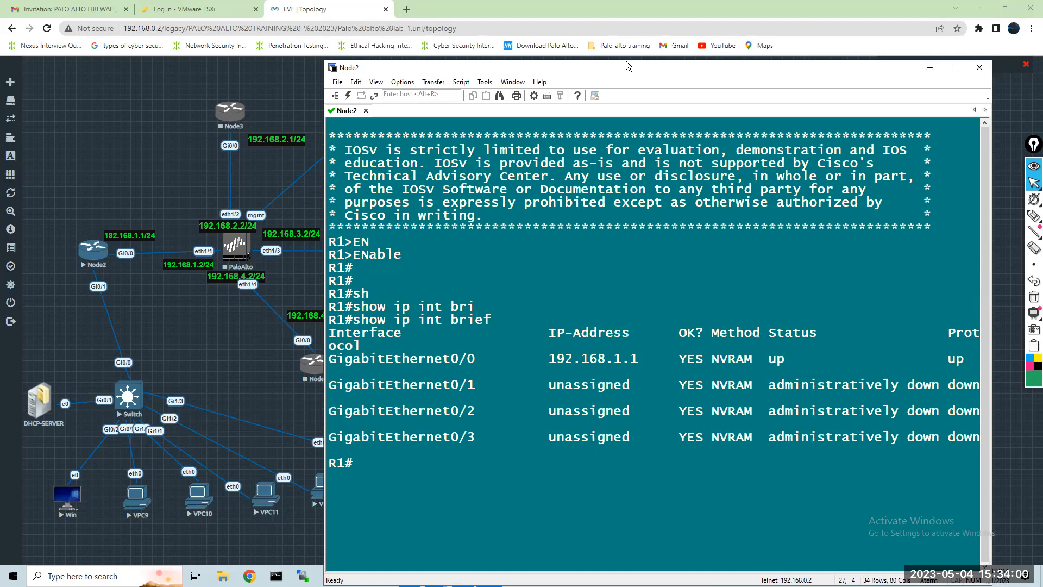
Add a text object below Node2 in the topology reading 192.168.5.1, with font size 14 and bold style.
{"action": "left_click_drag", "start_coordinate": [626, 61], "coordinate": [657, 2]}
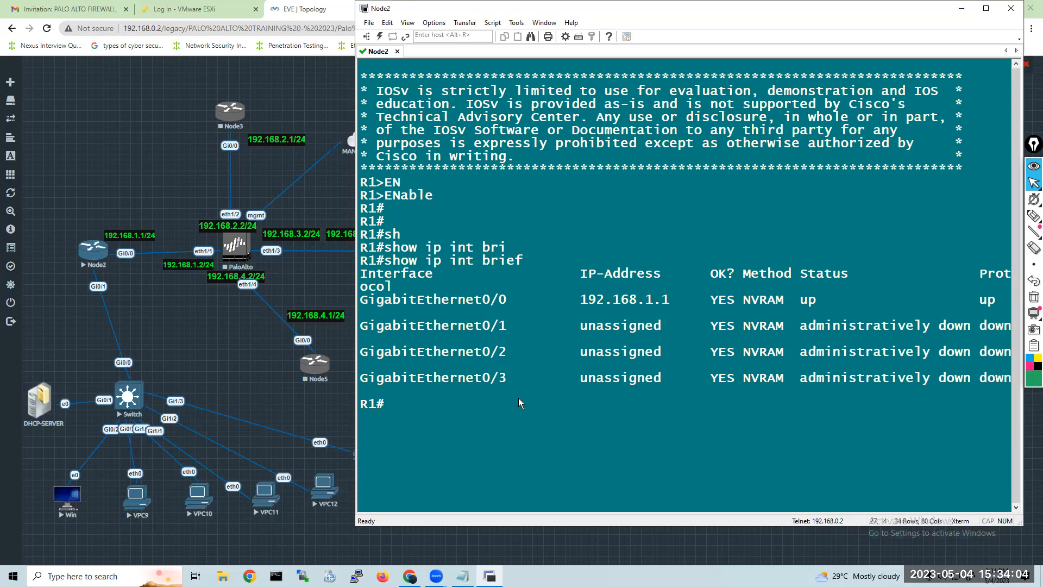
{"action": "left_click", "coordinate": [132, 163]}
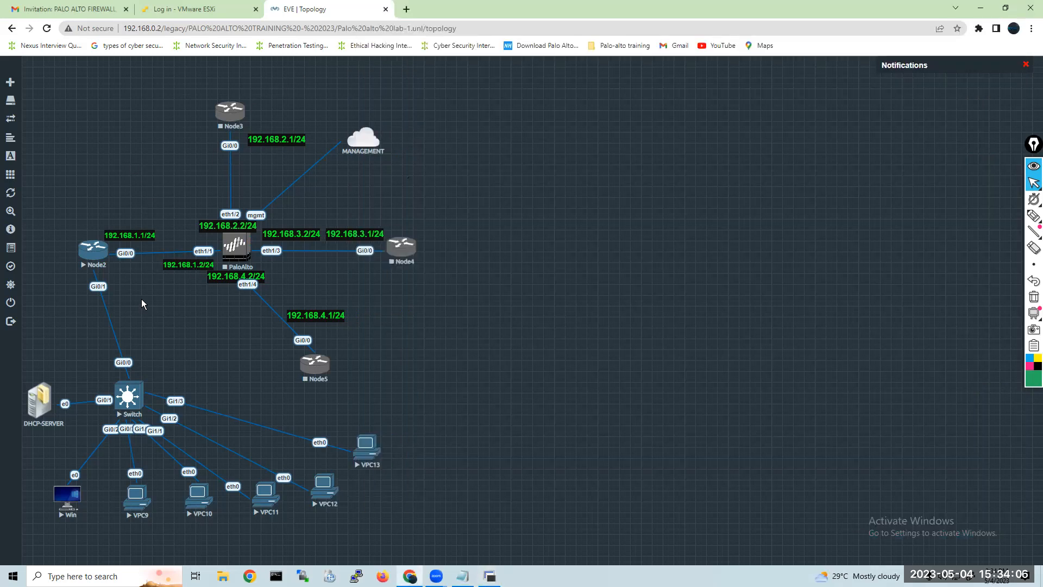
{"action": "right_click", "coordinate": [144, 294]}
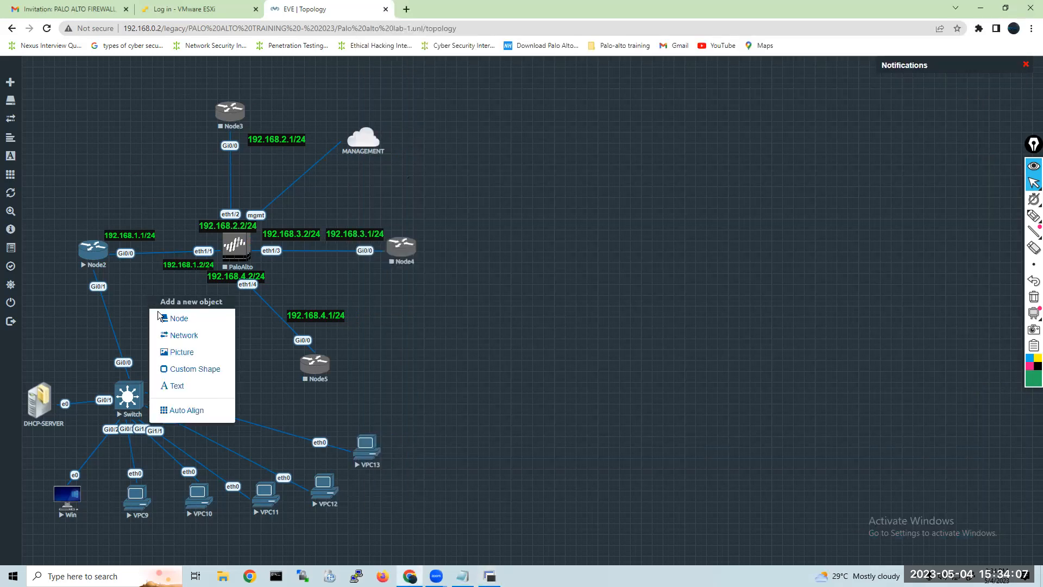
{"action": "left_click", "coordinate": [191, 385]}
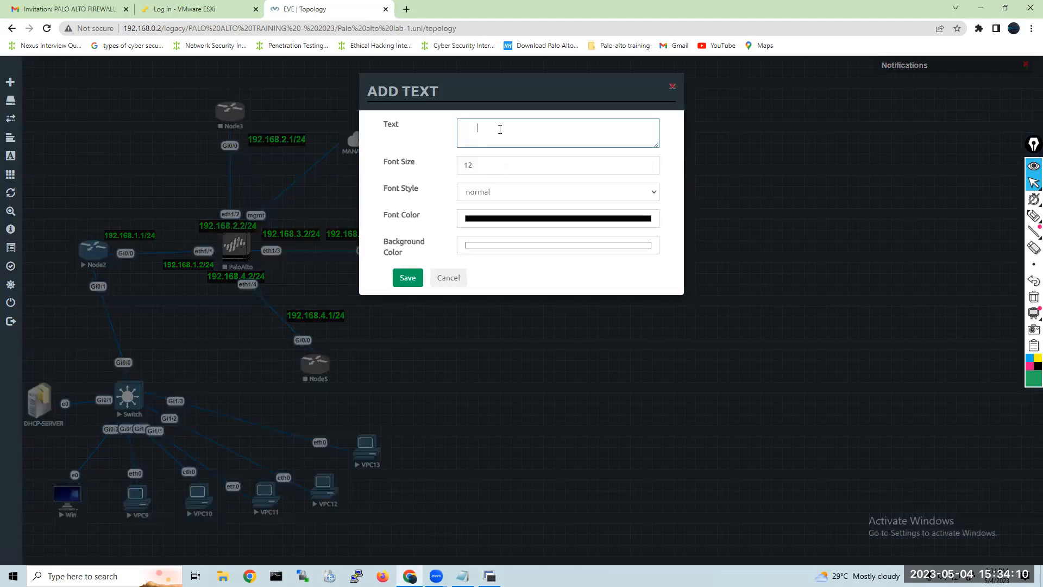
{"action": "type", "text": "192.168.5.1"}
{"action": "left_click_drag", "start_coordinate": [508, 166], "coordinate": [461, 165]}
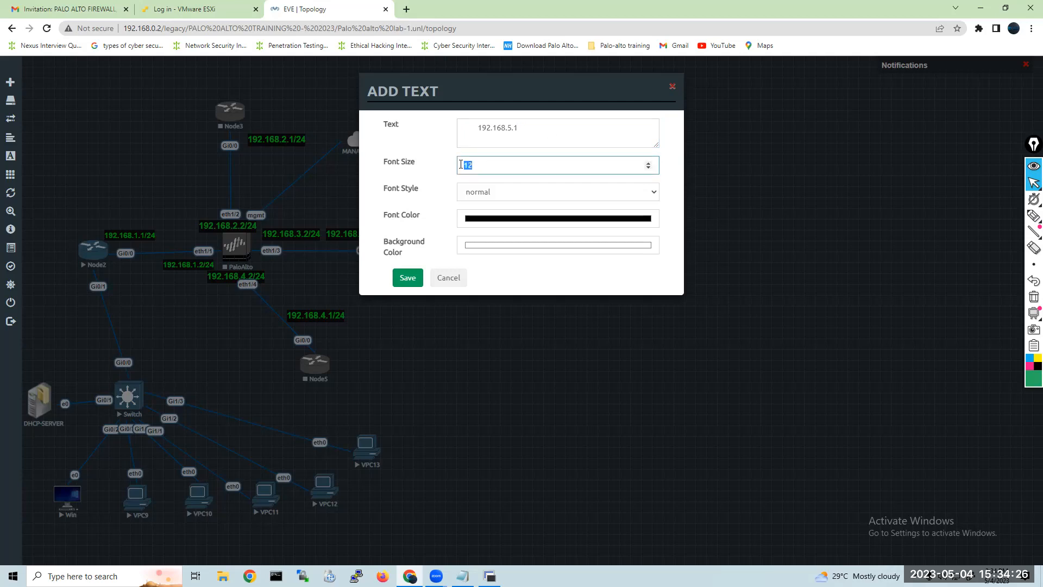
{"action": "type", "text": "14"}
{"action": "left_click", "coordinate": [503, 190]}
{"action": "left_click", "coordinate": [495, 214]}
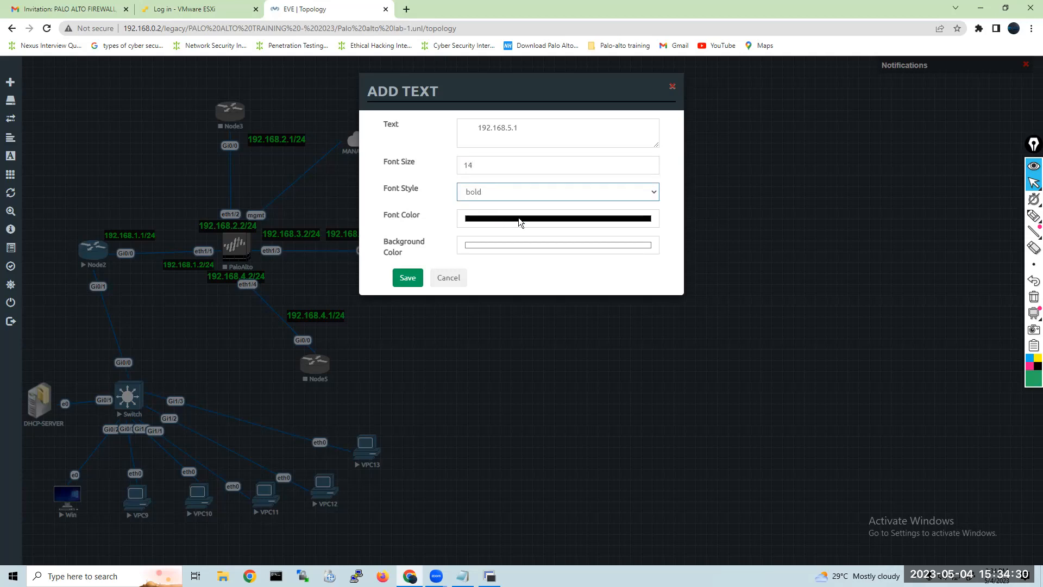
Give the 192.168.5.1 text a green font and black background, save it, and place it beside Node2's Gi0/1 link.
{"action": "left_click", "coordinate": [519, 217]}
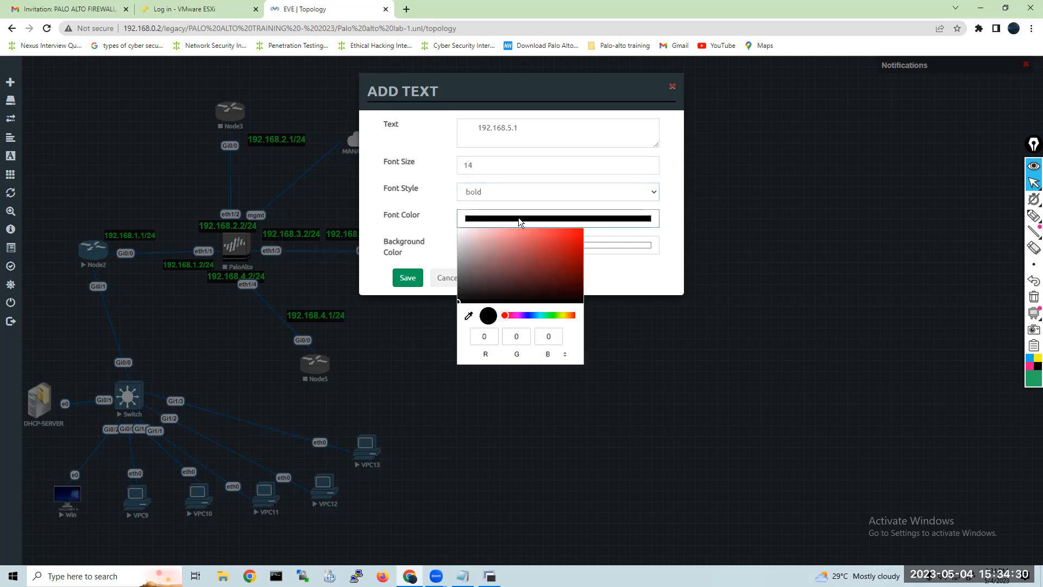
{"action": "left_click", "coordinate": [545, 315]}
{"action": "left_click", "coordinate": [576, 239]}
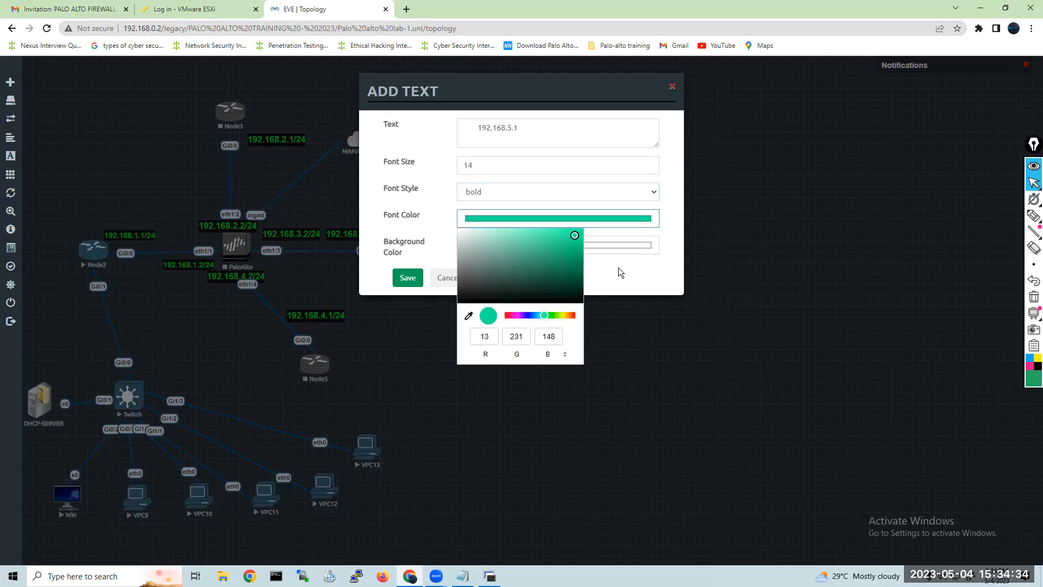
{"action": "left_click", "coordinate": [618, 268]}
{"action": "left_click", "coordinate": [553, 244]}
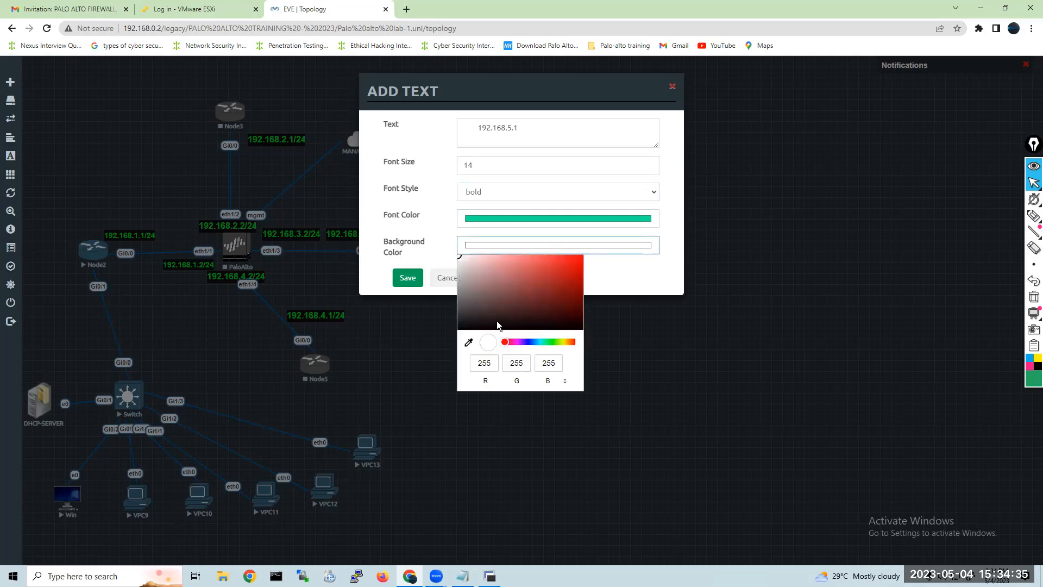
{"action": "left_click", "coordinate": [466, 327]}
{"action": "left_click", "coordinate": [405, 278]}
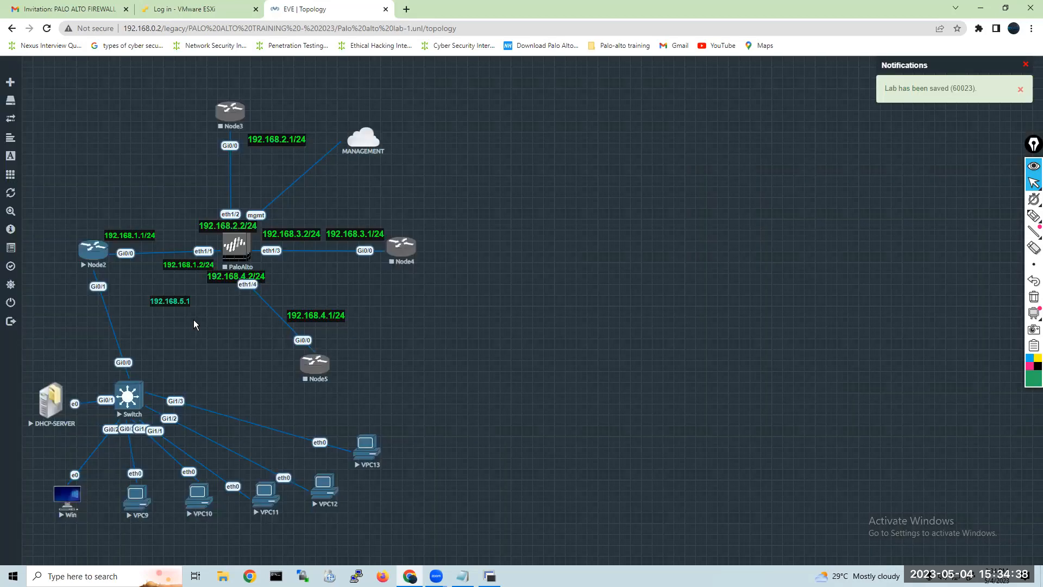
{"action": "left_click_drag", "start_coordinate": [173, 302], "coordinate": [146, 293]}
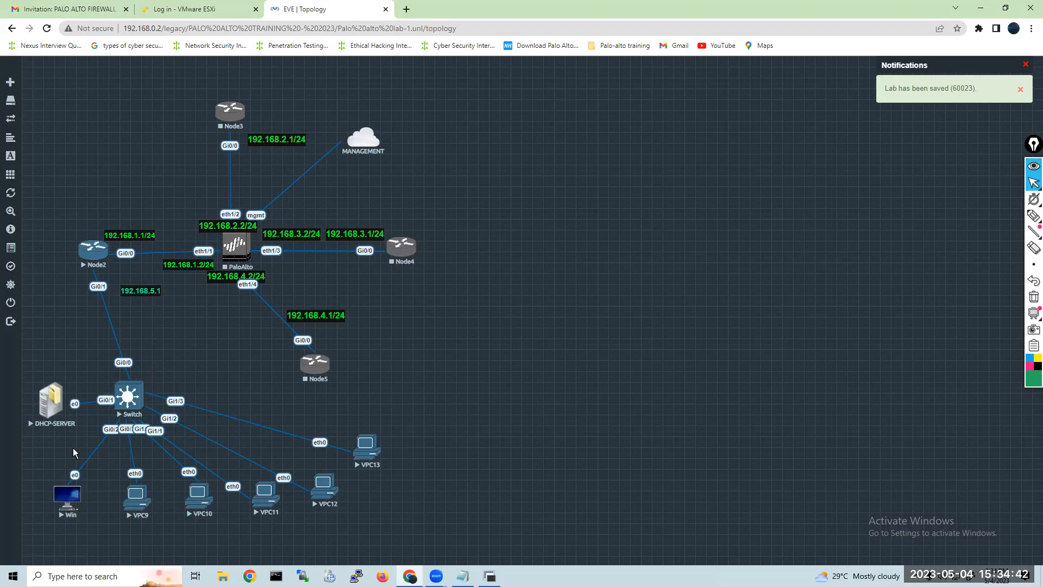
Duplicate the 192.168.5.1 label, place the copy beneath DHCP-SERVER, and change its text to 192.168.5.2.
{"action": "right_click", "coordinate": [39, 438]}
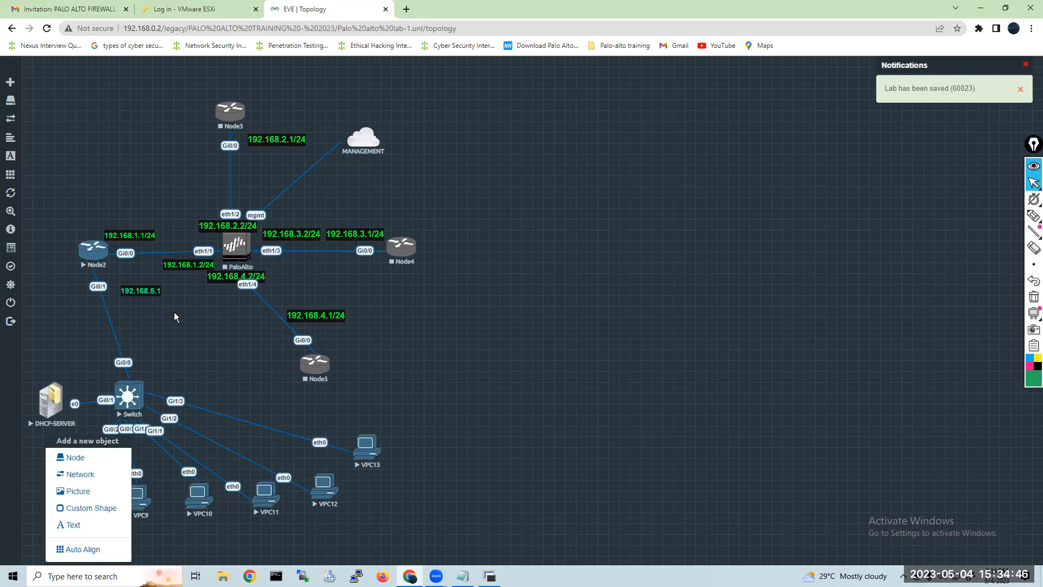
{"action": "left_click", "coordinate": [145, 291]}
{"action": "right_click", "coordinate": [145, 291]}
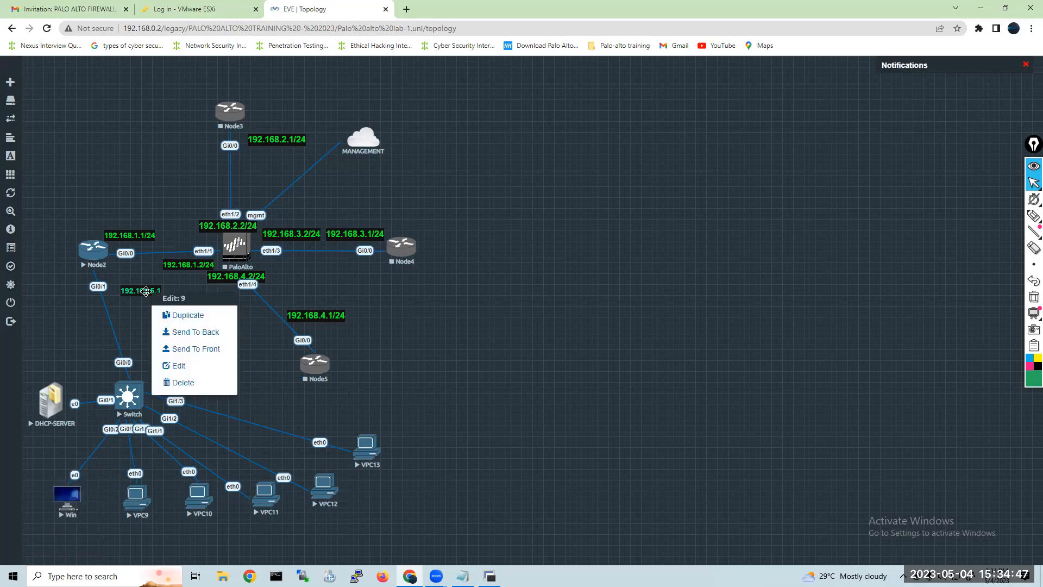
{"action": "left_click", "coordinate": [189, 313]}
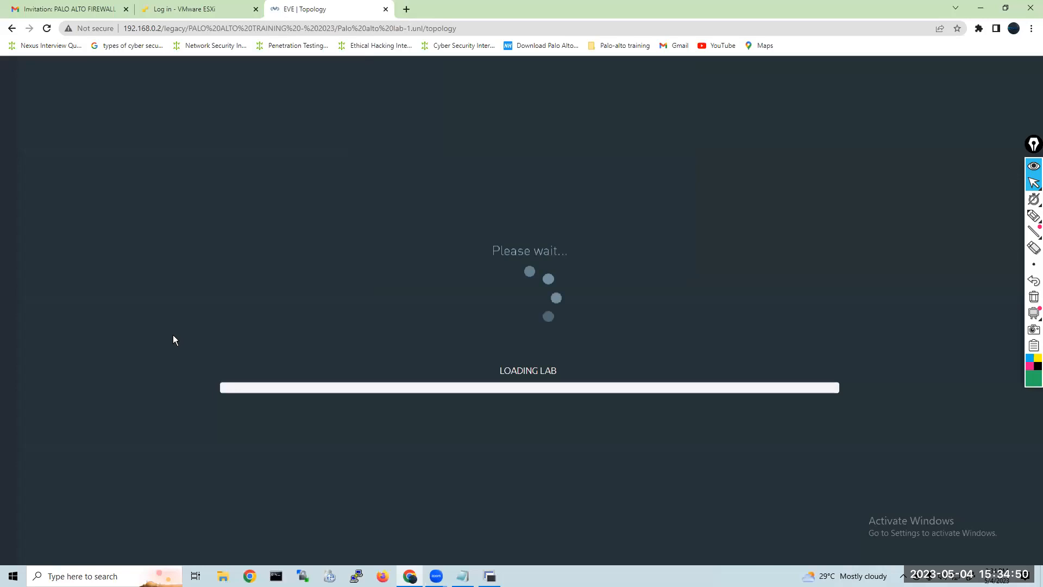
{"action": "left_click_drag", "start_coordinate": [143, 315], "coordinate": [41, 445]}
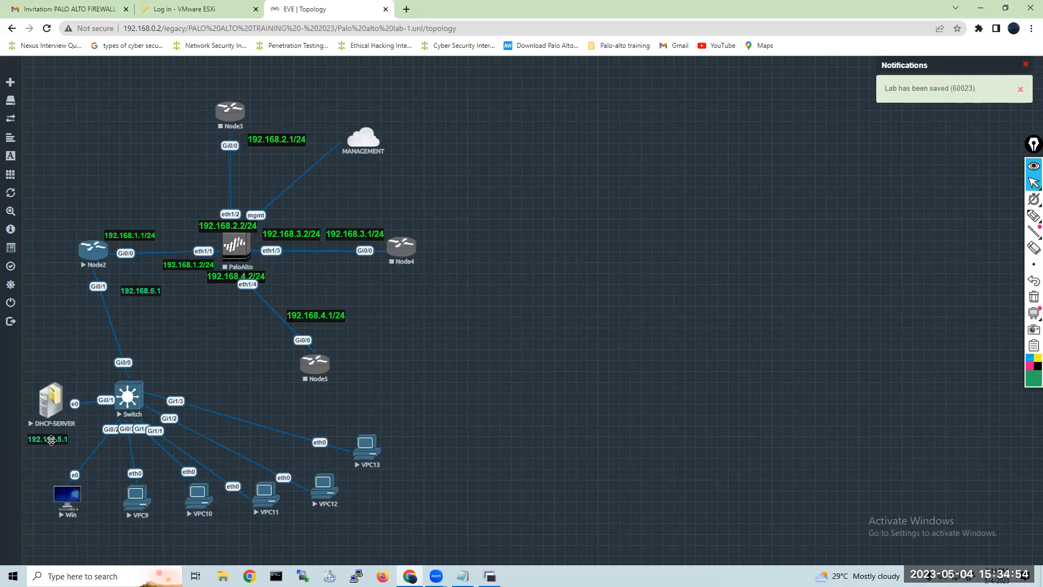
{"action": "left_click", "coordinate": [92, 428]}
In the Node2 console, enter configuration mode with "conf t" and open interface GigabitEthernet 0/1.
{"action": "key", "text": "alt+Tab"}
{"action": "type", "text": "conf t"}
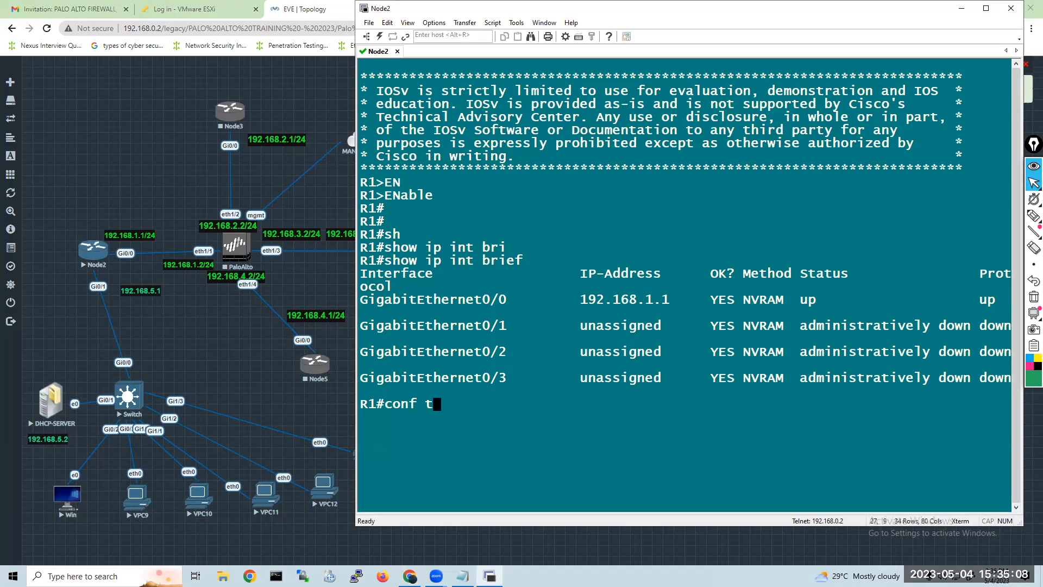
{"action": "key", "text": "Return"}
{"action": "type", "text": "INTerface"}
{"action": "key", "text": "Tab"}
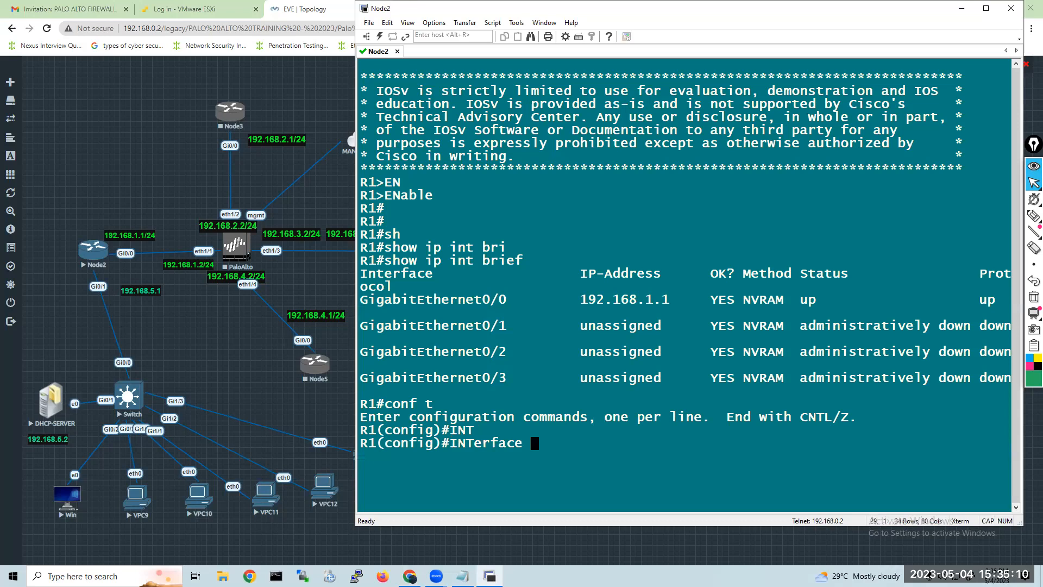
{"action": "type", "text": "GI"}
{"action": "key", "text": "Tab"}
{"action": "type", "text": "0/1"}
{"action": "key", "text": "Return"}
Assign IP address 192.168.5.1 with mask 255.255.255.0 to R1's GigabitEthernet 0/1.
{"action": "type", "text": "ip add 192.168.5.1 255.255.255.0"}
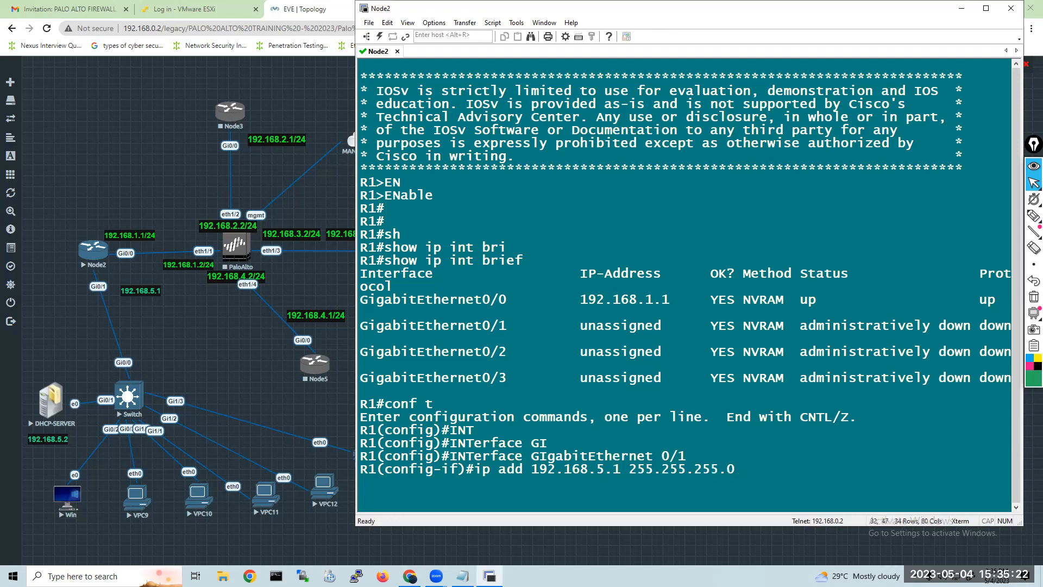
{"action": "key", "text": "Return"}
Enable R1's GigabitEthernet 0/1 with "no shutdown" and check the console for the interface's link messages.
{"action": "type", "text": "no sh"}
{"action": "key", "text": "Tab"}
{"action": "key", "text": "Return"}
{"action": "key", "text": "Return"}
{"action": "key", "text": "Return"}
{"action": "key", "text": "Return"}
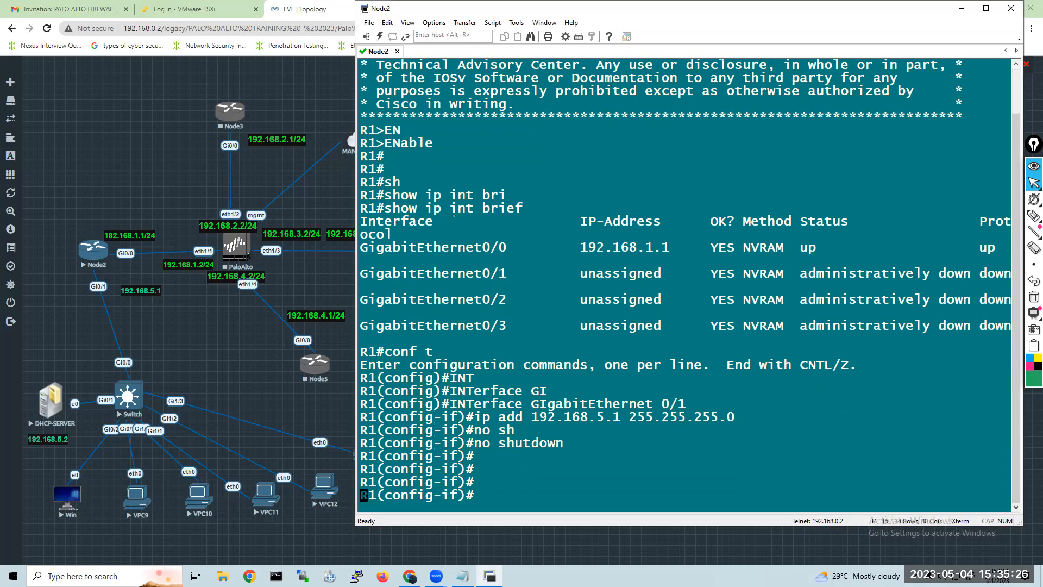
{"action": "key", "text": "Return"}
{"action": "left_click", "coordinate": [225, 373]}
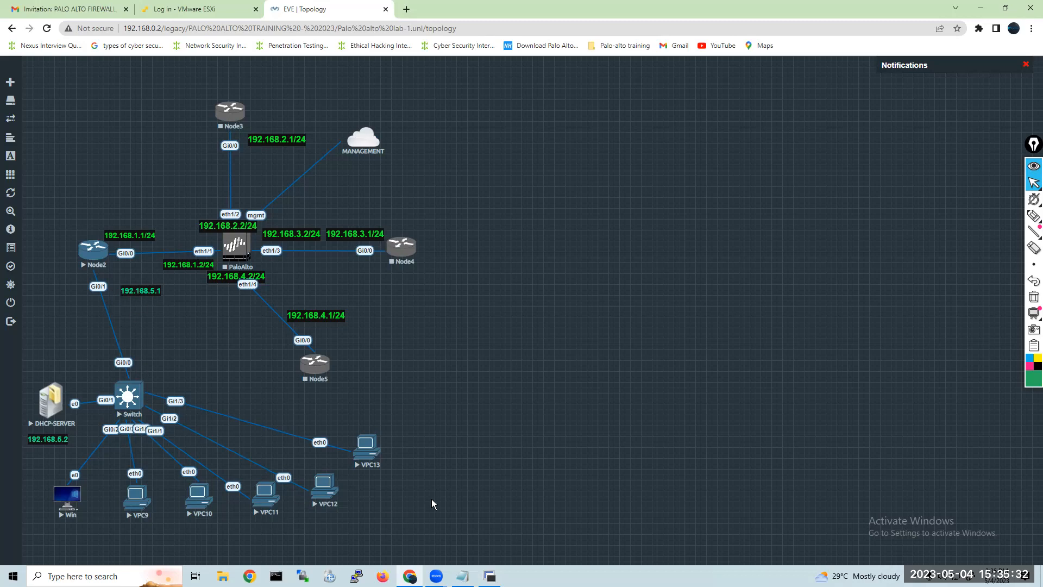
{"action": "key", "text": "alt+Tab"}
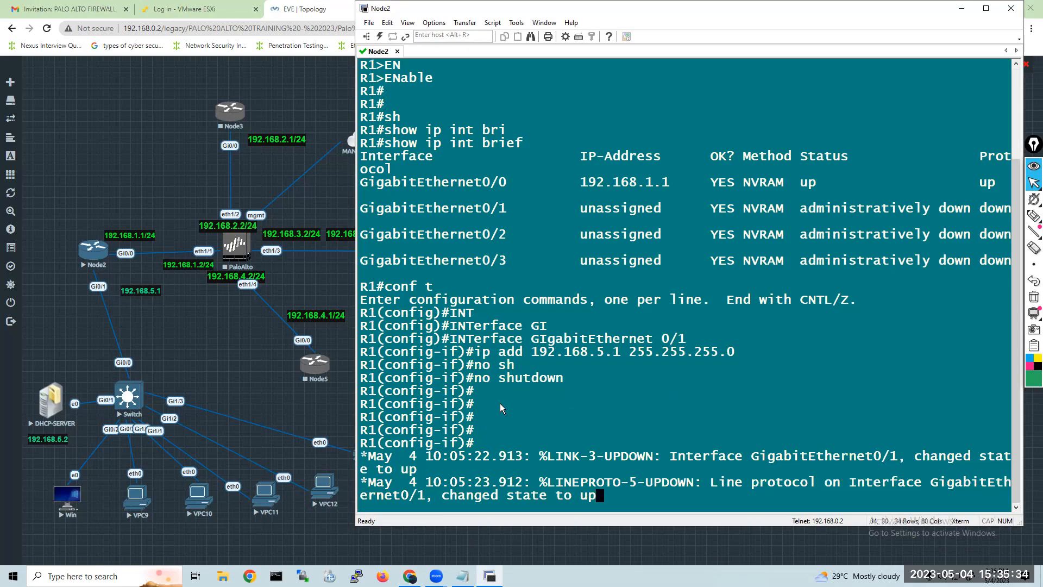
{"action": "key", "text": "Return"}
{"action": "key", "text": "Return"}
{"action": "key", "text": "Return"}
{"action": "key", "text": "Return"}
{"action": "key", "text": "Return"}
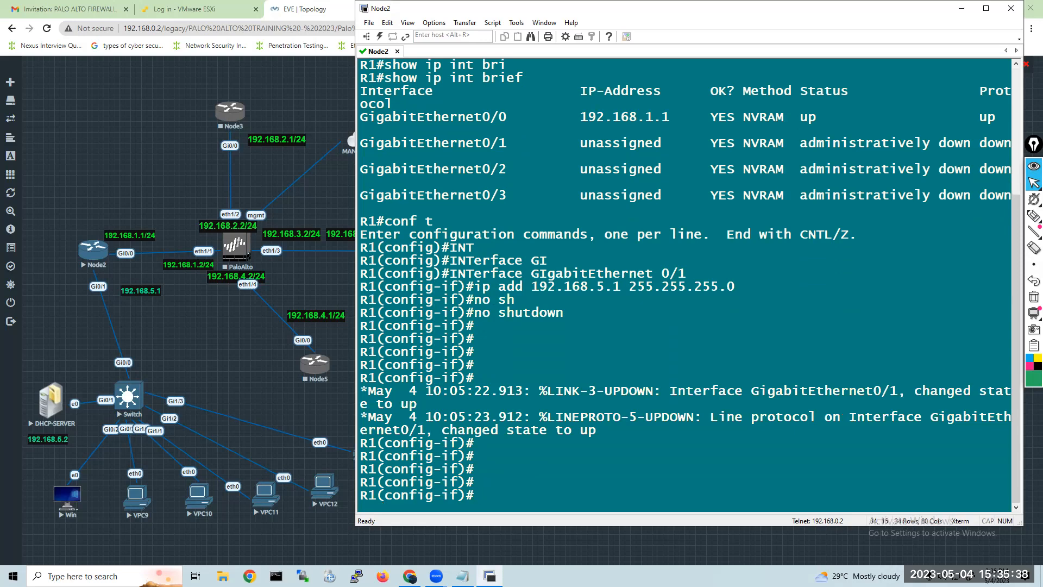
Leave configuration mode with "end" and list R1's interfaces with "show ip int brief".
{"action": "type", "text": "end"}
{"action": "key", "text": "Return"}
{"action": "key", "text": "Return"}
{"action": "key", "text": "Return"}
{"action": "key", "text": "Return"}
{"action": "type", "text": "sh"}
{"action": "key", "text": "Tab"}
{"action": "type", "text": "ip int bri"}
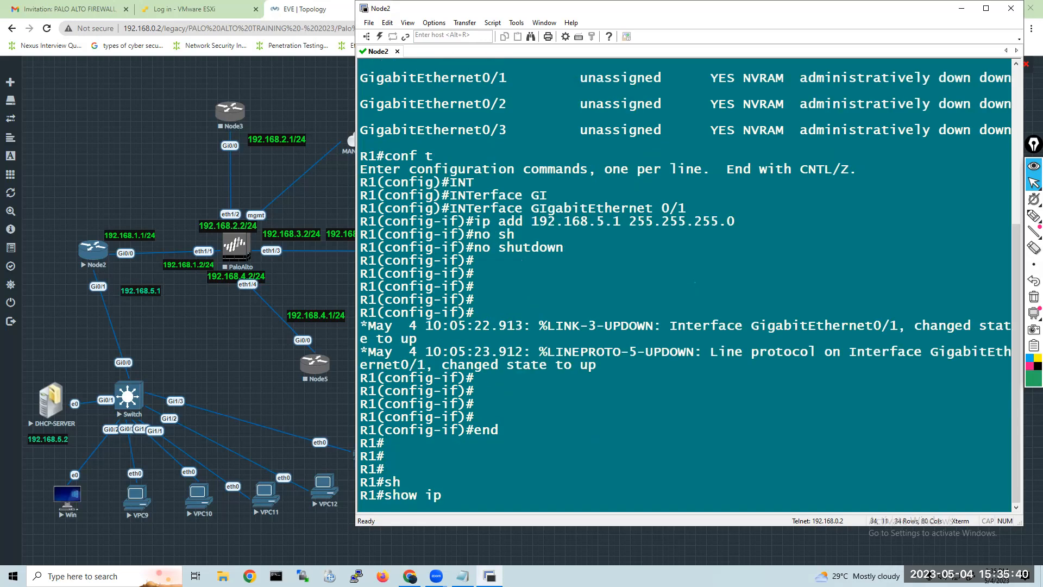
{"action": "key", "text": "Tab"}
{"action": "key", "text": "Return"}
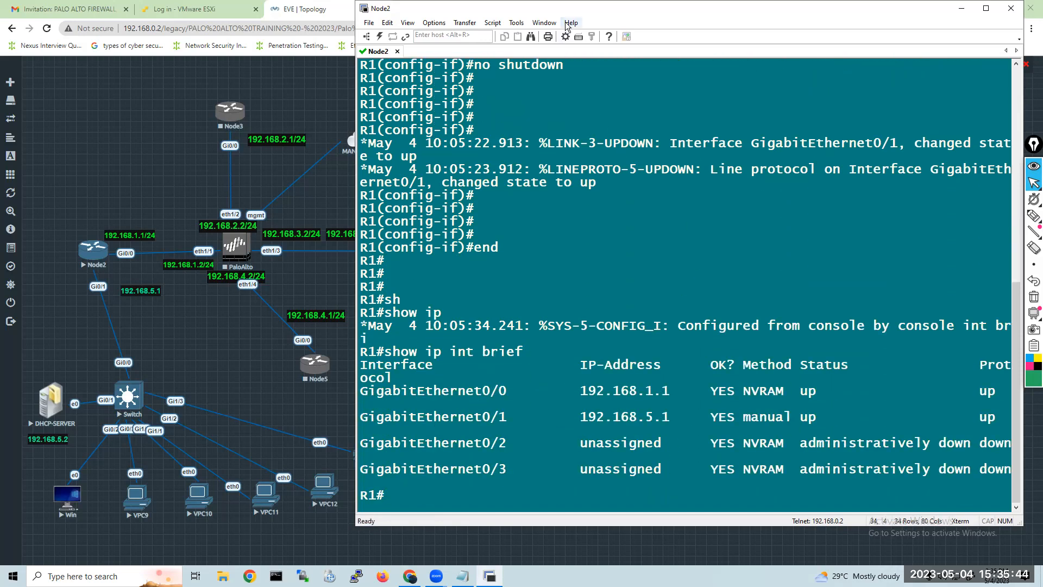
Shift and widen the Node2 console to fit each interface row on one line, and briefly highlight the GigabitEthernet0/0 and 0/1 rows.
{"action": "left_click_drag", "start_coordinate": [561, 13], "coordinate": [527, 13]}
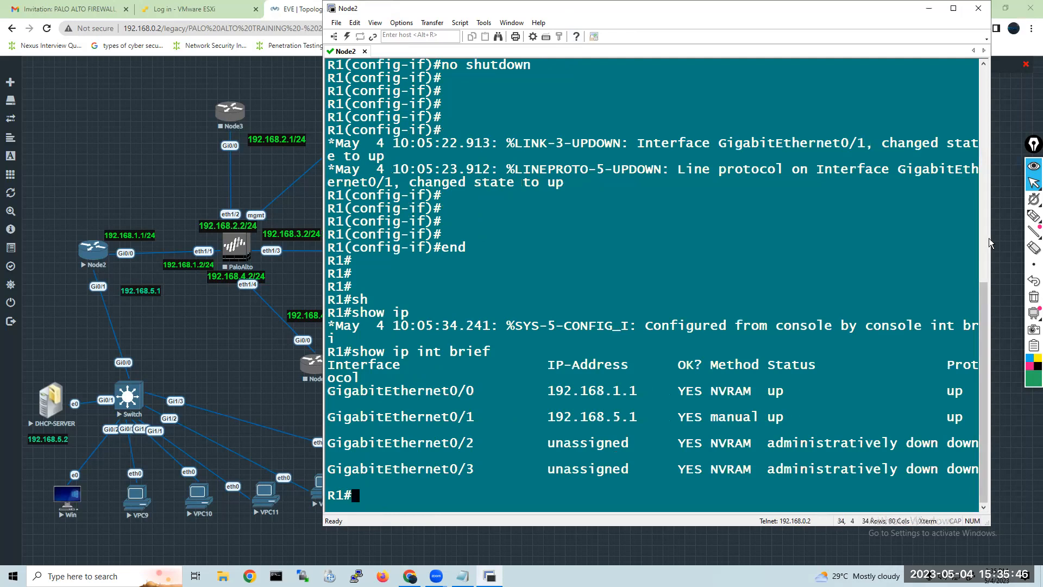
{"action": "left_click_drag", "start_coordinate": [992, 240], "coordinate": [1025, 240]}
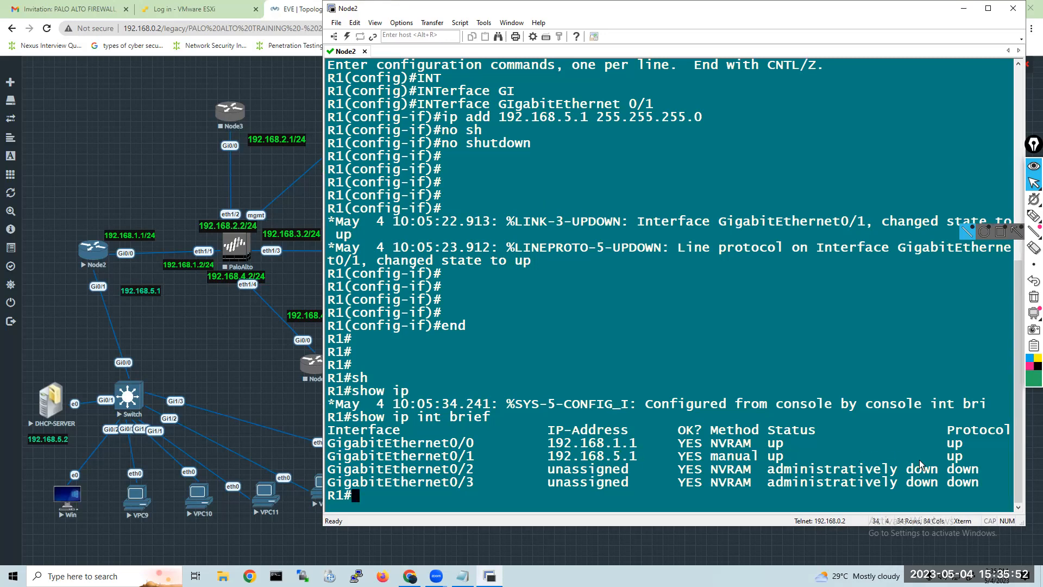
{"action": "left_click_drag", "start_coordinate": [965, 453], "coordinate": [336, 443]}
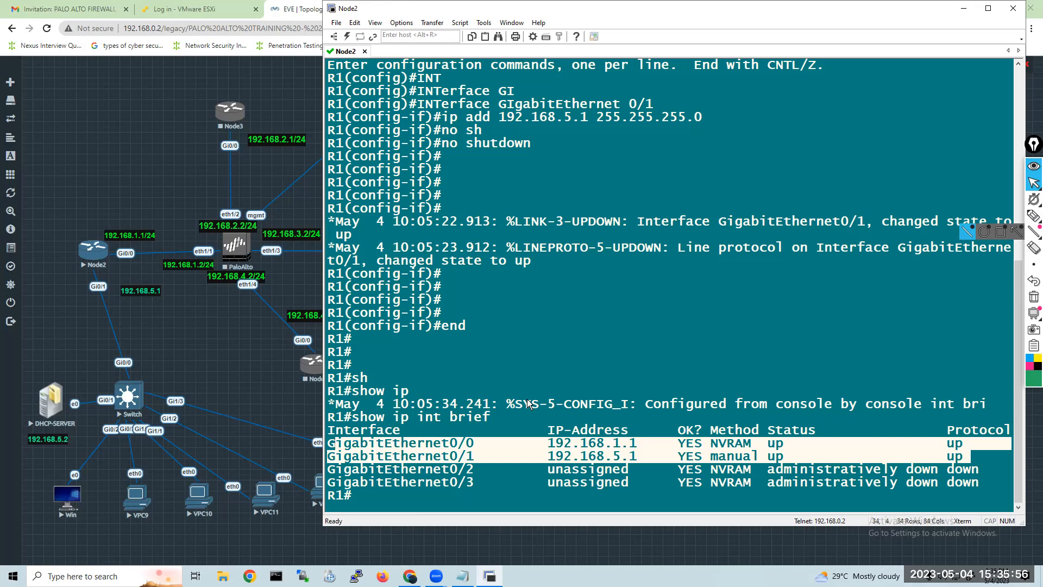
{"action": "left_click", "coordinate": [507, 474]}
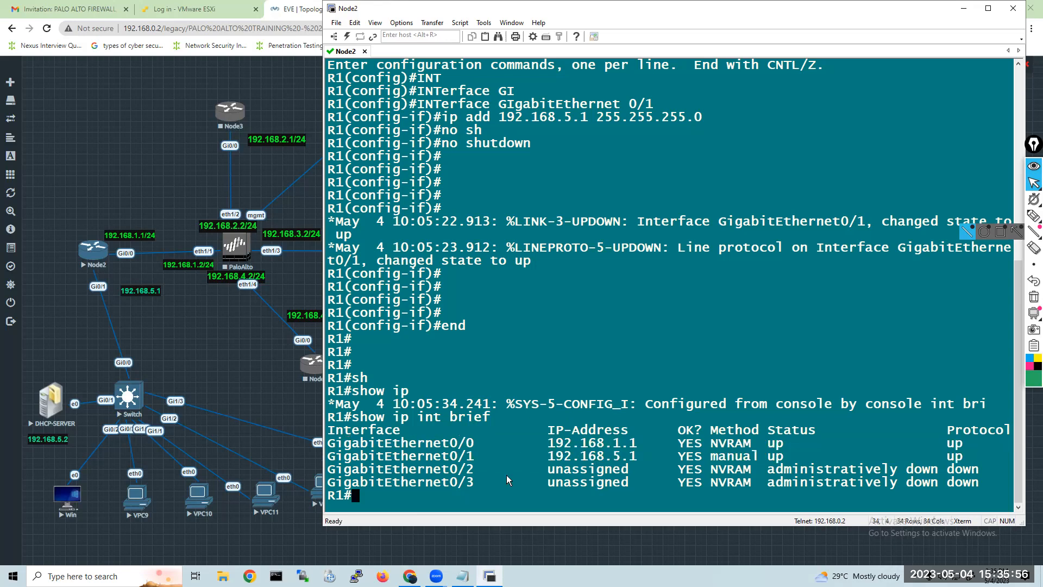
Open the DHCP-SERVER console from the topology through ultravnc_wrapper and bring up the Administrator sign-in screen.
{"action": "left_click", "coordinate": [187, 368]}
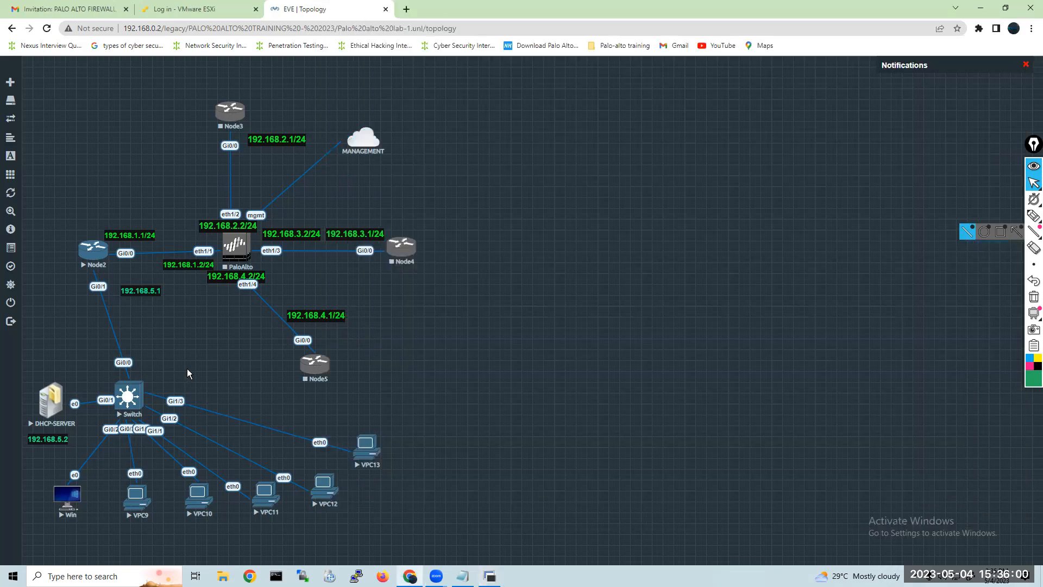
{"action": "left_click", "coordinate": [51, 406]}
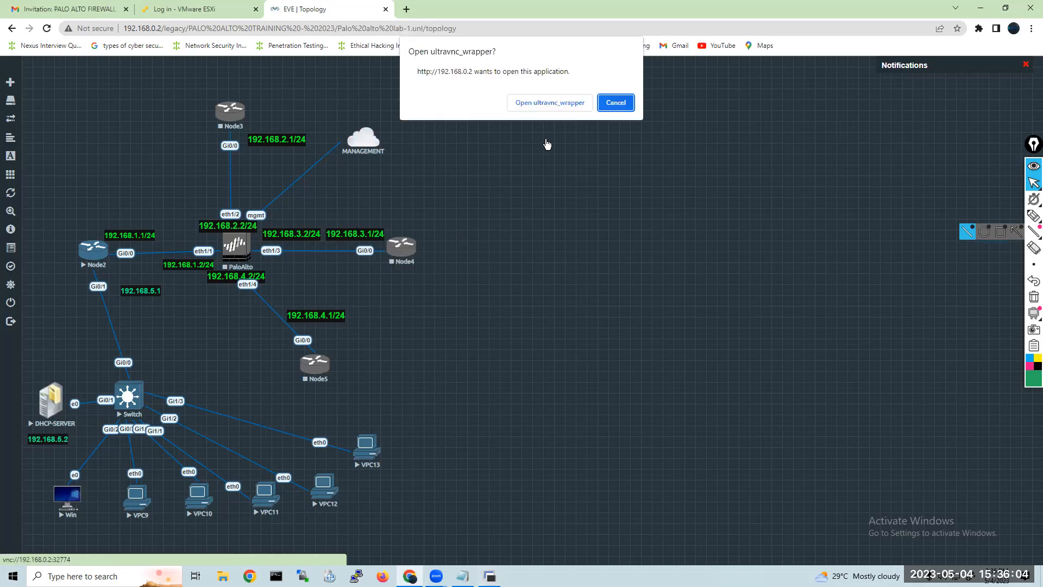
{"action": "left_click", "coordinate": [549, 104]}
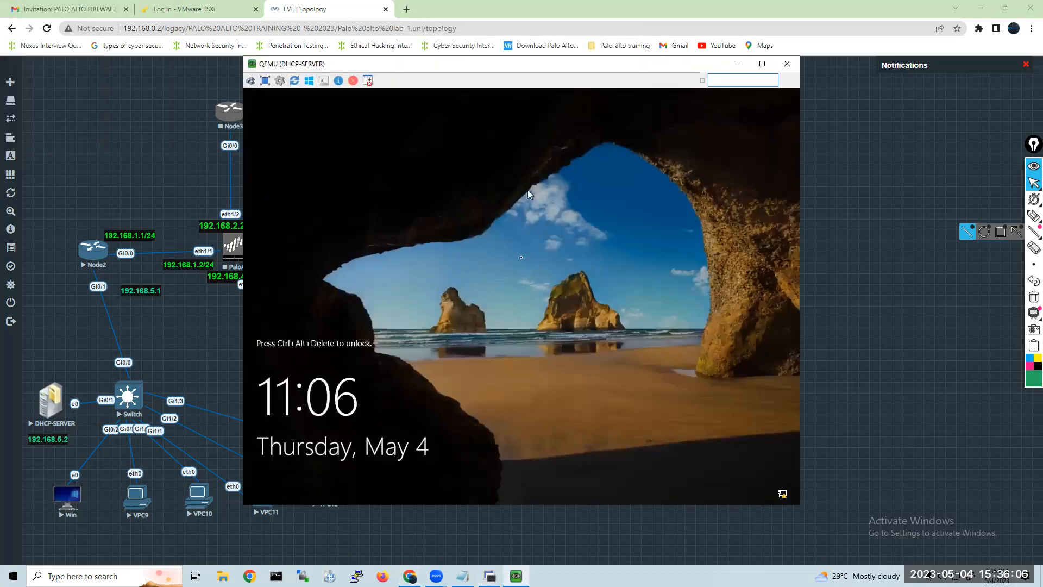
{"action": "left_click", "coordinate": [250, 81]}
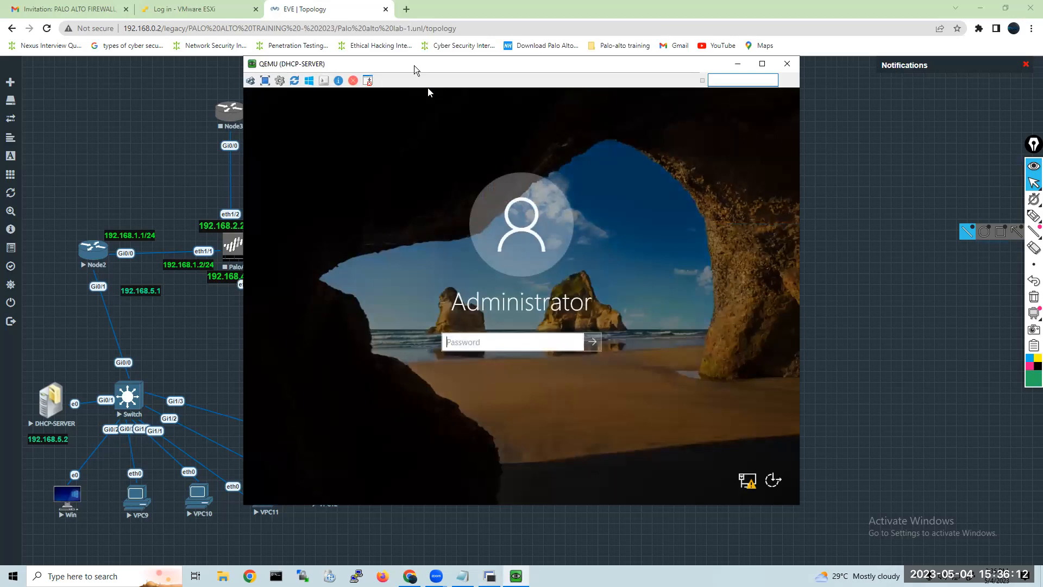
Move the DHCP-SERVER window clear of the topology and sign in as Administrator by entering the account password.
{"action": "left_click_drag", "start_coordinate": [414, 66], "coordinate": [556, 36]}
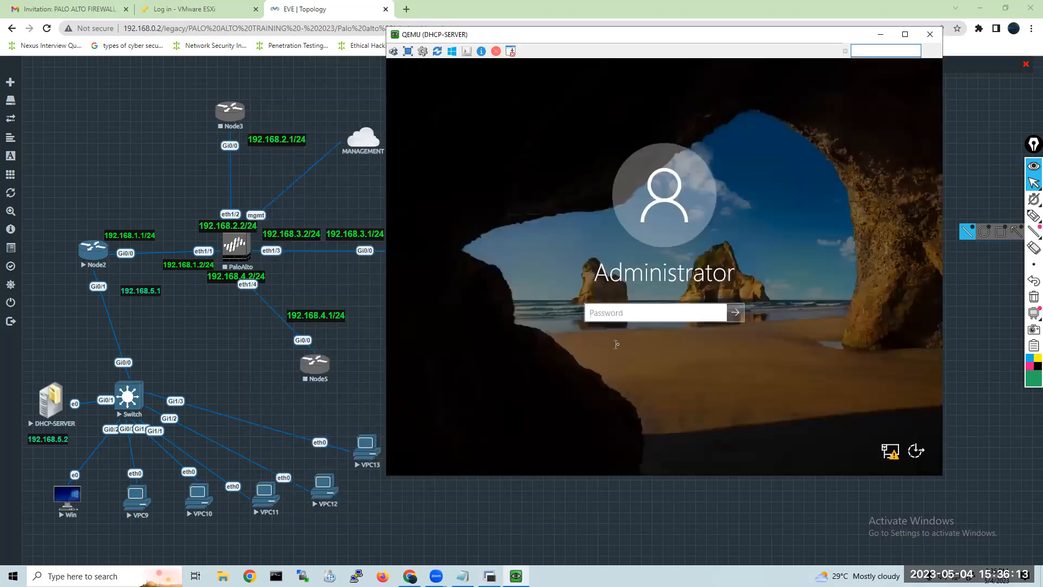
{"action": "left_click", "coordinate": [620, 310]}
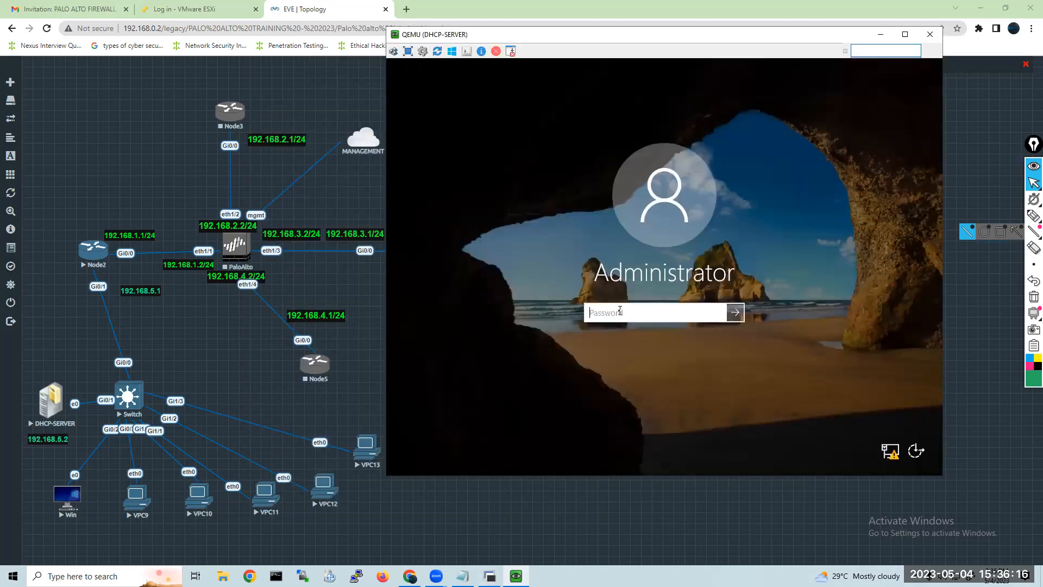
{"action": "type", "text": "*******"}
{"action": "key", "text": "Return"}
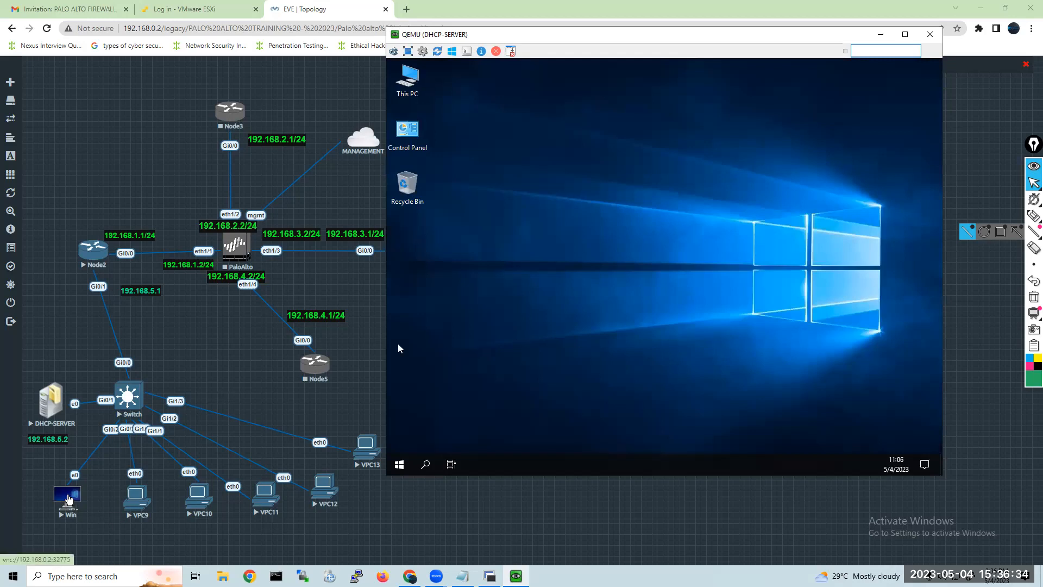
Open the Win client's console from the topology and bring its QEMU window to the front.
{"action": "left_click", "coordinate": [68, 499]}
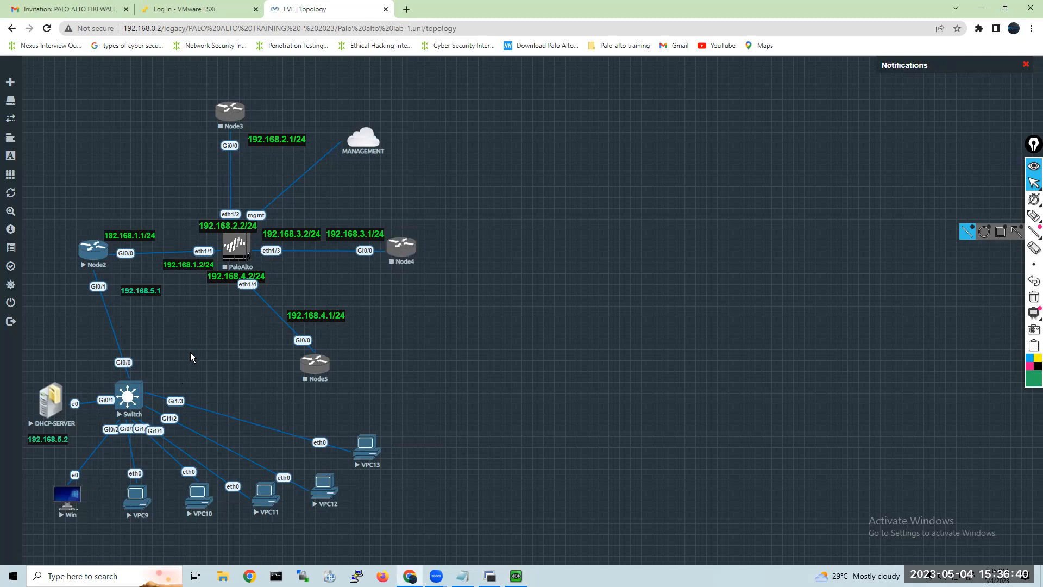
{"action": "left_click", "coordinate": [71, 497]}
{"action": "left_click", "coordinate": [545, 103]}
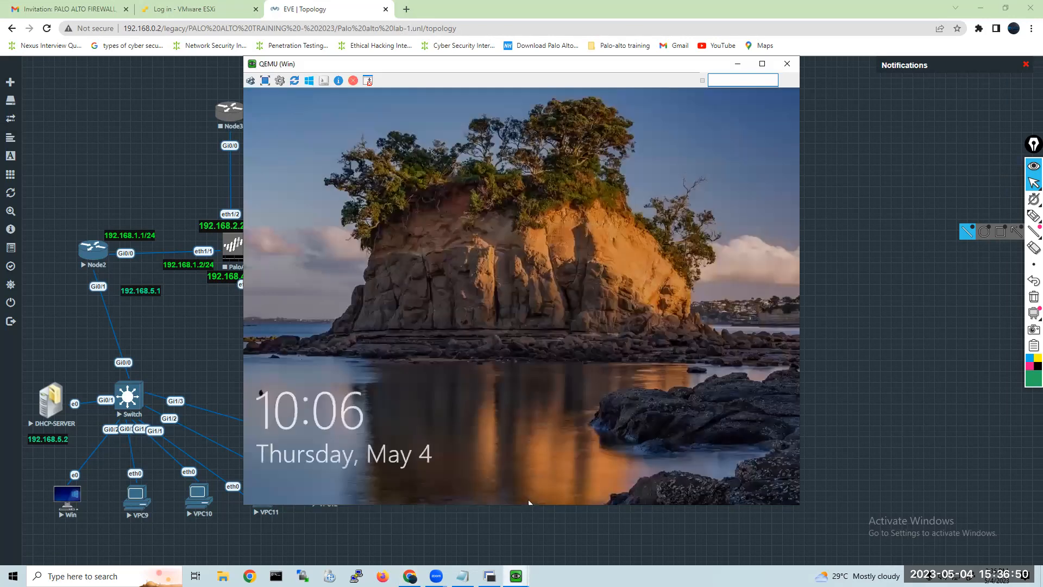
{"action": "mouse_move", "coordinate": [511, 570]}
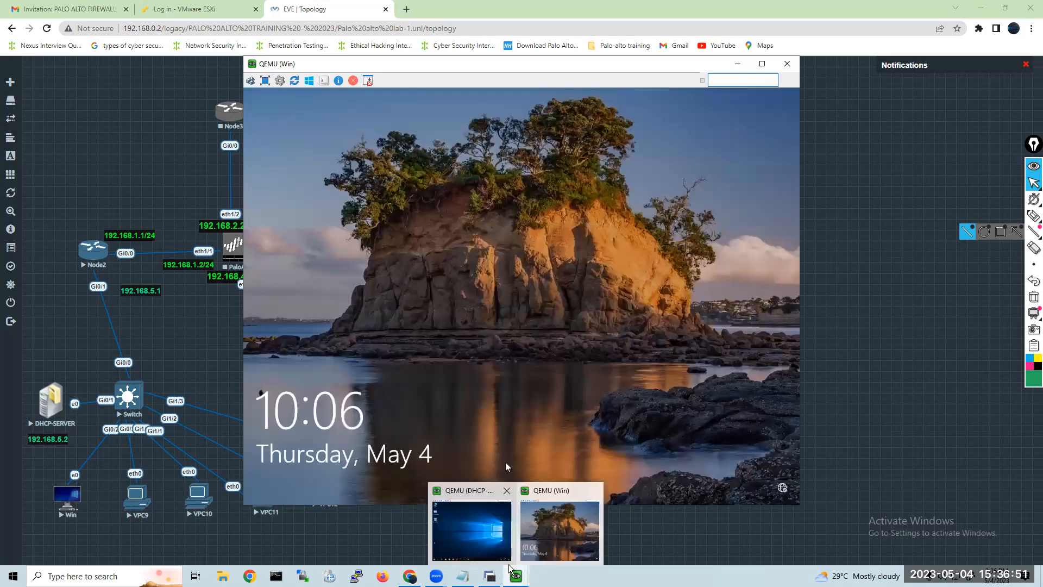
{"action": "left_click", "coordinate": [559, 532]}
Sign in to the Win client with the account password and move its window clear of the topology to check its network status.
{"action": "left_click", "coordinate": [524, 298]}
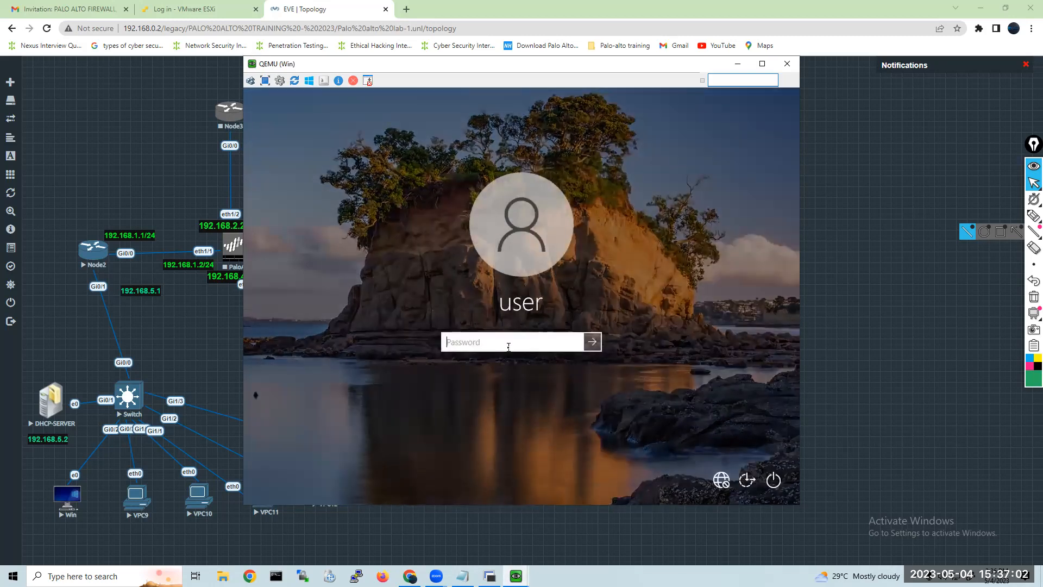
{"action": "type", "text": "•••••••"}
{"action": "key", "text": "Return"}
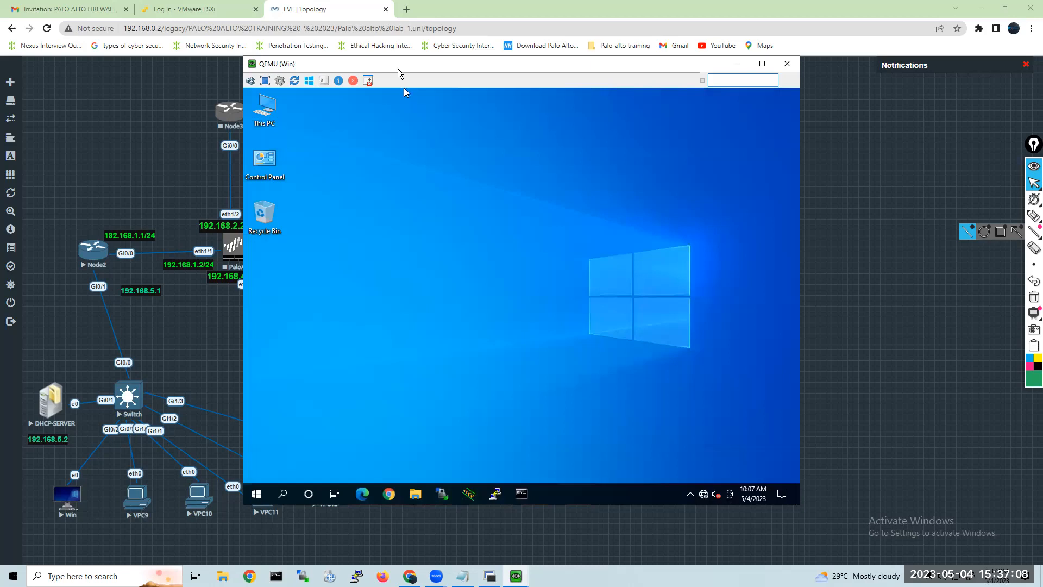
{"action": "left_click_drag", "start_coordinate": [402, 70], "coordinate": [535, 75]}
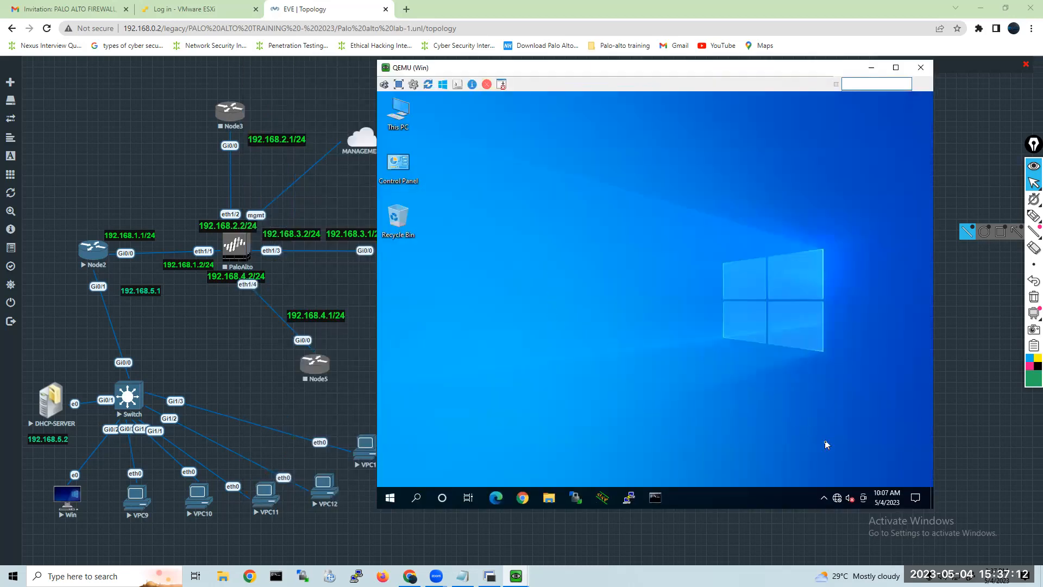
{"action": "mouse_move", "coordinate": [836, 501]}
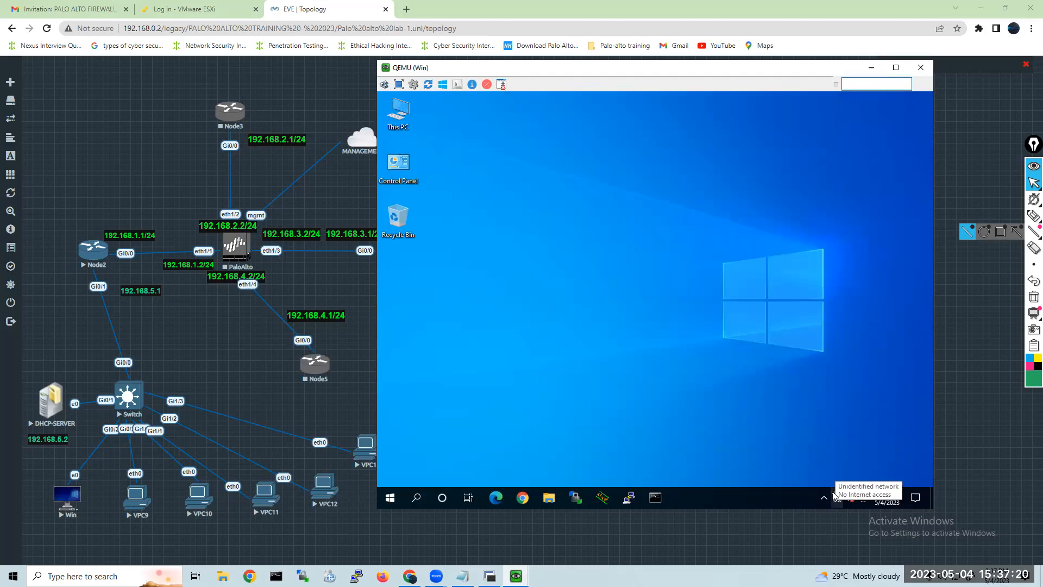
Switch back to the DHCP-SERVER console, minimize the Node2 terminal, and shift the server window over the topology.
{"action": "left_click", "coordinate": [377, 419]}
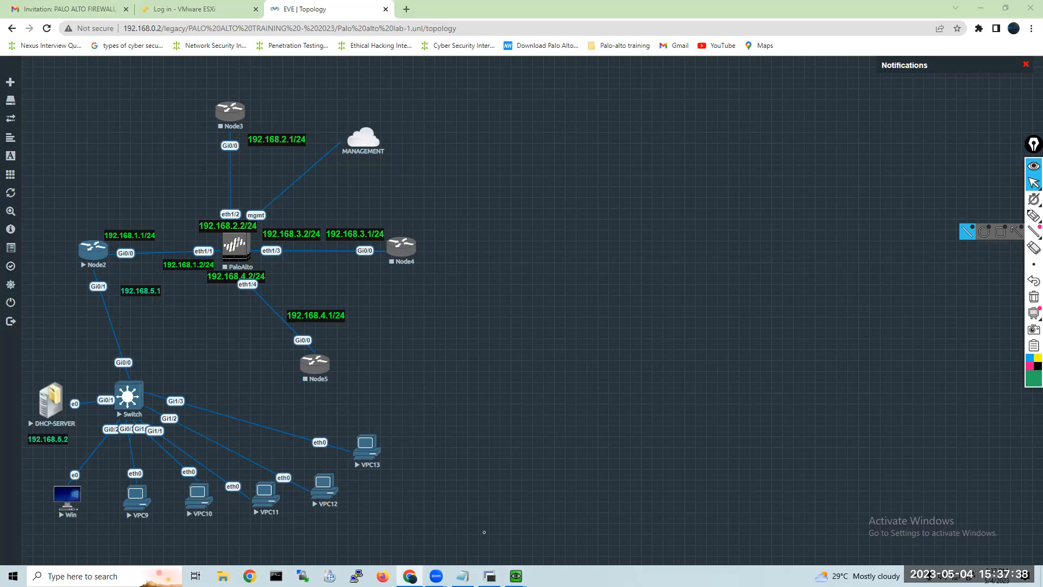
{"action": "key", "text": "alt+Tab"}
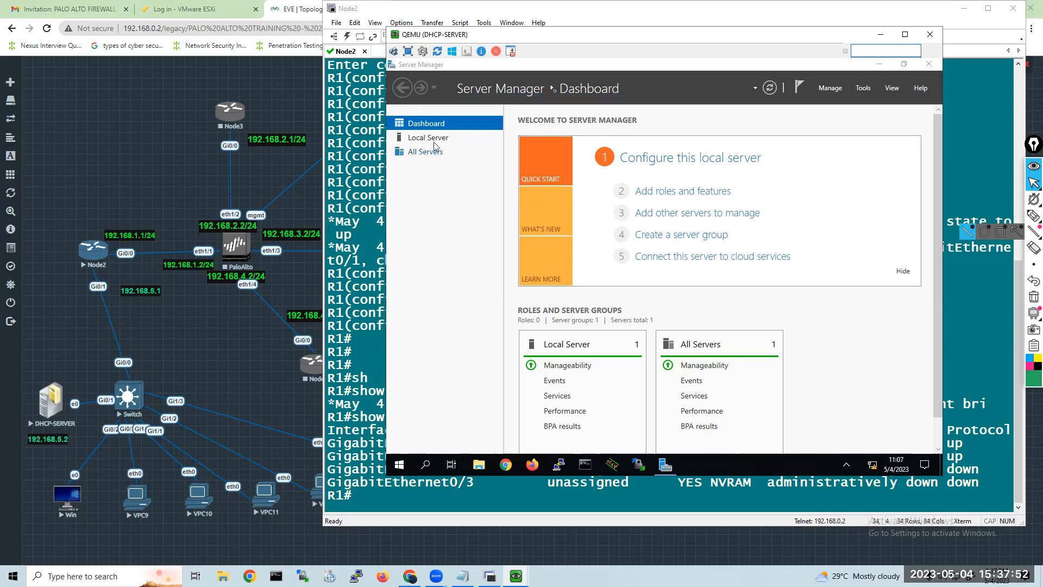
{"action": "left_click", "coordinate": [963, 8]}
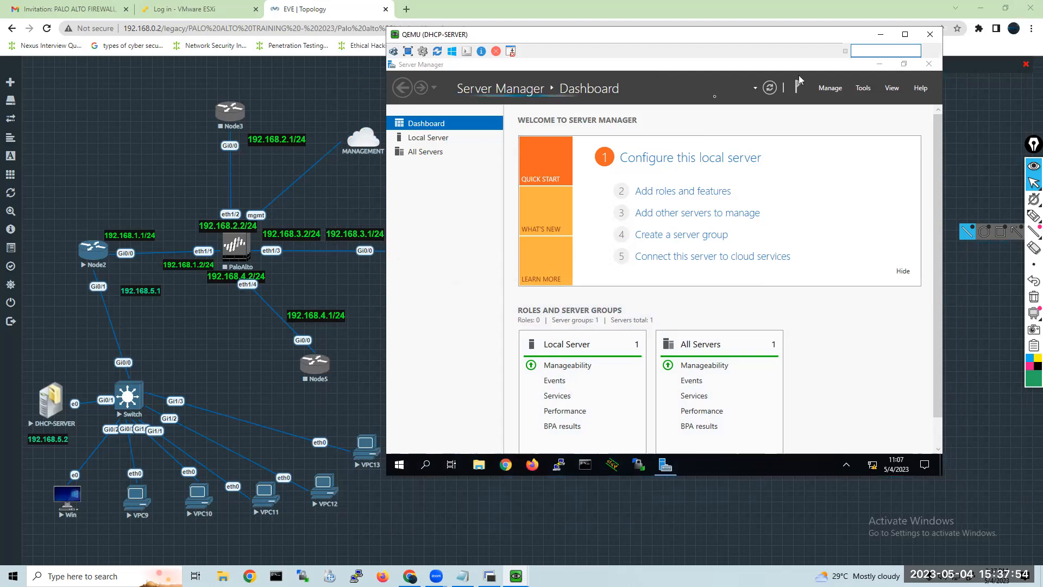
{"action": "left_click_drag", "start_coordinate": [694, 37], "coordinate": [622, 30]}
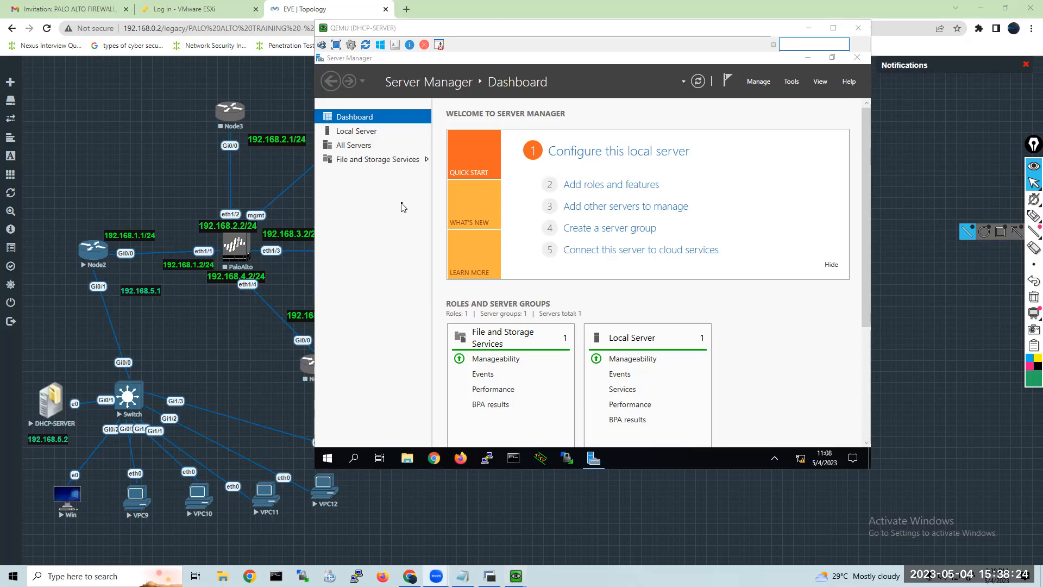
Minimize Server Manager on DHCP-SERVER and move the console window clear of the topology.
{"action": "left_click", "coordinate": [563, 310]}
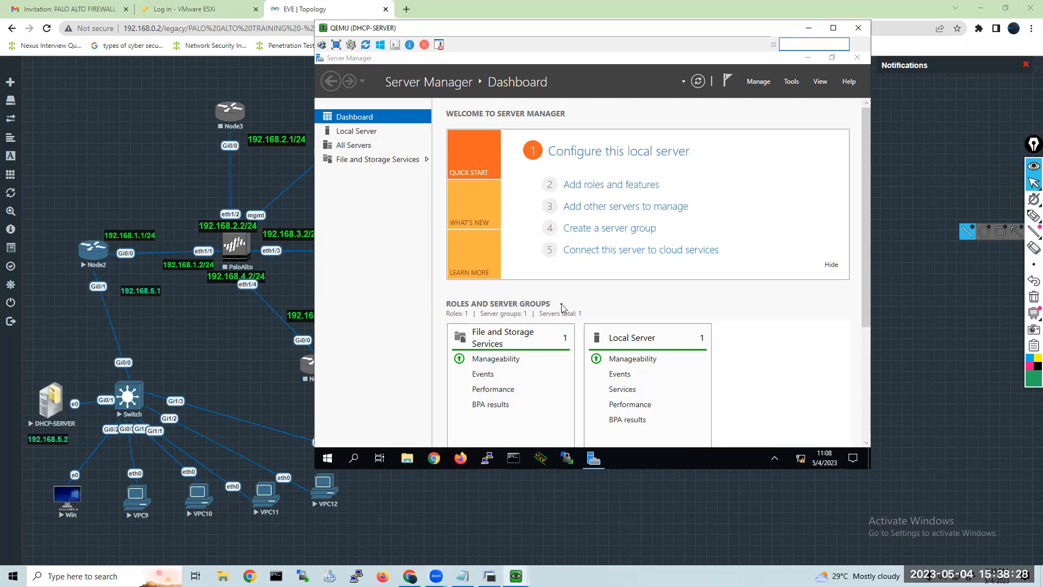
{"action": "left_click", "coordinate": [809, 59]}
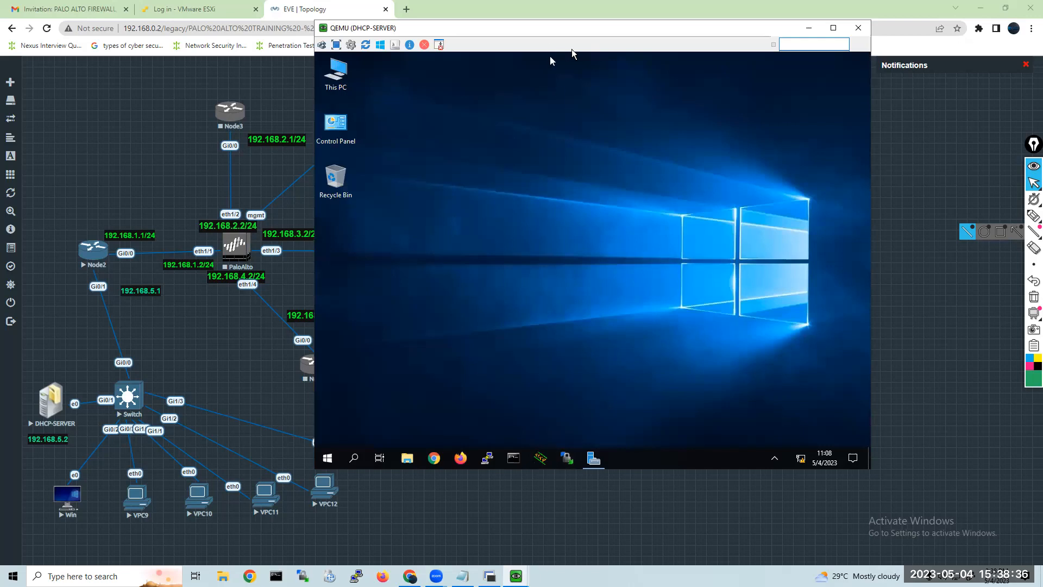
{"action": "left_click_drag", "start_coordinate": [583, 26], "coordinate": [646, 63]}
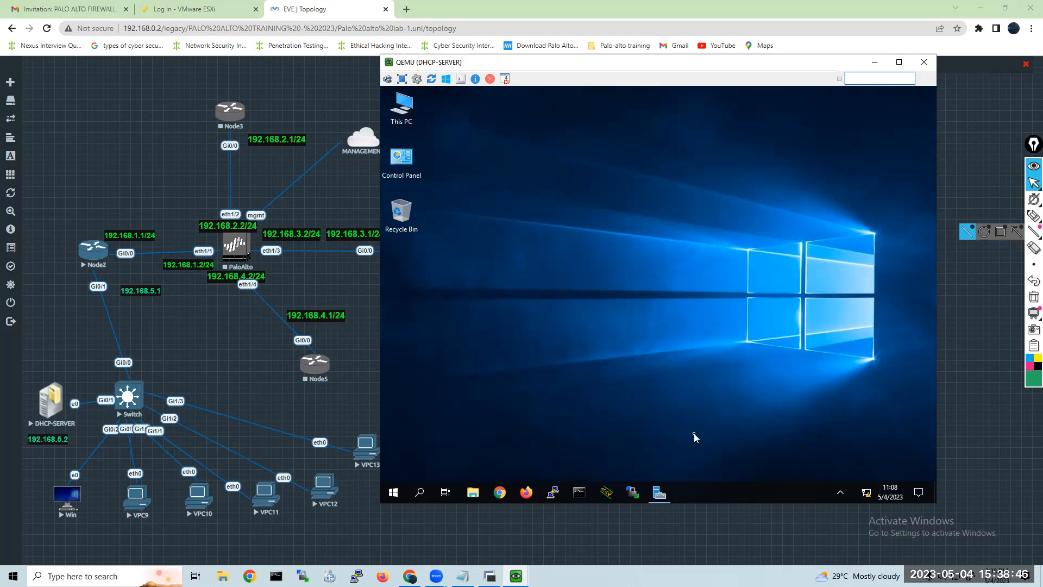
{"action": "mouse_move", "coordinate": [867, 496]}
Reopen Server Manager on DHCP-SERVER and review the Local Server properties through "Configure this local server".
{"action": "left_click", "coordinate": [393, 494]}
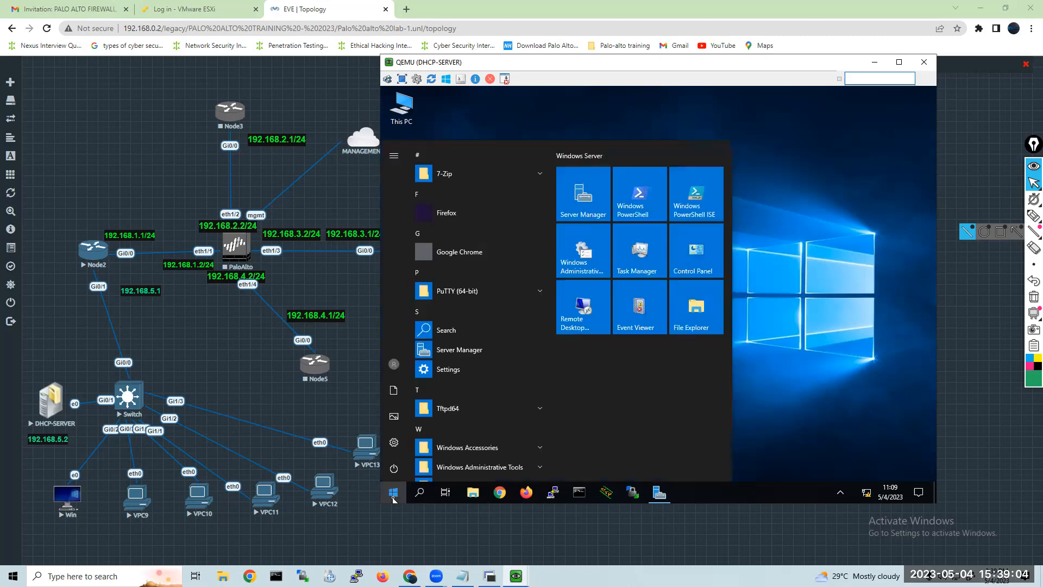
{"action": "left_click", "coordinate": [584, 202]}
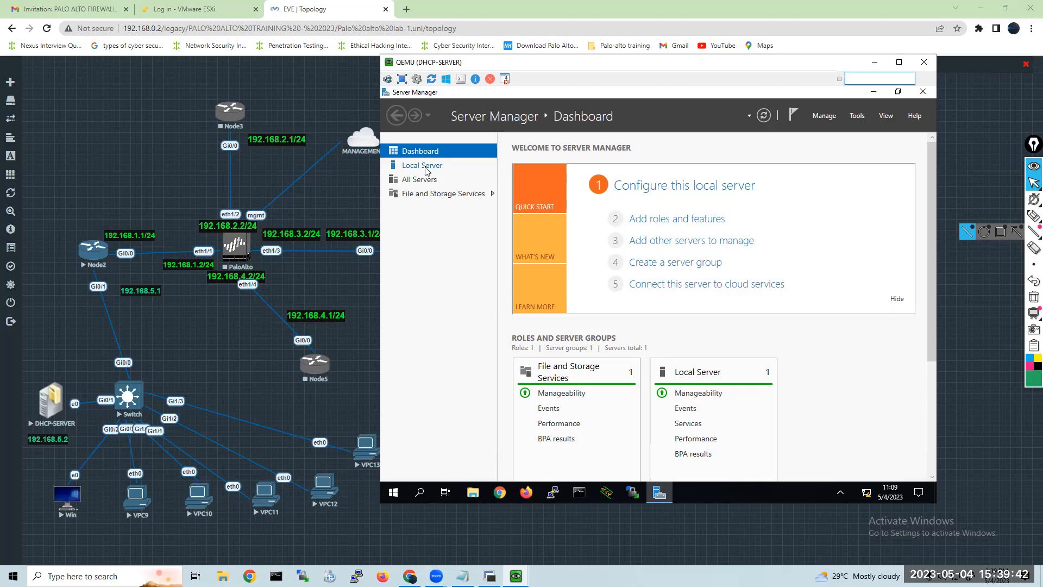
{"action": "left_click", "coordinate": [655, 195]}
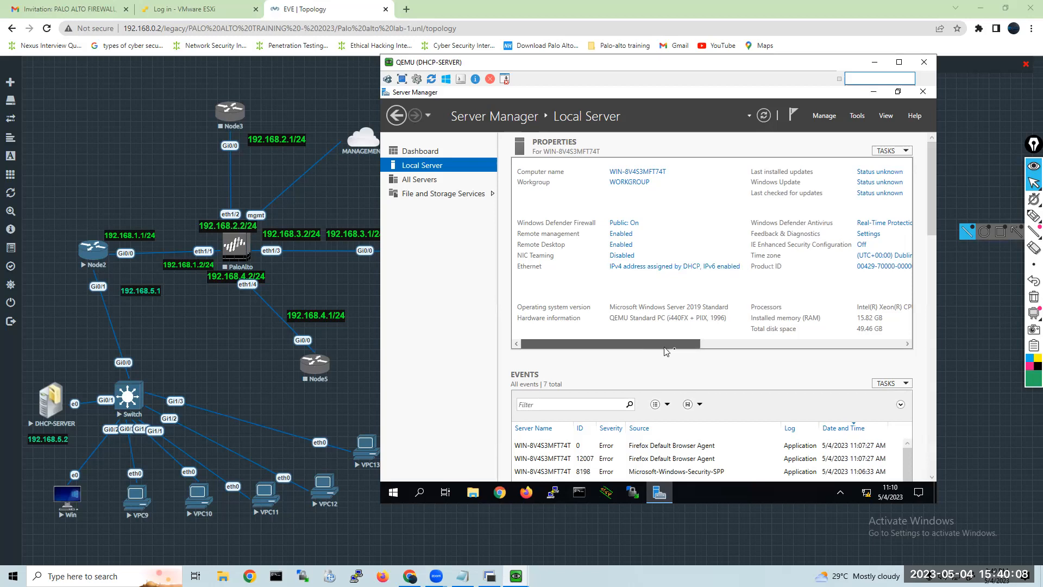
{"action": "left_click_drag", "start_coordinate": [666, 350], "coordinate": [737, 350]}
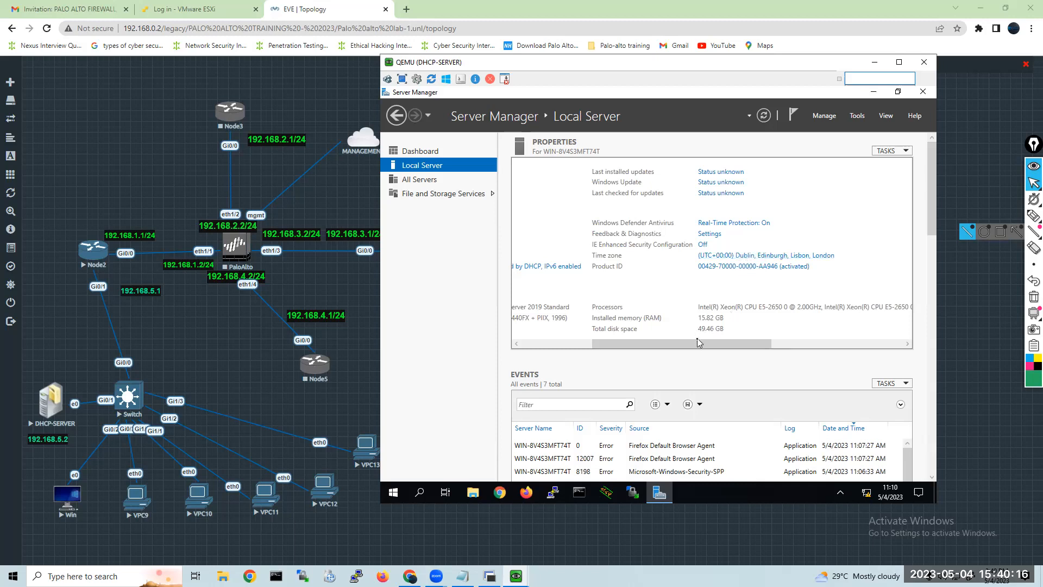
{"action": "left_click_drag", "start_coordinate": [698, 342], "coordinate": [522, 346]}
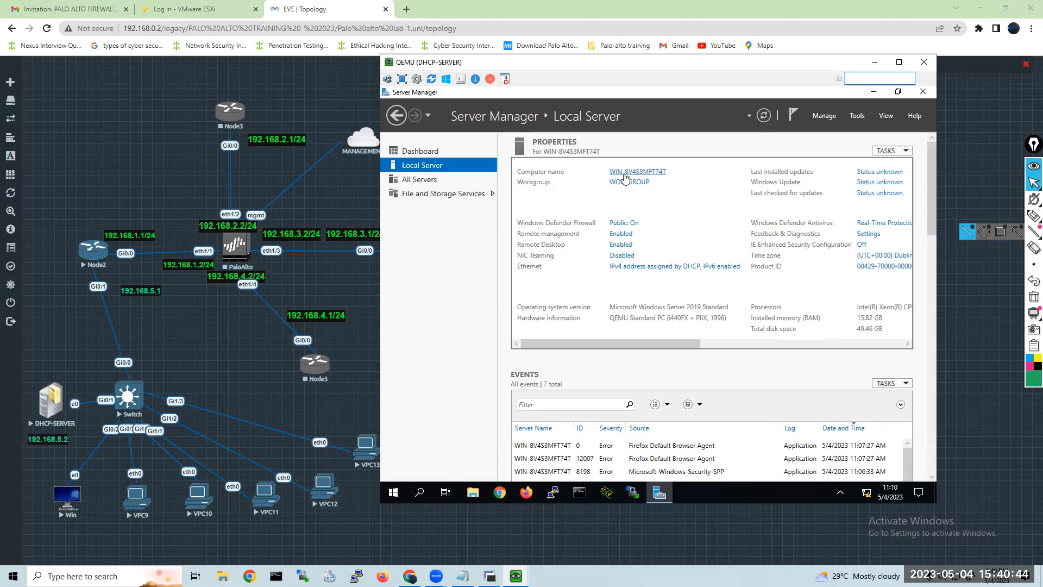
Rename the server computer to DC1, keeping the workgroup WORKGROUP, and postpone the restart.
{"action": "left_click", "coordinate": [625, 176]}
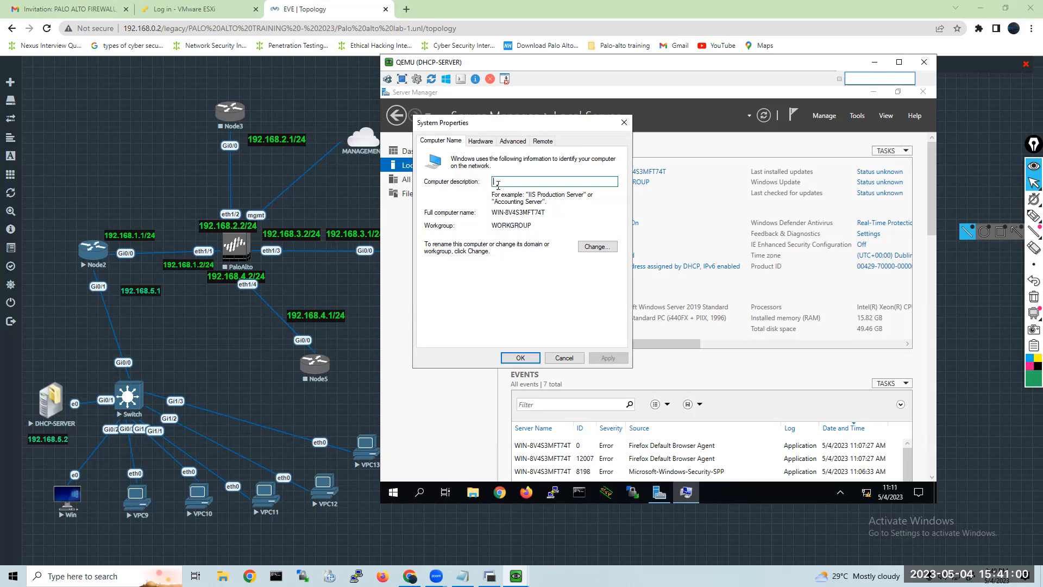
{"action": "left_click", "coordinate": [595, 248]}
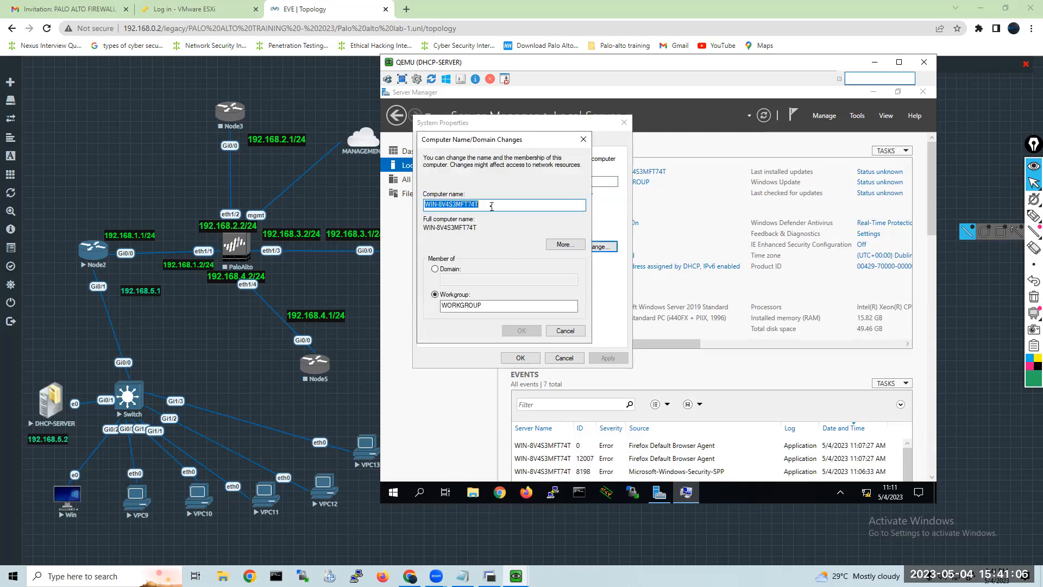
{"action": "key", "text": "BackSpace"}
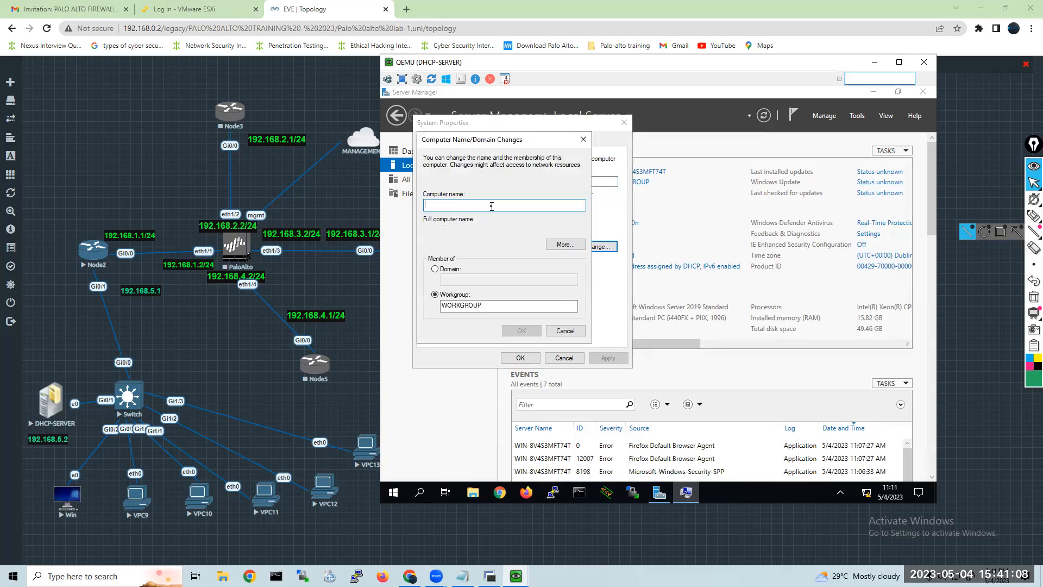
{"action": "type", "text": "DC1"}
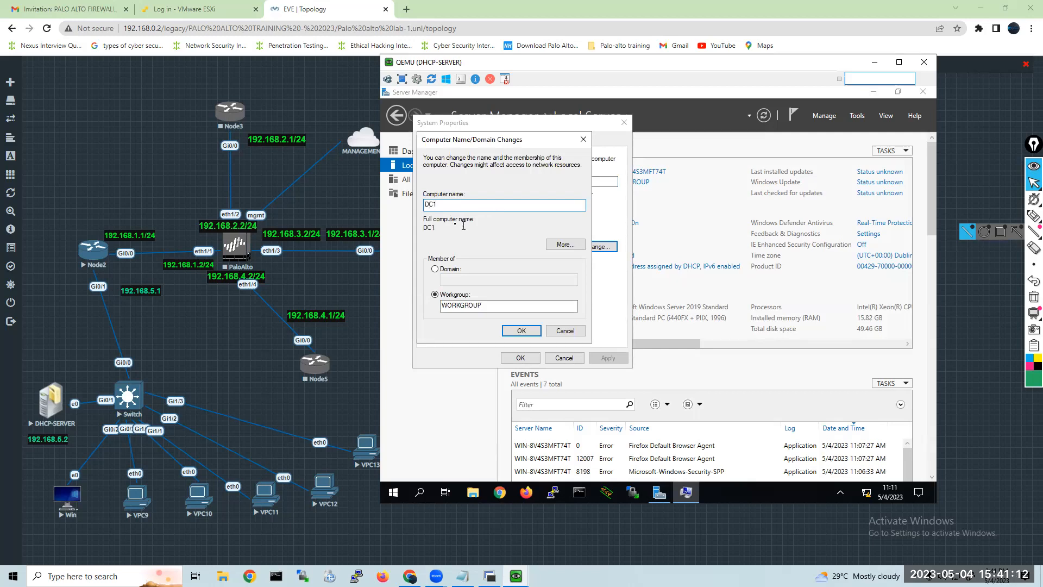
{"action": "left_click", "coordinate": [527, 335]}
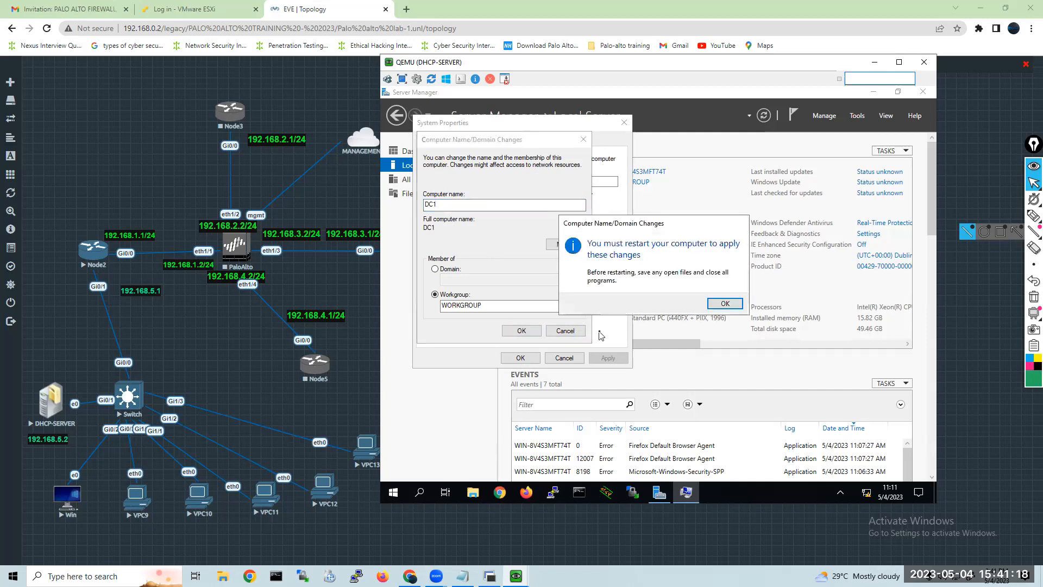
{"action": "left_click", "coordinate": [720, 308]}
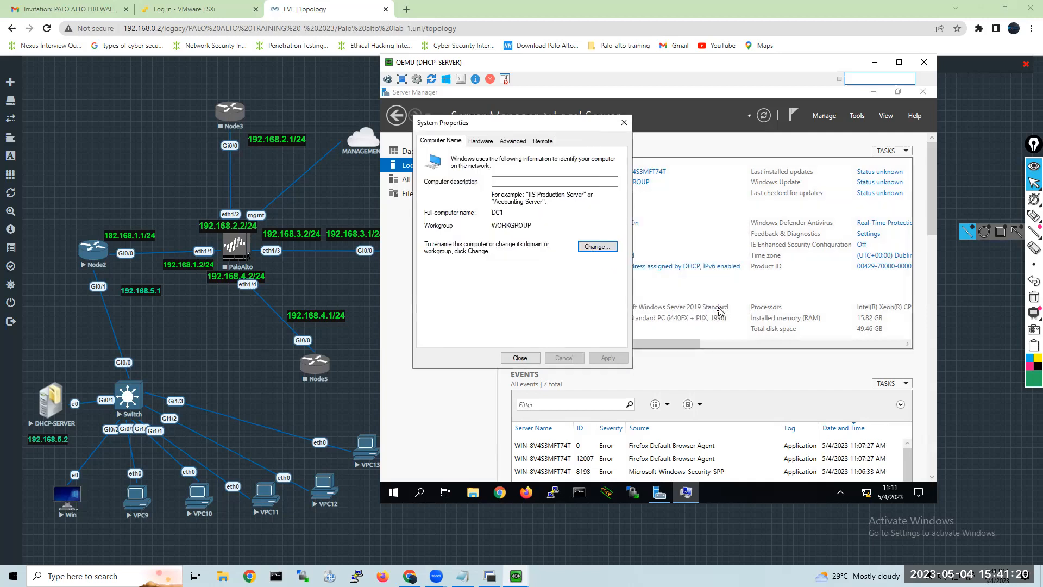
{"action": "left_click", "coordinate": [520, 357]}
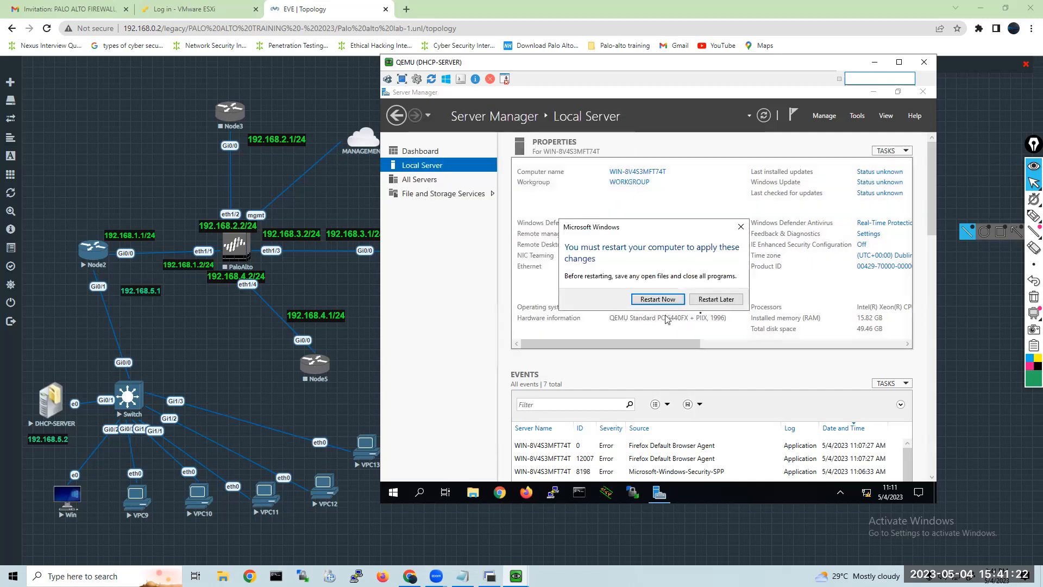
{"action": "left_click", "coordinate": [716, 300]}
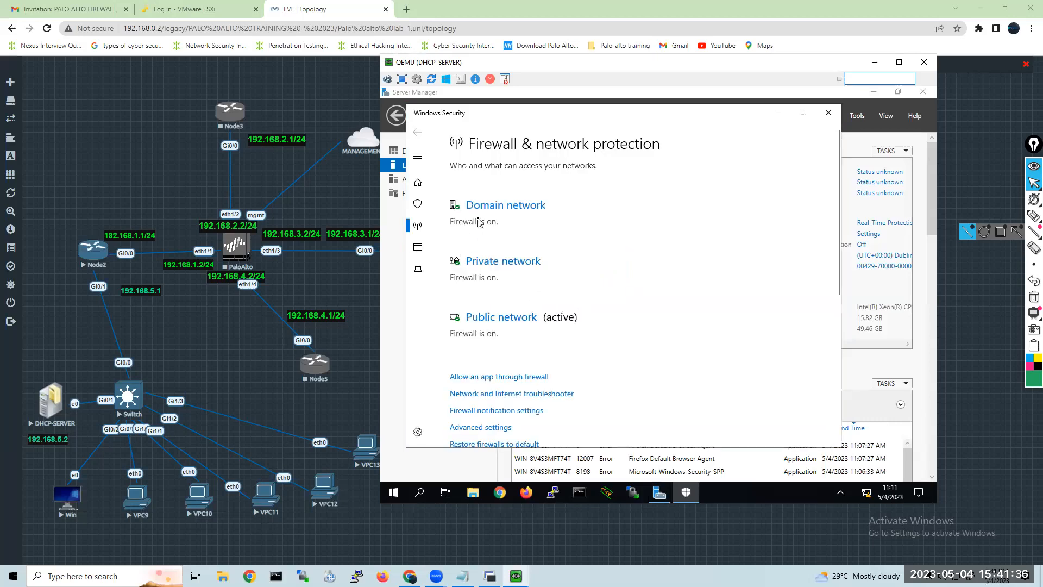
Turn off Windows Defender Firewall for the domain network and recheck that profile's setting.
{"action": "left_click", "coordinate": [479, 206]}
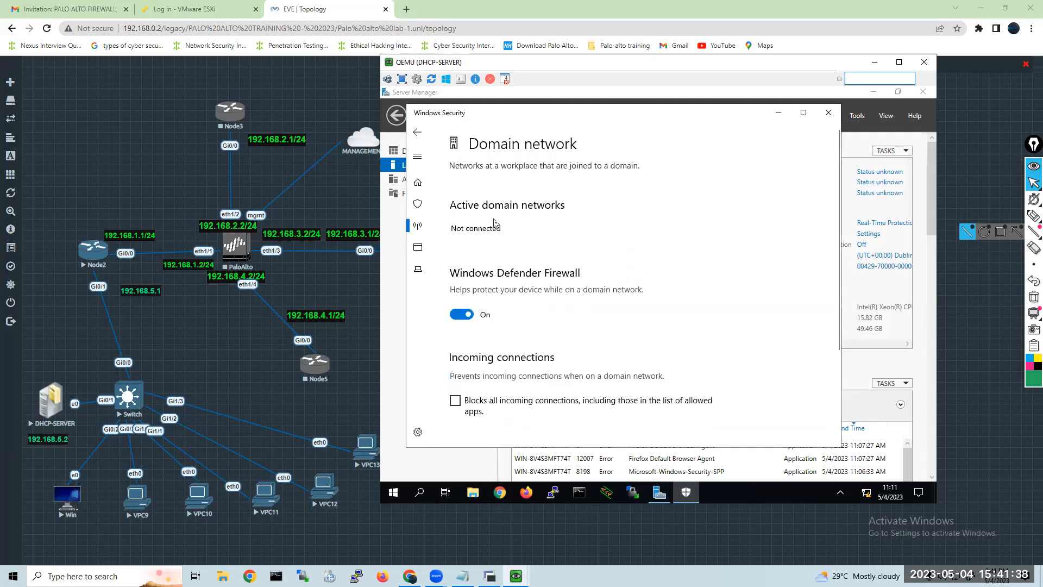
{"action": "left_click", "coordinate": [460, 313]}
{"action": "left_click", "coordinate": [417, 131]}
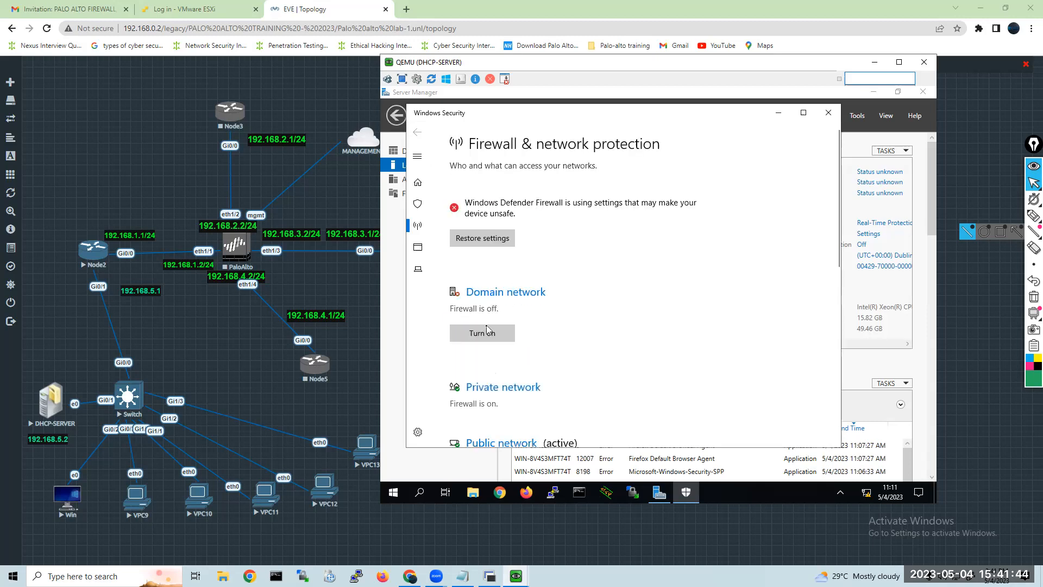
{"action": "left_click", "coordinate": [484, 298]}
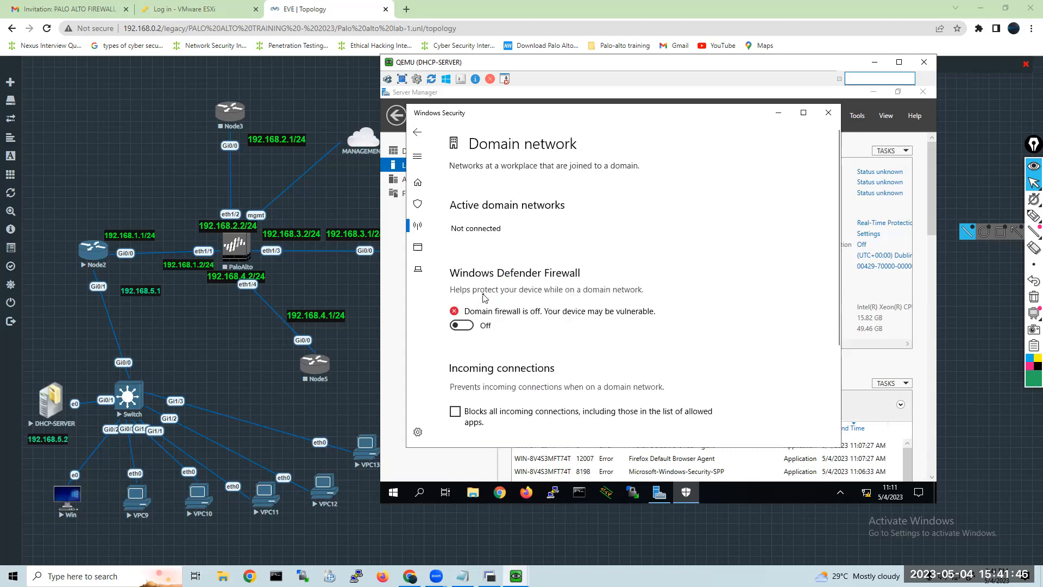
{"action": "left_click", "coordinate": [417, 132]}
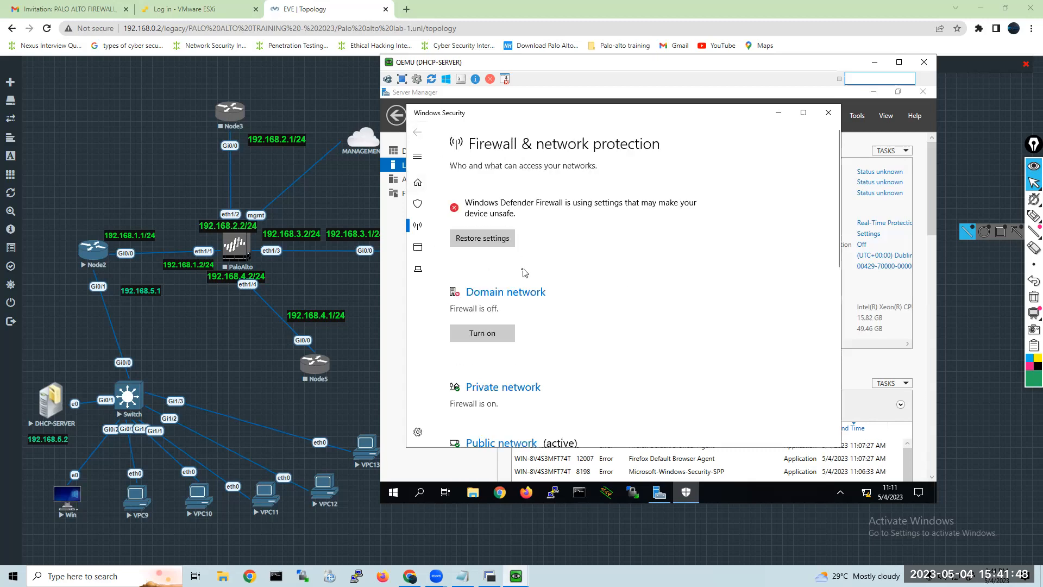
Turn off Windows Defender Firewall for the private network and return to the firewall overview.
{"action": "left_click", "coordinate": [486, 389]}
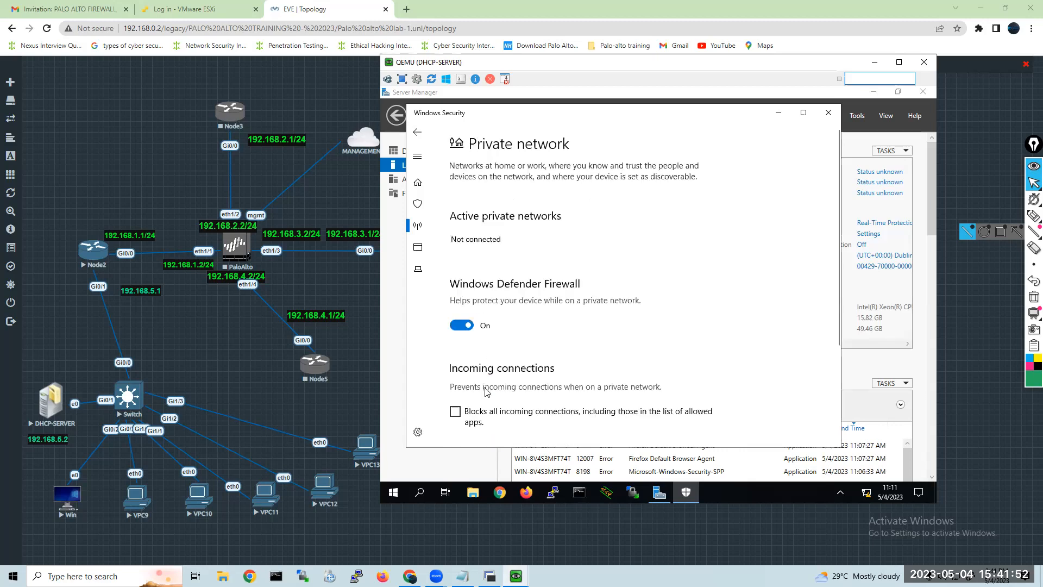
{"action": "left_click", "coordinate": [465, 326]}
{"action": "left_click", "coordinate": [414, 134]}
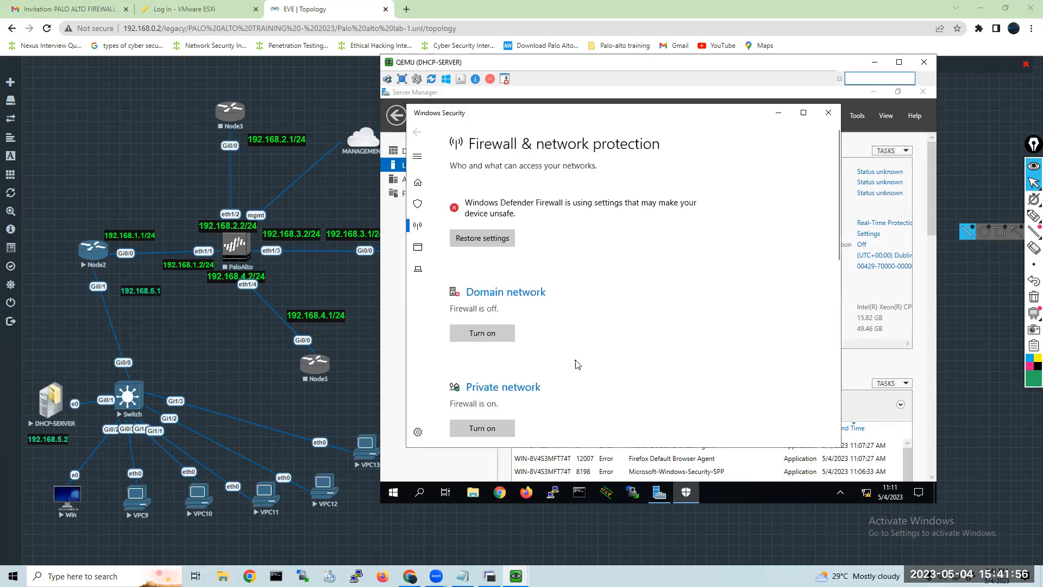
Turn off Windows Defender Firewall for the public network and close Windows Security.
{"action": "scroll", "coordinate": [574, 361], "scroll_direction": "down", "scroll_amount": 2}
{"action": "scroll", "coordinate": [517, 408], "scroll_direction": "down", "scroll_amount": 4}
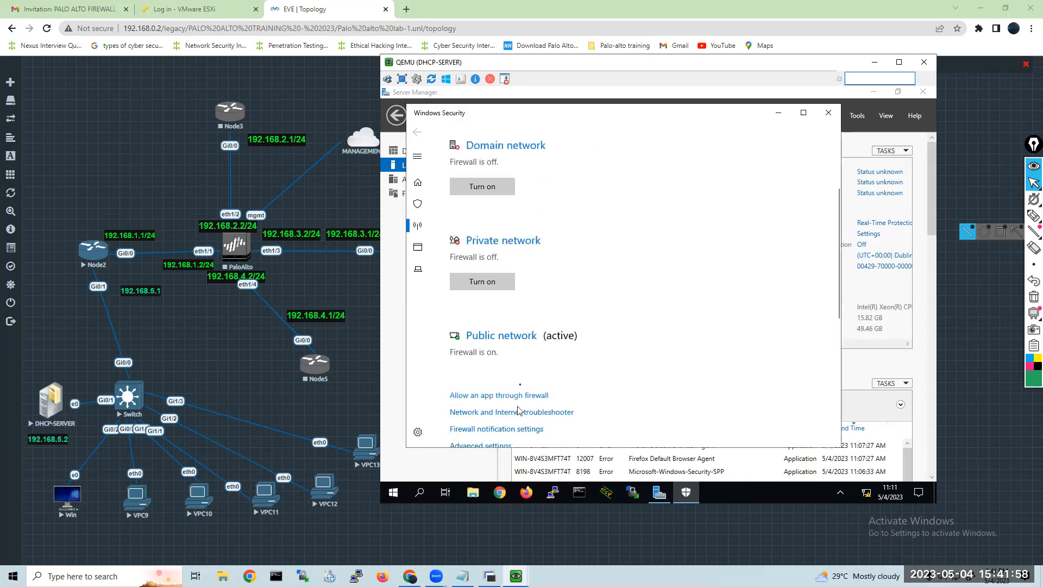
{"action": "left_click", "coordinate": [500, 337]}
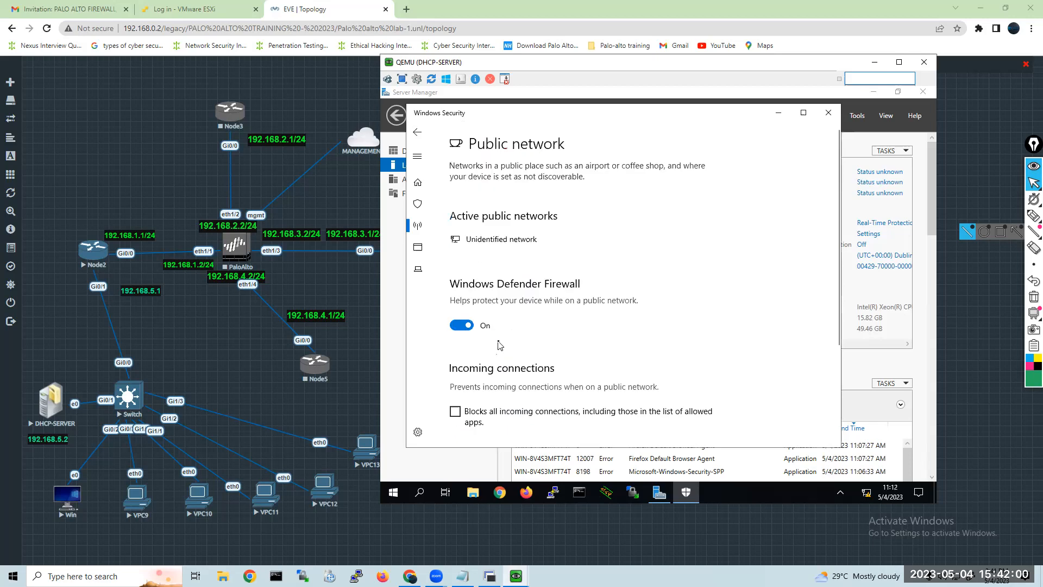
{"action": "left_click", "coordinate": [465, 330]}
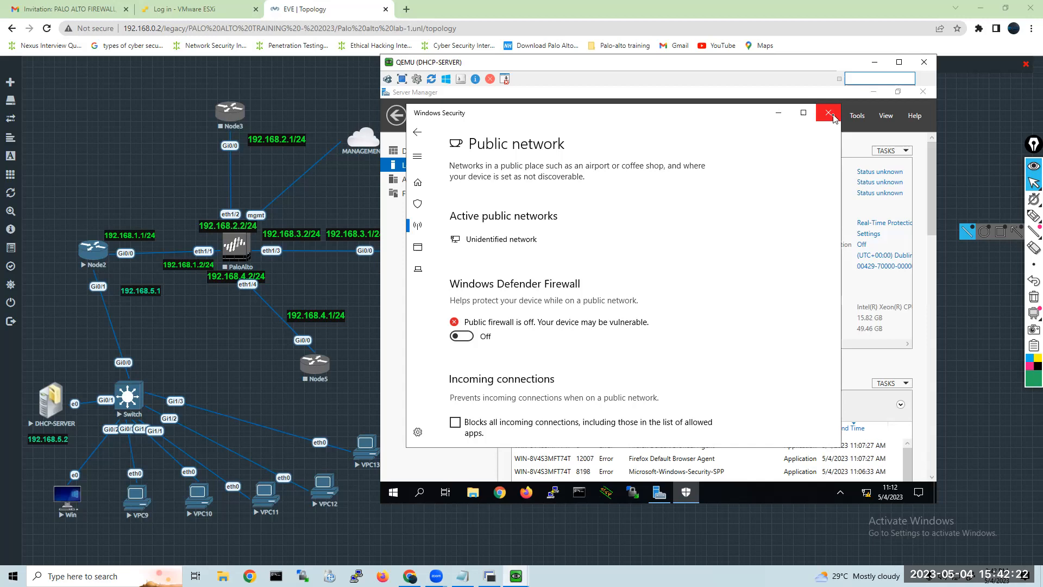
{"action": "left_click", "coordinate": [828, 113]}
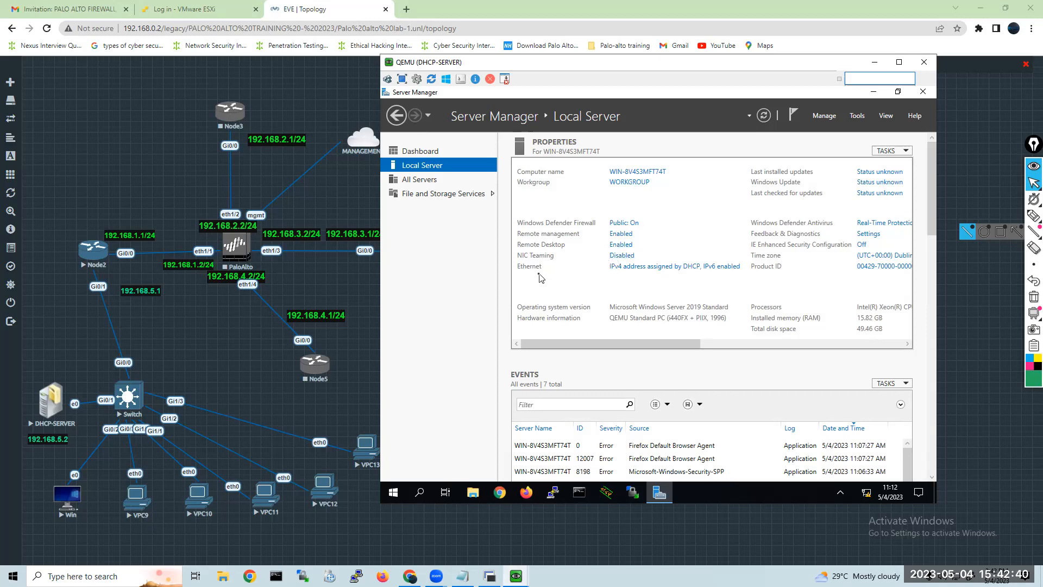
Open the server's Ethernet connection settings from the Local Server properties.
{"action": "left_click", "coordinate": [625, 275]}
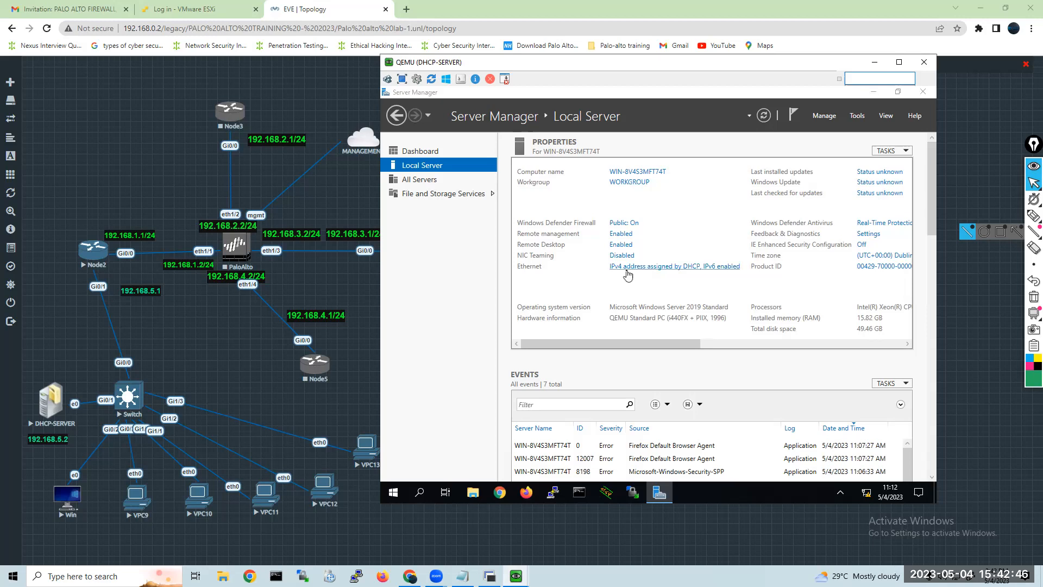
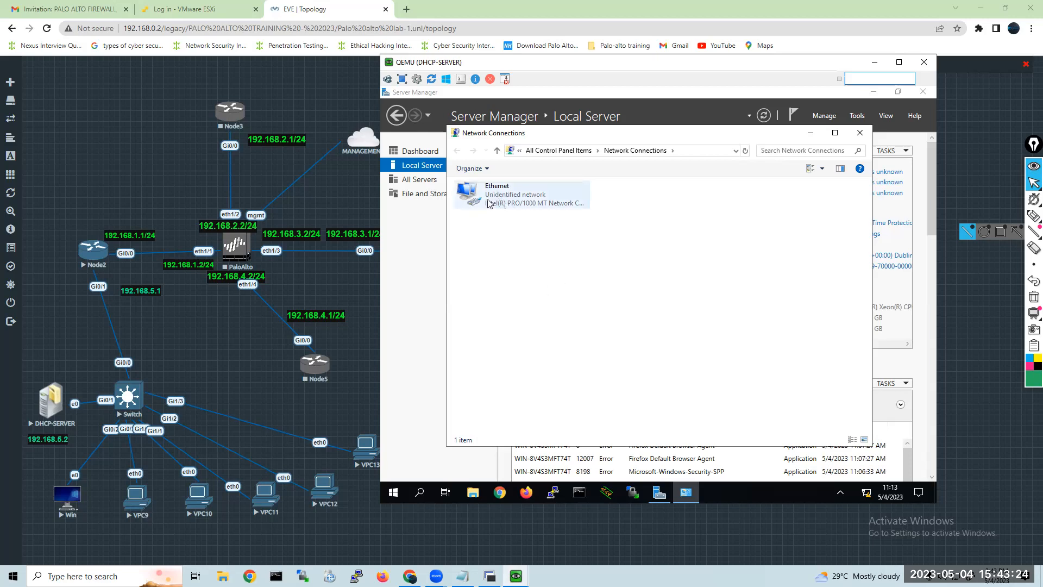
Open the Ethernet adapter's properties and disable Internet Protocol Version 6 (TCP/IPv6) for it.
{"action": "left_click", "coordinate": [487, 203]}
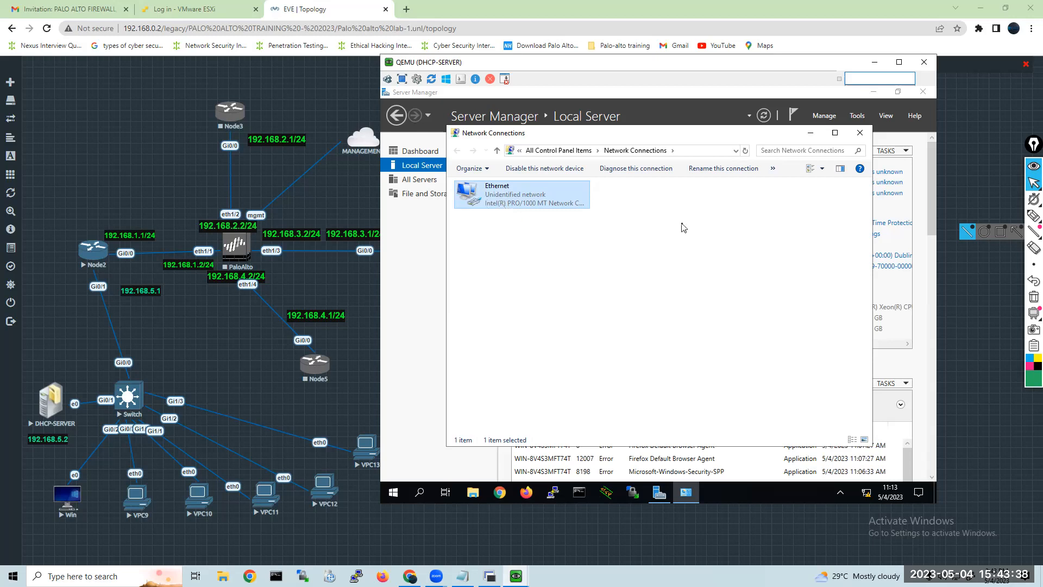
{"action": "double_click", "coordinate": [505, 199]}
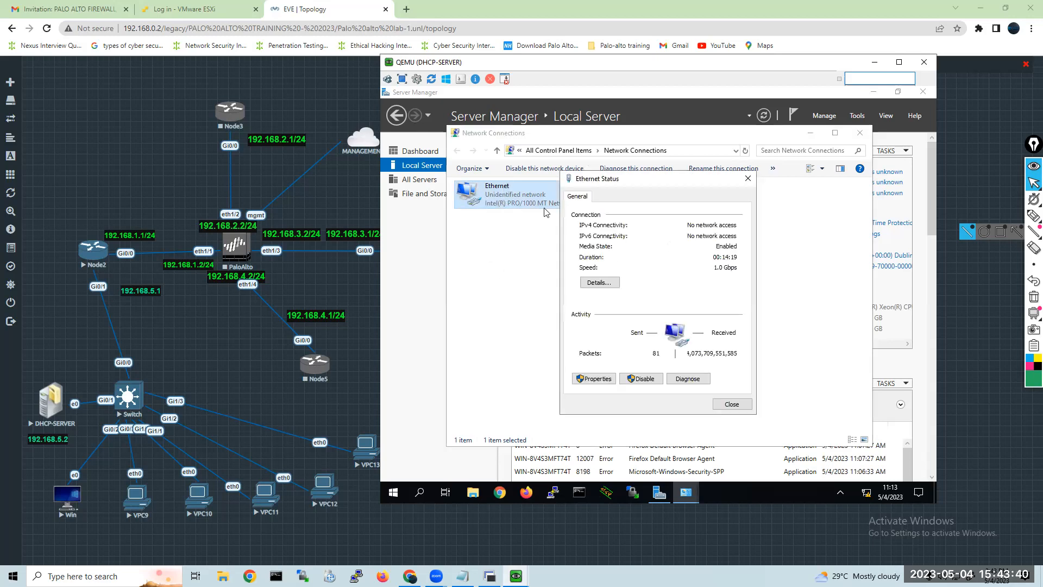
{"action": "left_click", "coordinate": [596, 379]}
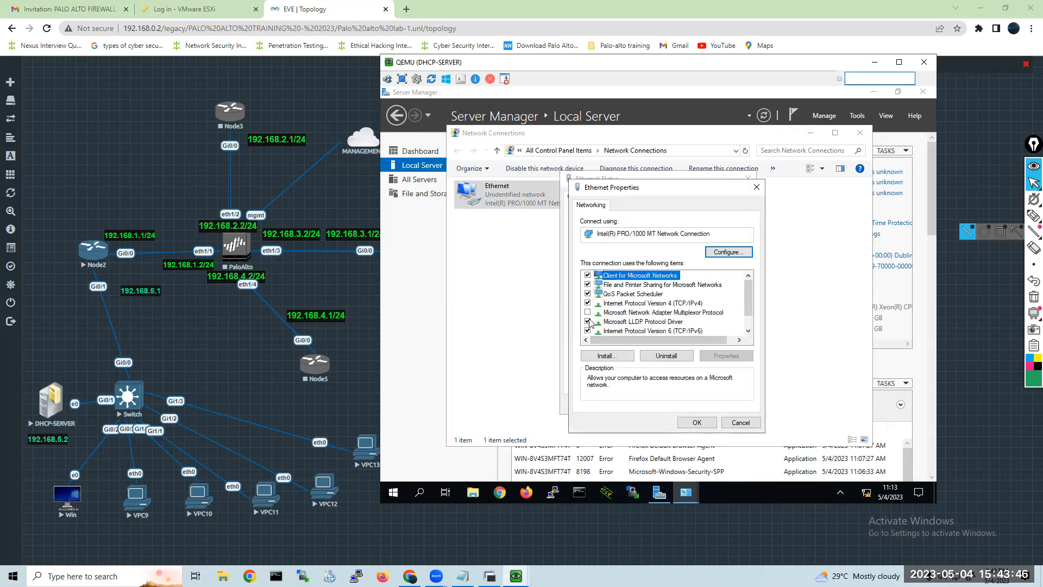
{"action": "left_click", "coordinate": [588, 331]}
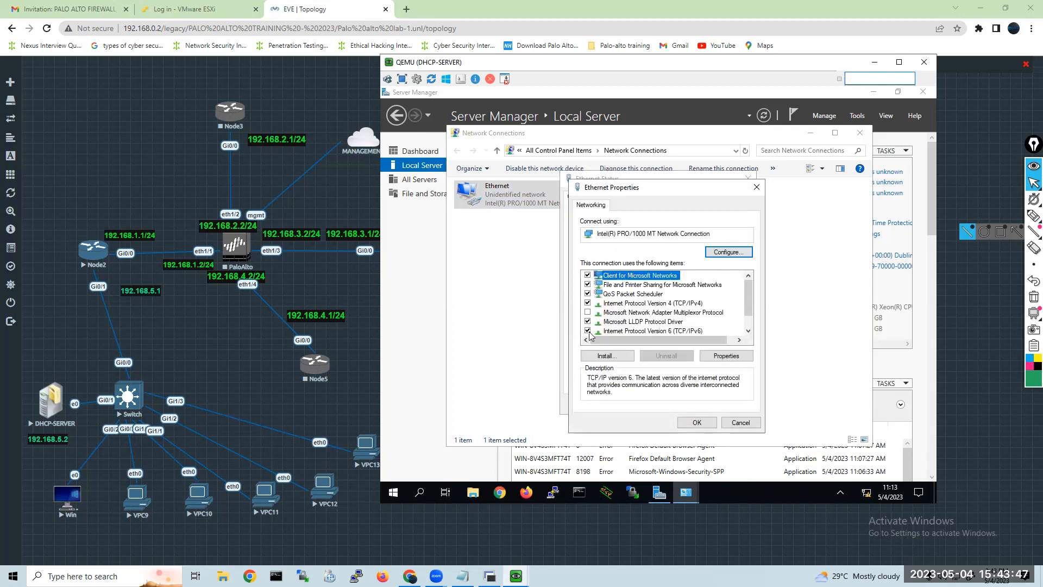
Give the Ethernet adapter the static IPv4 address 192.168.5.2, subnet mask 255.255.255.0 and default gateway 192.168.5.1.
{"action": "left_click", "coordinate": [642, 304]}
{"action": "left_click", "coordinate": [716, 358]}
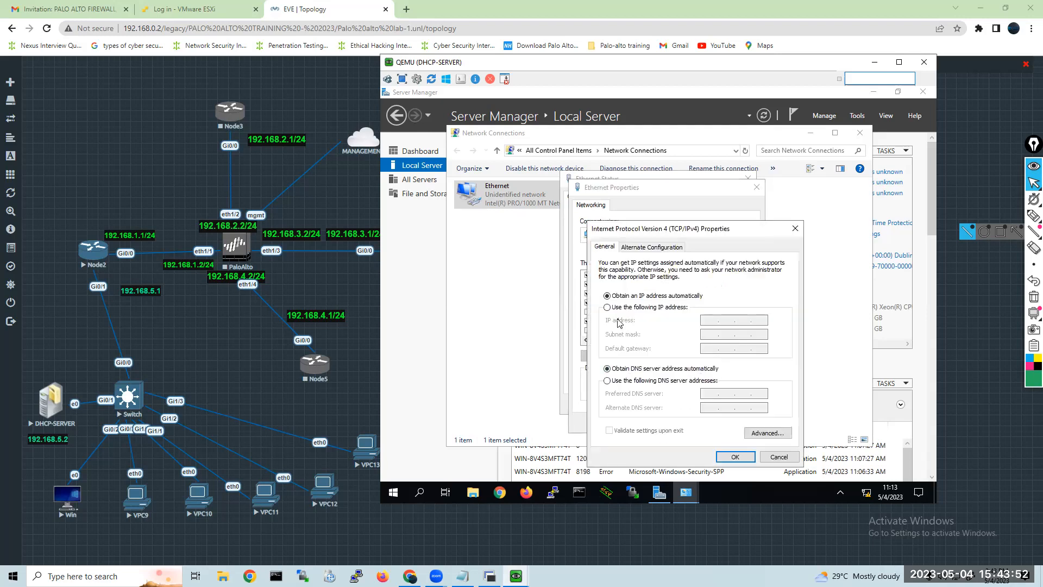
{"action": "left_click", "coordinate": [617, 309]}
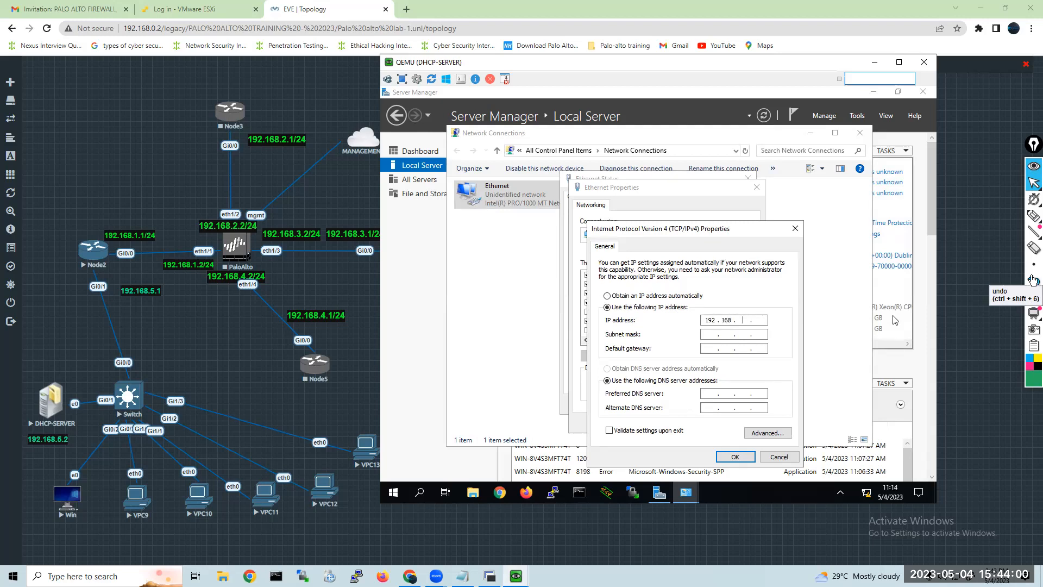
{"action": "key", "text": "Tab"}
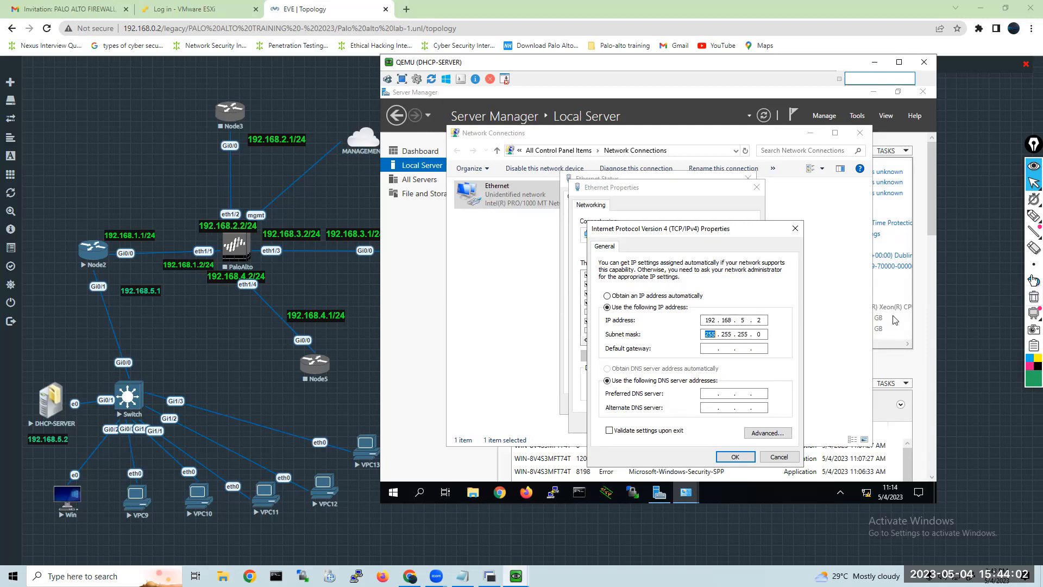
{"action": "key", "text": "Tab"}
{"action": "type", "text": "192 . 168"}
Set the adapter's preferred DNS server to 192.168.5.2, save the Ethernet settings and close Network Connections.
{"action": "key", "text": "Tab"}
{"action": "key", "text": "Tab"}
{"action": "type", "text": "192 . 16"}
{"action": "key", "text": "BackSpace"}
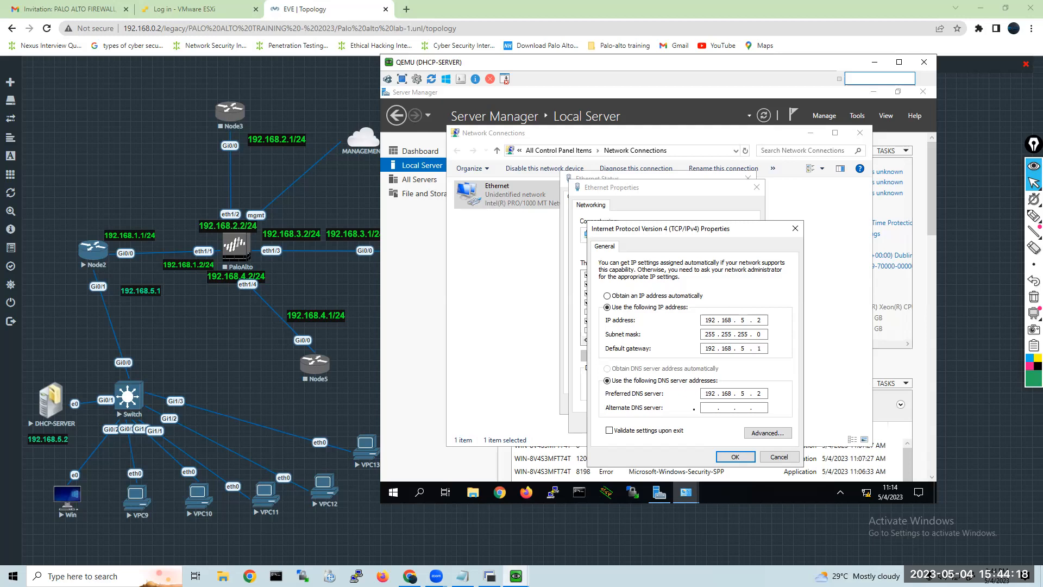
{"action": "left_click", "coordinate": [734, 460]}
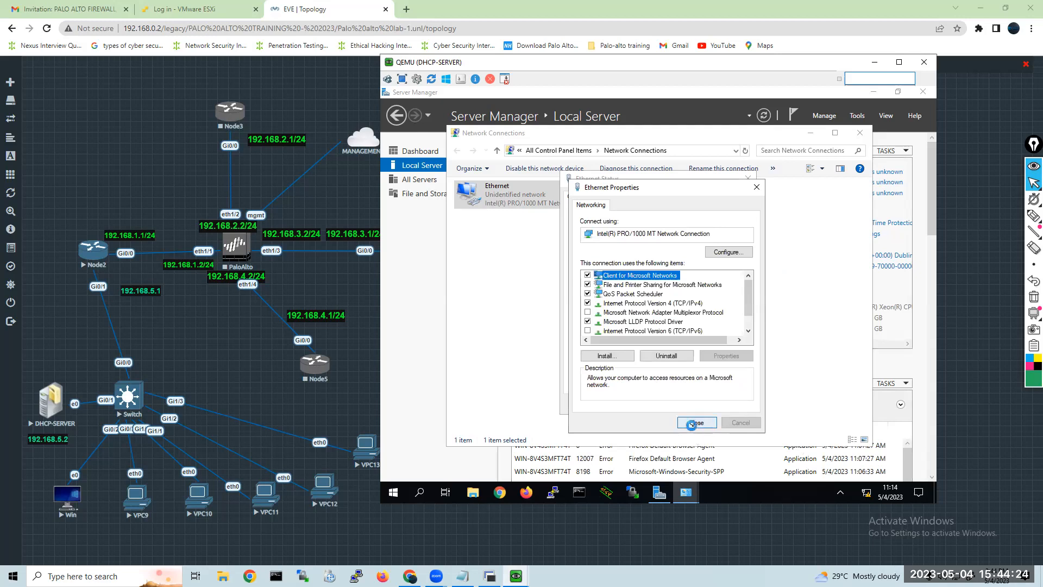
{"action": "left_click", "coordinate": [697, 422]}
{"action": "left_click", "coordinate": [738, 408]}
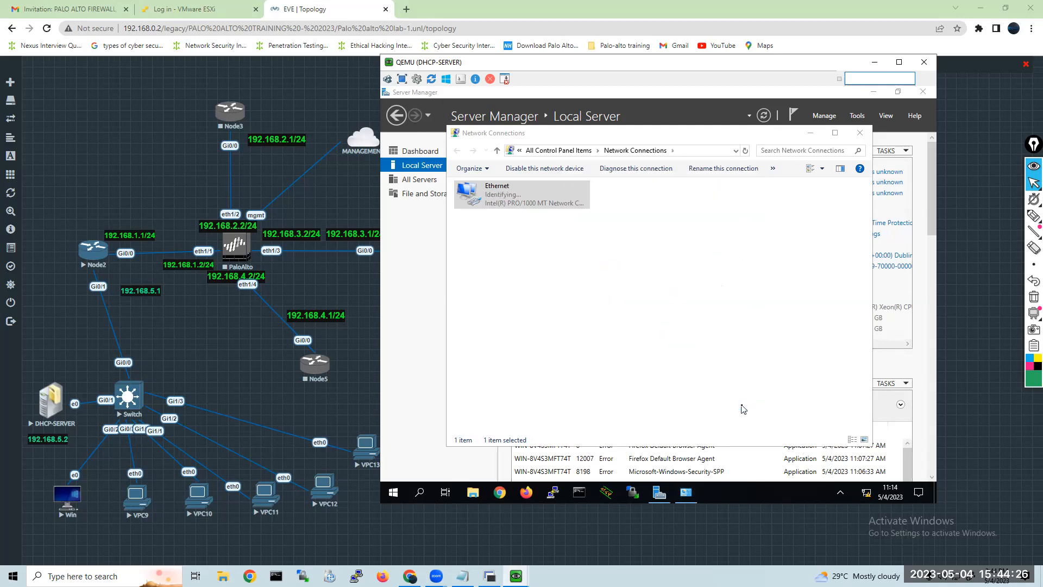
{"action": "left_click", "coordinate": [860, 133]}
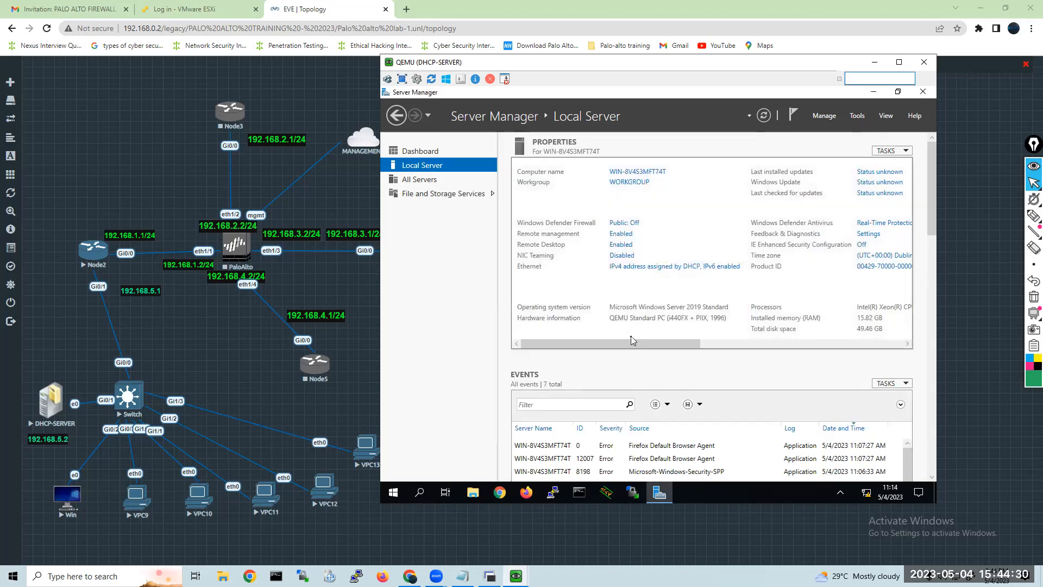
Set the server's time zone to (UTC+05:30) Chennai, Kolkata, Mumbai, New Delhi and refresh the Local Server properties.
{"action": "left_click", "coordinate": [711, 337]}
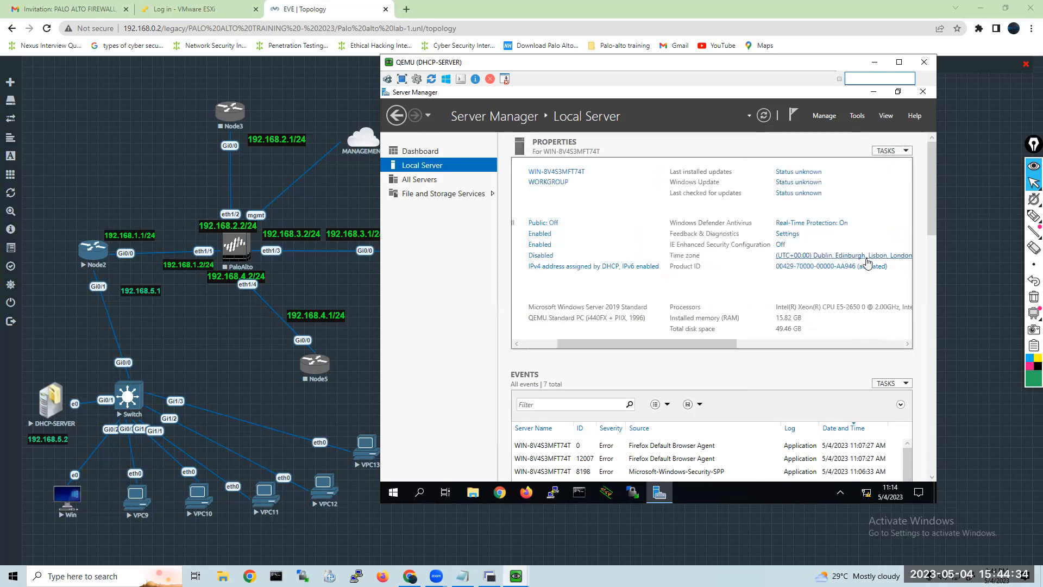
{"action": "left_click", "coordinate": [864, 255]}
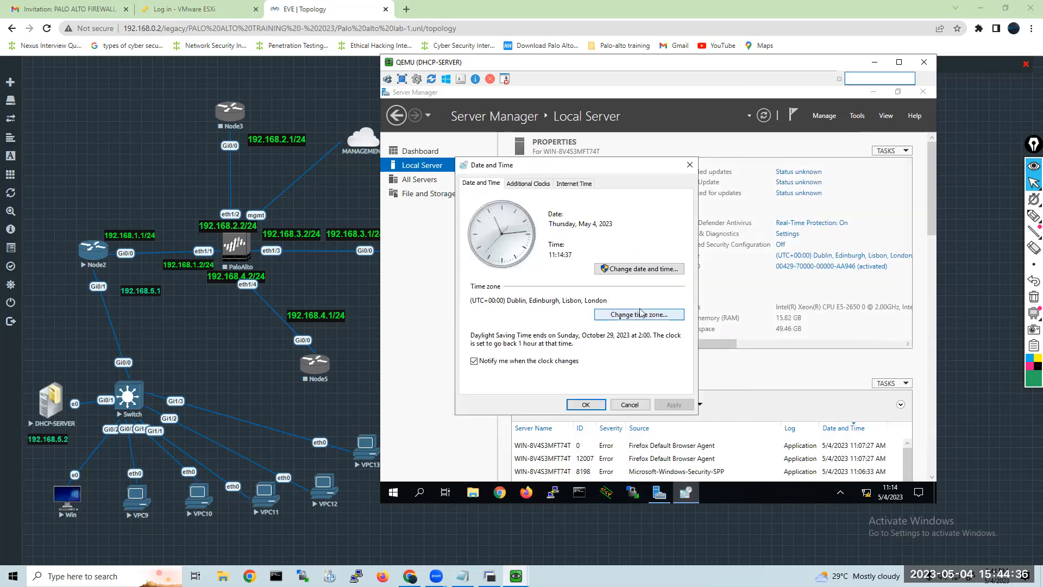
{"action": "left_click", "coordinate": [622, 320]}
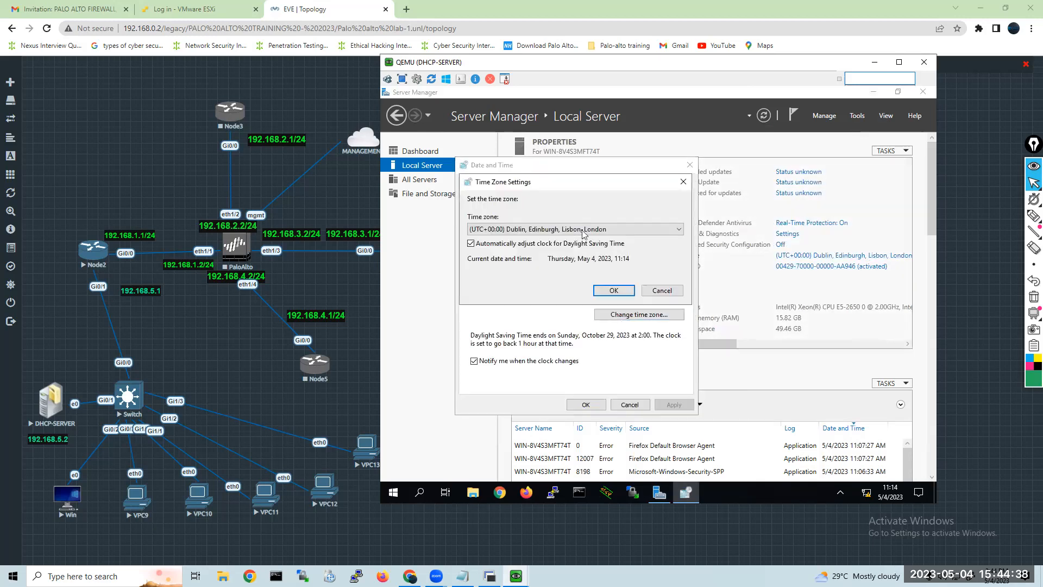
{"action": "left_click", "coordinate": [602, 234]}
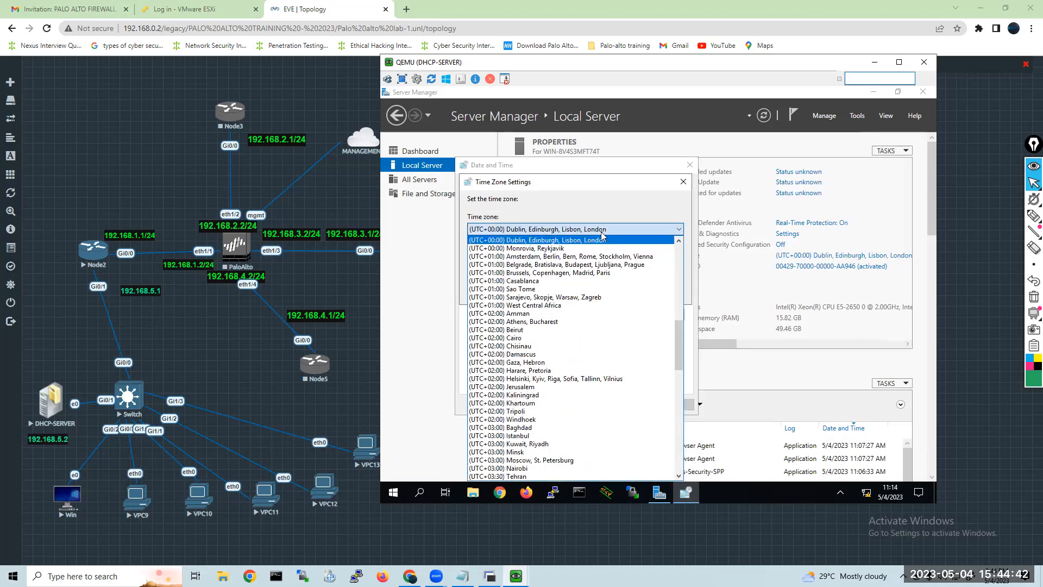
{"action": "scroll", "coordinate": [570, 326], "scroll_direction": "down", "scroll_amount": 9}
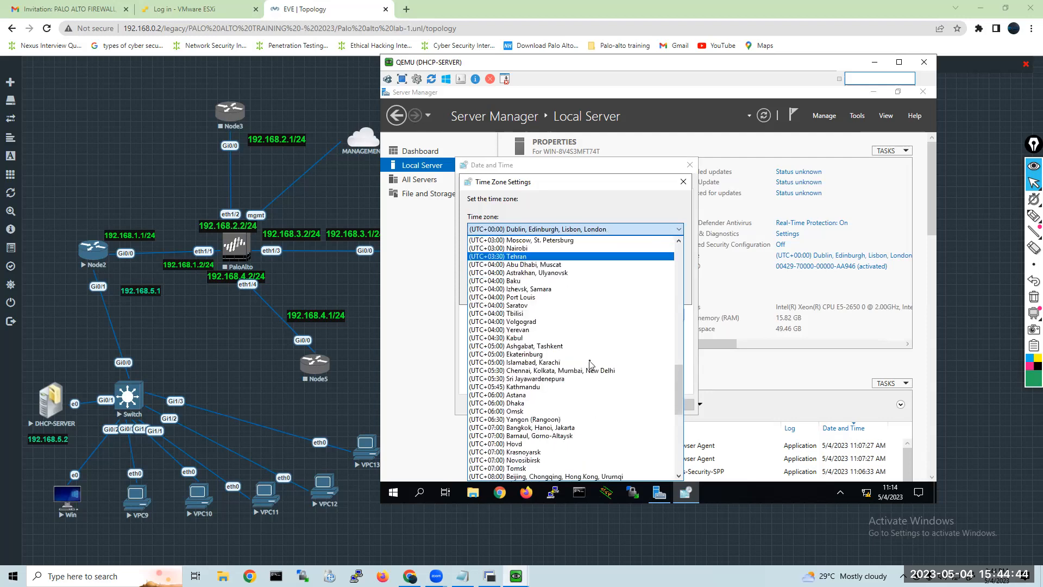
{"action": "scroll", "coordinate": [590, 364], "scroll_direction": "down", "scroll_amount": 4}
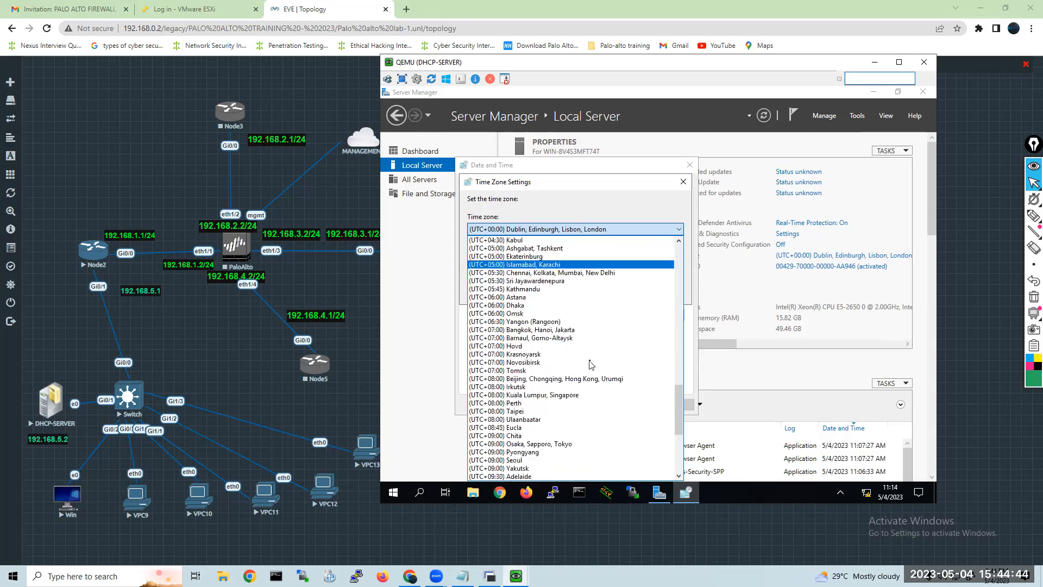
{"action": "left_click", "coordinate": [542, 273]}
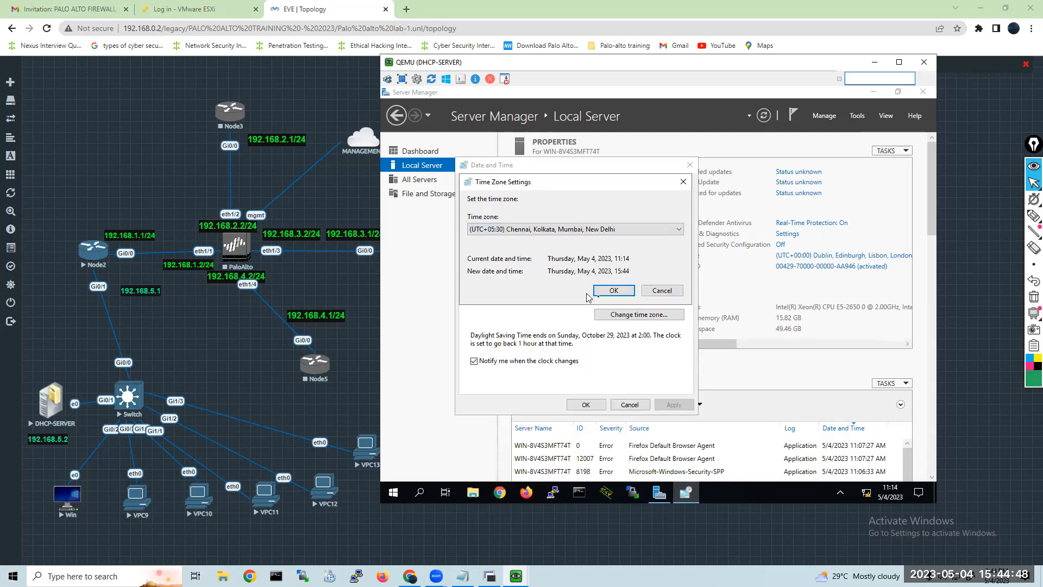
{"action": "left_click", "coordinate": [611, 292]}
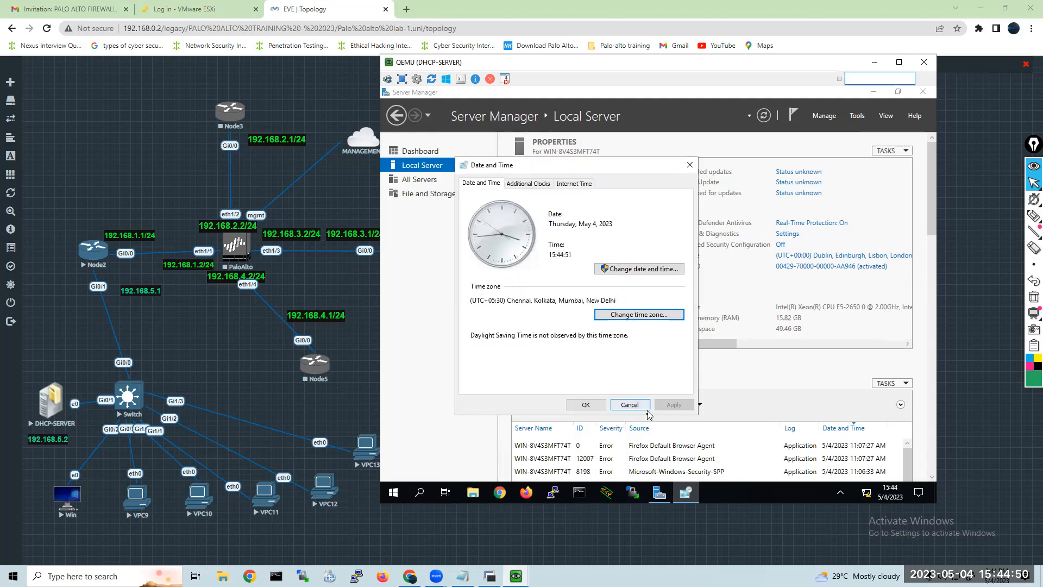
{"action": "left_click", "coordinate": [585, 405]}
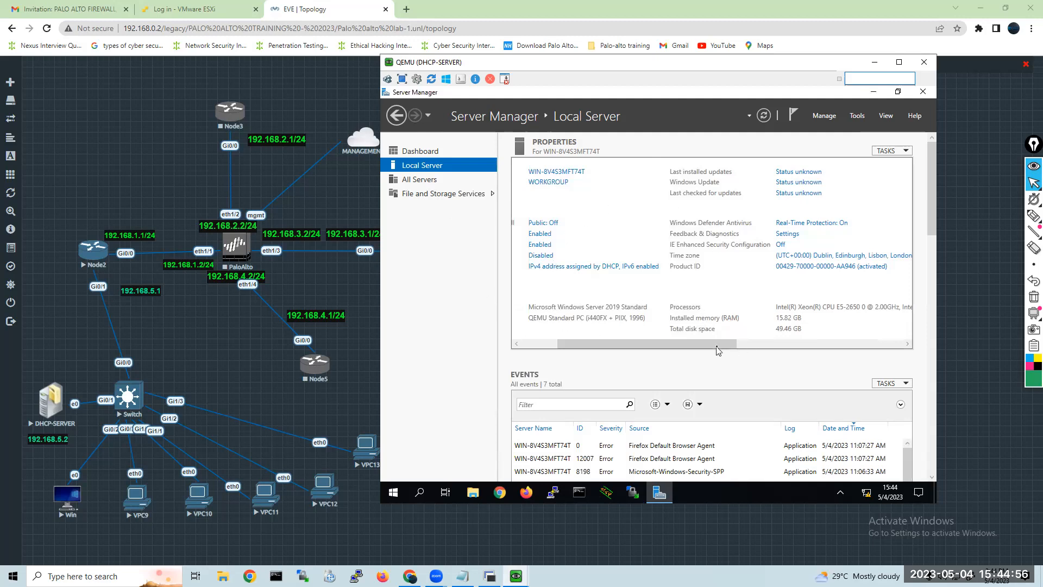
{"action": "left_click_drag", "start_coordinate": [677, 347], "coordinate": [526, 353]}
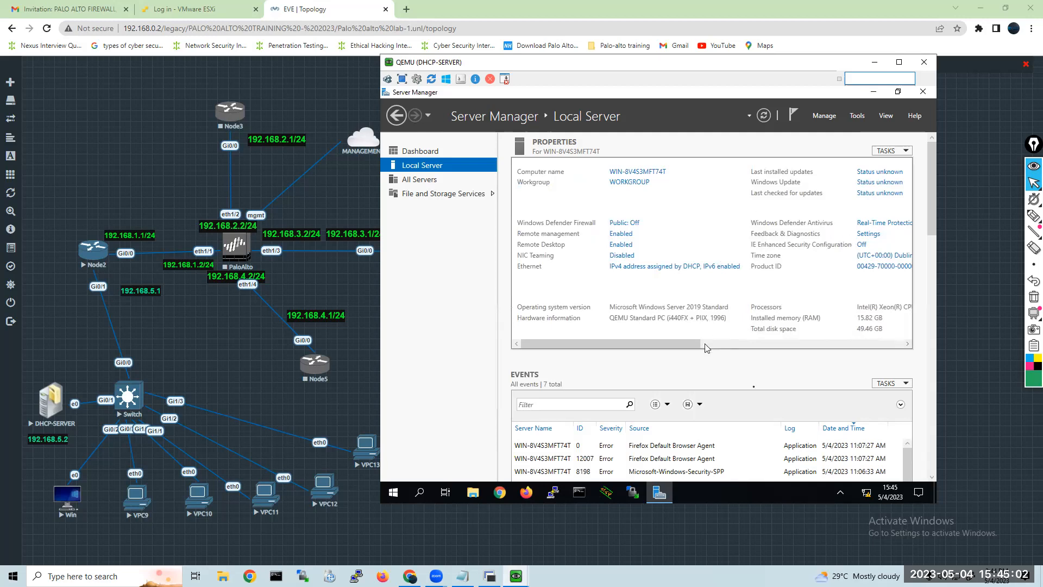
{"action": "left_click", "coordinate": [763, 116]}
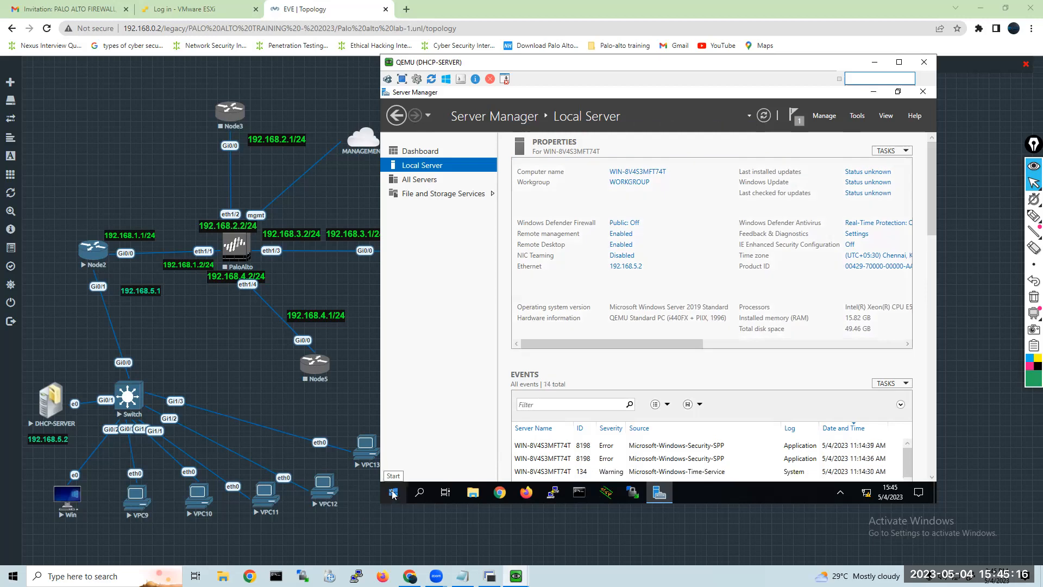
{"action": "key", "text": "super+r"}
{"action": "key", "text": "Escape"}
{"action": "left_click", "coordinate": [459, 446]}
{"action": "key", "text": "super+r"}
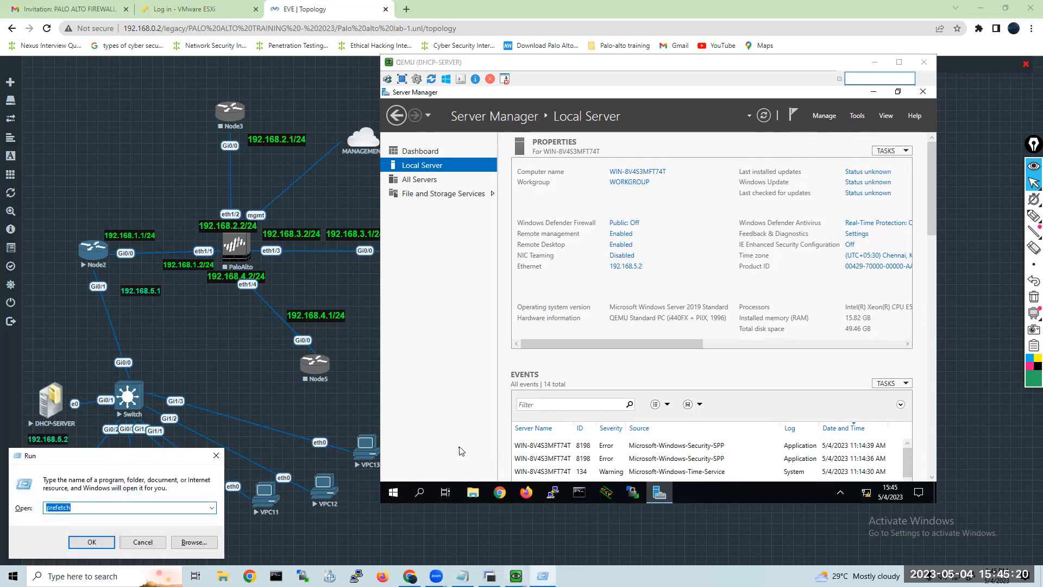
{"action": "key", "text": "Escape"}
Restart the server immediately by running shutdown -r -t 0 from its own Run dialog.
{"action": "left_click", "coordinate": [398, 493]}
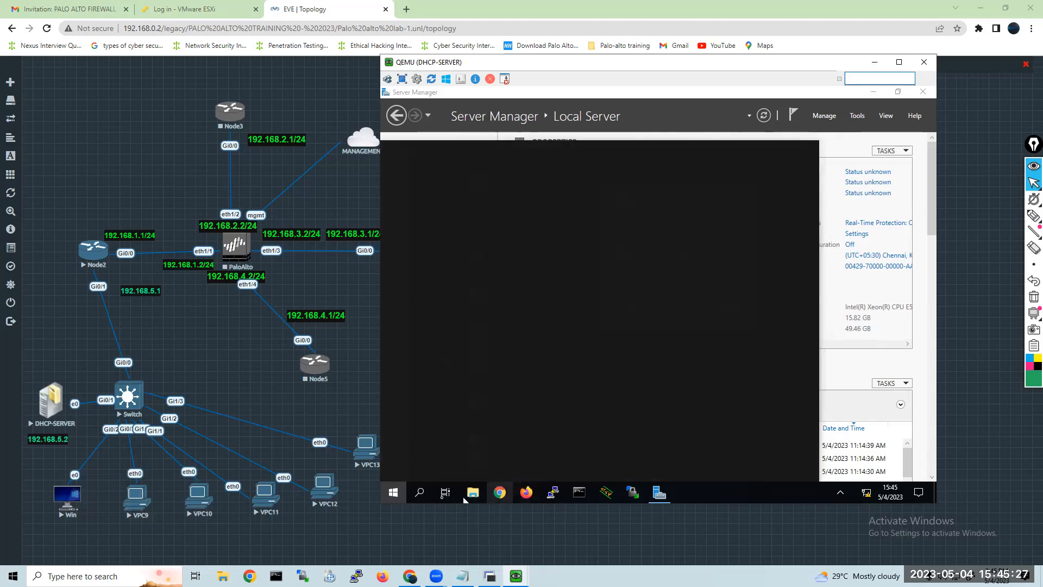
{"action": "left_click", "coordinate": [419, 491]}
{"action": "type", "text": "run"}
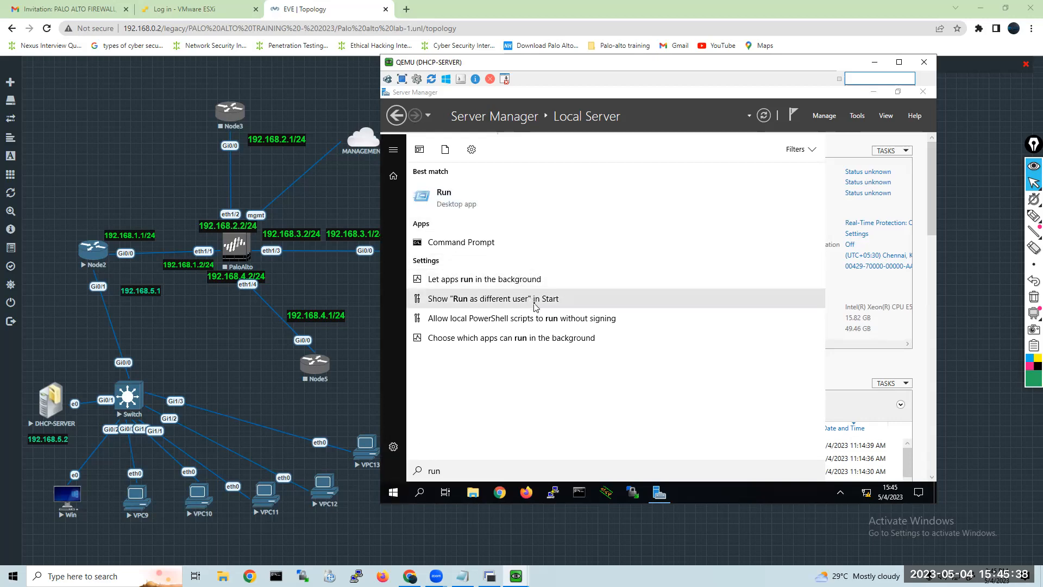
{"action": "key", "text": "Return"}
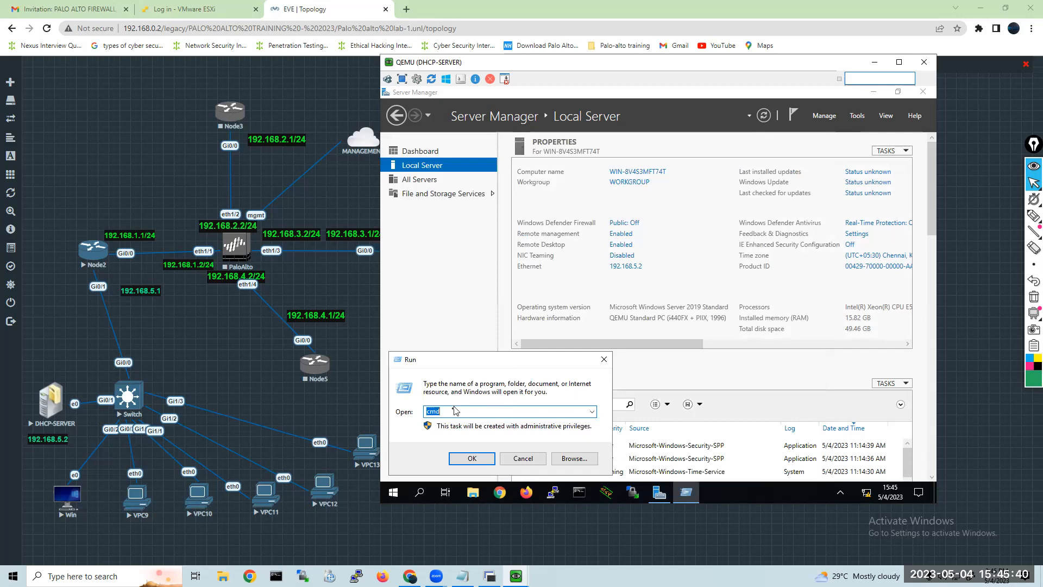
{"action": "key", "text": "BackSpace"}
{"action": "type", "text": "shutdown -r -t 0"}
{"action": "key", "text": "Return"}
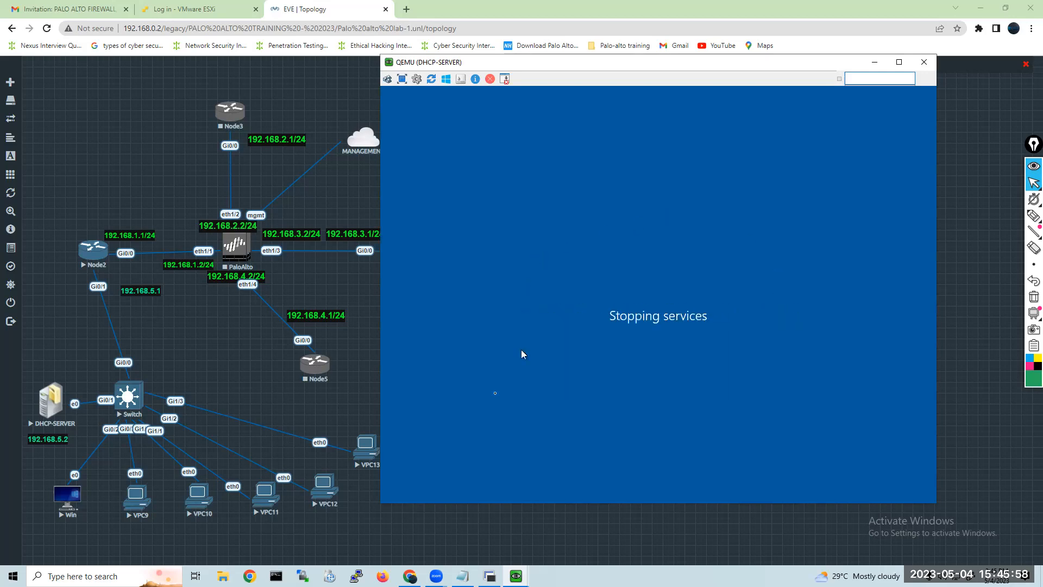
Add an empty line to the Notepad topic notes and start Windows Server from the server console's boot manager.
{"action": "left_click", "coordinate": [462, 575]}
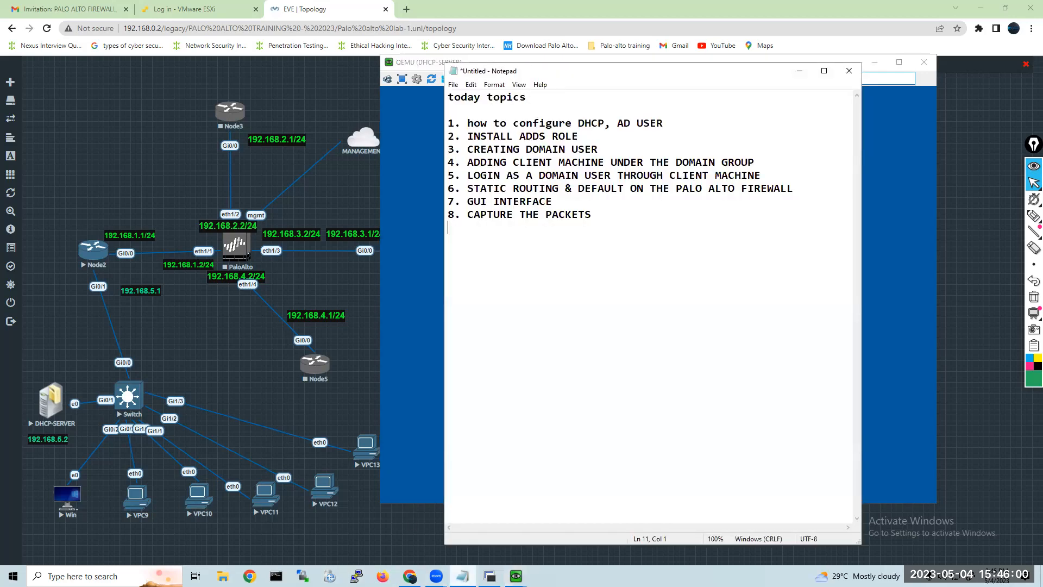
{"action": "key", "text": "Return"}
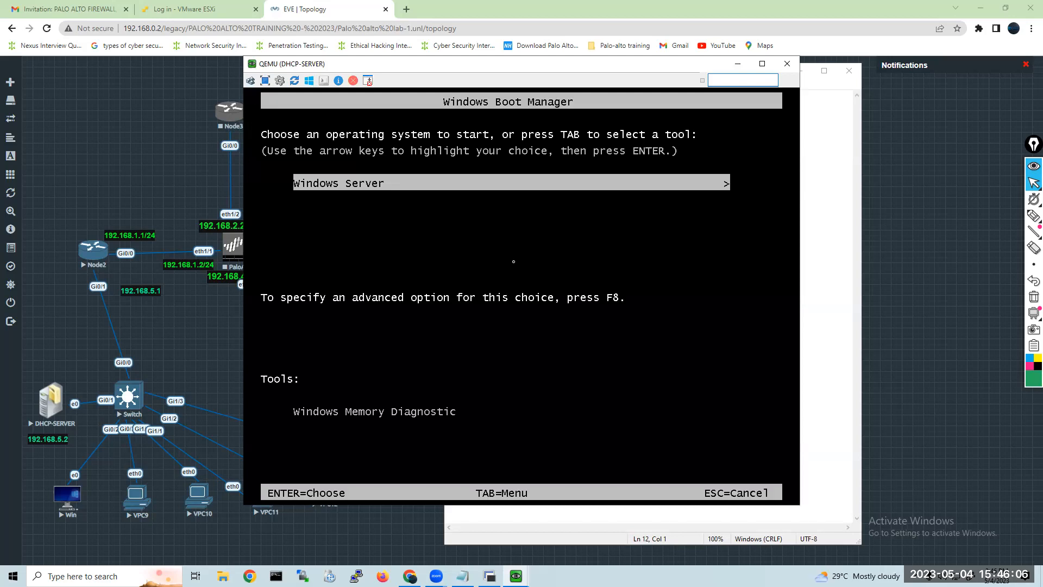
{"action": "left_click", "coordinate": [831, 269]}
{"action": "left_click", "coordinate": [347, 186]}
{"action": "key", "text": "Return"}
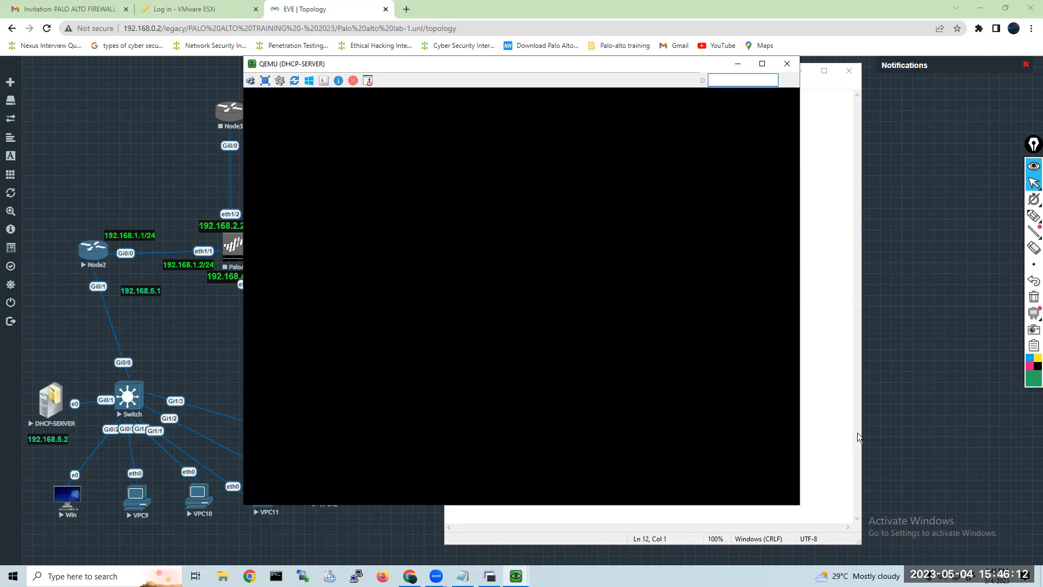
Add the heading "to restart" to the Notepad notes with the command "shutdown -r -t 0" below it.
{"action": "left_click", "coordinate": [841, 407]}
{"action": "type", "text": "to res"}
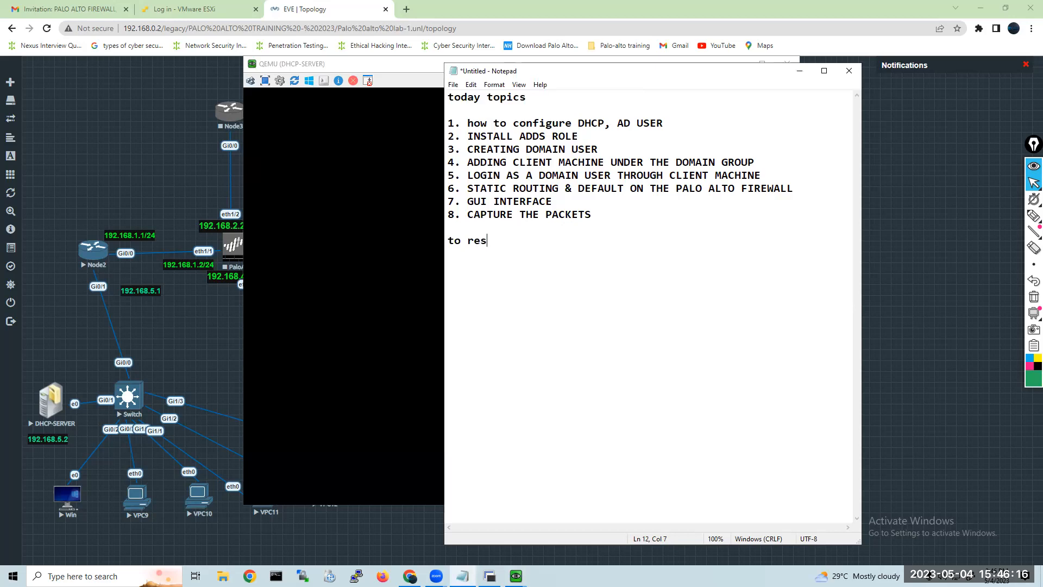
{"action": "type", "text": "tart"}
{"action": "key", "text": "Return"}
{"action": "type", "text": "shutdown -"}
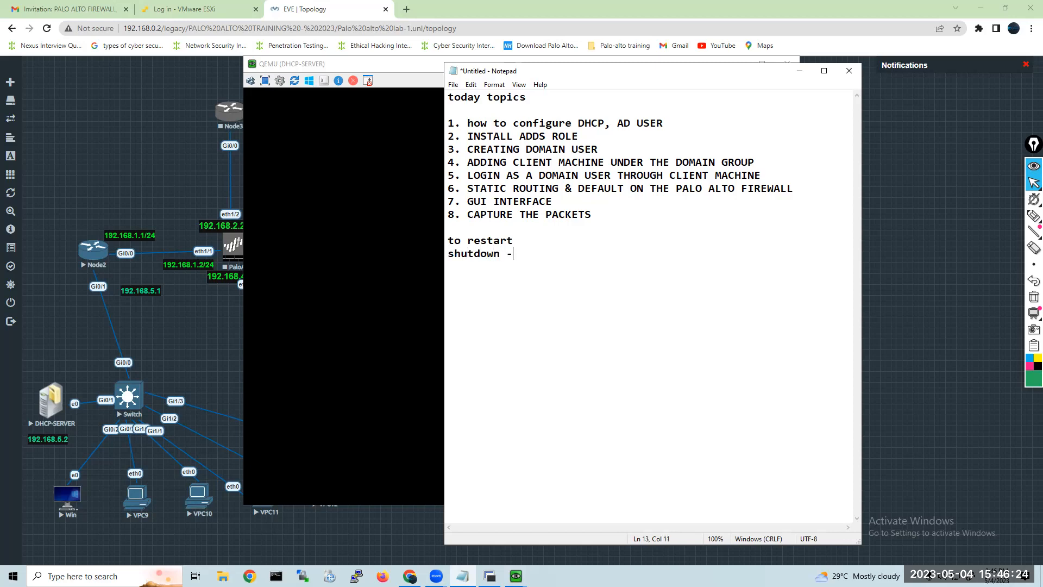
{"action": "type", "text": "r -t 0"}
Try the -s option in place of -r in the noted shutdown command.
{"action": "double_click", "coordinate": [545, 255]}
{"action": "left_click", "coordinate": [557, 254]}
{"action": "left_click_drag", "start_coordinate": [520, 254], "coordinate": [516, 253]}
{"action": "key", "text": "BackSpace"}
{"action": "type", "text": "s"}
{"action": "key", "text": "BackSpace"}
{"action": "type", "text": "r"}
Add the line "sysdm.cpl(system properties)" to the notes, one blank line below the shutdown command.
{"action": "left_click", "coordinate": [563, 257]}
{"action": "key", "text": "Return"}
{"action": "key", "text": "Return"}
{"action": "type", "text": "sydm"}
{"action": "key", "text": "BackSpace"}
{"action": "key", "text": "BackSpace"}
{"action": "type", "text": "sdm.cpl("}
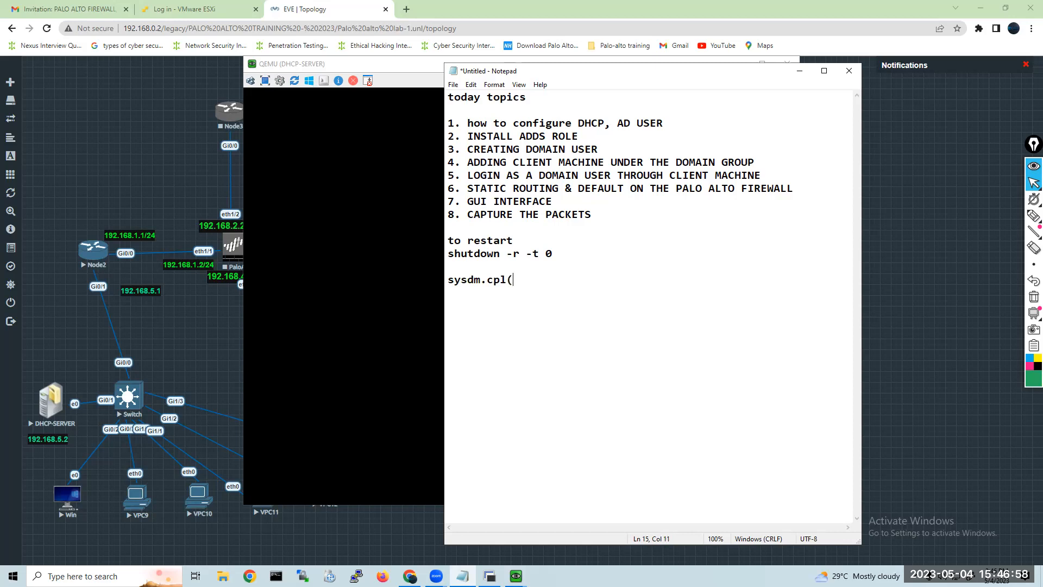
{"action": "type", "text": "system propert"}
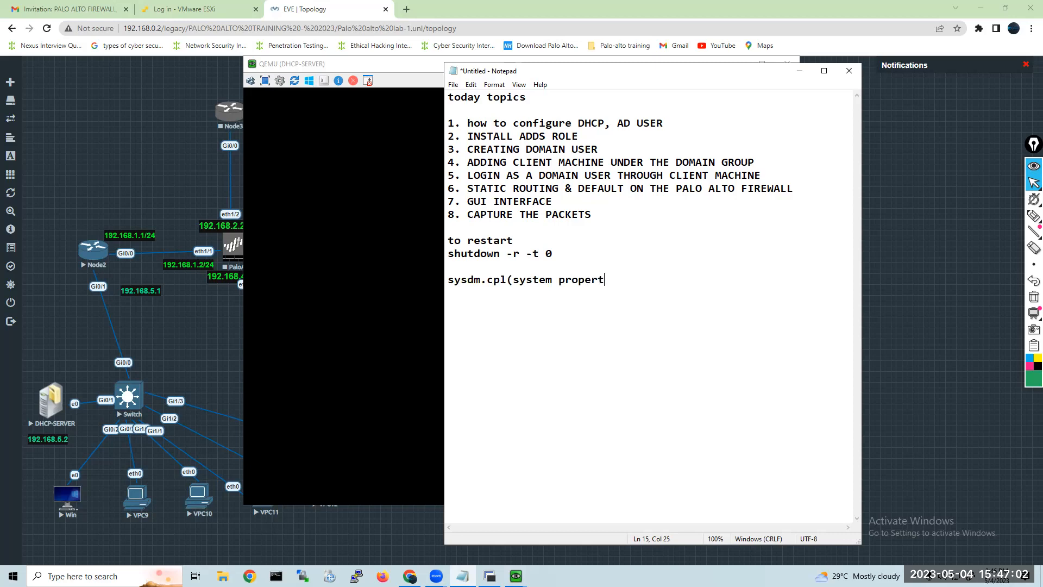
{"action": "type", "text": "ies)"}
Add the line "ncpa.cpl(network connections)" below the sysdm.cpl line in the Notepad notes.
{"action": "key", "text": "Return"}
{"action": "type", "text": "ncpa.cpl(net"}
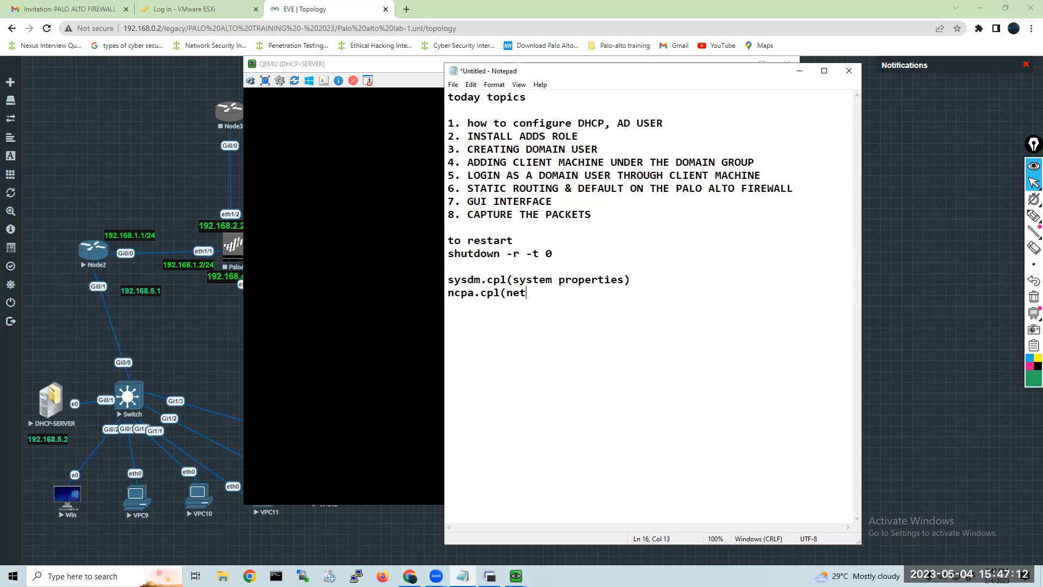
{"action": "type", "text": "work connections)"}
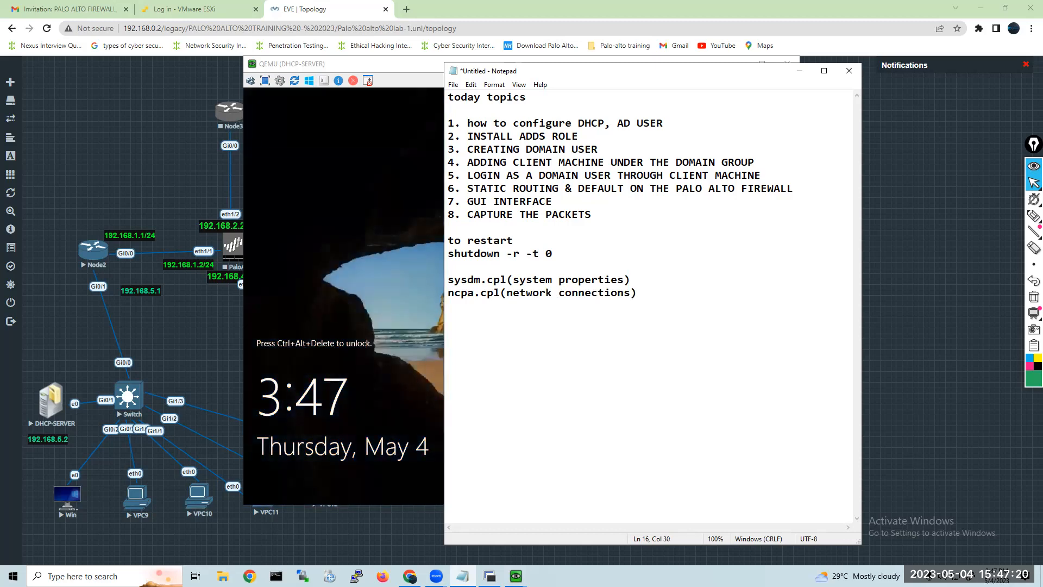
Add the lines "Firewall.cpl" and "cmd" below the ncpa.cpl entry in the notes.
{"action": "key", "text": "Return"}
{"action": "type", "text": "Firewall.cpl"}
{"action": "key", "text": "Return"}
{"action": "type", "text": "cmd"}
{"action": "key", "text": "Return"}
Insert the line "Winnkey+R" directly above the sysdm.cpl entry, separated from the shutdown command by a blank line.
{"action": "type", "text": "Winnkey"}
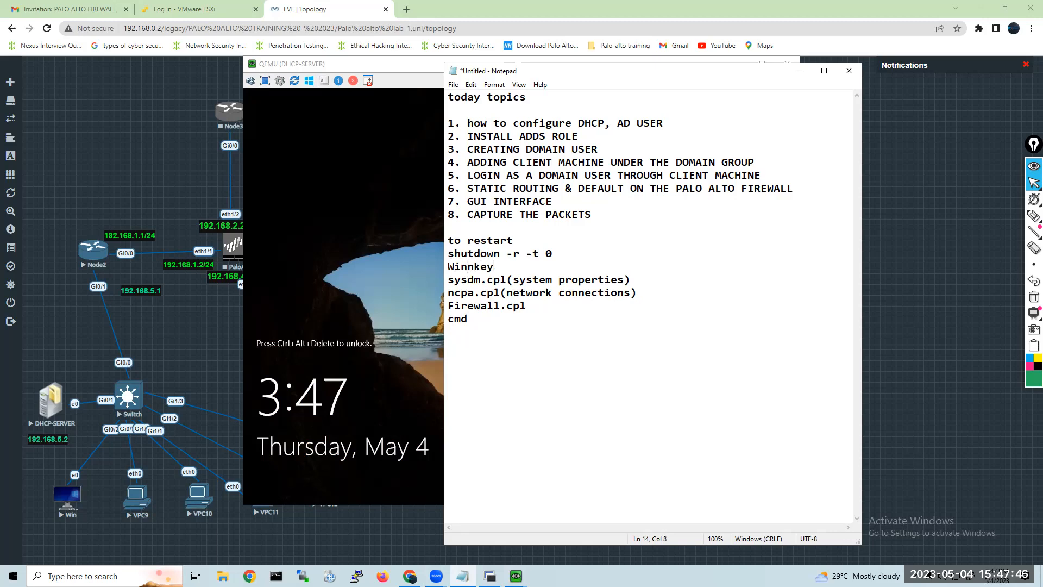
{"action": "type", "text": "+R"}
{"action": "left_click", "coordinate": [451, 267]}
{"action": "key", "text": "Return"}
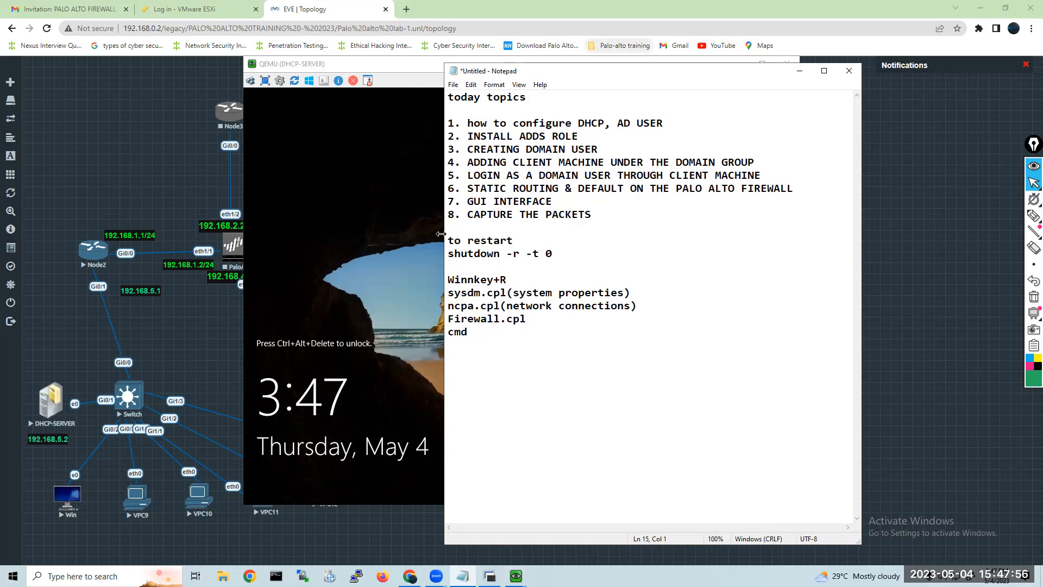
Append "(Shortcut cmds)" to the Winnkey+R line and insert a blank line below it.
{"action": "left_click", "coordinate": [521, 279]}
{"action": "type", "text": "(Shortcut cmds)"}
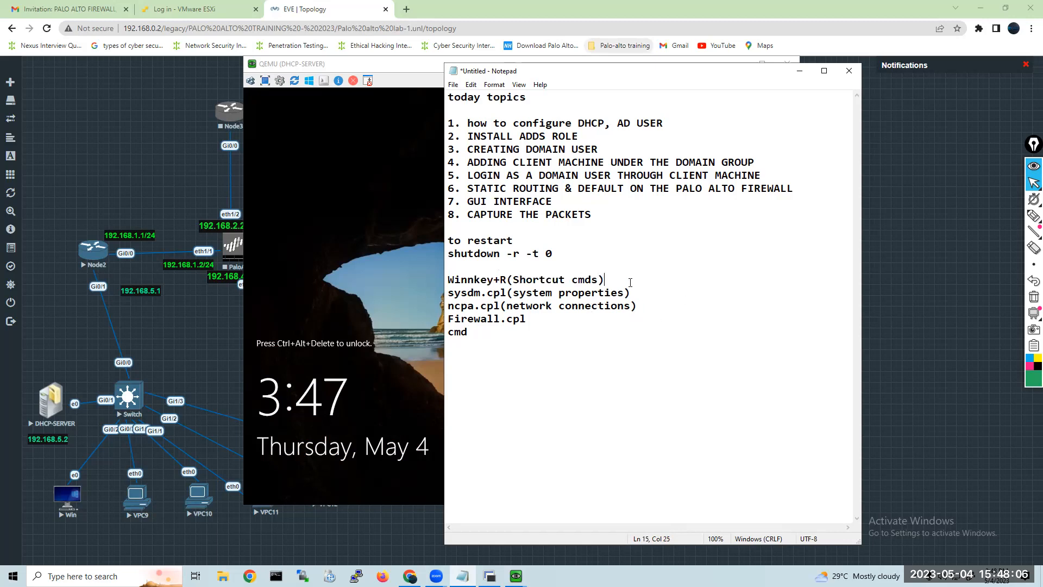
{"action": "key", "text": "Return"}
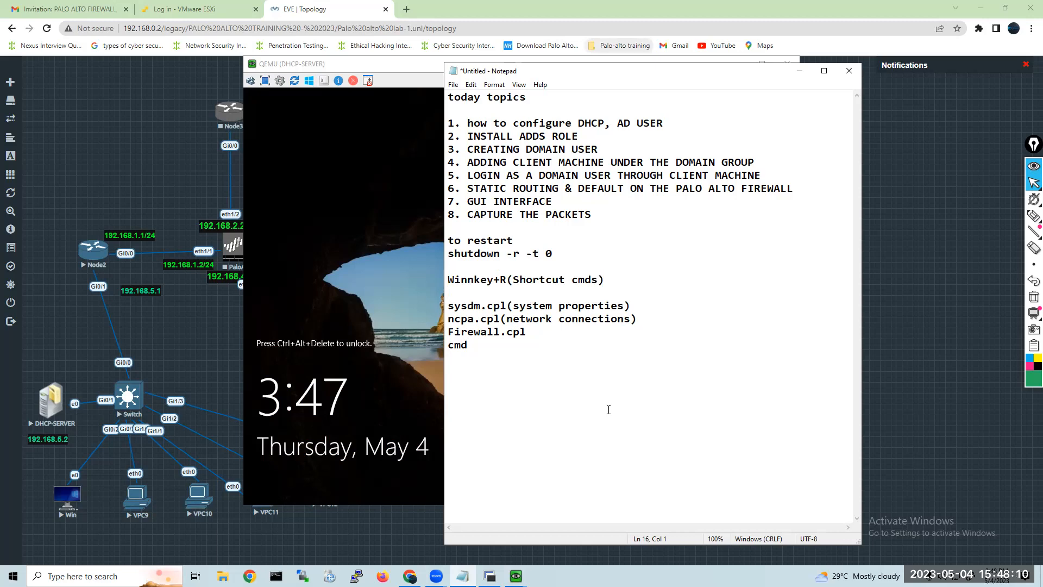
Add "mstsc" below the cmd entry at the end of the notes and minimize Notepad.
{"action": "left_click", "coordinate": [498, 352]}
{"action": "type", "text": "mstsc"}
{"action": "key", "text": "Return"}
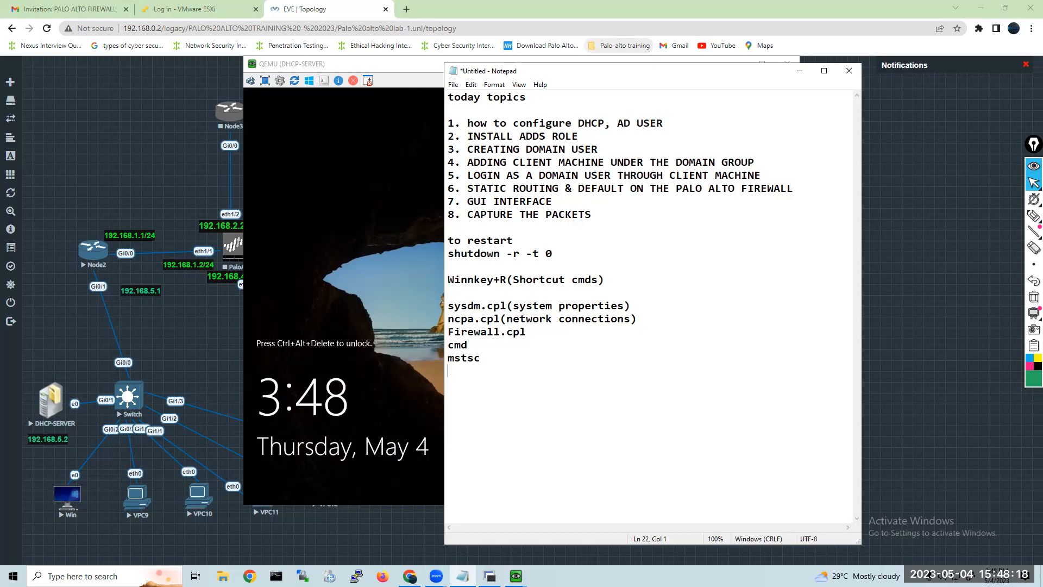
{"action": "left_click", "coordinate": [800, 70]}
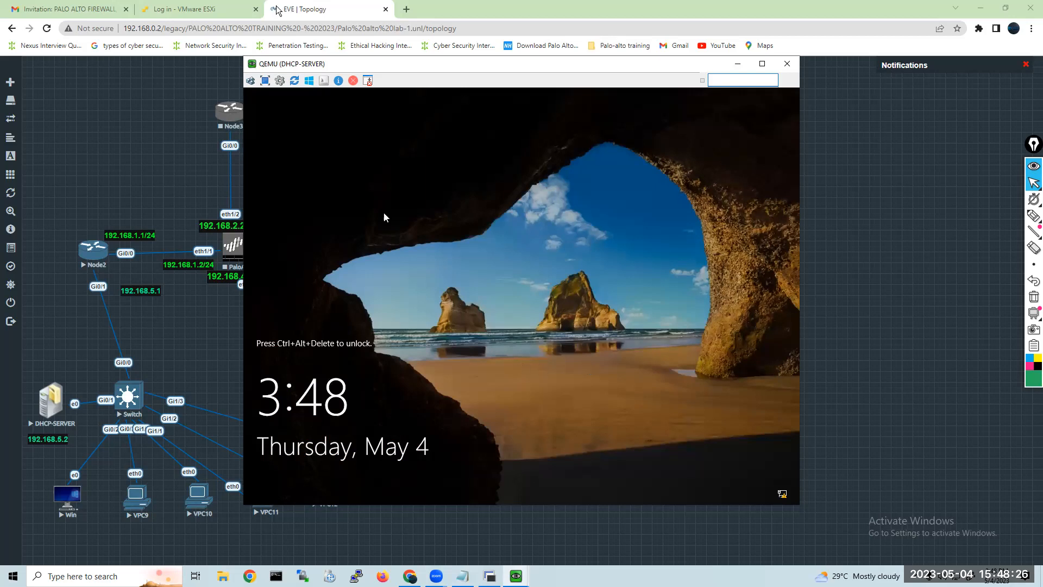
Unlock the DHCP-SERVER console by entering the Administrator password, and move its window clear of the lab topology.
{"action": "left_click", "coordinate": [250, 81]}
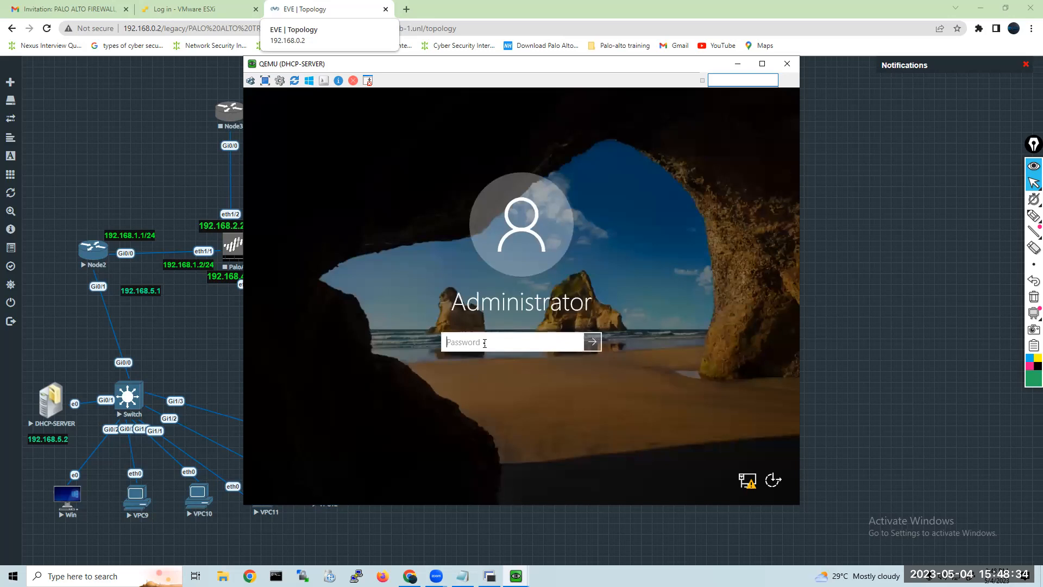
{"action": "type", "text": "••••••••"}
{"action": "key", "text": "Return"}
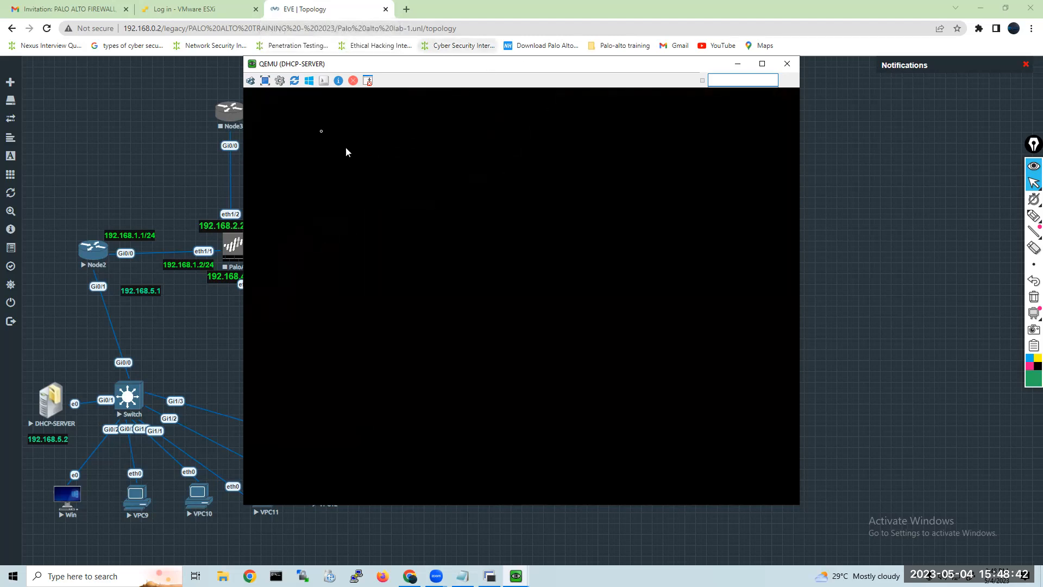
{"action": "left_click_drag", "start_coordinate": [308, 70], "coordinate": [521, 75]}
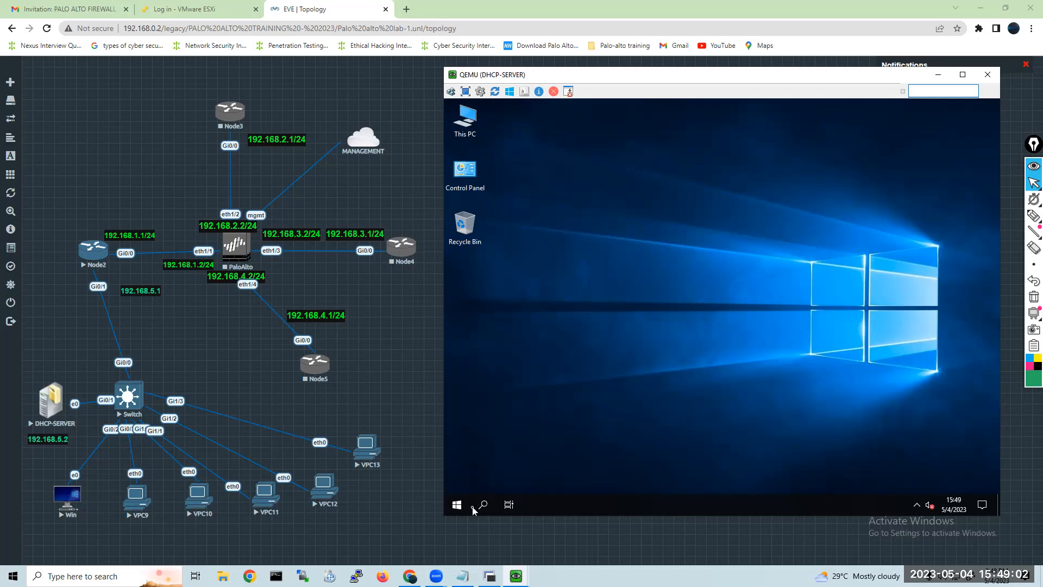
{"action": "key", "text": "super"}
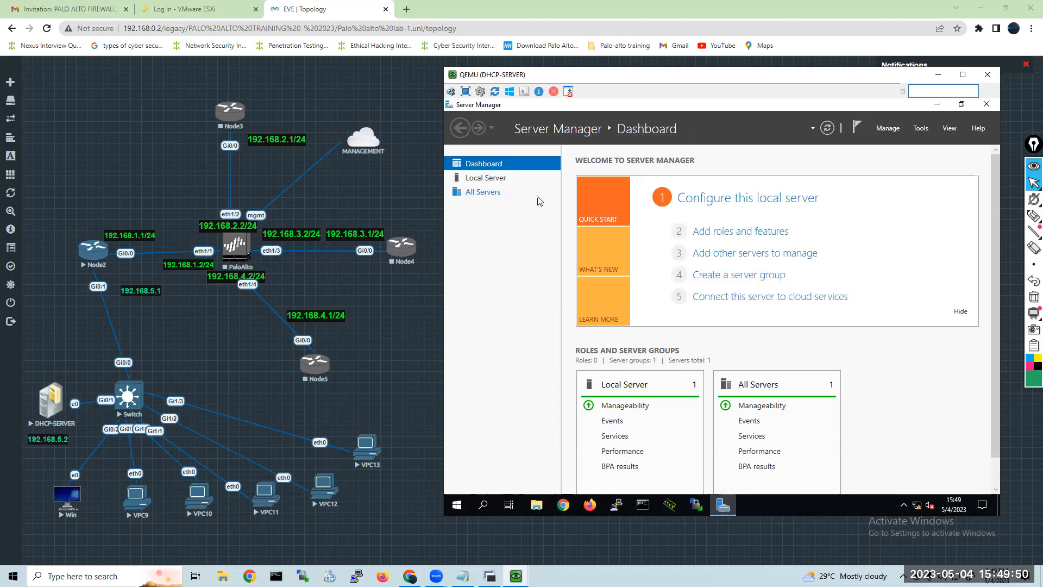
{"action": "left_click", "coordinate": [457, 507]}
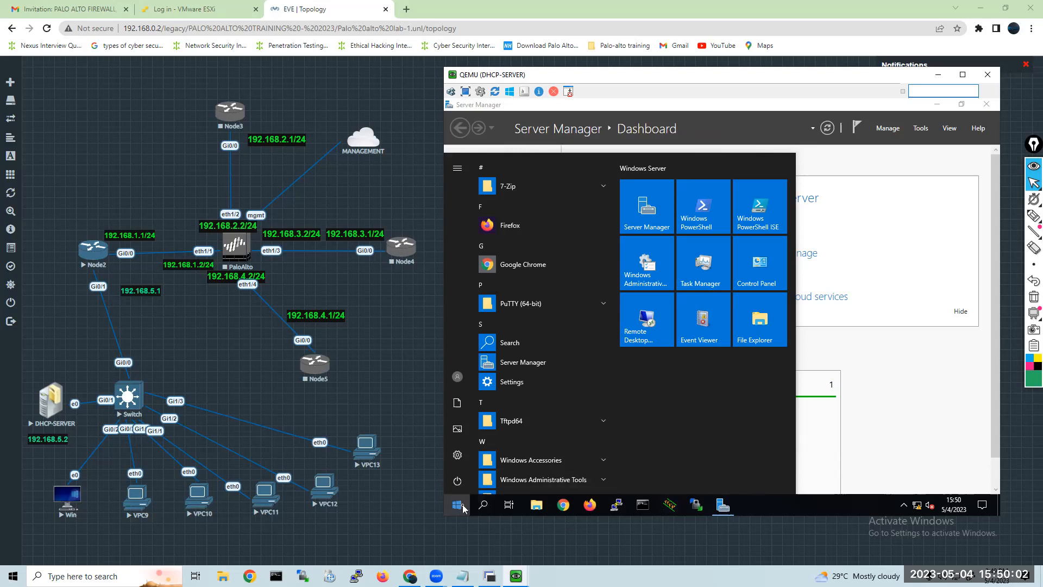
{"action": "left_click", "coordinate": [458, 506]}
{"action": "left_click", "coordinate": [457, 508]}
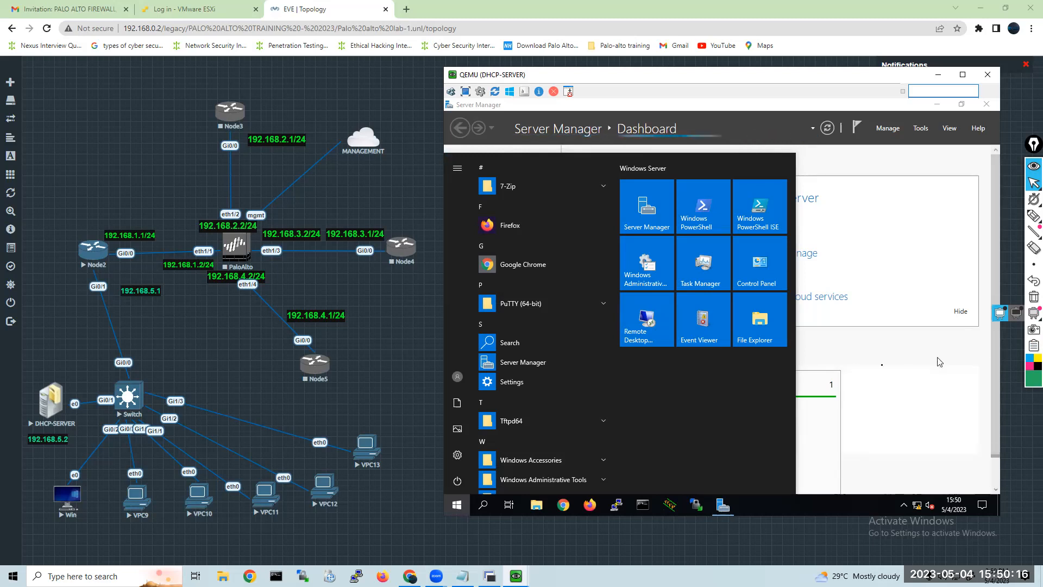
{"action": "left_click", "coordinate": [863, 236]}
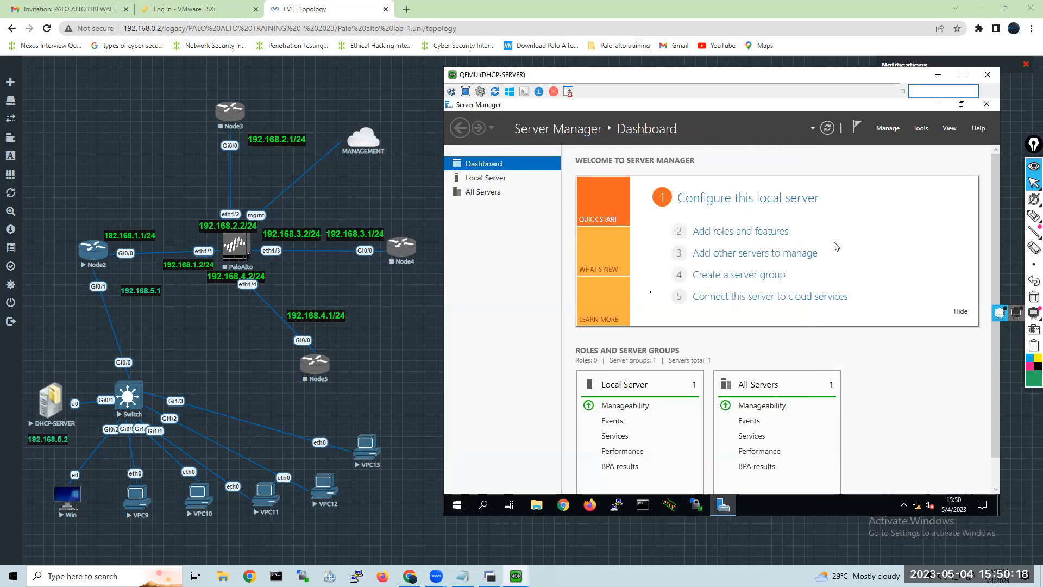
Review the Local Server properties in Server Manager, including computer name, firewall, Ethernet address and time zone.
{"action": "left_click", "coordinate": [491, 180]}
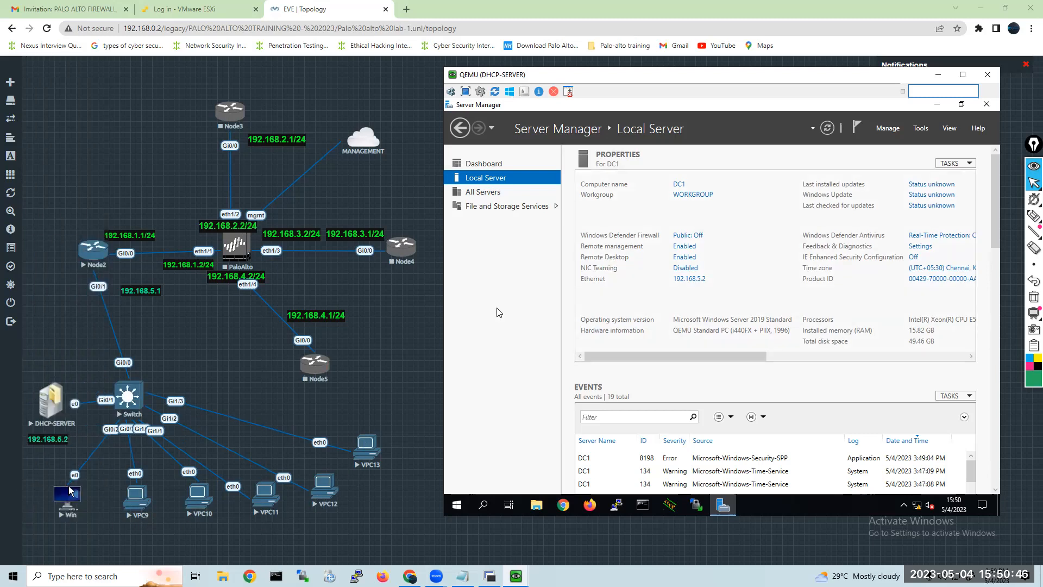
{"action": "mouse_move", "coordinate": [34, 509]}
{"action": "mouse_move", "coordinate": [463, 576]}
{"action": "left_click", "coordinate": [478, 169]}
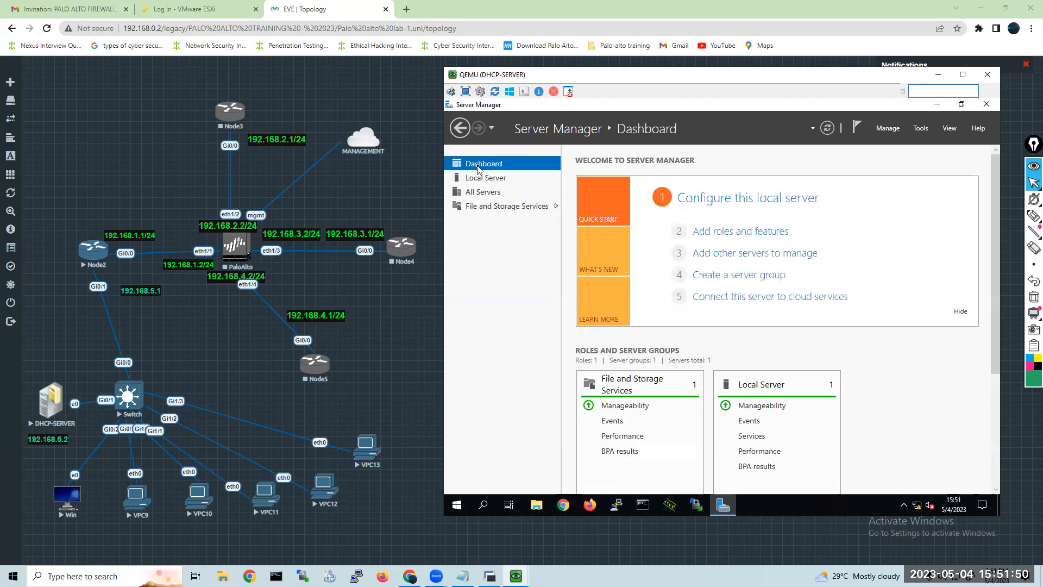
{"action": "left_click", "coordinate": [718, 239]}
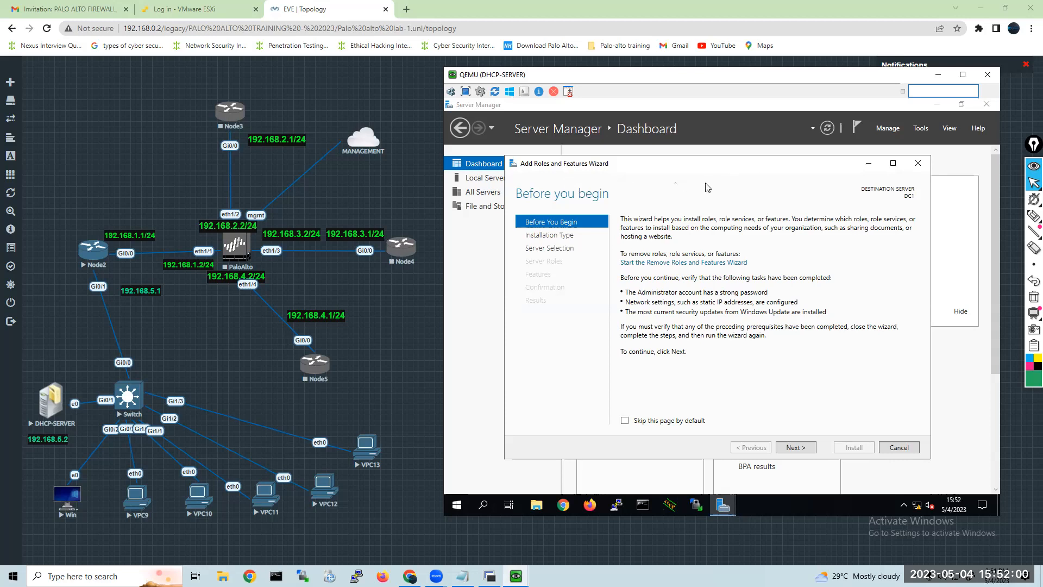
{"action": "left_click", "coordinate": [918, 165]}
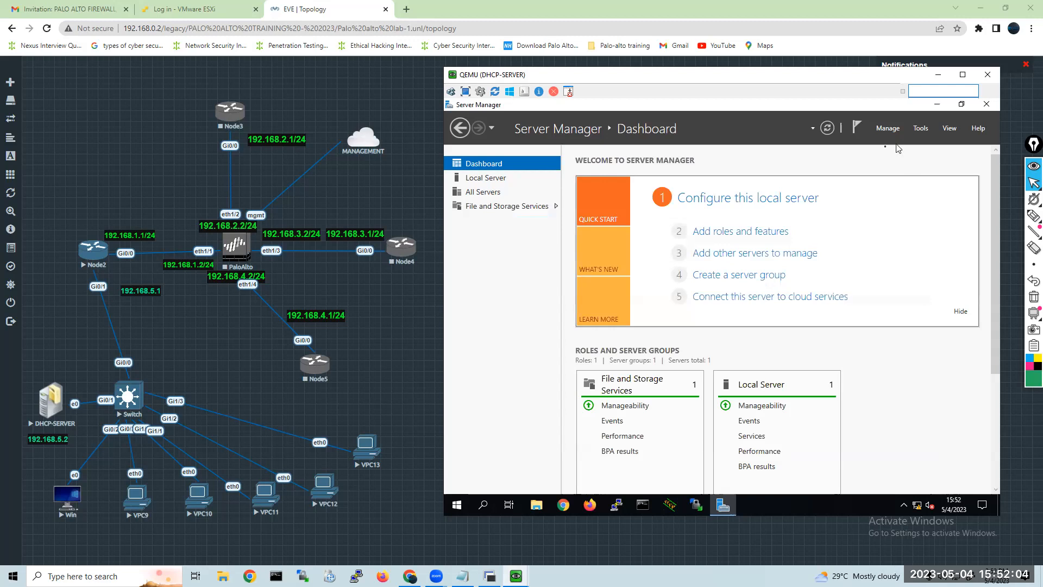
{"action": "left_click", "coordinate": [892, 128]}
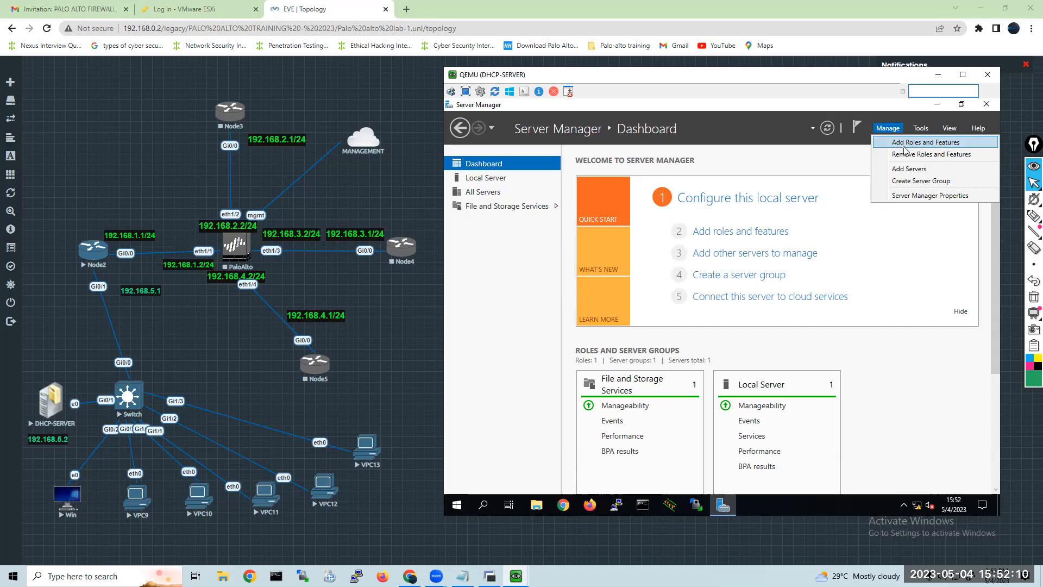
{"action": "left_click", "coordinate": [808, 170]}
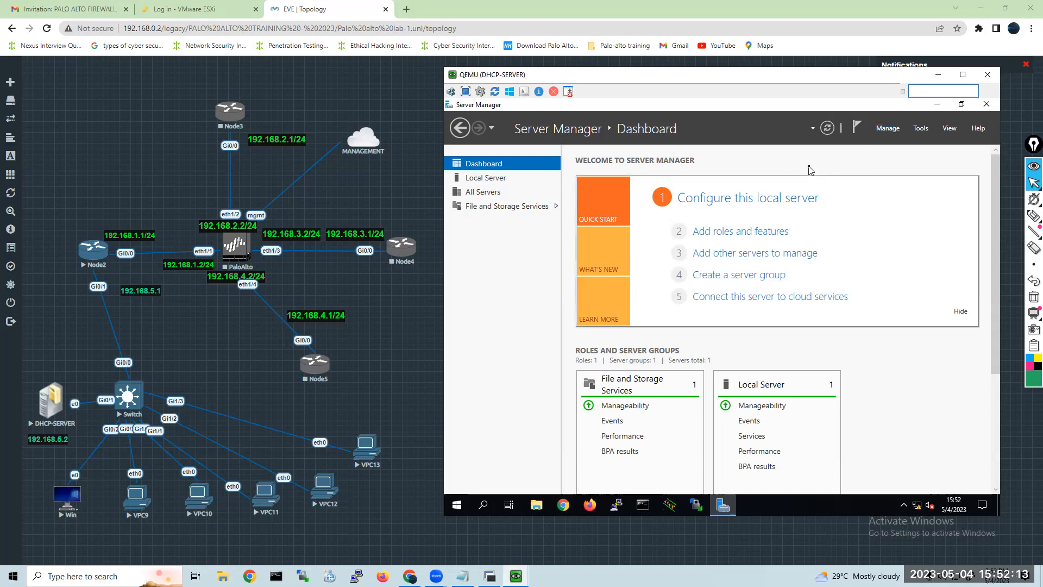
{"action": "left_click", "coordinate": [917, 131]}
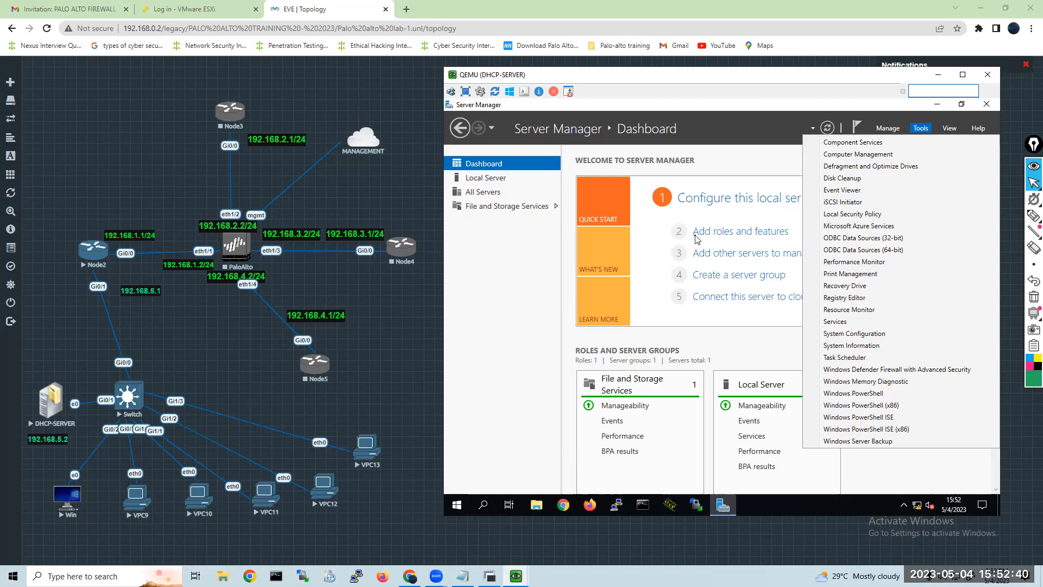
{"action": "left_click", "coordinate": [498, 184]}
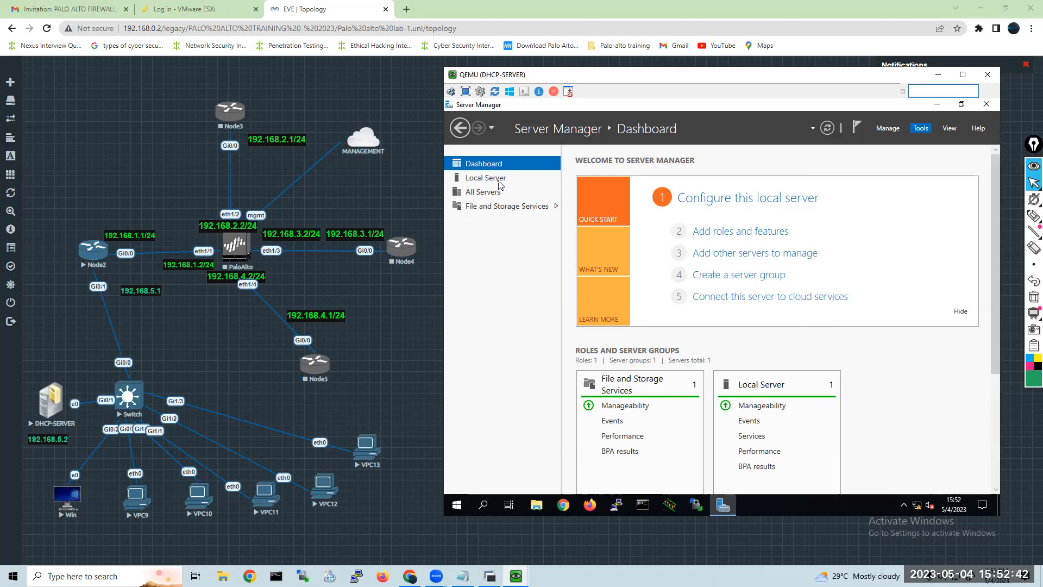
Start adding roles and features from Local Server, skipping the introduction page by default, with role-based installation on server DC1.
{"action": "left_click", "coordinate": [499, 184]}
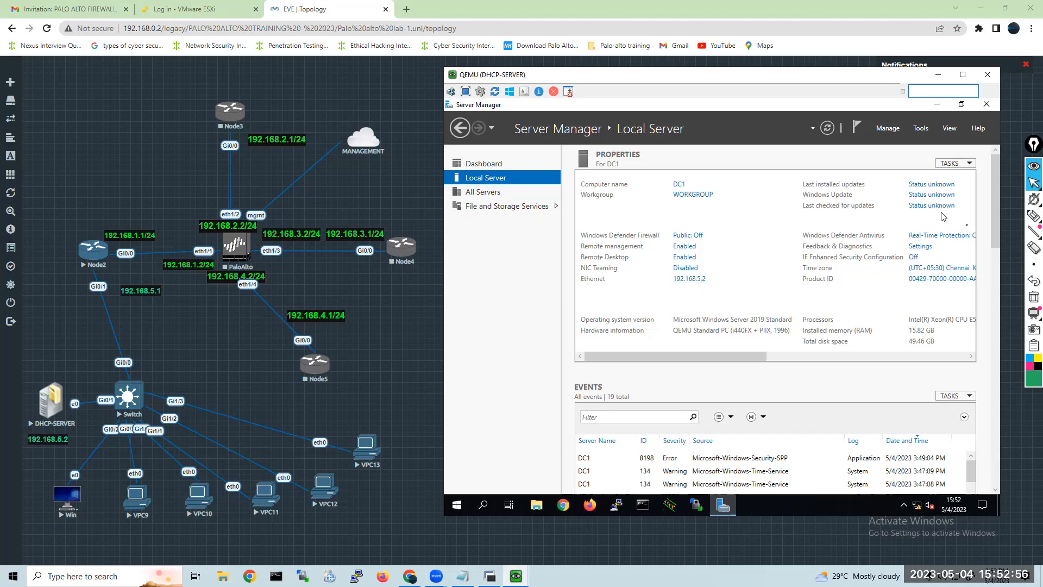
{"action": "left_click", "coordinate": [888, 134]}
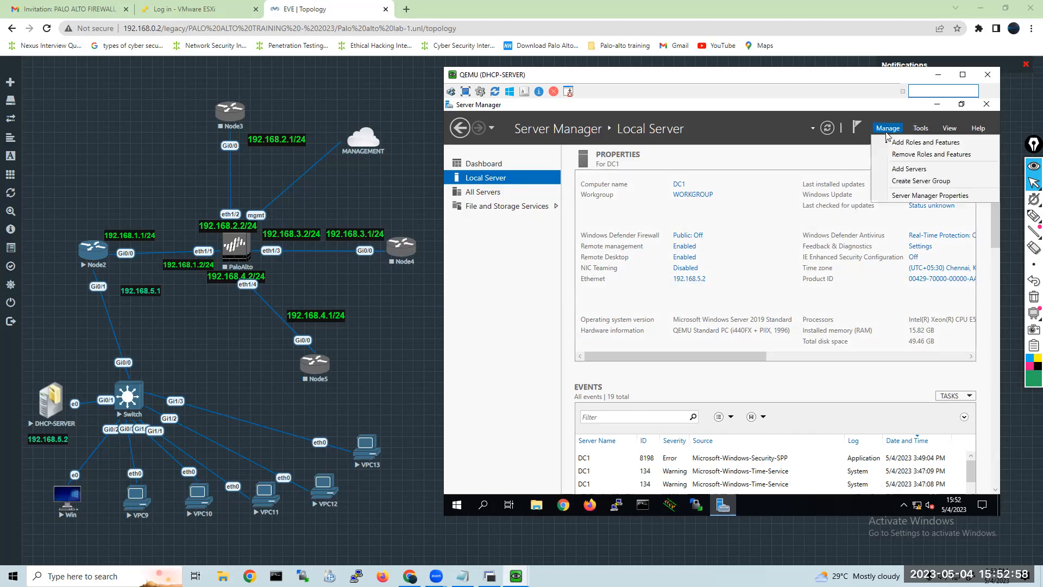
{"action": "left_click", "coordinate": [922, 143]}
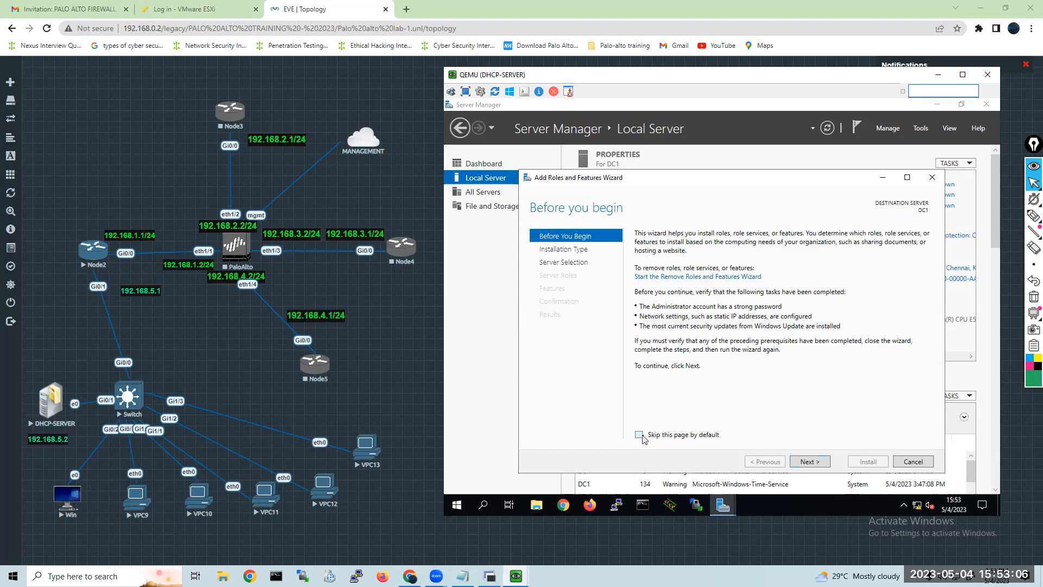
{"action": "left_click", "coordinate": [806, 462]}
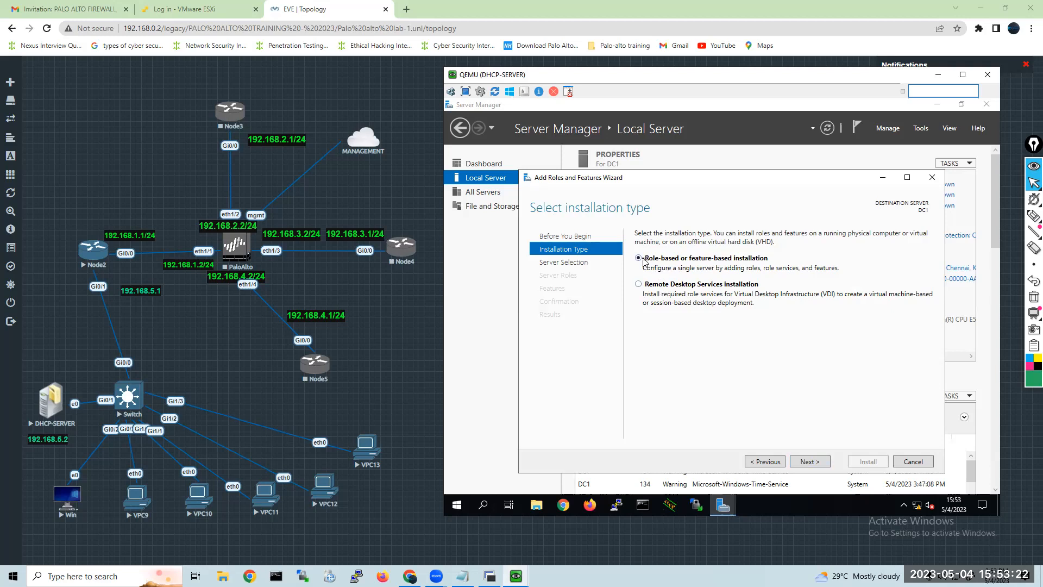
{"action": "left_click", "coordinate": [804, 463]}
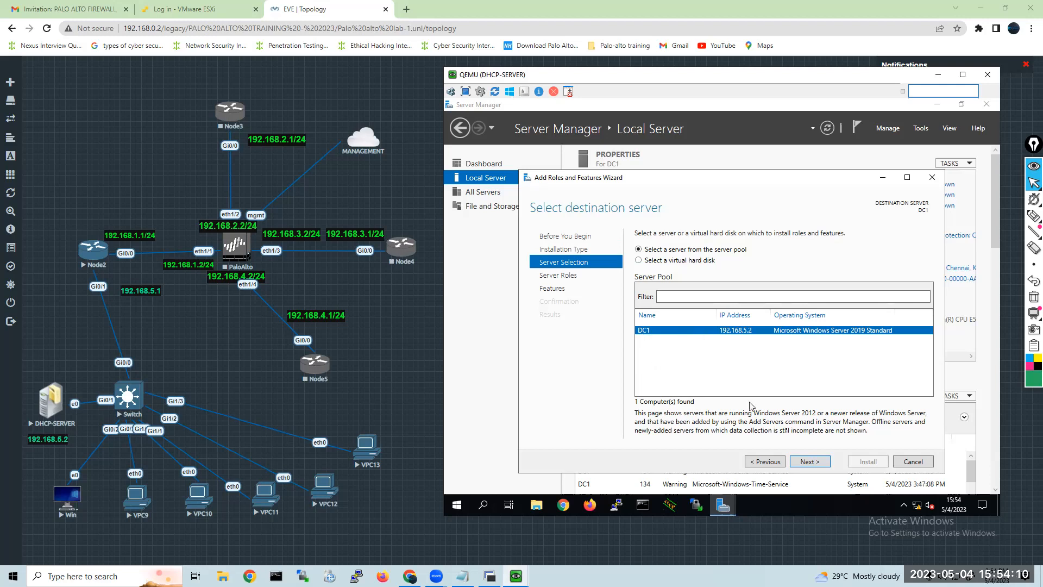
{"action": "left_click", "coordinate": [804, 465]}
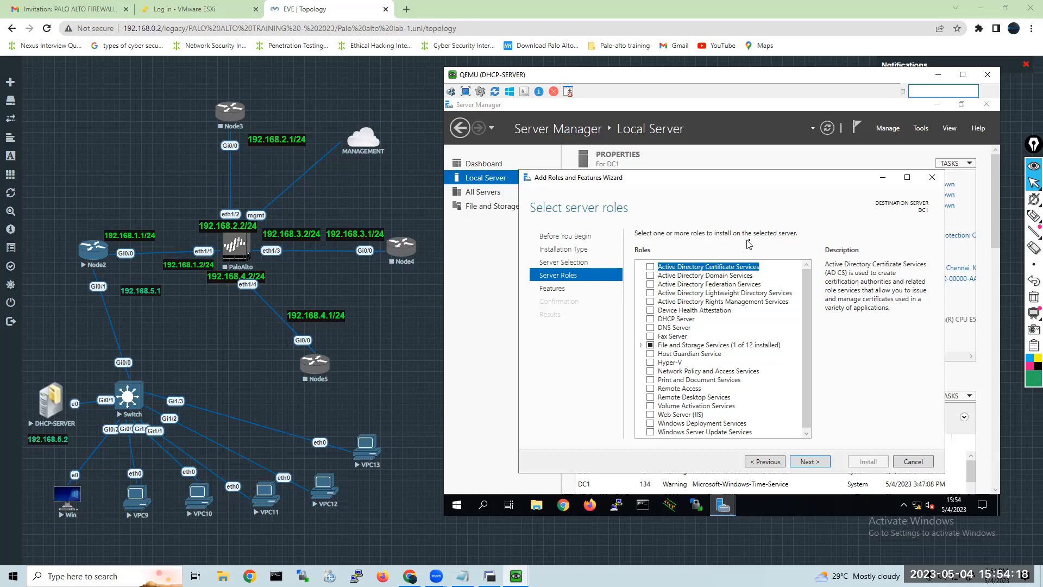
Select the Active Directory Domain Services role with its required features and management tools, and proceed to feature selection.
{"action": "left_click", "coordinate": [654, 277]}
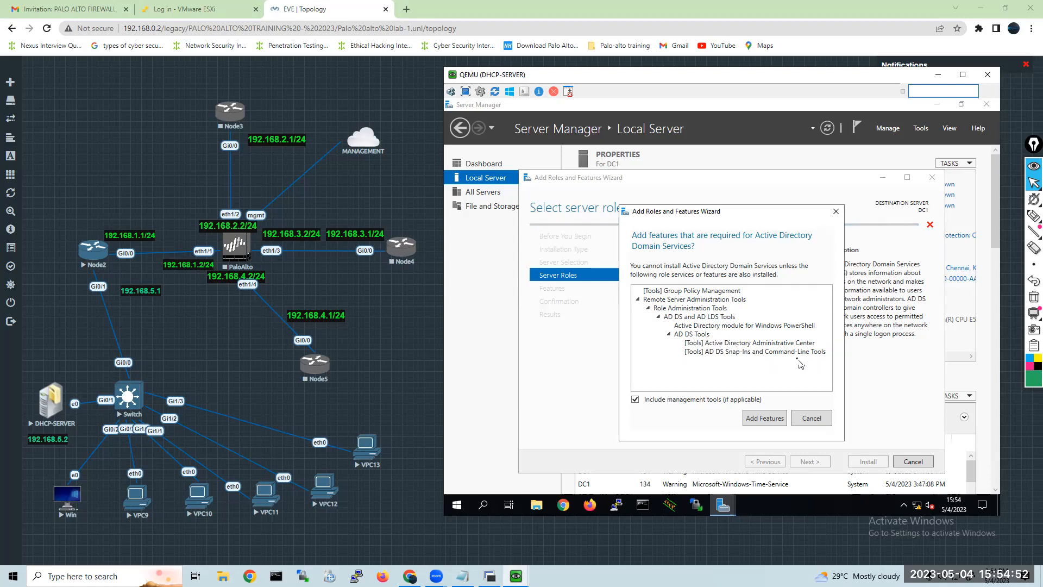
{"action": "left_click", "coordinate": [774, 418]}
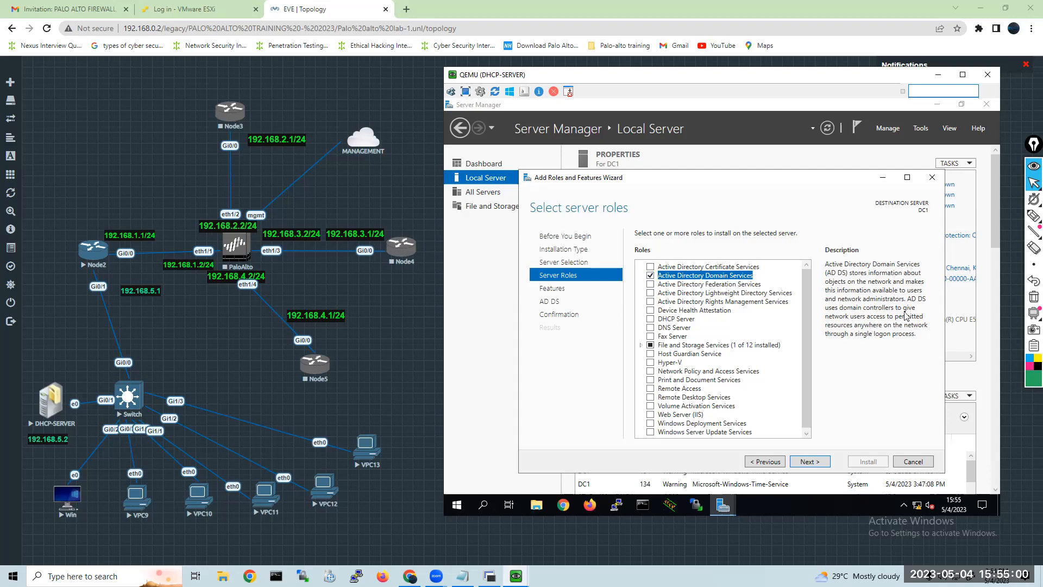
{"action": "left_click", "coordinate": [809, 462]}
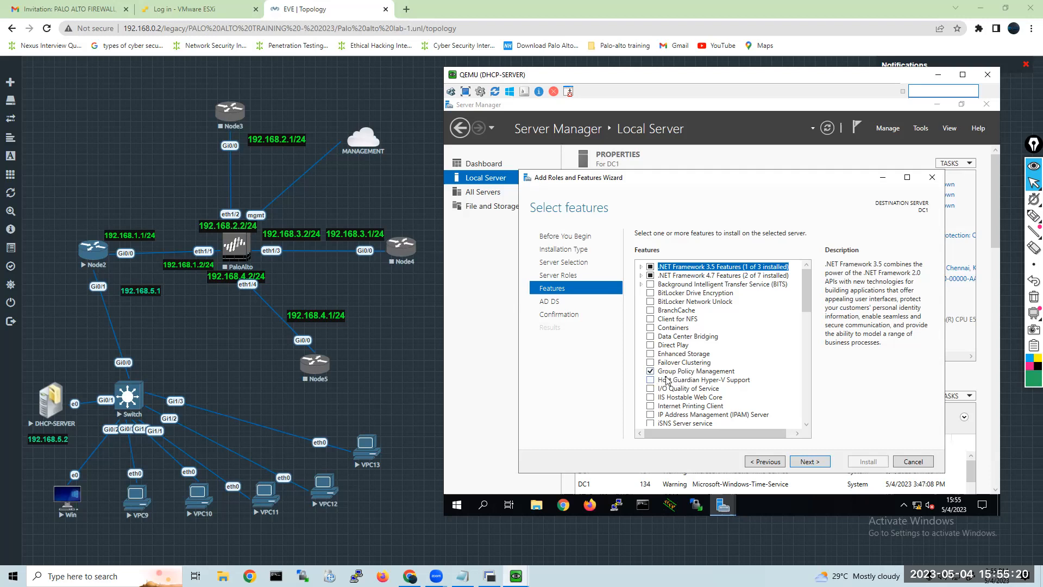
Look through the list of installable features and return to the server role selection.
{"action": "left_click_drag", "start_coordinate": [806, 302], "coordinate": [841, 374]}
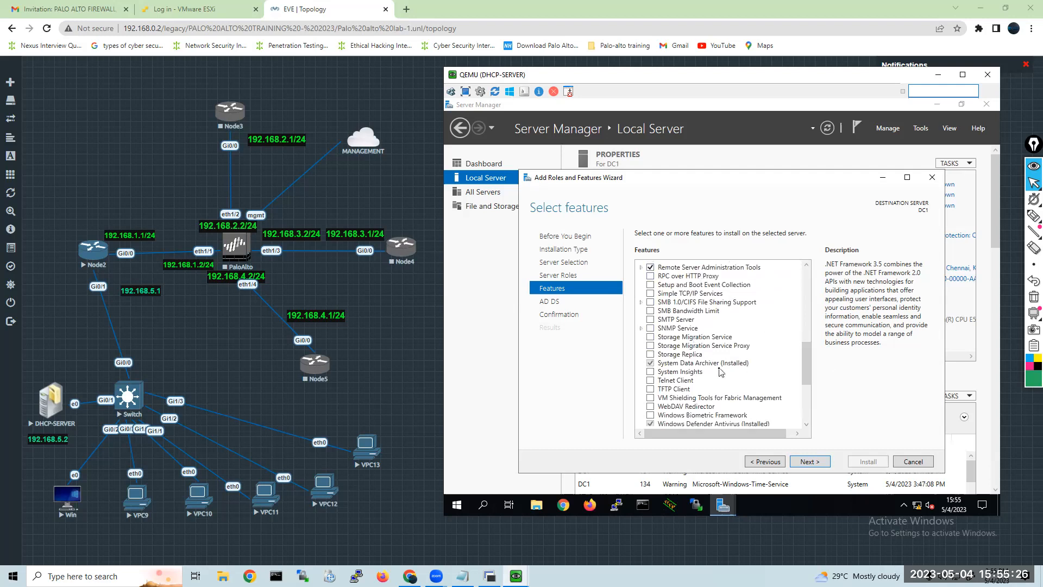
{"action": "left_click_drag", "start_coordinate": [807, 365], "coordinate": [832, 298]}
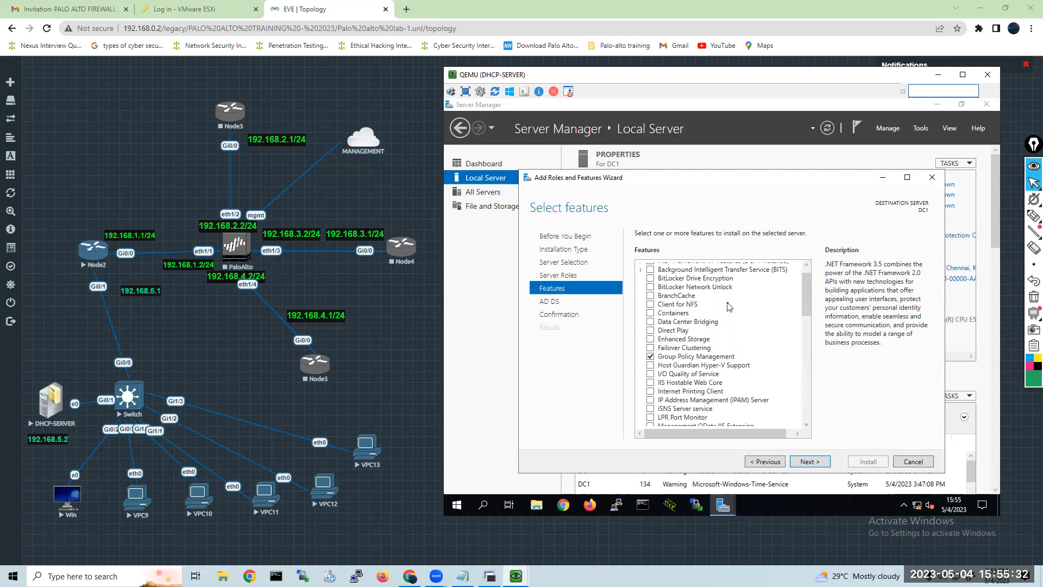
{"action": "left_click", "coordinate": [754, 467]}
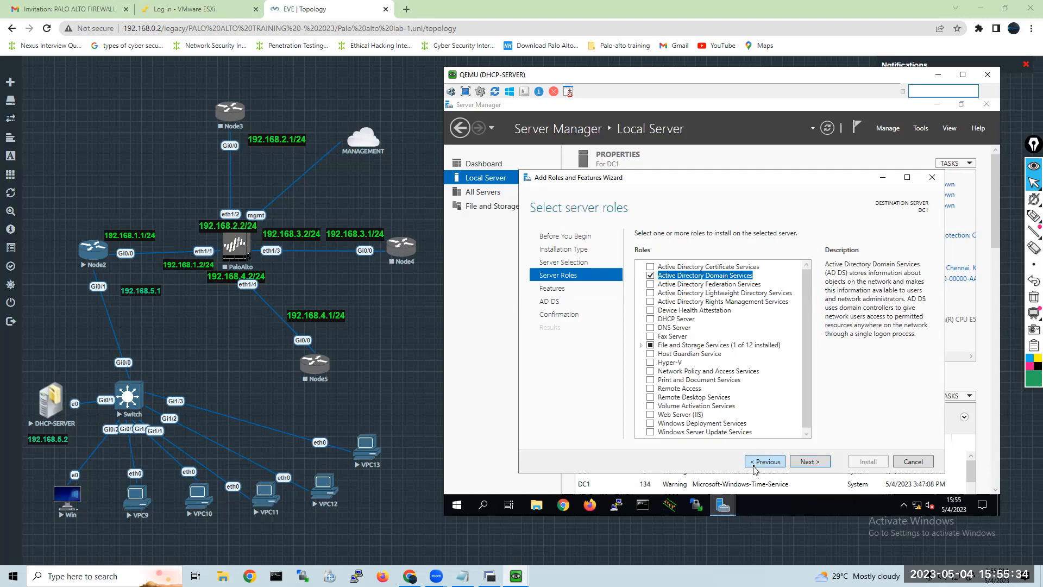
Select the DHCP Server role for installation on DC1, including its required DHCP Server Tools.
{"action": "scroll", "coordinate": [808, 282], "scroll_direction": "down", "scroll_amount": 1}
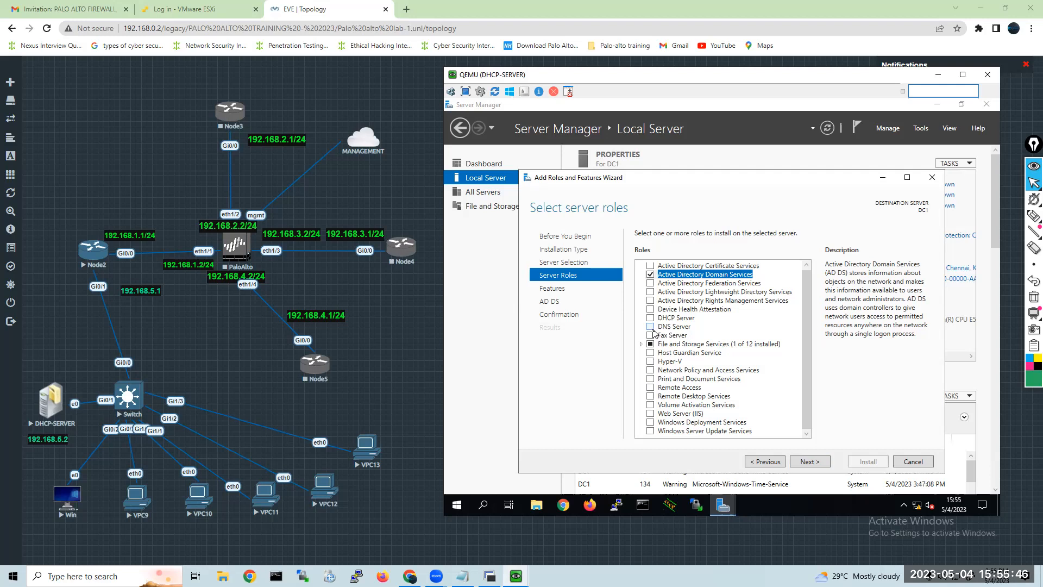
{"action": "left_click", "coordinate": [805, 466]}
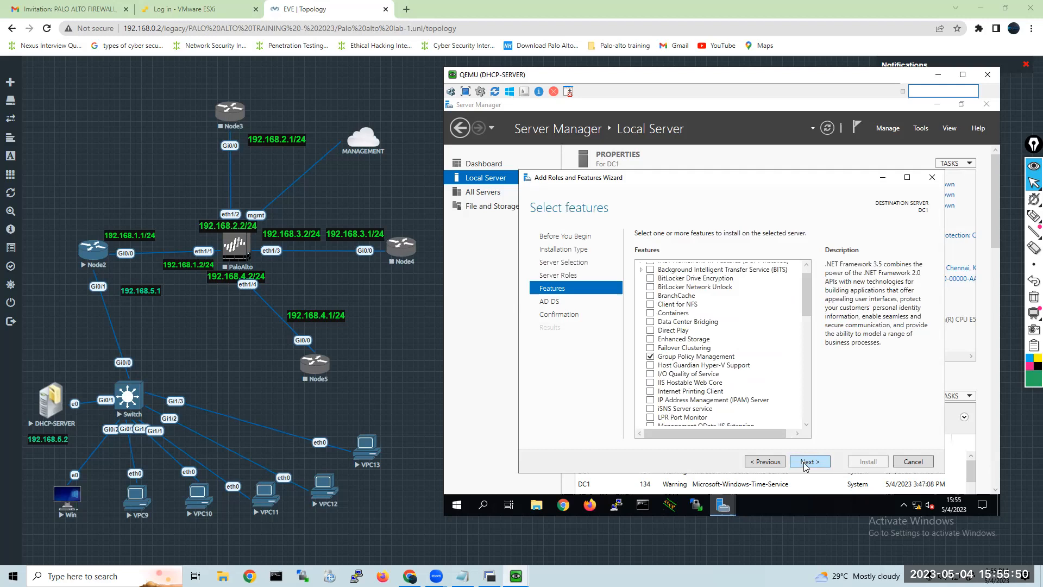
{"action": "left_click", "coordinate": [767, 466]}
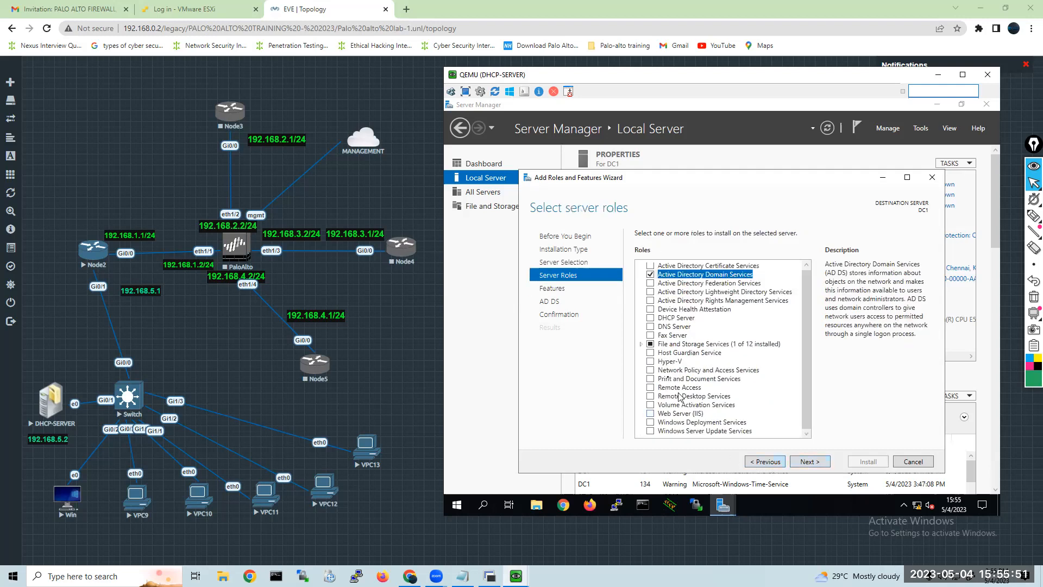
{"action": "left_click", "coordinate": [650, 318]}
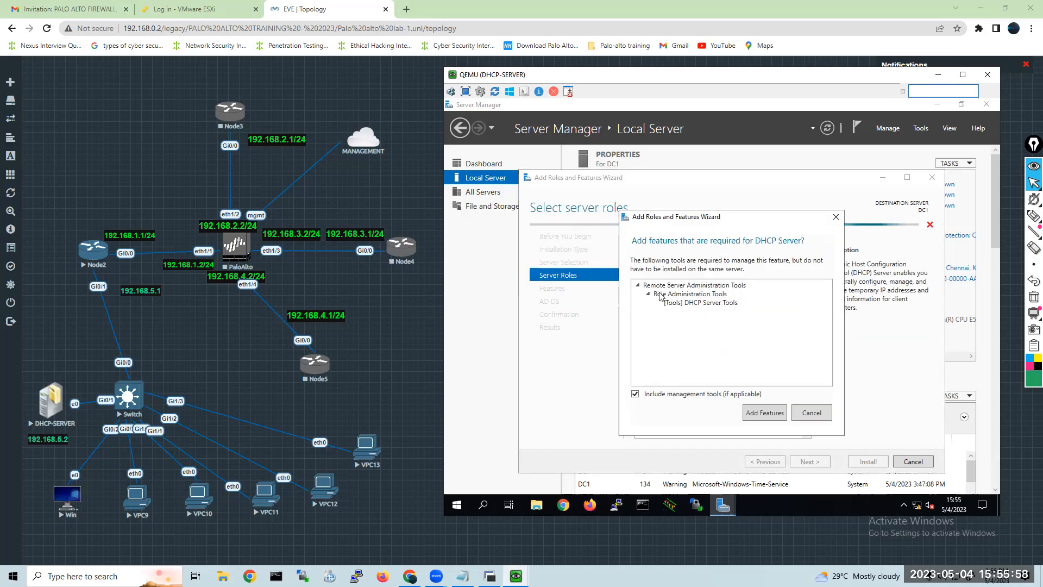
{"action": "left_click", "coordinate": [763, 417]}
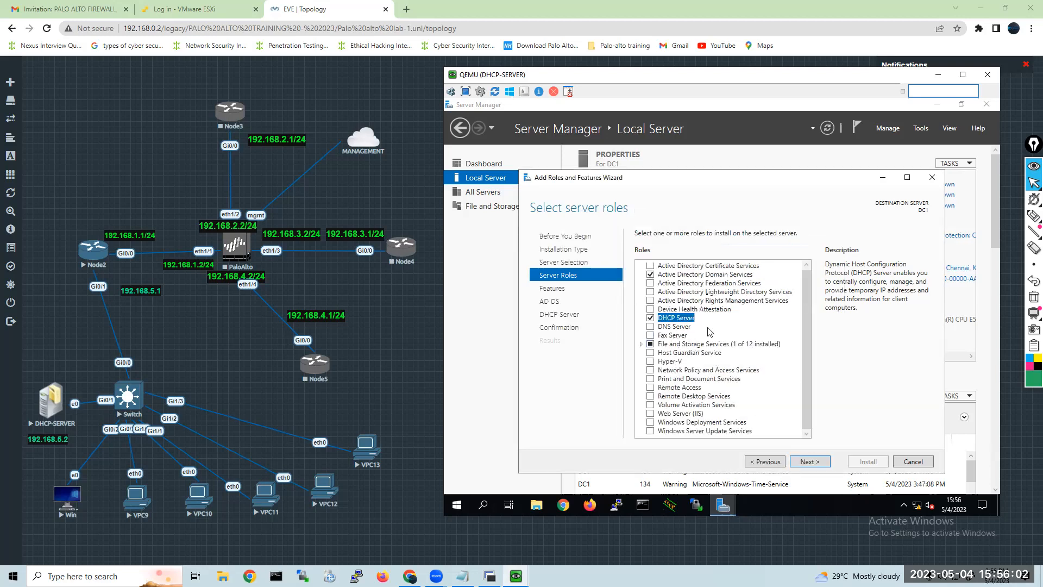
{"action": "left_click", "coordinate": [812, 463]}
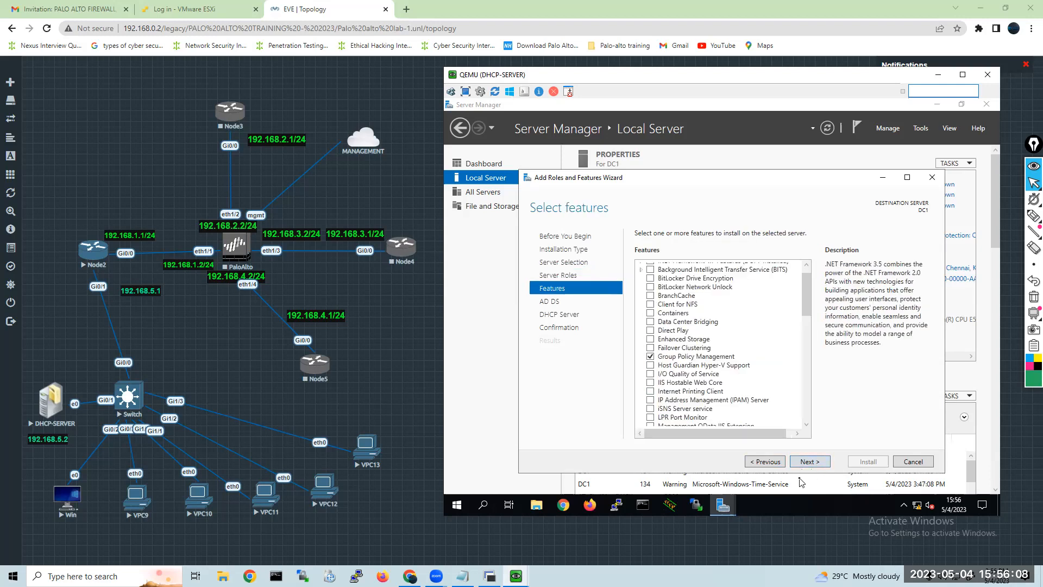
{"action": "left_click", "coordinate": [765, 461]}
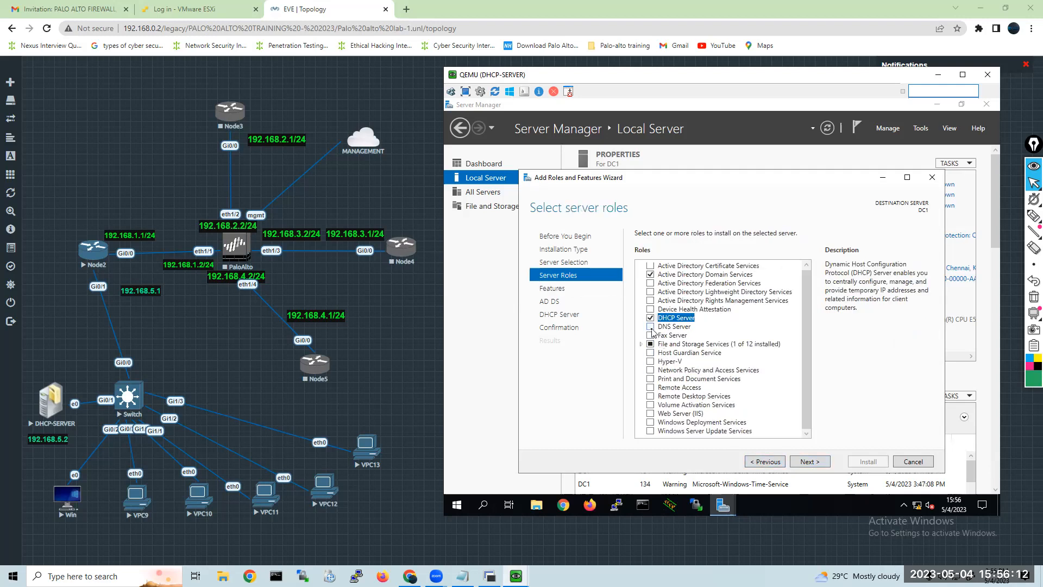
{"action": "left_click", "coordinate": [921, 130]}
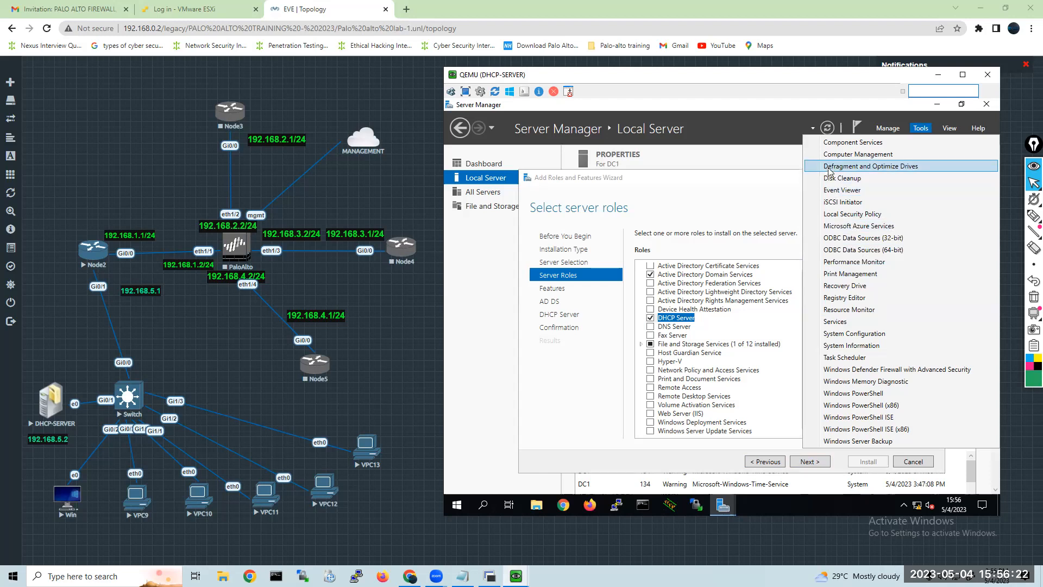
{"action": "left_click", "coordinate": [774, 262]}
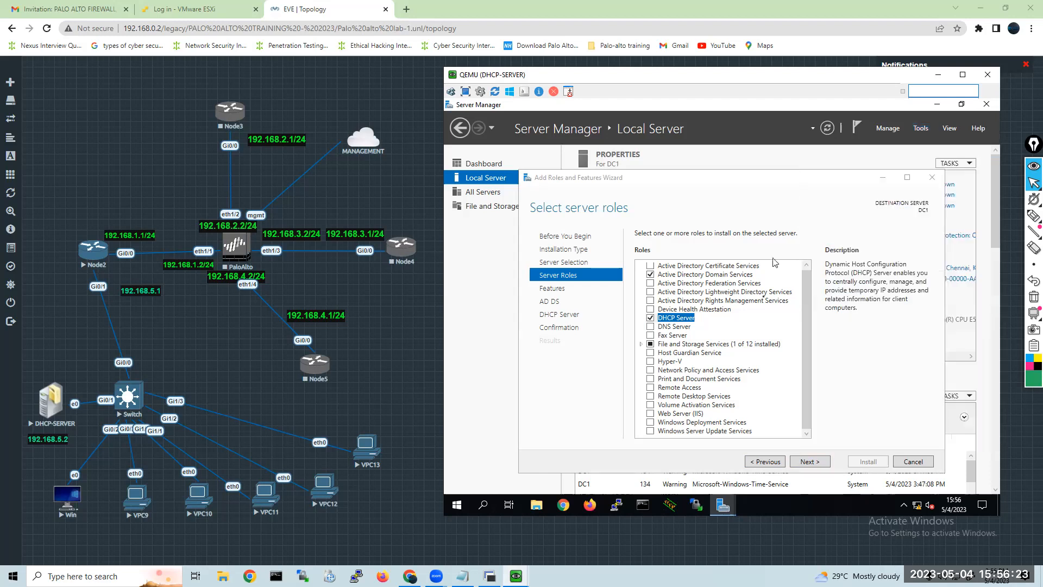
{"action": "left_click", "coordinate": [662, 326]}
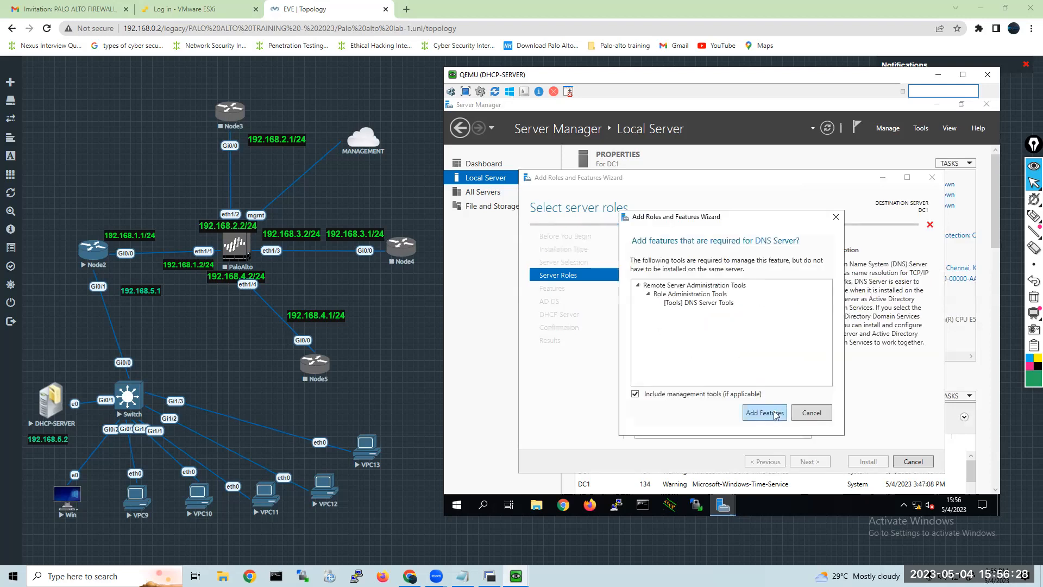
{"action": "left_click", "coordinate": [813, 412]}
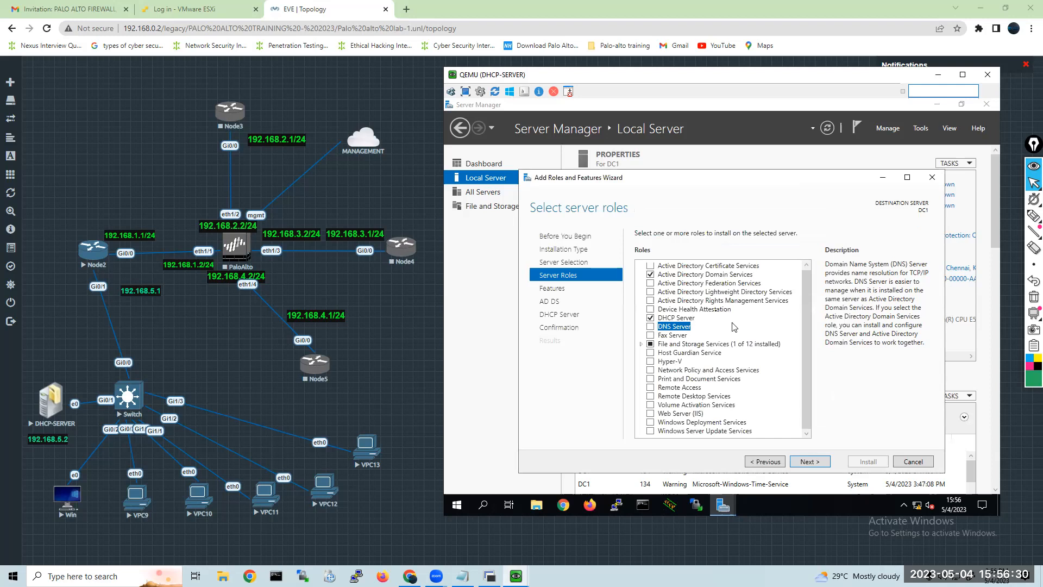
Proceed with the default features through the AD DS and DHCP Server pages to the installation confirmation.
{"action": "left_click", "coordinate": [807, 463]}
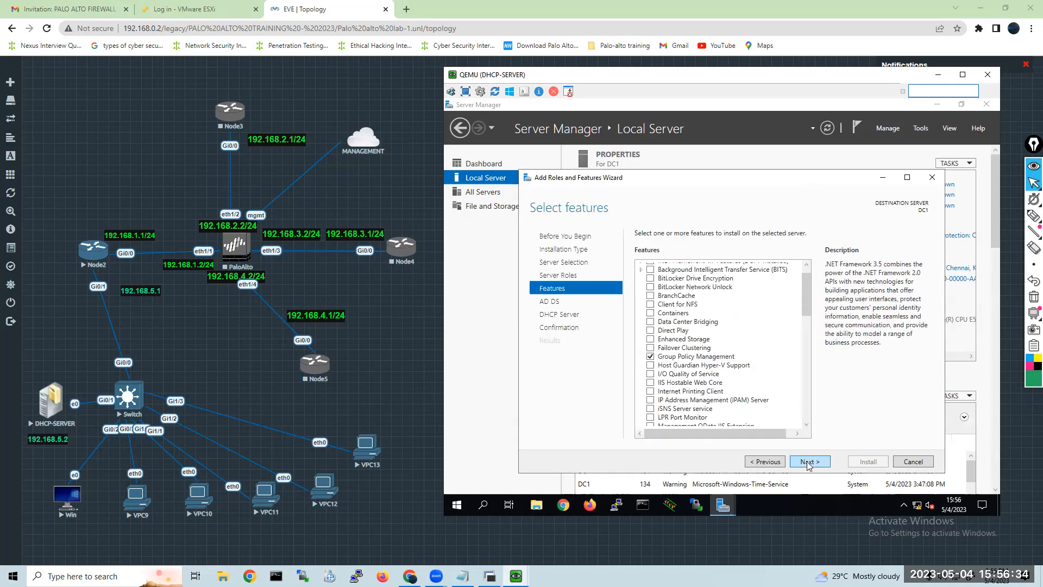
{"action": "left_click", "coordinate": [808, 463]}
{"action": "left_click", "coordinate": [808, 462]}
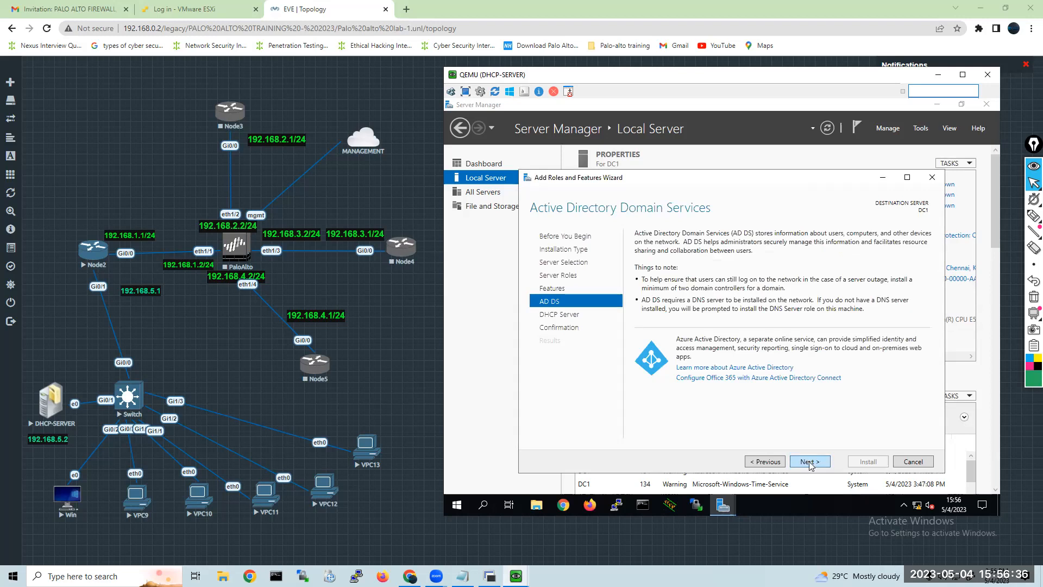
{"action": "left_click", "coordinate": [808, 463]}
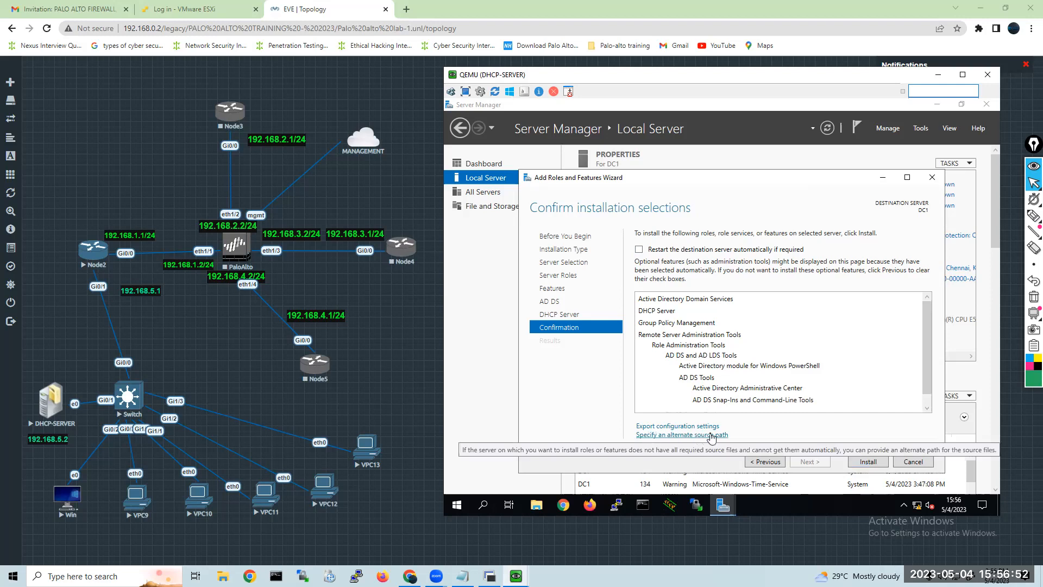
Export the configuration settings to Documents as New Text Document.txt, creating that text file and replacing it with the export.
{"action": "left_click", "coordinate": [669, 428]}
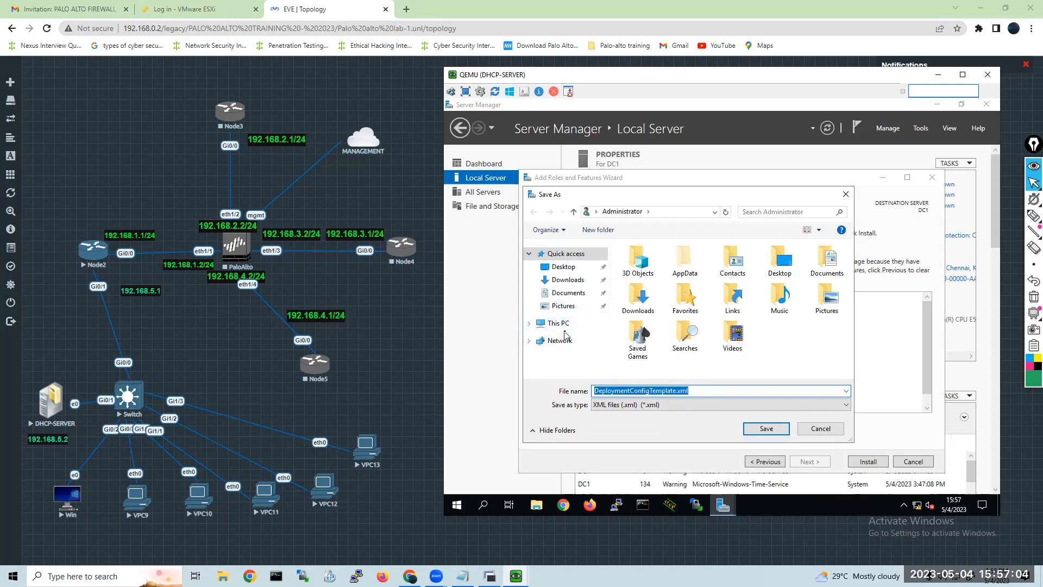
{"action": "left_click", "coordinate": [568, 294]}
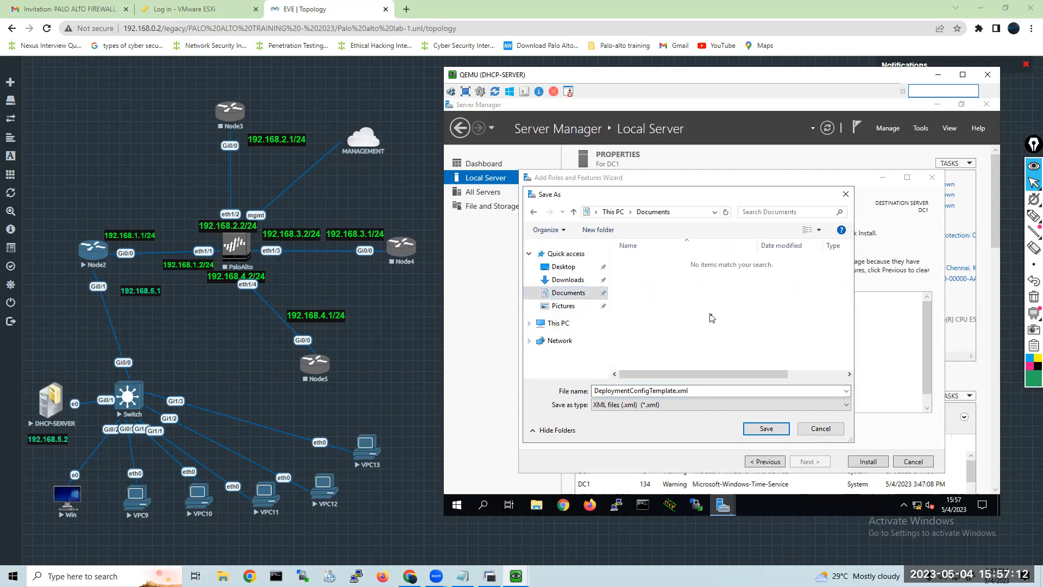
{"action": "right_click", "coordinate": [683, 307]}
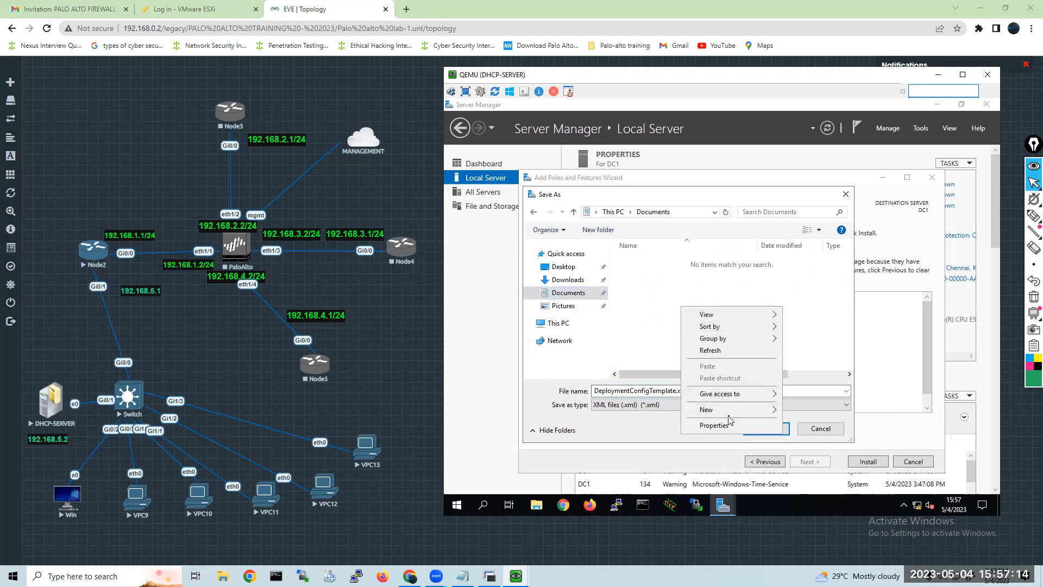
{"action": "mouse_move", "coordinate": [746, 412]}
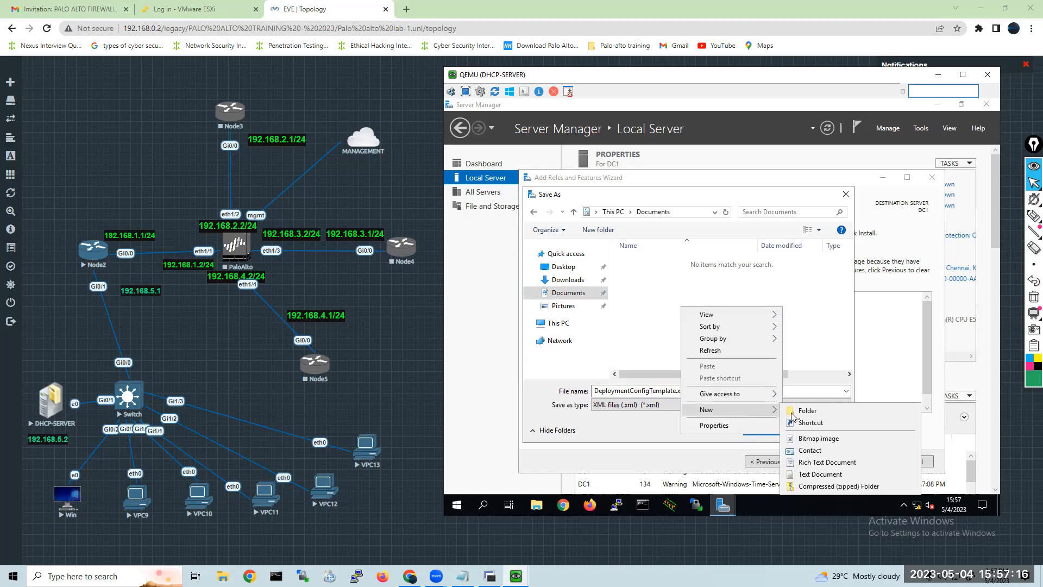
{"action": "left_click", "coordinate": [818, 475]}
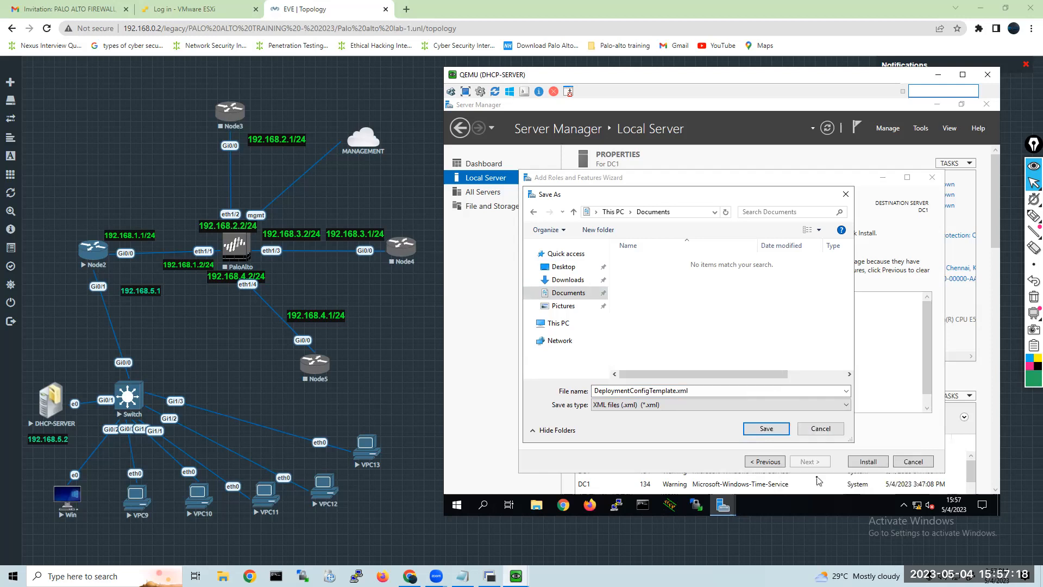
{"action": "left_click", "coordinate": [767, 429]}
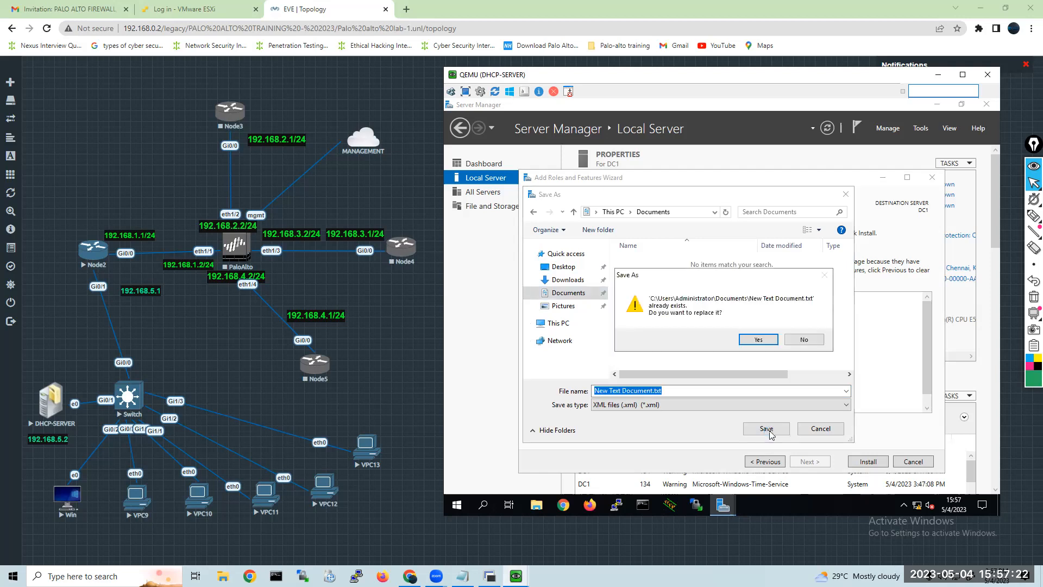
{"action": "left_click", "coordinate": [768, 343]}
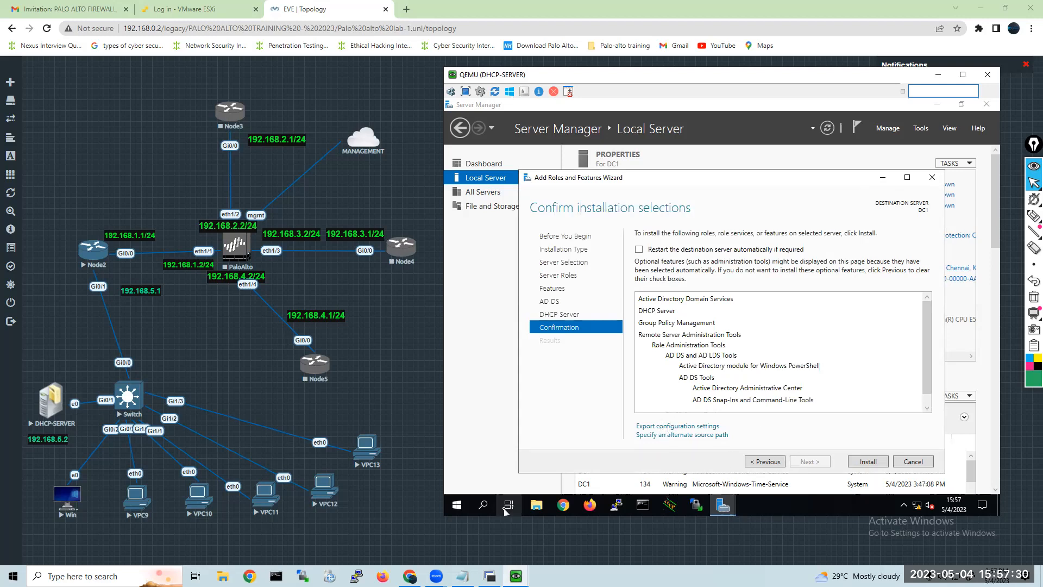
Open the exported New Text Document.txt from File Explorer's recent files and examine its contents.
{"action": "left_click", "coordinate": [534, 509]}
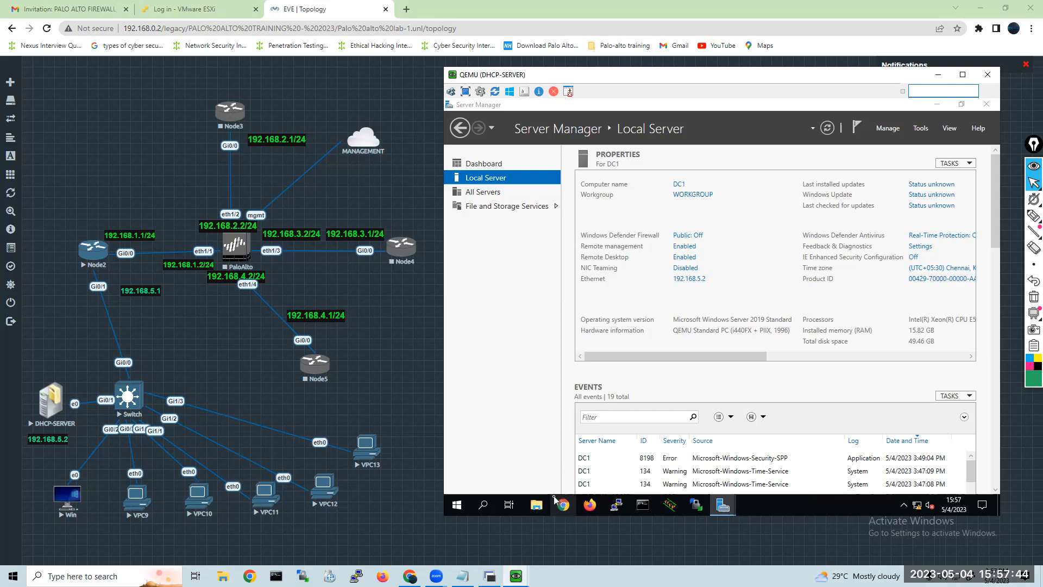
{"action": "left_click", "coordinate": [539, 503]}
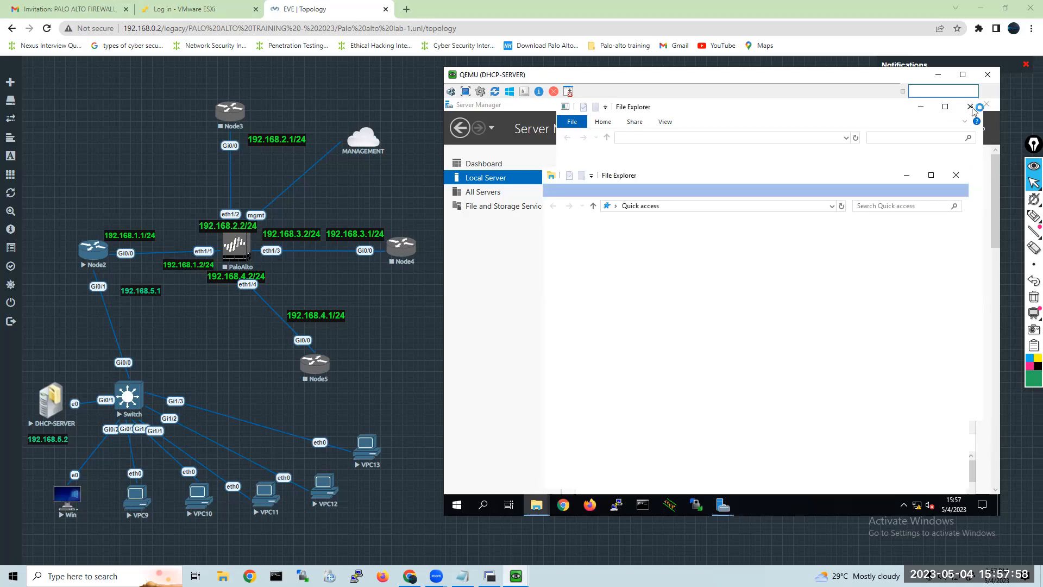
{"action": "left_click", "coordinate": [955, 177]}
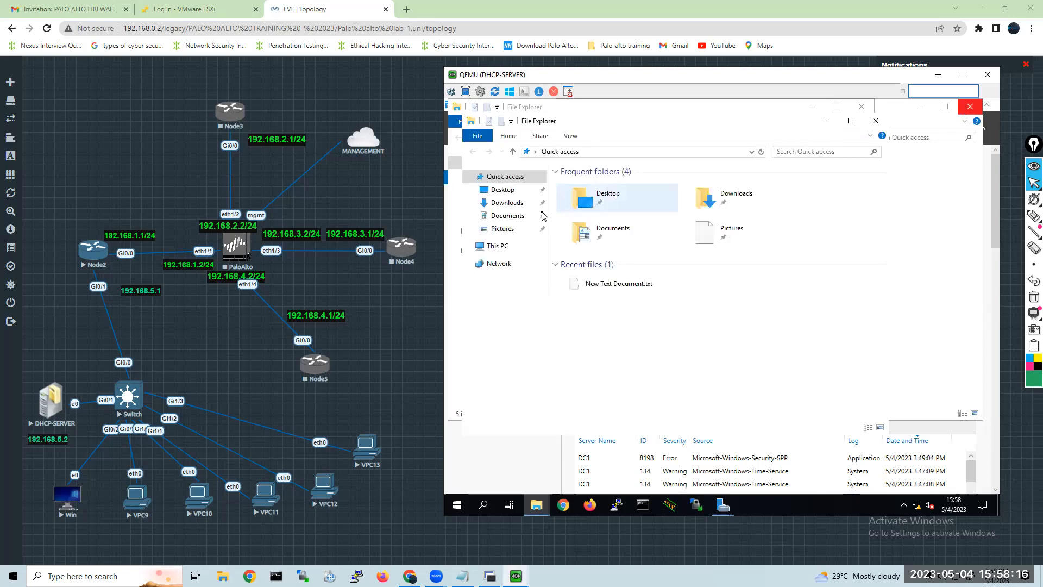
{"action": "left_click", "coordinate": [592, 244]}
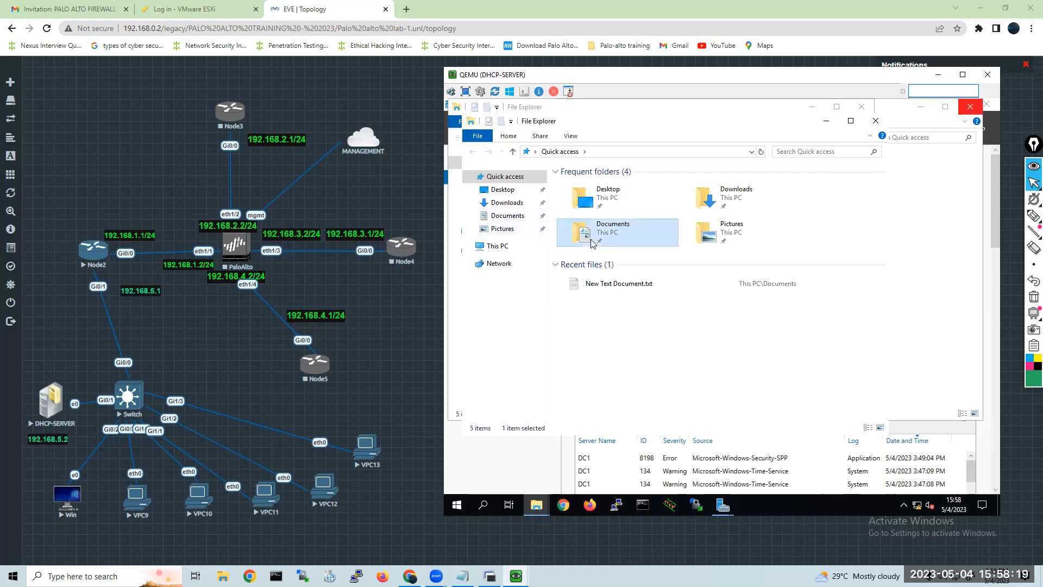
{"action": "left_click", "coordinate": [607, 284]}
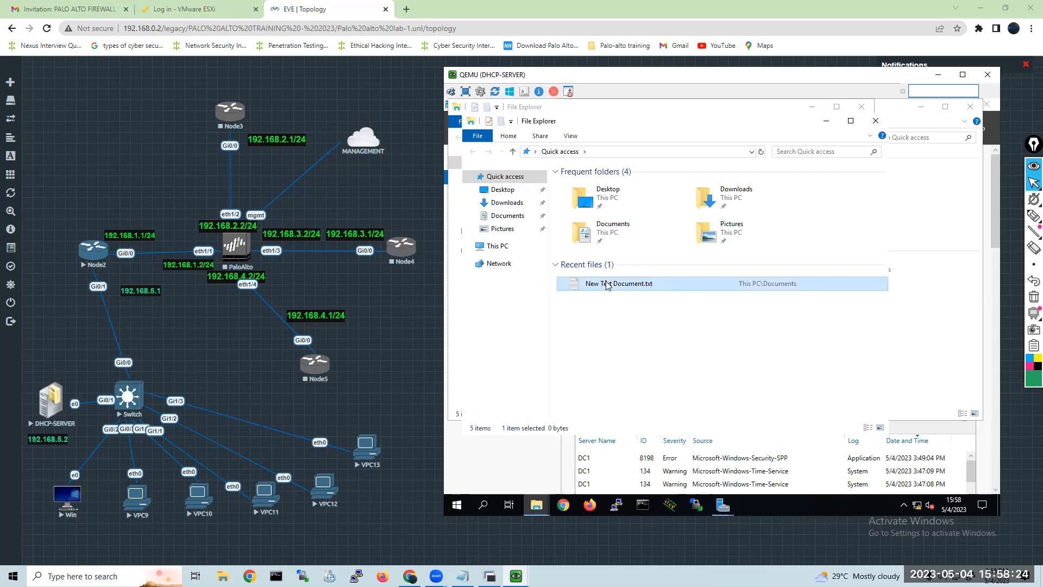
{"action": "double_click", "coordinate": [619, 284]}
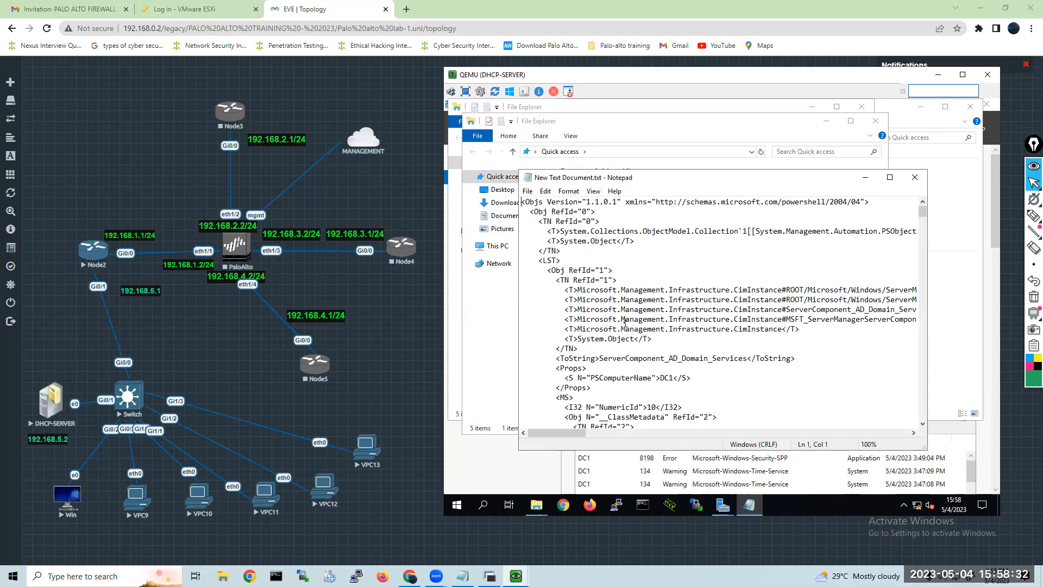
Close the exported file and all File Explorer windows, and start installing the selected roles on DC1.
{"action": "left_click", "coordinate": [906, 183]}
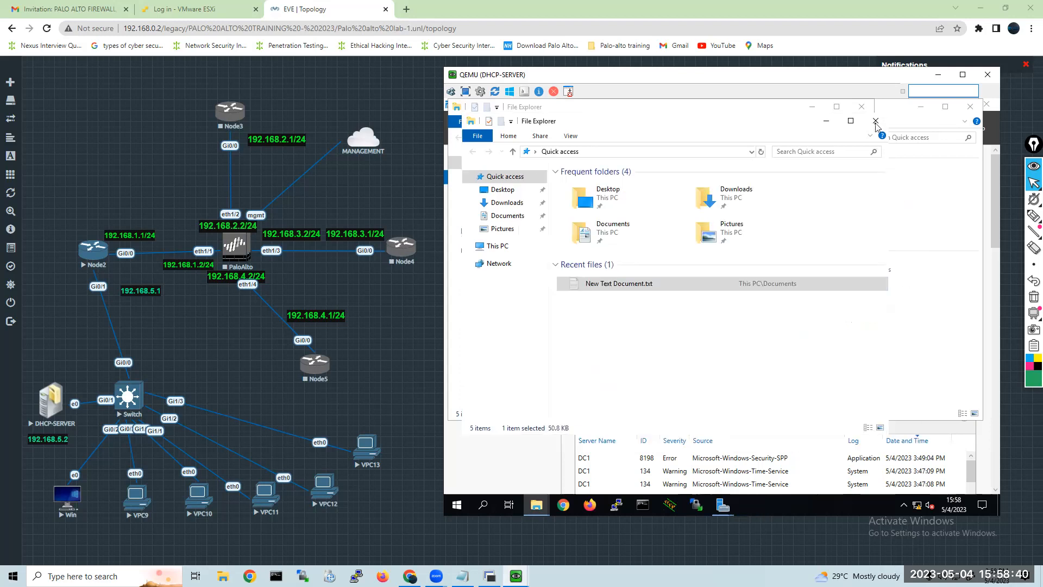
{"action": "left_click", "coordinate": [875, 122]}
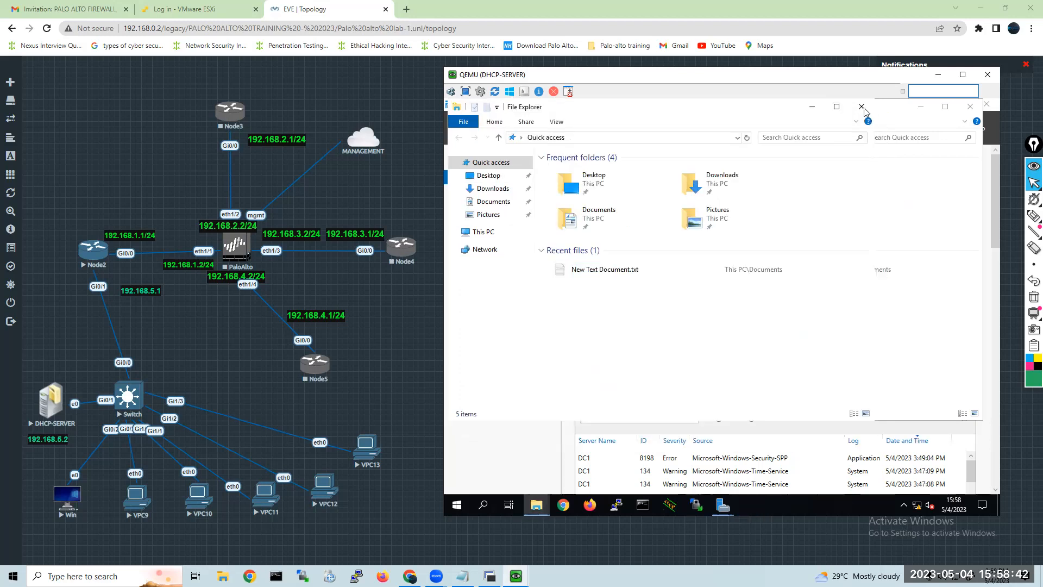
{"action": "left_click", "coordinate": [862, 107]}
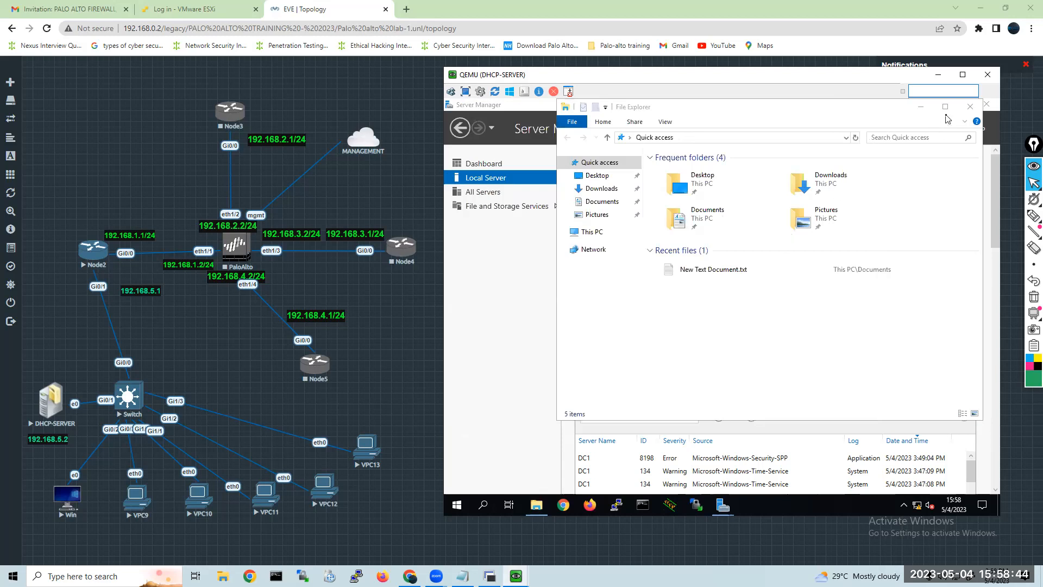
{"action": "left_click", "coordinate": [970, 106]}
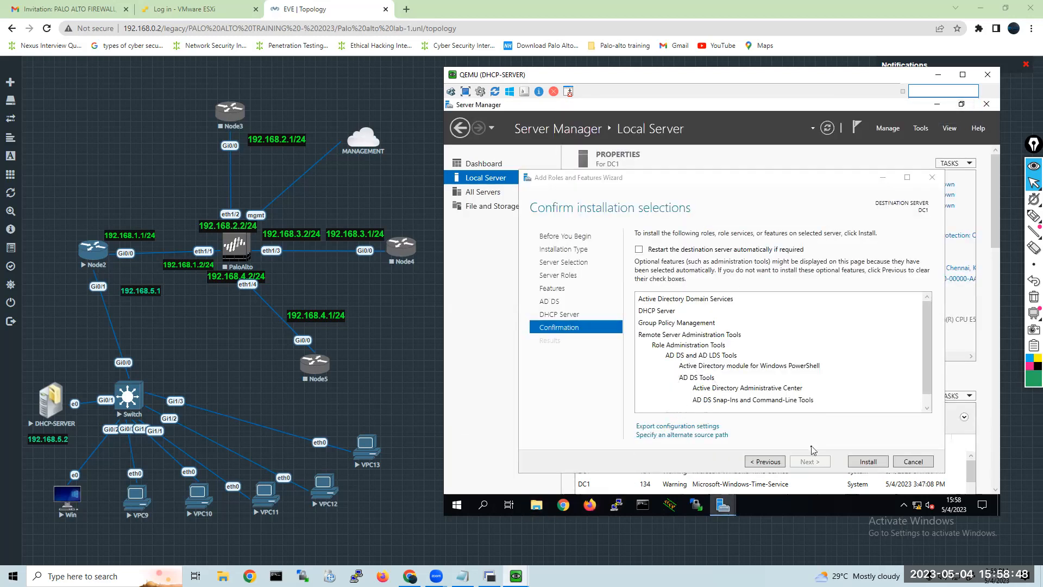
{"action": "left_click", "coordinate": [858, 461]}
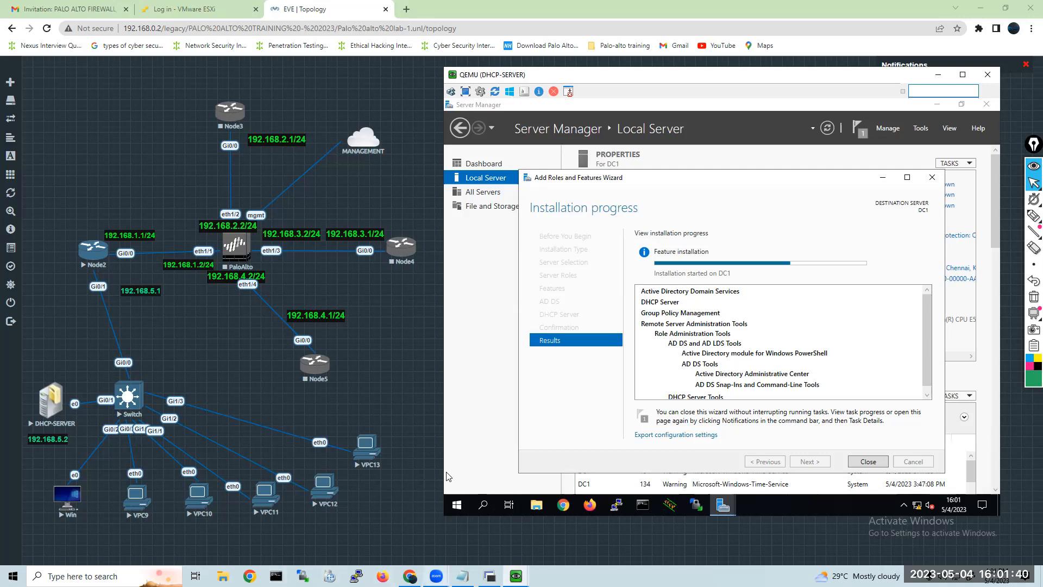
Open the console of the Win node from the lab topology and bring its window to the front.
{"action": "mouse_move", "coordinate": [436, 576]}
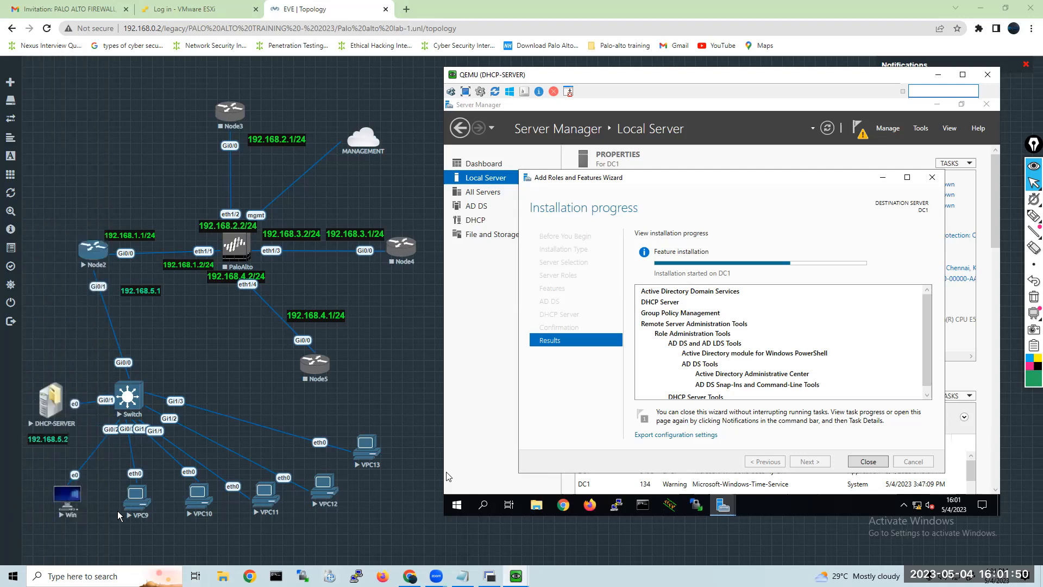
{"action": "left_click", "coordinate": [69, 502]}
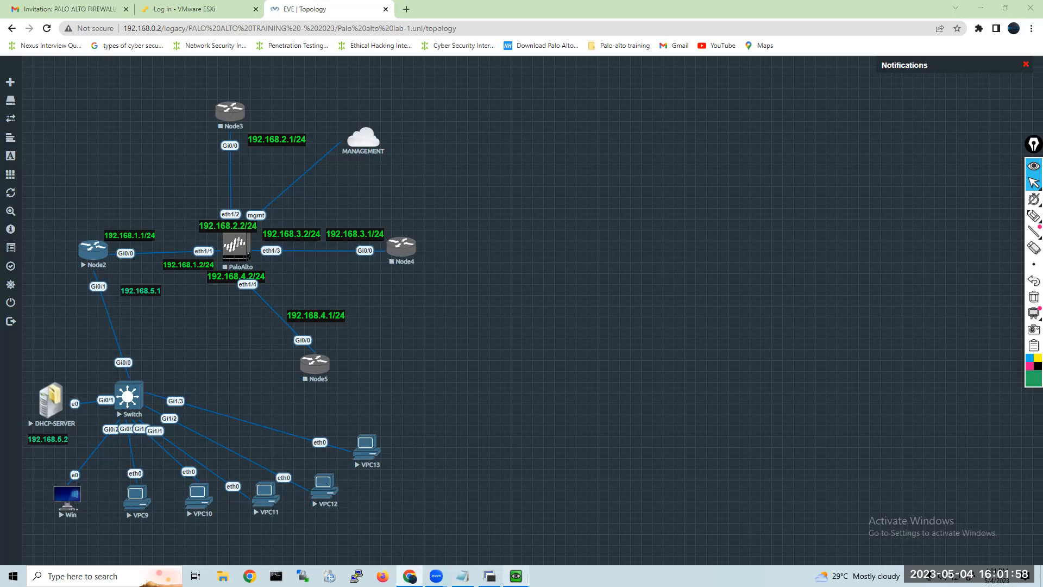
{"action": "mouse_move", "coordinate": [516, 576]}
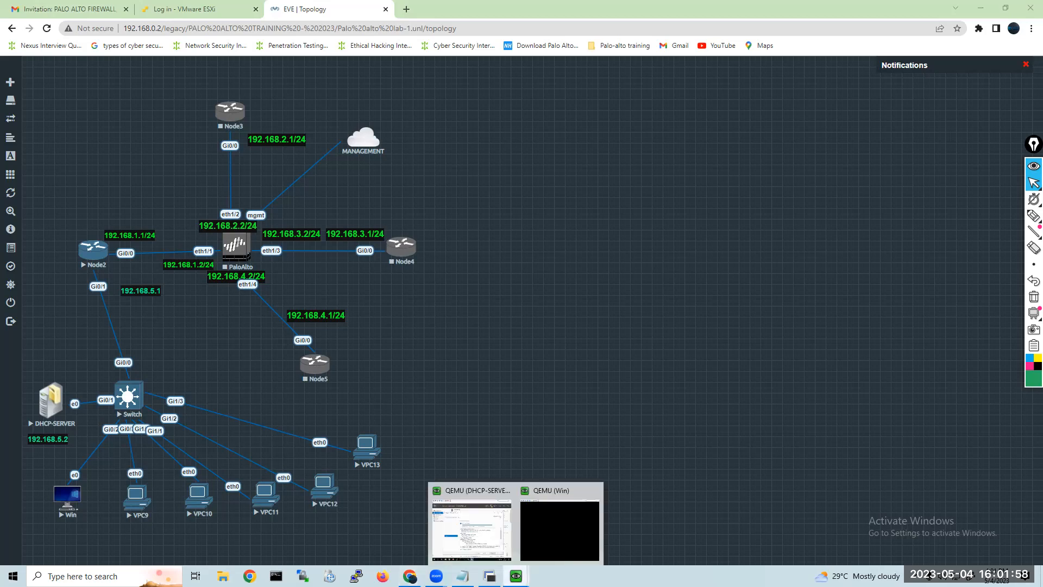
{"action": "left_click", "coordinate": [565, 520]}
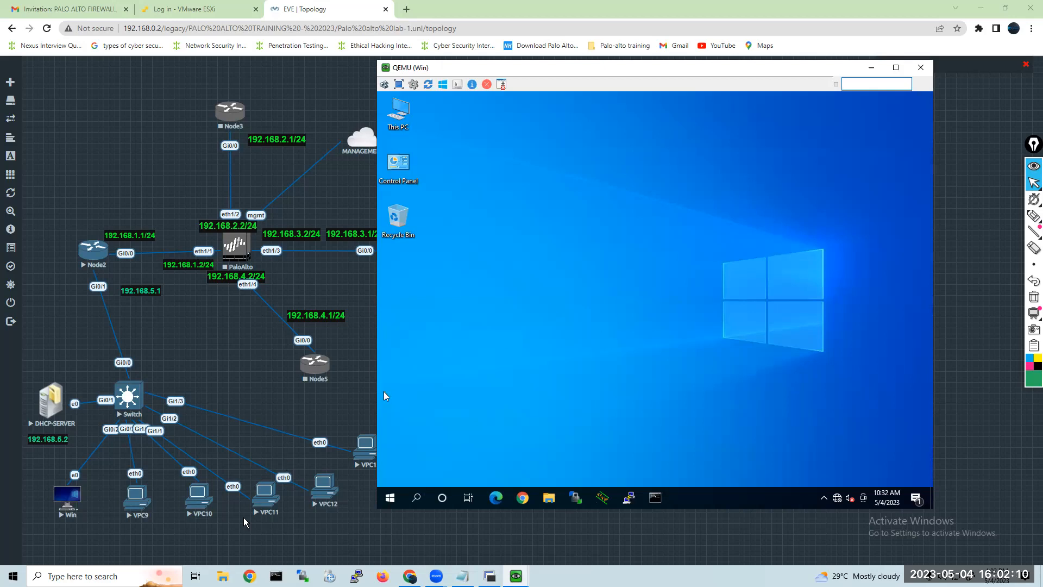
Open Windows Defender Firewall on the Win client by running firewall.cpl.
{"action": "left_click", "coordinate": [415, 502]}
{"action": "type", "text": "ru"}
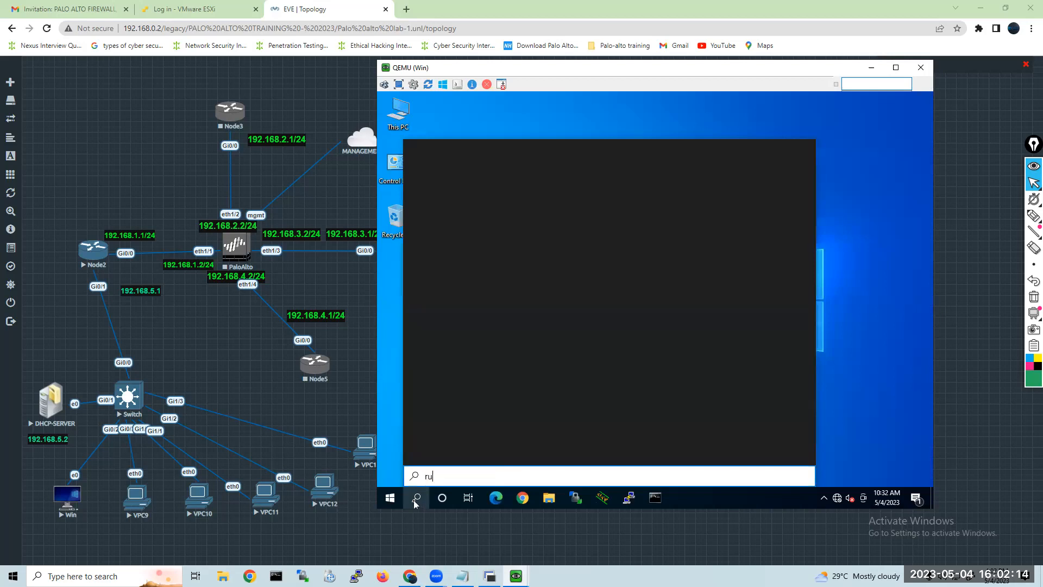
{"action": "type", "text": "n"}
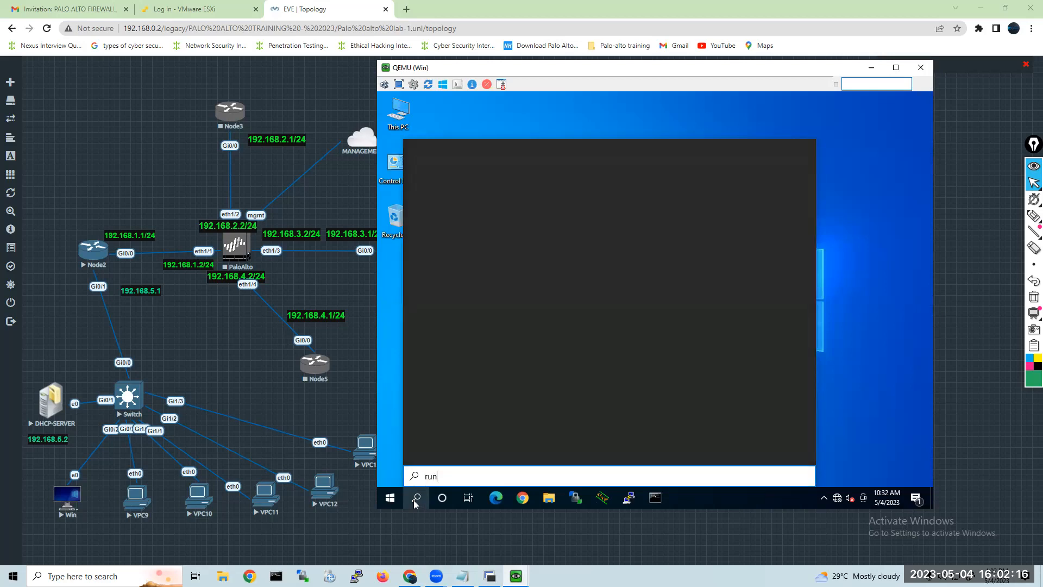
{"action": "key", "text": "Return"}
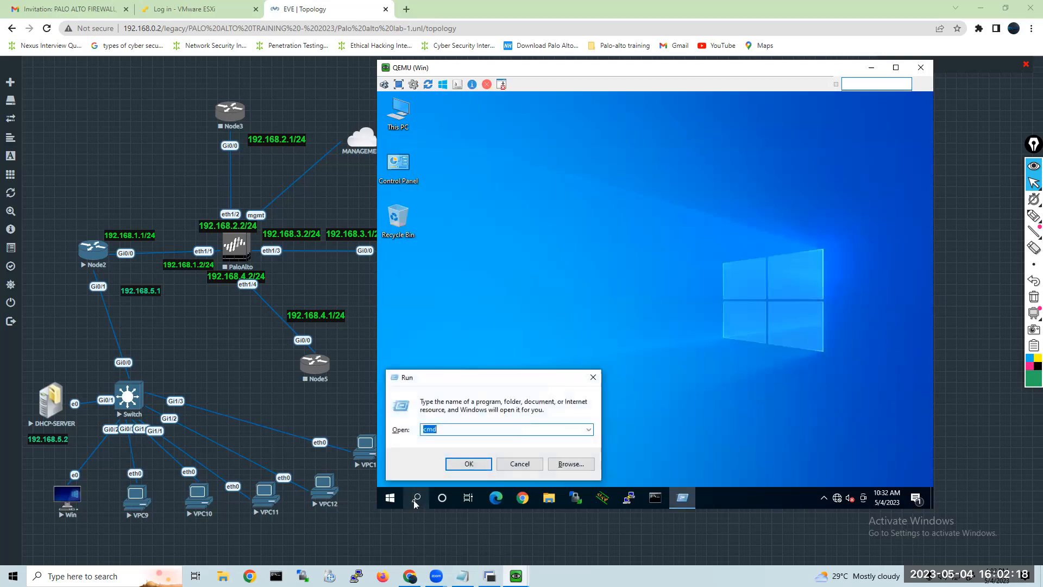
{"action": "type", "text": "firewall.cpl"}
{"action": "key", "text": "Return"}
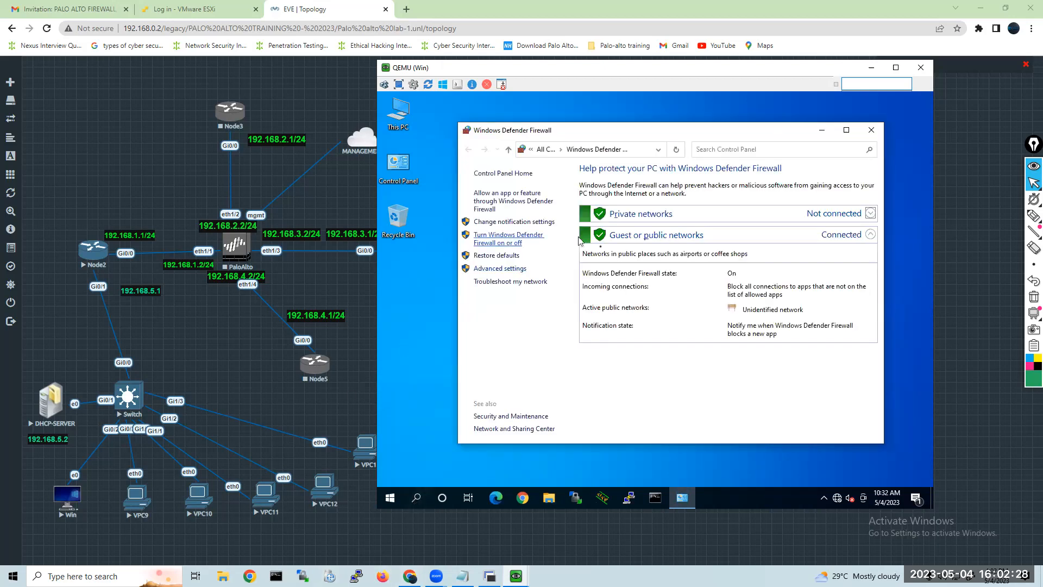
Turn off Windows Defender Firewall for both private and public networks, apply the change and close the firewall window.
{"action": "left_click", "coordinate": [523, 239]}
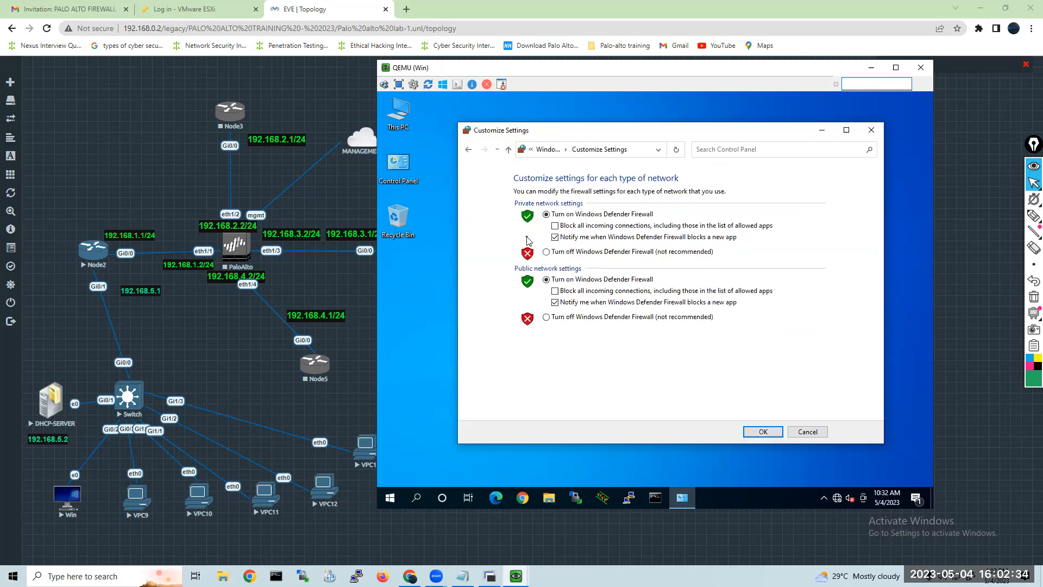
{"action": "left_click", "coordinate": [597, 252]}
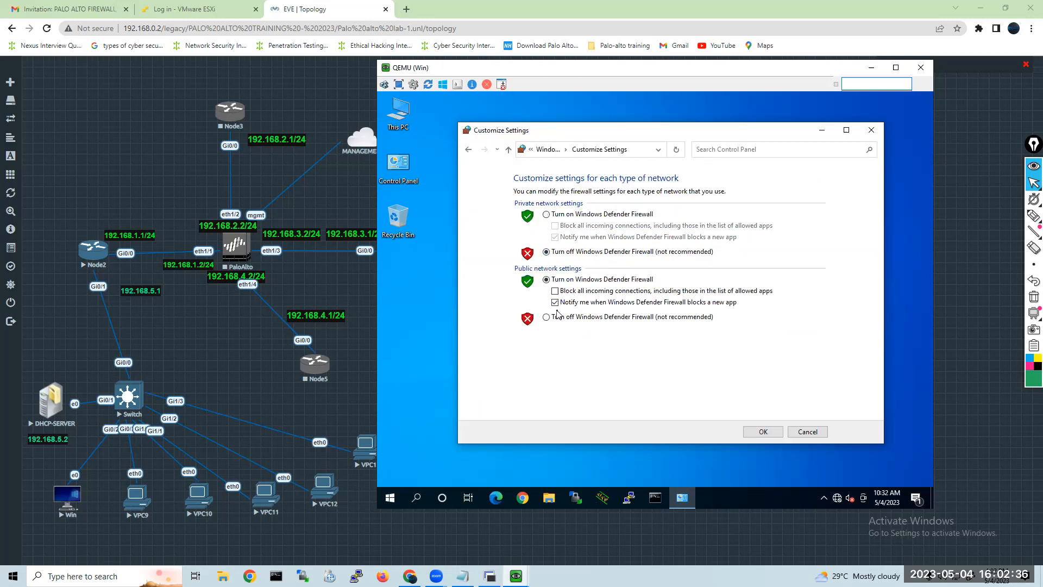
{"action": "left_click", "coordinate": [555, 318]}
{"action": "left_click", "coordinate": [752, 432]}
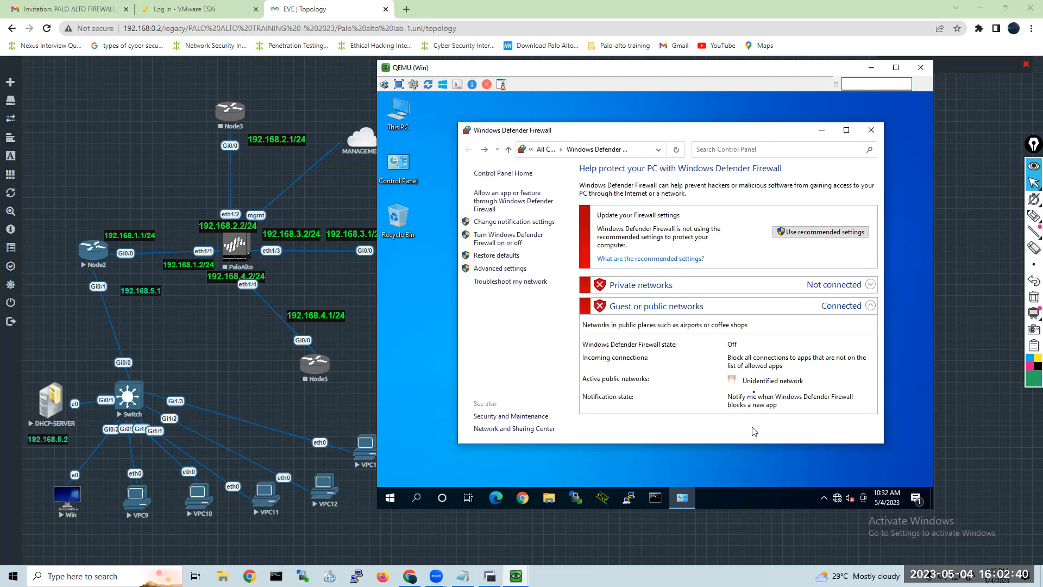
{"action": "left_click", "coordinate": [872, 131]}
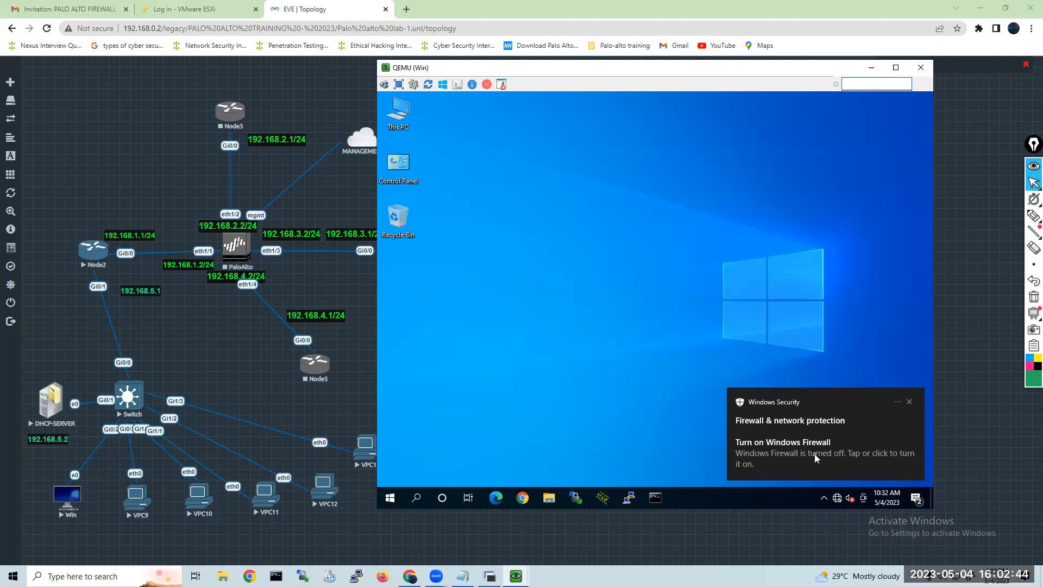
Set the Win client's time zone to (UTC+05:30) Chennai, Kolkata, Mumbai, New Delhi and close the date and time settings.
{"action": "left_click", "coordinate": [891, 496]}
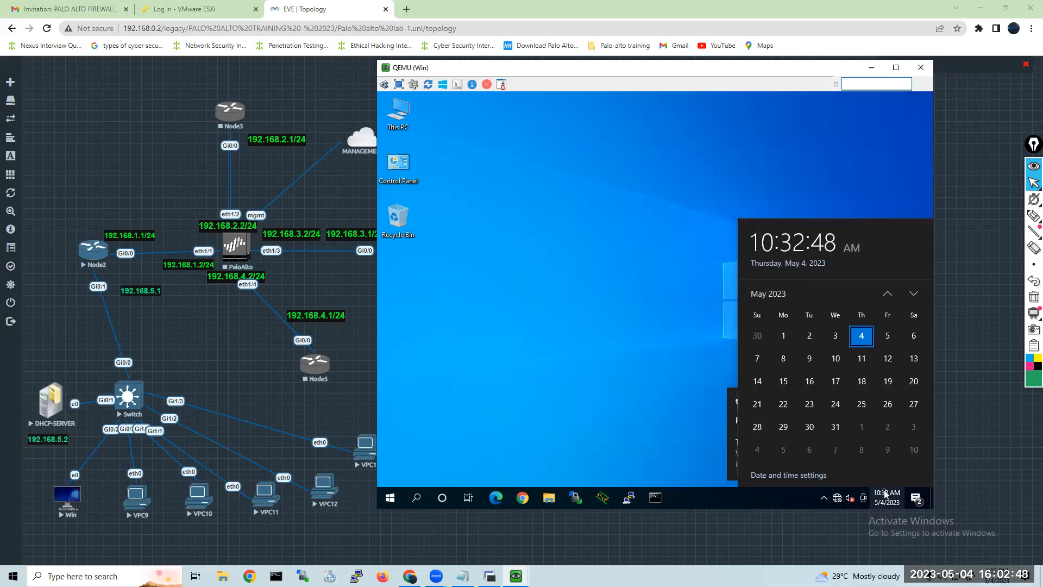
{"action": "right_click", "coordinate": [883, 491]}
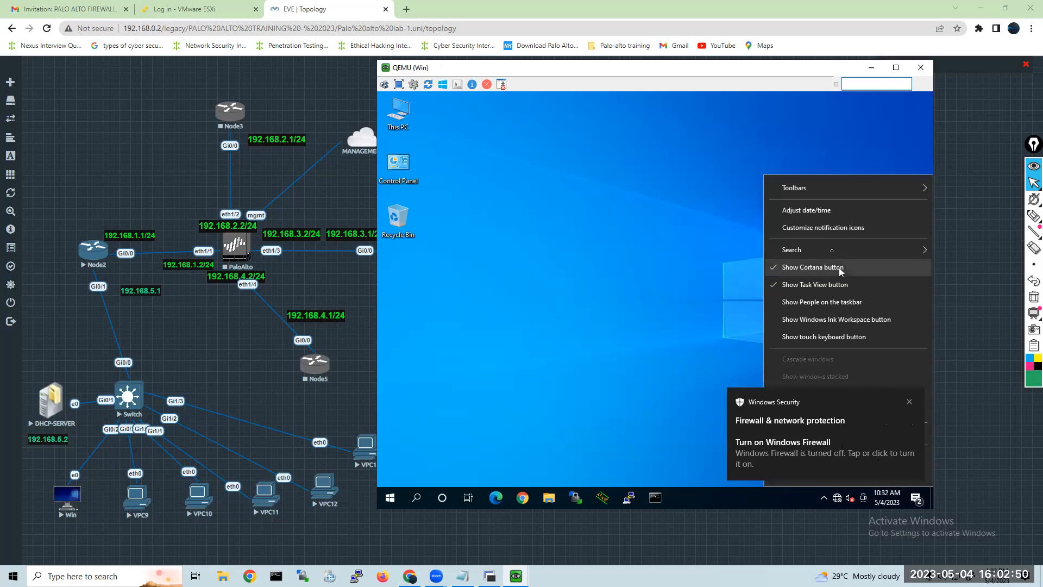
{"action": "left_click", "coordinate": [818, 219]}
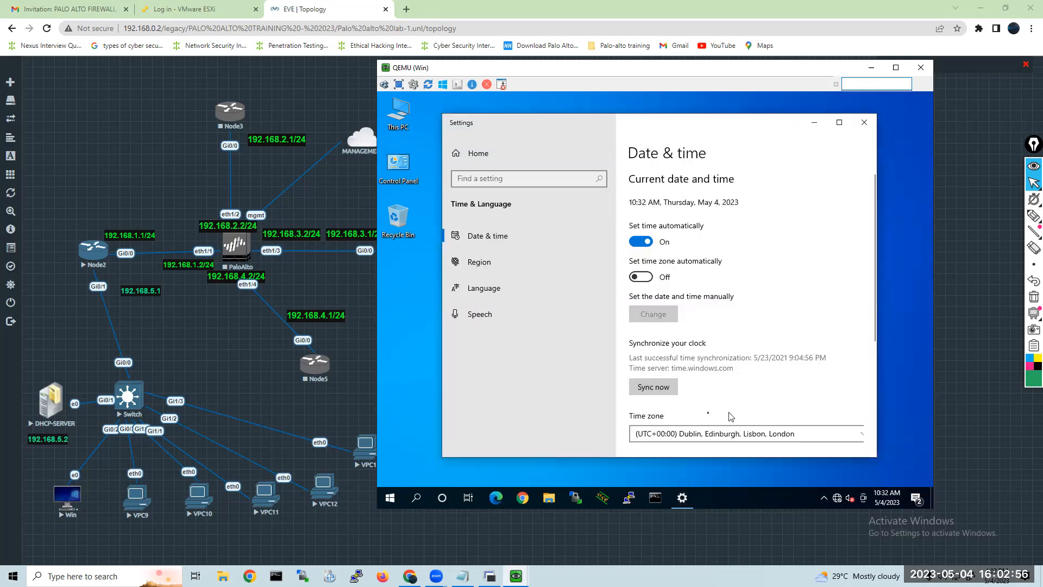
{"action": "left_click", "coordinate": [676, 441]}
{"action": "scroll", "coordinate": [675, 442], "scroll_direction": "down", "scroll_amount": 5}
{"action": "scroll", "coordinate": [676, 389], "scroll_direction": "down", "scroll_amount": 7}
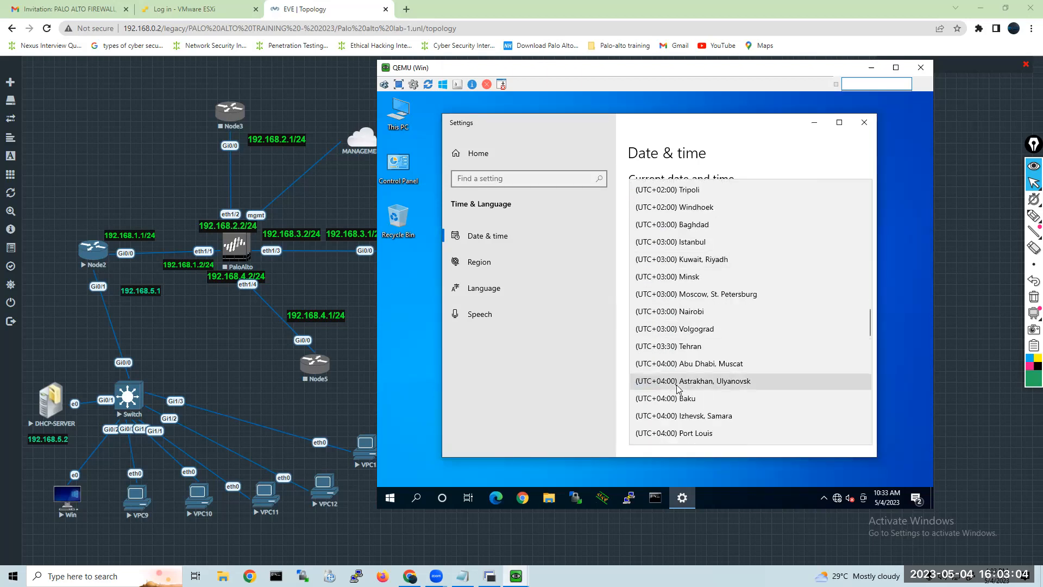
{"action": "scroll", "coordinate": [676, 388], "scroll_direction": "down", "scroll_amount": 4}
{"action": "scroll", "coordinate": [678, 389], "scroll_direction": "down", "scroll_amount": 1}
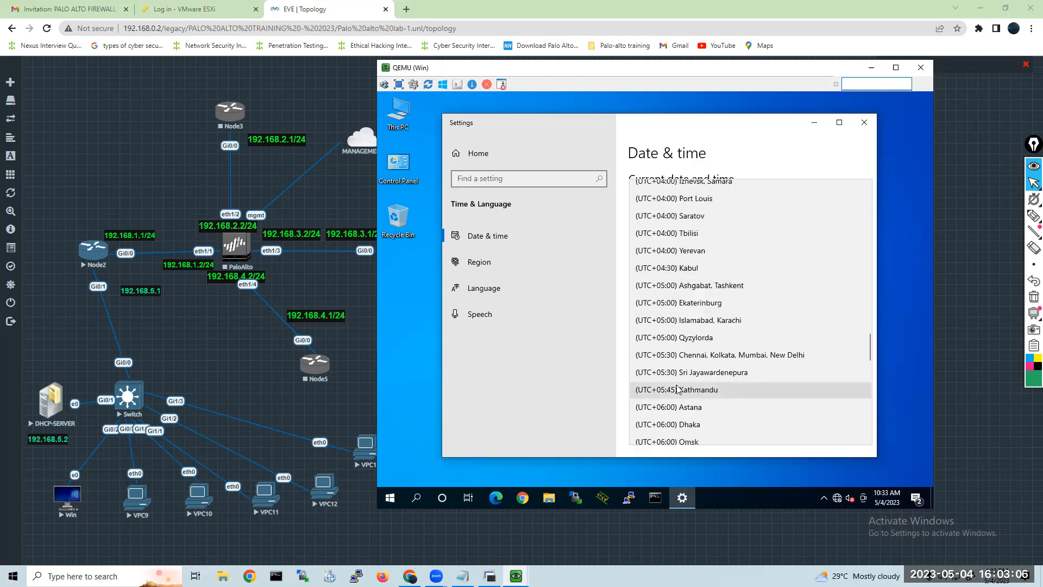
{"action": "left_click", "coordinate": [664, 356]}
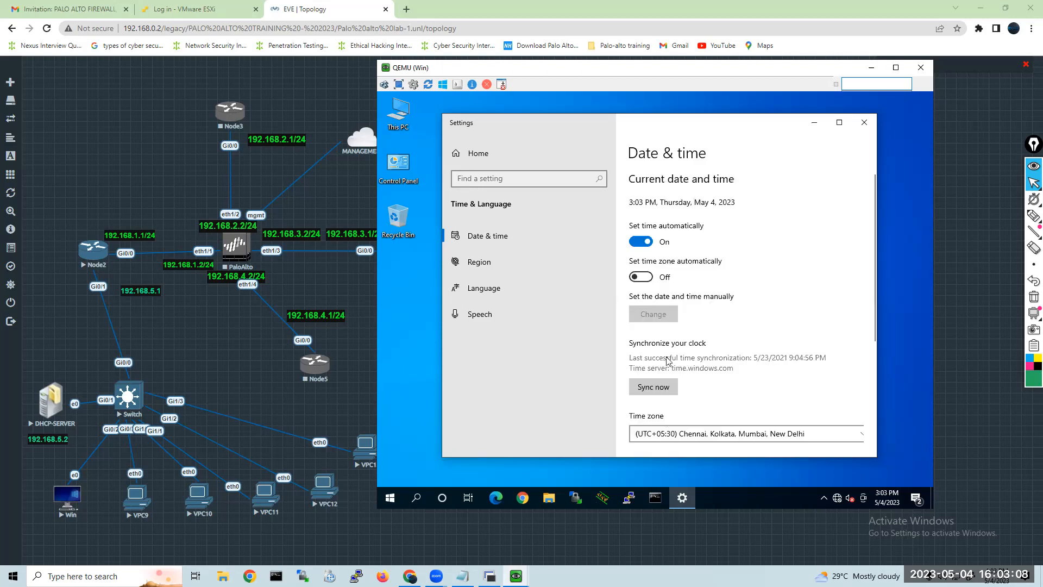
{"action": "left_click", "coordinate": [864, 123]}
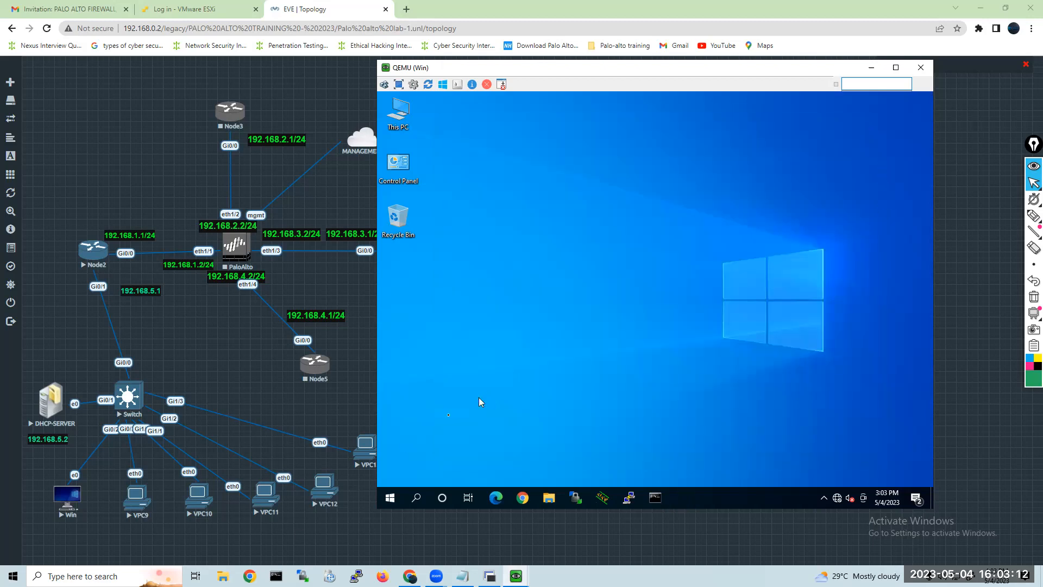
Find the Run app on the Win client and pin it to the taskbar.
{"action": "left_click", "coordinate": [411, 498]}
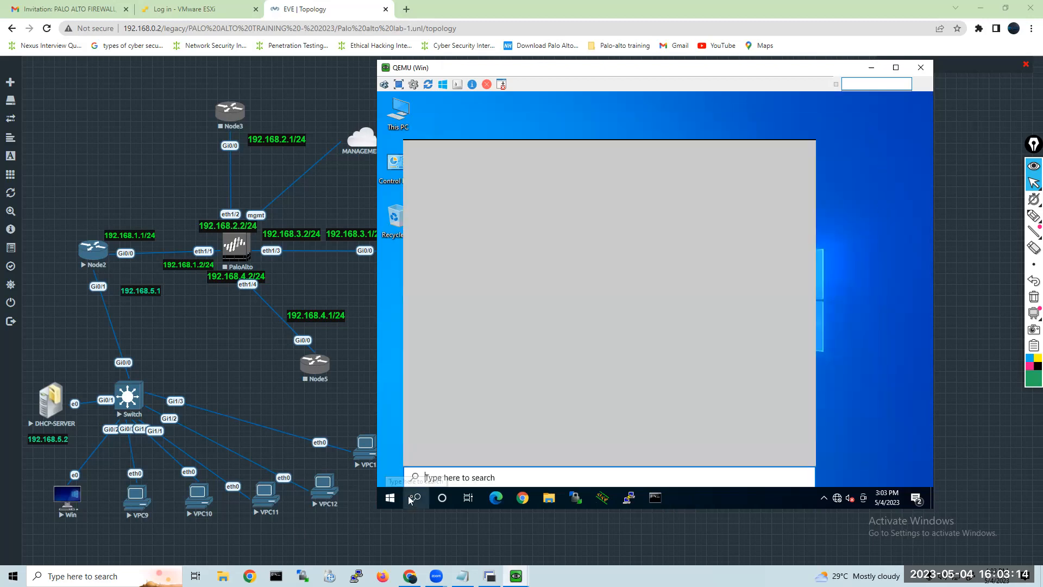
{"action": "type", "text": "run"}
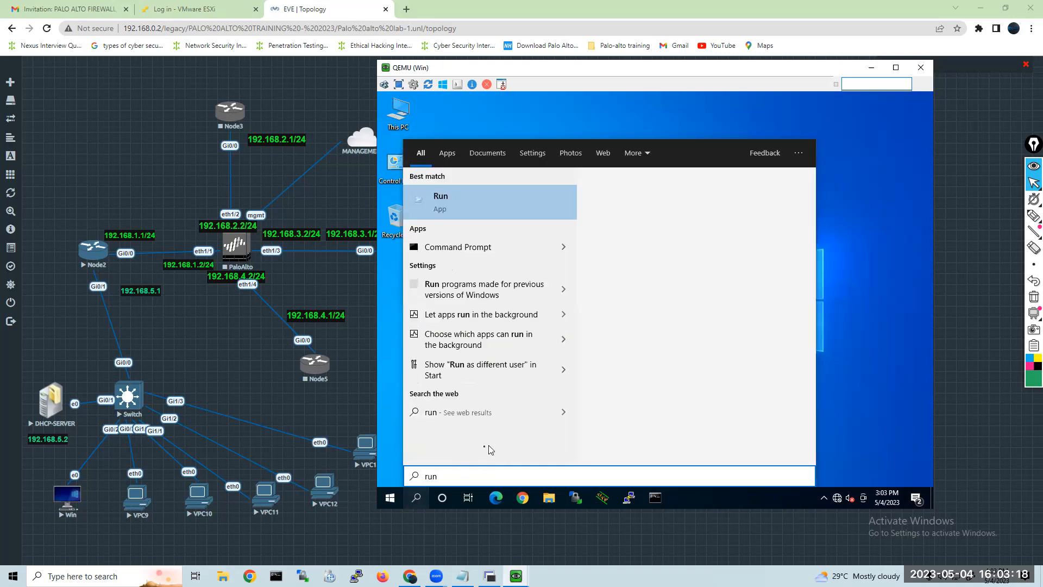
{"action": "right_click", "coordinate": [483, 212]}
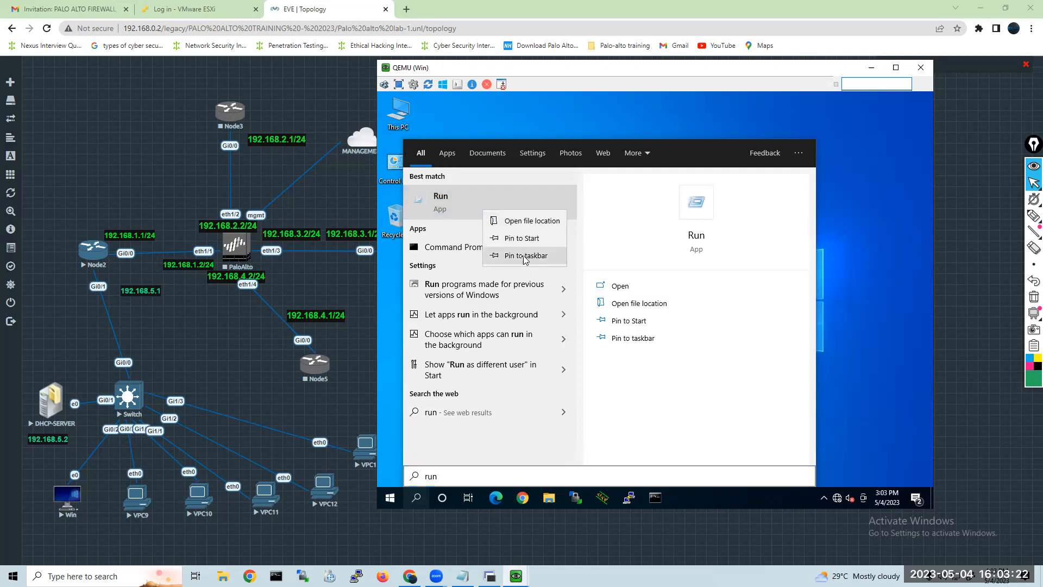
{"action": "left_click", "coordinate": [523, 258]}
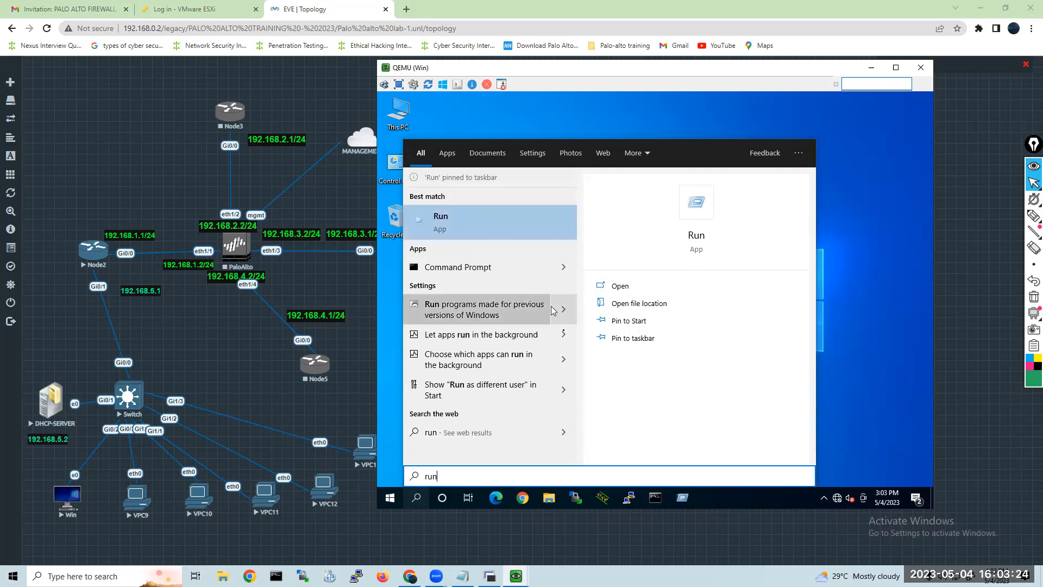
Open System Properties on the Win client by running sysdm.cpl.
{"action": "left_click", "coordinate": [683, 497]}
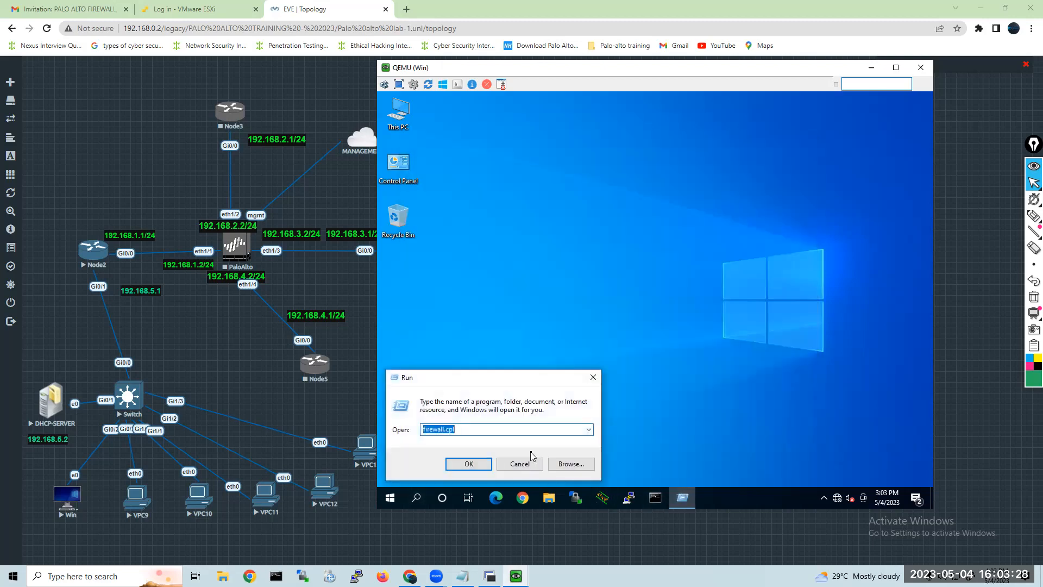
{"action": "type", "text": "sysdm.cpl"}
{"action": "key", "text": "Return"}
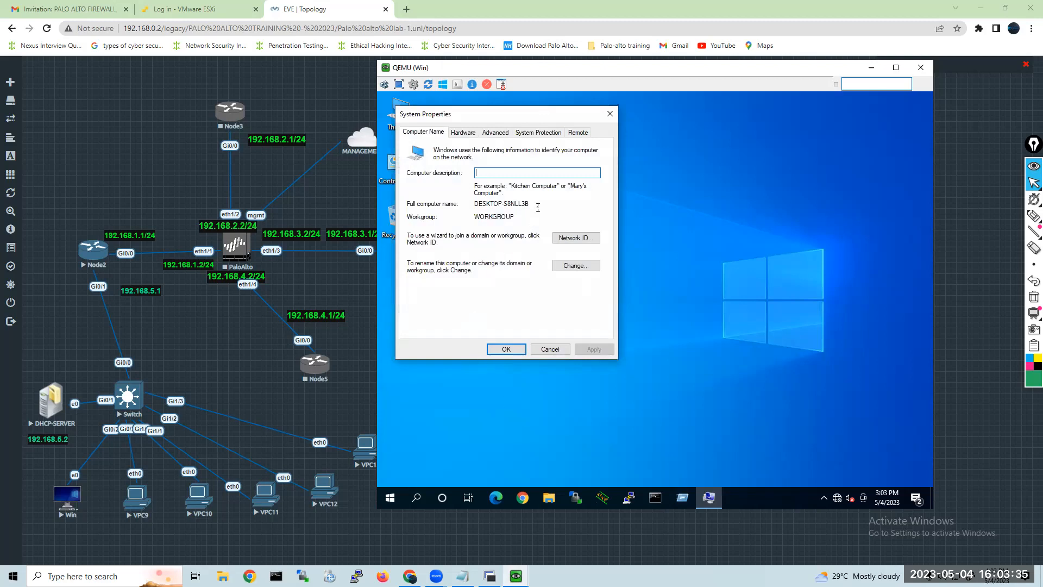
Rename the Win computer as client1, keeping its workgroup, and restart it to apply the change.
{"action": "left_click", "coordinate": [568, 267]}
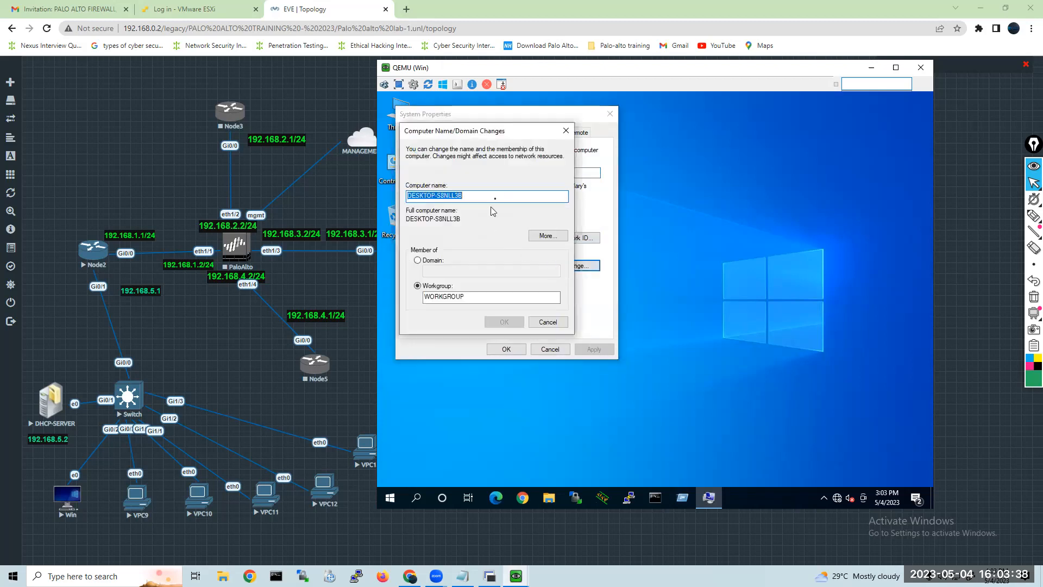
{"action": "type", "text": "client1"}
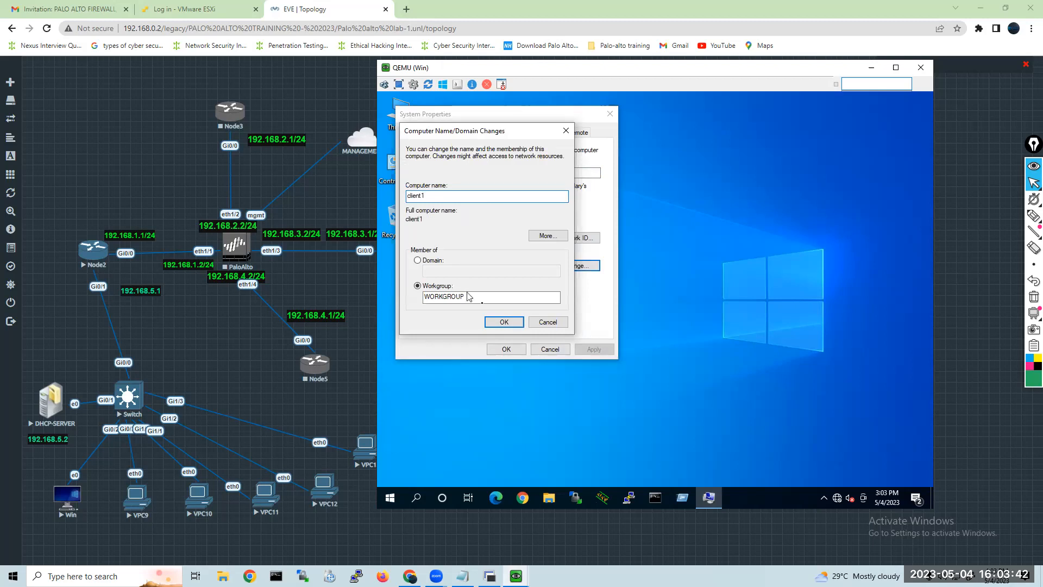
{"action": "left_click", "coordinate": [493, 319]}
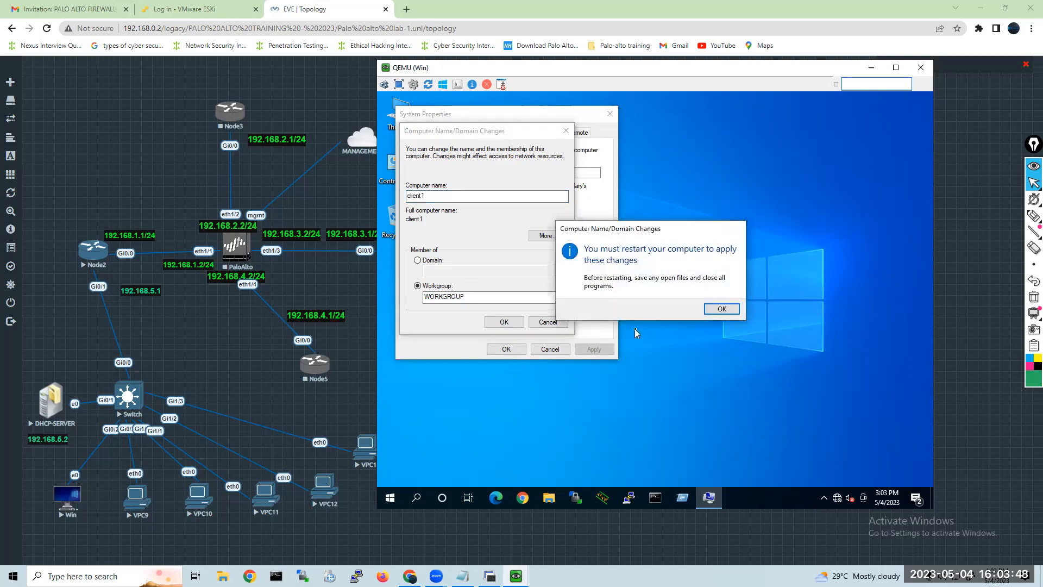
{"action": "left_click", "coordinate": [704, 311]}
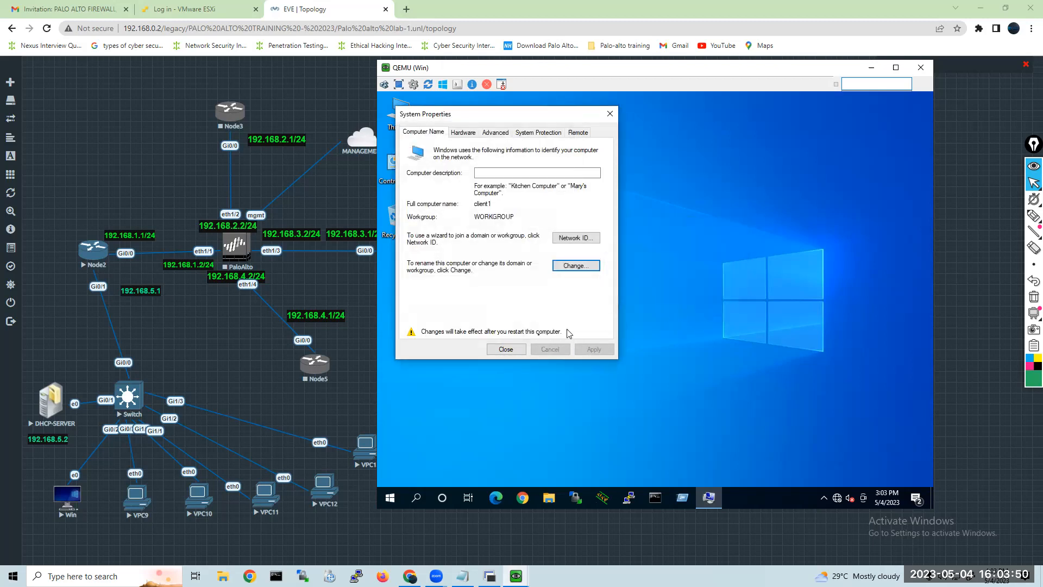
{"action": "left_click", "coordinate": [519, 348]}
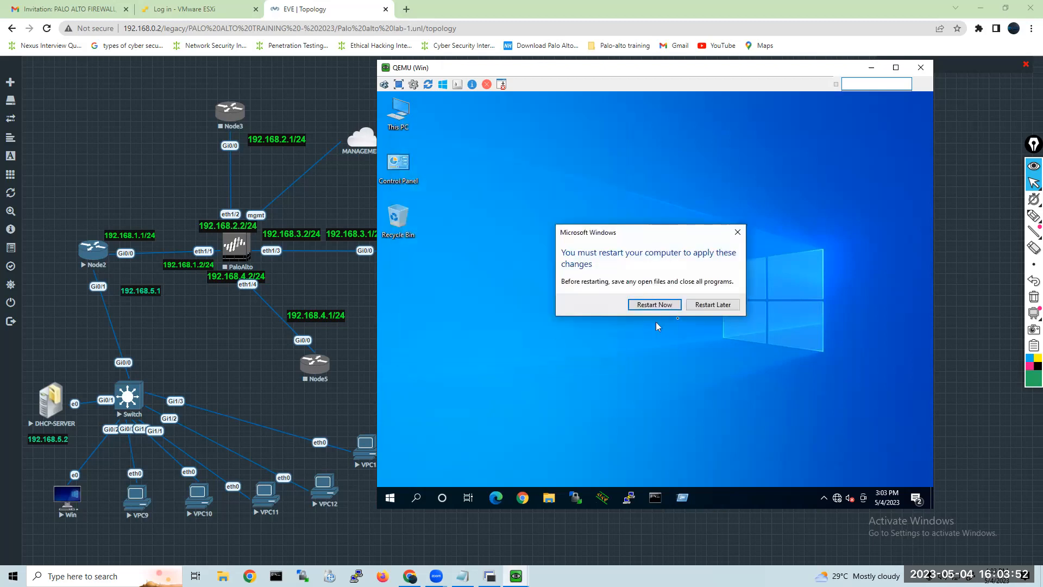
{"action": "left_click", "coordinate": [670, 304]}
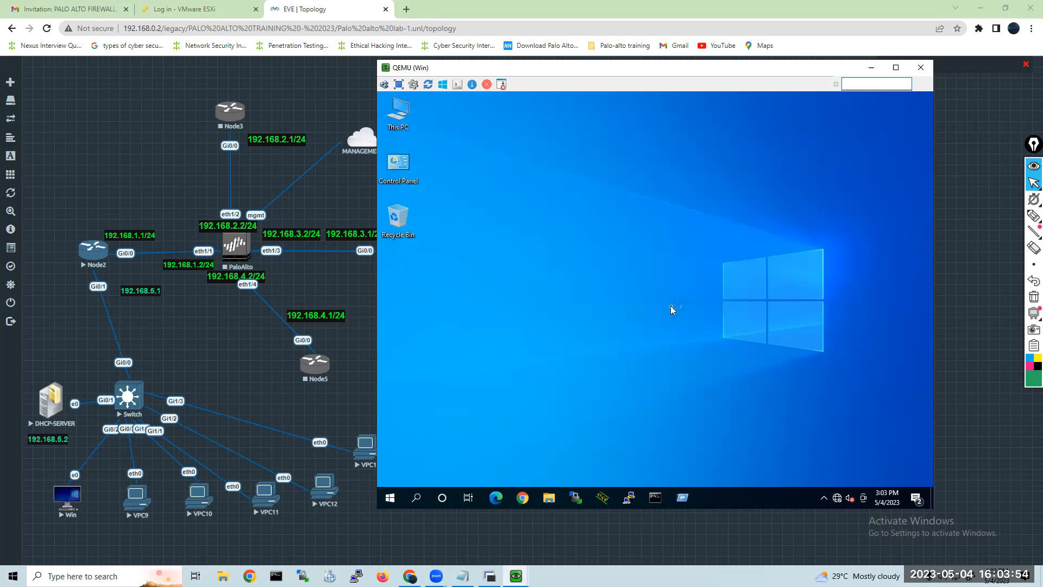
Return to the DHCP-SERVER console, minimize the Win console and close the finished Add Roles and Features Wizard.
{"action": "left_click", "coordinate": [516, 575]}
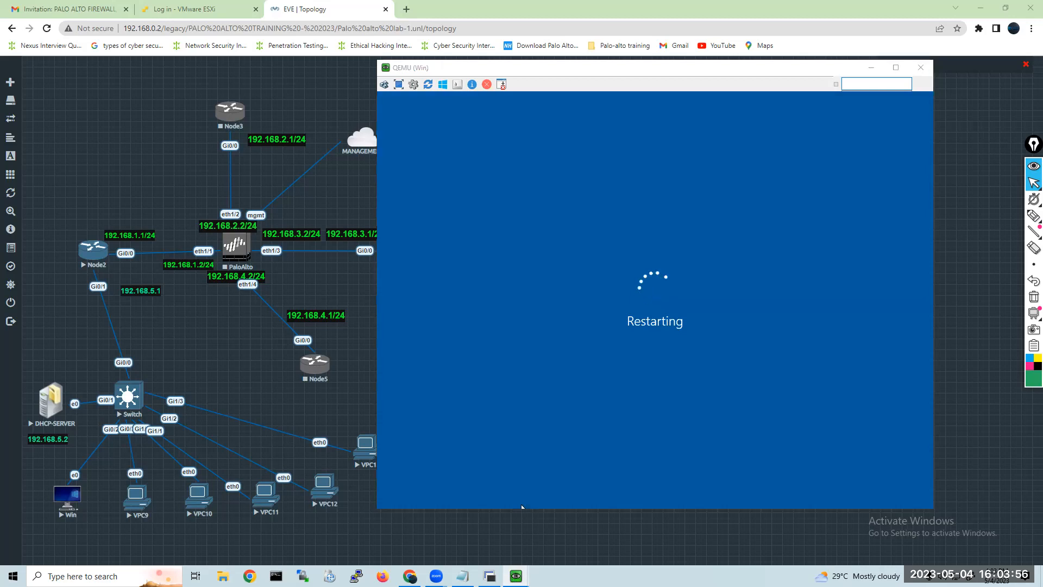
{"action": "left_click", "coordinate": [476, 517]}
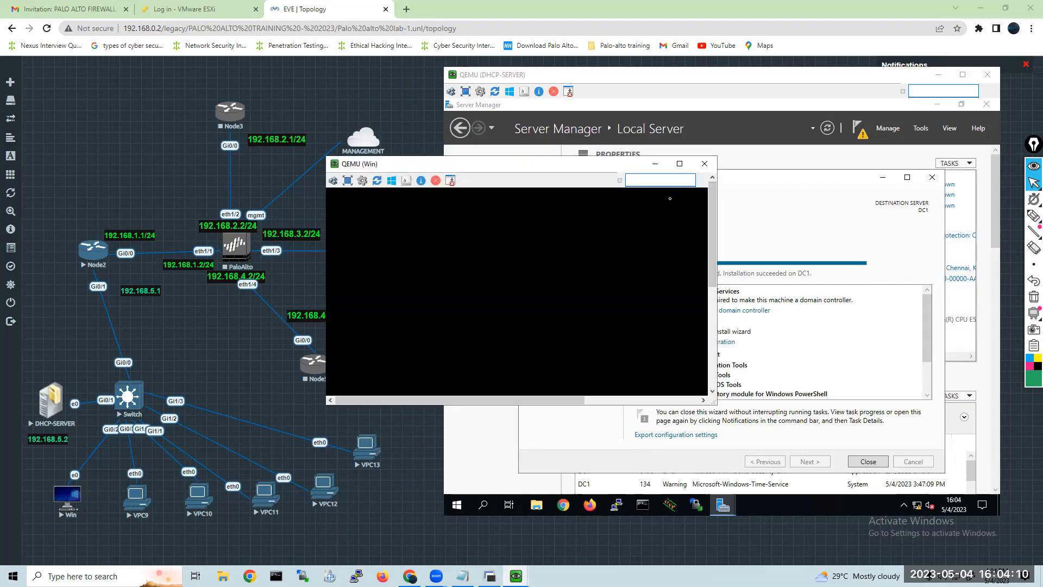
{"action": "left_click", "coordinate": [655, 163]}
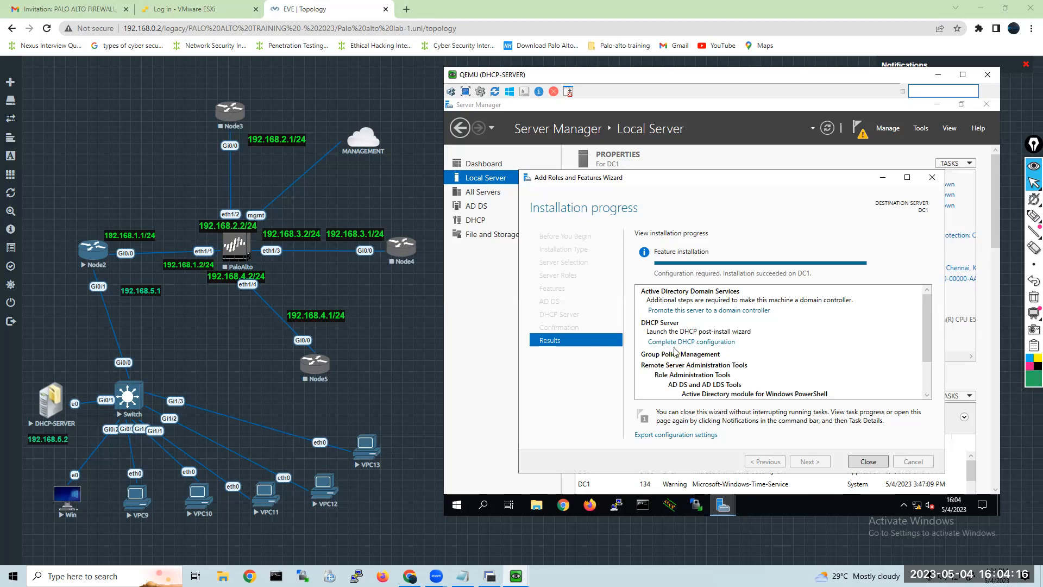
{"action": "left_click", "coordinate": [856, 466]}
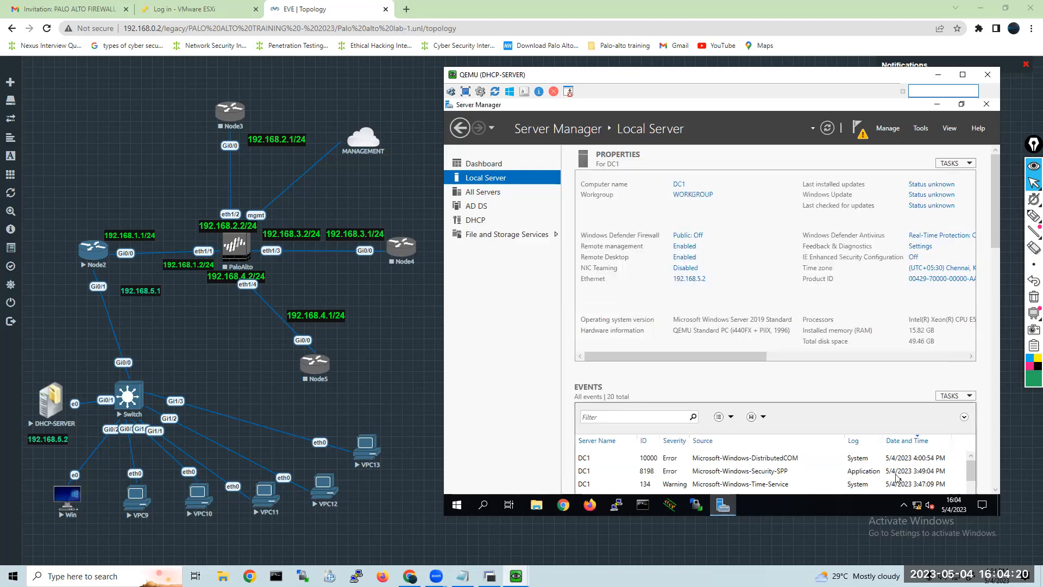
Start promoting DC1 to a domain controller and add a new forest with an aroushtech root domain name.
{"action": "left_click", "coordinate": [863, 140]}
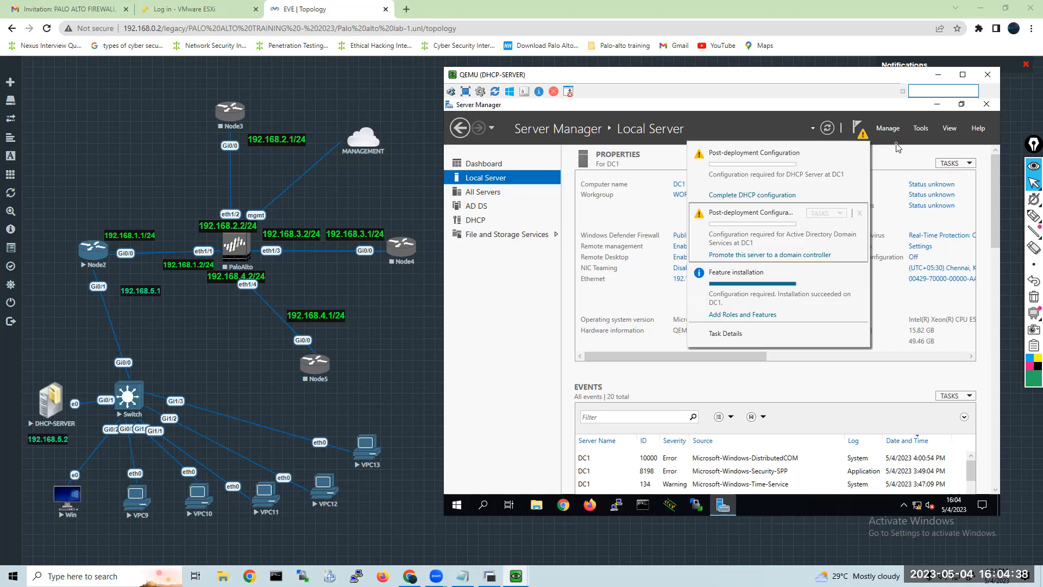
{"action": "left_click", "coordinate": [741, 255]}
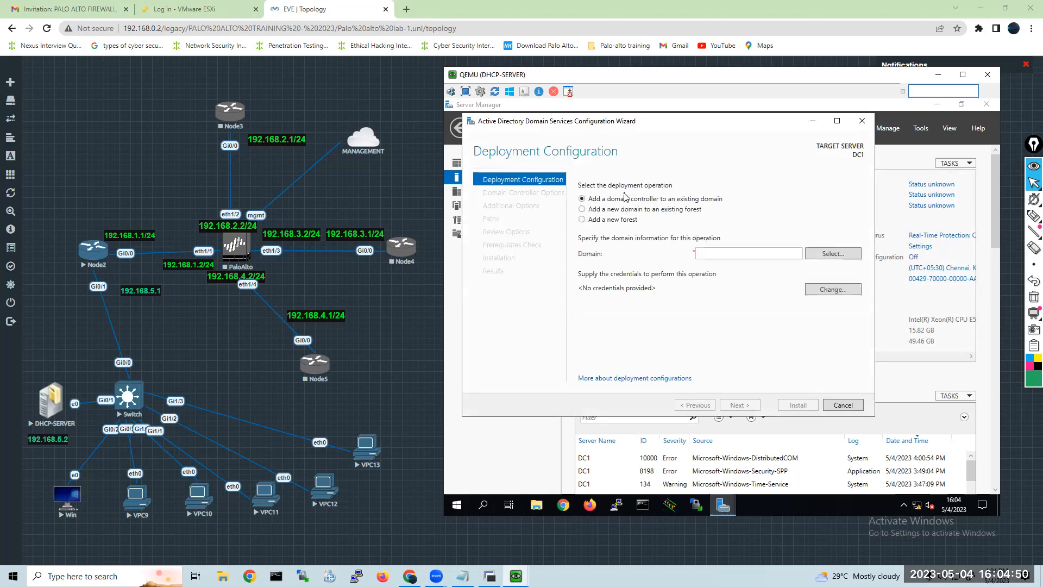
{"action": "left_click", "coordinate": [581, 220]}
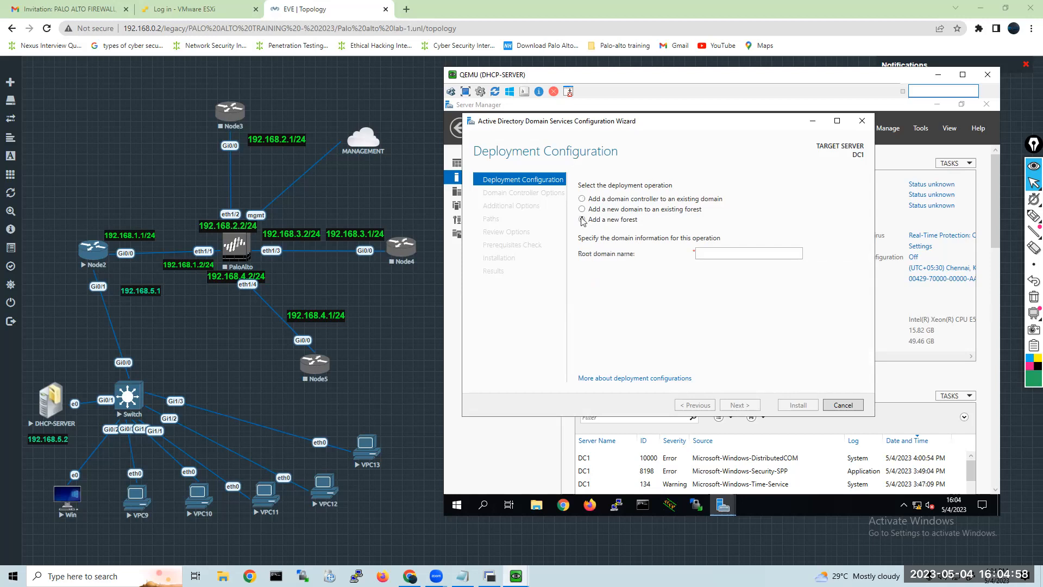
{"action": "left_click", "coordinate": [726, 253]}
{"action": "type", "text": "aroushte"}
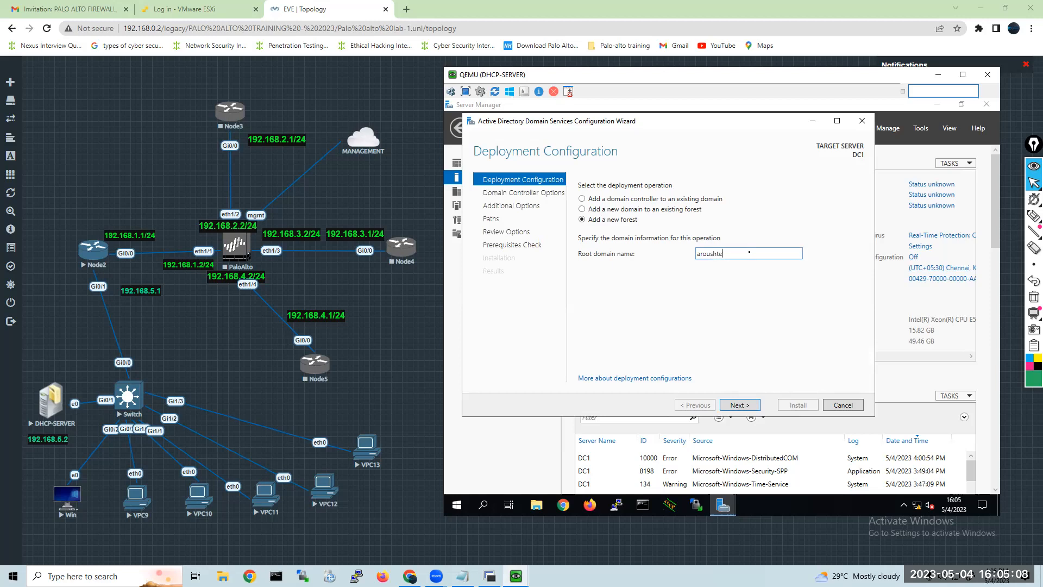
{"action": "type", "text": "ch."}
{"action": "left_click_drag", "start_coordinate": [747, 253], "coordinate": [671, 255]}
{"action": "left_click", "coordinate": [734, 406]}
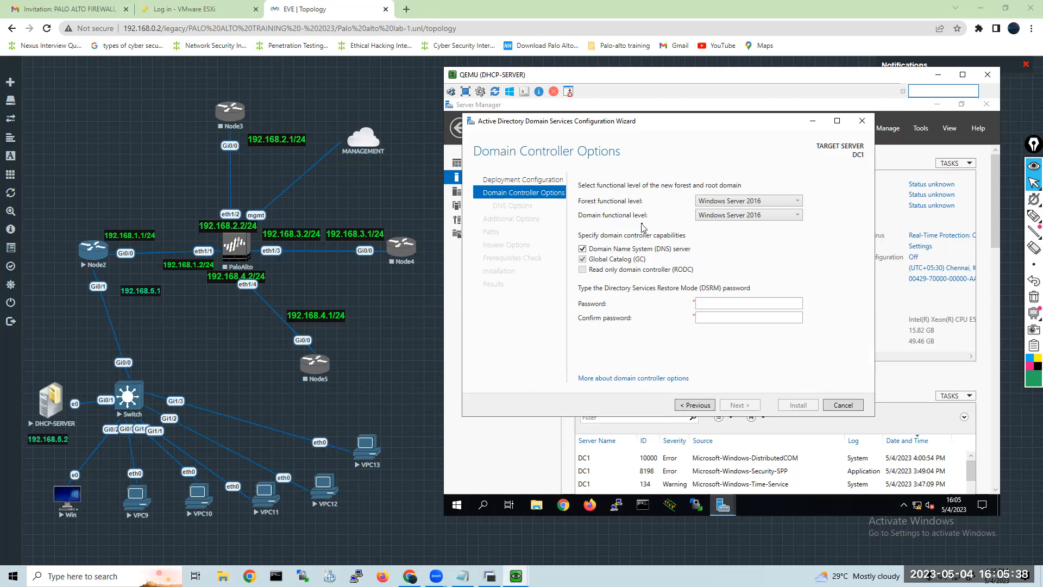
Check the available forest functional levels and select Windows Server 2016 as the domain functional level.
{"action": "left_click", "coordinate": [796, 205]}
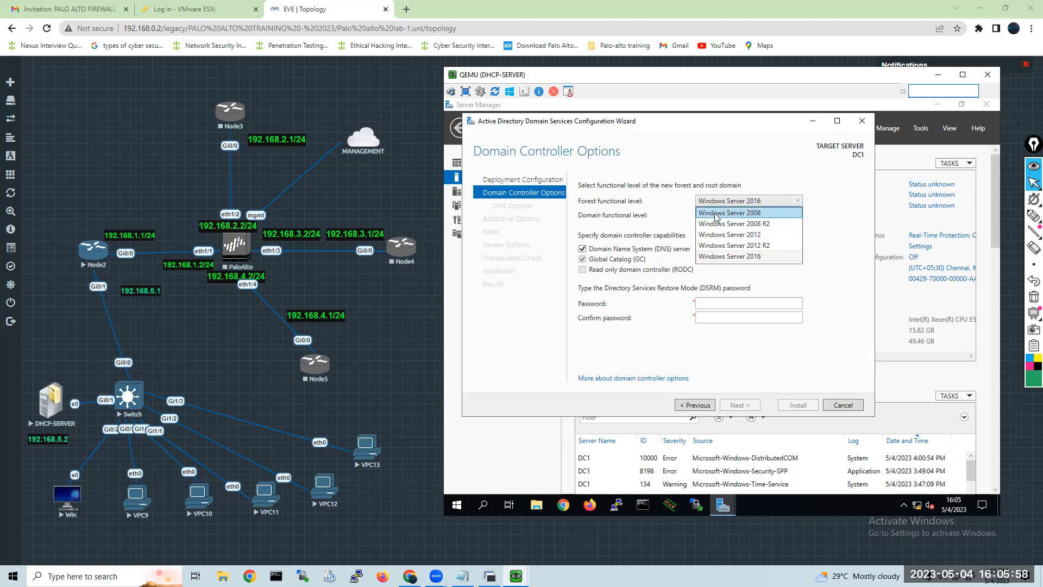
{"action": "left_click", "coordinate": [636, 226]}
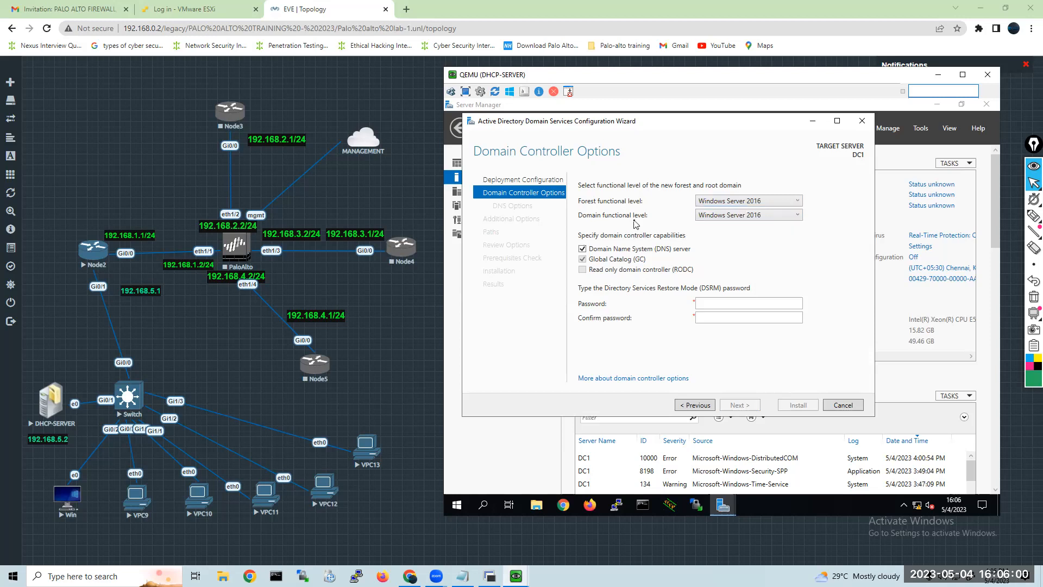
{"action": "left_click", "coordinate": [722, 219]}
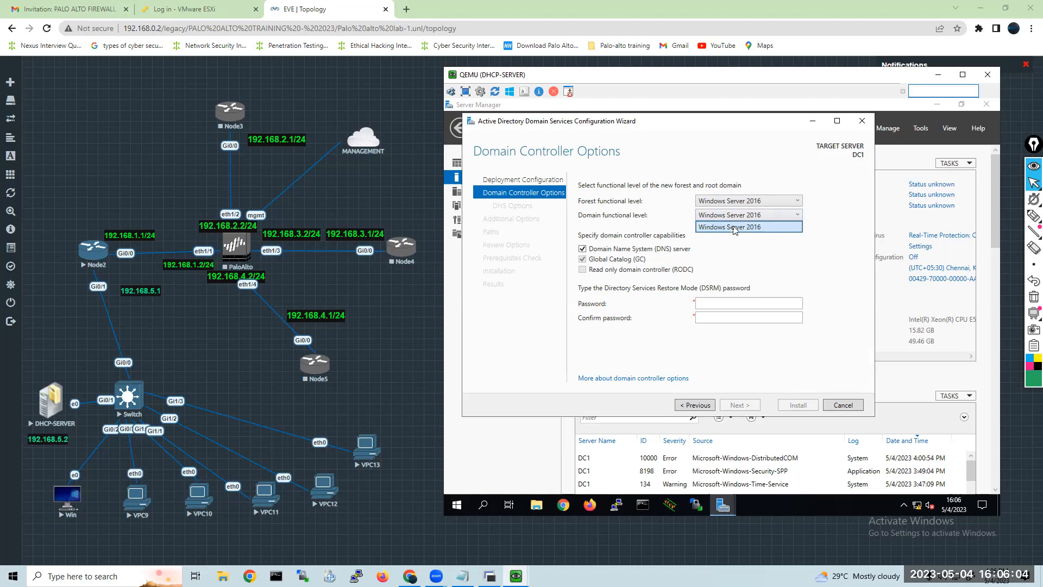
{"action": "left_click", "coordinate": [734, 232]}
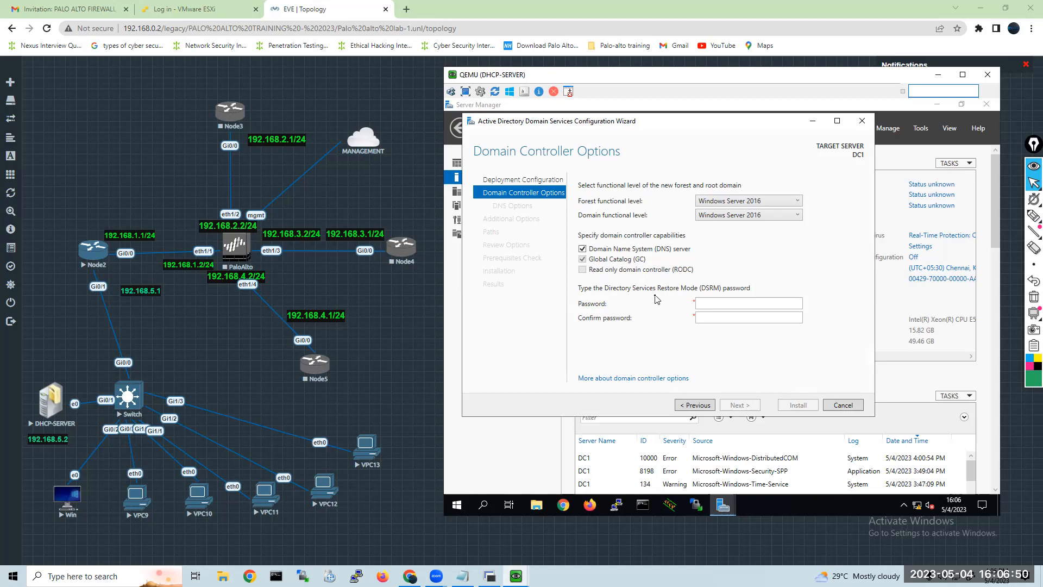
Enter and confirm the Directory Services Restore Mode password, and continue past the DNS options to the Additional Options without creating a DNS delegation.
{"action": "left_click", "coordinate": [700, 304]}
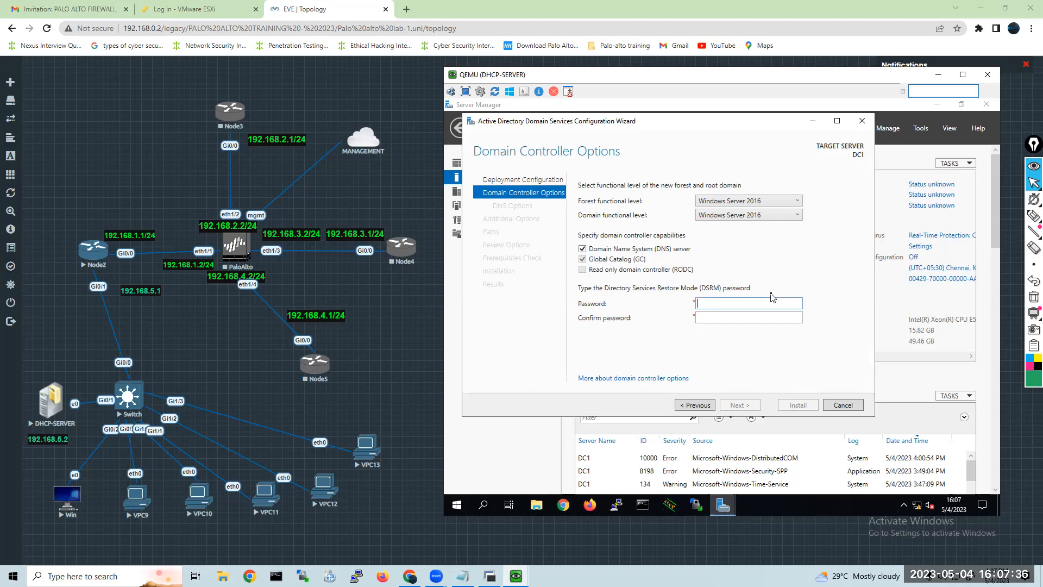
{"action": "type", "text": "*******"}
{"action": "key", "text": "Tab"}
{"action": "type", "text": "*****"}
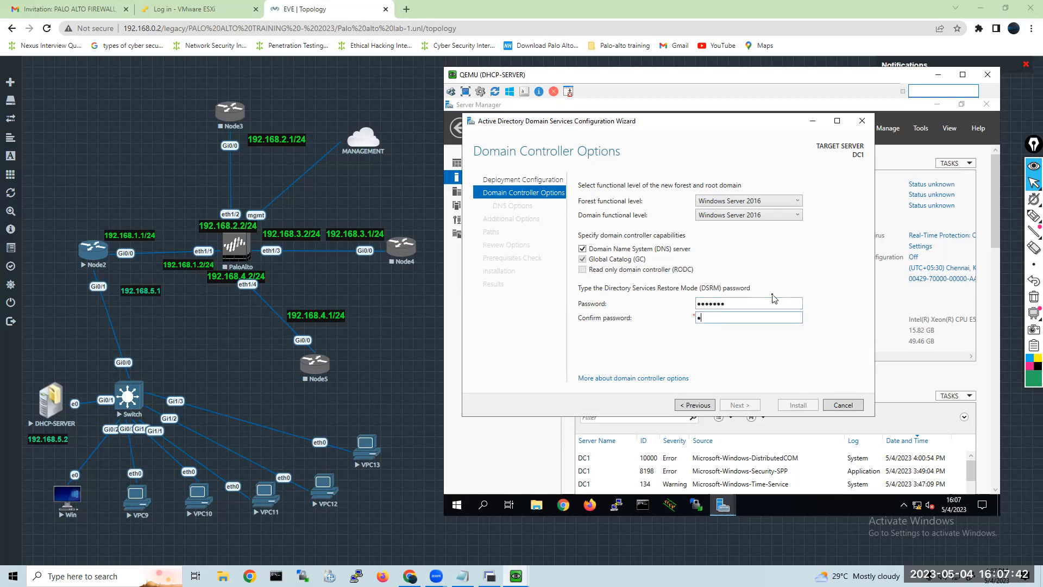
{"action": "type", "text": "**"}
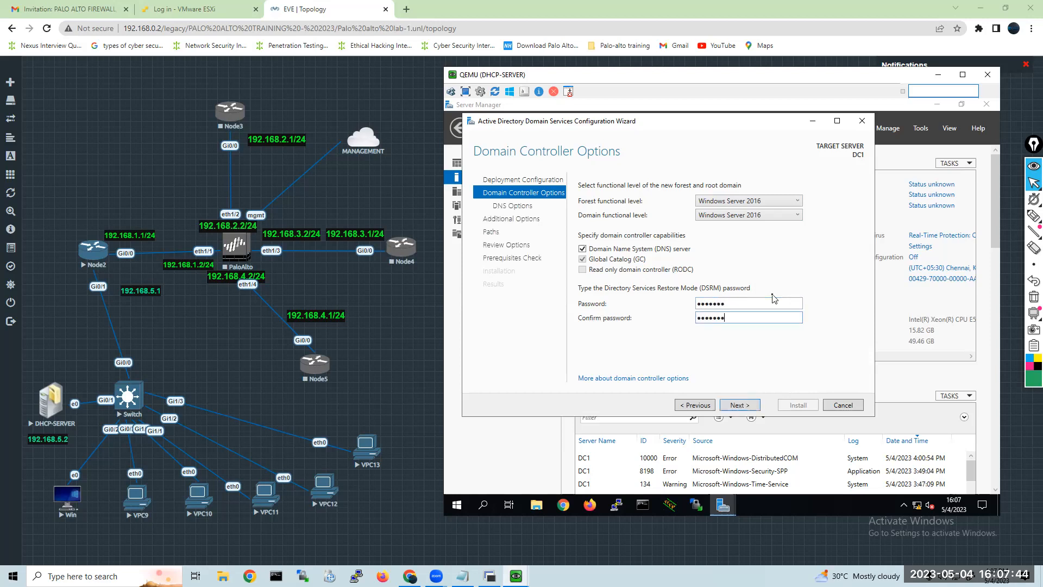
{"action": "left_click", "coordinate": [738, 407]}
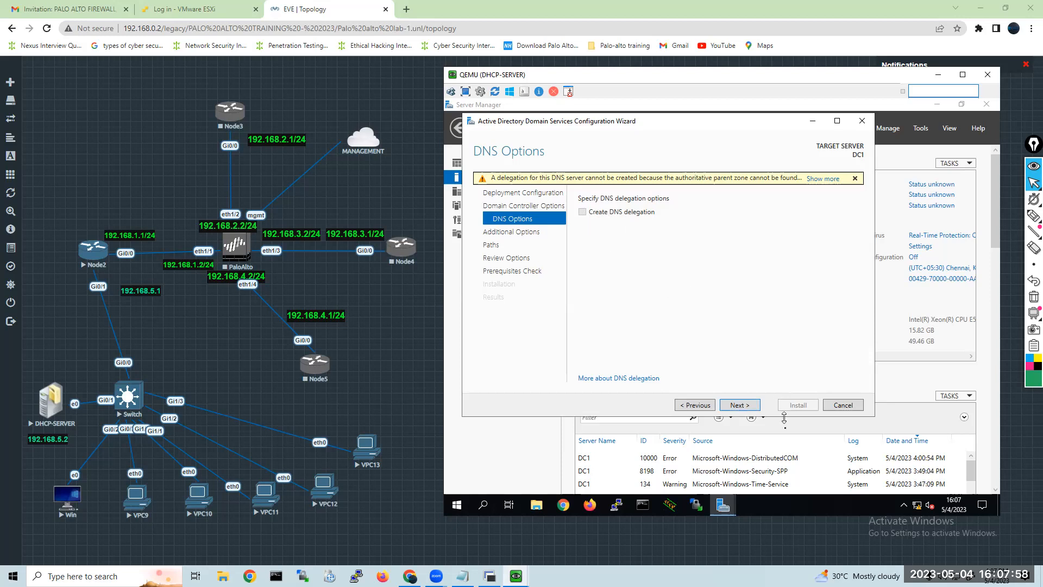
{"action": "left_click", "coordinate": [742, 405]}
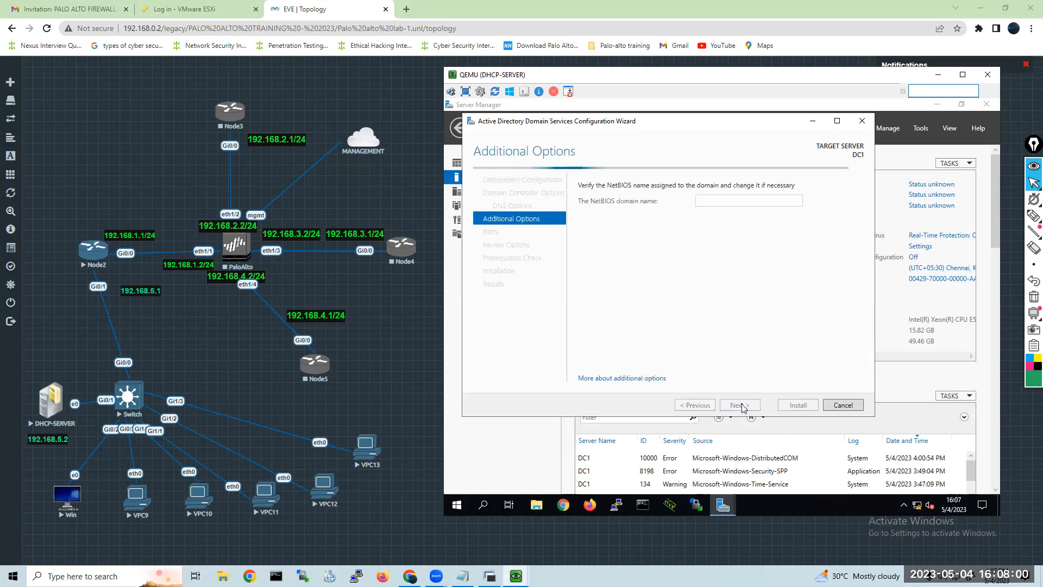
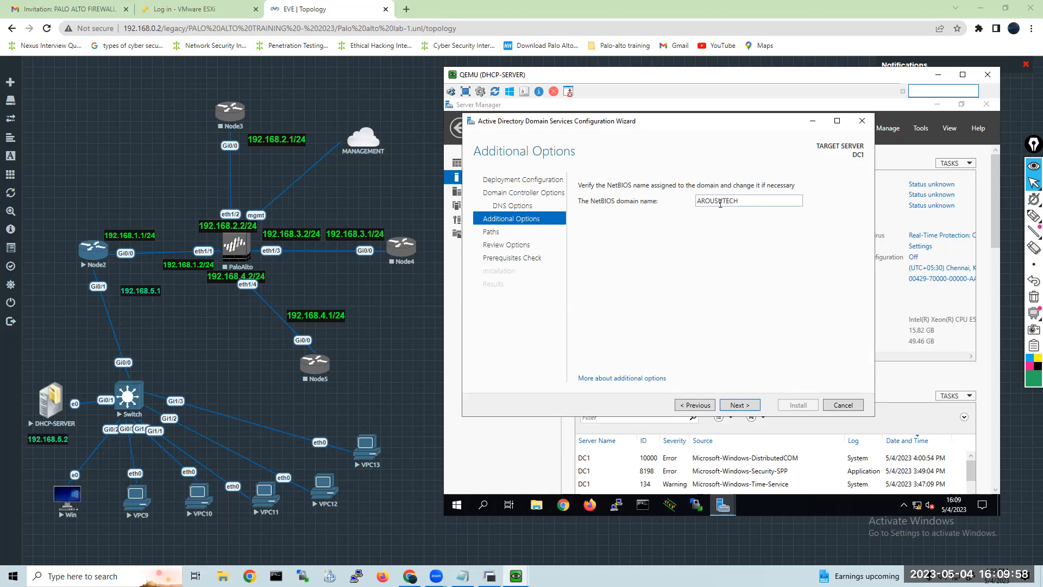
Keep the NetBIOS domain name AROUSHTECH and the default database, log files and SYSVOL folders, continuing to the options review.
{"action": "left_click", "coordinate": [737, 405]}
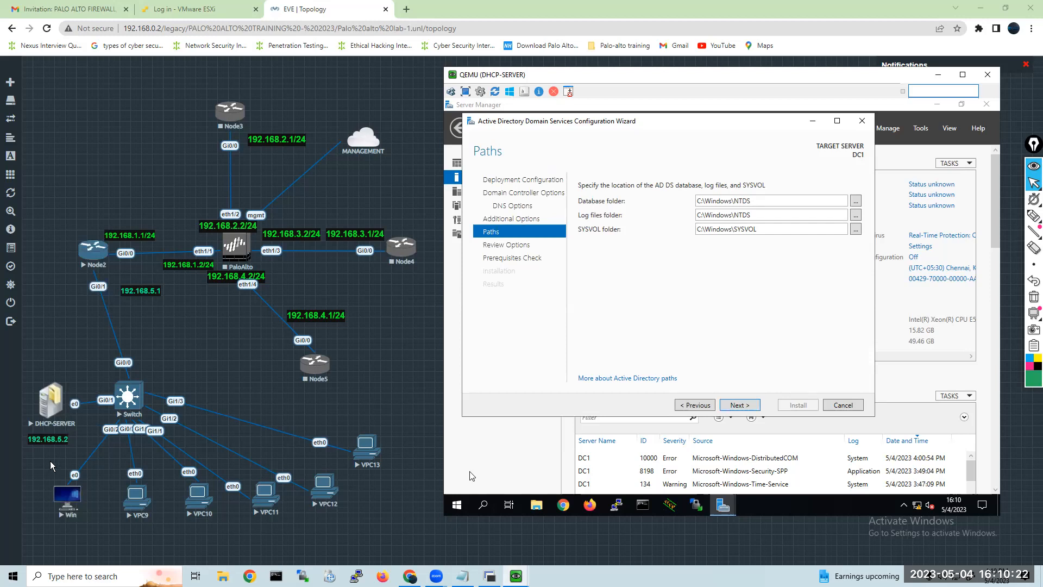
{"action": "mouse_move", "coordinate": [37, 467]}
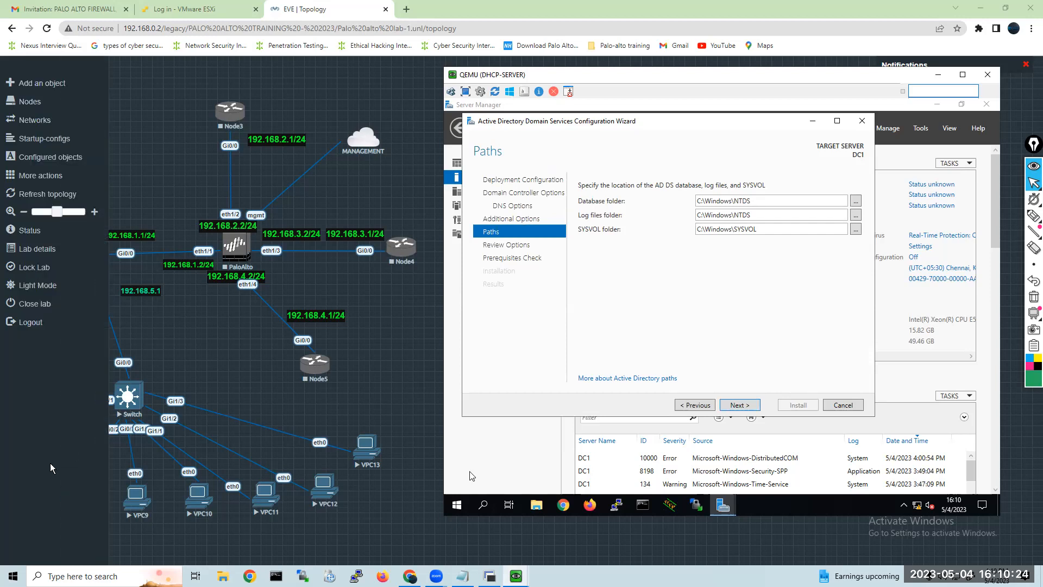
{"action": "left_click", "coordinate": [696, 404]}
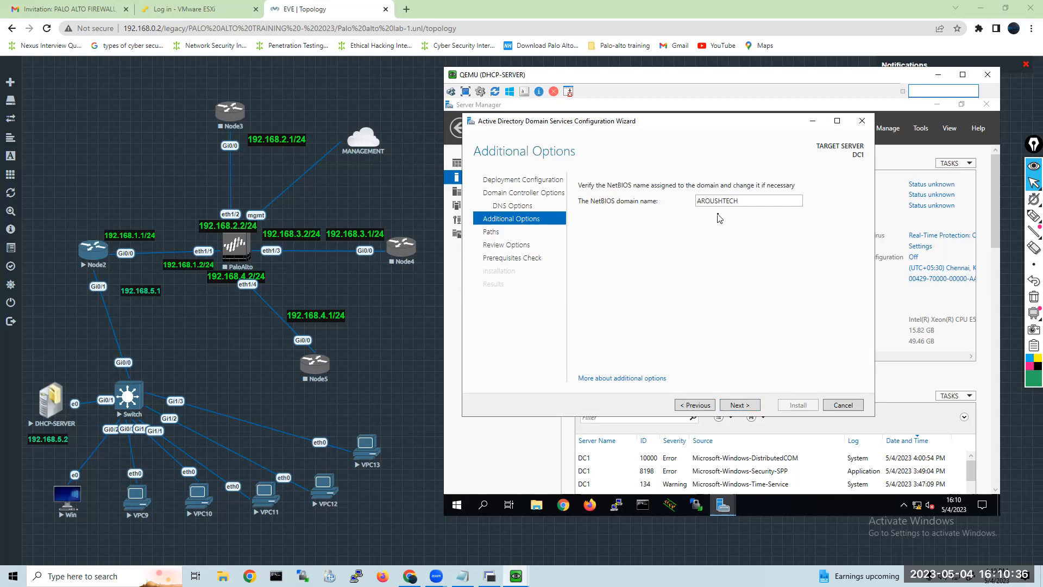
{"action": "left_click", "coordinate": [740, 405]}
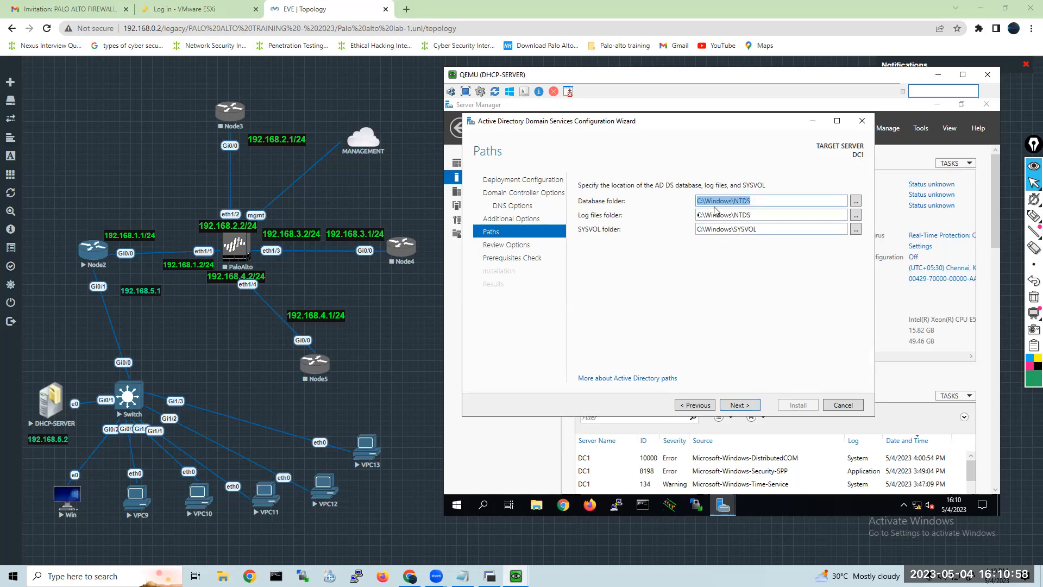
{"action": "left_click", "coordinate": [741, 408]}
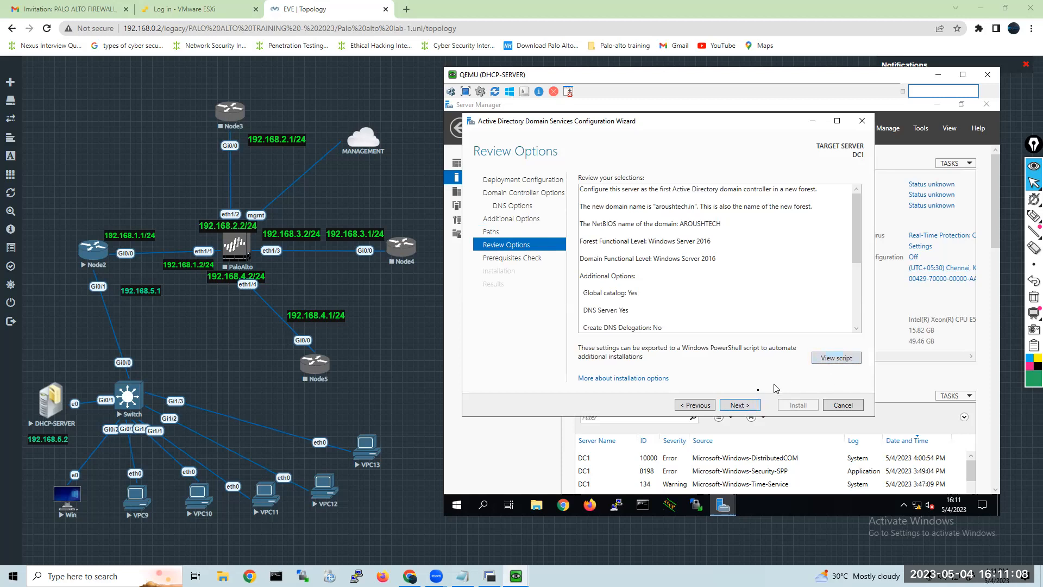
Accept the reviewed options, run the prerequisites check and start installing the domain controller on DC1.
{"action": "left_click", "coordinate": [734, 408]}
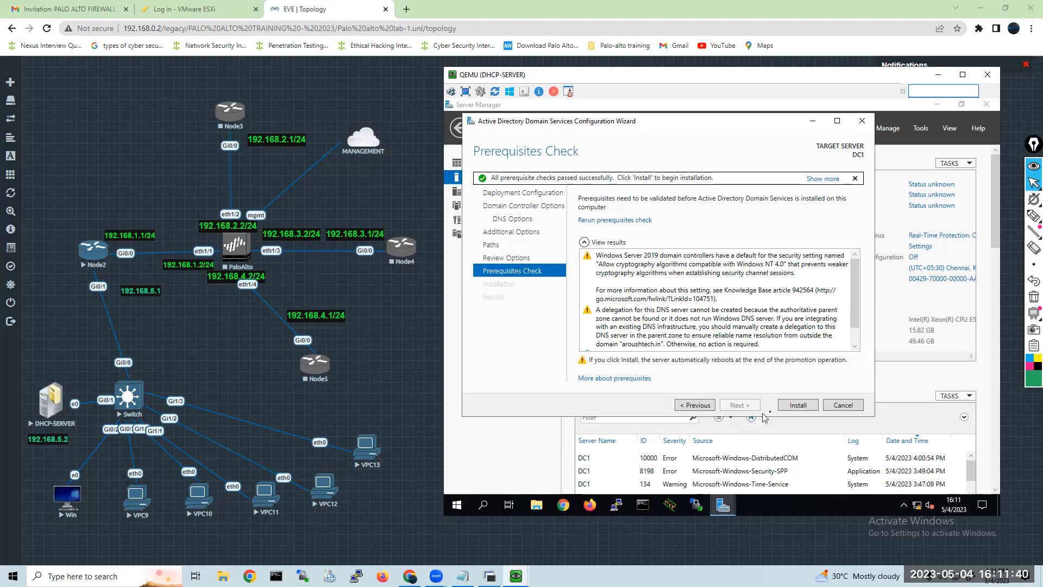
{"action": "left_click", "coordinate": [802, 404]}
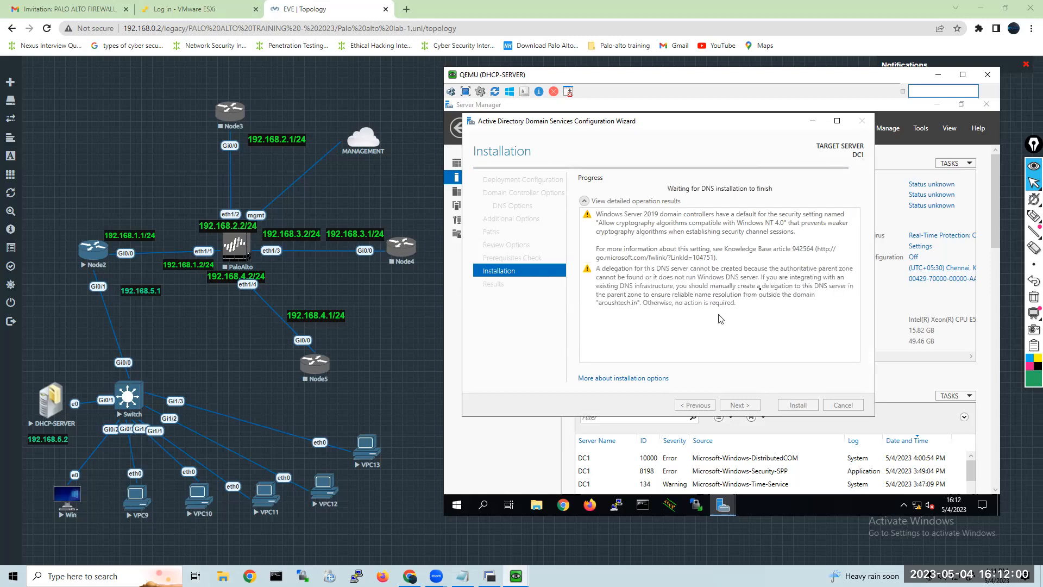
{"action": "mouse_move", "coordinate": [59, 499]}
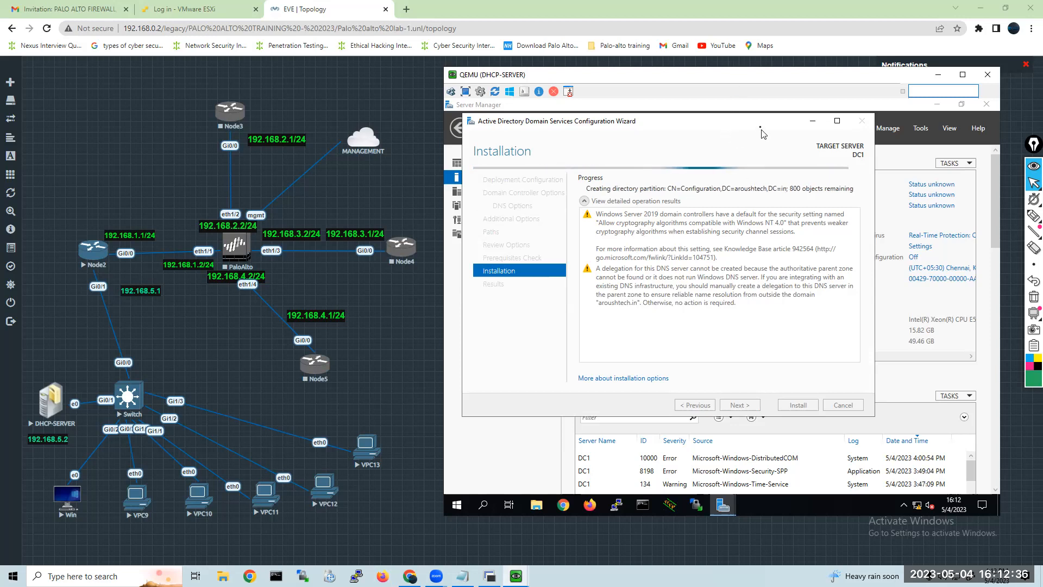
Complete the DHCP post-install configuration on DC1, committing the DHCP Administrators and DHCP Users security groups, and close its wizard.
{"action": "left_click_drag", "start_coordinate": [761, 124], "coordinate": [777, 212]}
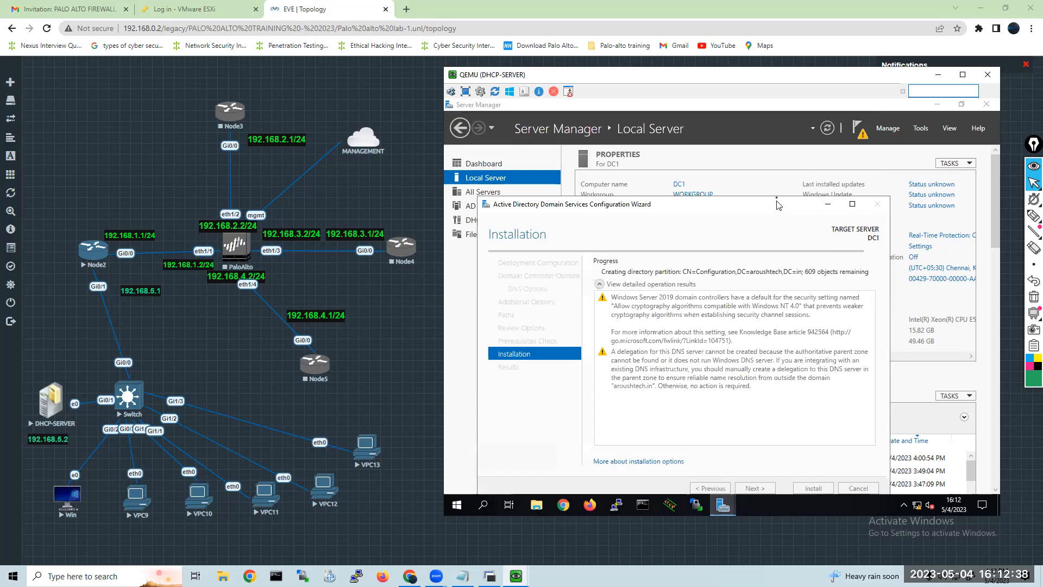
{"action": "left_click", "coordinate": [860, 131]}
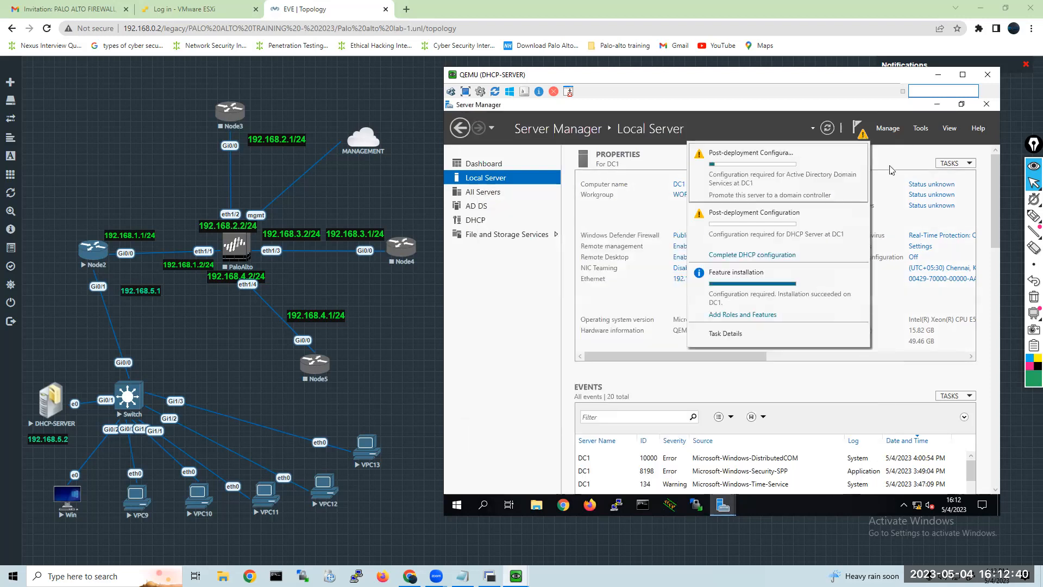
{"action": "left_click", "coordinate": [739, 255]}
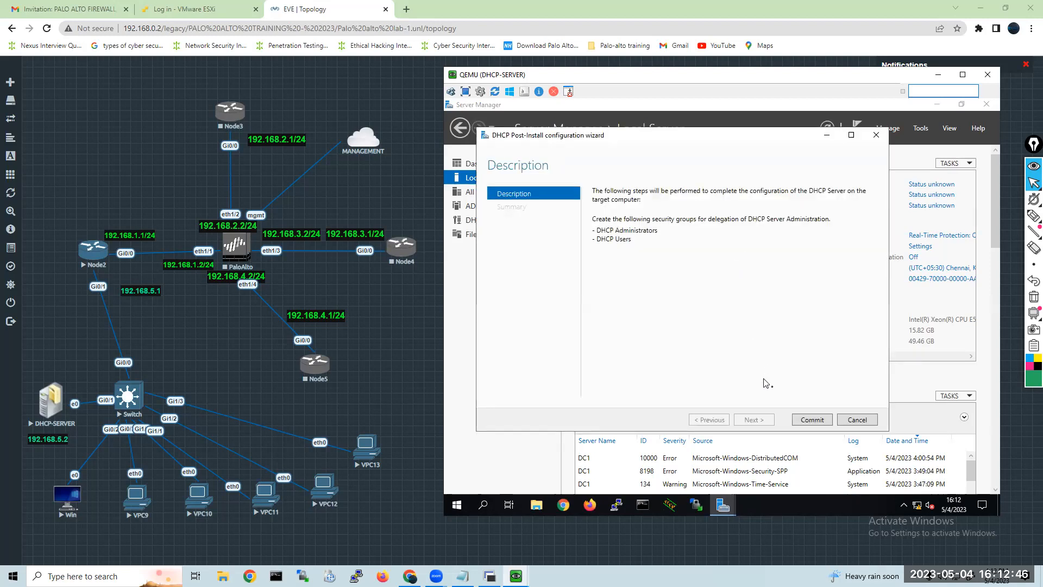
{"action": "left_click", "coordinate": [815, 421]}
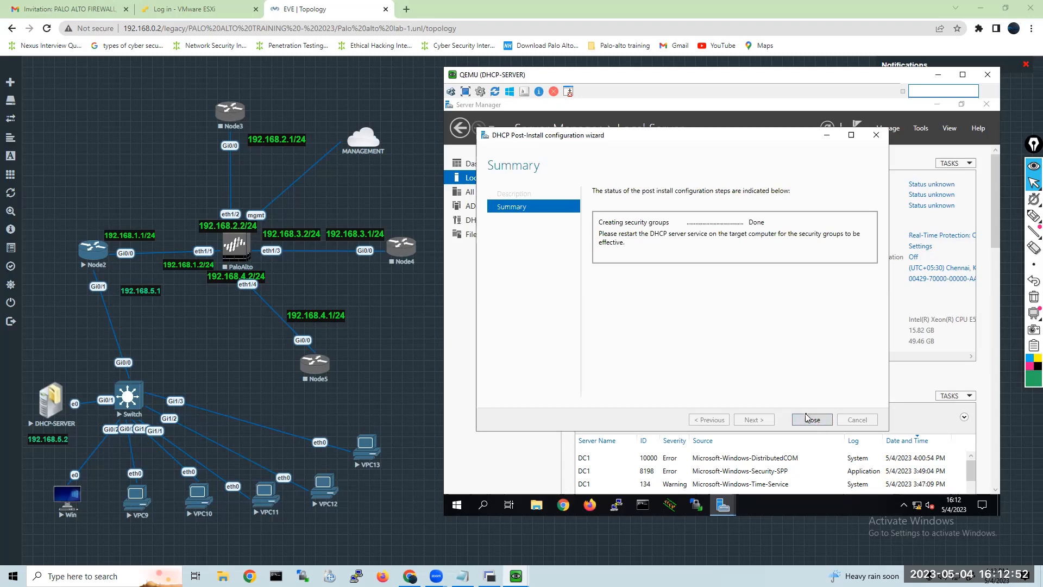
{"action": "left_click", "coordinate": [811, 420]}
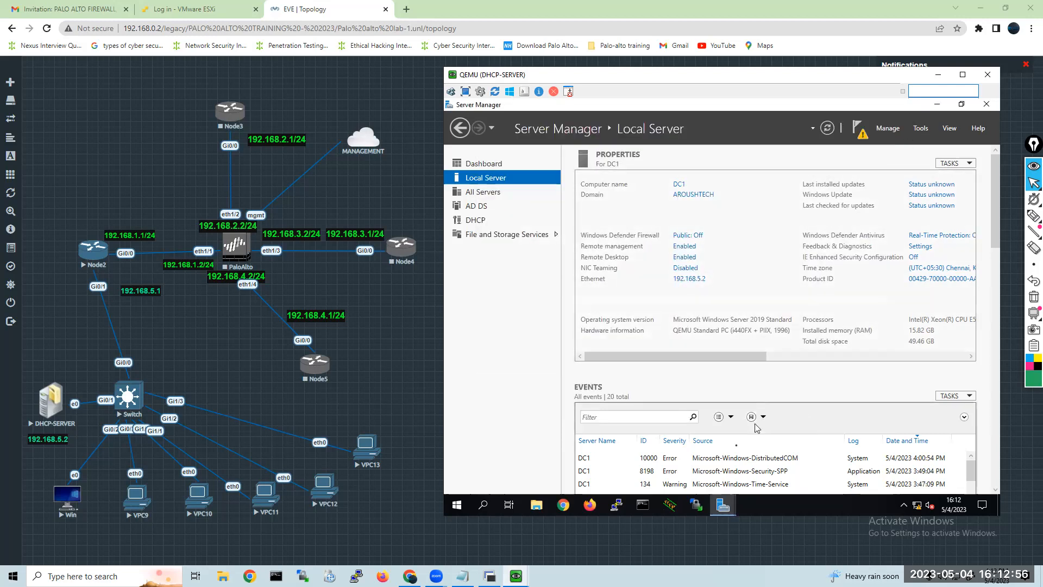
Bring the Active Directory Domain Services Configuration Wizard back to the front and check the installation progress.
{"action": "mouse_move", "coordinate": [720, 508]}
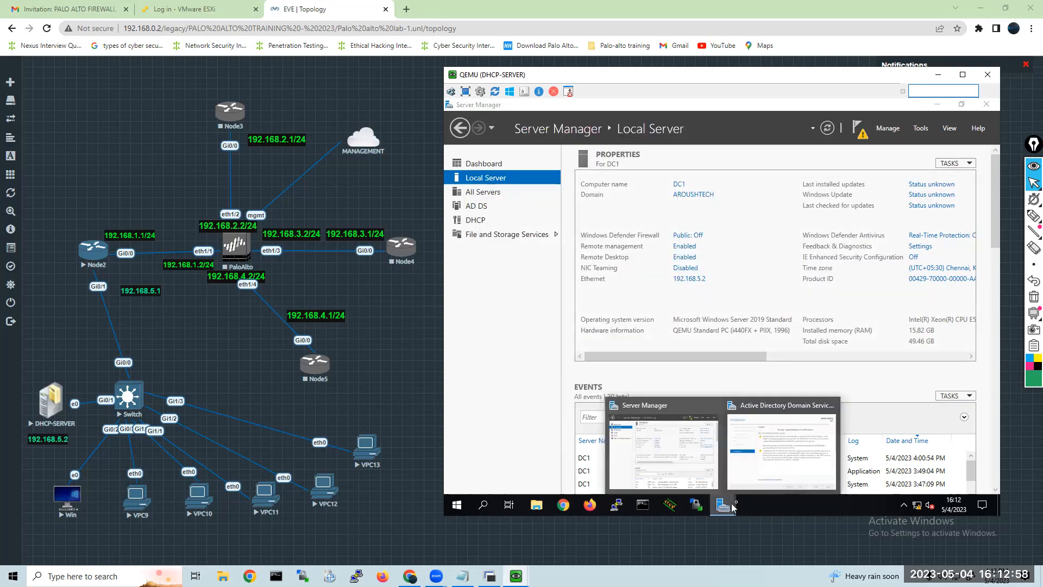
{"action": "left_click", "coordinate": [761, 475]}
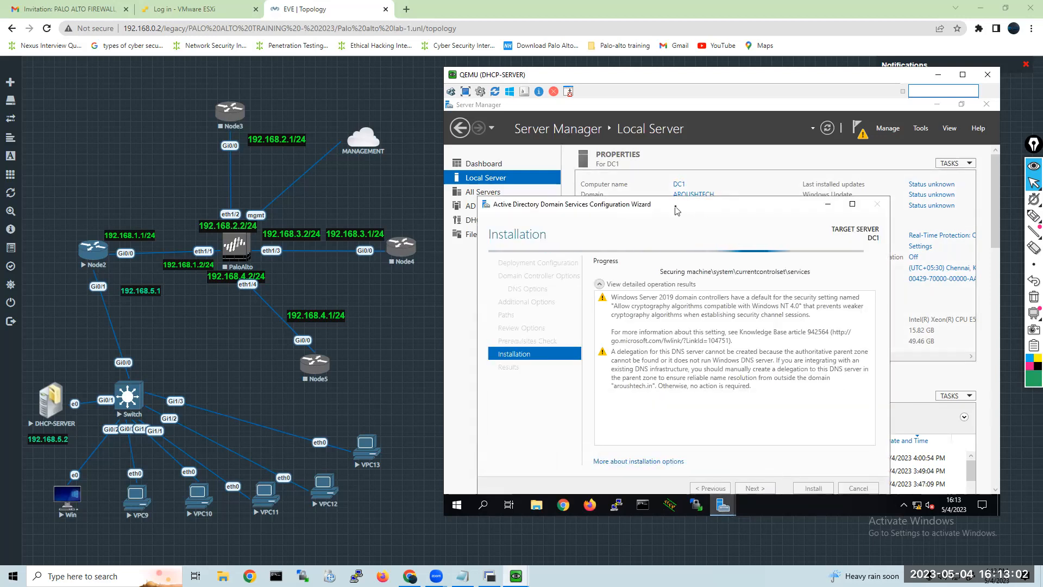
{"action": "left_click_drag", "start_coordinate": [672, 205], "coordinate": [676, 189]}
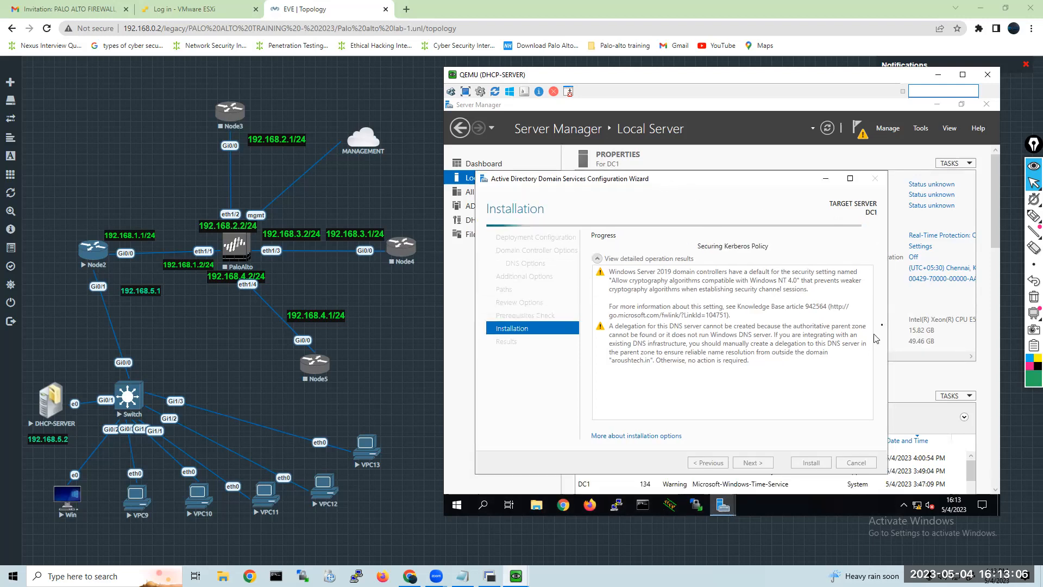
{"action": "left_click", "coordinate": [922, 128]}
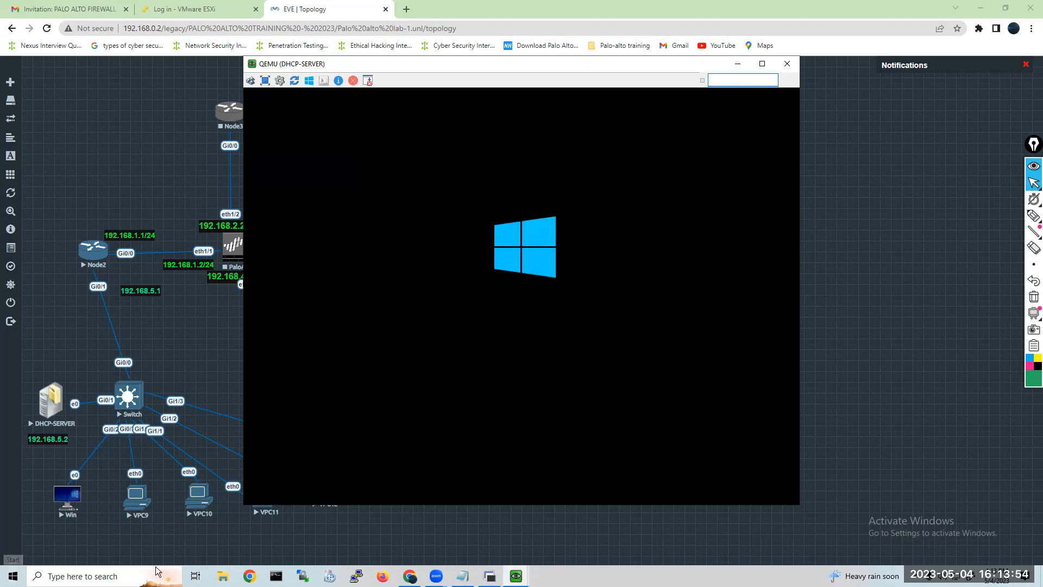
Switch to the Win console, wake its lock screen and enlarge the console window around the sign-in screen.
{"action": "left_click", "coordinate": [516, 576]}
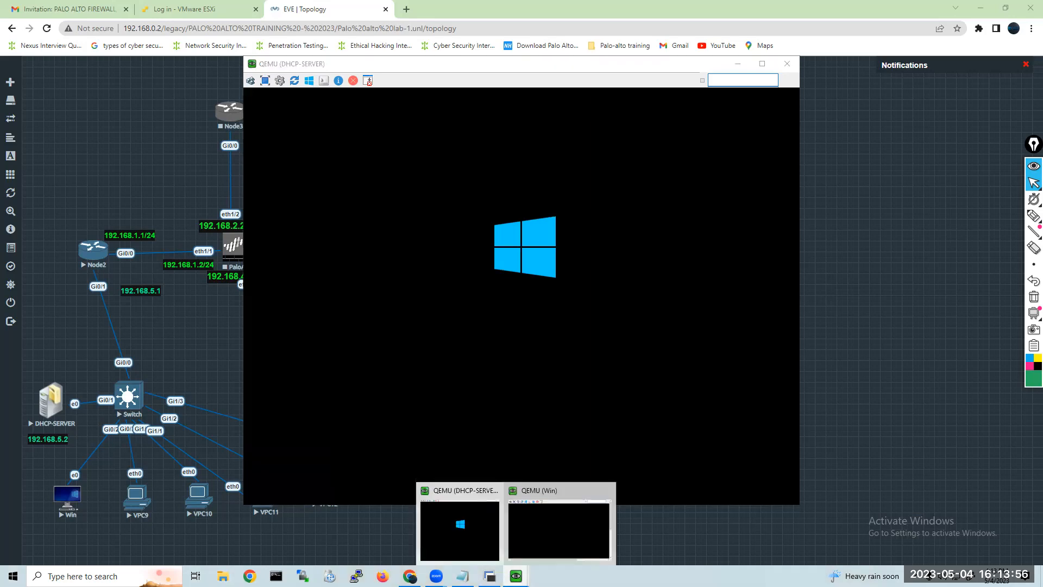
{"action": "left_click", "coordinate": [526, 542]}
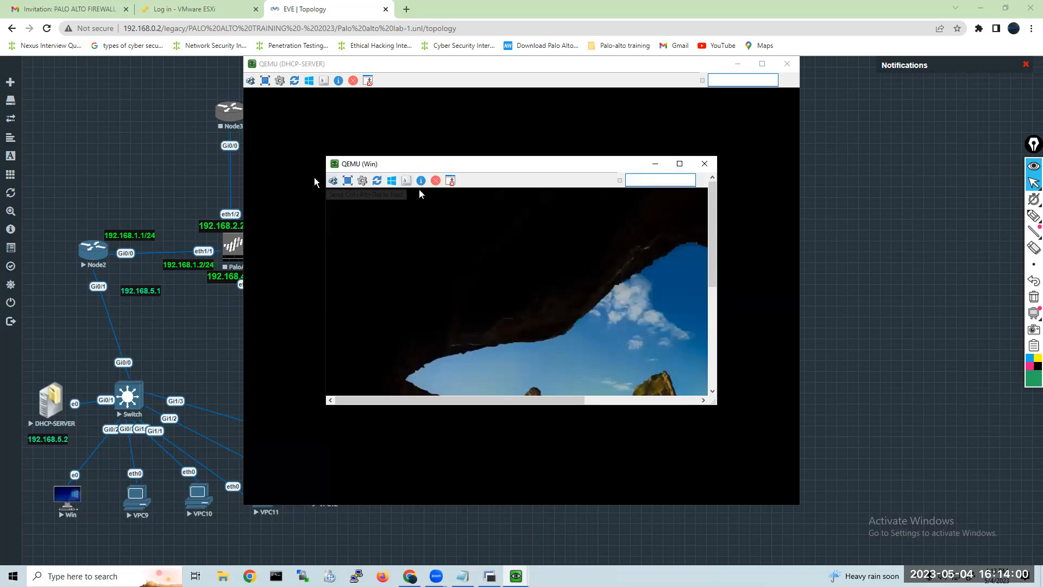
{"action": "left_click", "coordinate": [360, 240]}
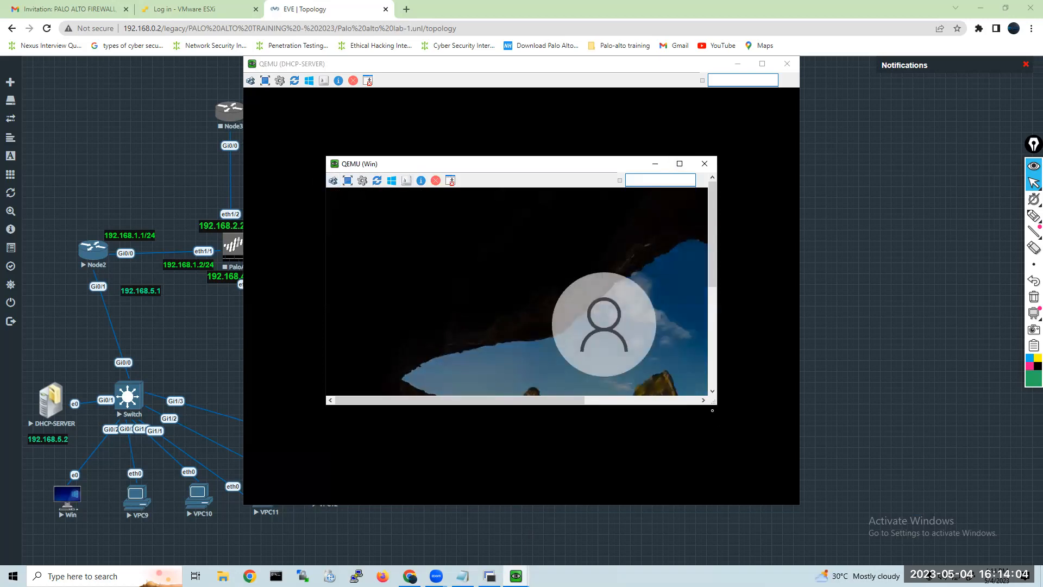
{"action": "left_click_drag", "start_coordinate": [717, 402], "coordinate": [786, 476]}
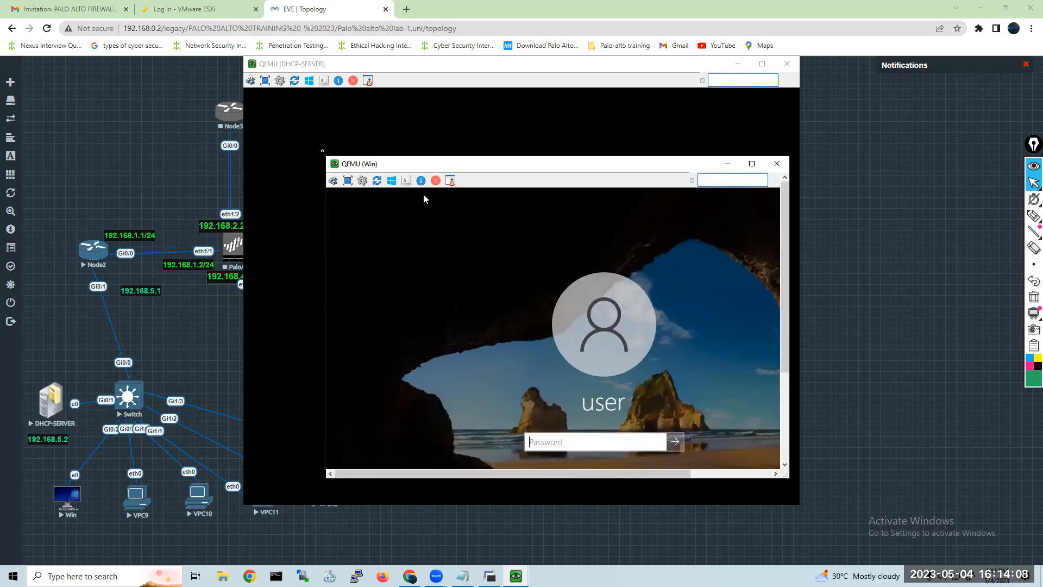
{"action": "left_click", "coordinate": [322, 154]}
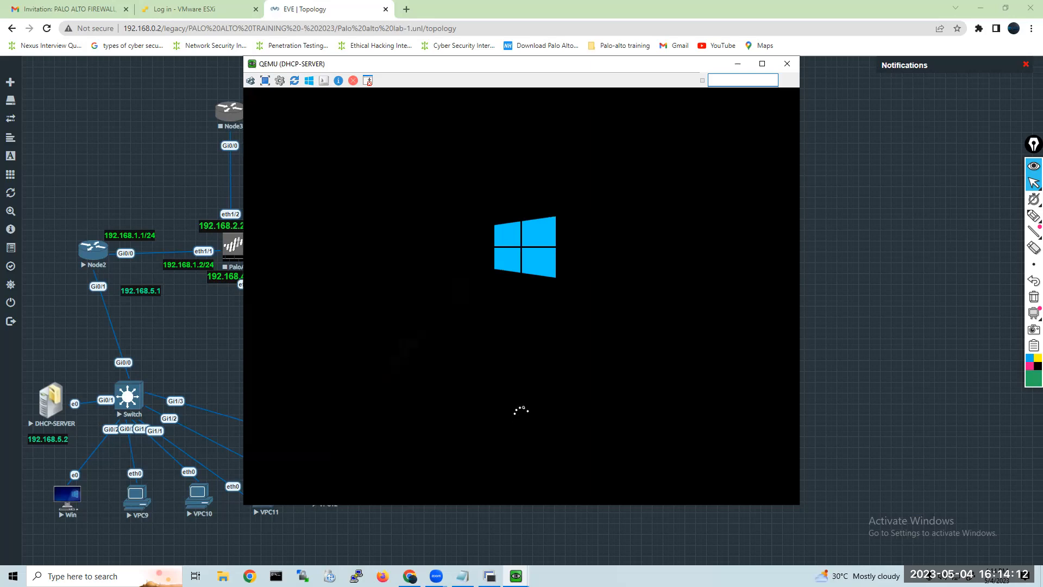
{"action": "mouse_move", "coordinate": [516, 575]}
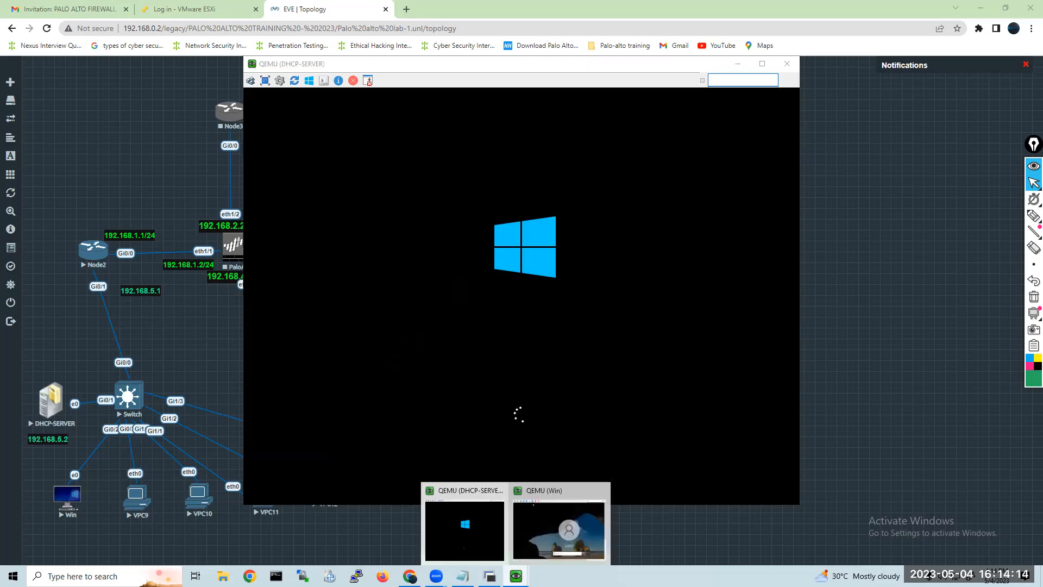
{"action": "left_click", "coordinate": [557, 533]}
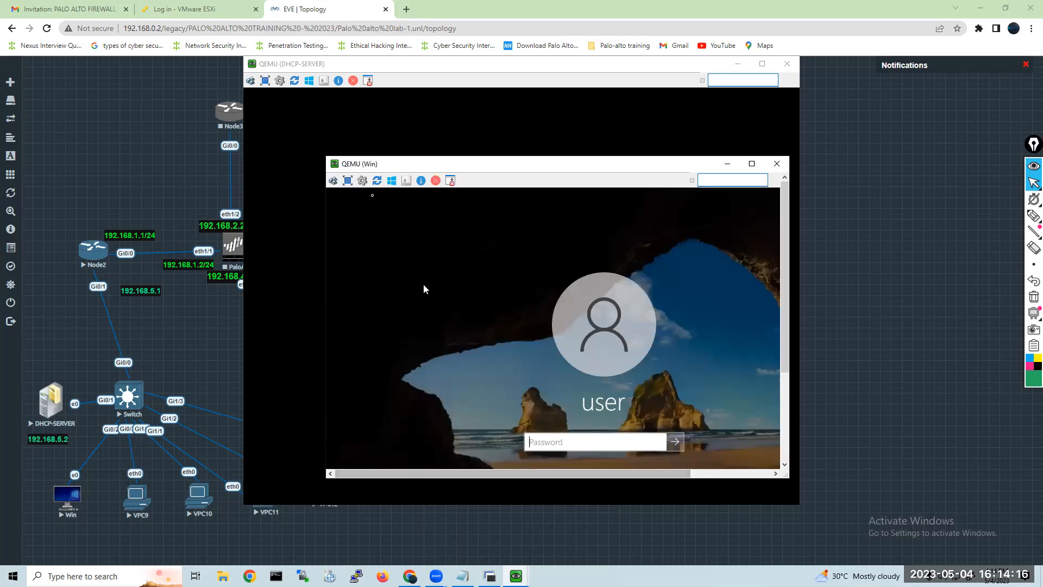
{"action": "left_click_drag", "start_coordinate": [321, 155], "coordinate": [245, 87]}
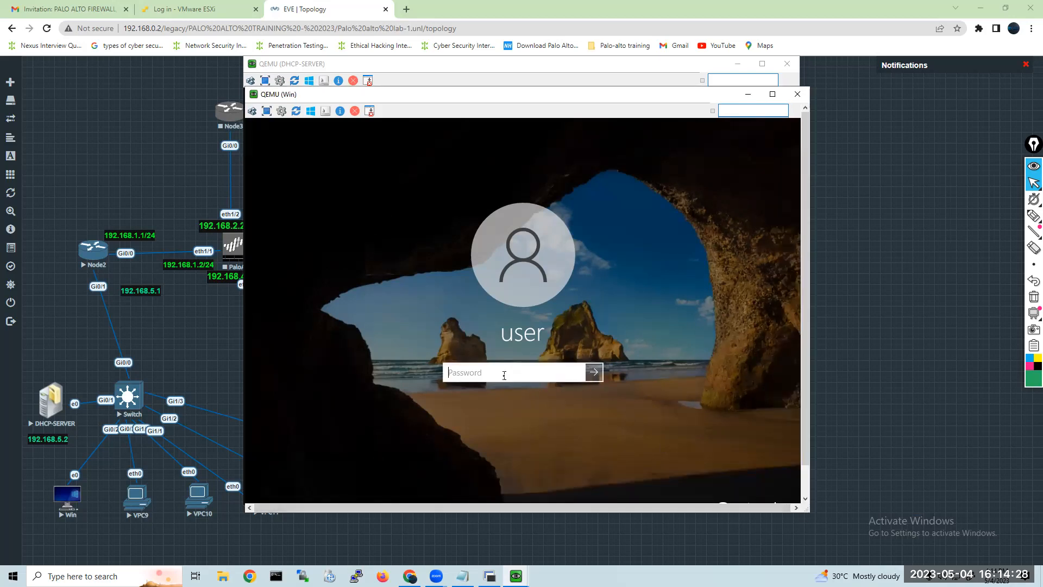
Sign in to the Win client with the account password and move its console aside from the DHCP-SERVER console.
{"action": "type", "text": "********"}
{"action": "key", "text": "Return"}
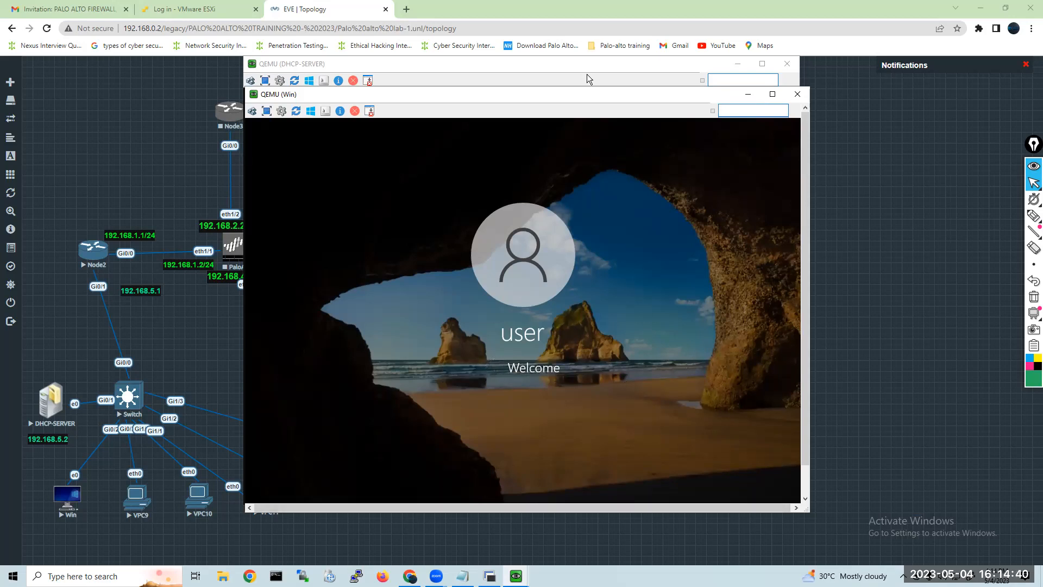
{"action": "left_click_drag", "start_coordinate": [580, 94], "coordinate": [741, 97]}
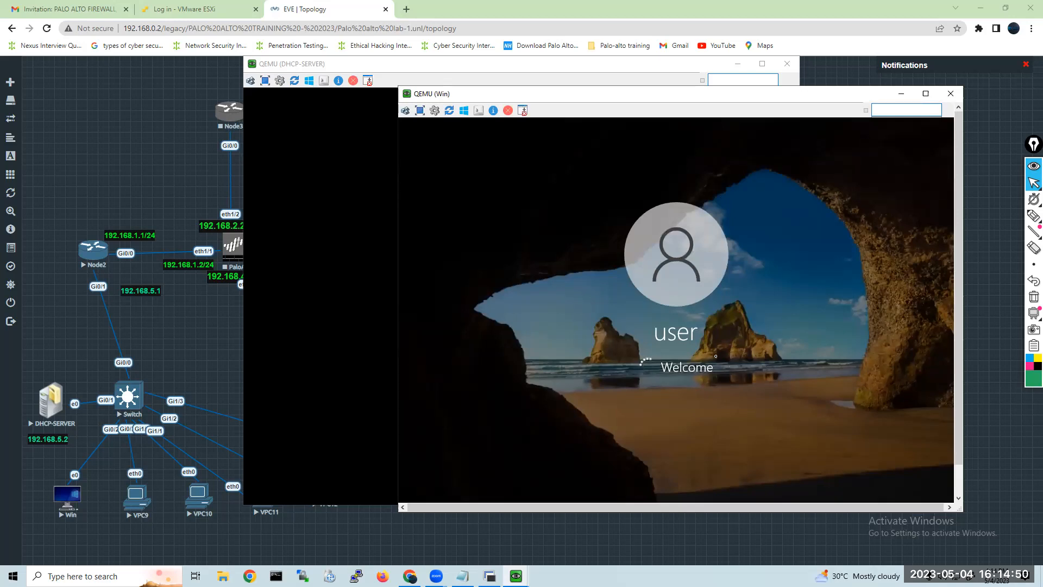
Switch to Notepad and add lusrmgr.msc to the list of shortcut commands, below mstsc.
{"action": "left_click", "coordinate": [463, 576]}
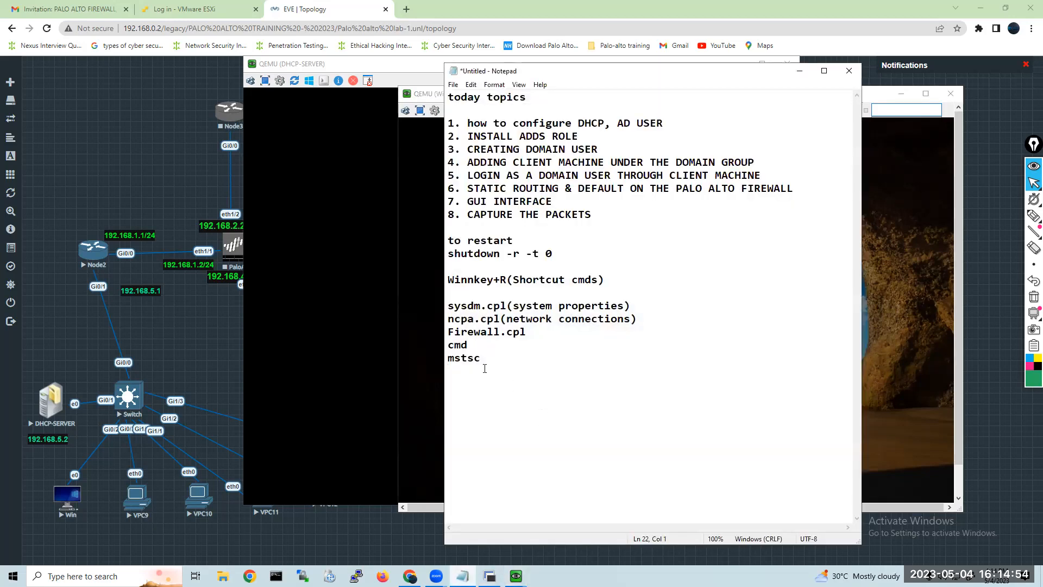
{"action": "type", "text": "lusr"}
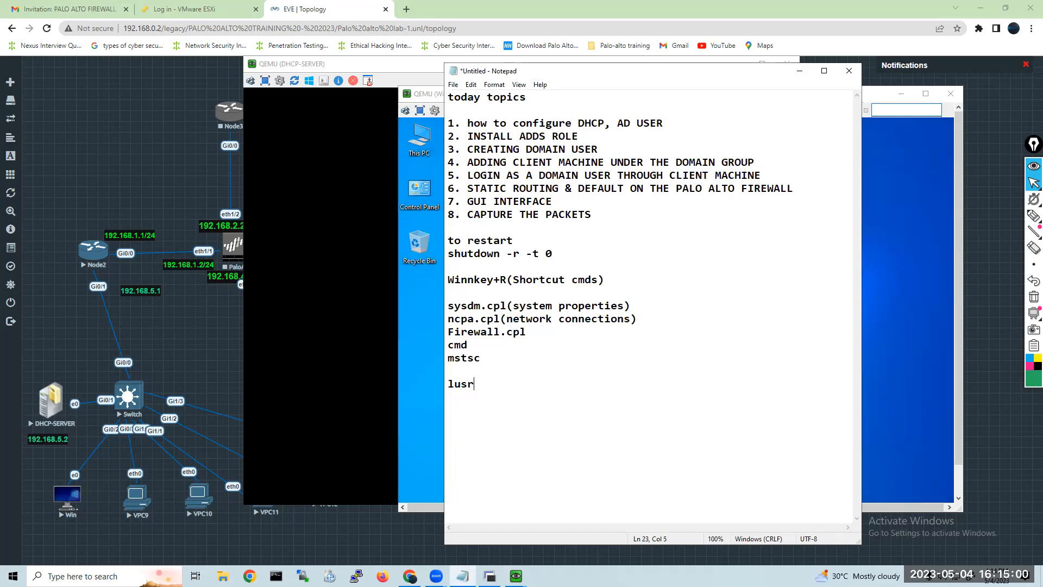
{"action": "type", "text": "mgr.msc"}
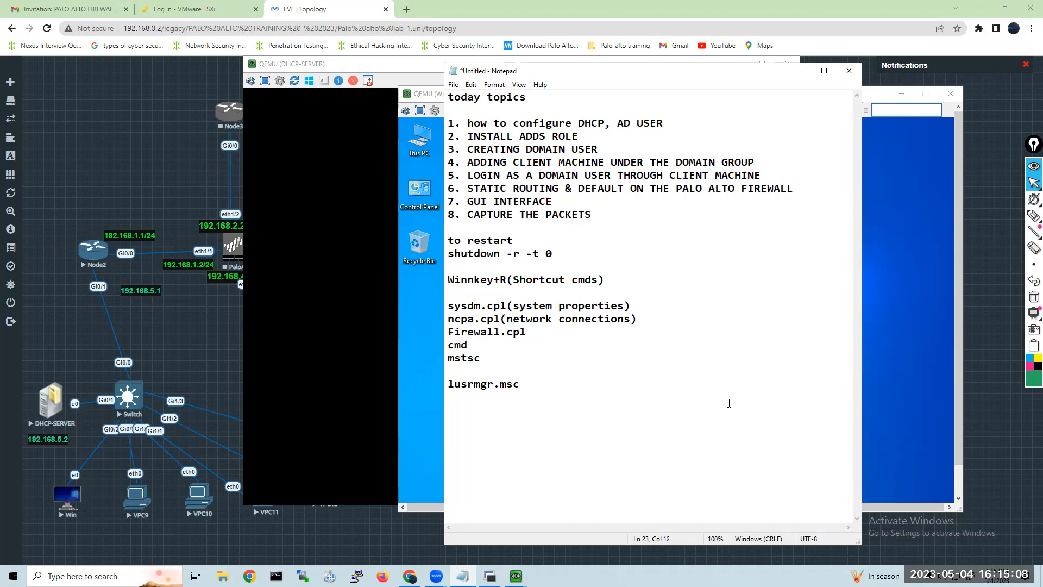
Return to the Win console and open Local Users and Groups by running lusrmgr.msc.
{"action": "left_click", "coordinate": [921, 355]}
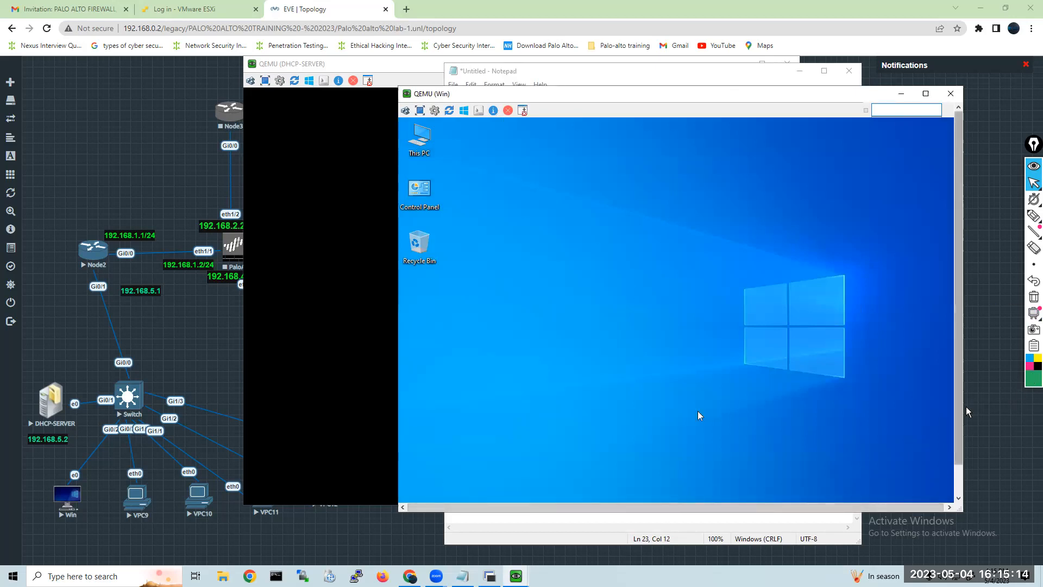
{"action": "scroll", "coordinate": [957, 408], "scroll_direction": "down", "scroll_amount": 2}
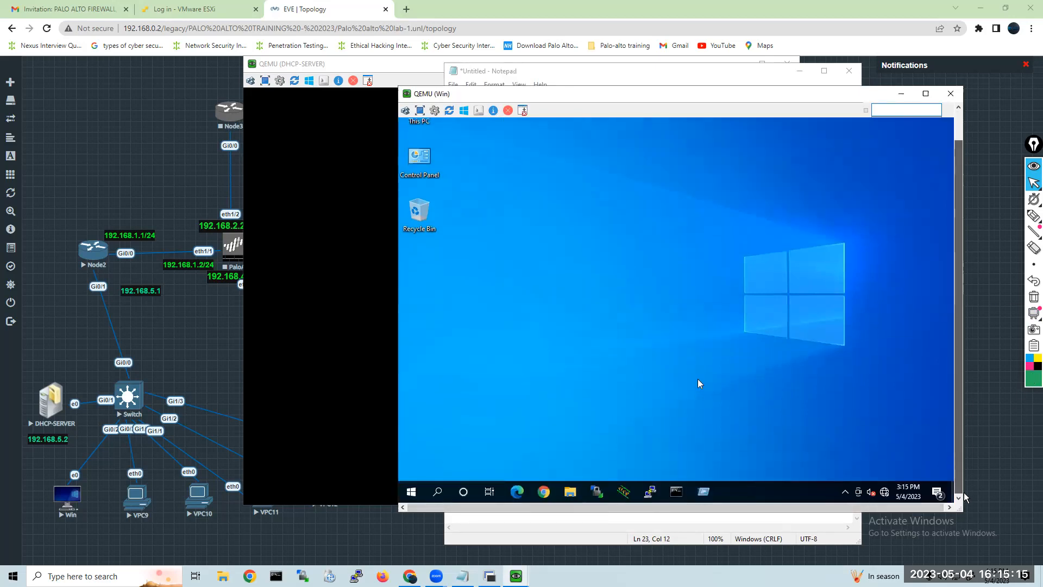
{"action": "right_click", "coordinate": [420, 489]}
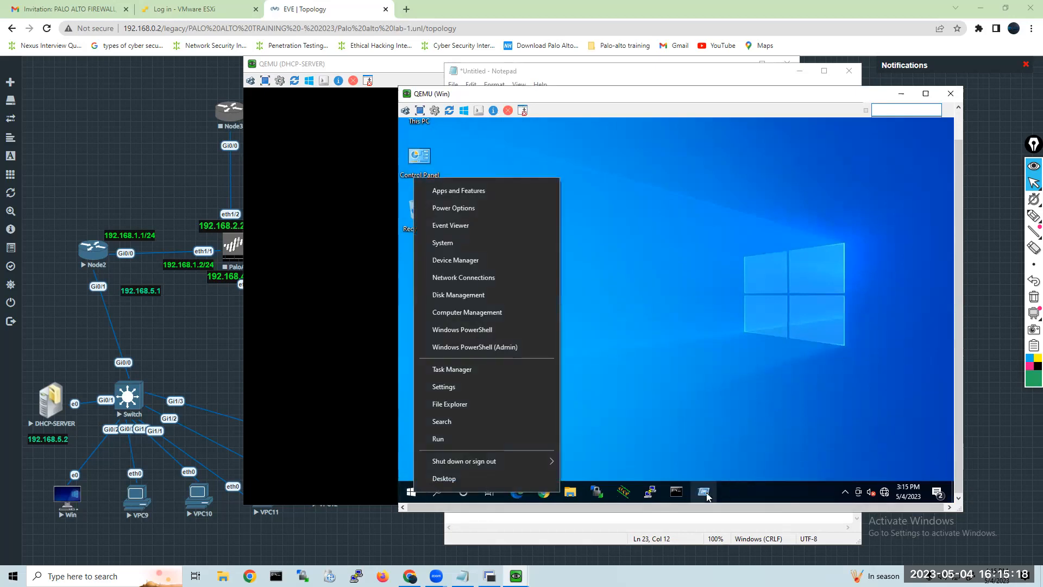
{"action": "left_click", "coordinate": [704, 496]}
{"action": "left_click", "coordinate": [704, 496]}
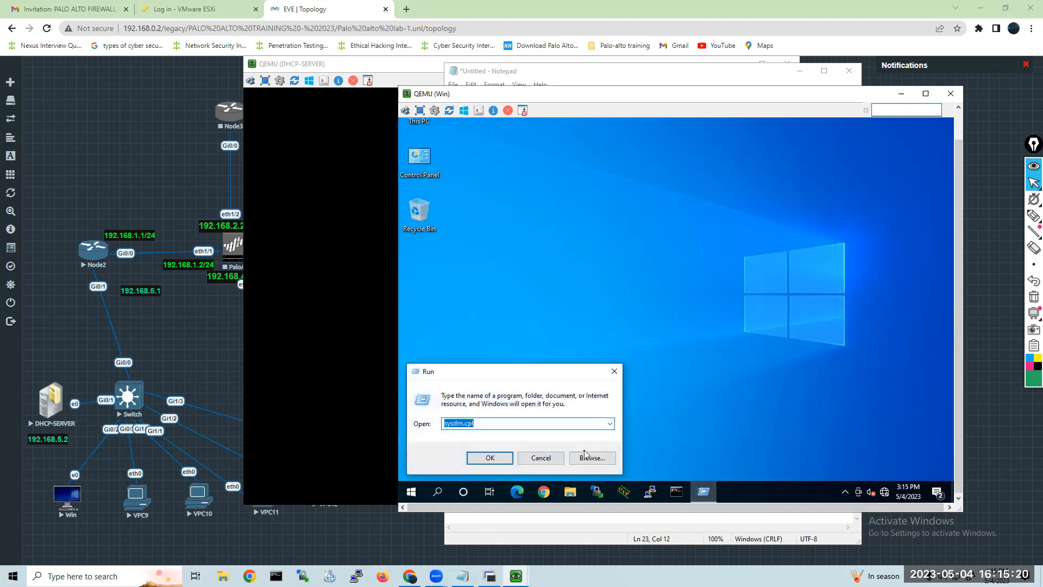
{"action": "type", "text": "ls"}
{"action": "type", "text": "usr"}
{"action": "type", "text": "mgr."}
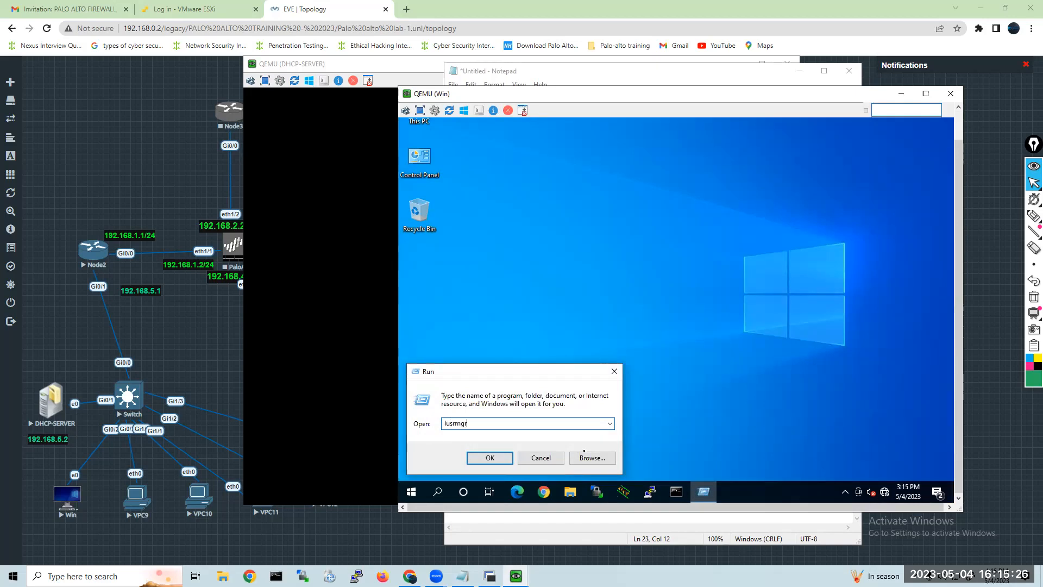
{"action": "type", "text": "msc"}
{"action": "key", "text": "Return"}
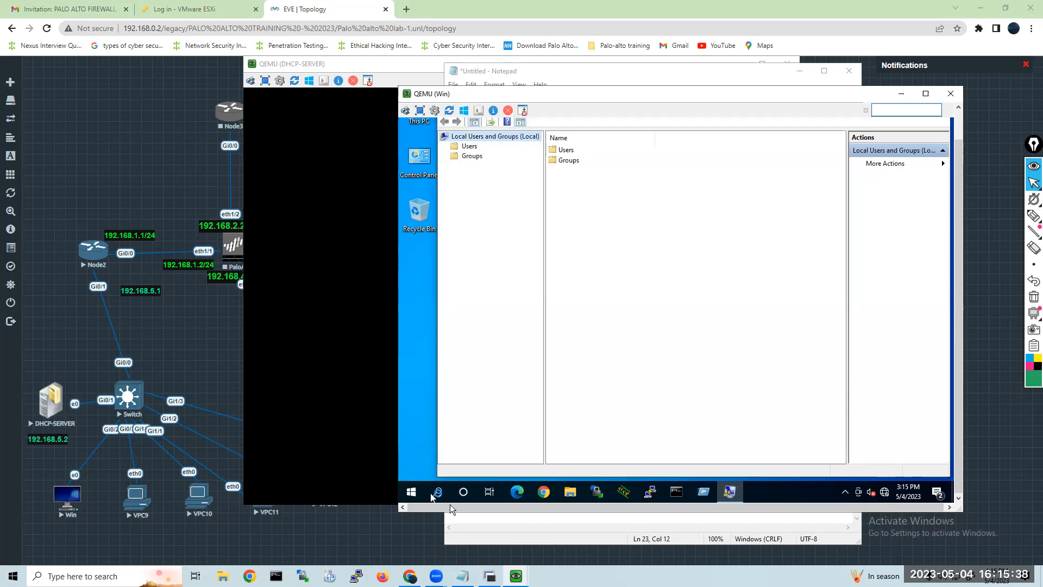
Check the shortcut command list in Notepad, minimize it, and list the Win client's local users with a wider Name column.
{"action": "left_click", "coordinate": [463, 575]}
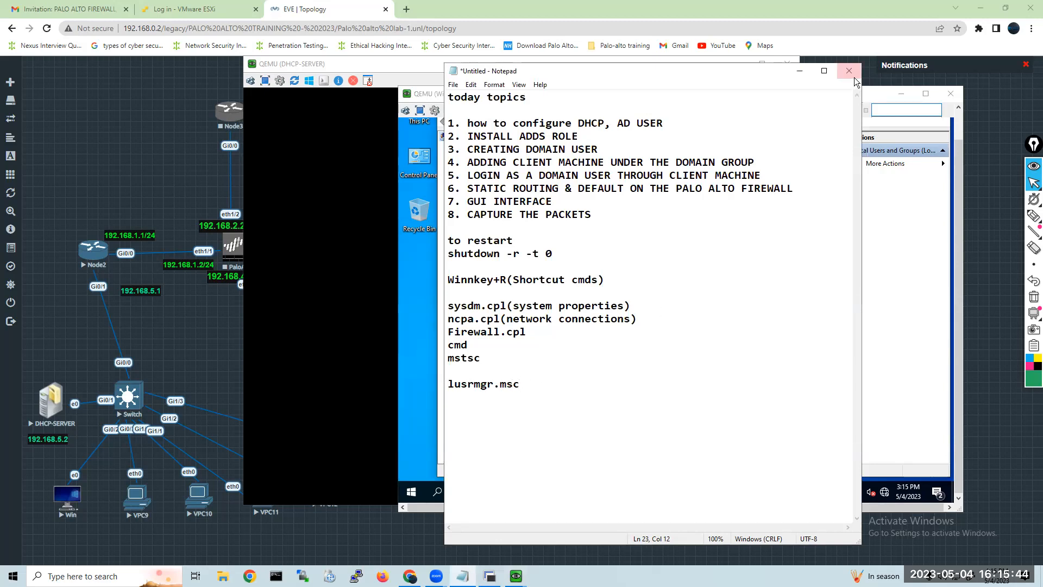
{"action": "left_click", "coordinate": [799, 71]}
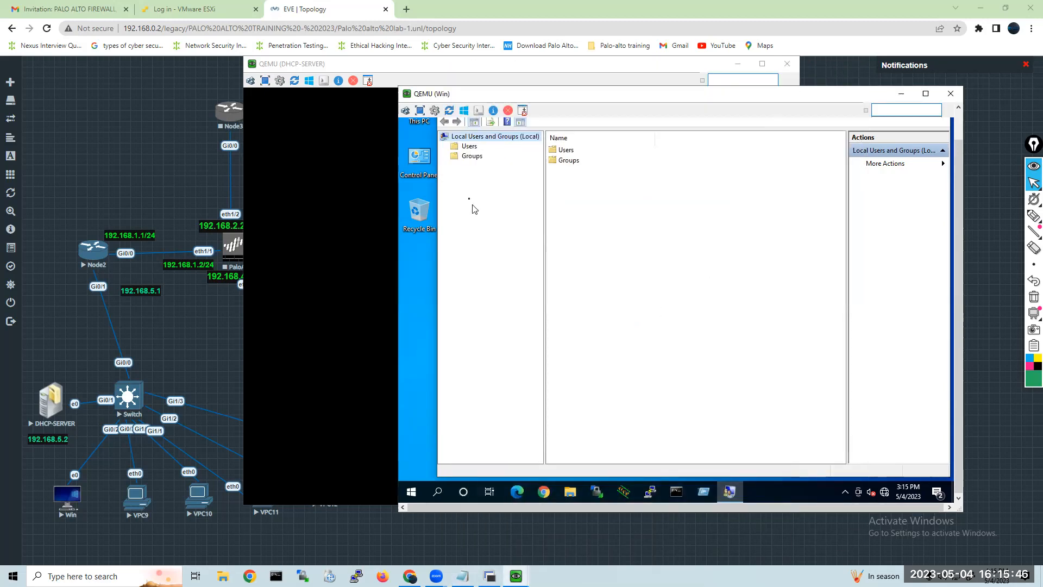
{"action": "left_click", "coordinate": [467, 146]}
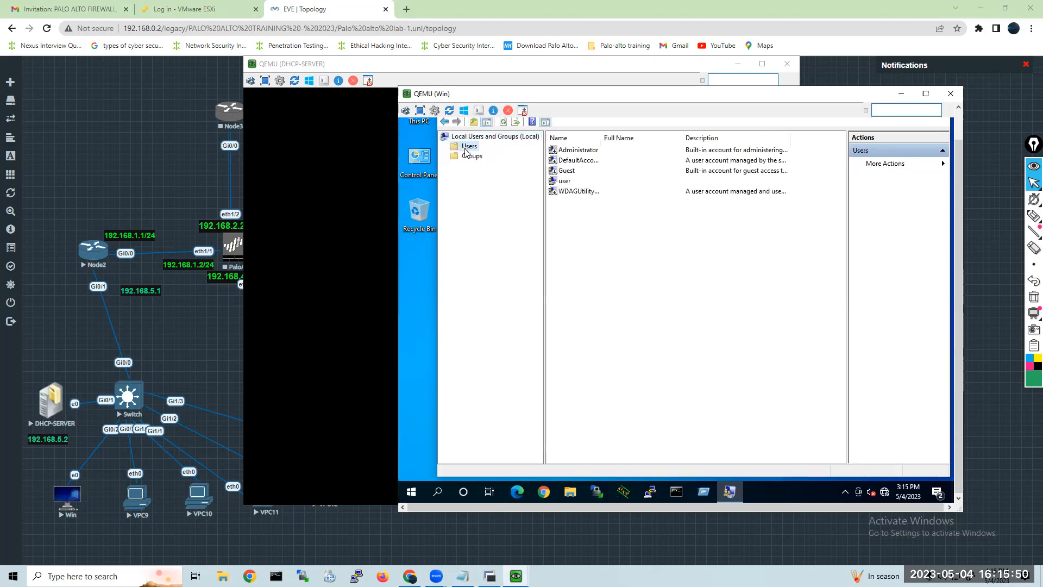
{"action": "left_click_drag", "start_coordinate": [600, 137], "coordinate": [637, 125]}
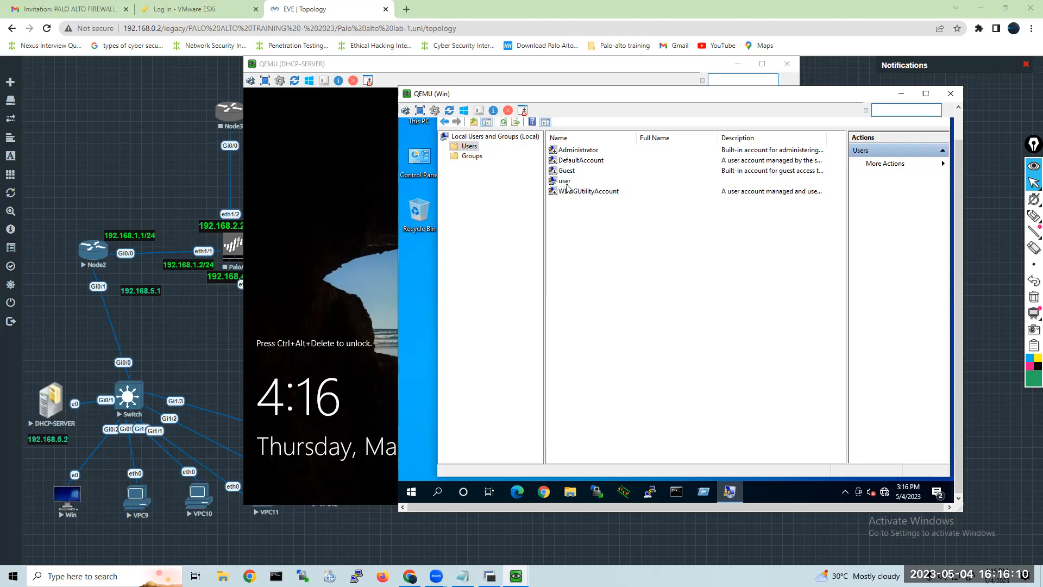
Open a Command Prompt on the Win client by running cmd and list the local accounts with net user.
{"action": "left_click", "coordinate": [703, 492]}
{"action": "type", "text": "cmd"}
{"action": "key", "text": "Return"}
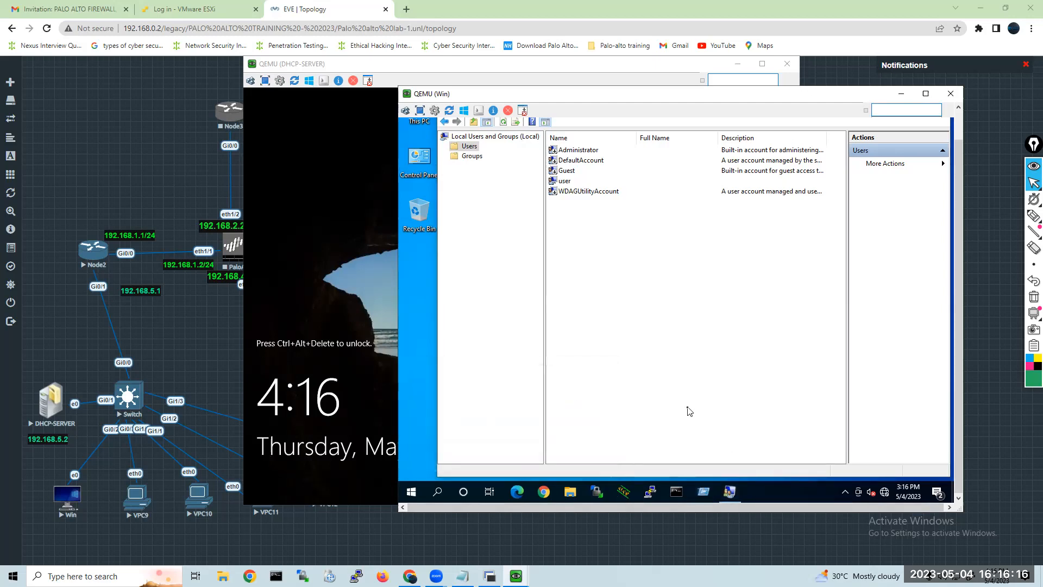
{"action": "type", "text": "net"}
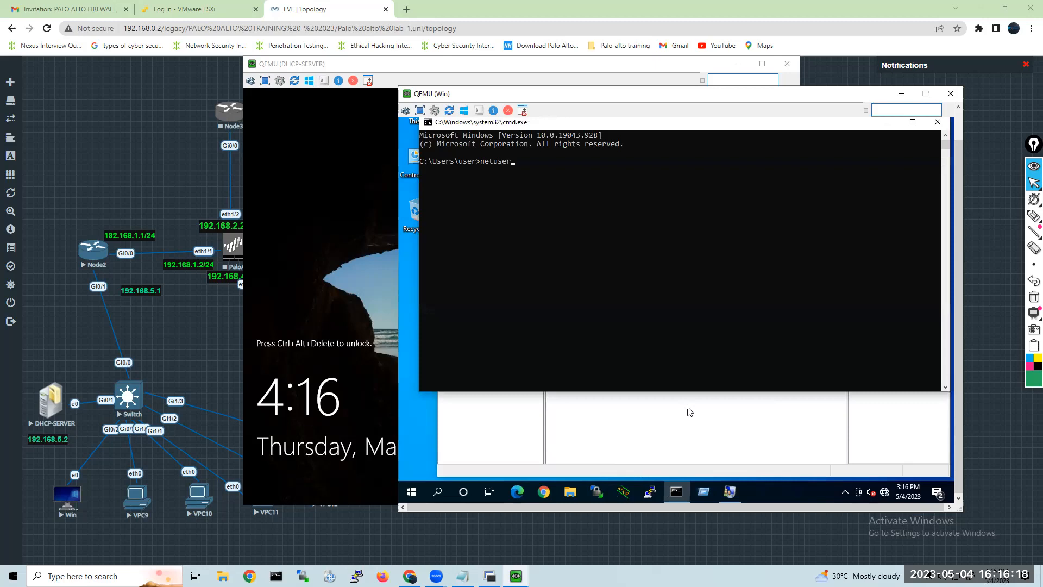
{"action": "type", "text": "user"}
{"action": "key", "text": "Return"}
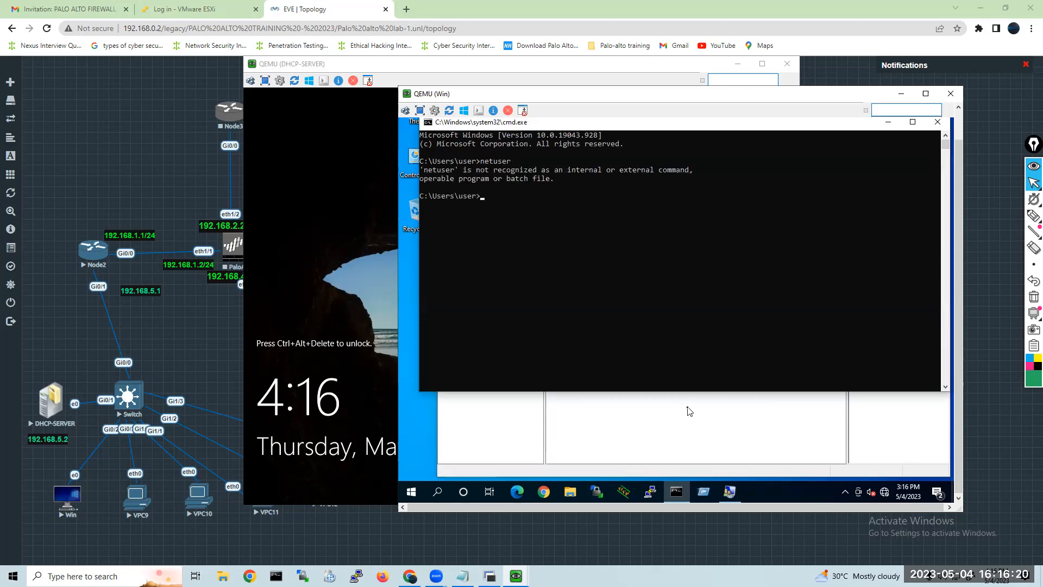
{"action": "key", "text": "Up"}
{"action": "type", "text": "use"}
{"action": "key", "text": "Return"}
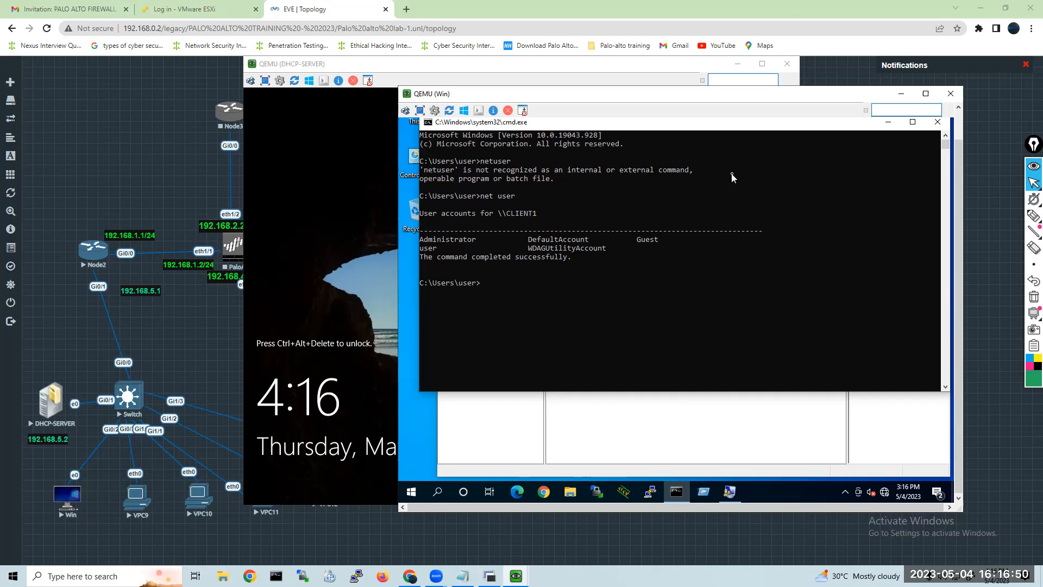
Close the Win console and look for it by toggling the remaining DHCP-SERVER console.
{"action": "left_click", "coordinate": [951, 94]}
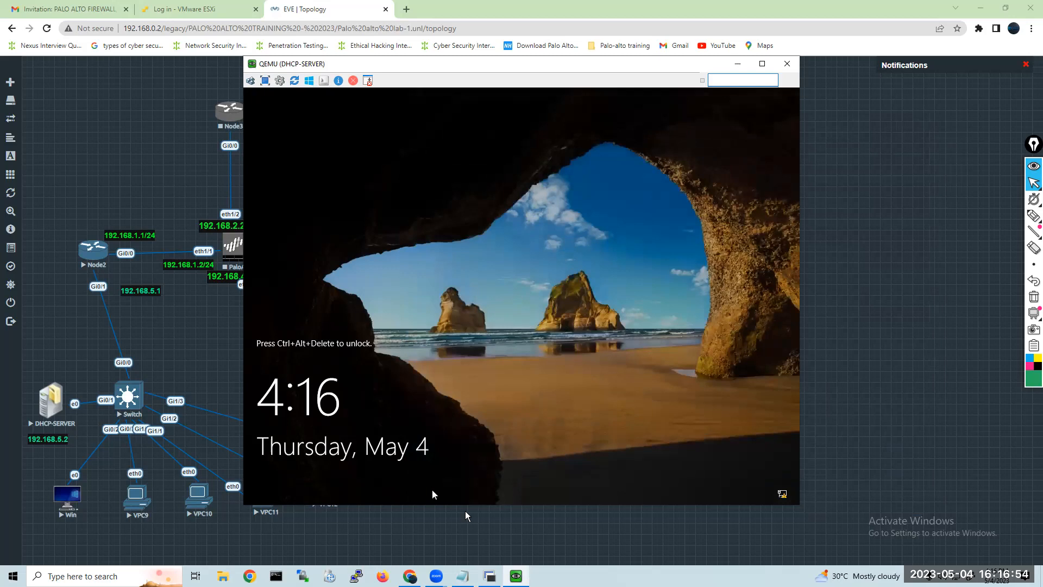
{"action": "left_click", "coordinate": [515, 576]}
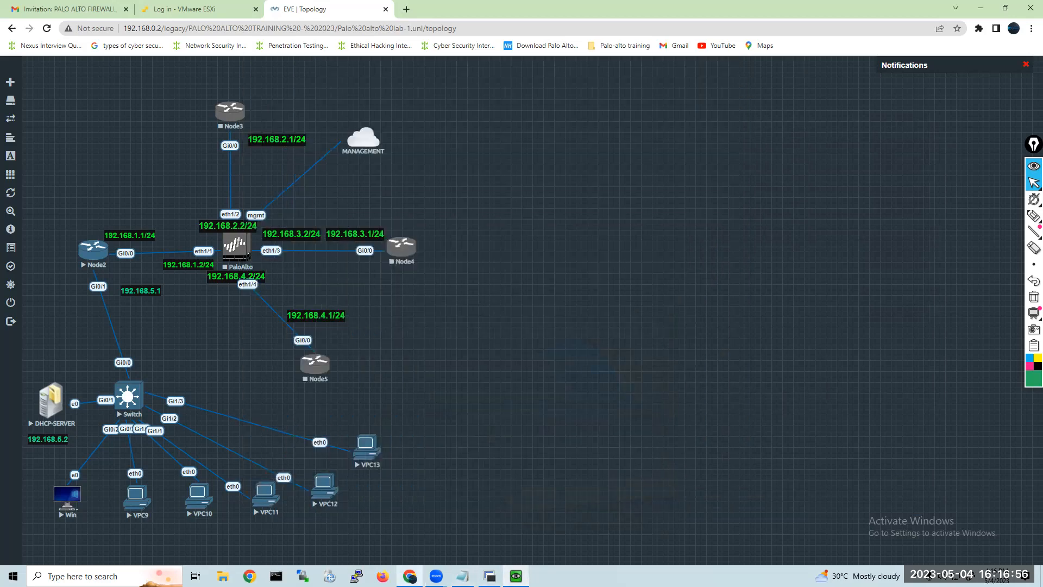
{"action": "left_click", "coordinate": [516, 576]}
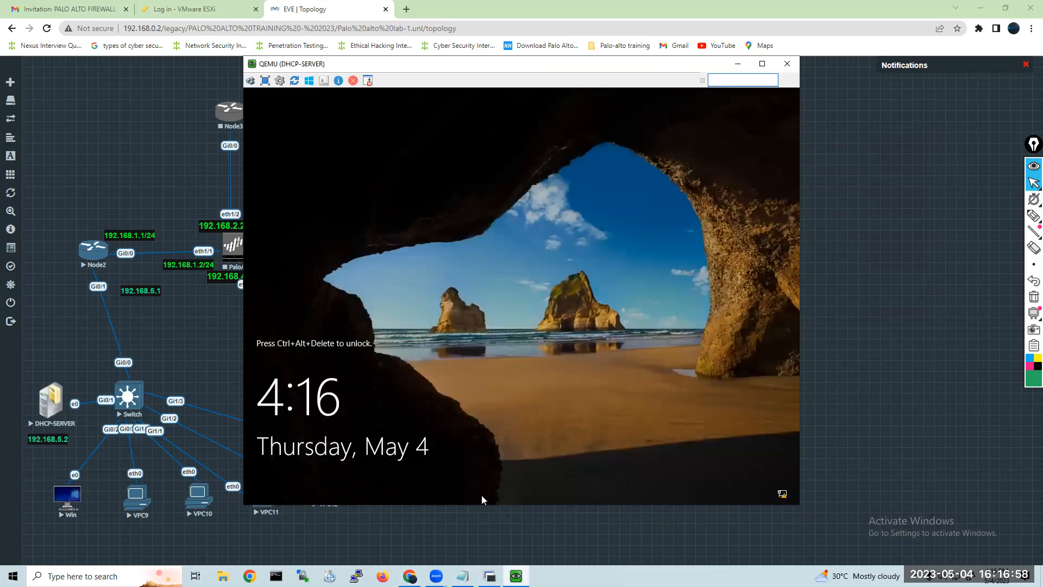
{"action": "left_click", "coordinate": [516, 575]}
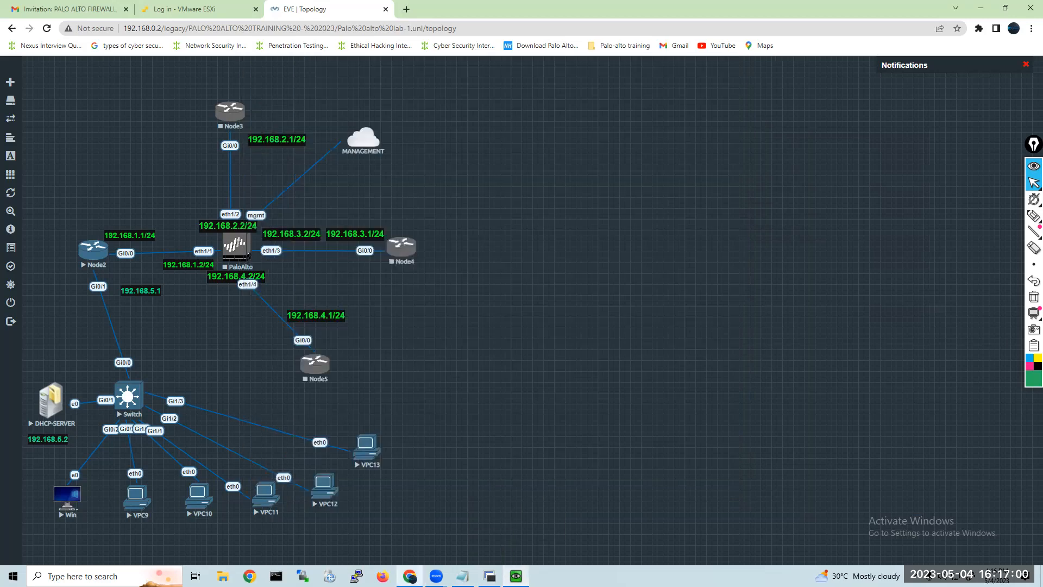
{"action": "left_click", "coordinate": [516, 576]}
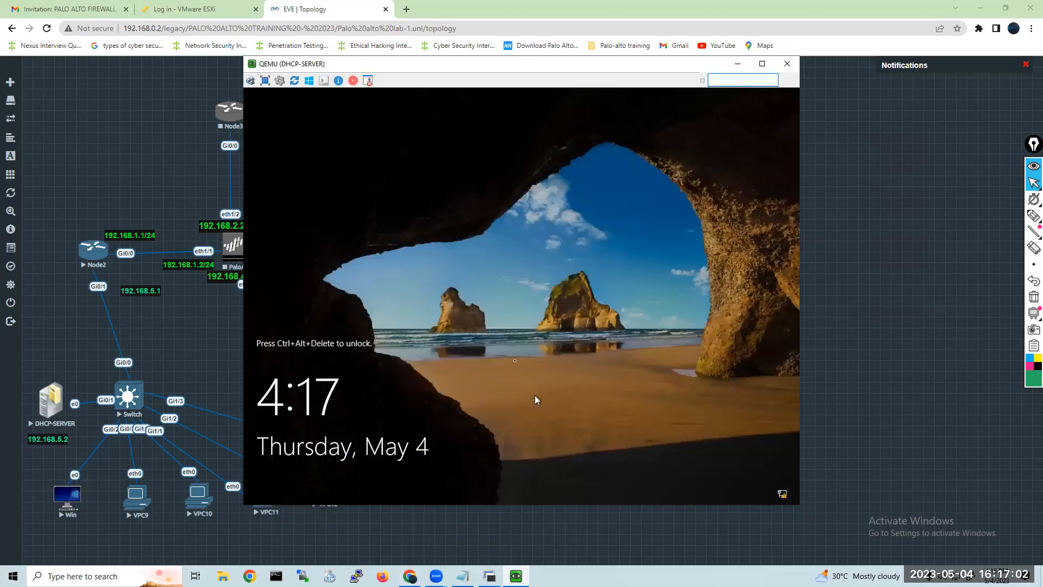
Reopen the Win node's console from the topology with ultravnc_wrapper and move it clear of the network diagram.
{"action": "left_click", "coordinate": [62, 499]}
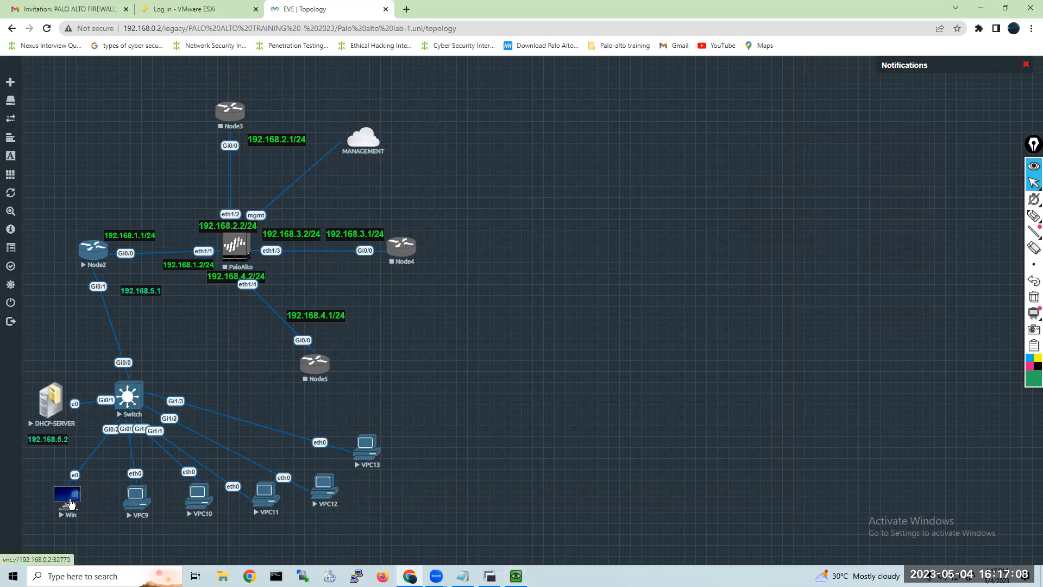
{"action": "left_click", "coordinate": [71, 503]}
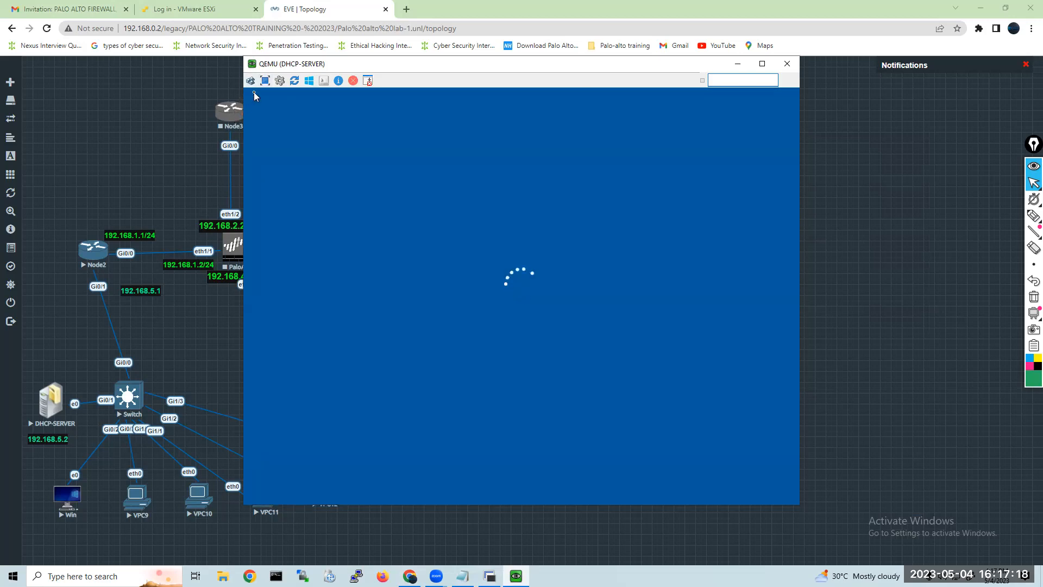
{"action": "left_click", "coordinate": [67, 497]}
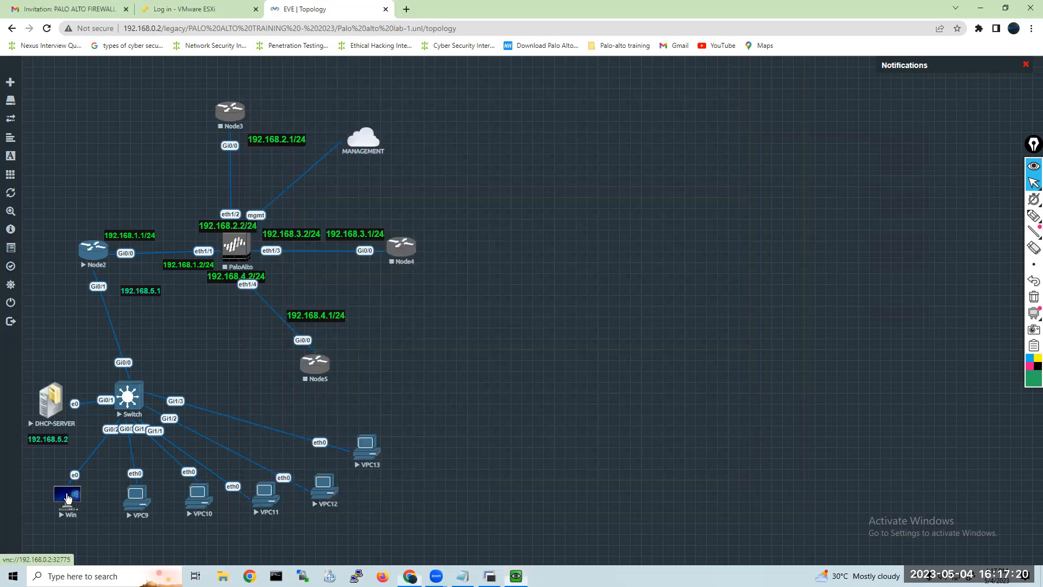
{"action": "left_click", "coordinate": [67, 498]}
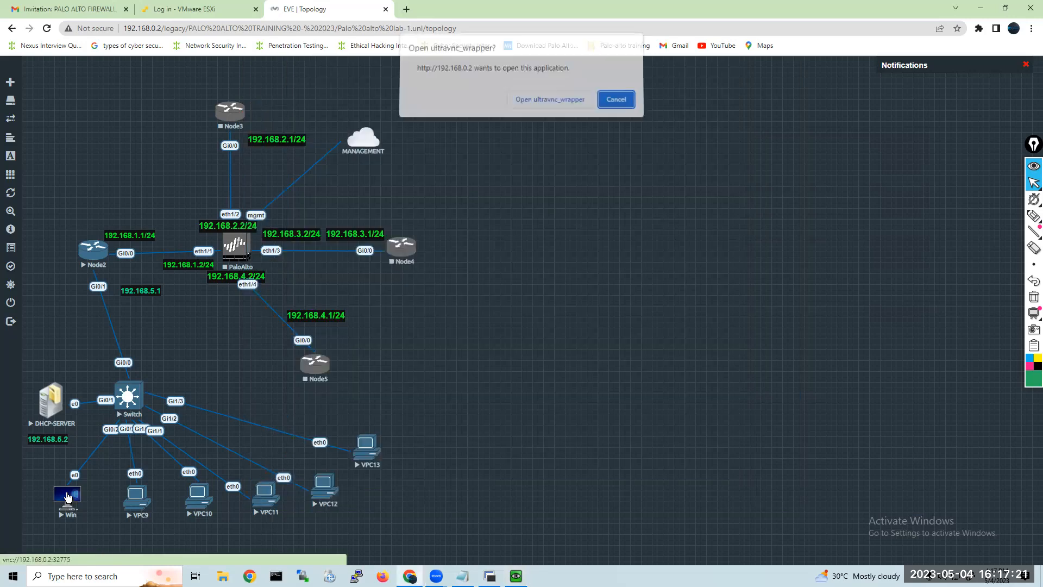
{"action": "left_click", "coordinate": [533, 102]}
{"action": "left_click_drag", "start_coordinate": [480, 72], "coordinate": [635, 71]}
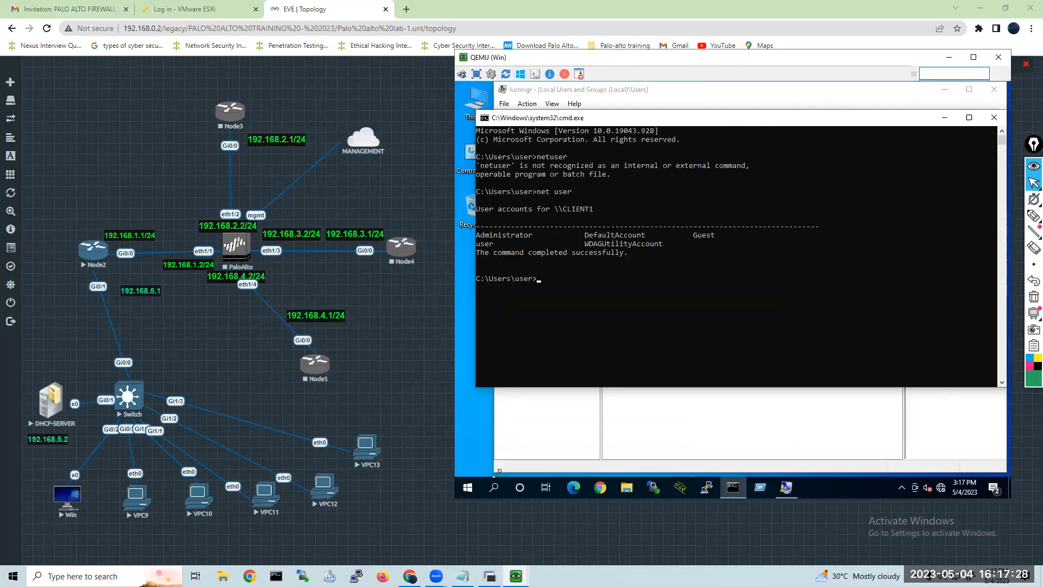
Bring up the DHCP-SERVER console and arrange it side by side with the Win console.
{"action": "mouse_move", "coordinate": [516, 576]}
{"action": "left_click", "coordinate": [483, 520]}
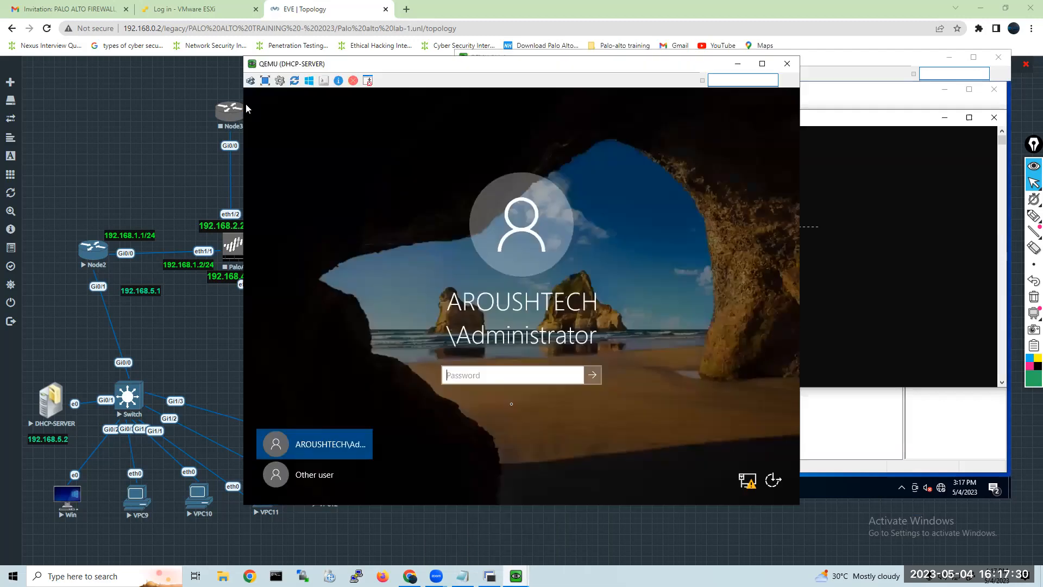
{"action": "left_click_drag", "start_coordinate": [459, 69], "coordinate": [219, 65]}
{"action": "left_click_drag", "start_coordinate": [719, 60], "coordinate": [726, 62]}
Close the Command Prompt and the Local Users and Groups window on the Win client.
{"action": "left_click", "coordinate": [795, 167]}
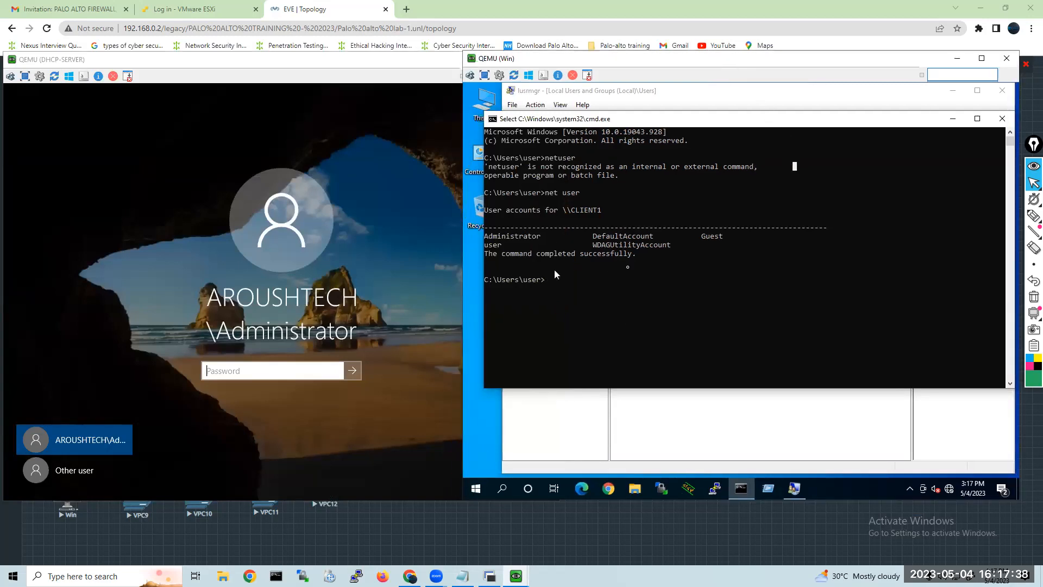
{"action": "left_click", "coordinate": [1002, 119]}
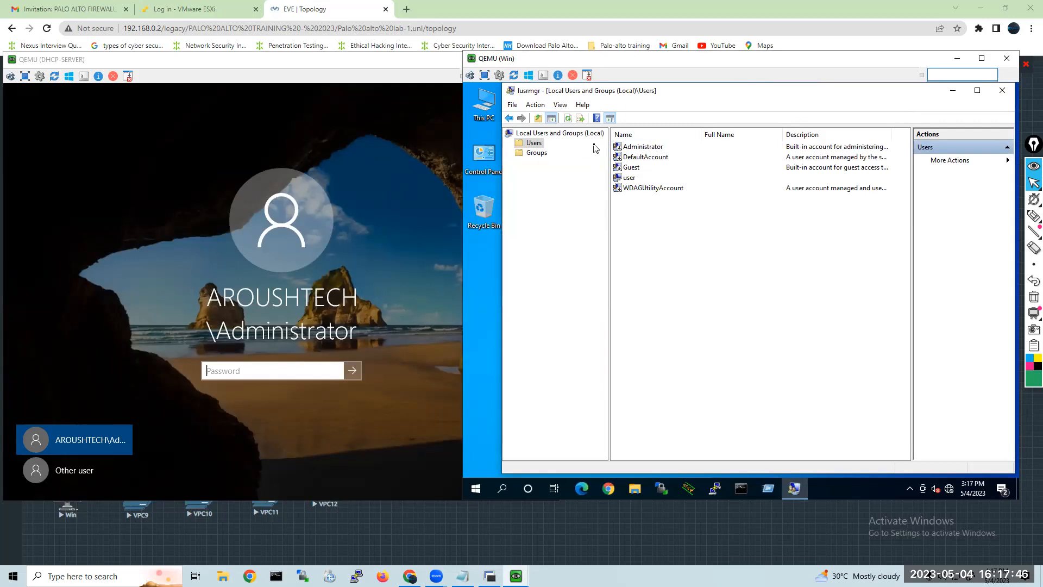
{"action": "left_click", "coordinate": [1003, 91]}
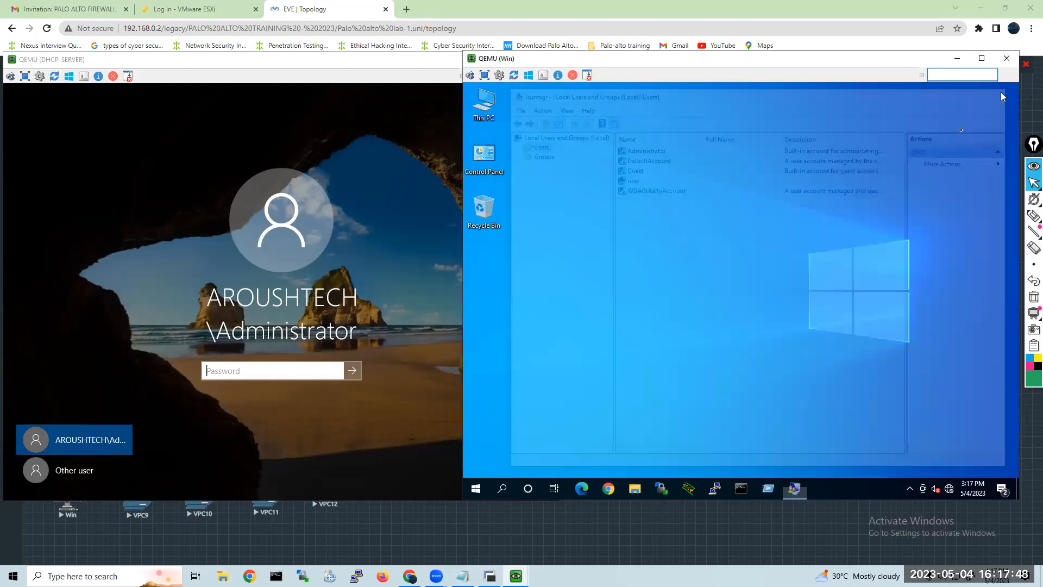
{"action": "key", "text": "super+r"}
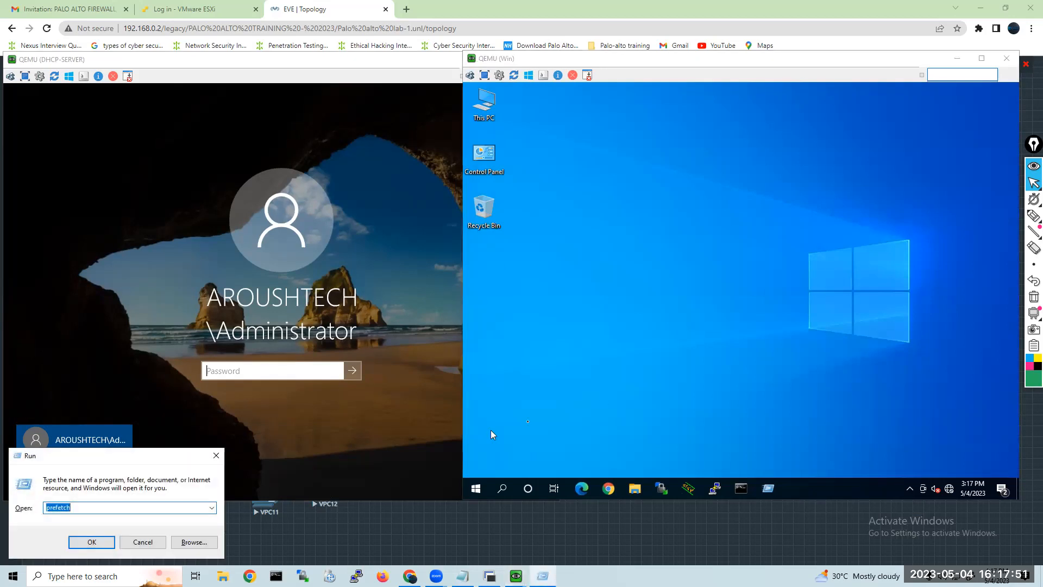
{"action": "left_click", "coordinate": [442, 534]}
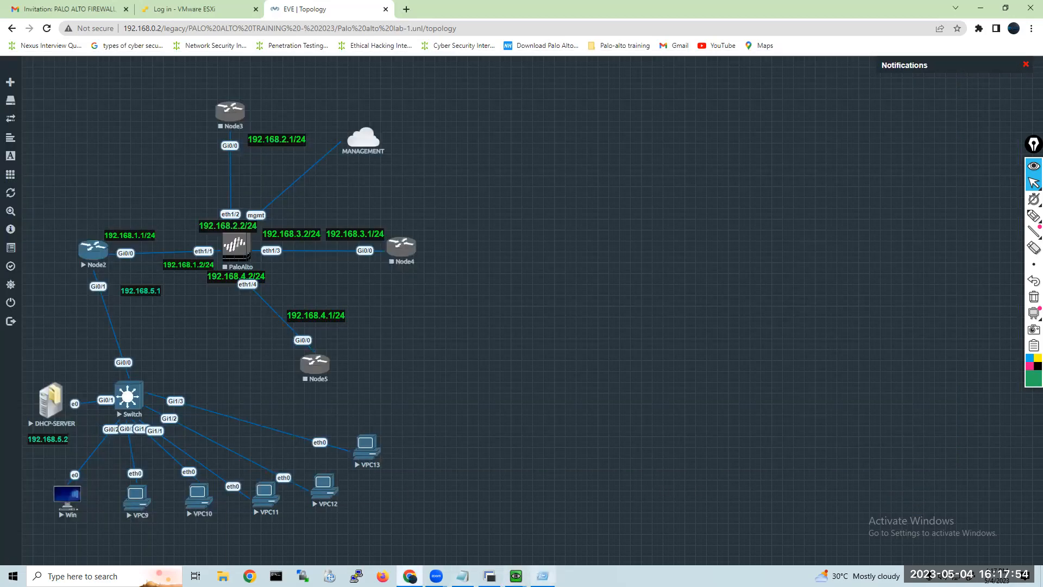
{"action": "mouse_move", "coordinate": [516, 576]}
{"action": "left_click", "coordinate": [558, 534]}
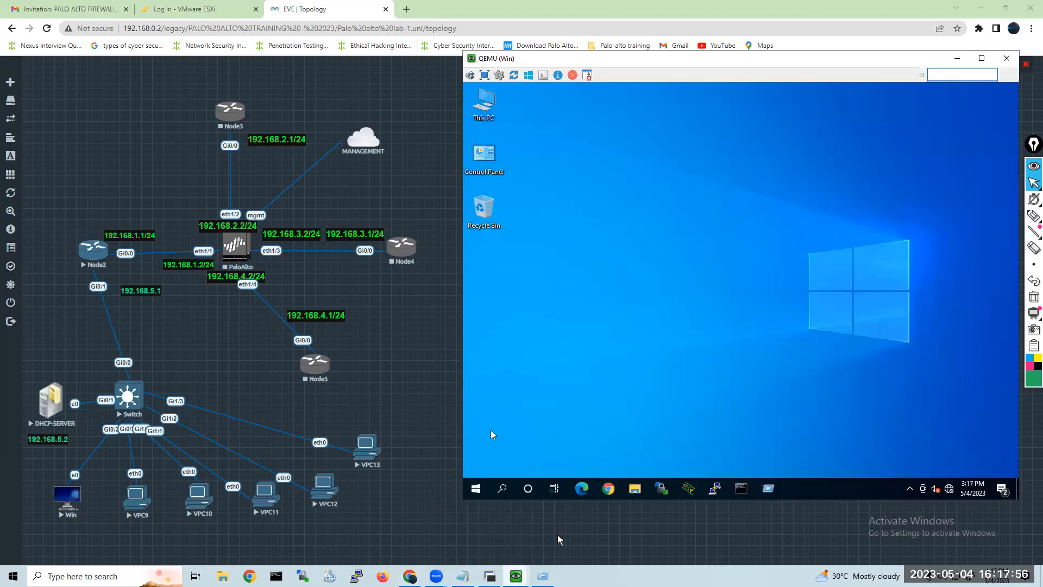
Run sysdm.cpl on the Win client, inspect its computer name and domain/workgroup membership settings, and cancel both dialogs.
{"action": "left_click", "coordinate": [772, 490]}
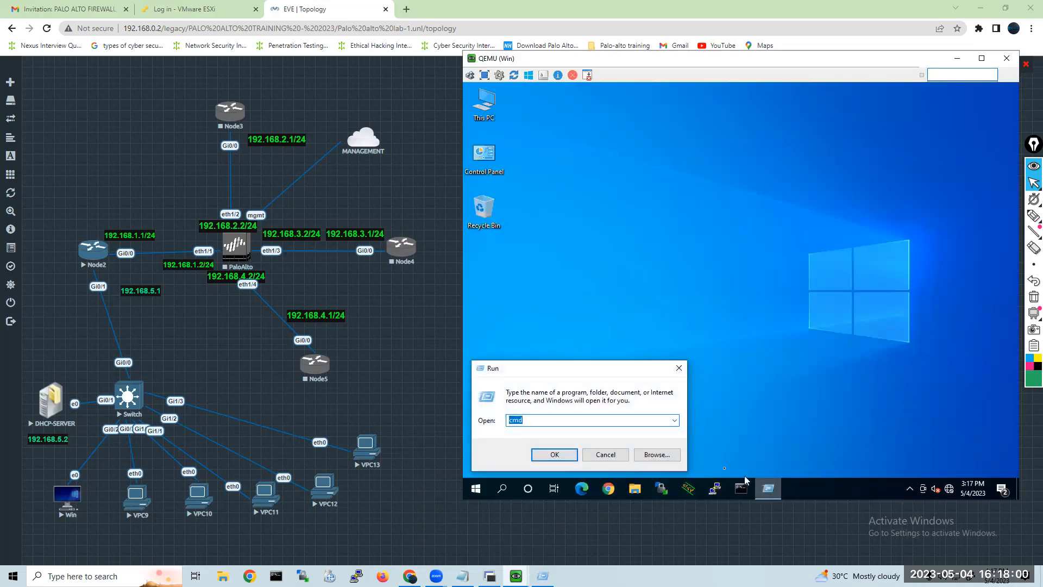
{"action": "type", "text": "sysdm.cpl"}
{"action": "key", "text": "Return"}
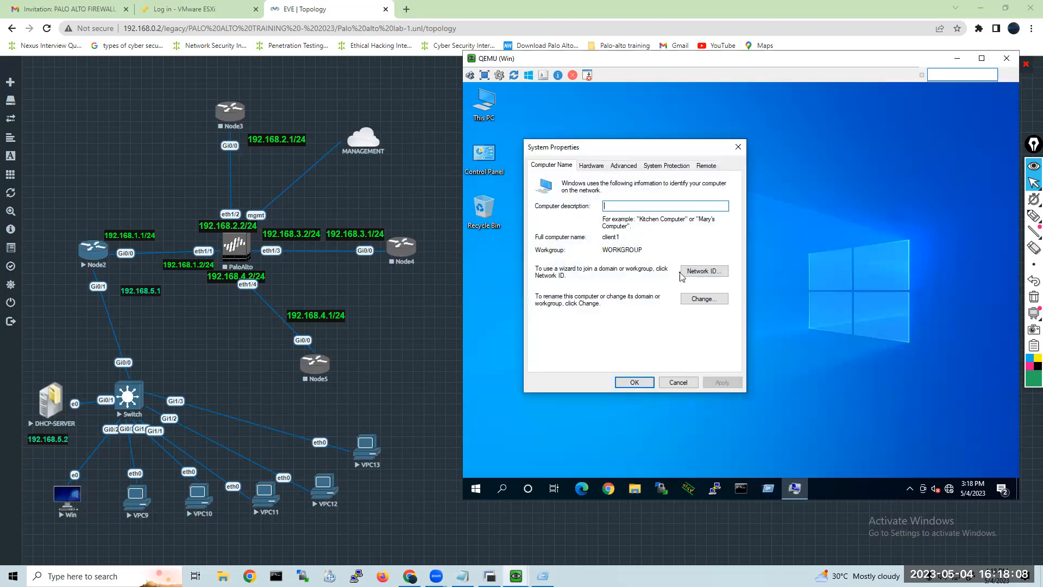
{"action": "left_click", "coordinate": [692, 300]}
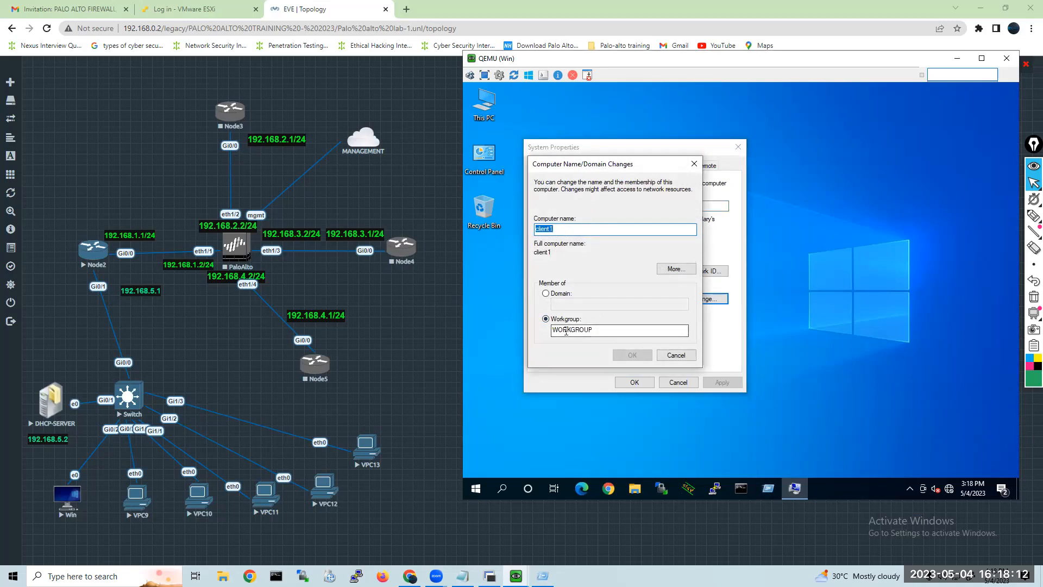
{"action": "left_click", "coordinate": [671, 359]}
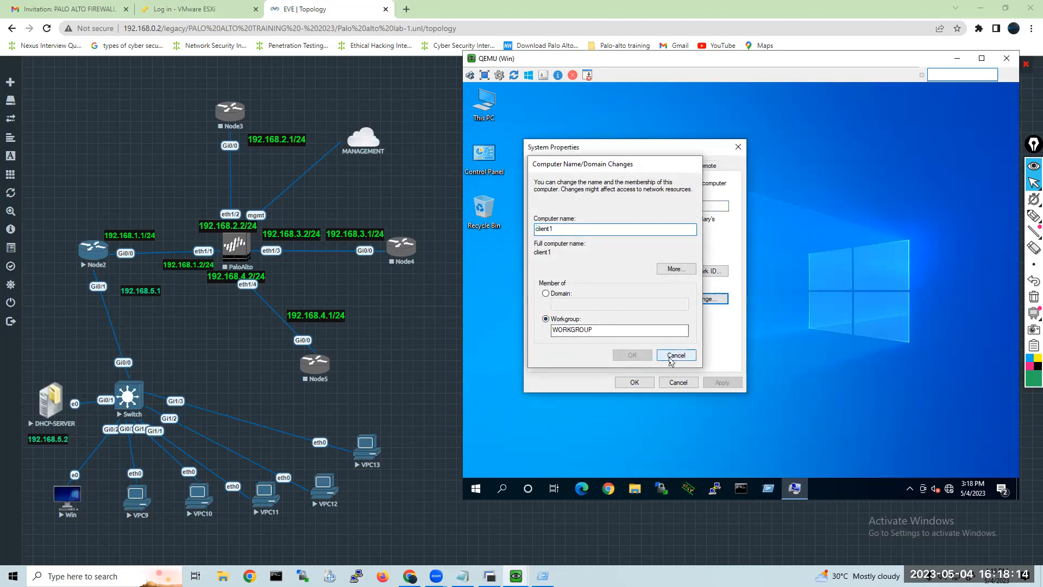
{"action": "left_click", "coordinate": [677, 384]}
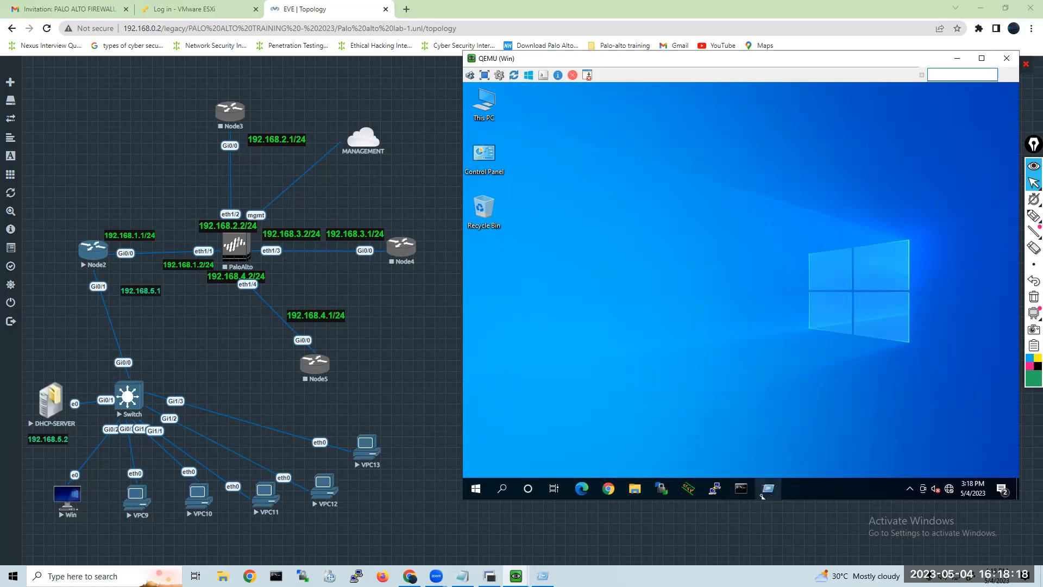
Run lusrmgr.msc on the Win client and list its local user accounts.
{"action": "key", "text": "super+r"}
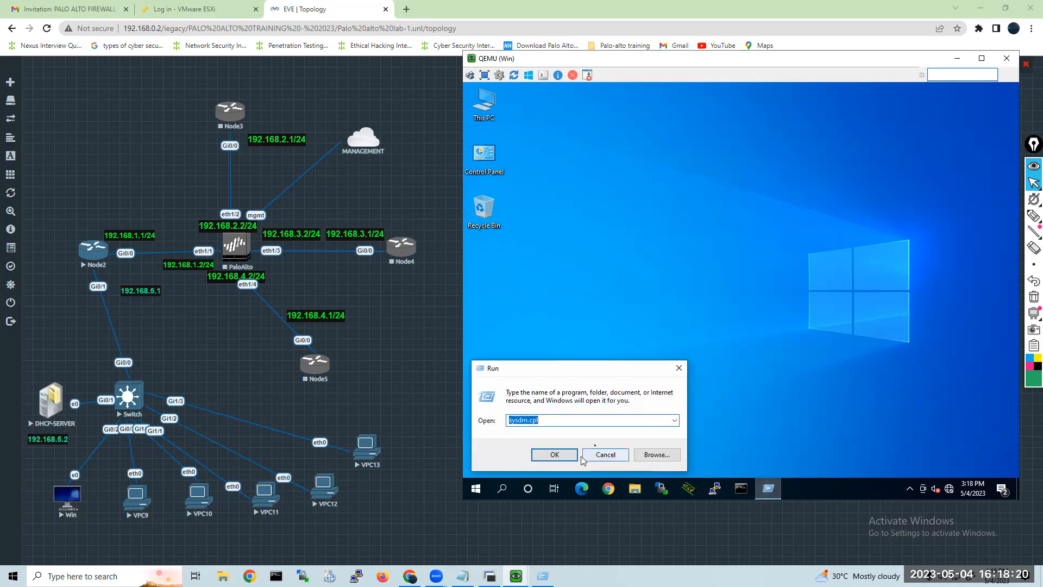
{"action": "key", "text": "Down"}
{"action": "key", "text": "Down"}
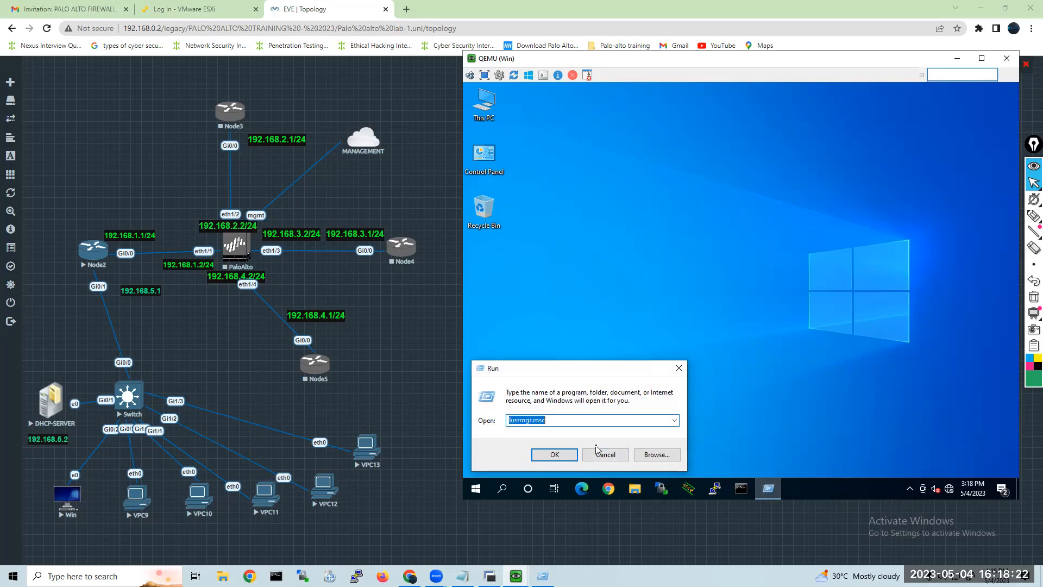
{"action": "key", "text": "Return"}
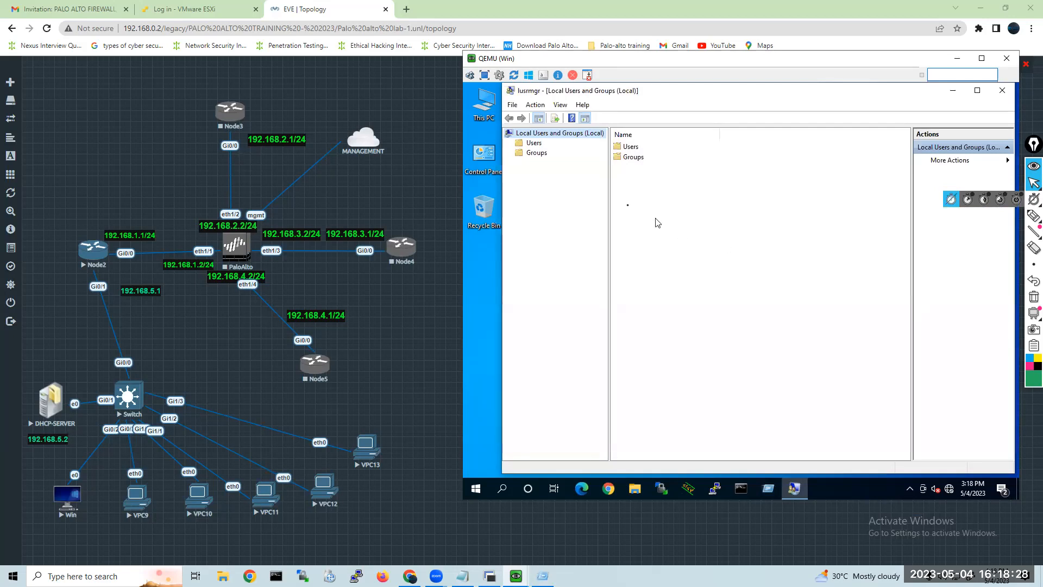
{"action": "left_click", "coordinate": [534, 143]}
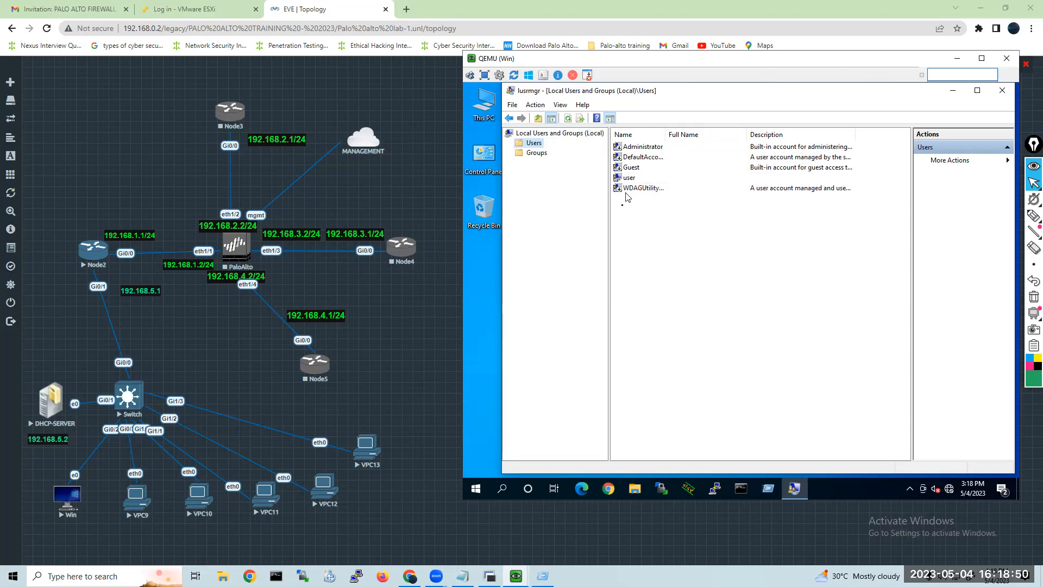
Start a new local user named test1 on the Win client and enter and confirm the account password.
{"action": "right_click", "coordinate": [631, 237]}
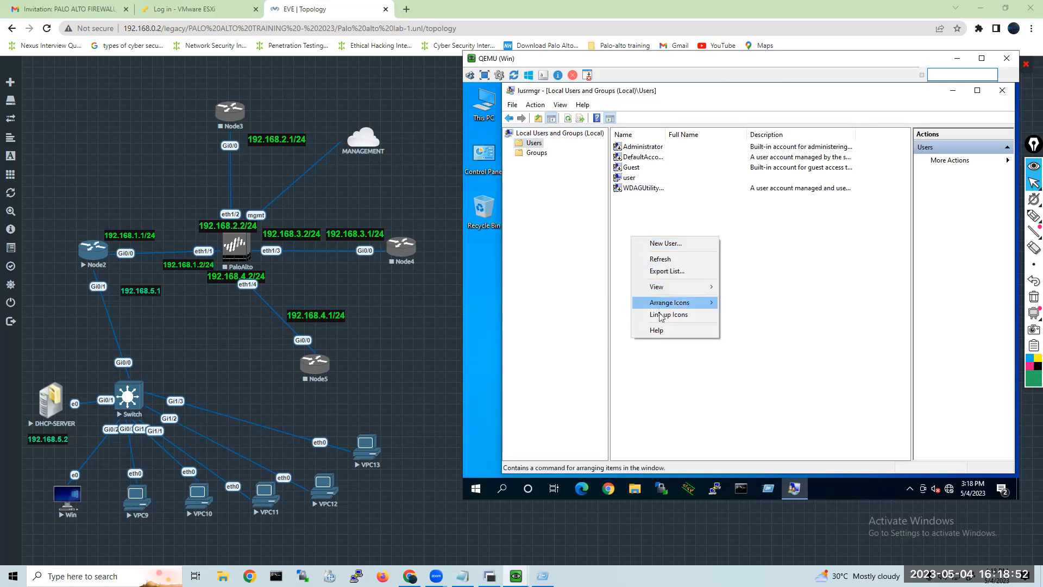
{"action": "left_click", "coordinate": [668, 246]}
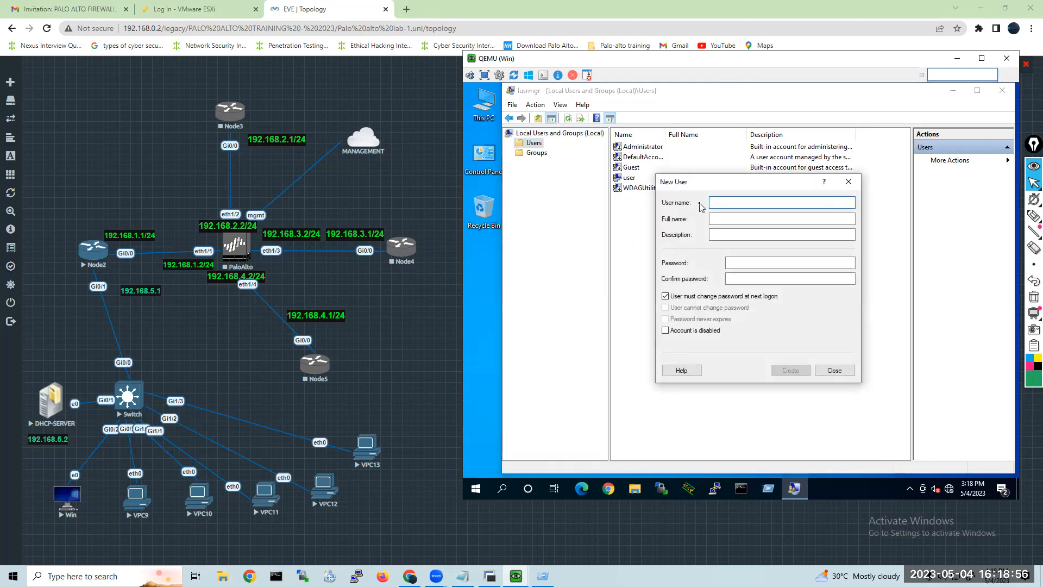
{"action": "type", "text": "test1"}
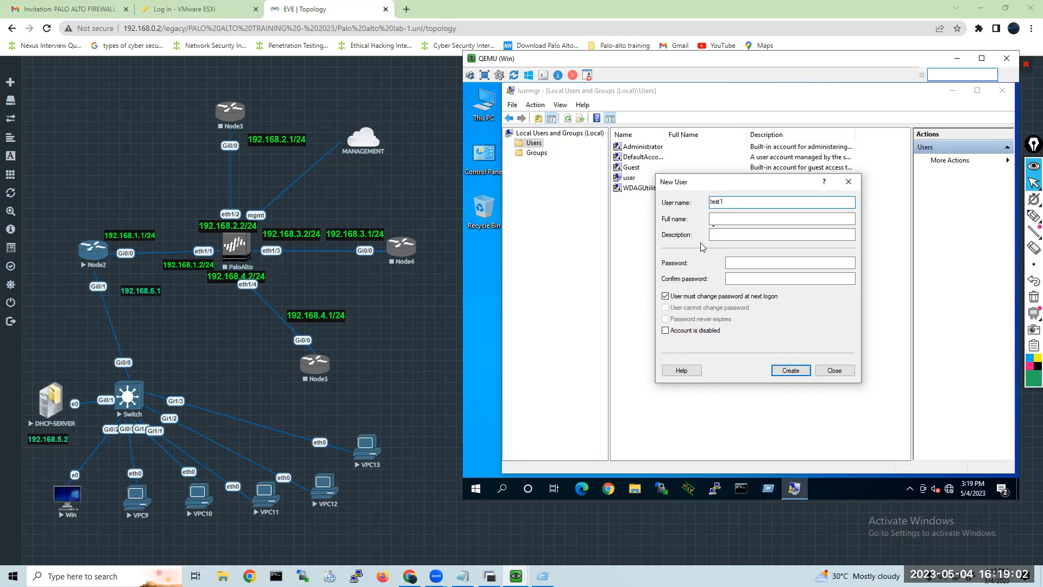
{"action": "left_click", "coordinate": [738, 263]}
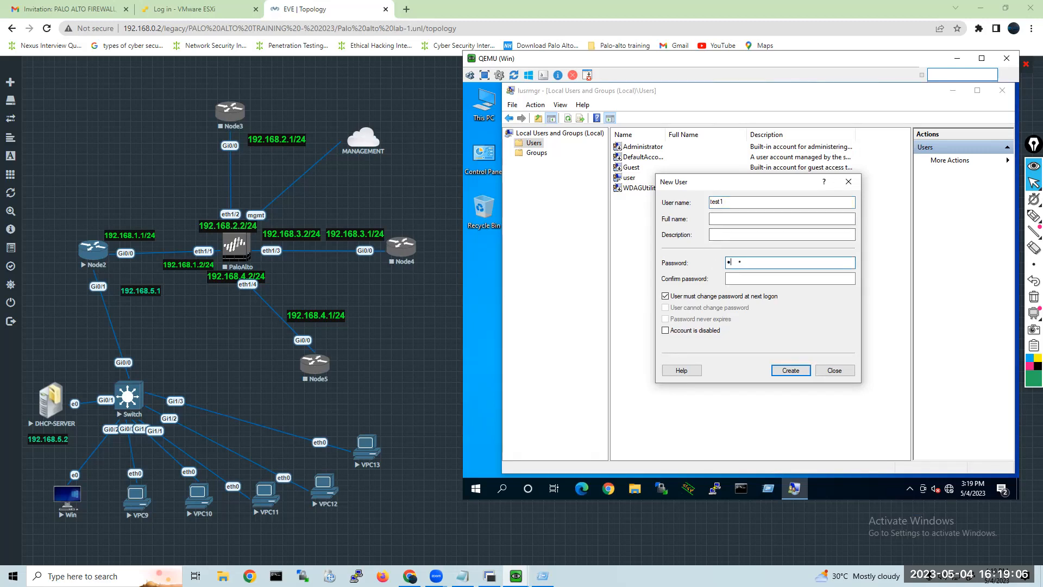
{"action": "key", "text": "Tab"}
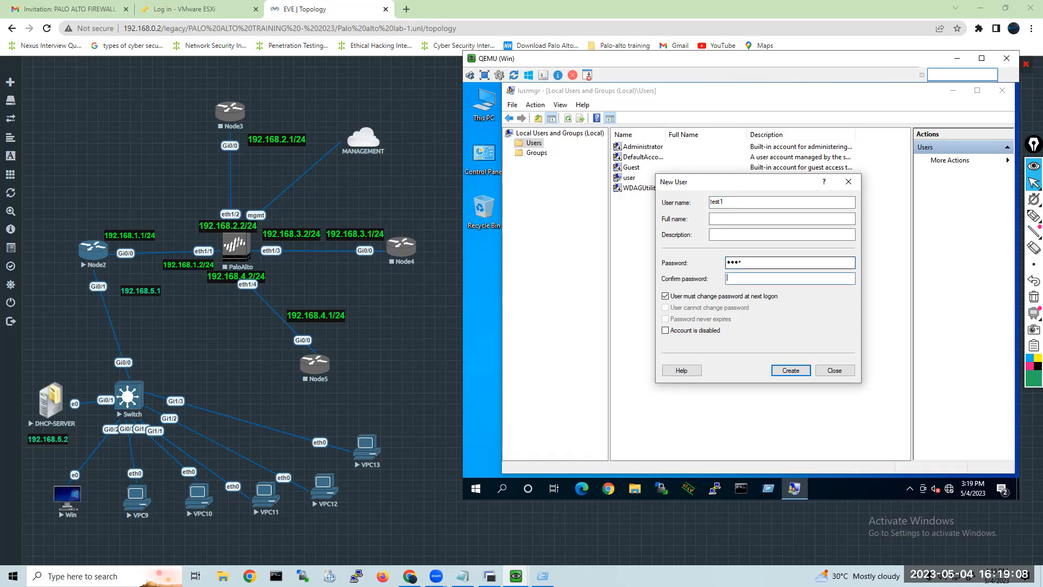
Create test1 with its password set as unchangeable by the user and never expiring, and close Local Users and Groups.
{"action": "left_click", "coordinate": [666, 296]}
{"action": "left_click", "coordinate": [672, 308]}
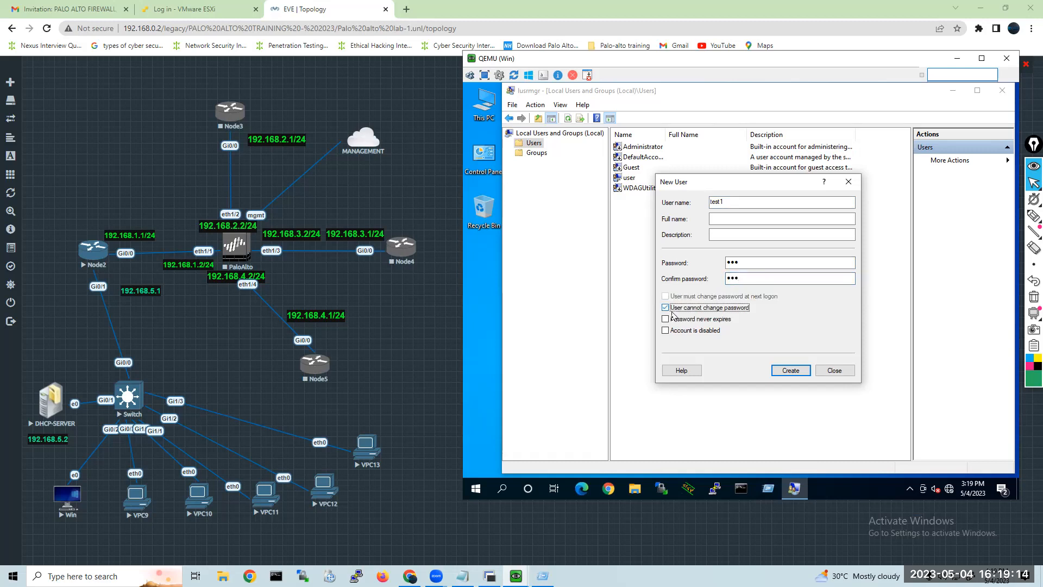
{"action": "left_click", "coordinate": [669, 320]}
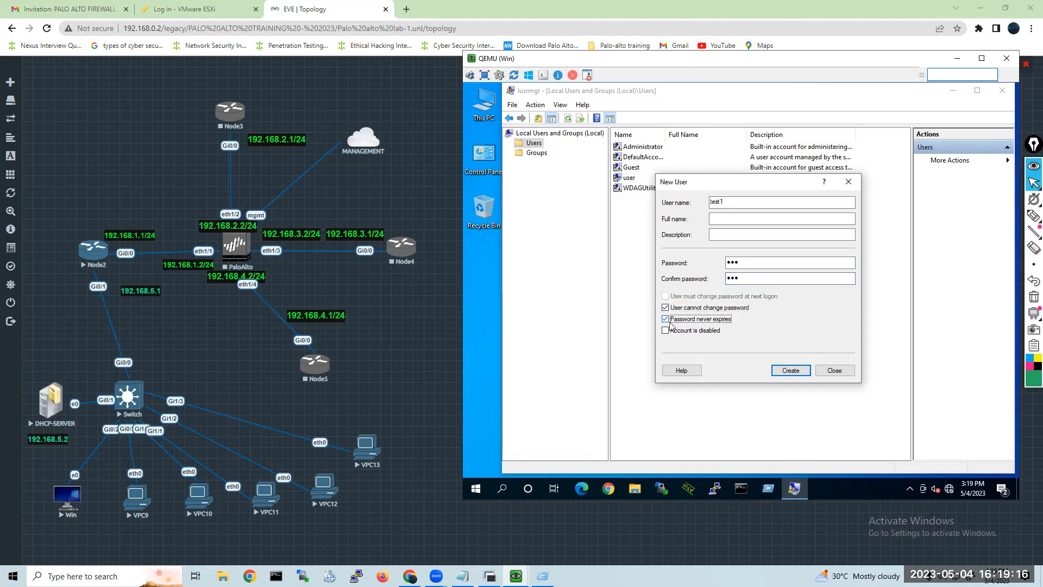
{"action": "left_click", "coordinate": [788, 375]}
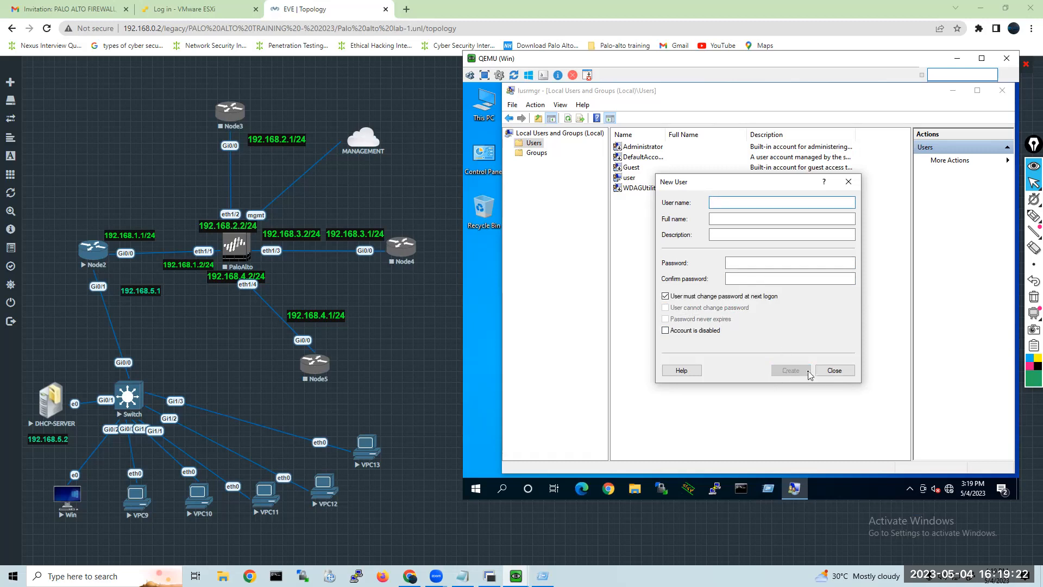
{"action": "left_click", "coordinate": [835, 370]}
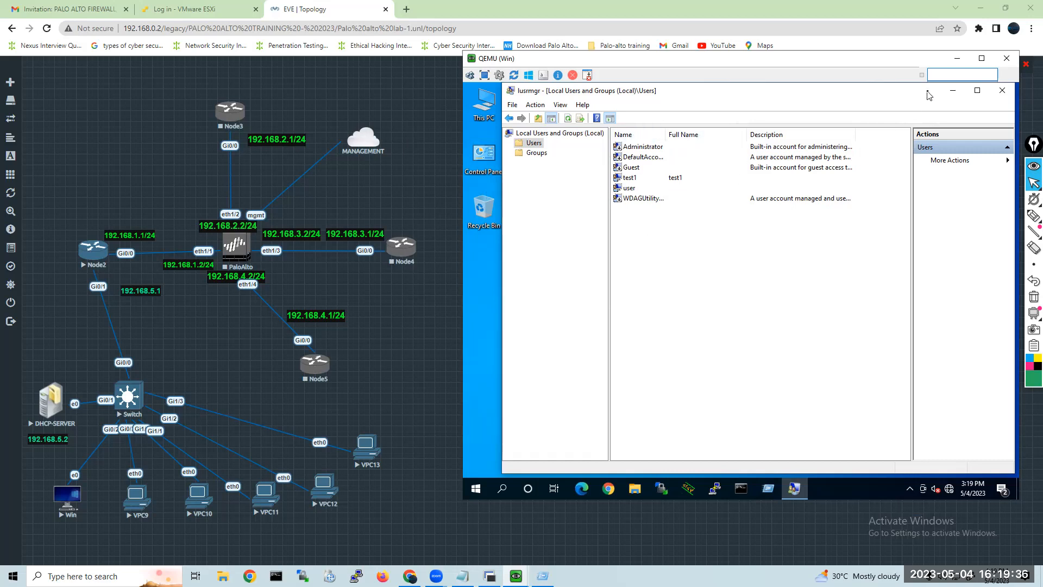
{"action": "left_click", "coordinate": [1003, 92]}
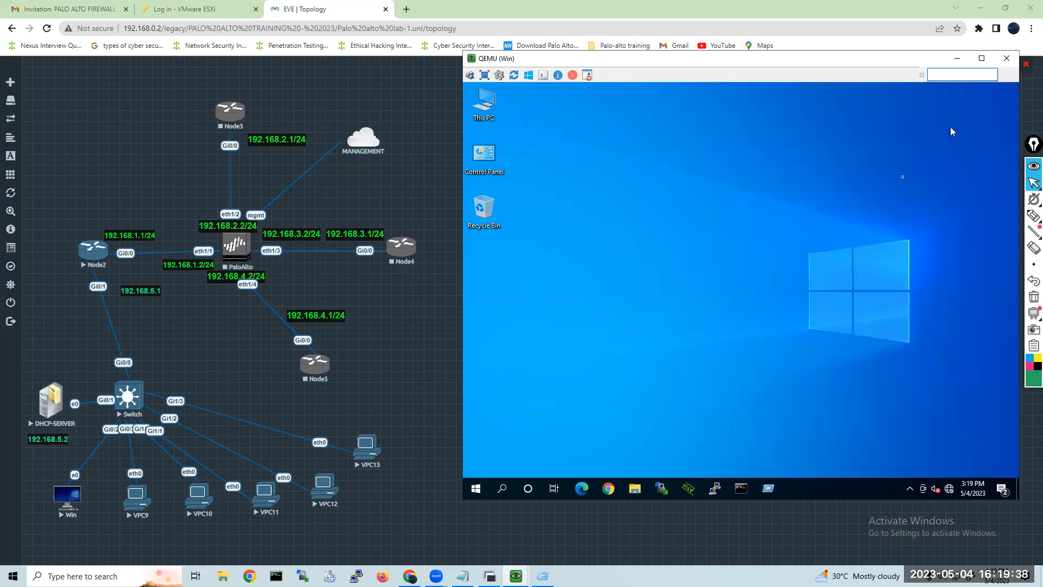
Bring up the DHCP-SERVER console, unlock it and sign in as AROUSHTECH\Administrator with the account password.
{"action": "left_click", "coordinate": [508, 573]}
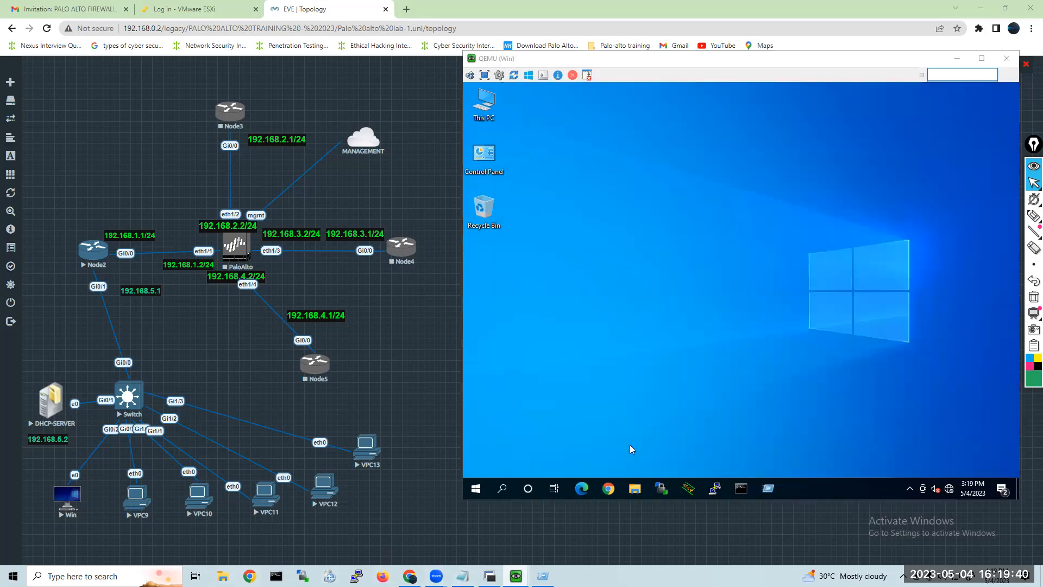
{"action": "left_click", "coordinate": [462, 533]}
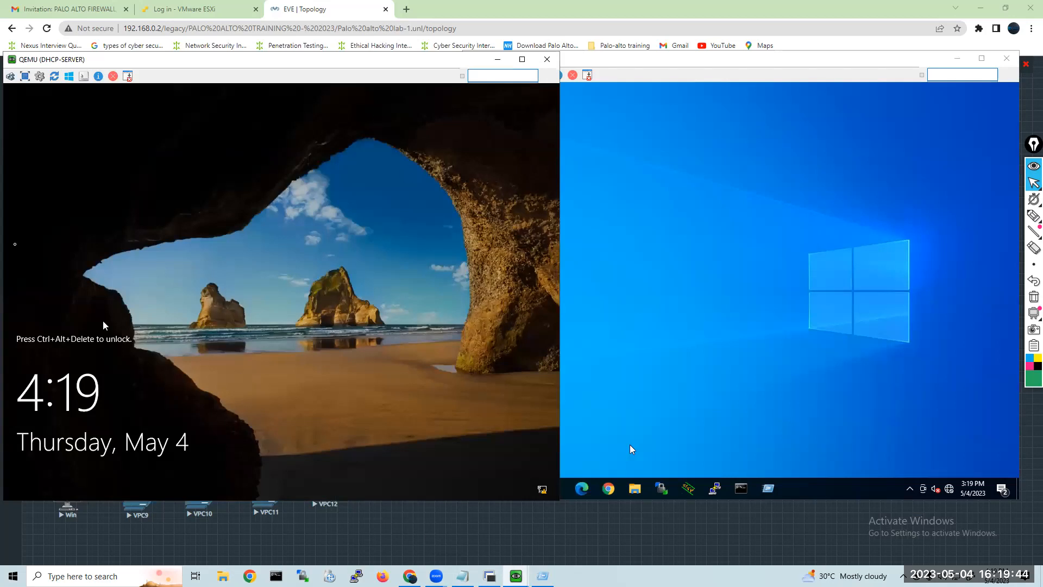
{"action": "left_click", "coordinate": [10, 77]}
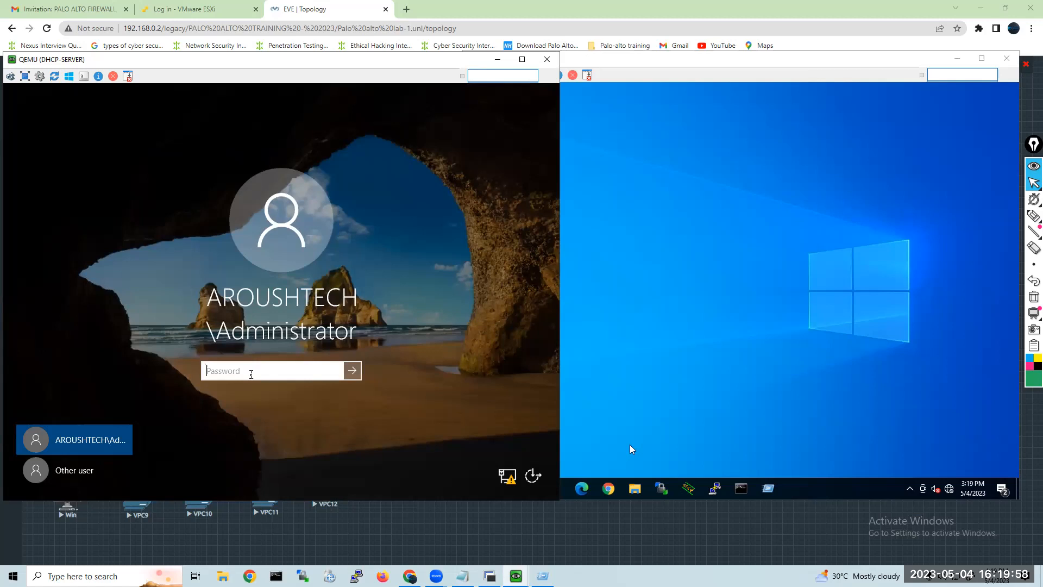
{"action": "type", "text": "••••••••"}
{"action": "key", "text": "Return"}
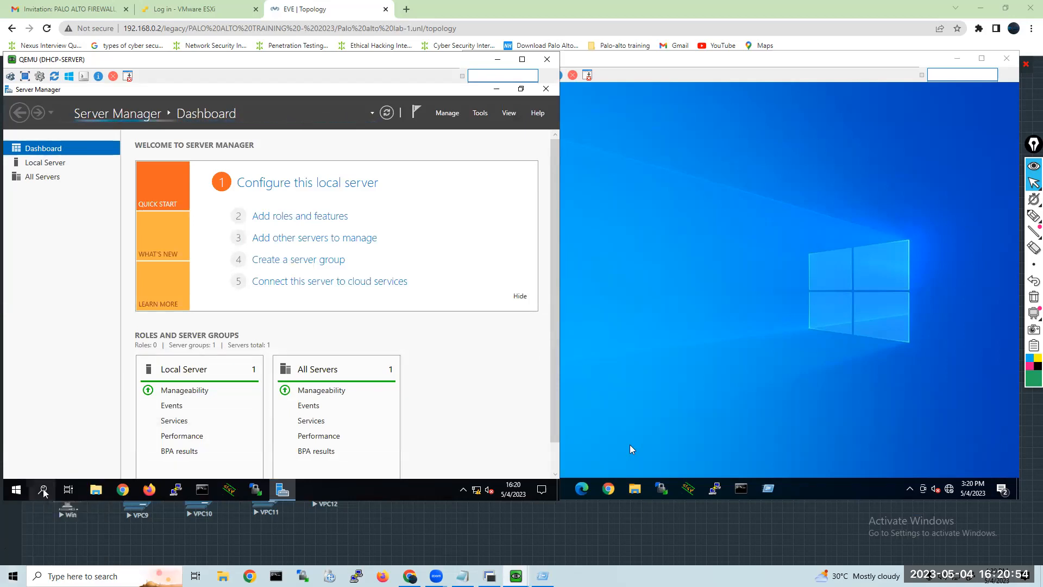
Find the Run app on DHCP-SERVER and pin it to the taskbar.
{"action": "left_click", "coordinate": [44, 491]}
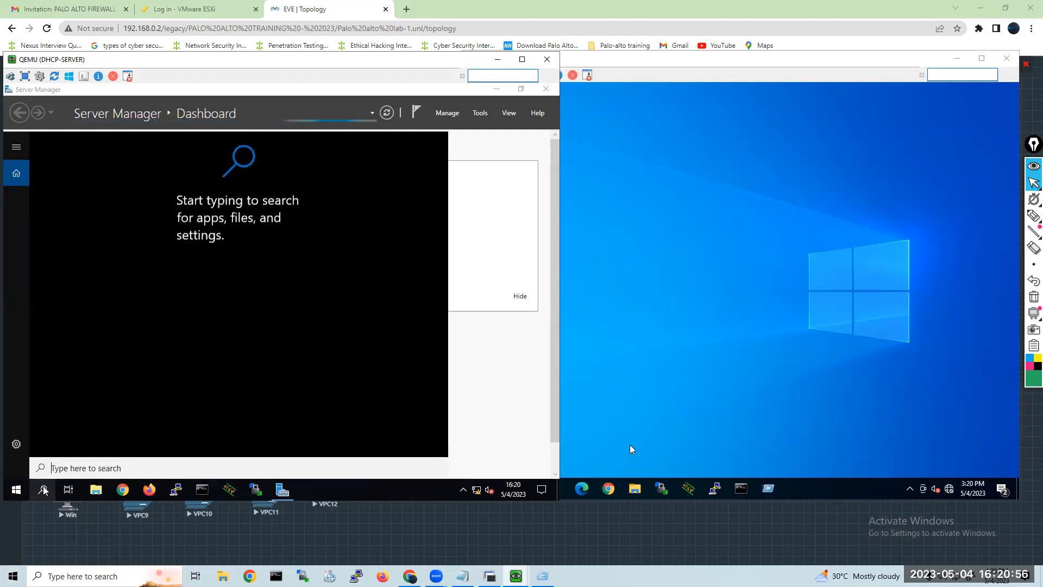
{"action": "type", "text": "r"}
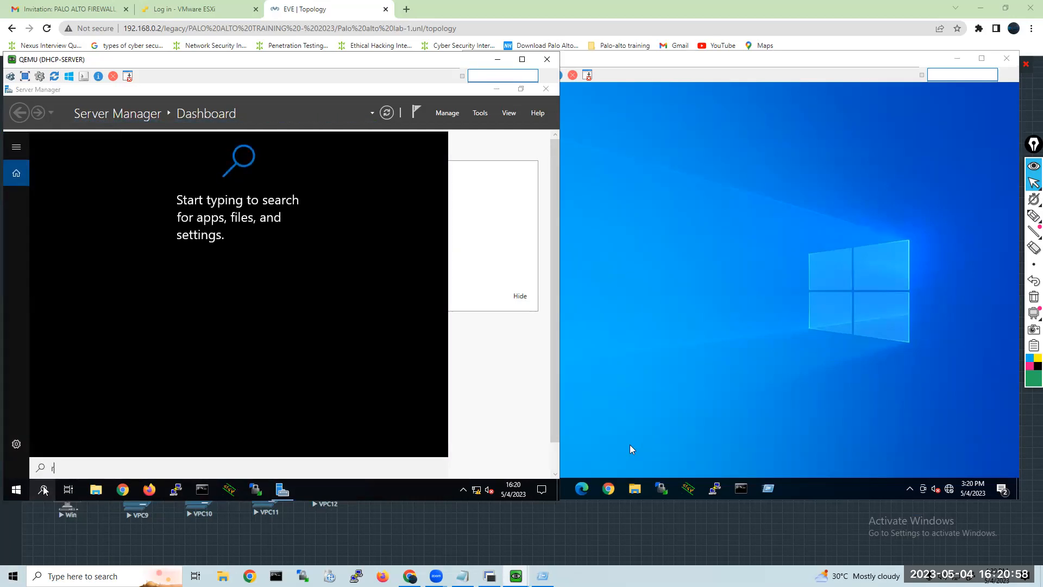
{"action": "type", "text": "un"}
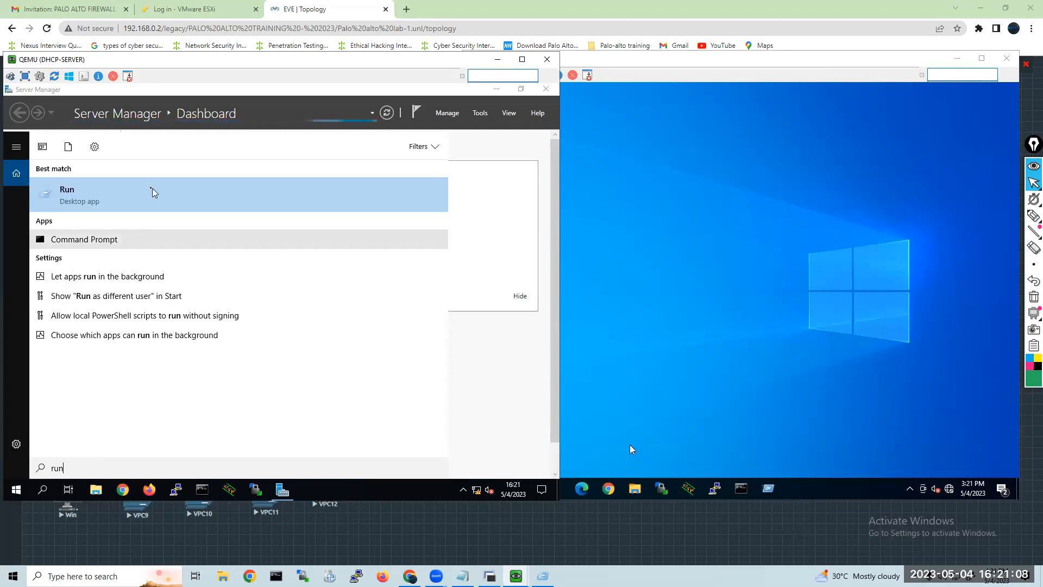
{"action": "right_click", "coordinate": [132, 206]}
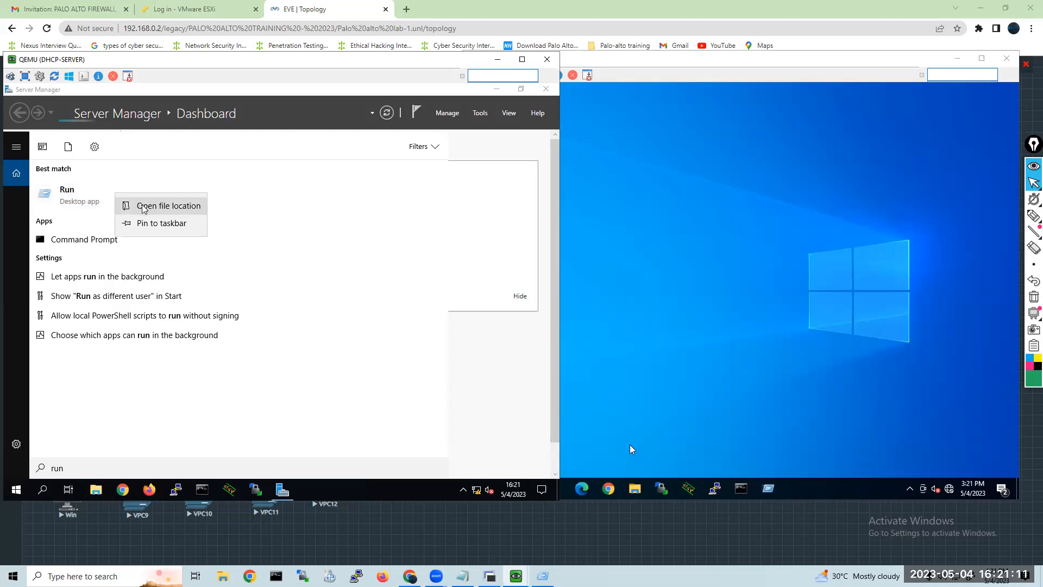
{"action": "left_click", "coordinate": [144, 223]}
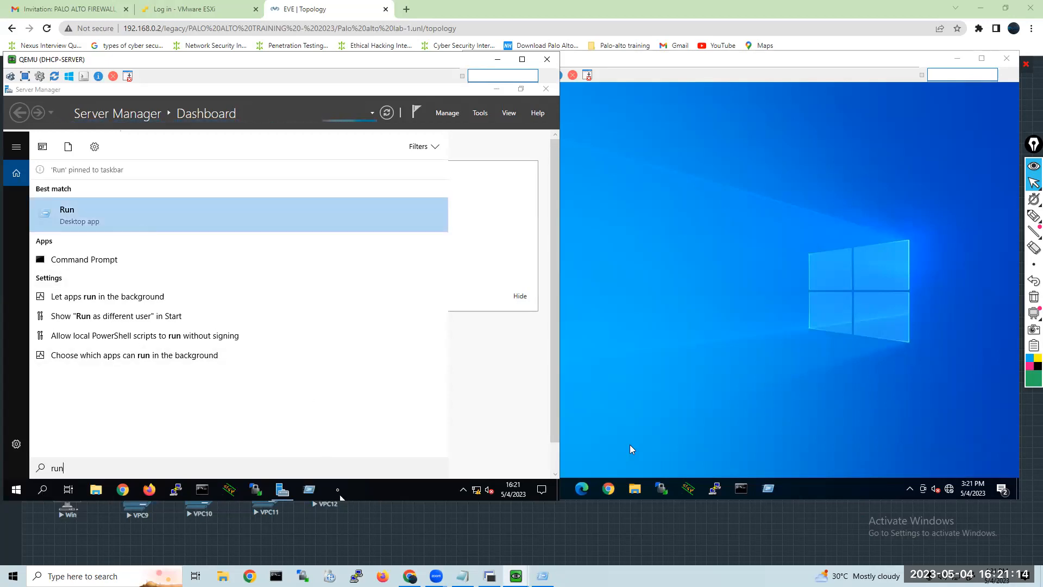
{"action": "left_click", "coordinate": [336, 490]}
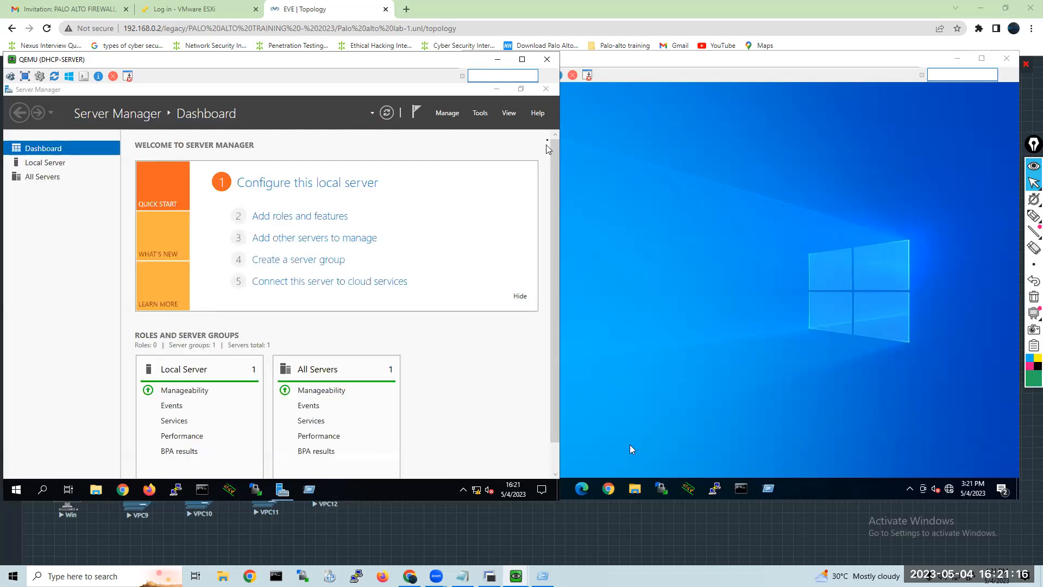
Run lusrmgr on DHCP-SERVER to check whether the domain controller offers local user management, and close the snap-in.
{"action": "left_click", "coordinate": [309, 491]}
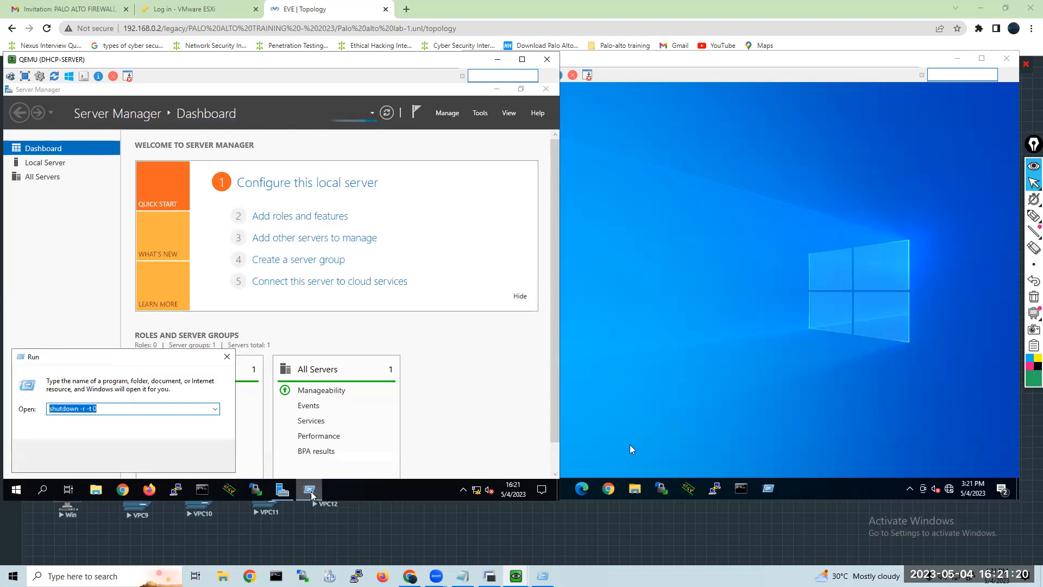
{"action": "type", "text": "lus"}
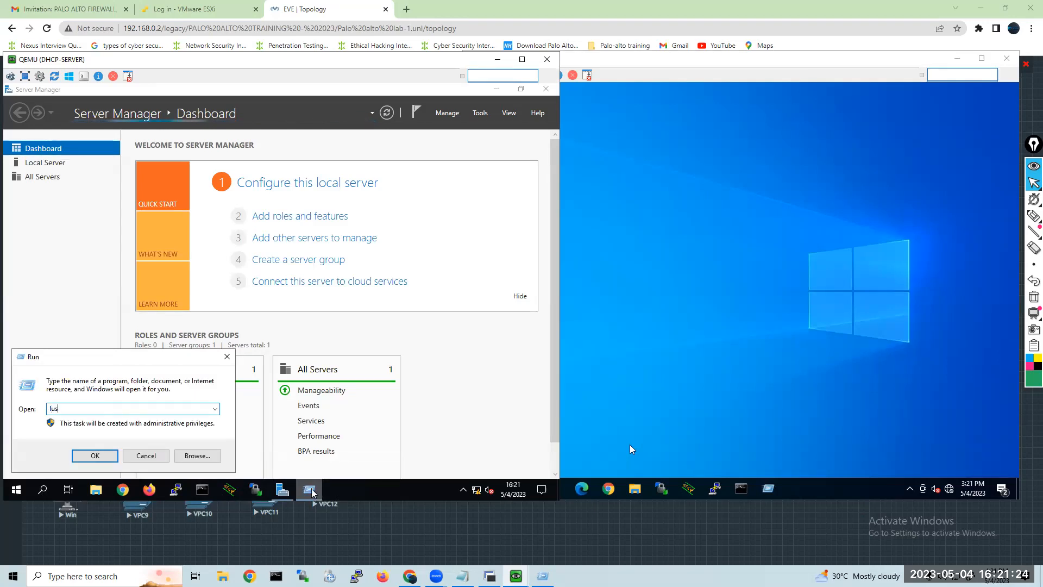
{"action": "type", "text": "rmgr.msc"}
{"action": "key", "text": "Return"}
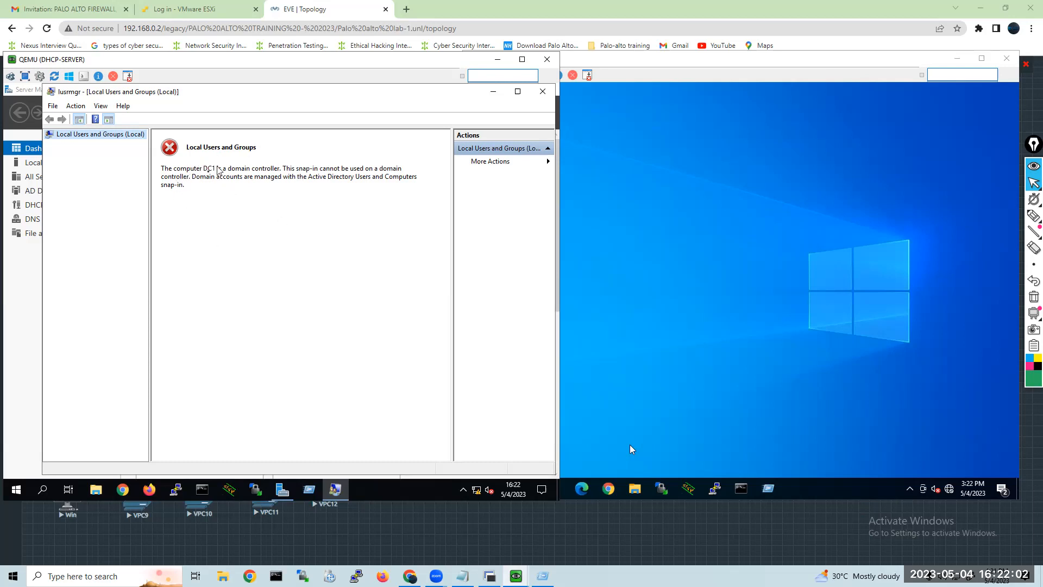
{"action": "left_click", "coordinate": [543, 94]}
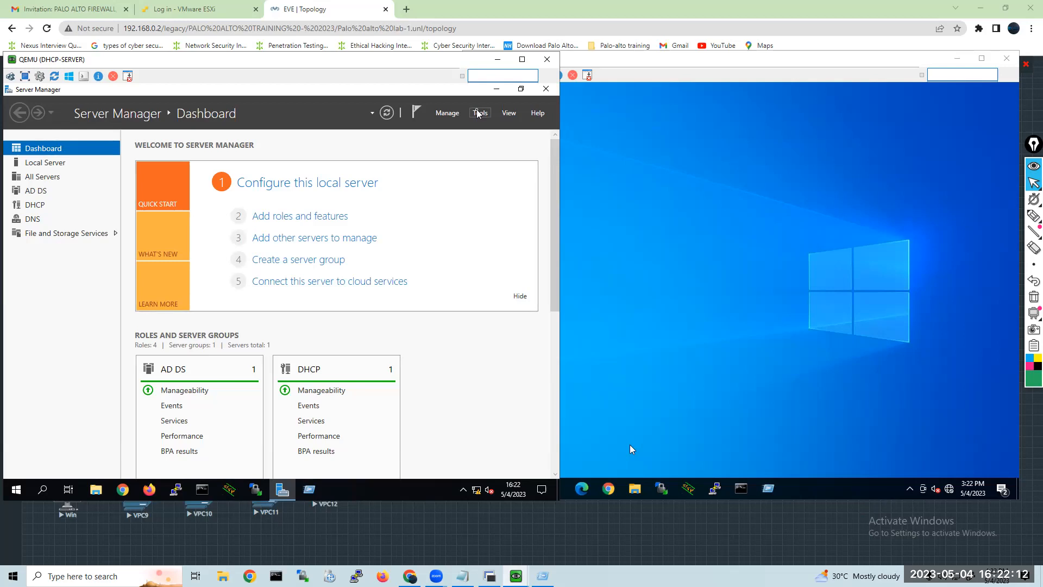
Open Computer Management on DHCP-SERVER, check its System Tools for local users and groups, and close it.
{"action": "left_click", "coordinate": [478, 113]}
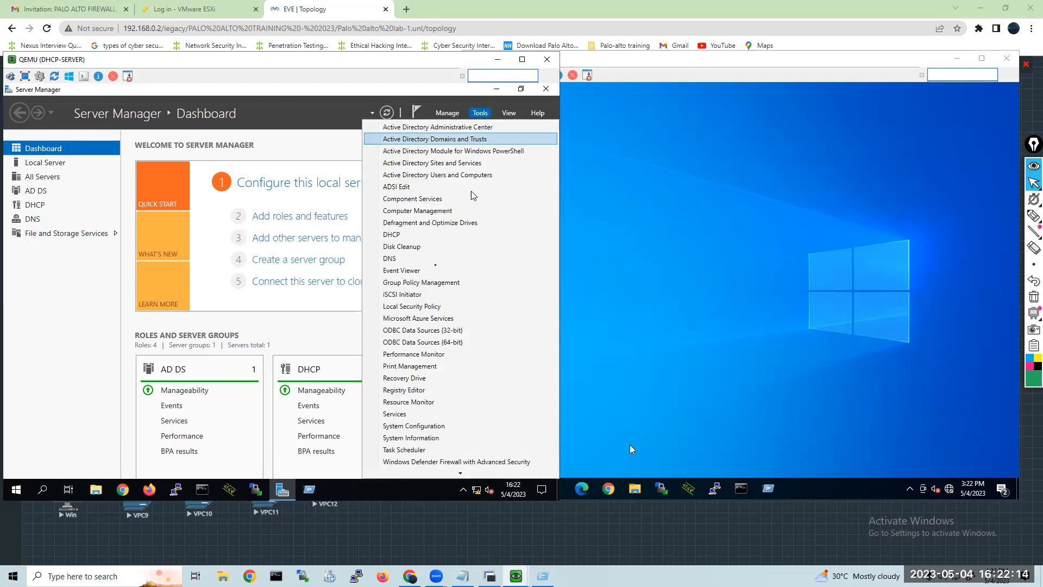
{"action": "left_click", "coordinate": [418, 211]}
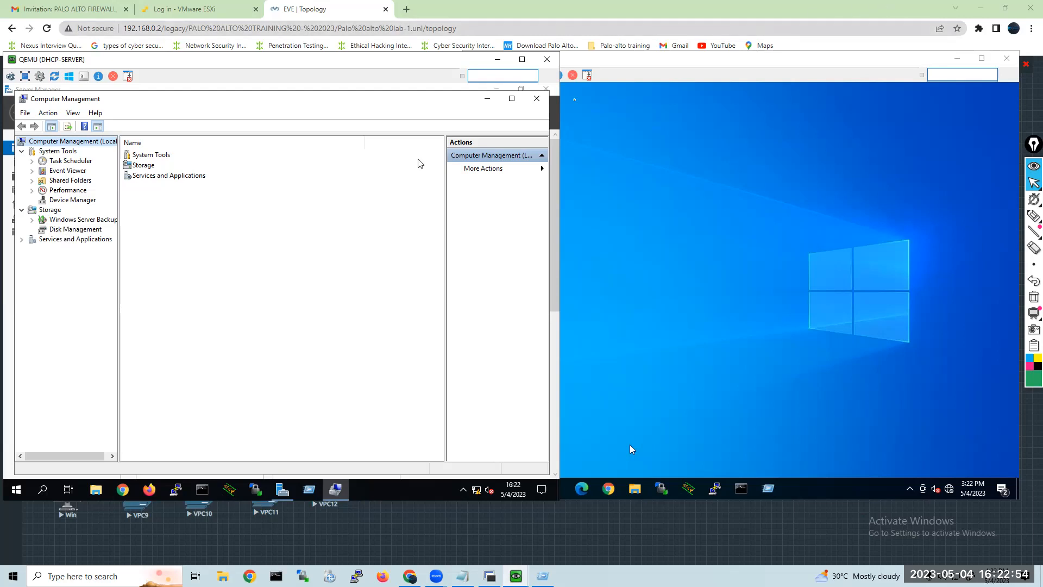
{"action": "left_click", "coordinate": [538, 101]}
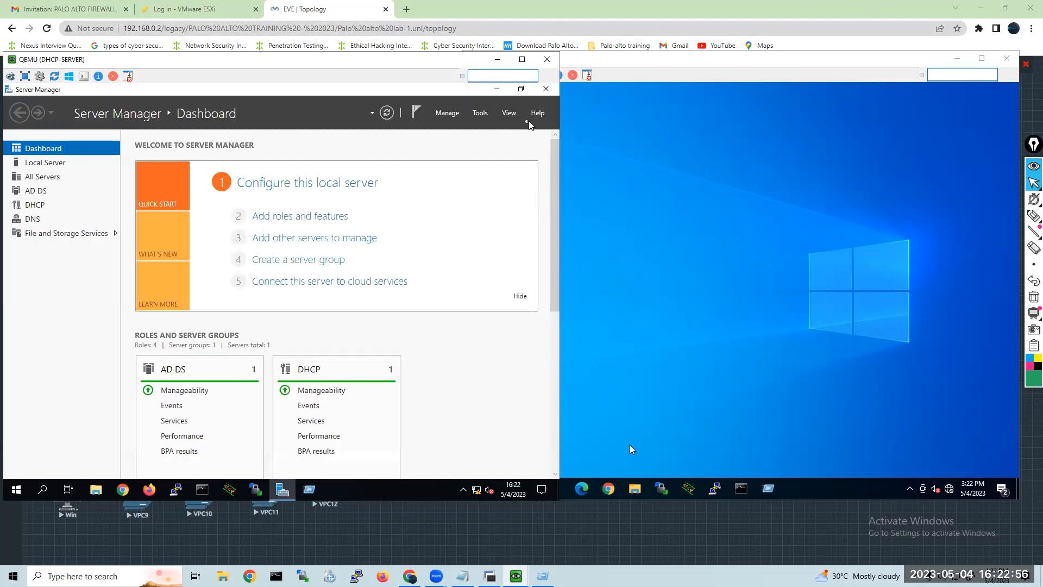
Look through the administrative tools on DHCP-SERVER, open Component Services to inspect it, and close it.
{"action": "left_click", "coordinate": [480, 113]}
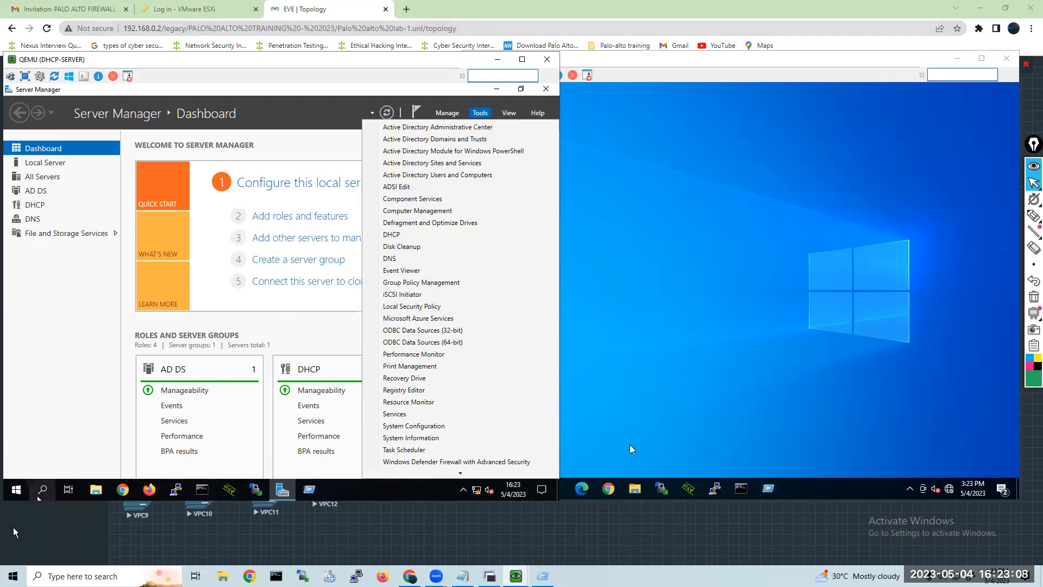
{"action": "left_click", "coordinate": [17, 490]}
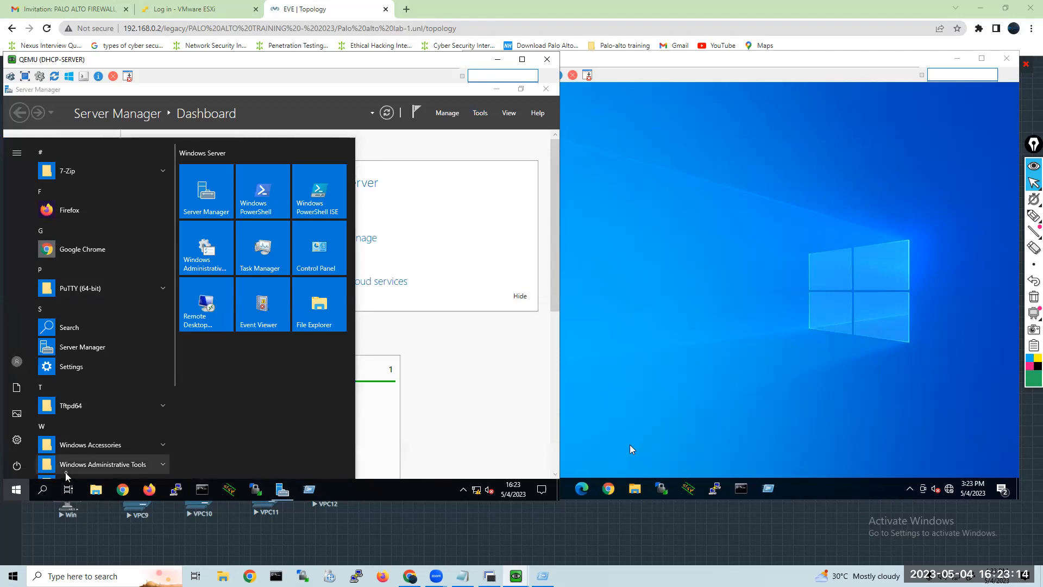
{"action": "left_click", "coordinate": [480, 112]}
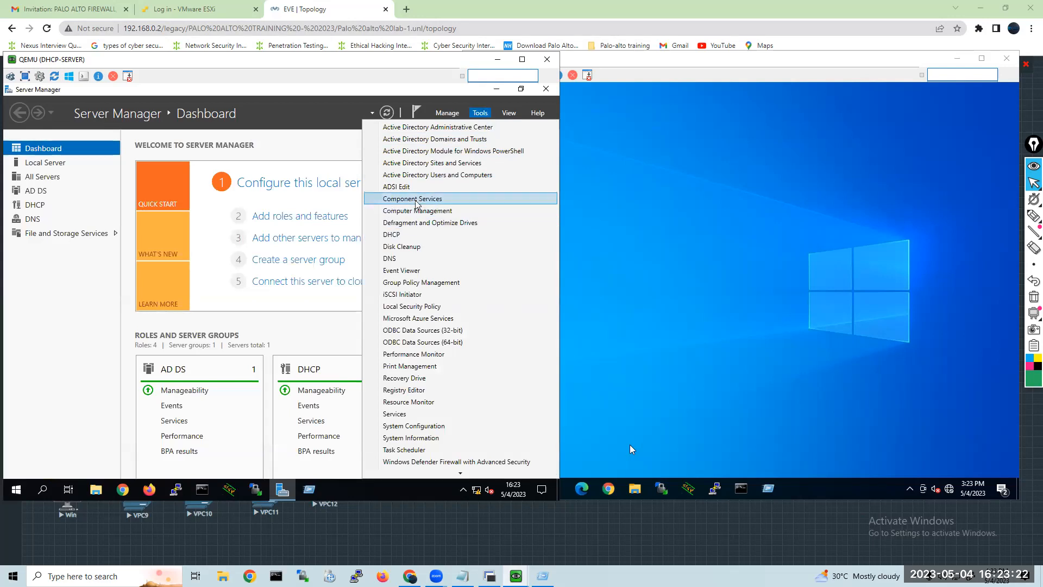
{"action": "left_click", "coordinate": [416, 199]}
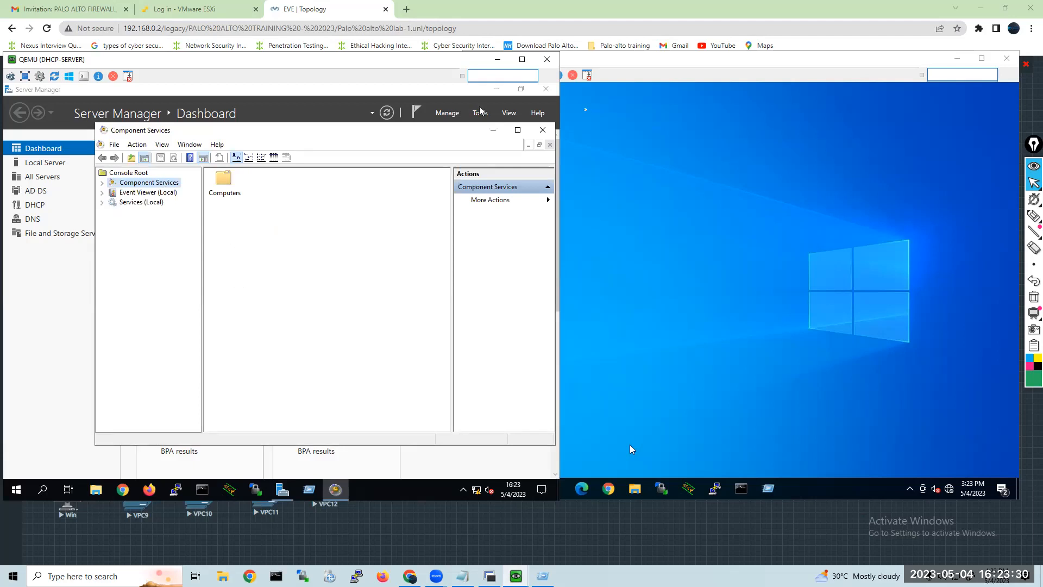
{"action": "left_click", "coordinate": [541, 131]}
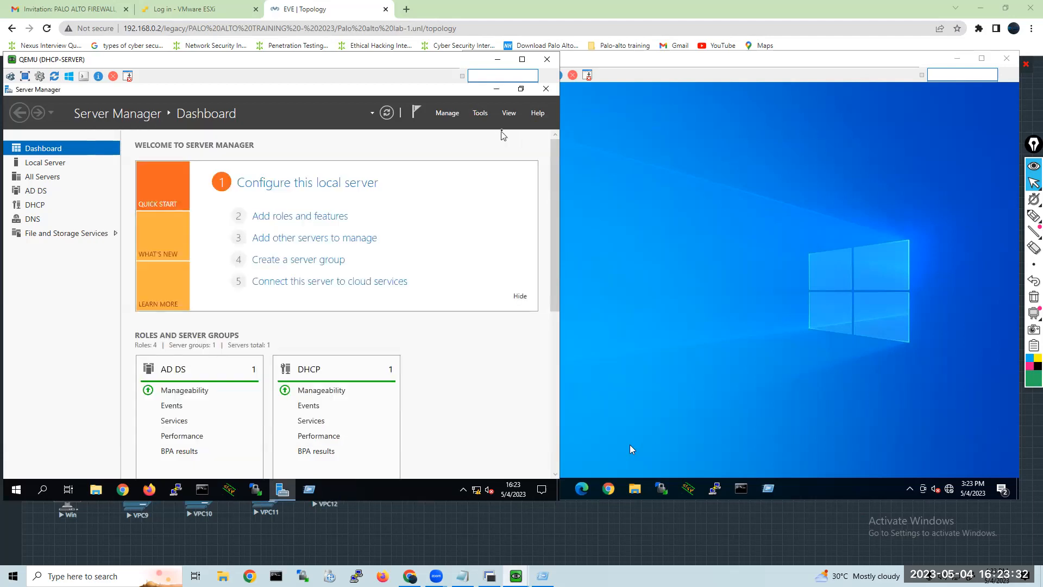
Reopen Computer Management on DHCP-SERVER, recheck the System Tools branch for a local users entry, and close the console.
{"action": "left_click", "coordinate": [481, 113]}
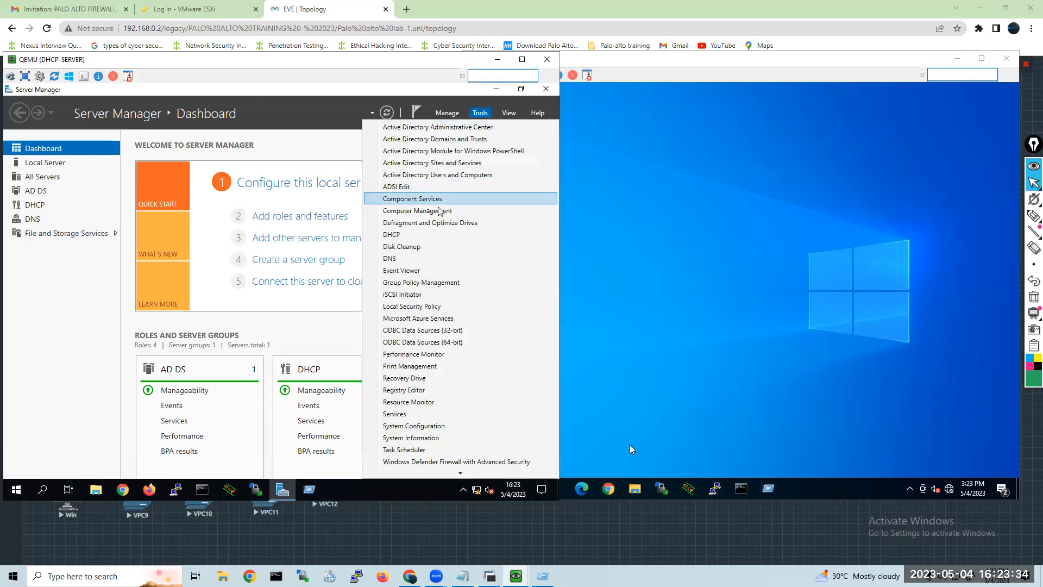
{"action": "left_click", "coordinate": [422, 211]}
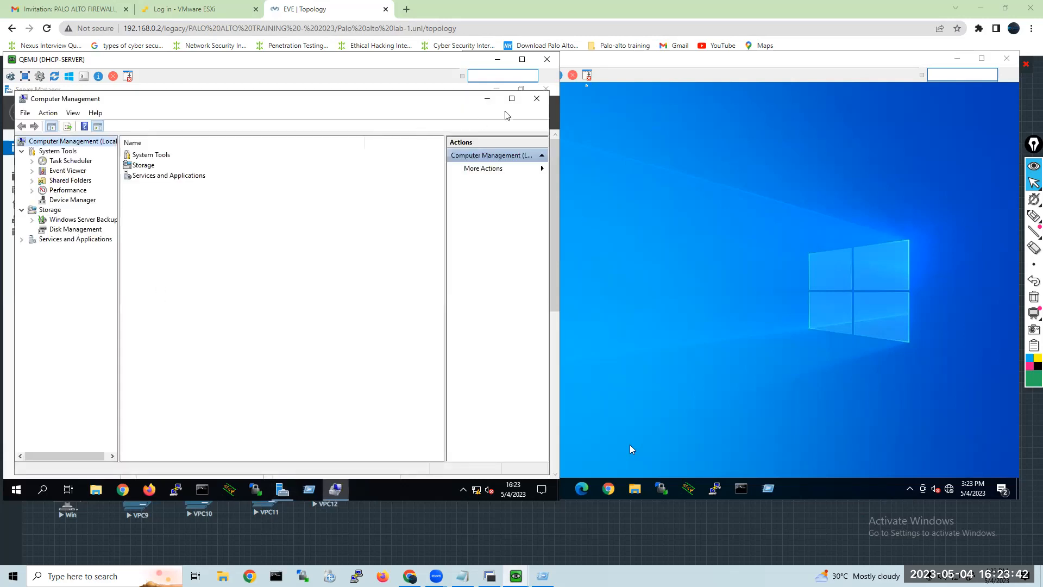
{"action": "left_click", "coordinate": [537, 99]}
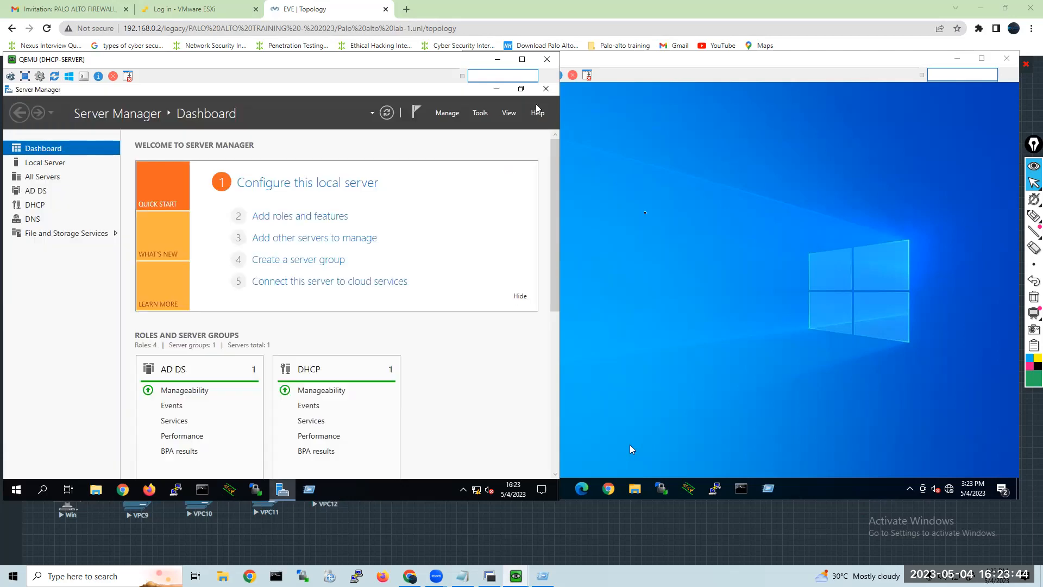
On the Win client, search for Control Panel, open it, and show the Administrative Tools folder.
{"action": "left_click", "coordinate": [629, 447]}
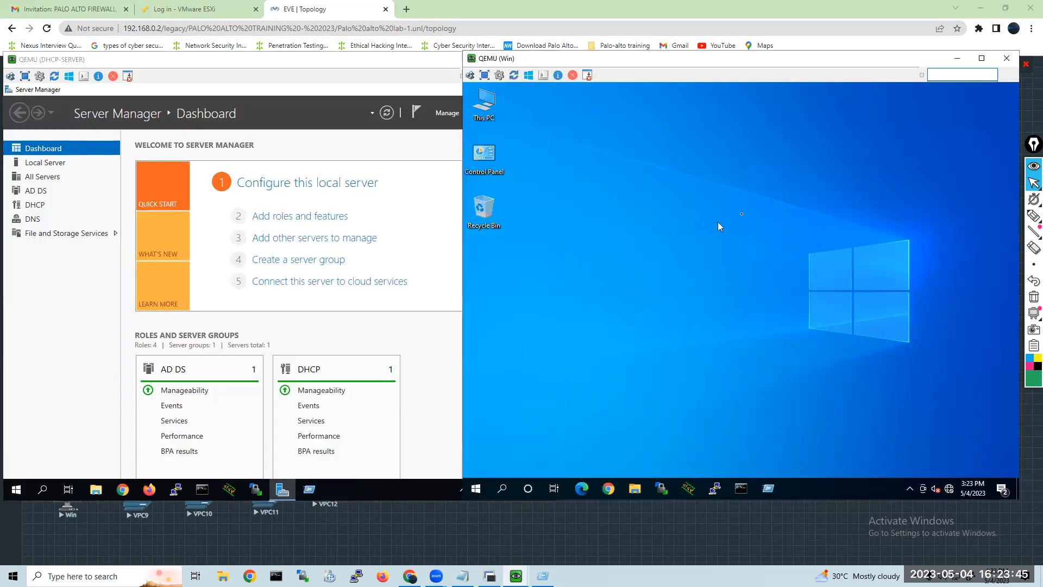
{"action": "left_click", "coordinate": [479, 490]}
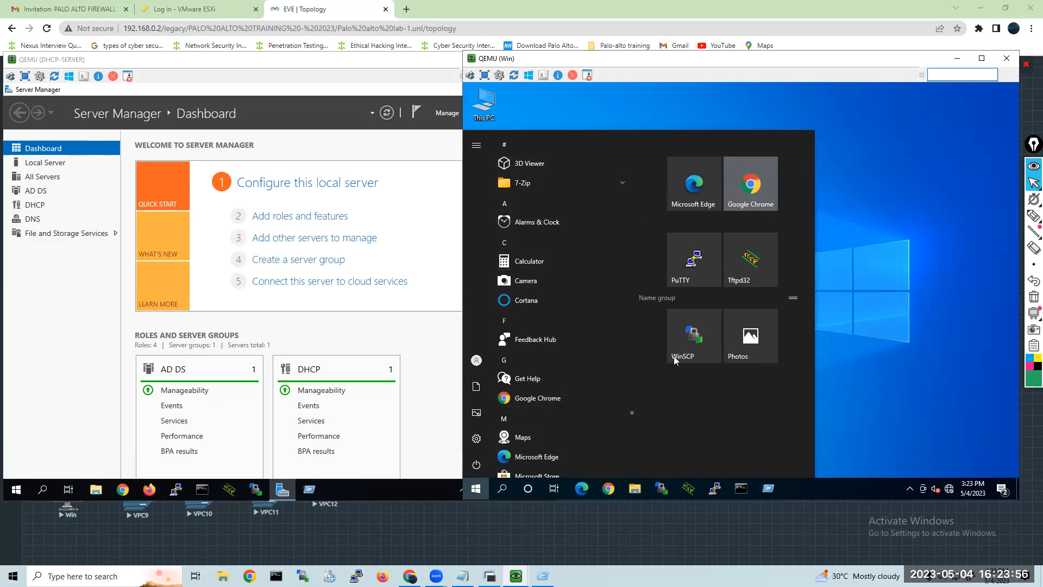
{"action": "scroll", "coordinate": [549, 423], "scroll_direction": "down", "scroll_amount": 1}
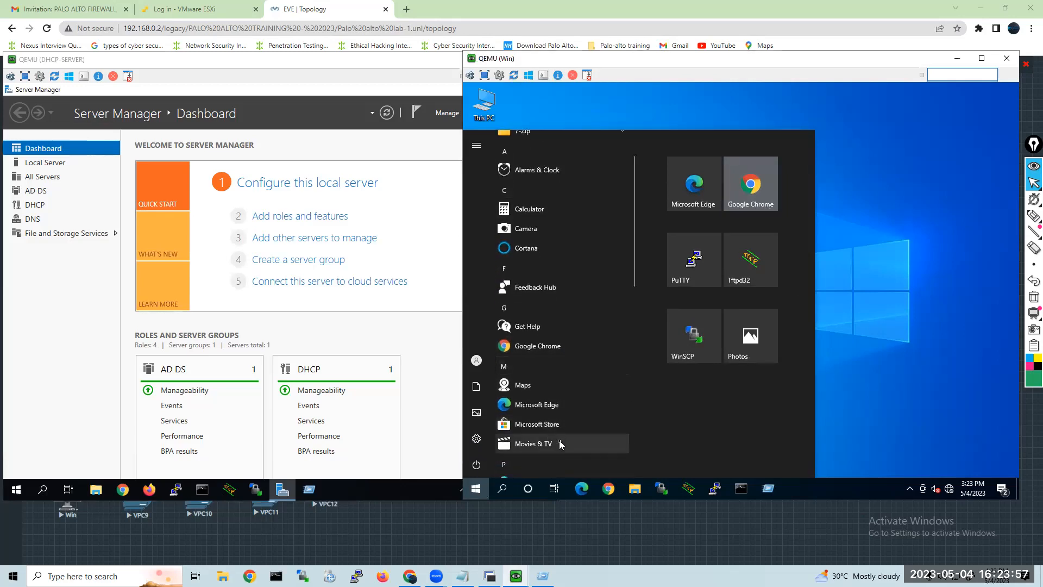
{"action": "left_click", "coordinate": [503, 488]}
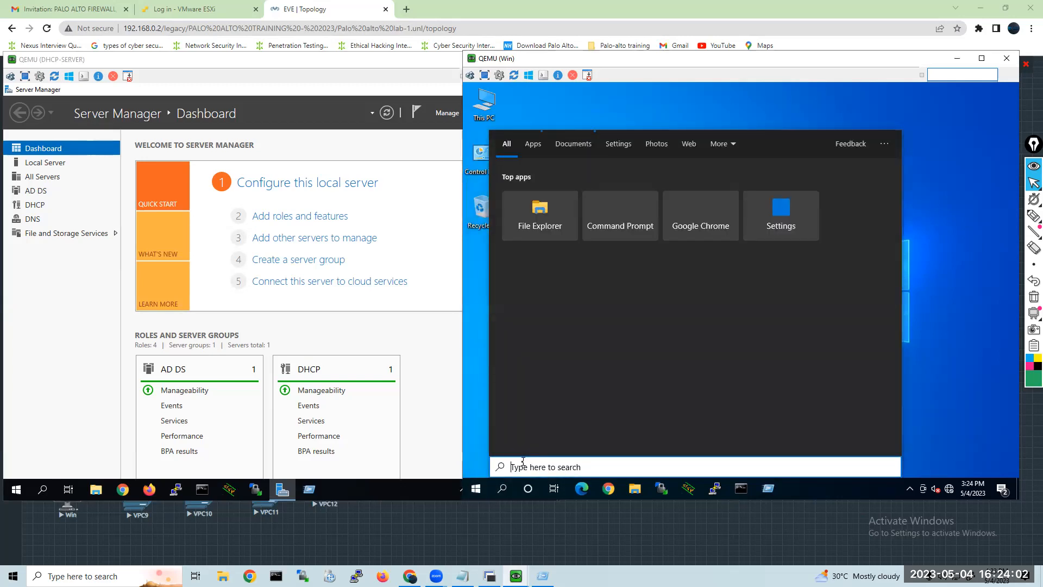
{"action": "type", "text": "control"}
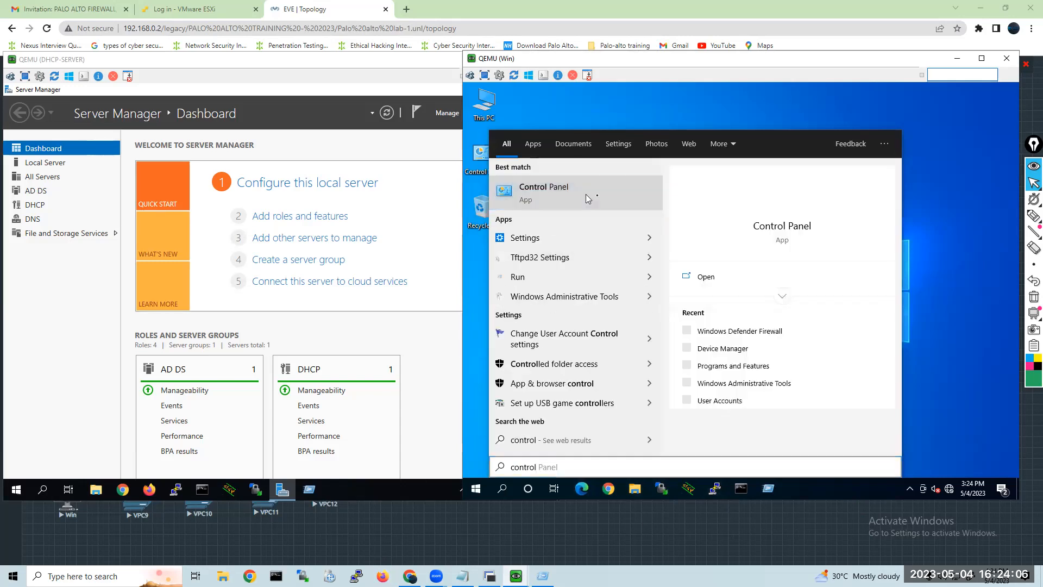
{"action": "left_click", "coordinate": [543, 194]}
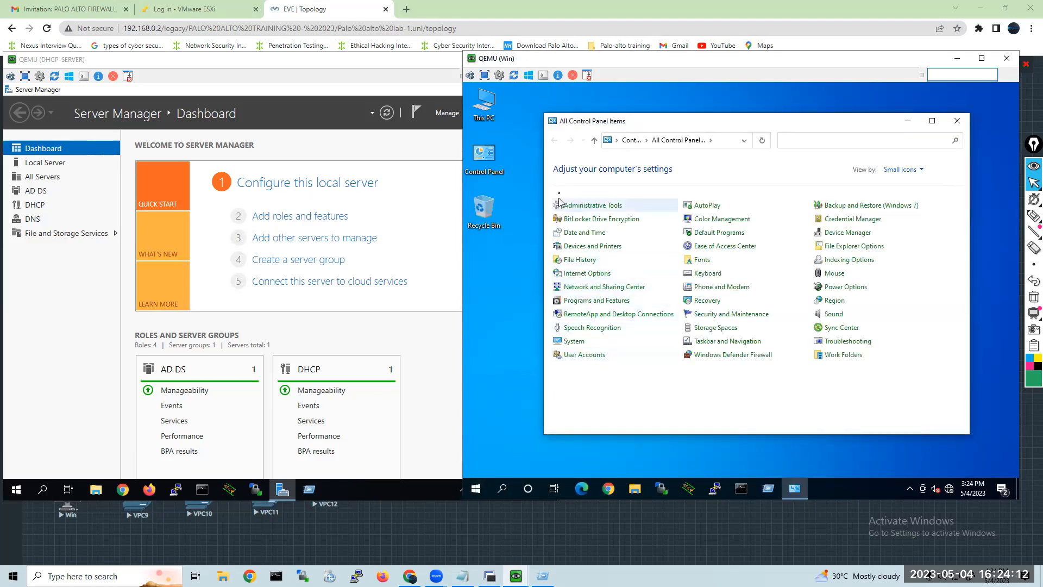
{"action": "left_click", "coordinate": [571, 209]}
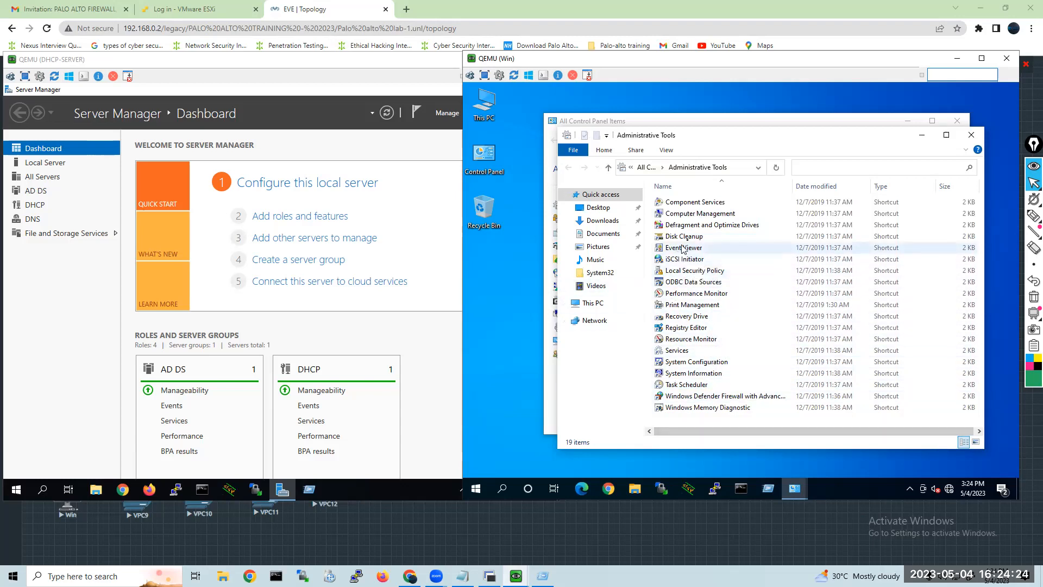
Open Computer Management on the Win client, view Local Users and Groups, and close the console, Administrative Tools and Control Panel.
{"action": "left_click", "coordinate": [684, 217]}
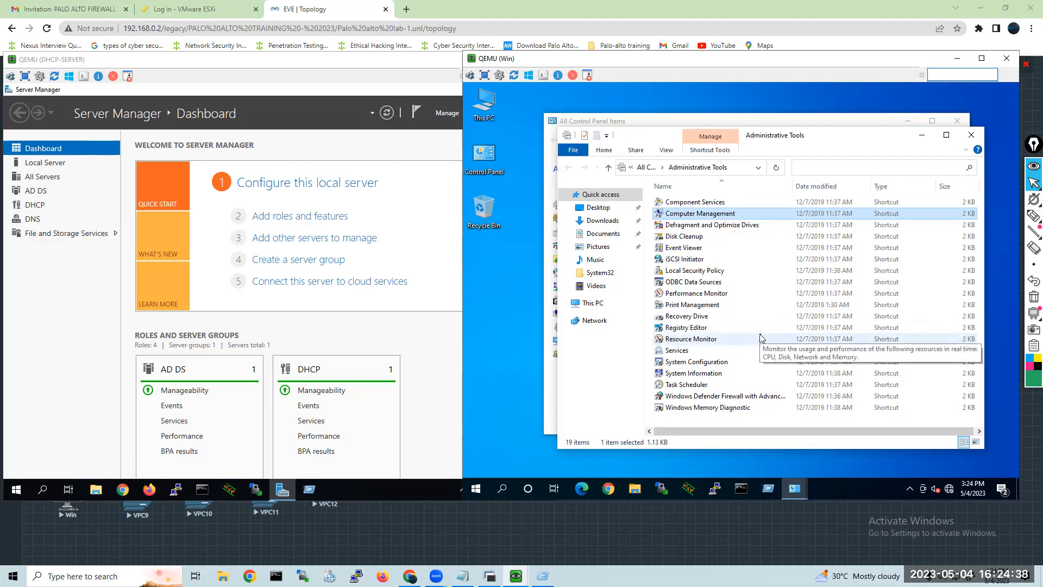
{"action": "double_click", "coordinate": [724, 211]}
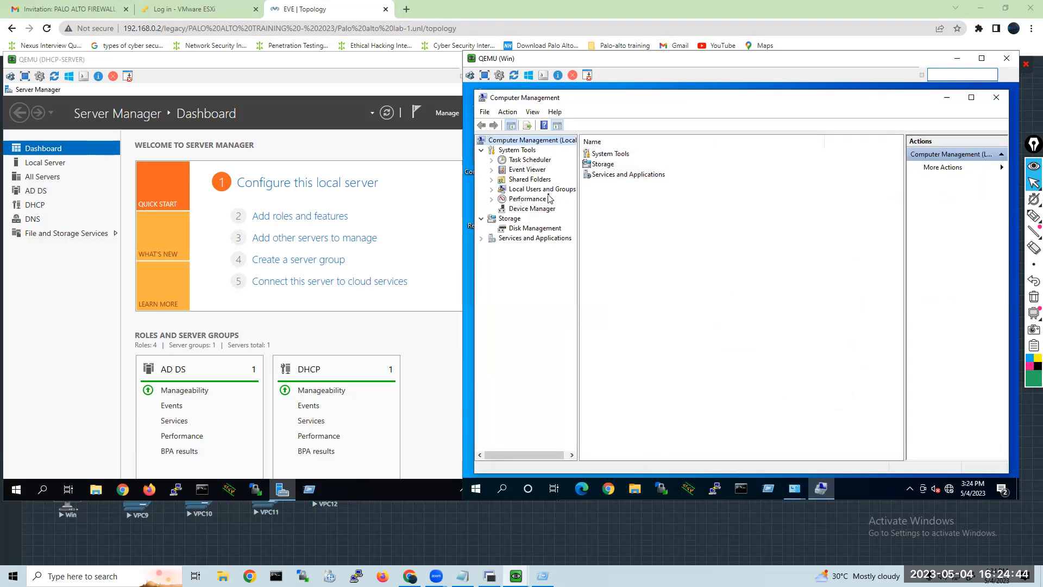
{"action": "left_click", "coordinate": [543, 191]}
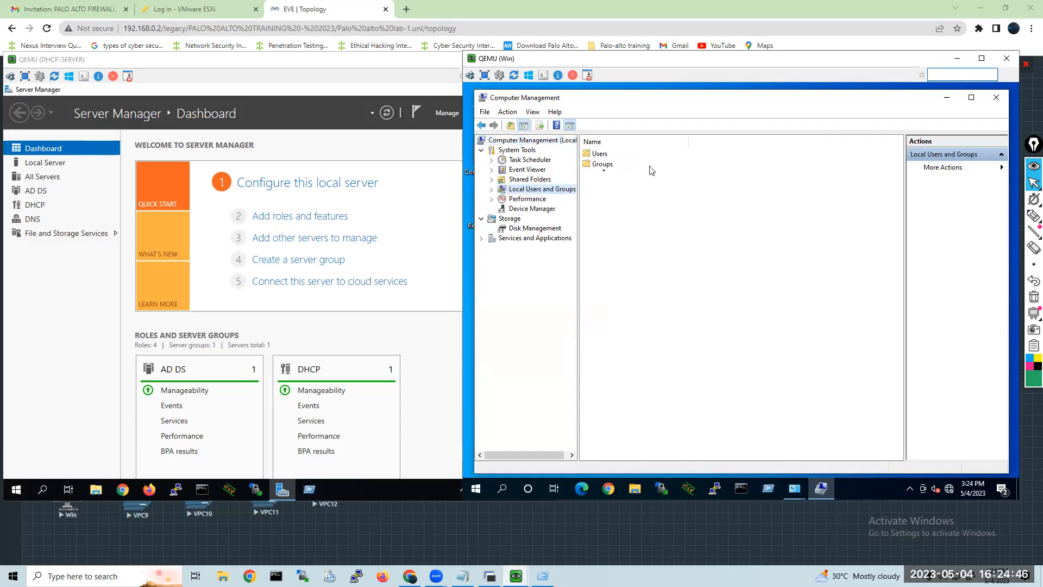
{"action": "left_click", "coordinate": [993, 97]}
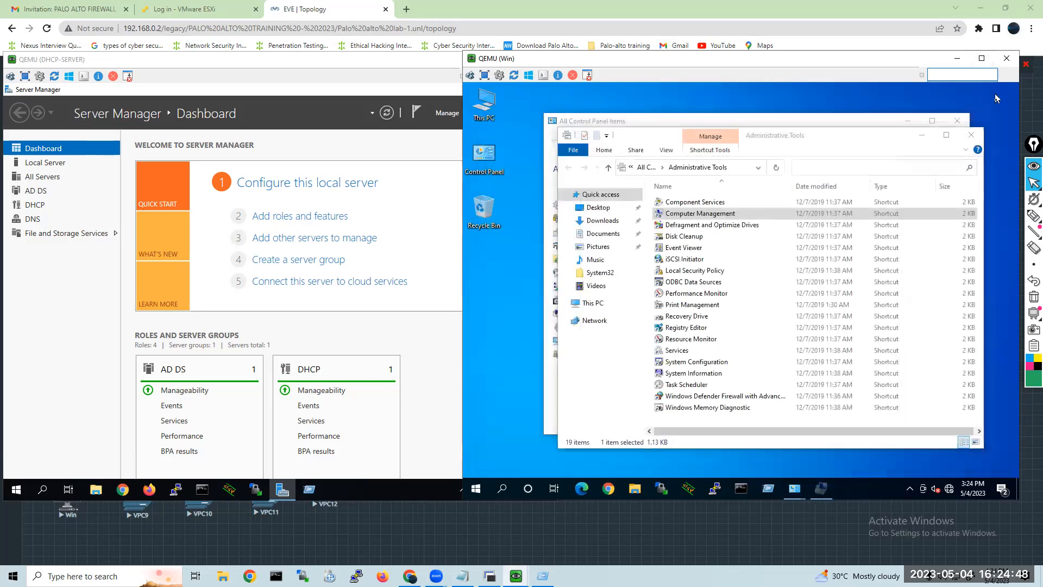
{"action": "left_click", "coordinate": [971, 139]}
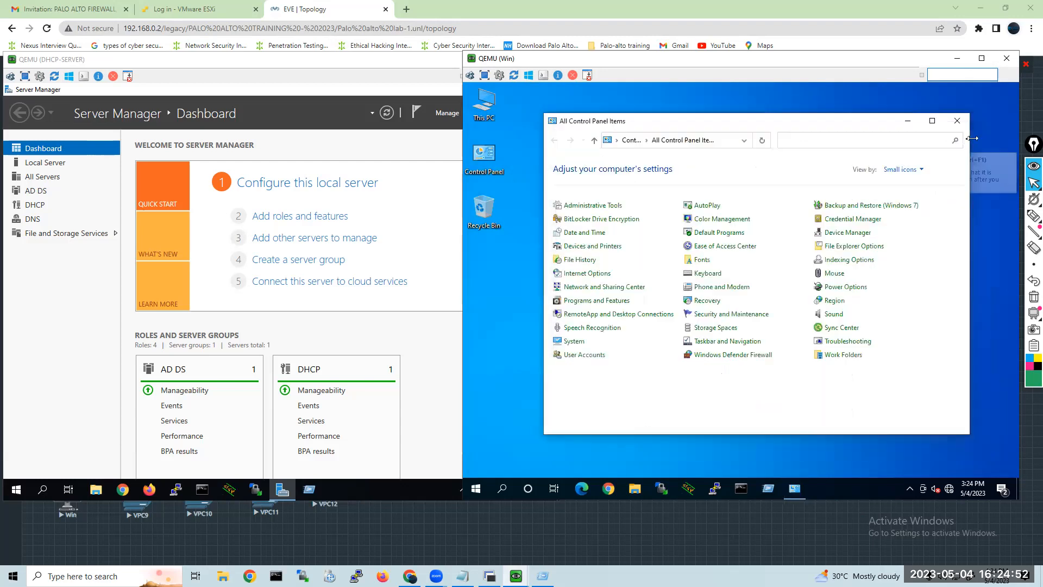
{"action": "left_click", "coordinate": [957, 122]}
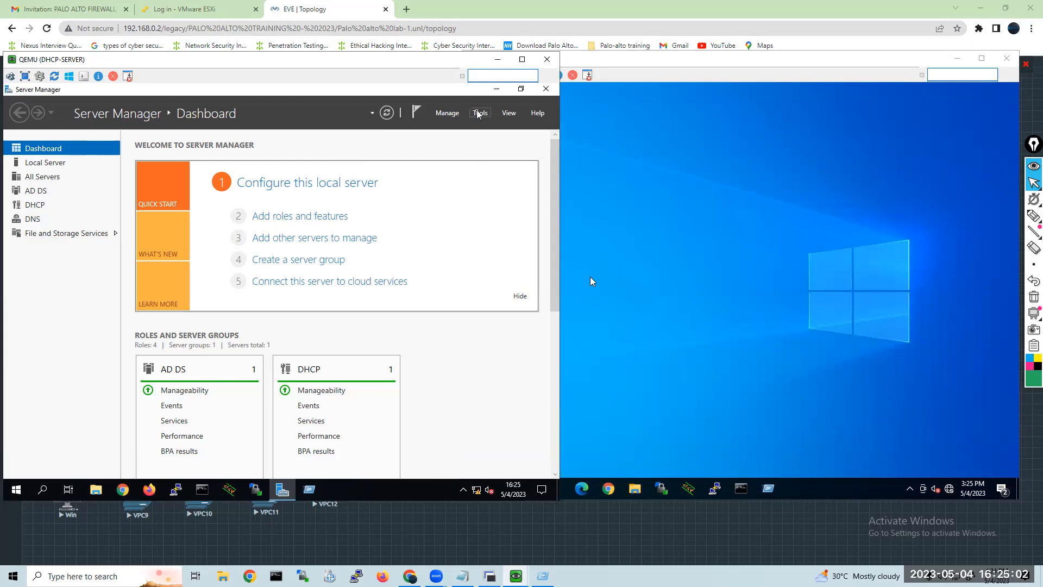
Open Active Directory Users and Computers on DHCP-SERVER and expand the aroushtech.in domain.
{"action": "left_click", "coordinate": [479, 114]}
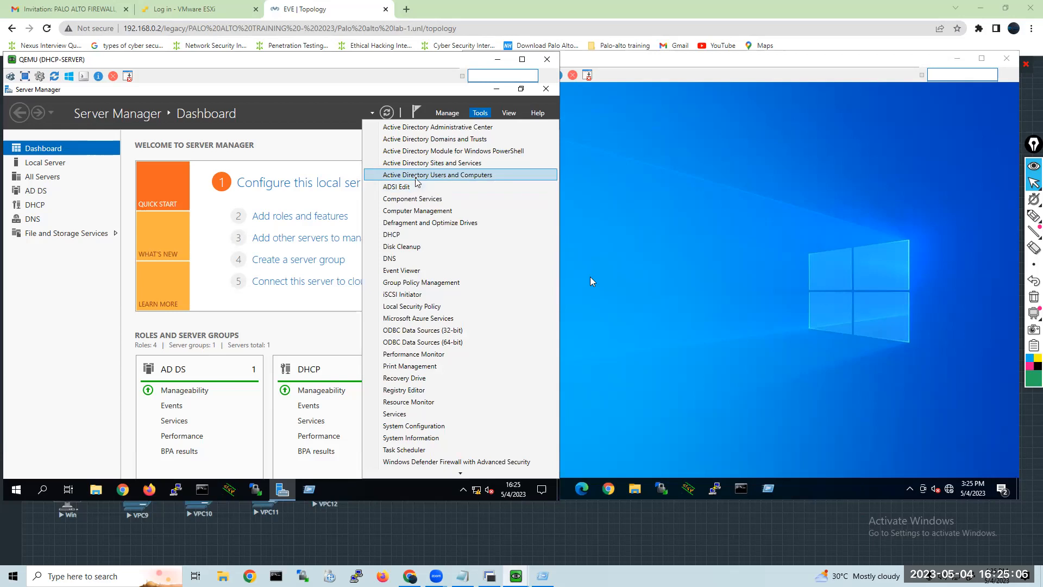
{"action": "left_click", "coordinate": [417, 175]}
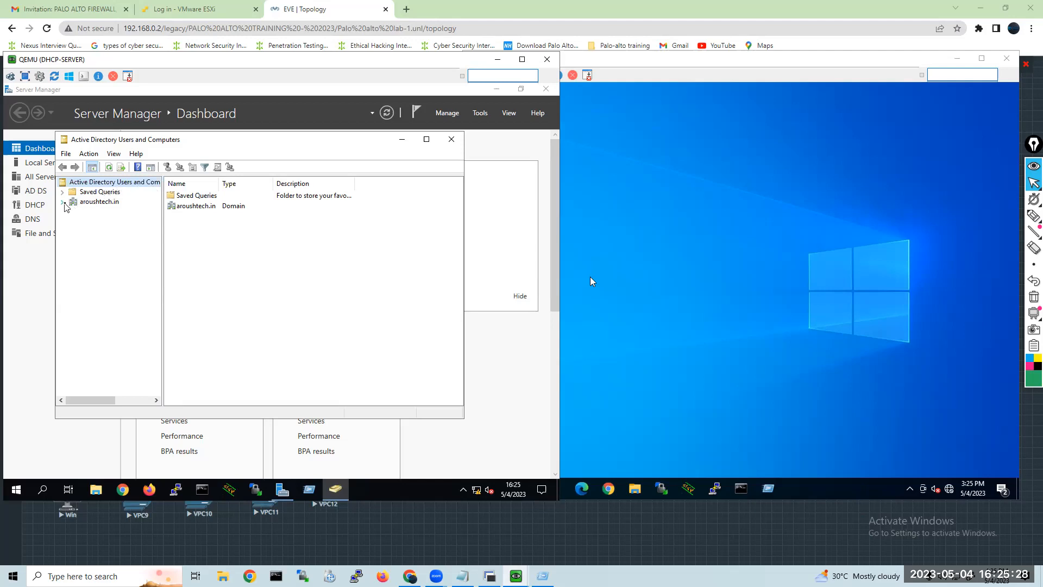
{"action": "left_click", "coordinate": [62, 201]}
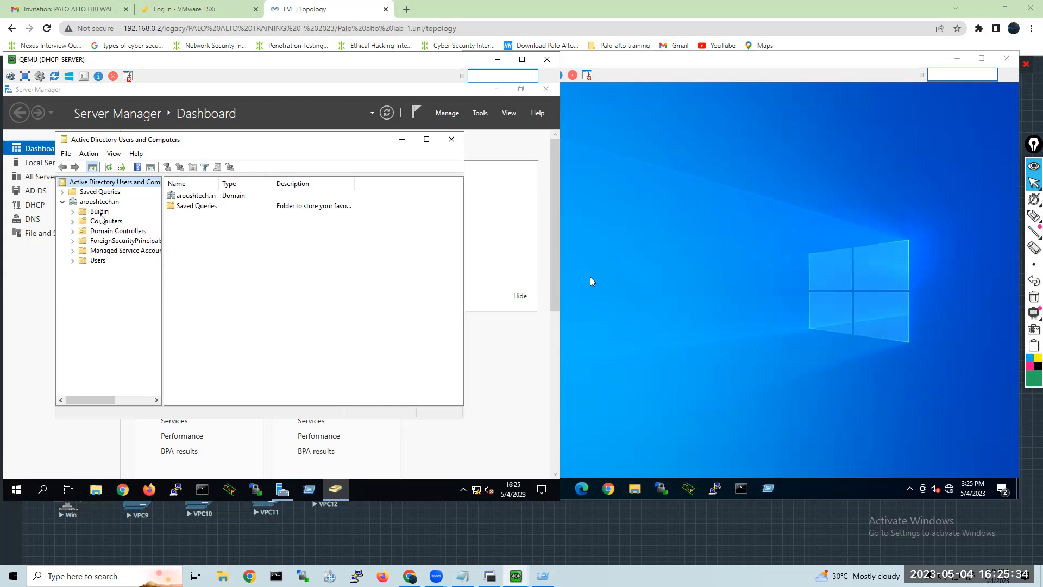
Look through the aroushtech.in containers in order, from Builtin and Computers through Domain Controllers to Managed Service Accounts and Users.
{"action": "left_click", "coordinate": [99, 212]}
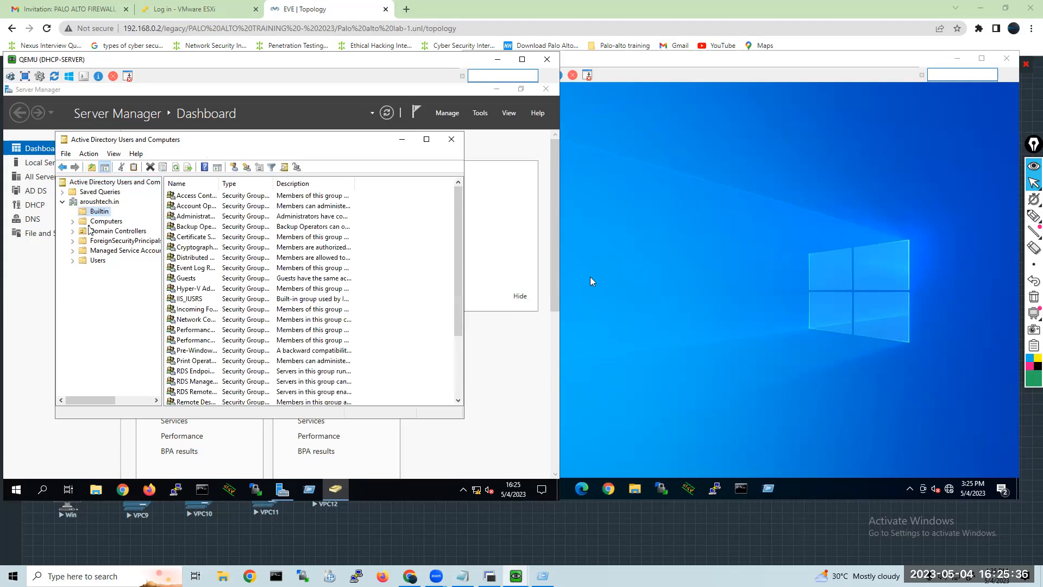
{"action": "left_click", "coordinate": [91, 221]}
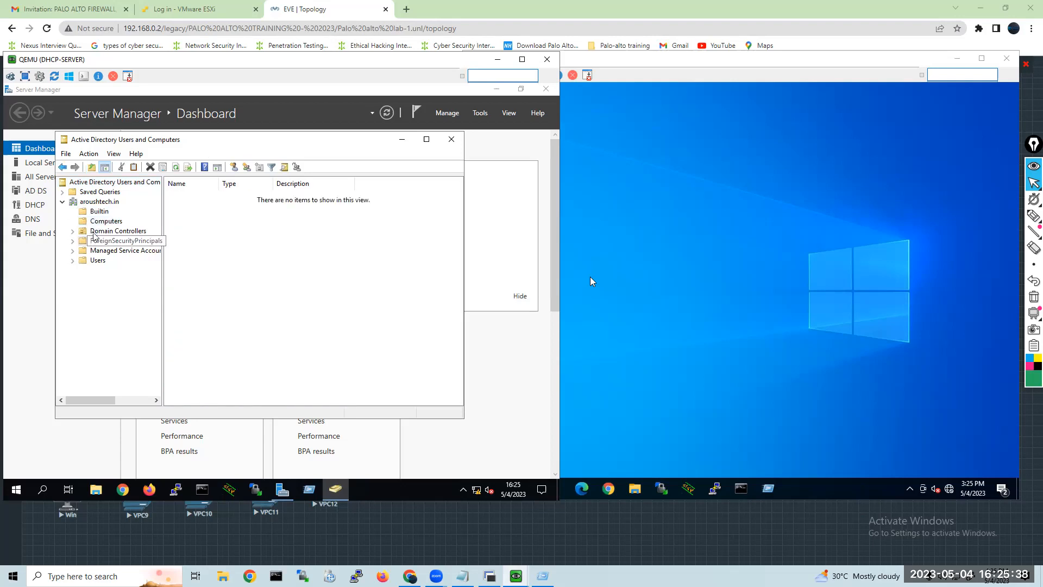
{"action": "left_click", "coordinate": [103, 232]}
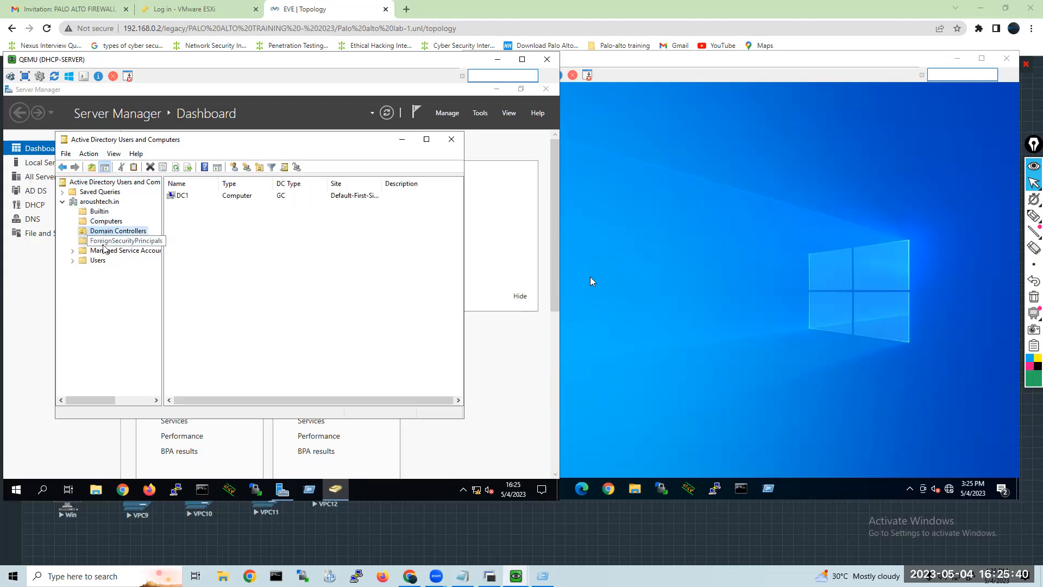
{"action": "left_click", "coordinate": [103, 241]}
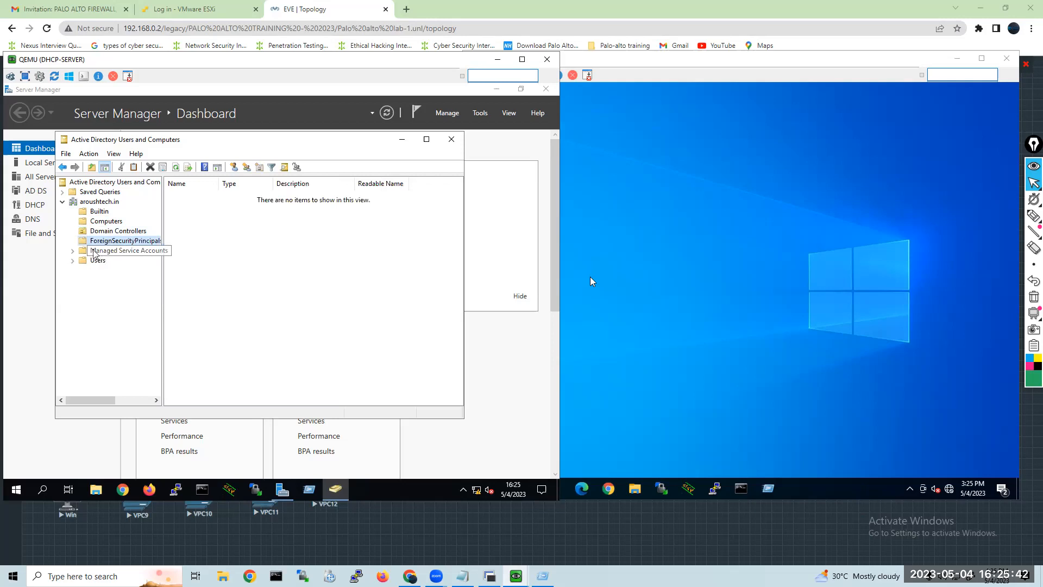
{"action": "left_click", "coordinate": [94, 252]}
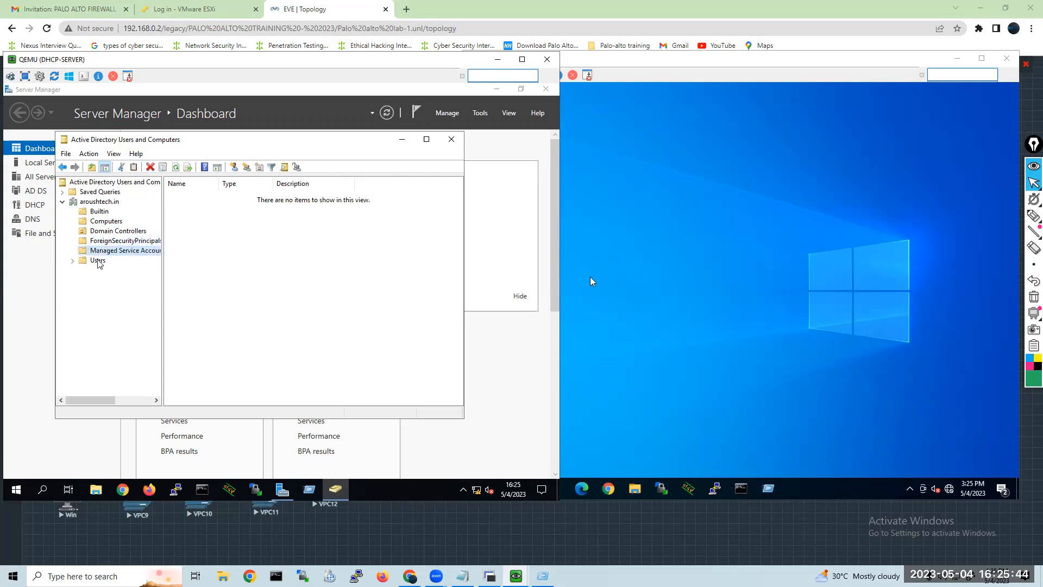
{"action": "left_click", "coordinate": [98, 261]}
Show the Builtin groups with the Name column widened to read the full names, and check the Computers container.
{"action": "left_click", "coordinate": [104, 215]}
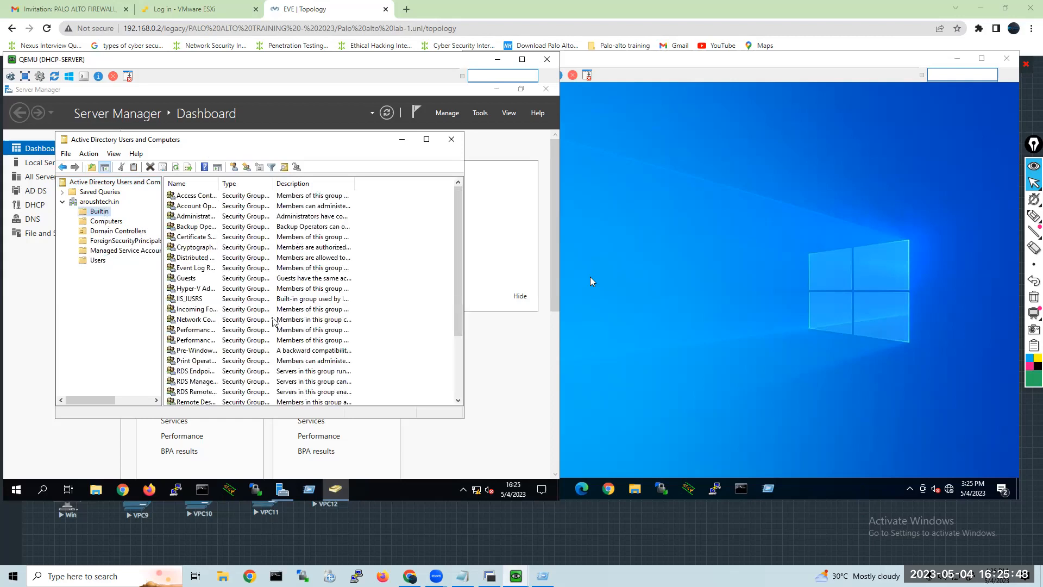
{"action": "left_click_drag", "start_coordinate": [216, 183], "coordinate": [291, 183]}
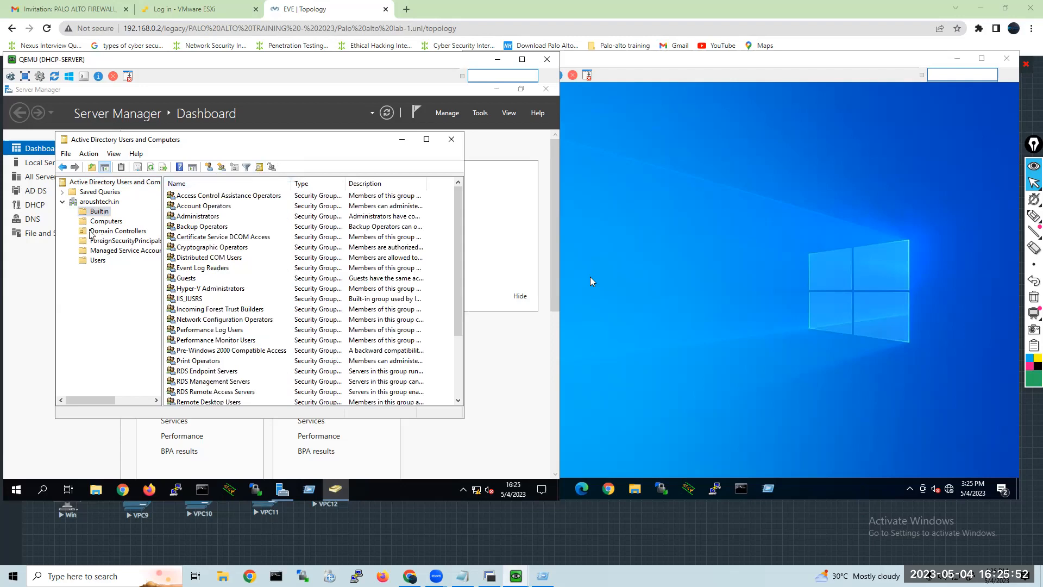
{"action": "left_click", "coordinate": [105, 221]}
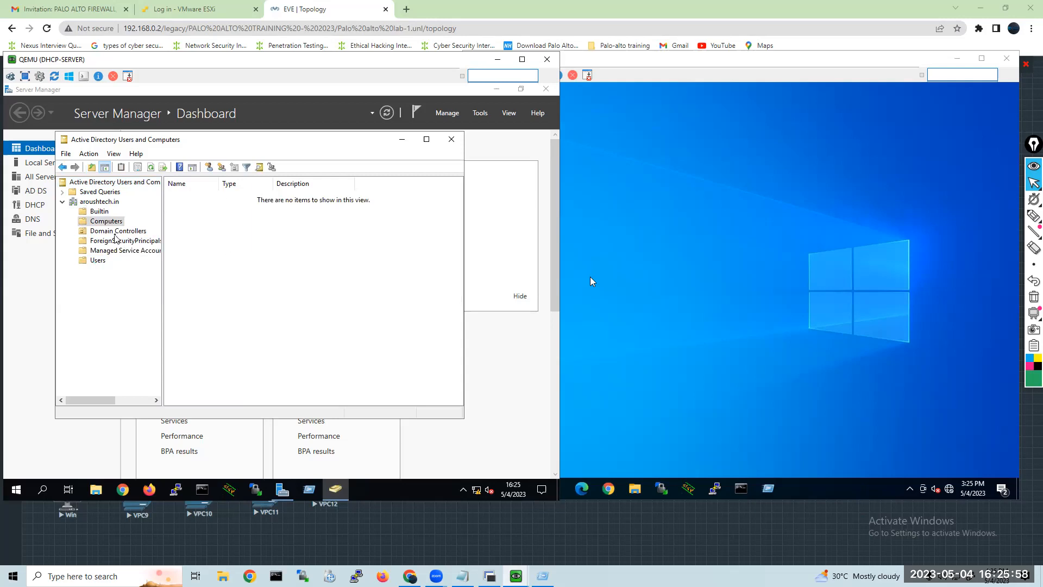
Open the properties of DC1 in Domain Controllers, review its general, operating system and group membership details, and cancel the dialog.
{"action": "left_click", "coordinate": [115, 233]}
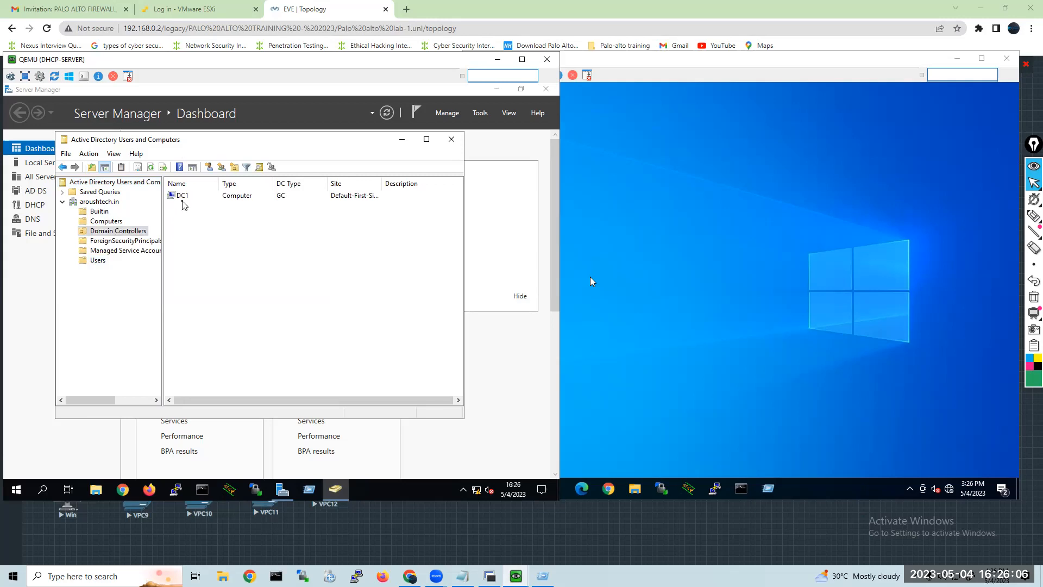
{"action": "double_click", "coordinate": [176, 195]}
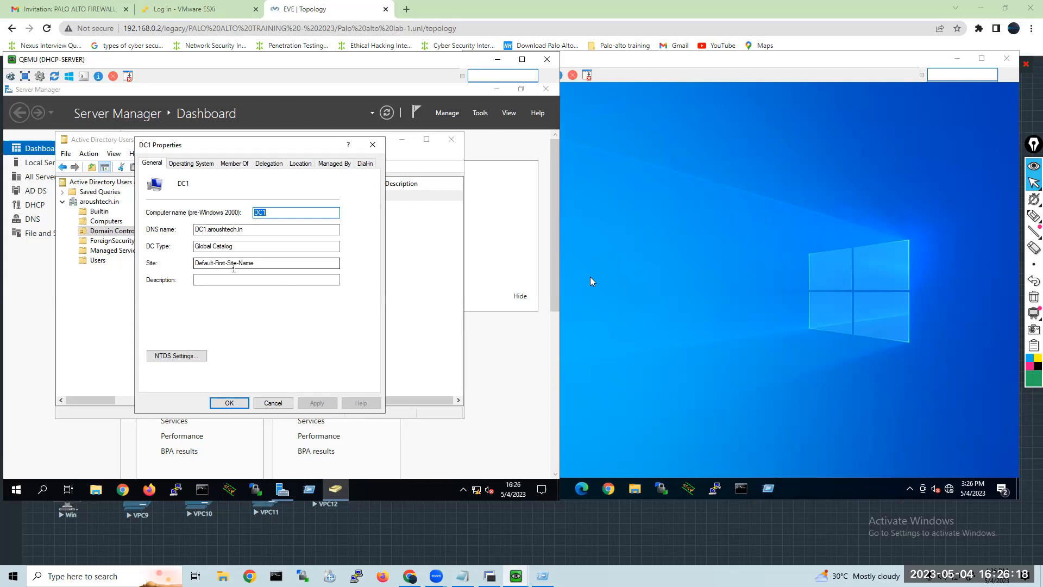
{"action": "left_click", "coordinate": [198, 163]}
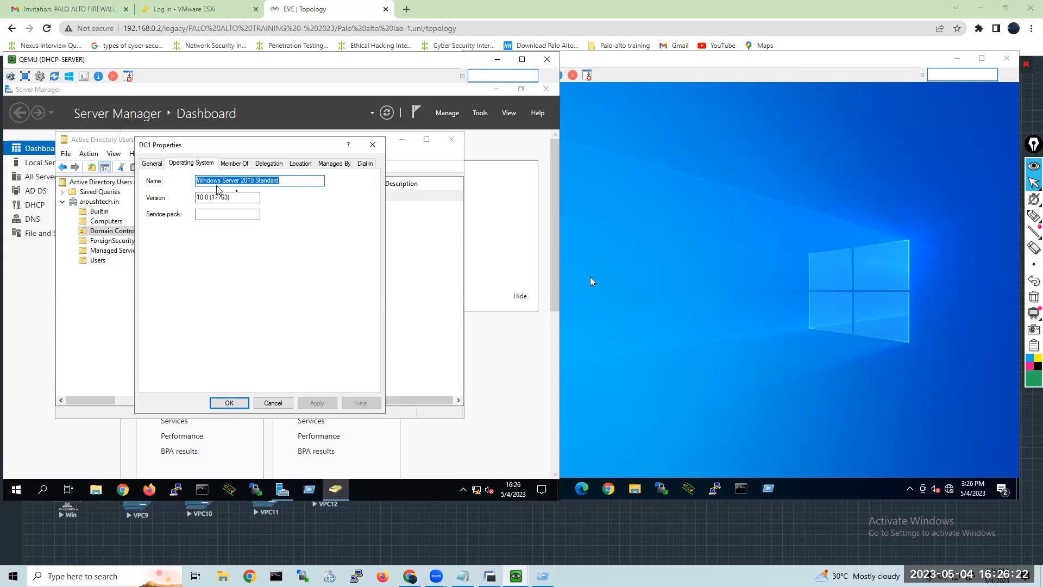
{"action": "left_click", "coordinate": [299, 179]}
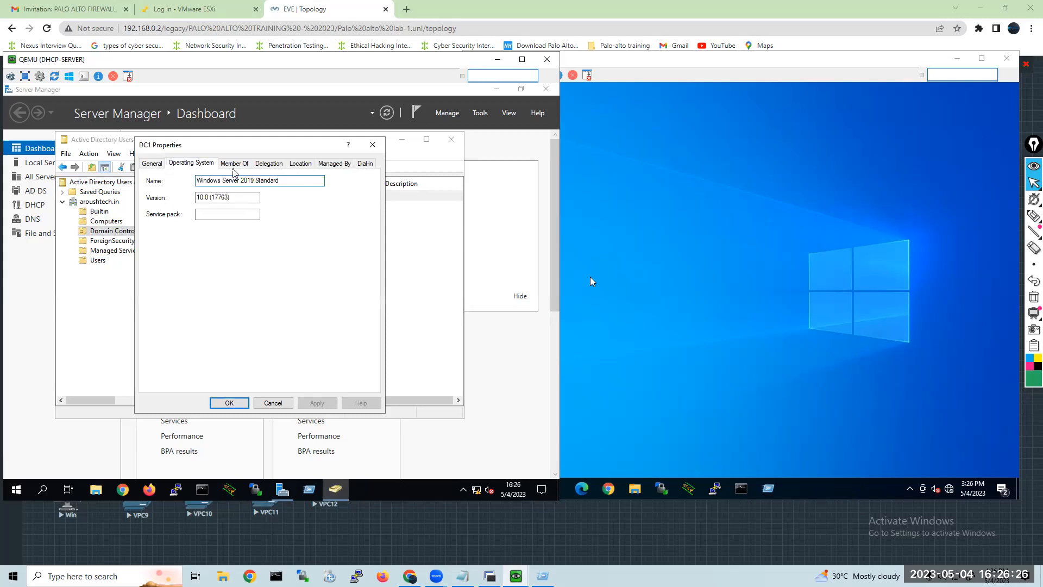
{"action": "left_click", "coordinate": [234, 163]}
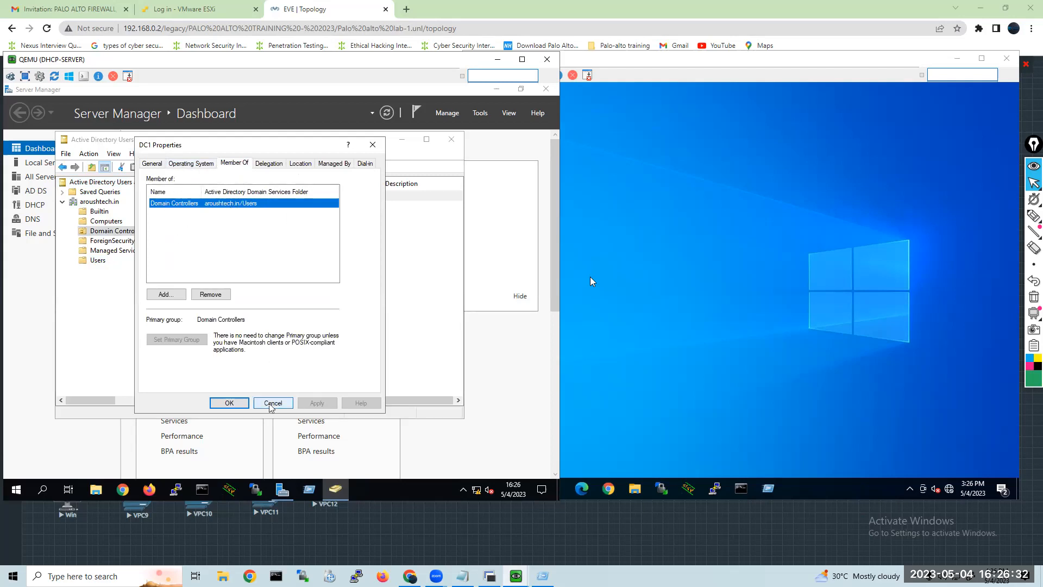
{"action": "left_click", "coordinate": [272, 404]}
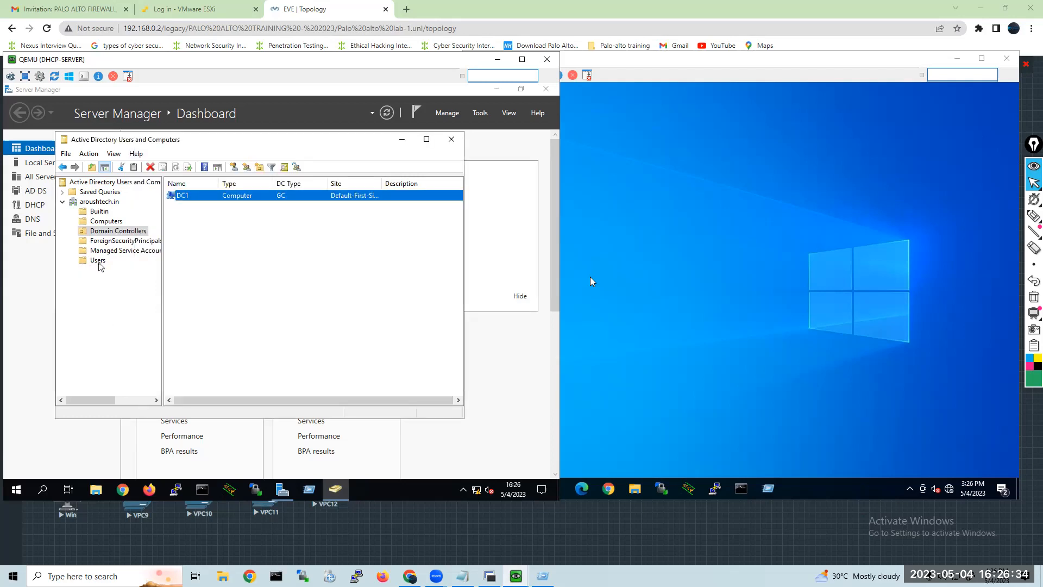
Show the contents of the domain's Users container and widen its Name column to read the account and group names.
{"action": "left_click", "coordinate": [98, 260]}
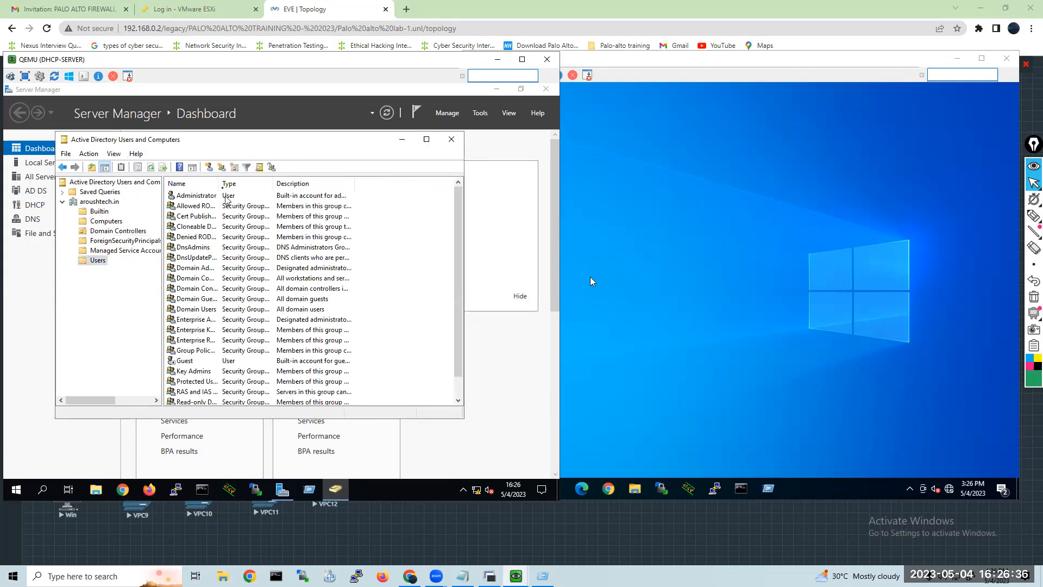
{"action": "left_click_drag", "start_coordinate": [218, 183], "coordinate": [257, 183]}
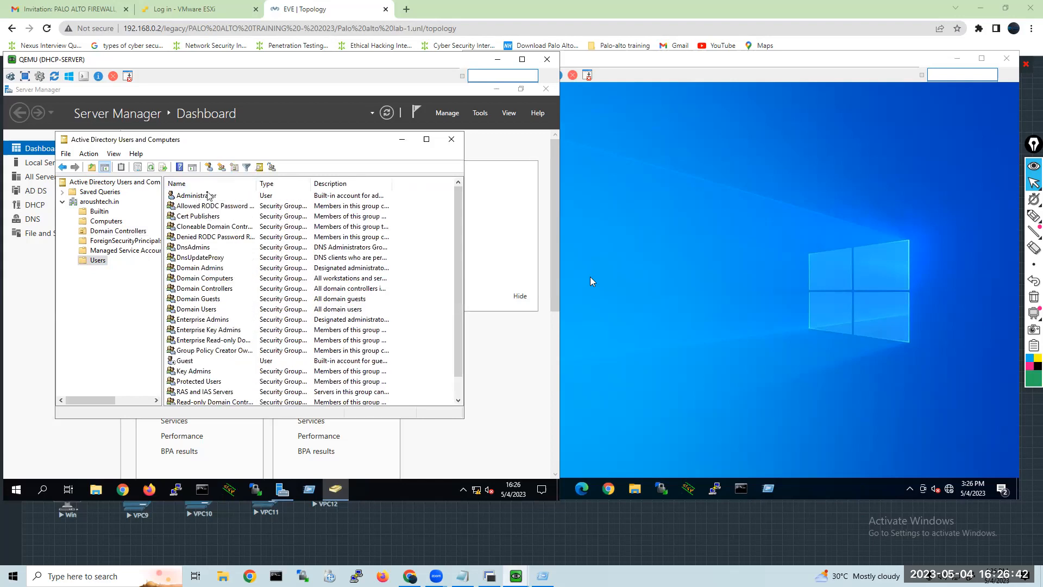
Read the remaining entries of the domain's Users container and close Active Directory Users and Computers.
{"action": "scroll", "coordinate": [232, 272], "scroll_direction": "down", "scroll_amount": 1}
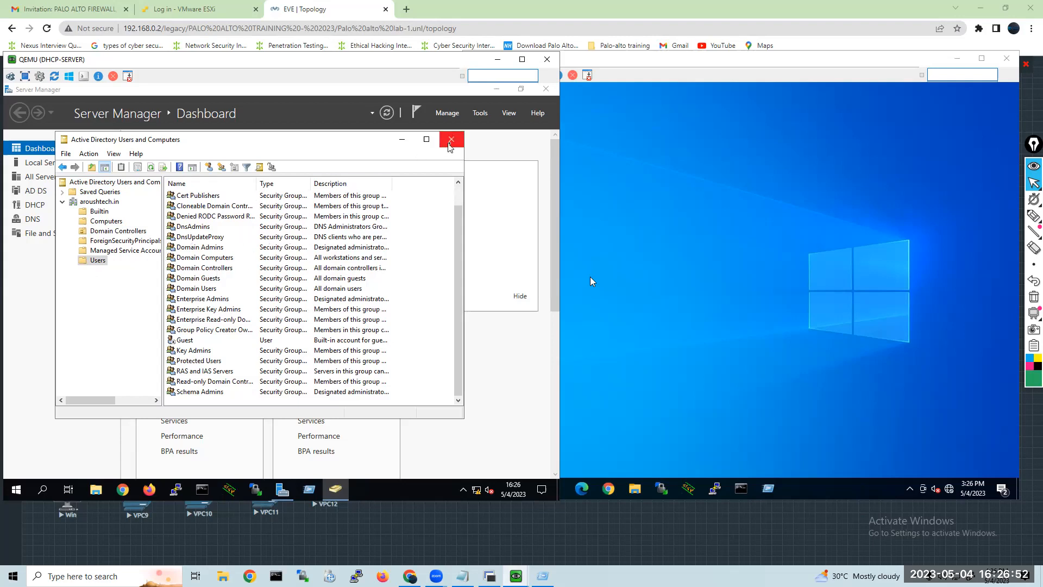
{"action": "left_click", "coordinate": [449, 142]}
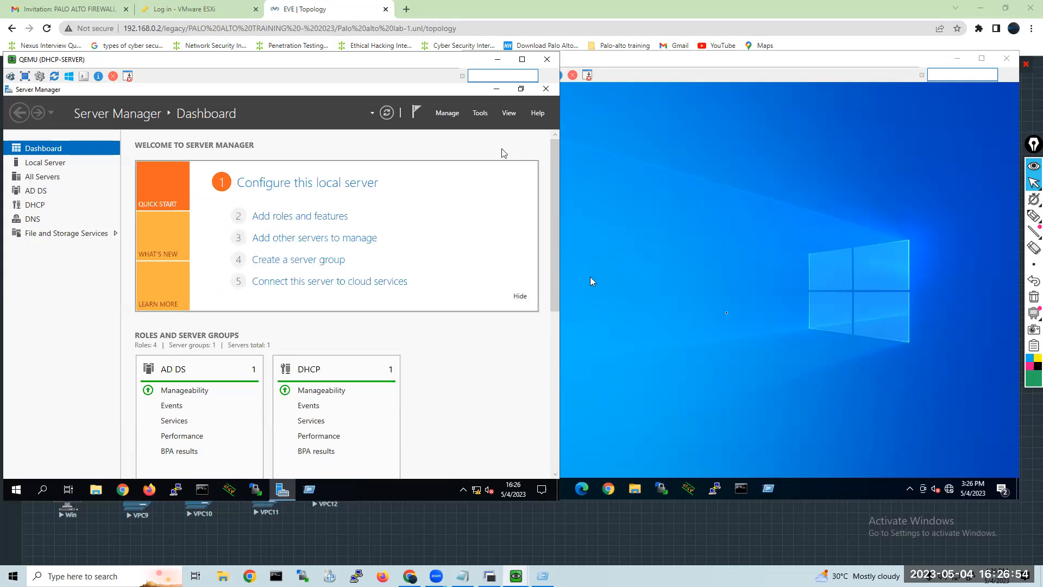
On the Win client, open System Properties with sysdm.cpl, review the computer name and domain/workgroup membership settings, and cancel both dialogs.
{"action": "left_click", "coordinate": [590, 277]}
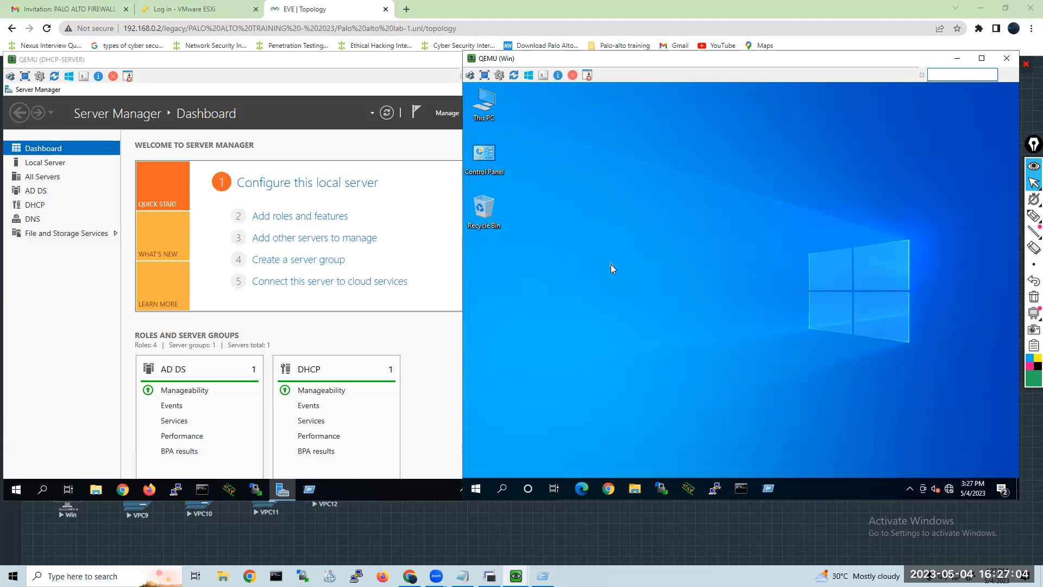
{"action": "left_click", "coordinate": [766, 494]}
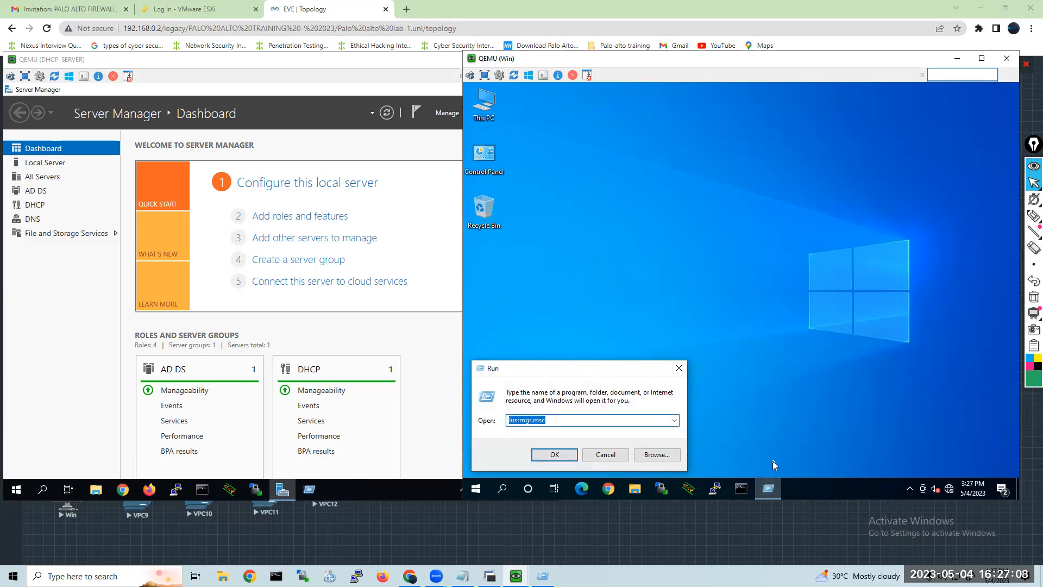
{"action": "type", "text": "sysdm.cpl"}
{"action": "key", "text": "Return"}
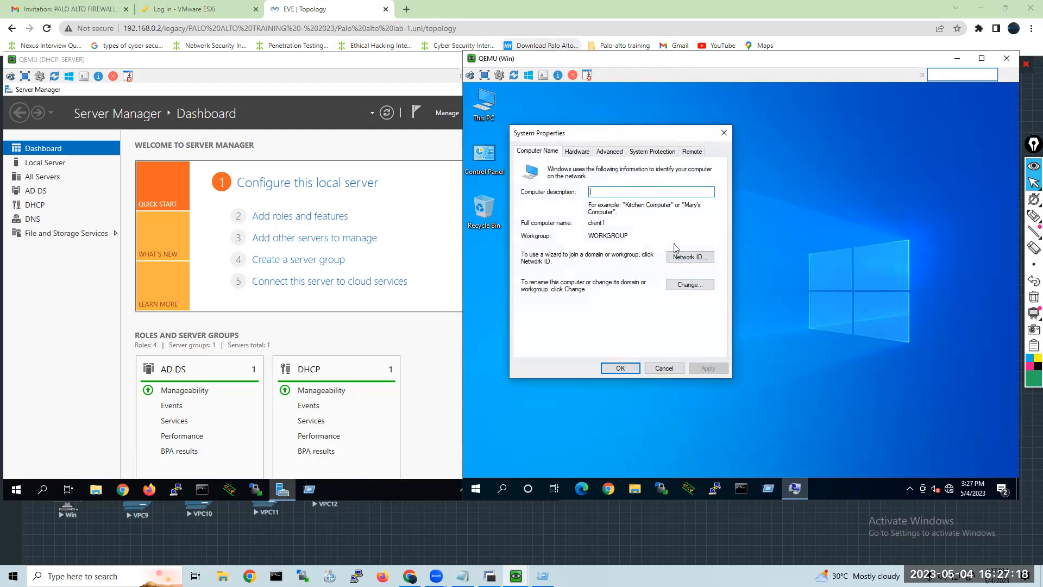
{"action": "left_click", "coordinate": [688, 284]}
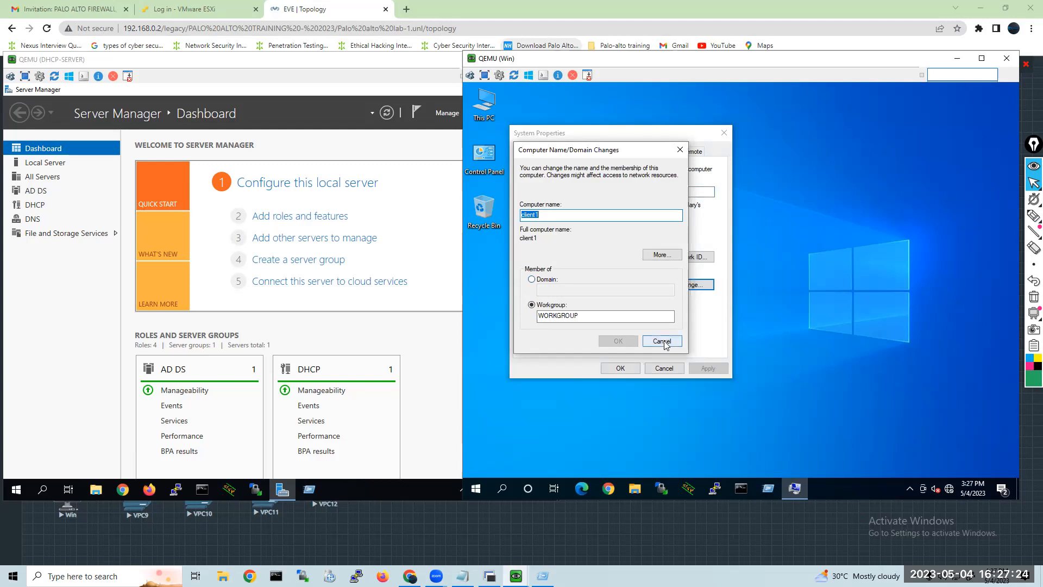
{"action": "left_click", "coordinate": [663, 342]}
{"action": "left_click", "coordinate": [664, 368]}
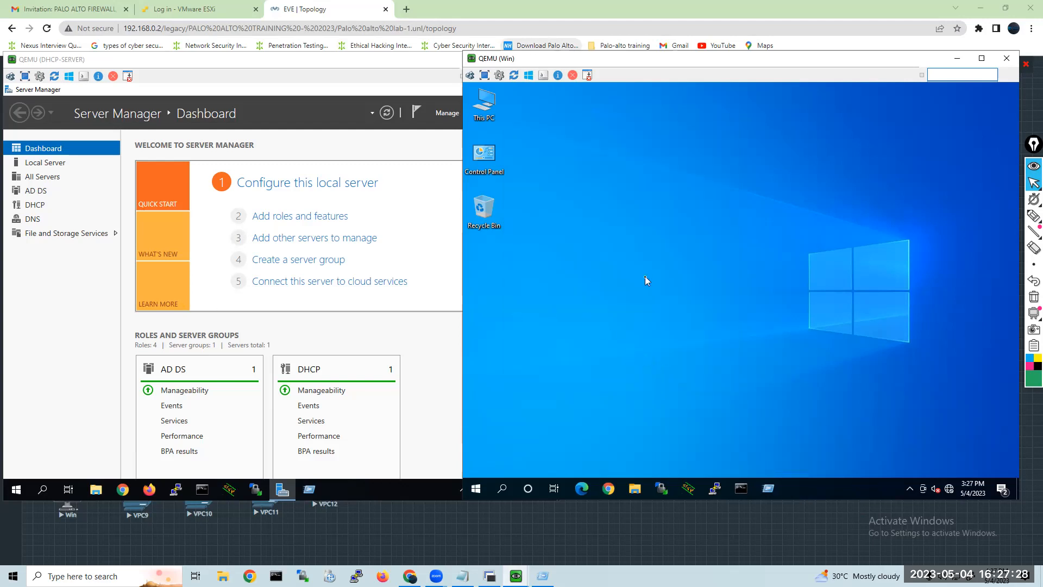
Open Network Connections on the Win client by running ncpa.cpl.
{"action": "key", "text": "super+r"}
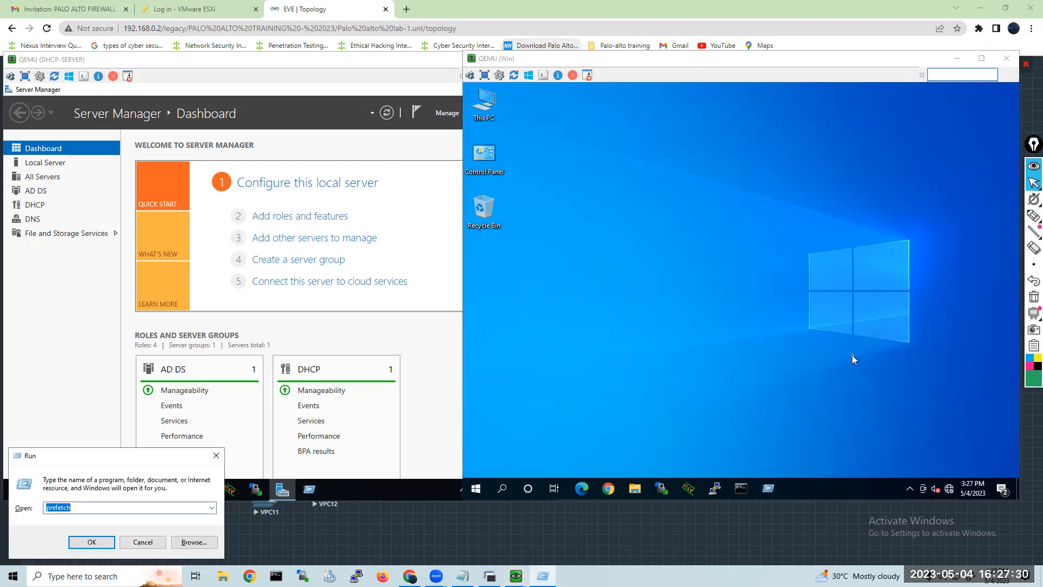
{"action": "left_click", "coordinate": [767, 488]}
{"action": "type", "text": "ncpa.cp"}
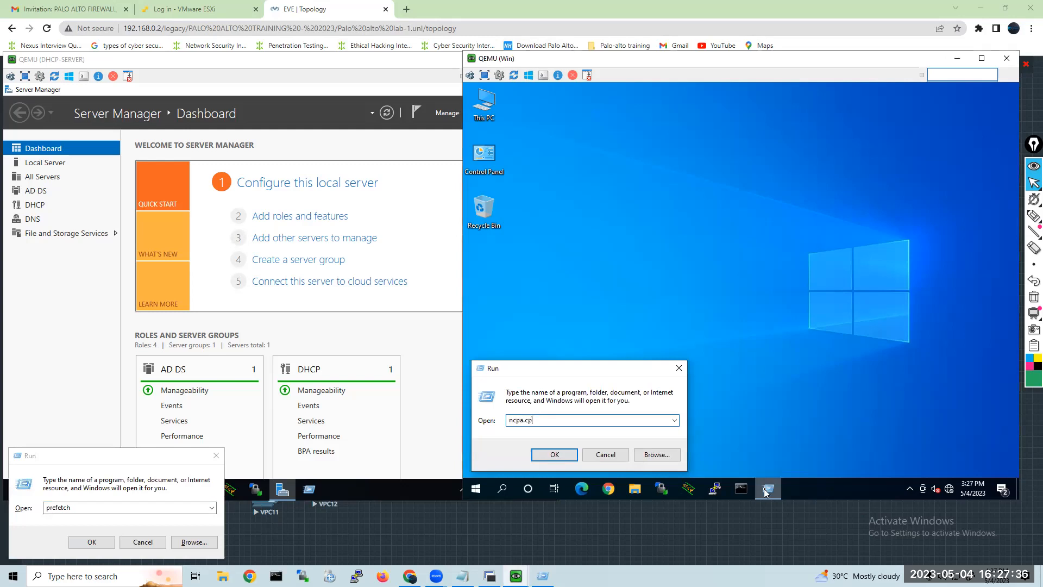
{"action": "left_click", "coordinate": [766, 490]}
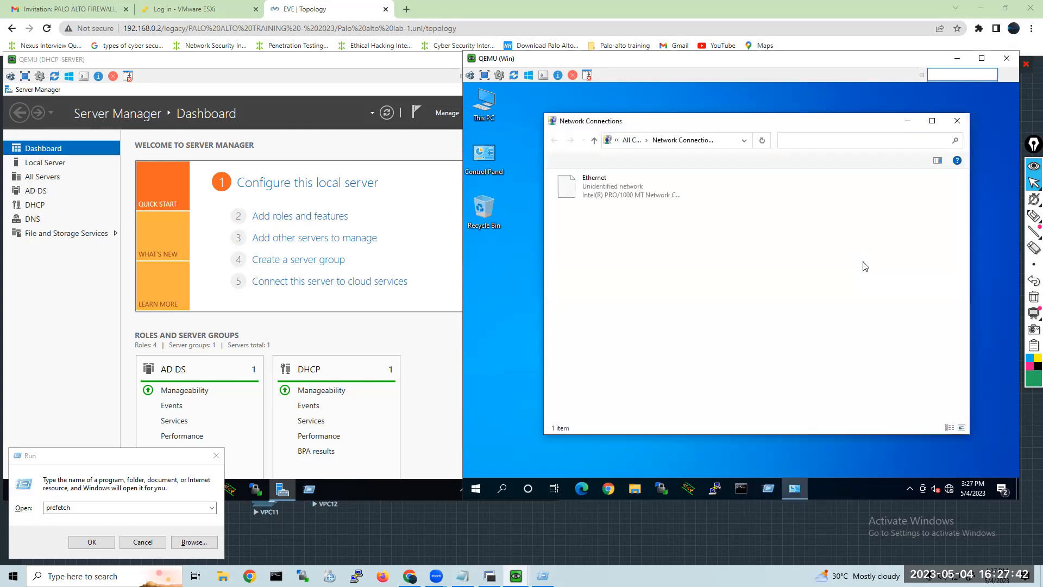
Check how the Ethernet adapter's Internet Protocol Version 4 (TCP/IPv4) addressing is configured, and cancel its properties without changes.
{"action": "double_click", "coordinate": [614, 198]}
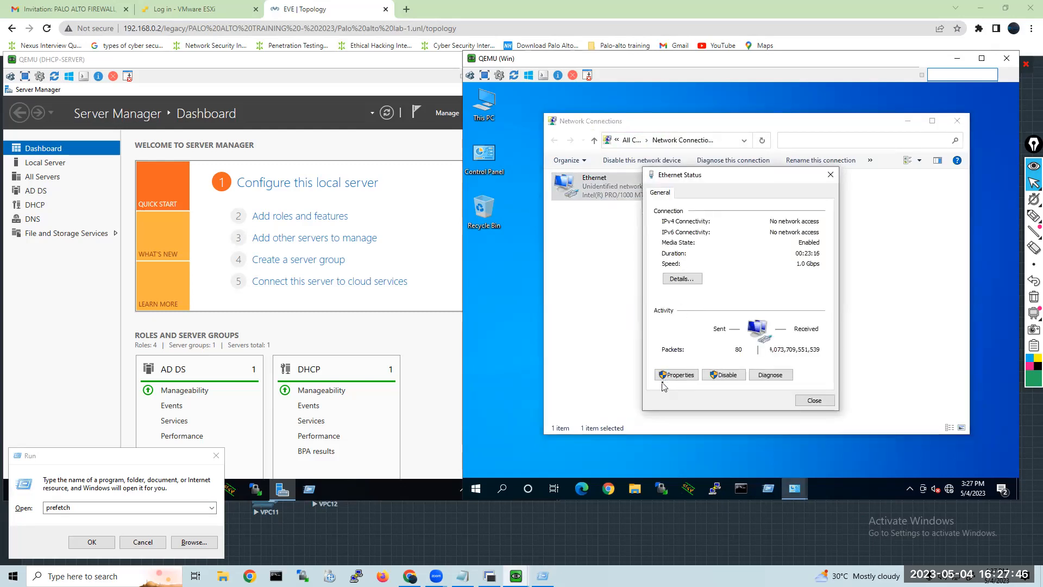
{"action": "left_click", "coordinate": [674, 375]}
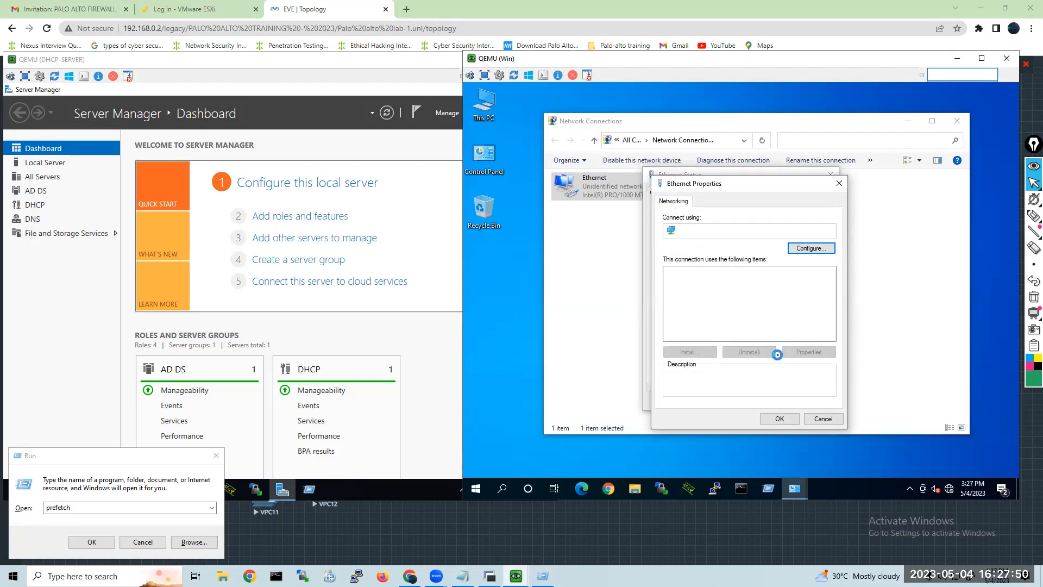
{"action": "left_click", "coordinate": [752, 299]}
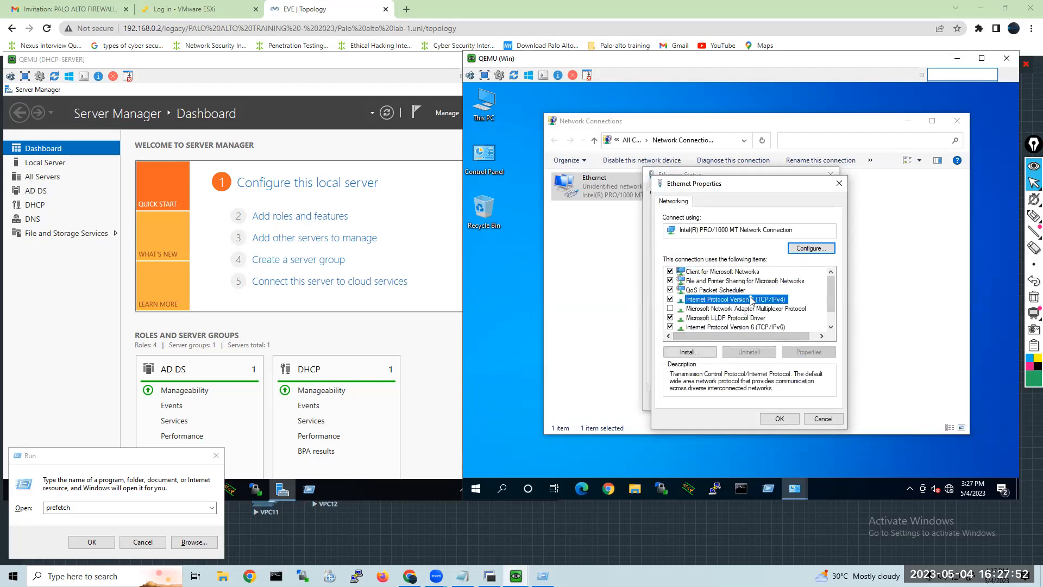
{"action": "left_click", "coordinate": [808, 352]}
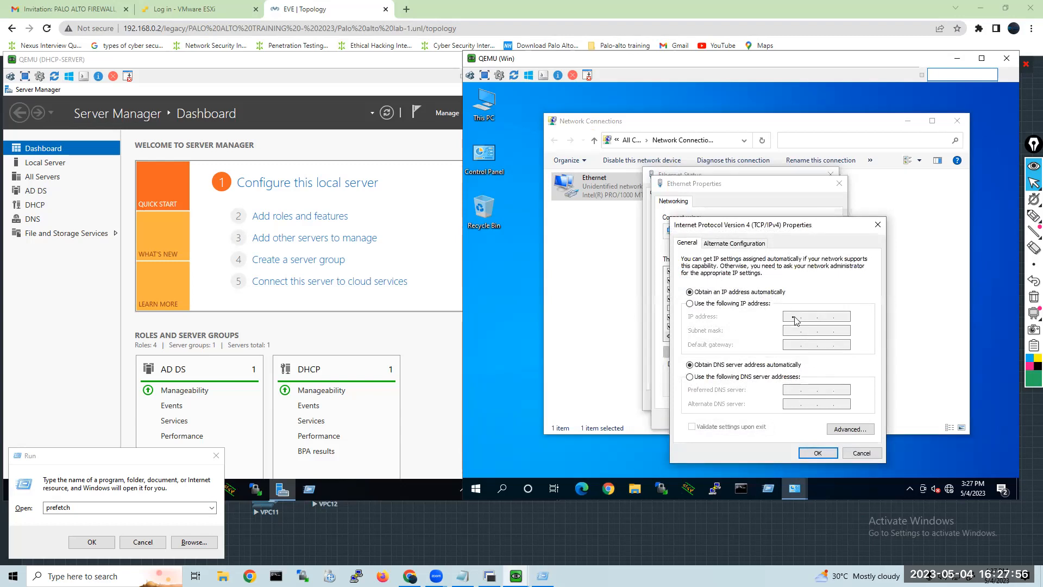
{"action": "left_click", "coordinate": [855, 453]}
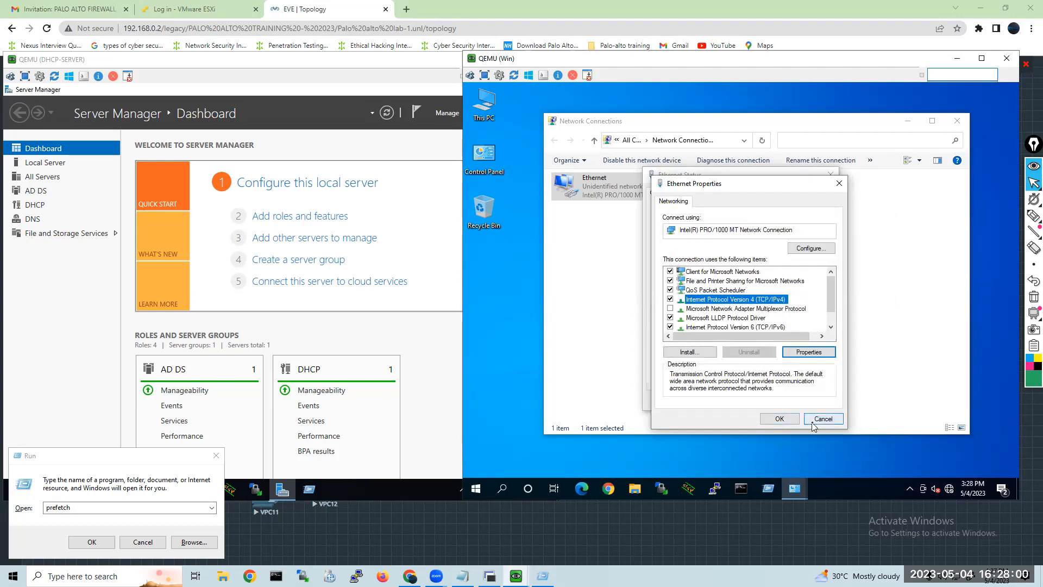
{"action": "left_click", "coordinate": [820, 419]}
Review the Ethernet adapter's network connection details and close its status dialog.
{"action": "left_click", "coordinate": [686, 282]}
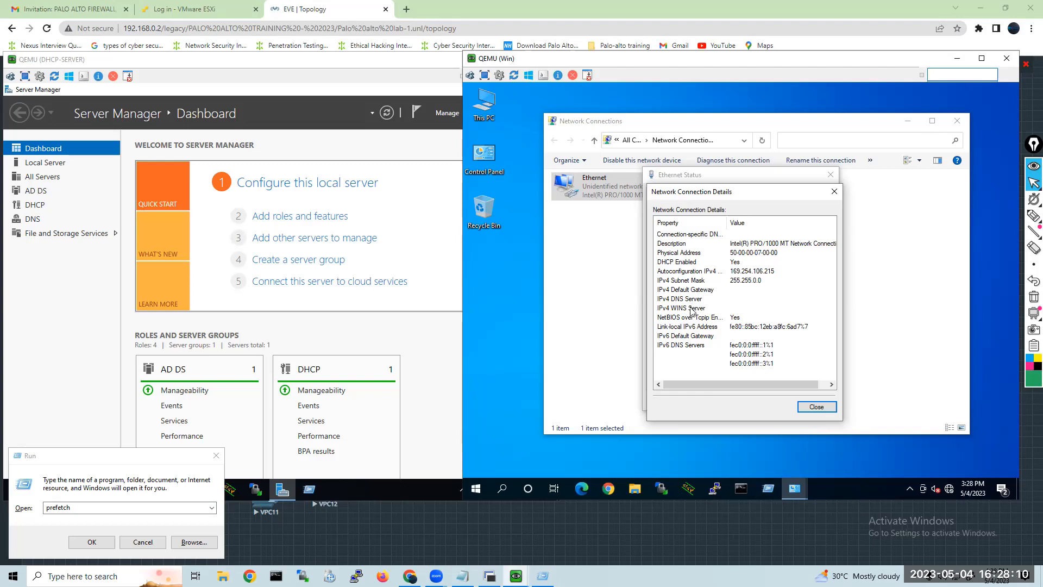
{"action": "left_click", "coordinate": [819, 408]}
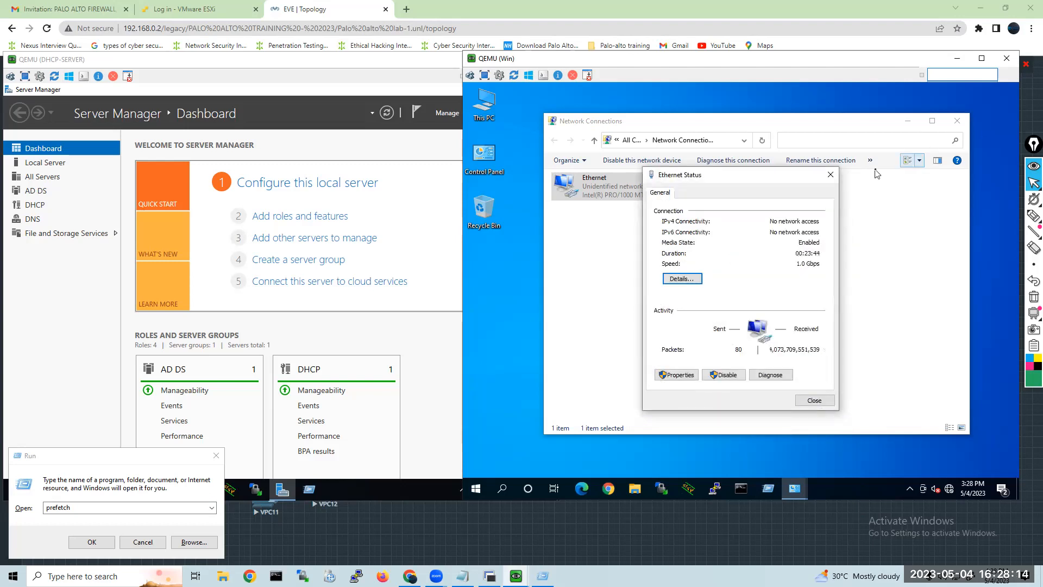
{"action": "left_click", "coordinate": [830, 176]}
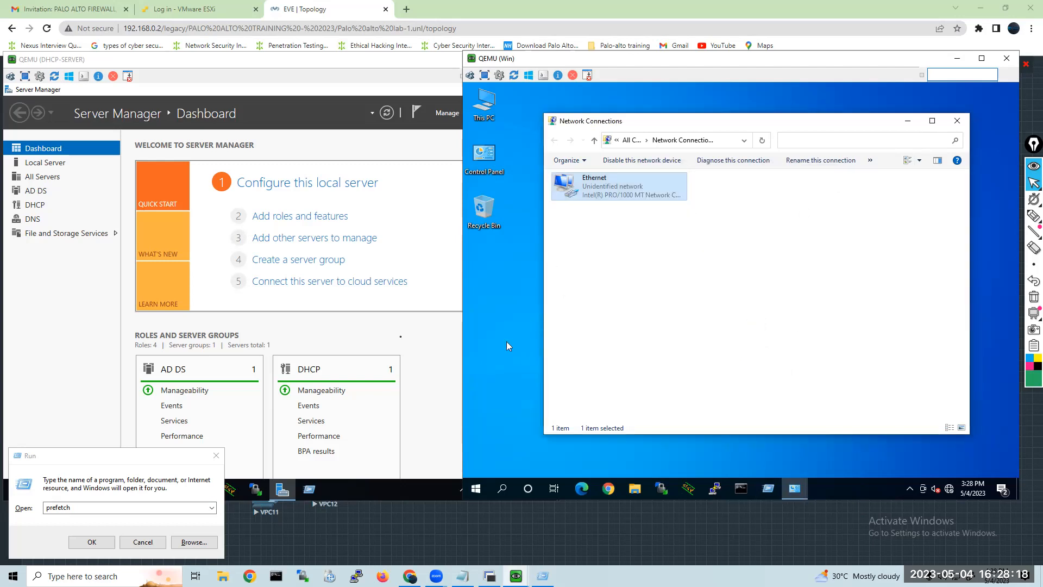
Open the DHCP console on the DHCP-SERVER machine, maximize it, and expand the dc1.aroushtech.in server with its IPv4 and IPv6 nodes.
{"action": "left_click", "coordinate": [402, 337]}
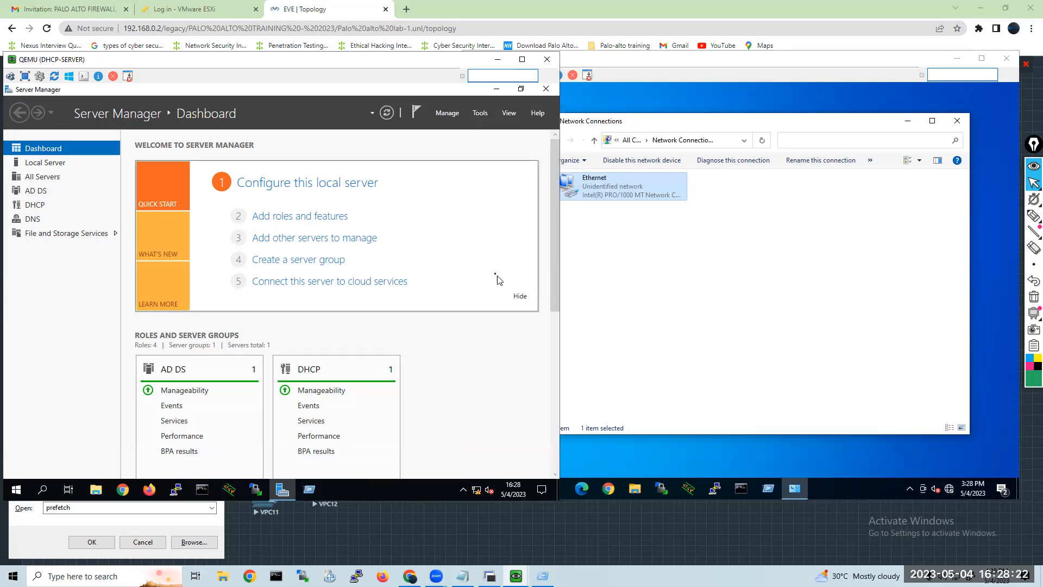
{"action": "left_click", "coordinate": [480, 113]}
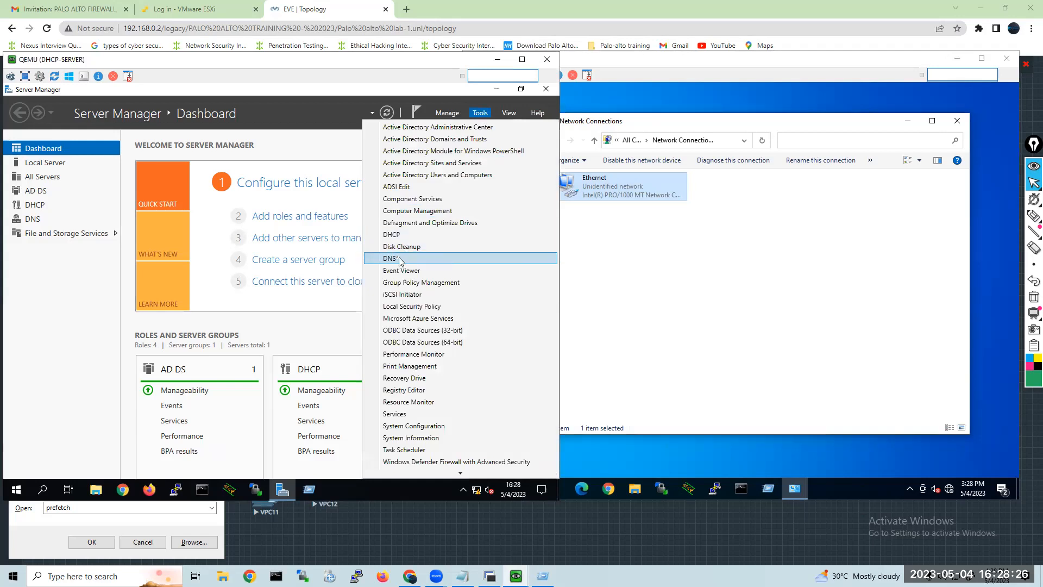
{"action": "left_click", "coordinate": [392, 235]}
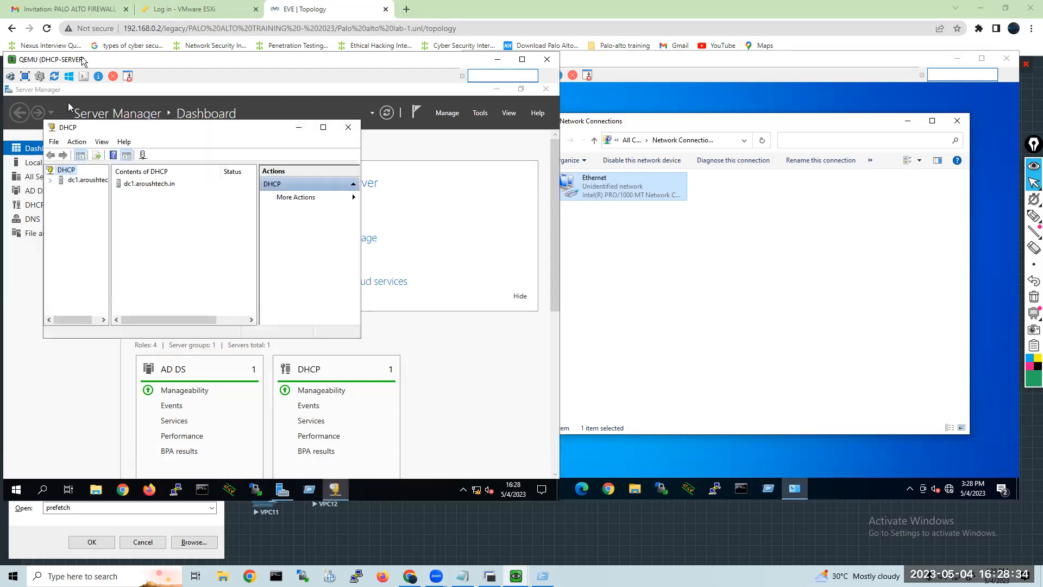
{"action": "left_click", "coordinate": [322, 127]}
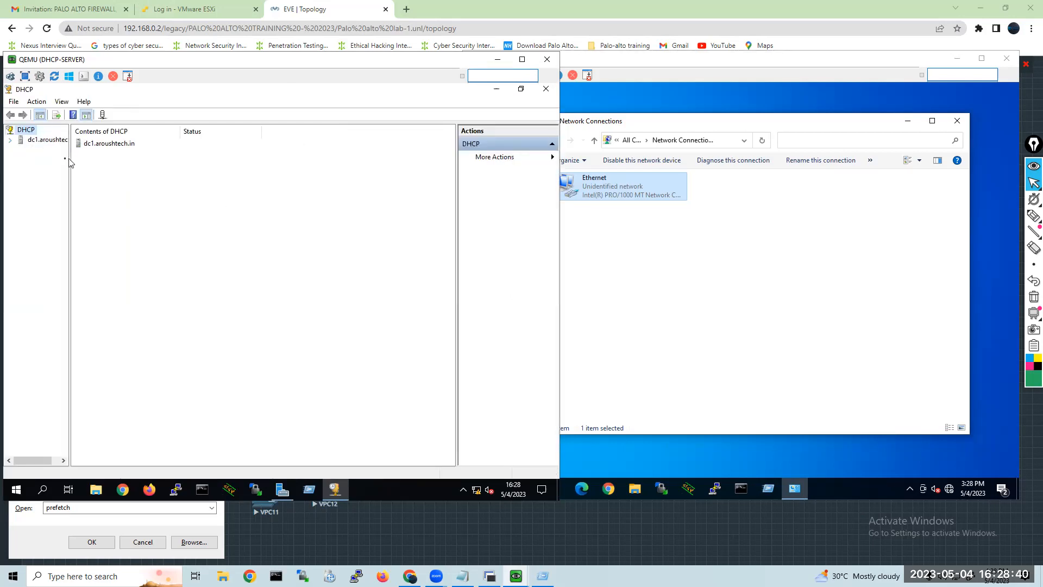
{"action": "left_click", "coordinate": [10, 140]}
{"action": "double_click", "coordinate": [41, 151]}
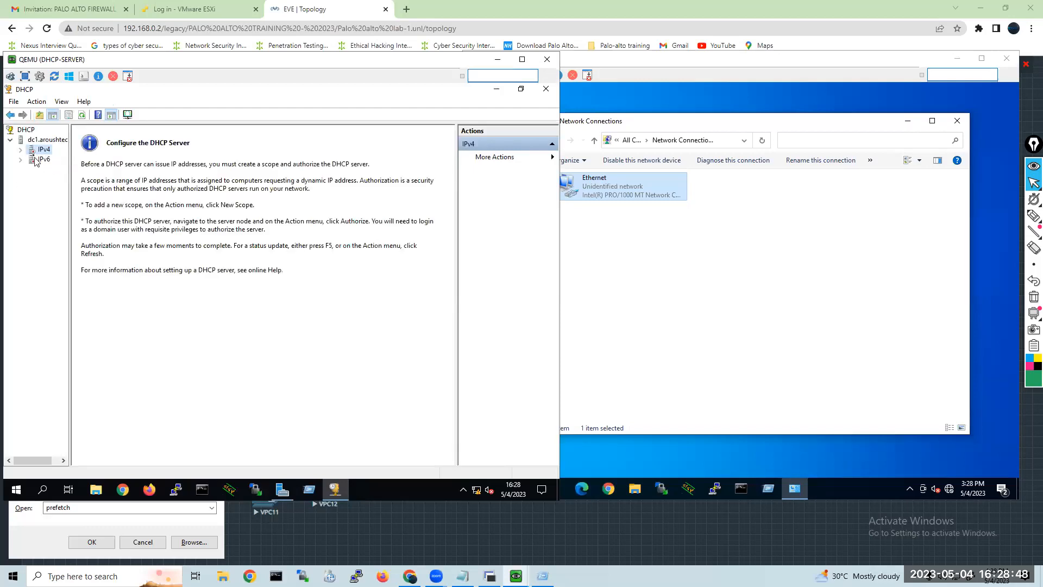
{"action": "double_click", "coordinate": [43, 159]}
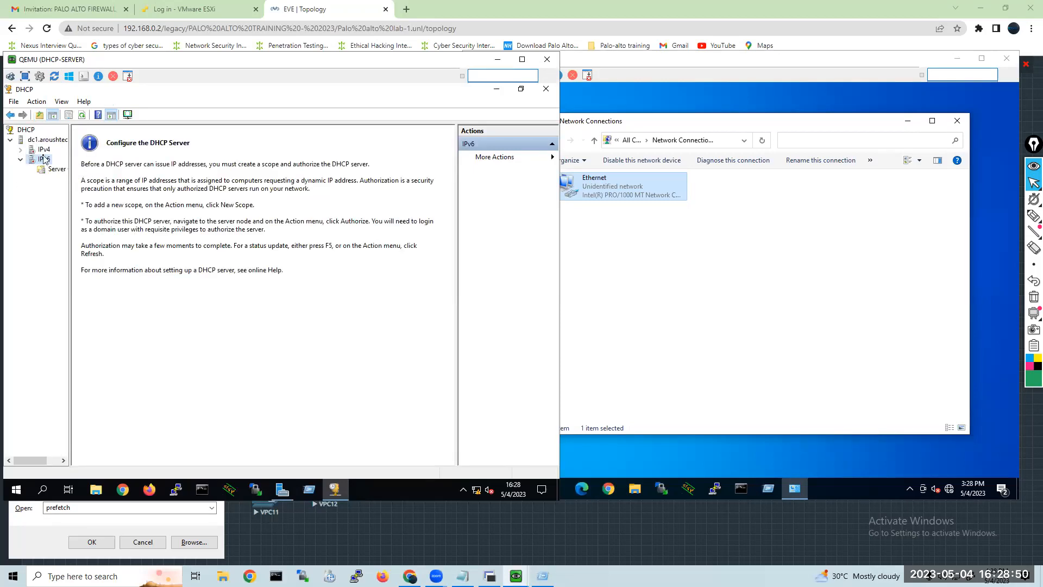
Return to Server Manager, check its notifications for pending tasks, and refresh the dashboard.
{"action": "right_click", "coordinate": [44, 152]}
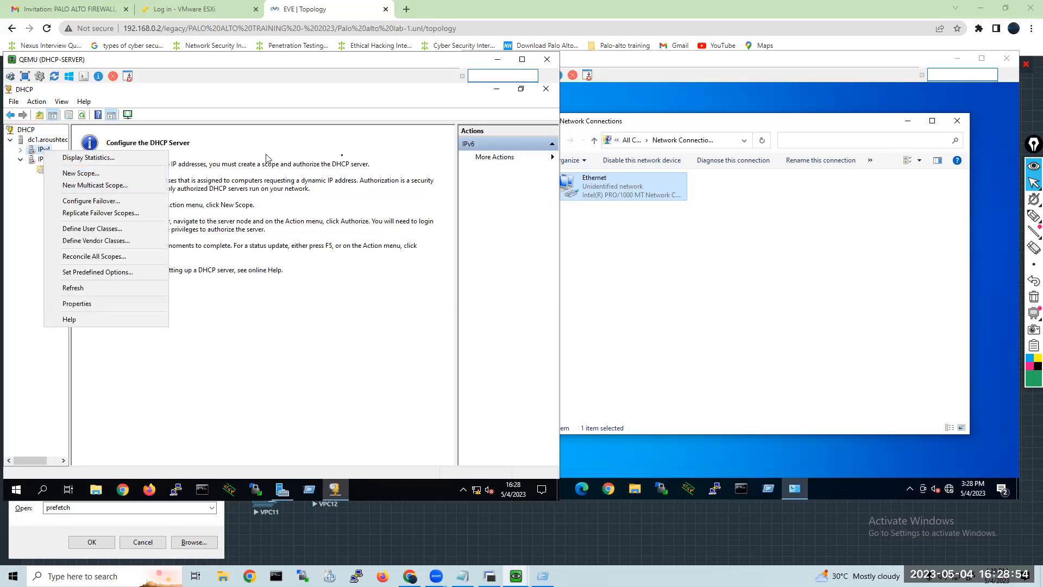
{"action": "left_click", "coordinate": [276, 493]}
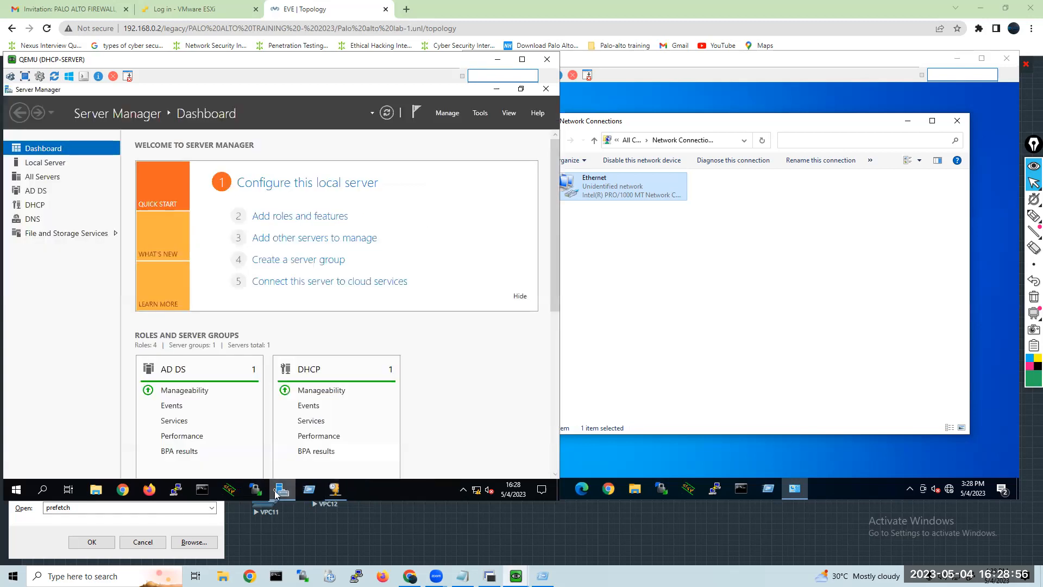
{"action": "left_click", "coordinate": [416, 114]}
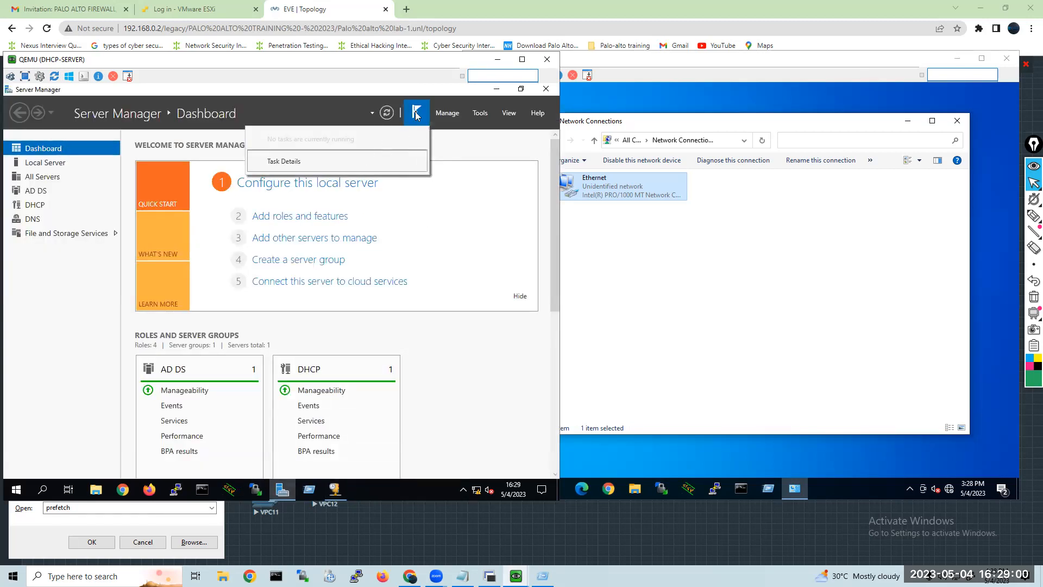
{"action": "left_click", "coordinate": [416, 115]}
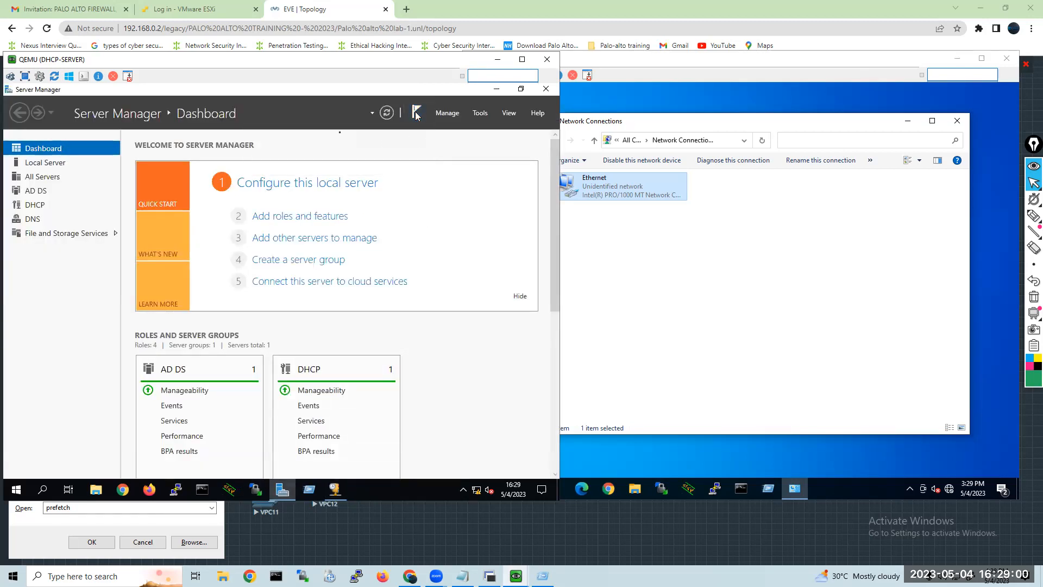
{"action": "left_click", "coordinate": [387, 115]}
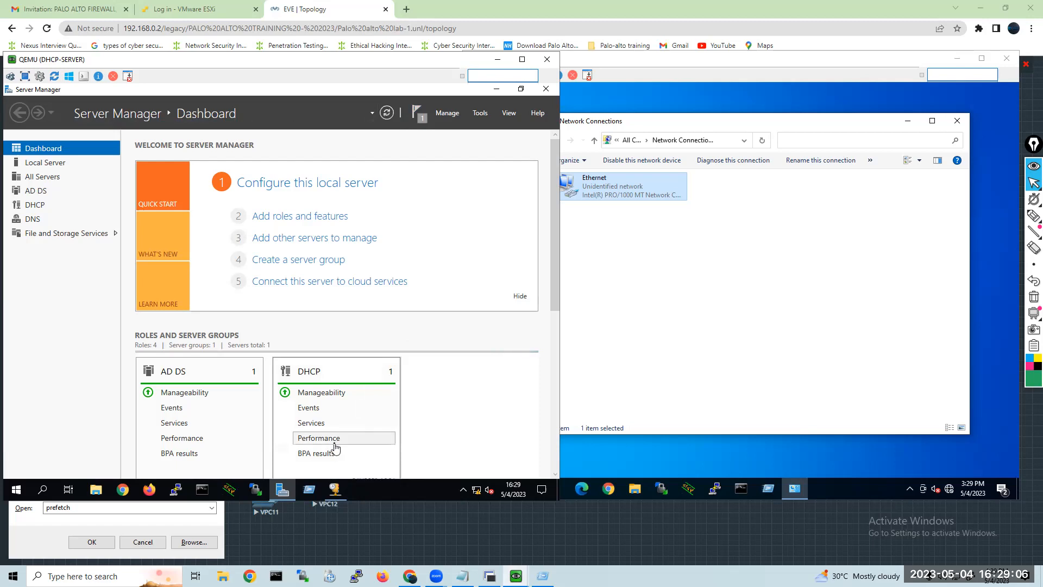
Back in the DHCP console, select the dc1.aroushtech.in server and refresh it.
{"action": "left_click", "coordinate": [334, 490]}
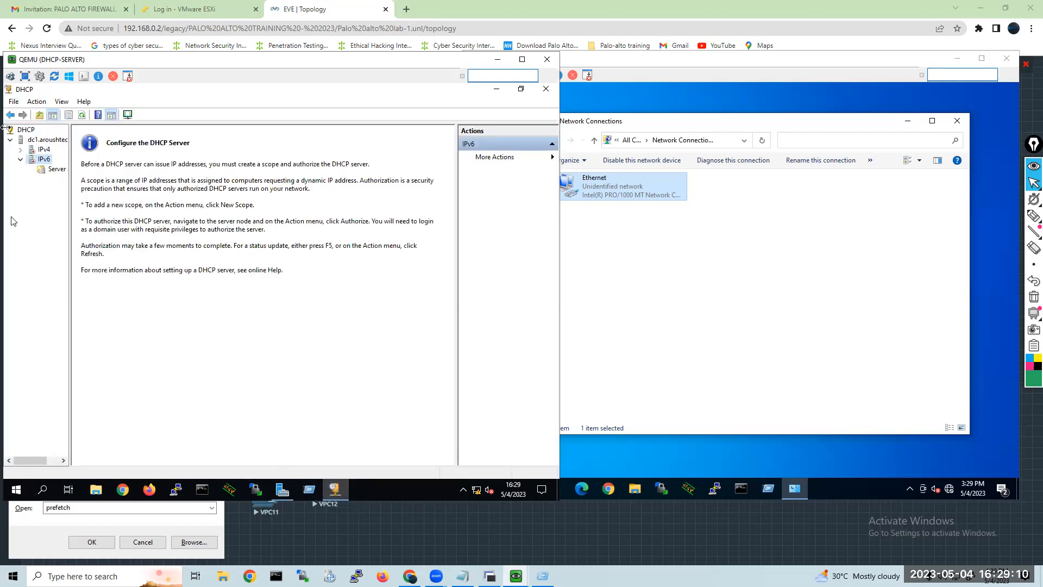
{"action": "right_click", "coordinate": [44, 153]}
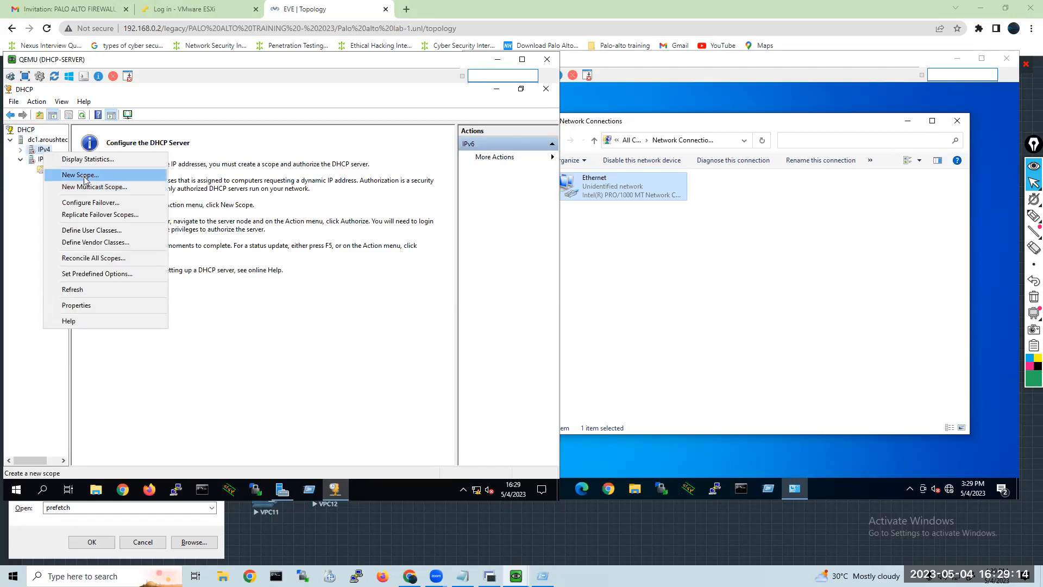
{"action": "right_click", "coordinate": [31, 131]}
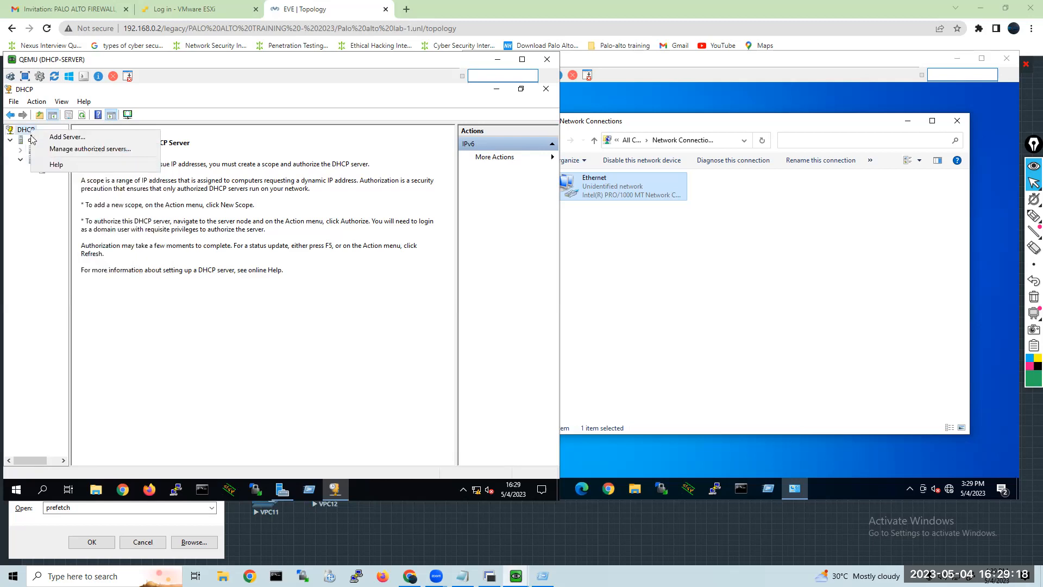
{"action": "left_click", "coordinate": [24, 143]}
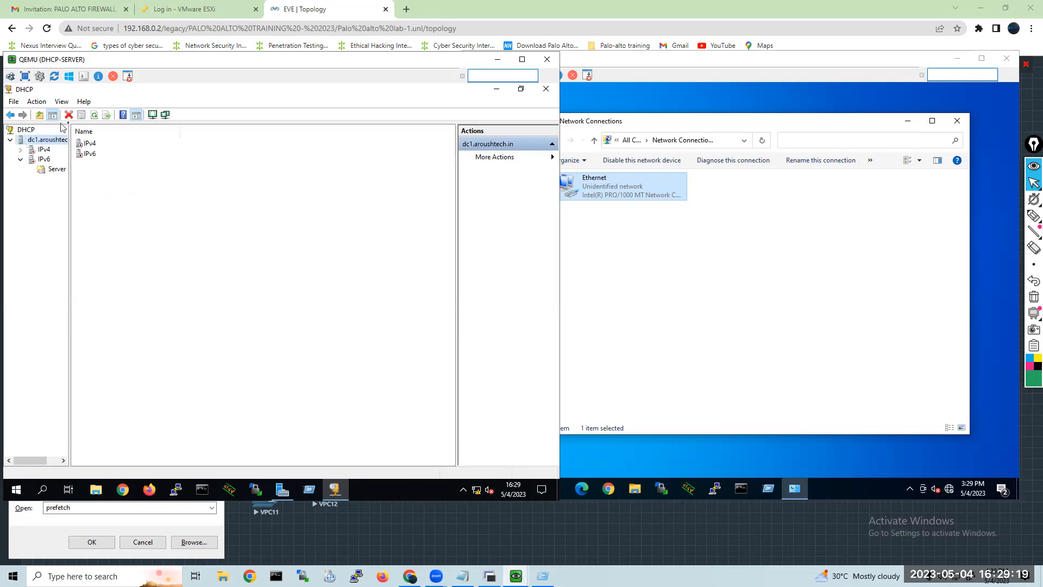
{"action": "left_click", "coordinate": [94, 115]}
Start a new IPv4 scope on dc1.aroushtech.in and name it accounts.
{"action": "left_click", "coordinate": [34, 151]}
{"action": "right_click", "coordinate": [33, 152]}
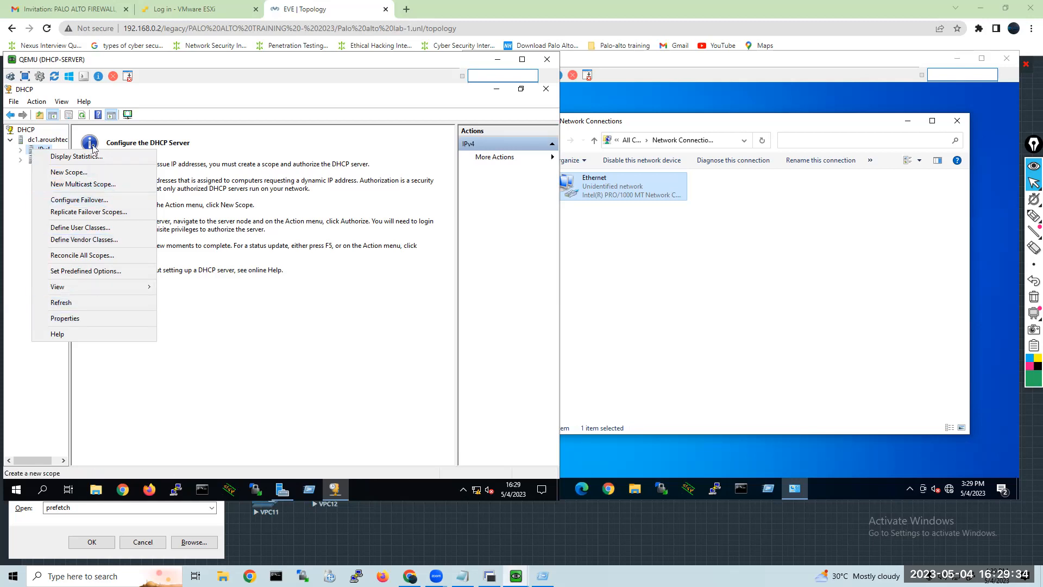
{"action": "left_click", "coordinate": [58, 173]}
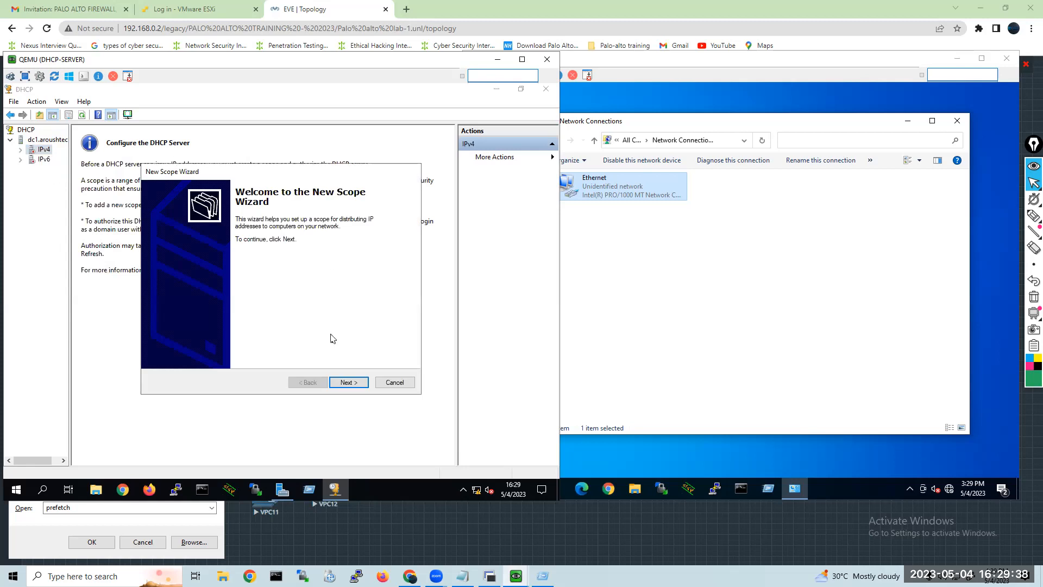
{"action": "left_click", "coordinate": [347, 382]}
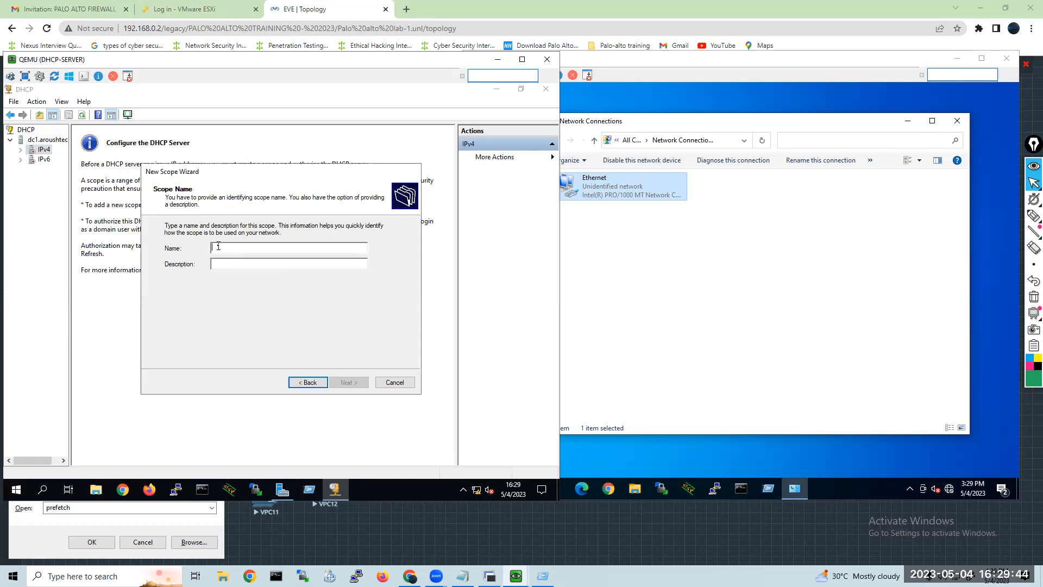
{"action": "type", "text": "student"}
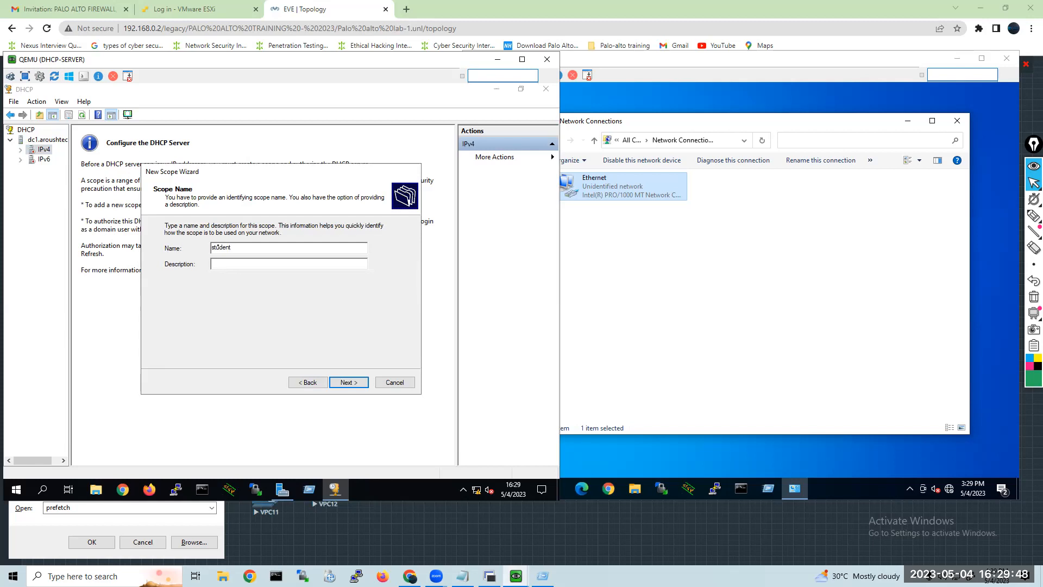
{"action": "key", "text": "ctrl+a"}
{"action": "key", "text": "BackSpace"}
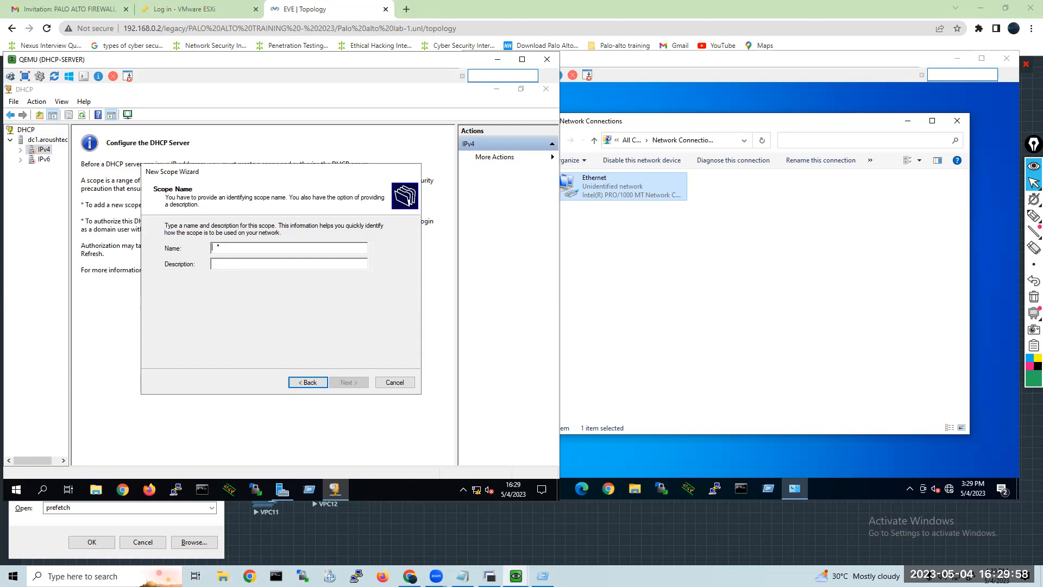
{"action": "type", "text": "accounts"}
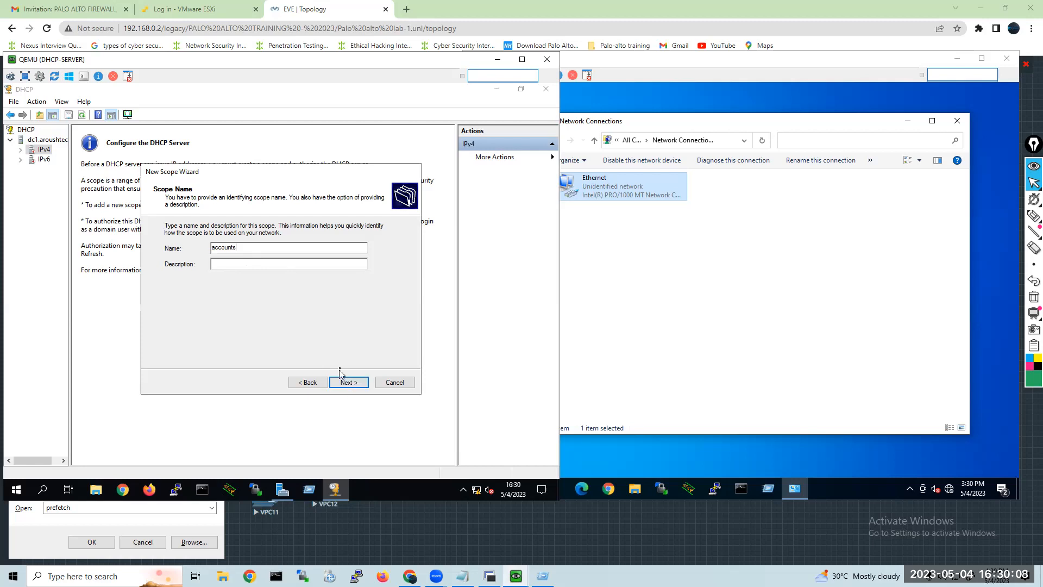
{"action": "left_click", "coordinate": [349, 382]}
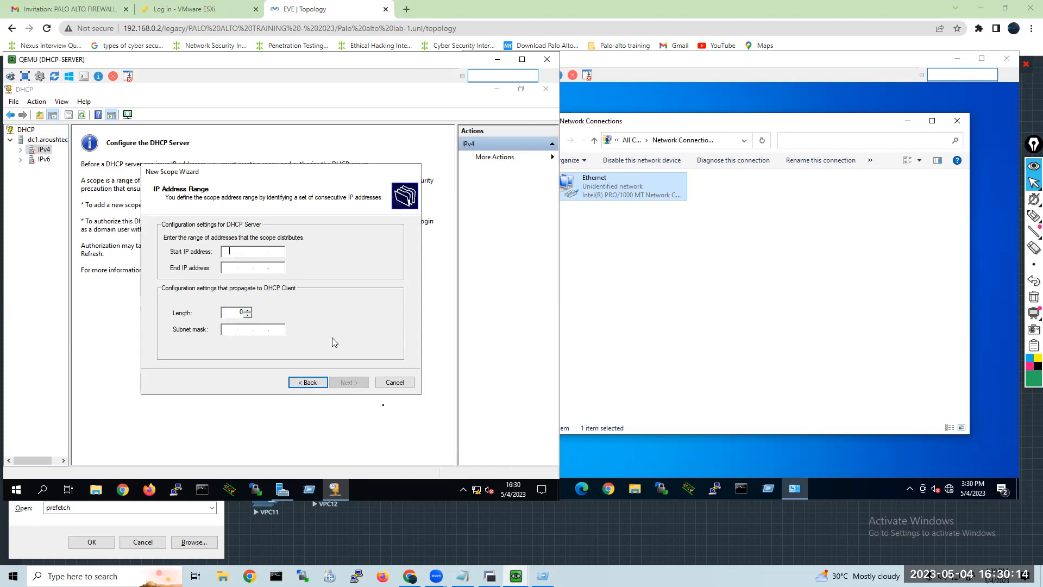
Return to the scope name page and add a description stating that there are 20 clients.
{"action": "left_click", "coordinate": [312, 387]}
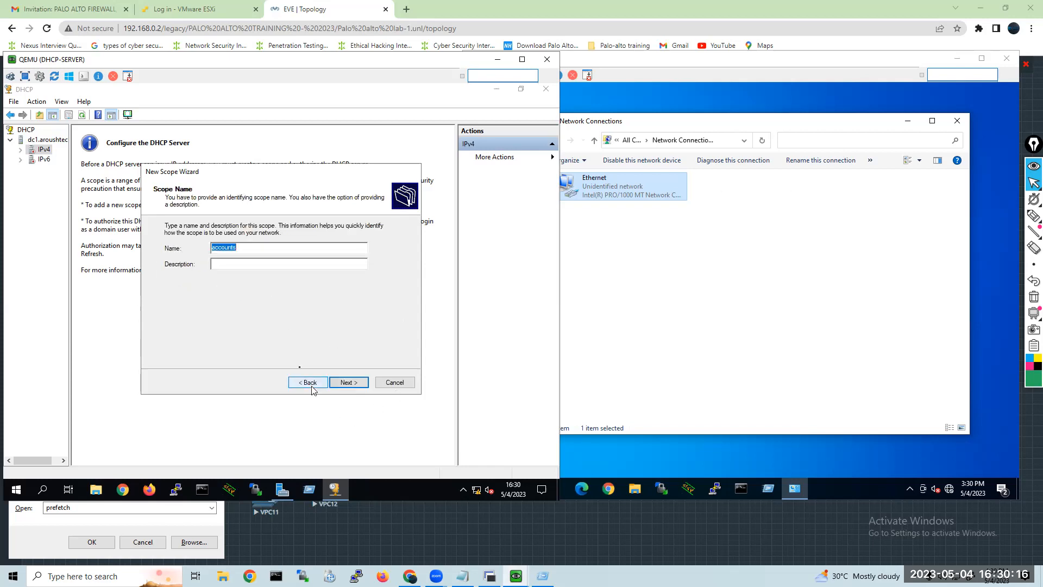
{"action": "left_click", "coordinate": [245, 264]}
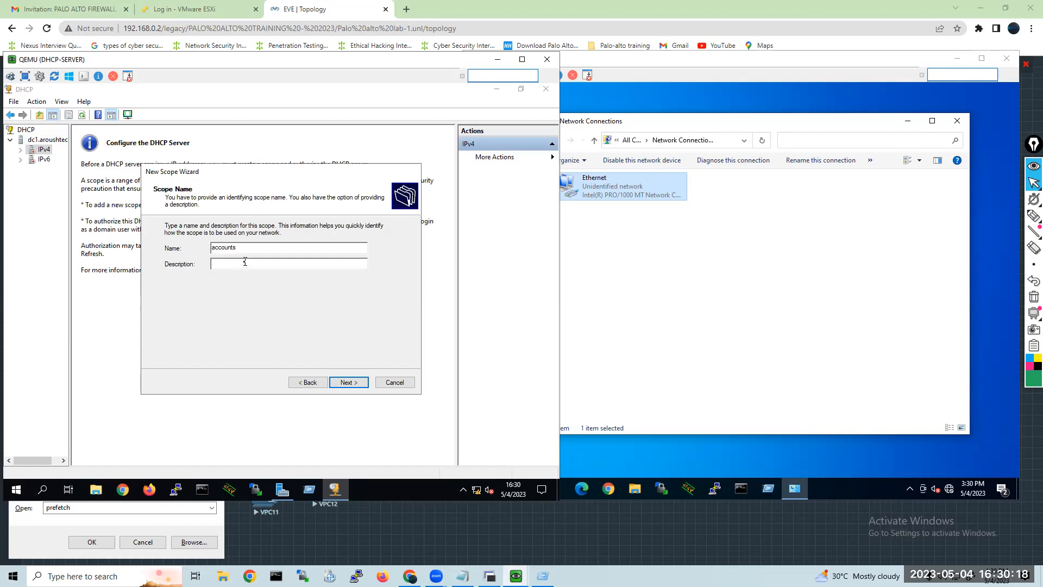
{"action": "type", "text": "There are 20 client machines"}
{"action": "left_click", "coordinate": [346, 383]}
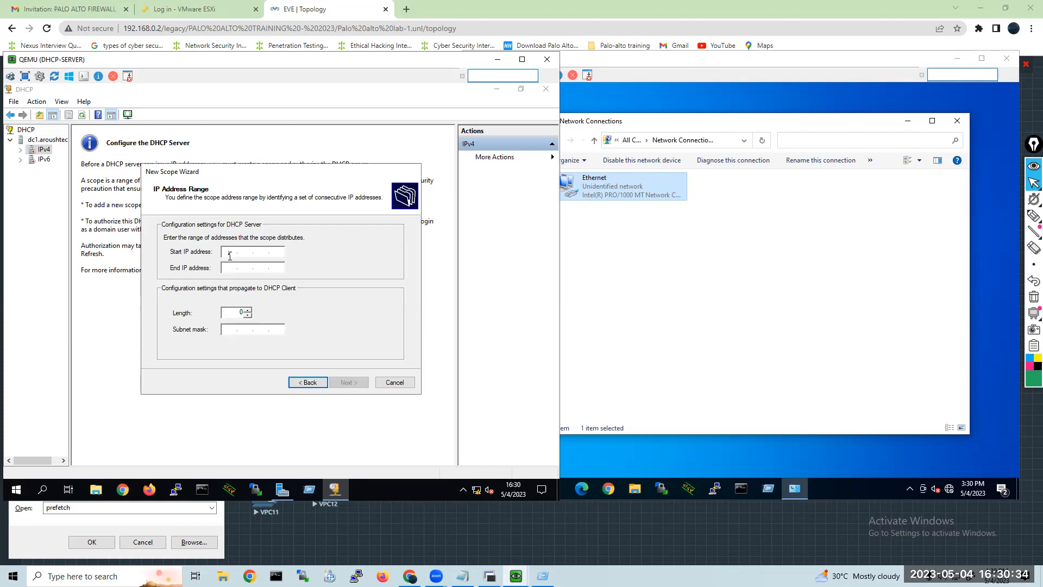
Set the scope's address range from 192.168.5.3 to 192.168.5.23 with subnet mask 255.255.255.0.
{"action": "type", "text": "192 . 168 . 5 . 3"}
{"action": "left_click", "coordinate": [229, 272]}
{"action": "type", "text": "192 . 168 . 5 . 23"}
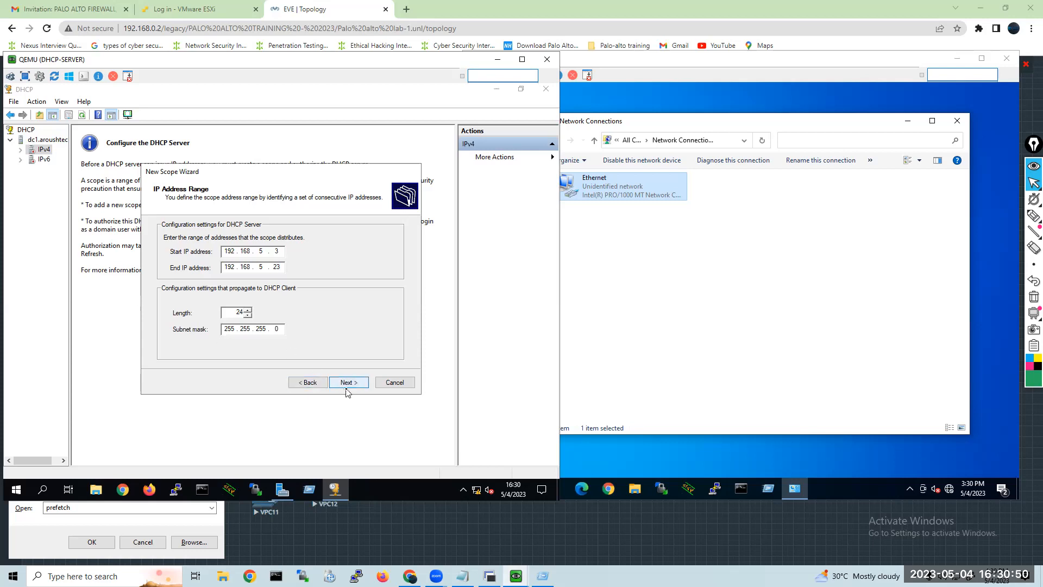
{"action": "left_click", "coordinate": [346, 384]}
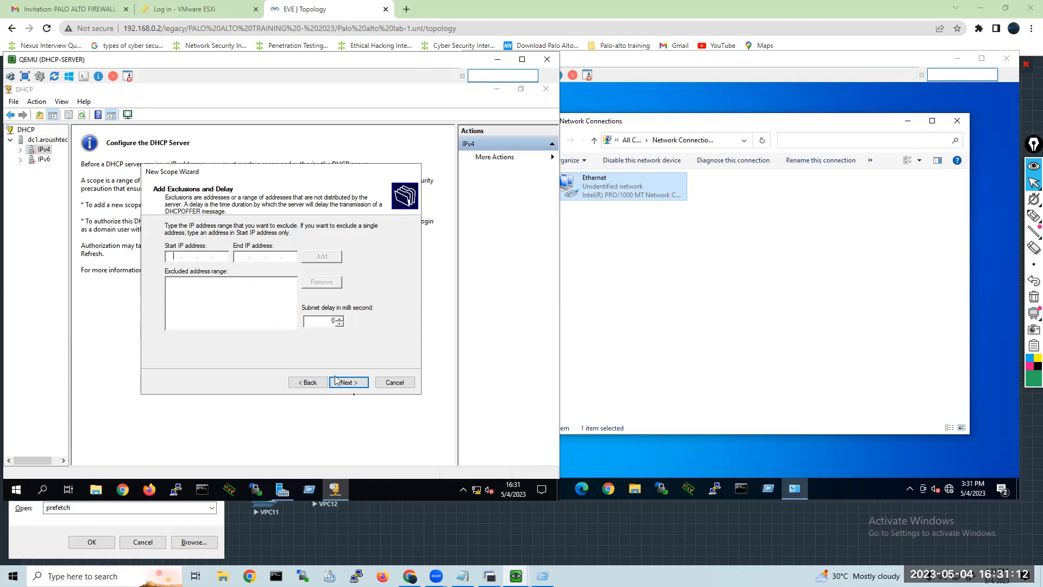
Leave the exclusions empty, keep the default lease duration, and choose to configure the DHCP options now.
{"action": "left_click", "coordinate": [352, 383]}
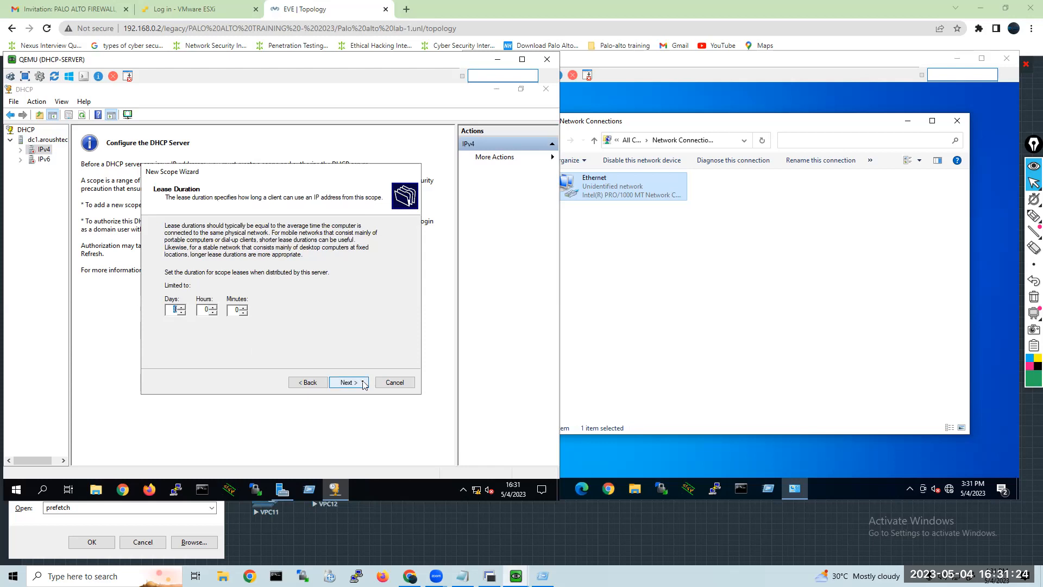
{"action": "left_click", "coordinate": [341, 385]}
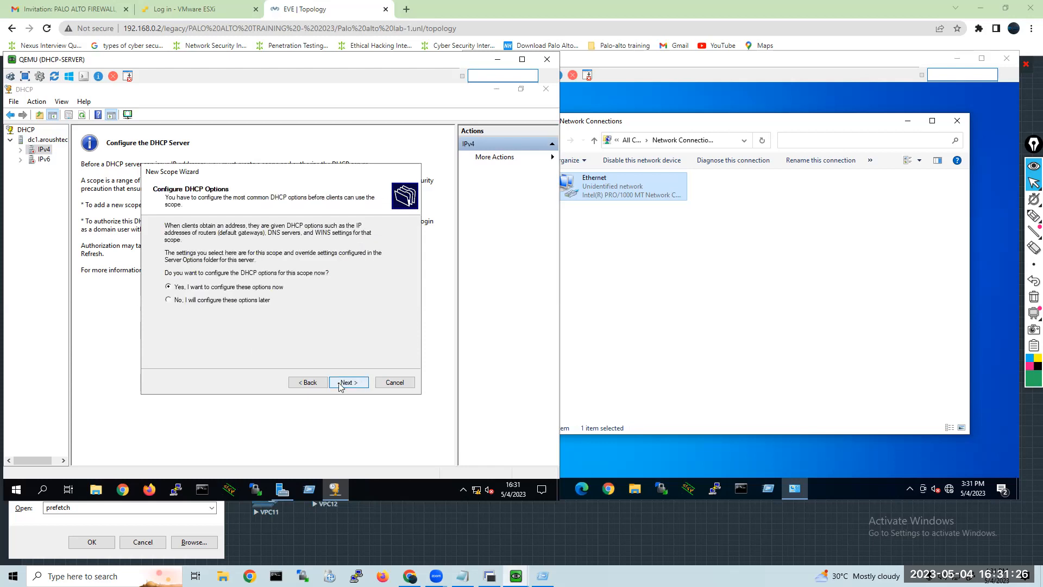
{"action": "left_click", "coordinate": [340, 384]}
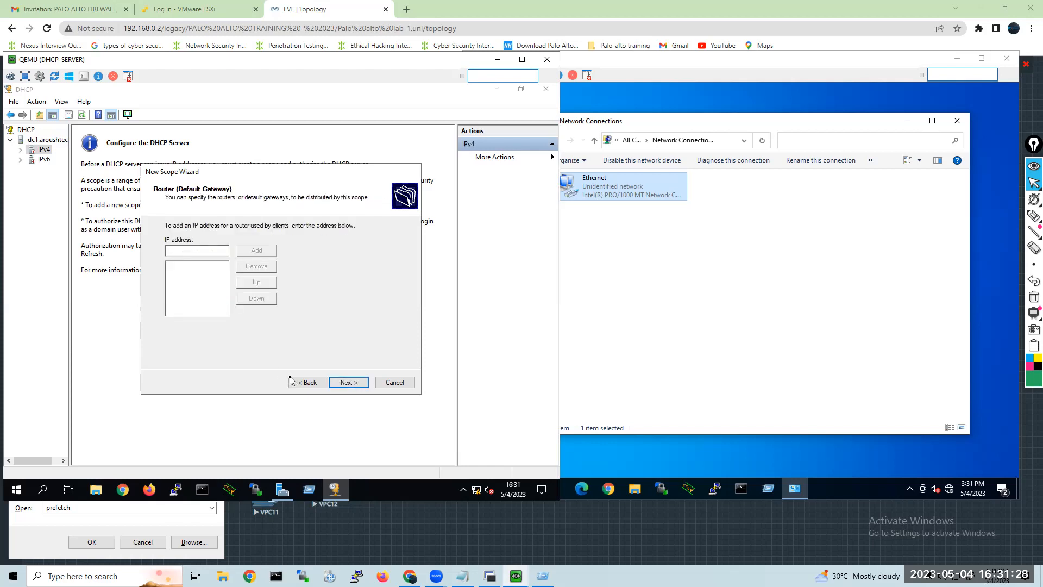
{"action": "left_click", "coordinate": [296, 383]}
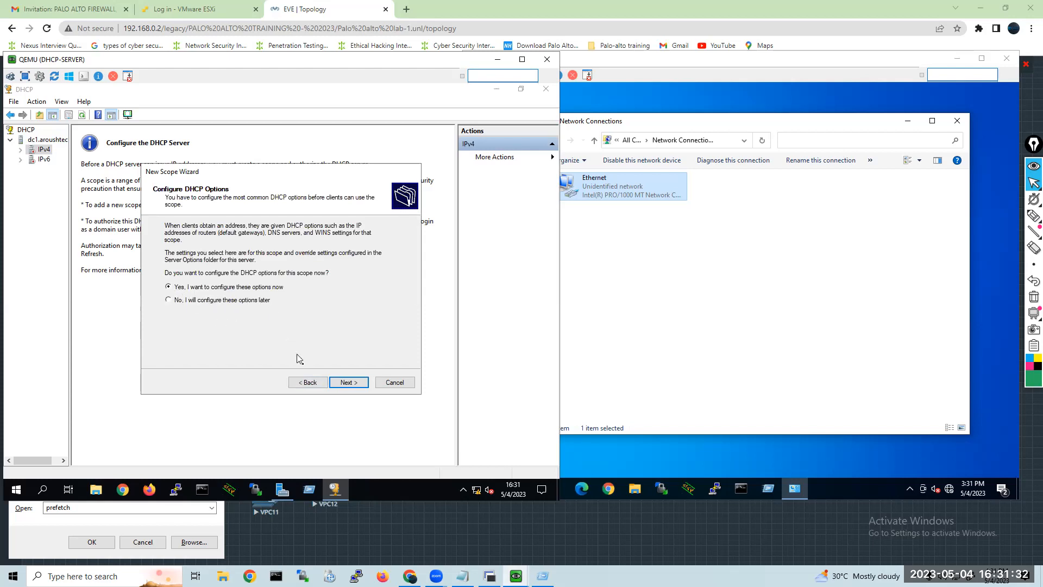
{"action": "left_click", "coordinate": [351, 387]}
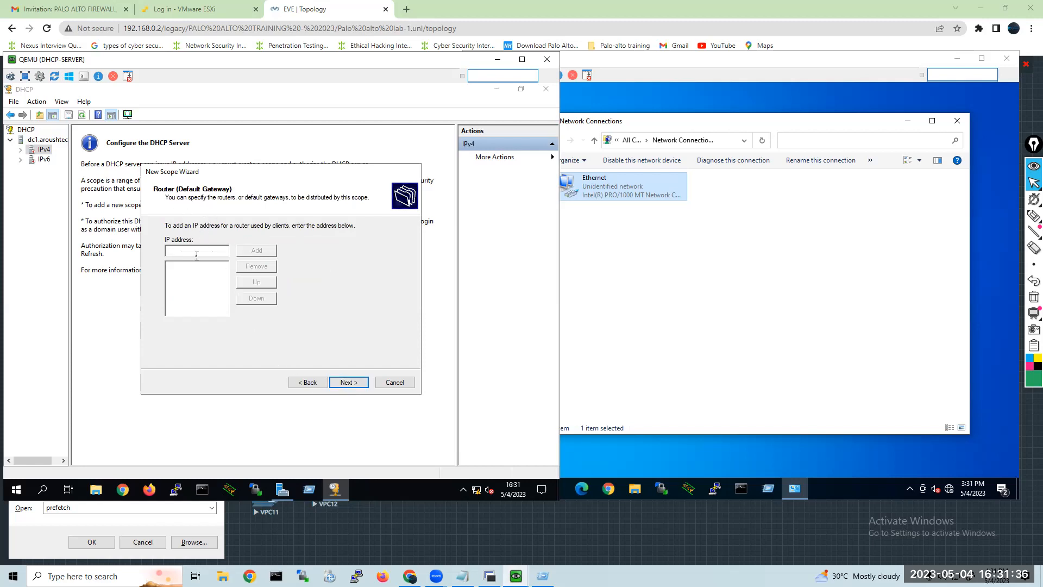
Add the router's IP address as the scope's default gateway.
{"action": "left_click", "coordinate": [171, 250]}
{"action": "type", "text": "1"}
{"action": "type", "text": "168 . 5 . 1"}
{"action": "left_click", "coordinate": [260, 252]}
{"action": "left_click", "coordinate": [348, 382]}
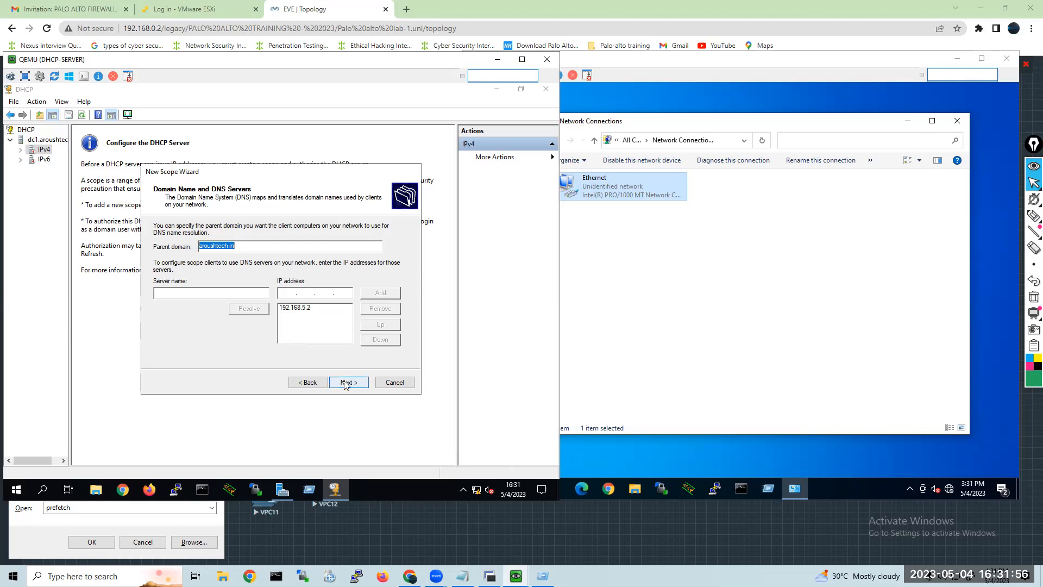
Accept the aroushtech.in domain and DNS server, skip WINS, and finish the scope with immediate activation.
{"action": "left_click", "coordinate": [343, 382]}
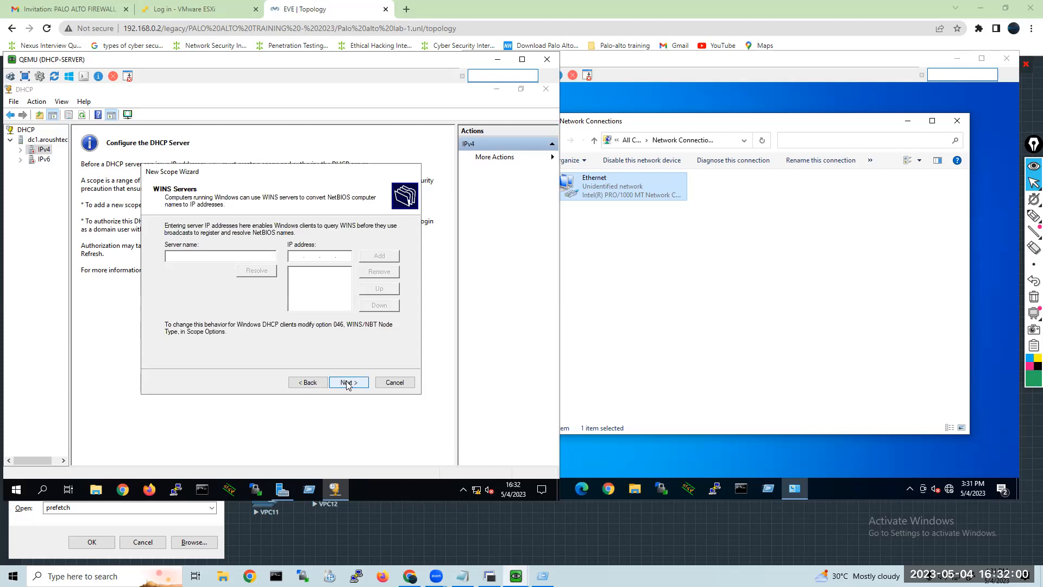
{"action": "left_click", "coordinate": [347, 384]}
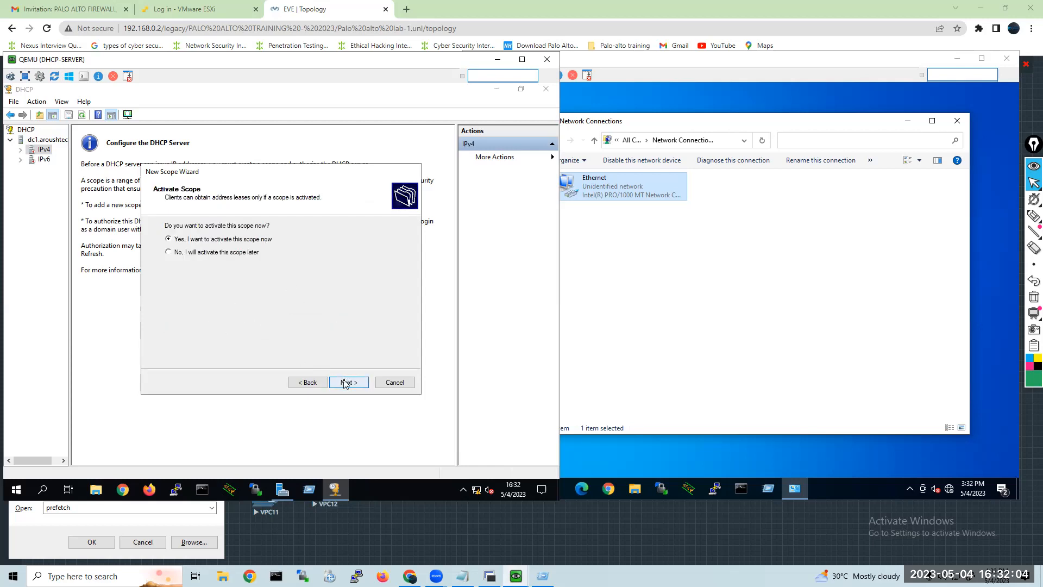
{"action": "left_click", "coordinate": [346, 383]}
{"action": "left_click", "coordinate": [348, 383]}
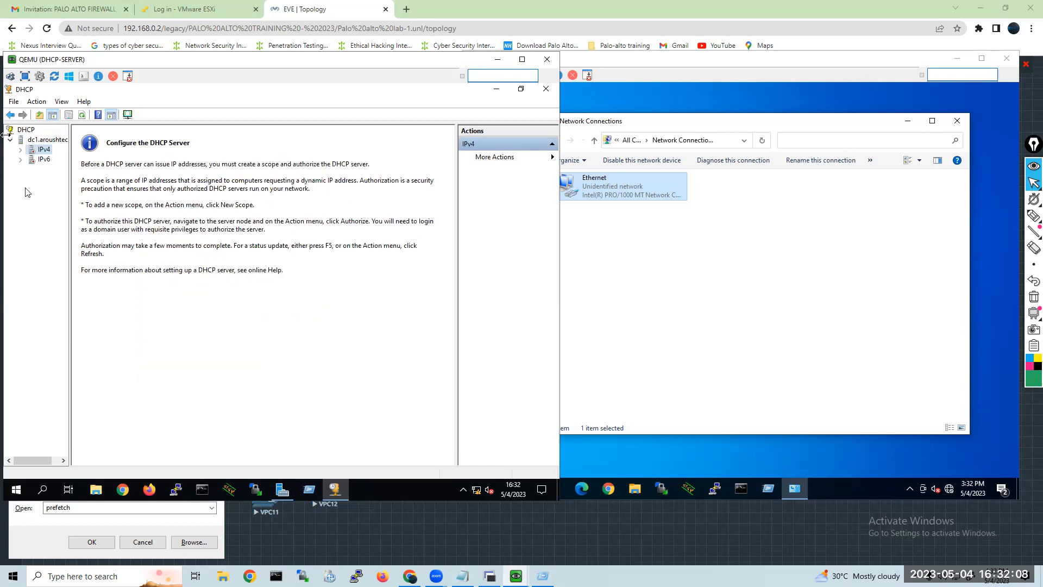
Expand the IPv4 node, open the accounts scope, and select its Address Pool.
{"action": "left_click", "coordinate": [21, 150]}
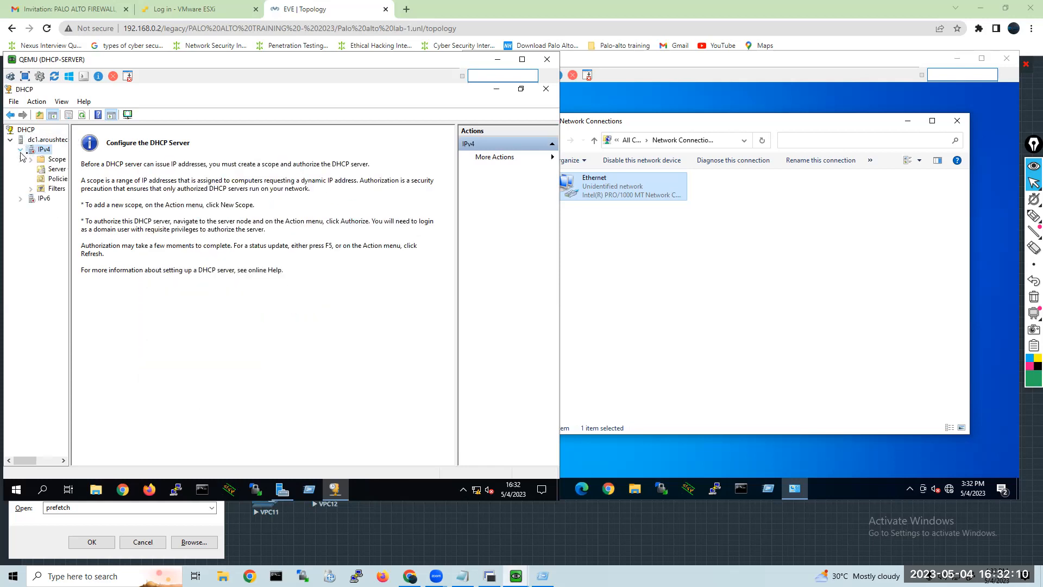
{"action": "double_click", "coordinate": [53, 161]}
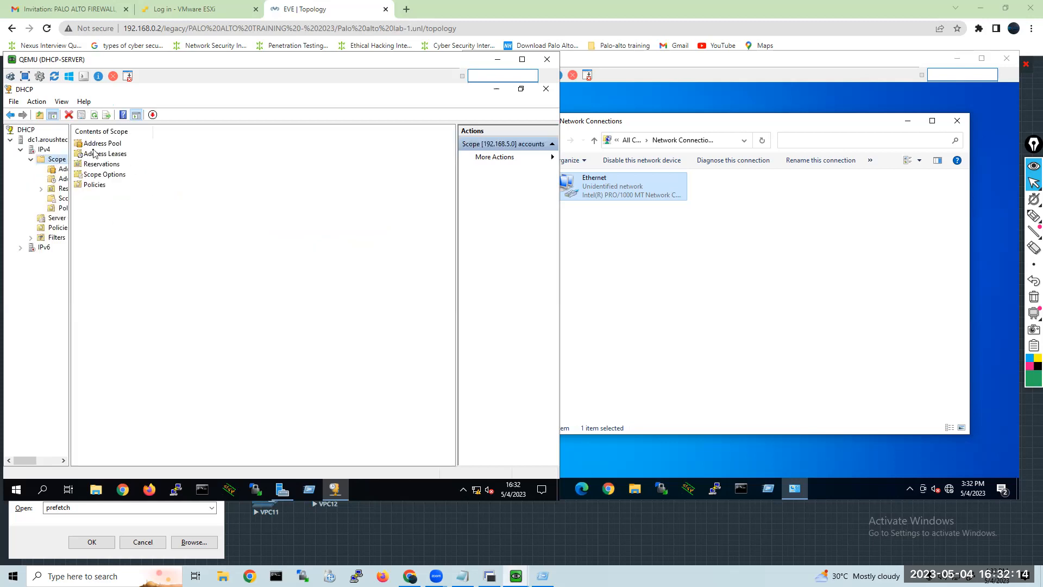
{"action": "left_click", "coordinate": [96, 144]}
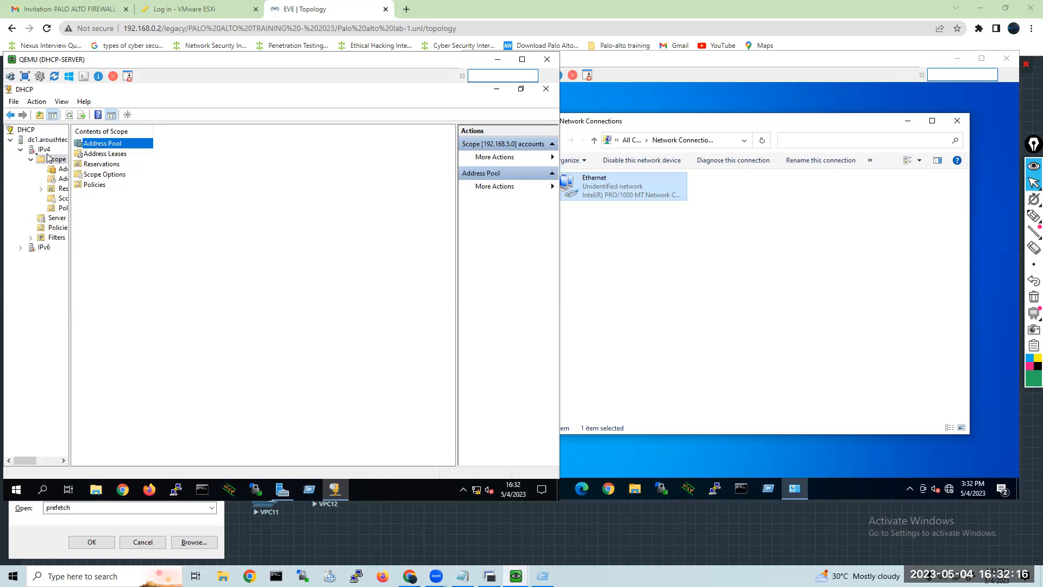
Authorize the dc1.aroushtech.in DHCP server and allow the Win client to be discoverable on the aroushtech.in network.
{"action": "right_click", "coordinate": [30, 143]}
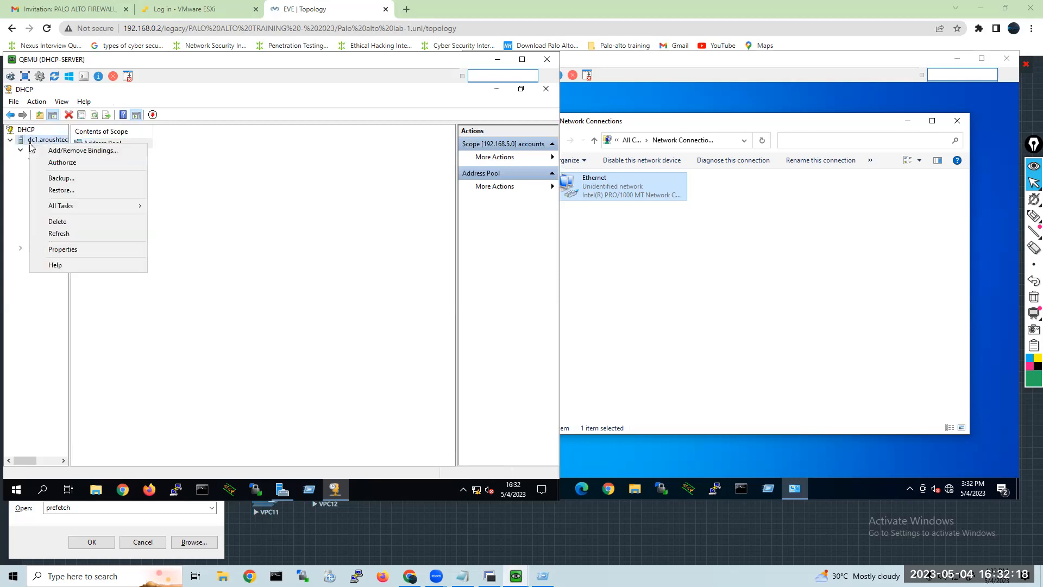
{"action": "left_click", "coordinate": [62, 168]}
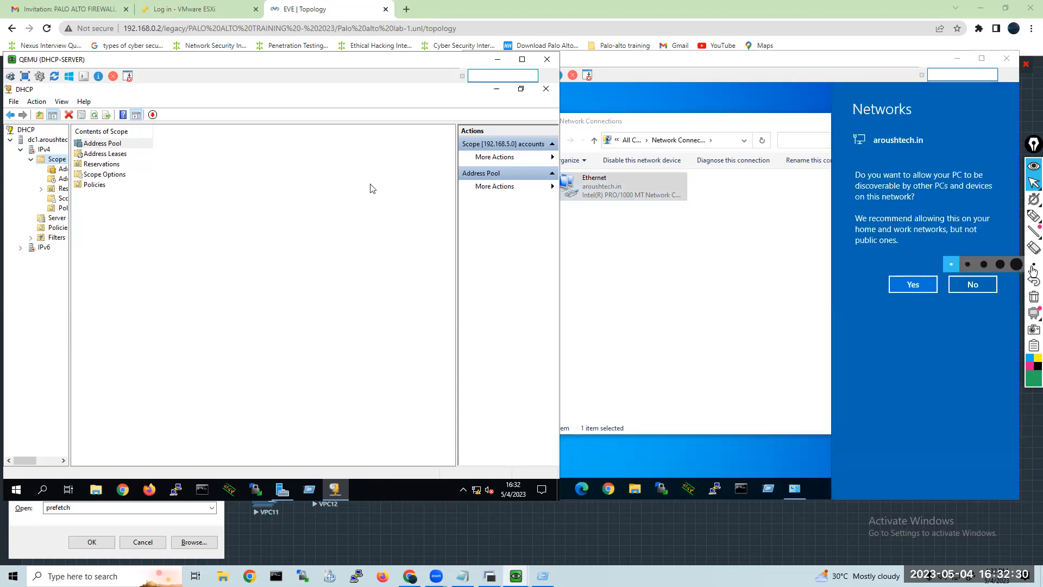
{"action": "left_click", "coordinate": [905, 286]}
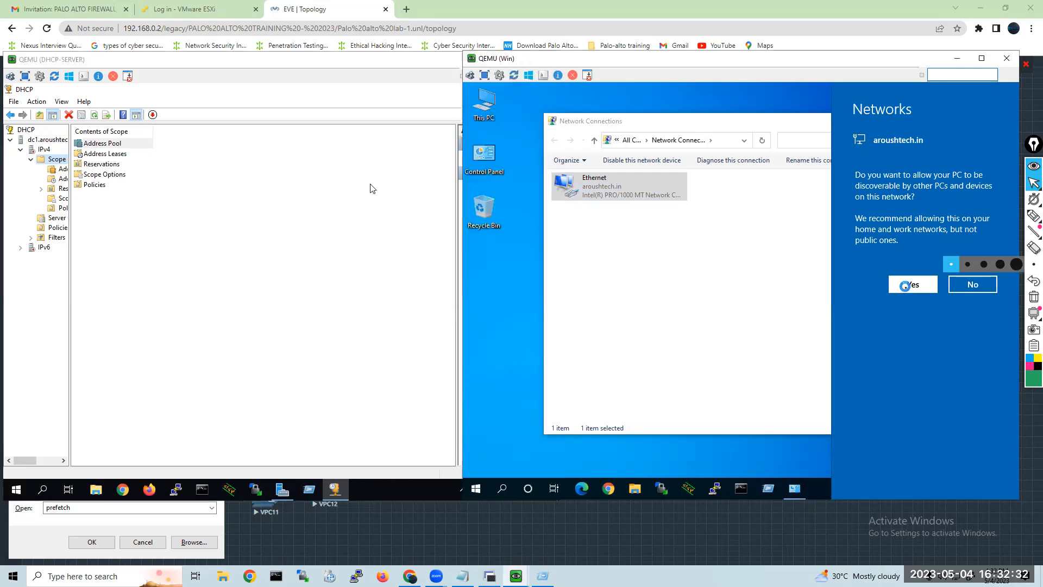
{"action": "left_click", "coordinate": [554, 366]}
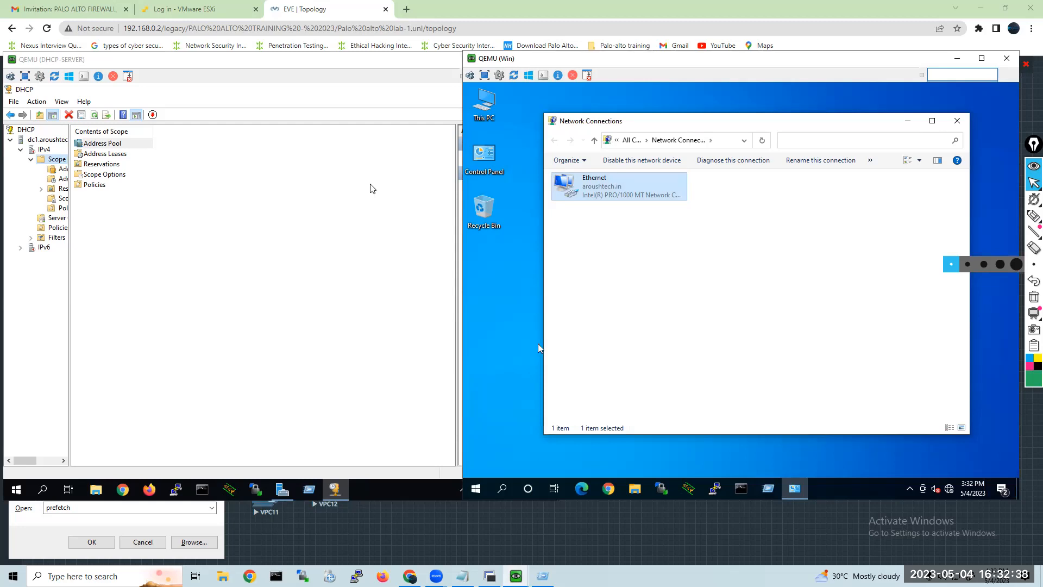
{"action": "right_click", "coordinate": [30, 151]}
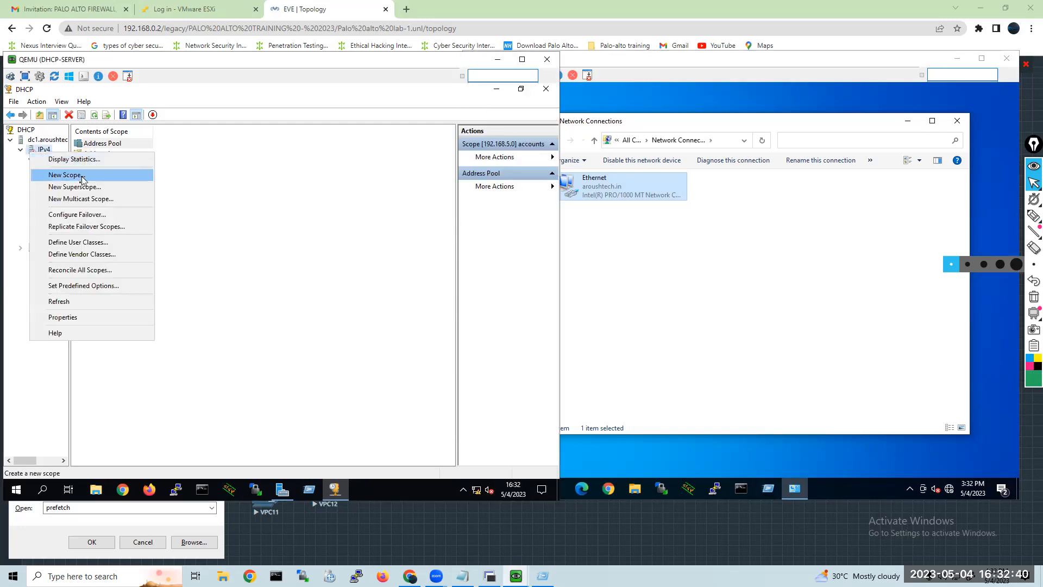
{"action": "left_click_drag", "start_coordinate": [3, 171], "coordinate": [6, 170]}
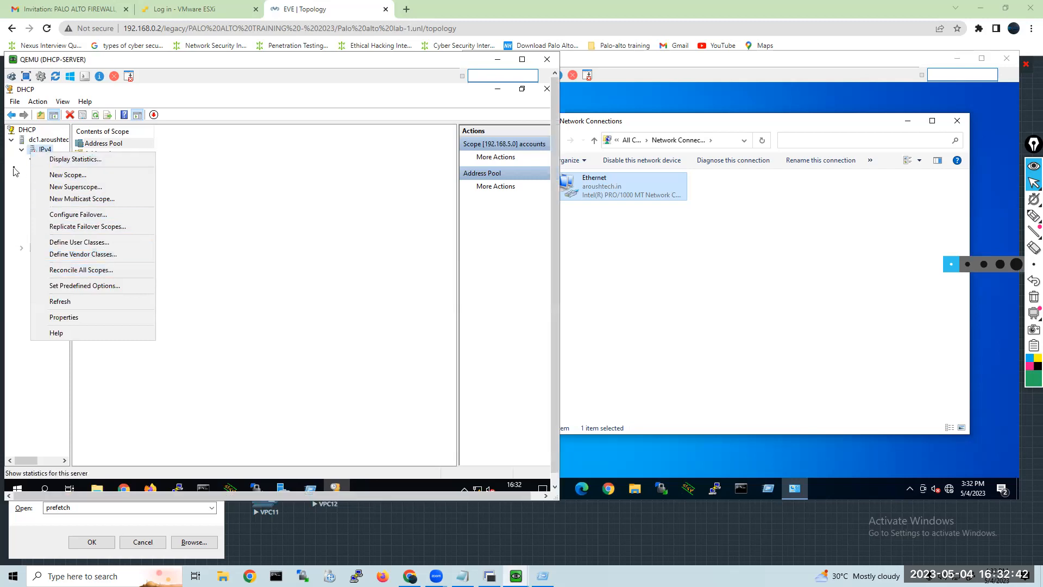
{"action": "left_click", "coordinate": [13, 170]}
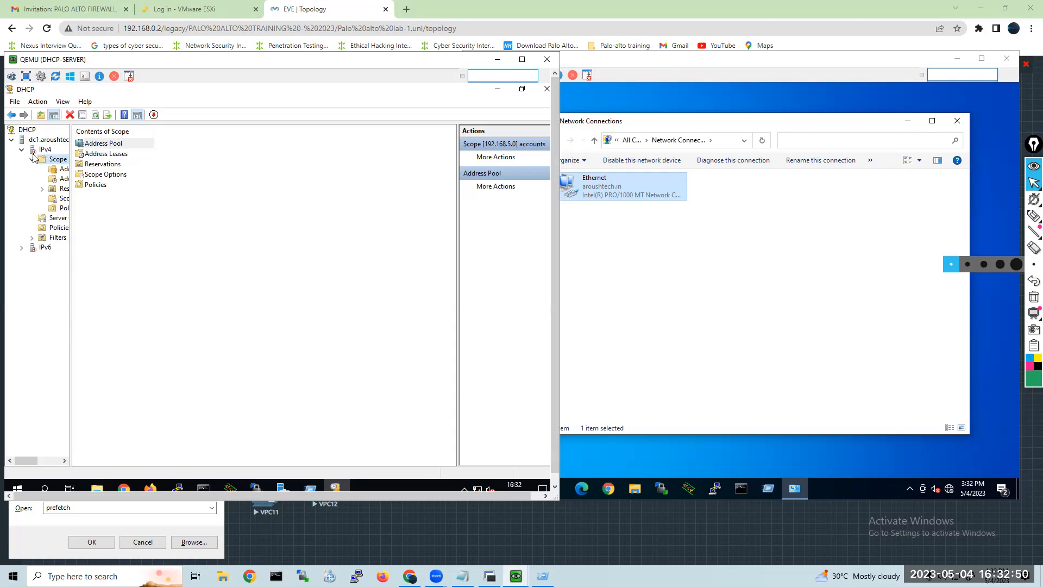
{"action": "left_click", "coordinate": [77, 133]}
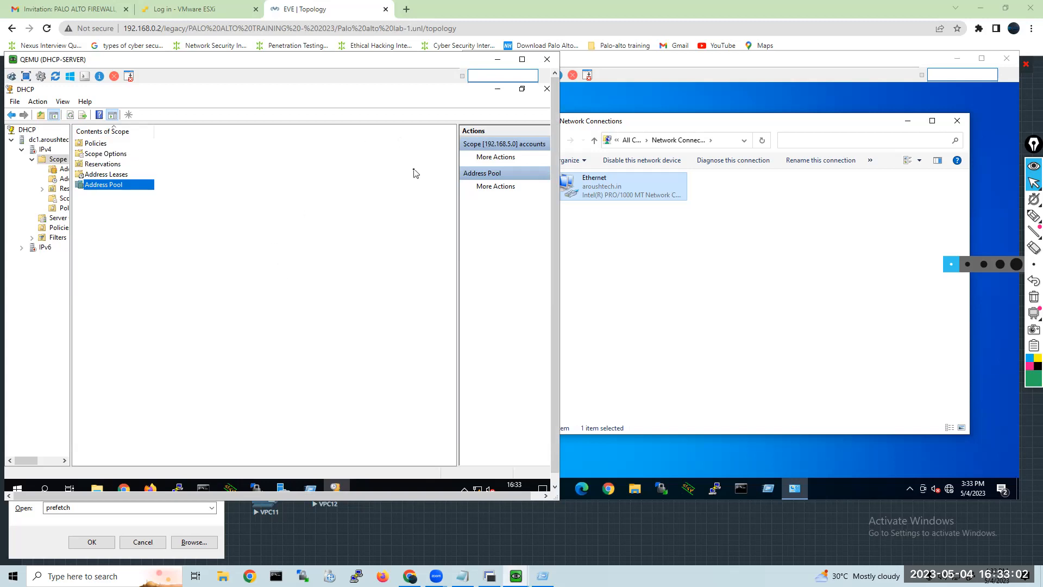
Refresh DC1 in Server Manager's DHCP server group and start its performance counters.
{"action": "left_click", "coordinate": [335, 488]}
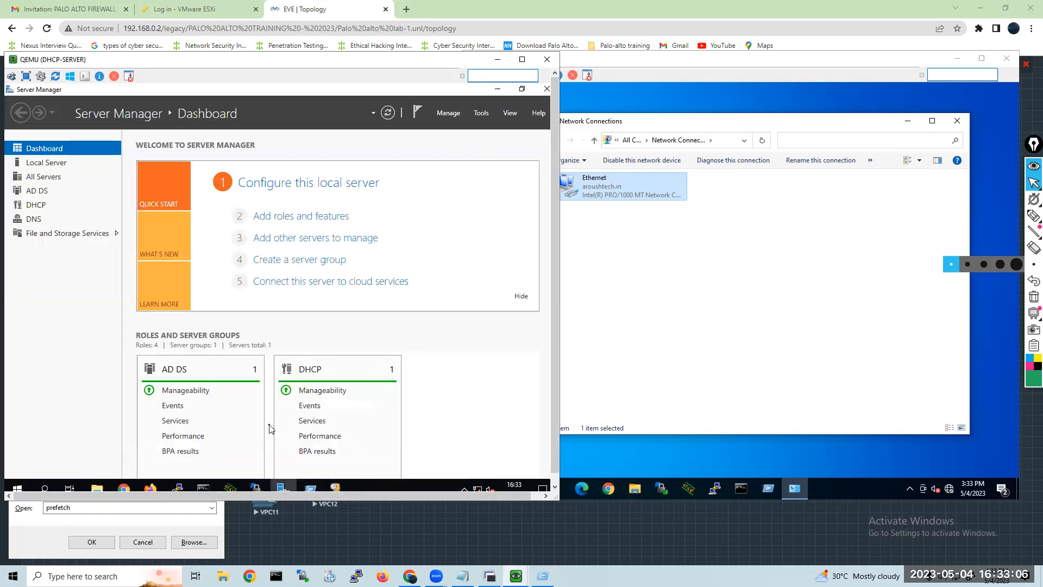
{"action": "left_click", "coordinate": [314, 374]}
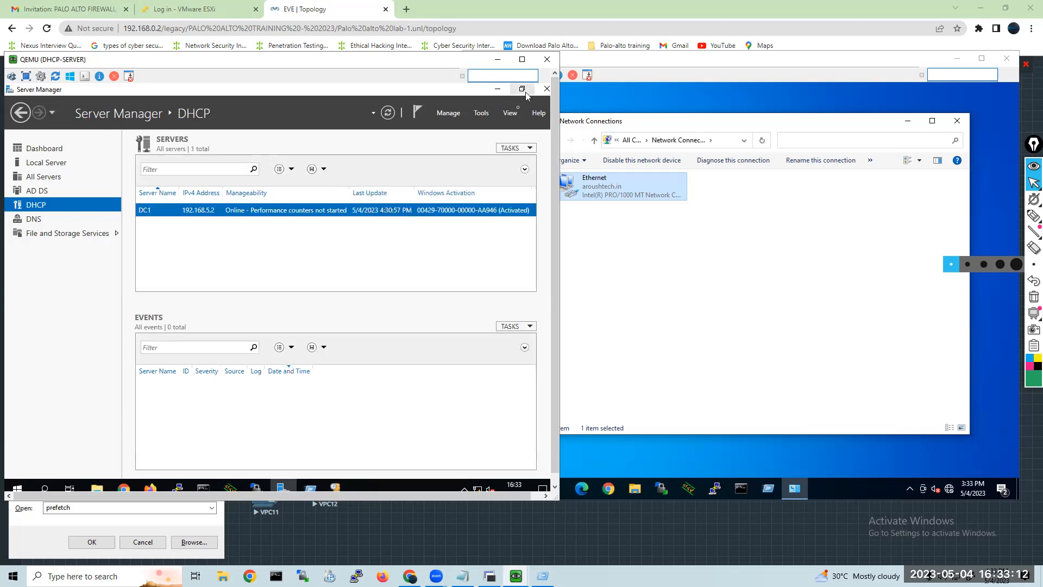
{"action": "right_click", "coordinate": [327, 213]}
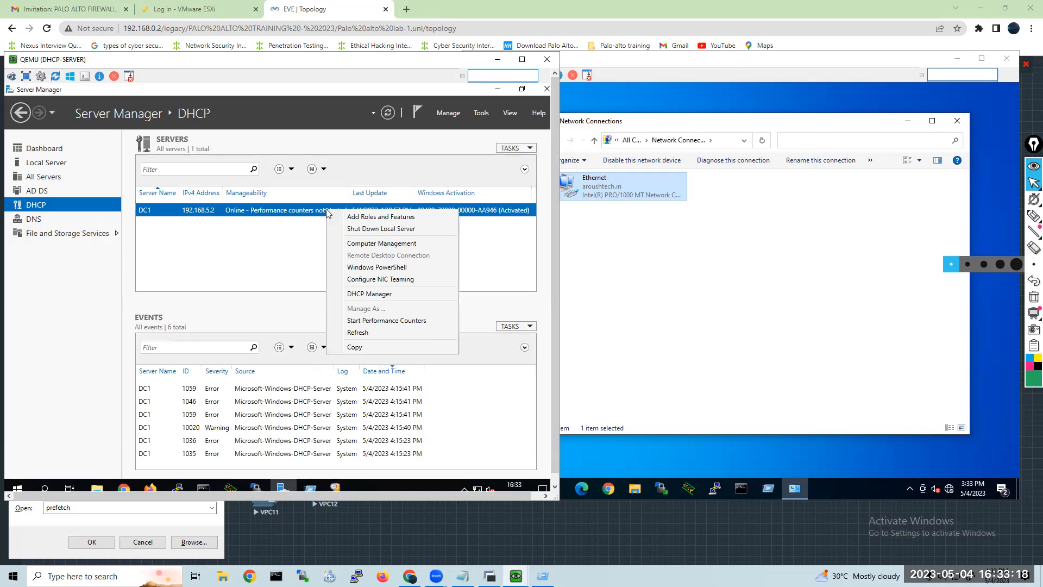
{"action": "left_click", "coordinate": [311, 215]}
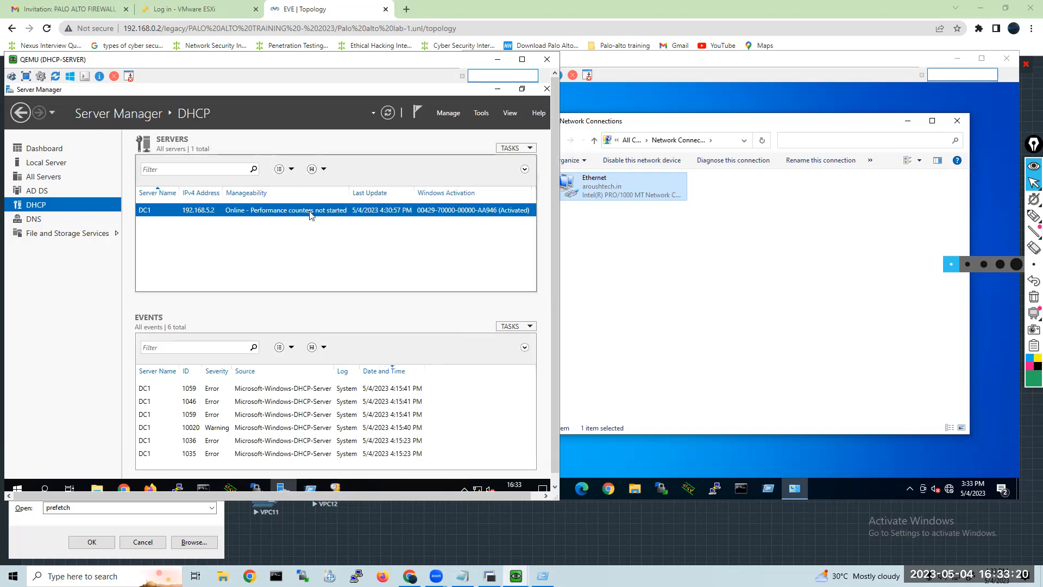
{"action": "right_click", "coordinate": [311, 214]}
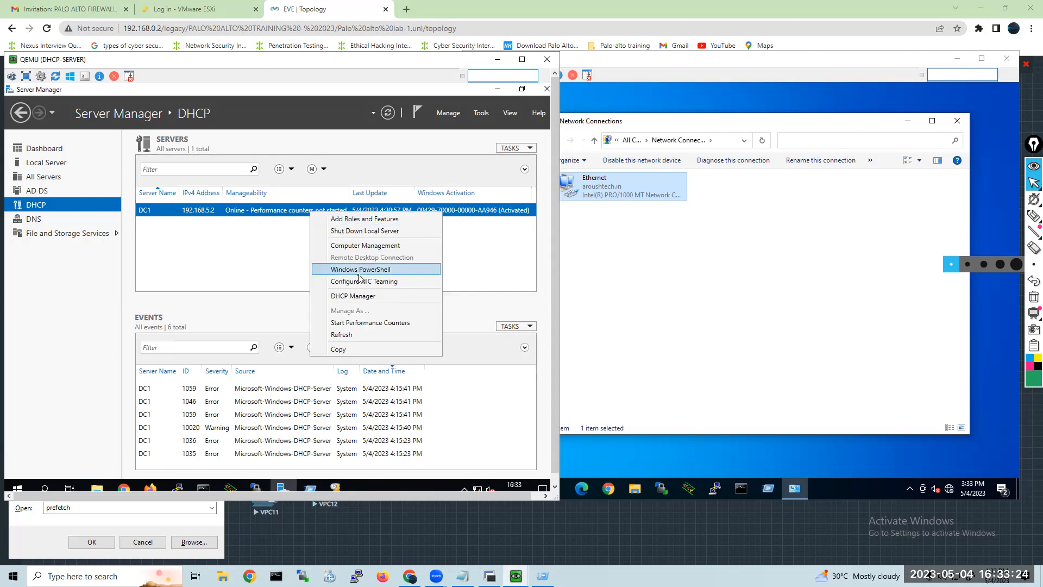
{"action": "left_click", "coordinate": [350, 335]}
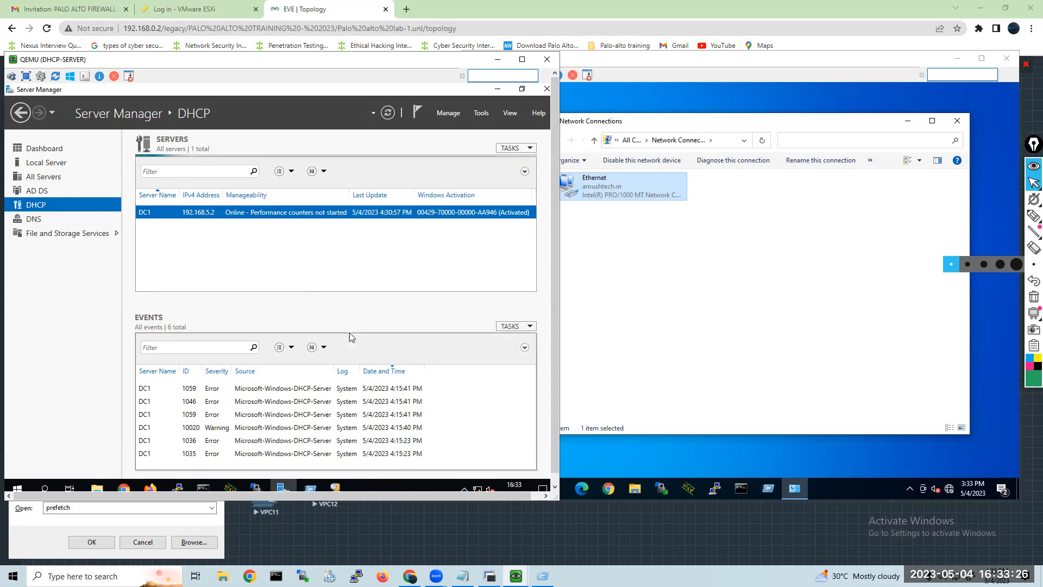
{"action": "right_click", "coordinate": [335, 218]}
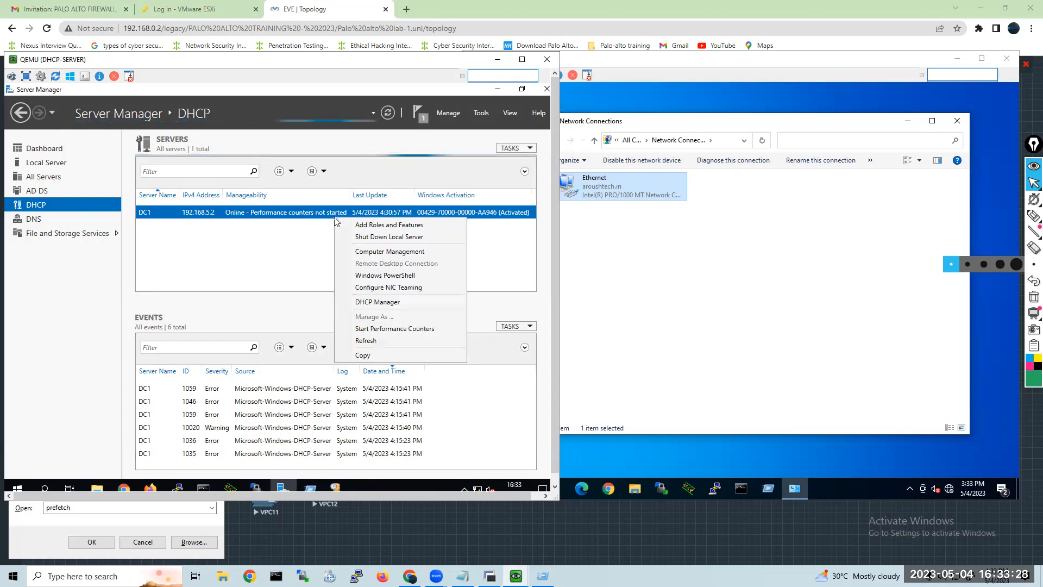
{"action": "left_click", "coordinate": [368, 329]}
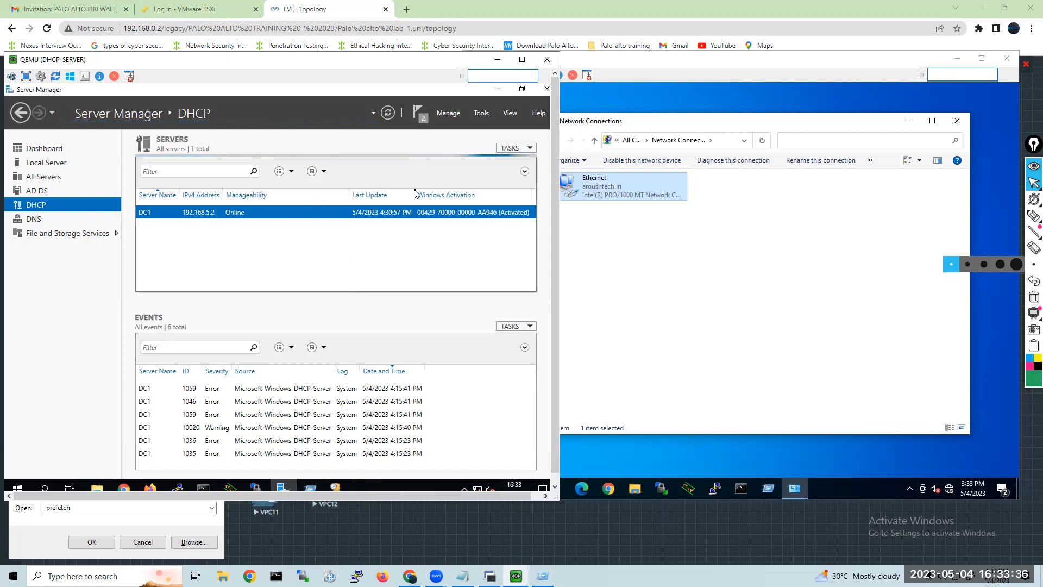
Return to the DHCP console and refresh the dc1.aroushtech.in server.
{"action": "left_click", "coordinate": [336, 488]}
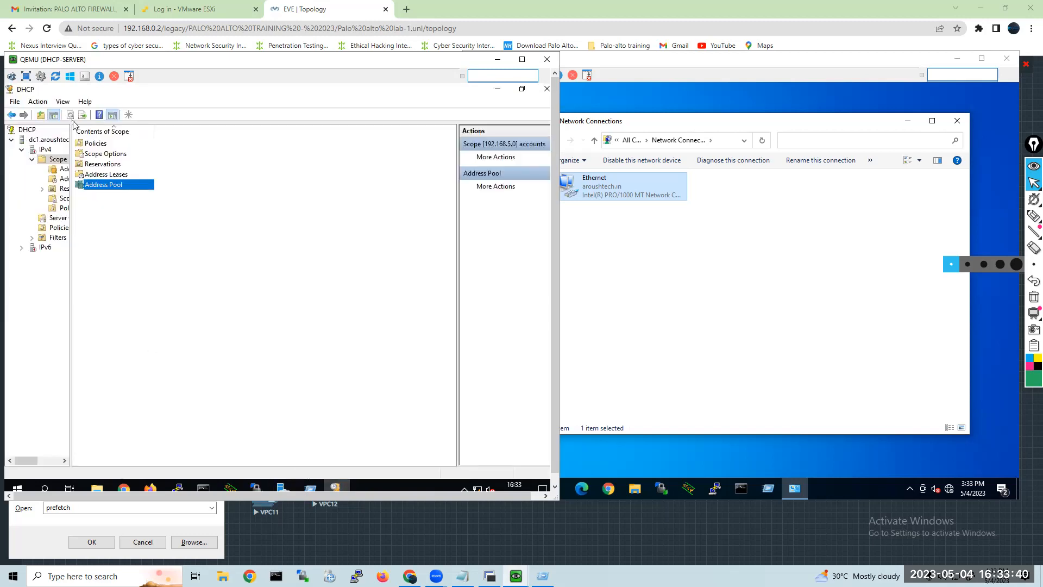
{"action": "left_click", "coordinate": [142, 208]}
{"action": "left_click", "coordinate": [57, 141]}
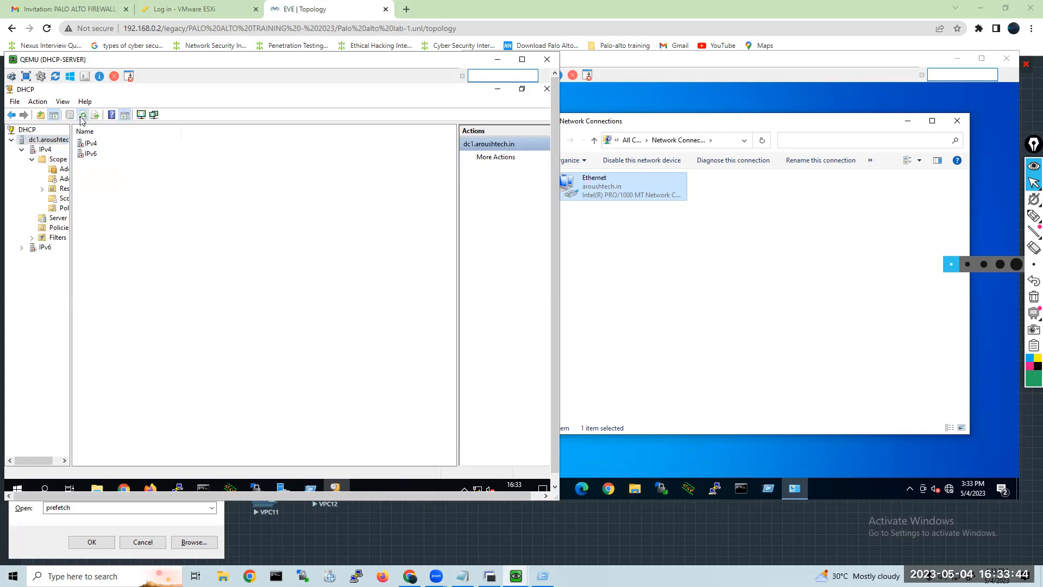
{"action": "left_click", "coordinate": [82, 115]}
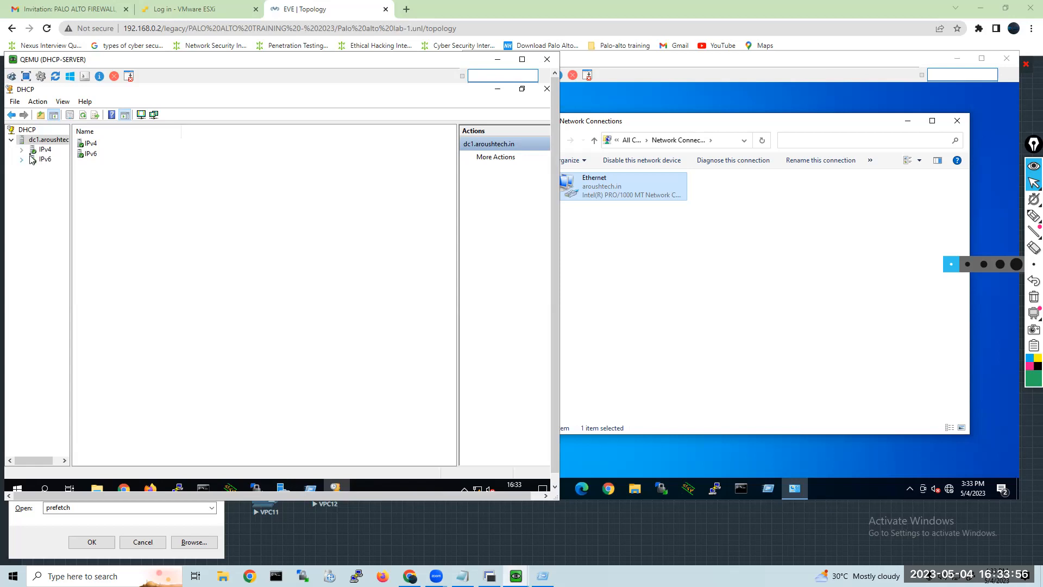
Expand IPv4 and the accounts scope, and view the address range in its Address Pool.
{"action": "left_click", "coordinate": [45, 150]}
{"action": "double_click", "coordinate": [46, 151]}
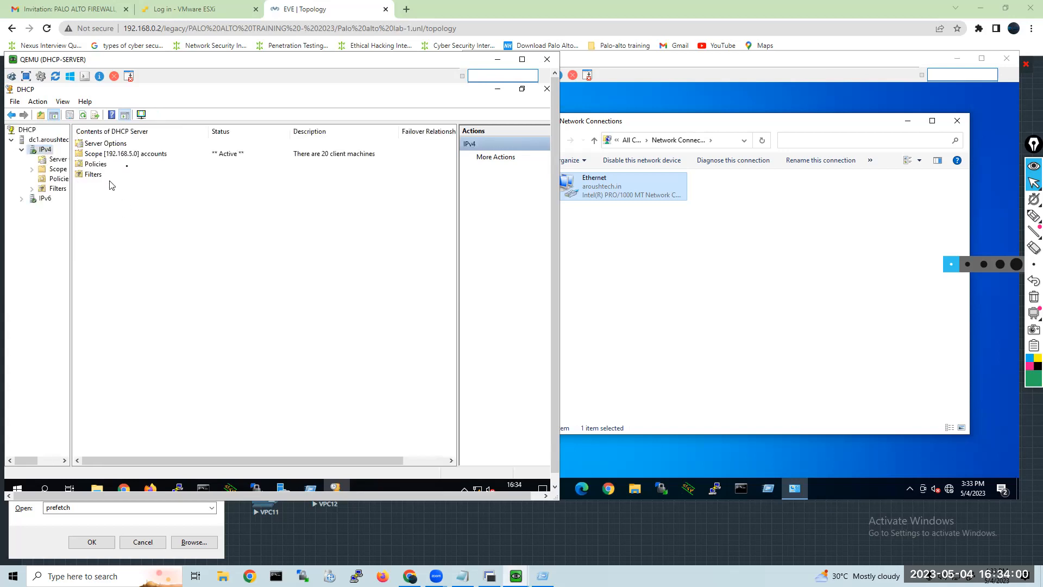
{"action": "left_click", "coordinate": [97, 155]}
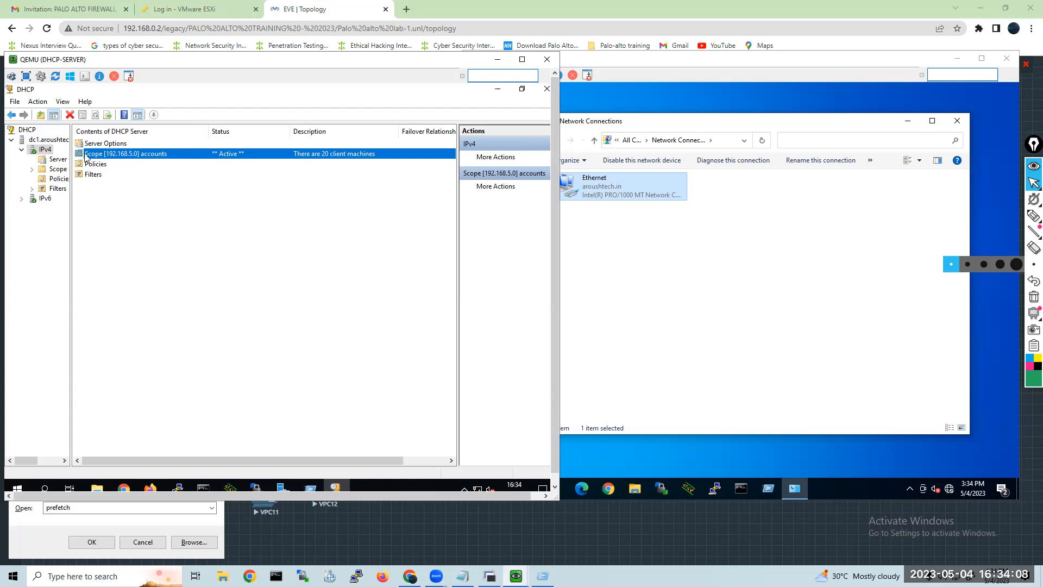
{"action": "double_click", "coordinate": [58, 169]}
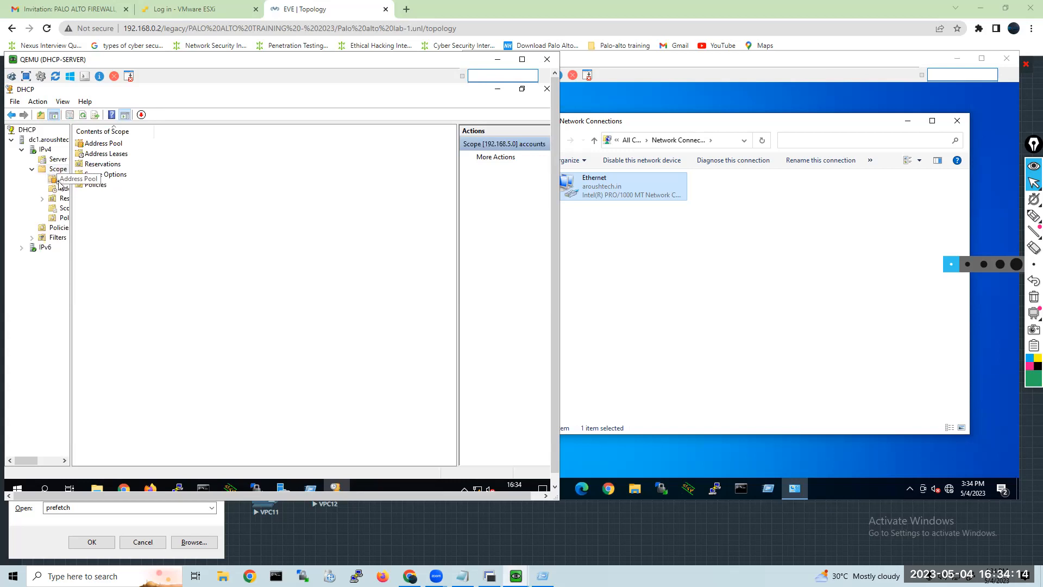
{"action": "left_click", "coordinate": [59, 183]}
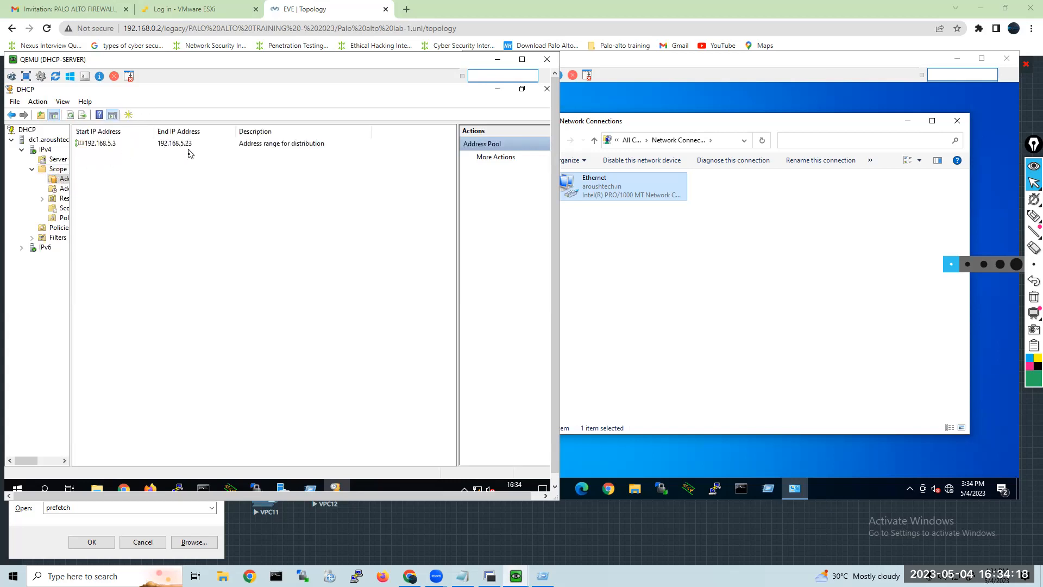
Switch to the Win client and show the network connection details of its Ethernet adapter.
{"action": "left_click", "coordinate": [597, 189]}
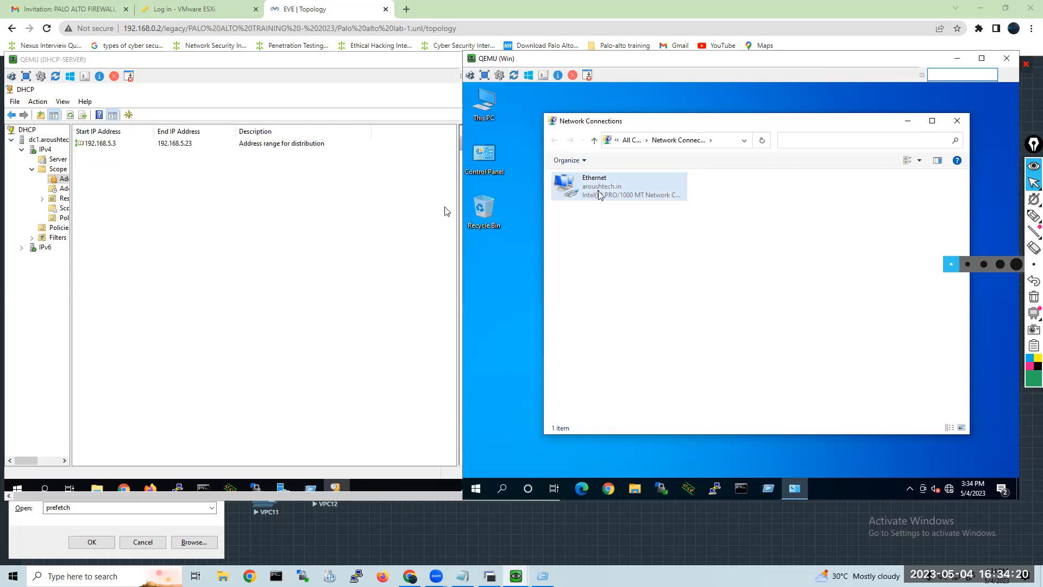
{"action": "double_click", "coordinate": [598, 189]}
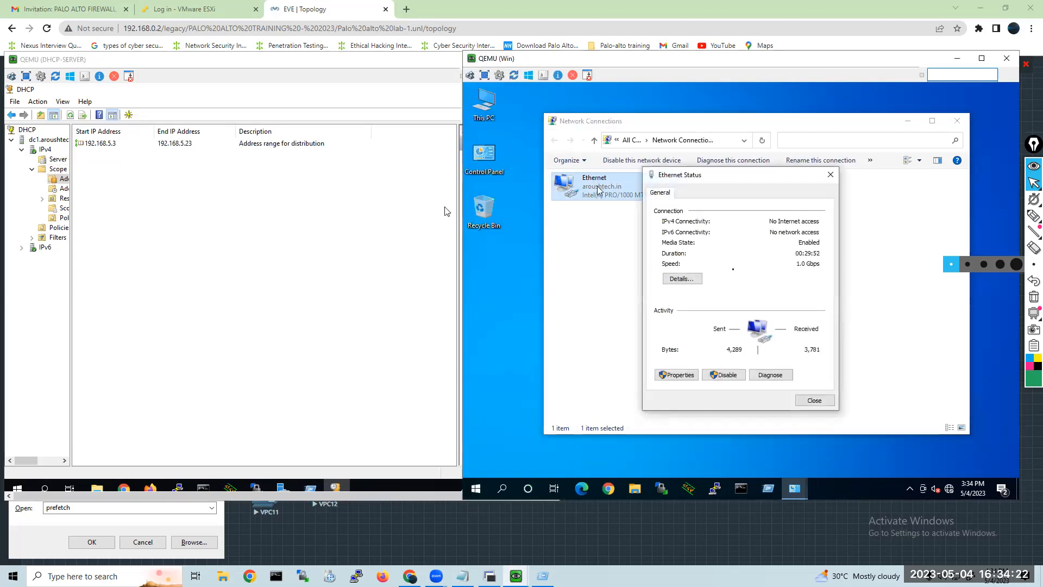
{"action": "left_click", "coordinate": [682, 278]}
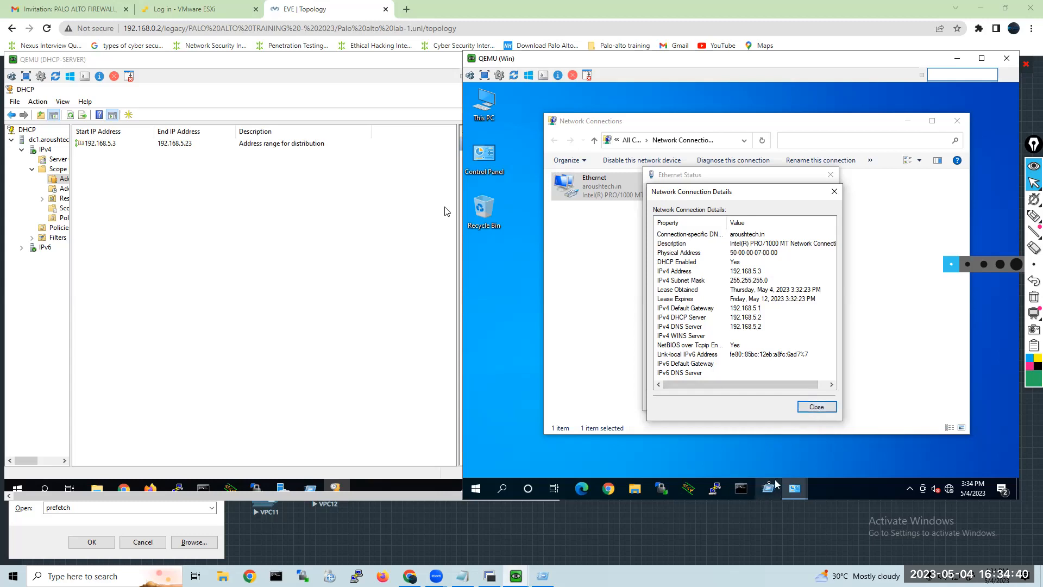
Open Command Prompt on the Win client, try ipconfig \all, and read through the command's usage help.
{"action": "left_click", "coordinate": [748, 495]}
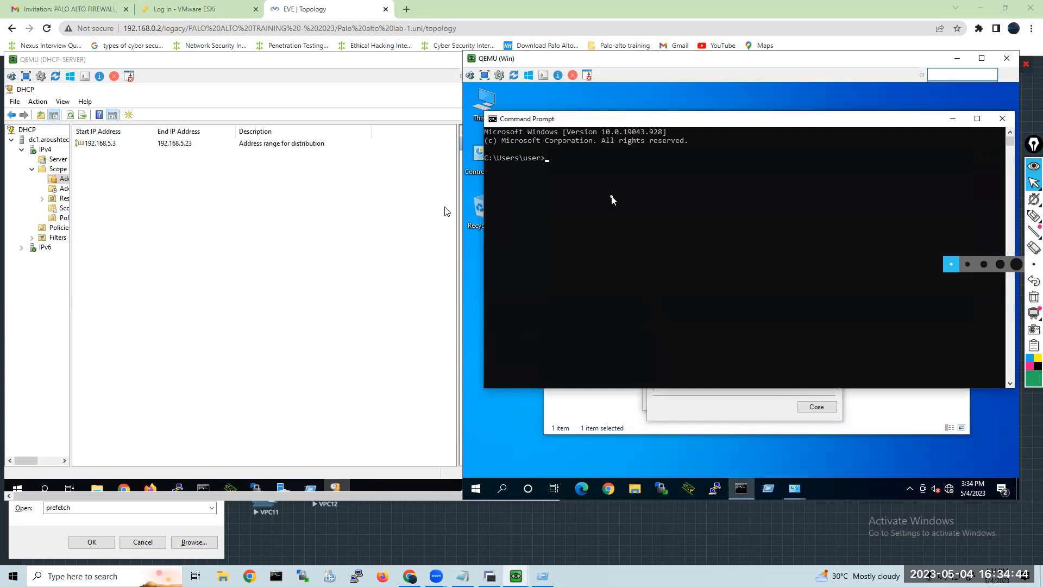
{"action": "type", "text": "ipconfig \\all"}
{"action": "key", "text": "Return"}
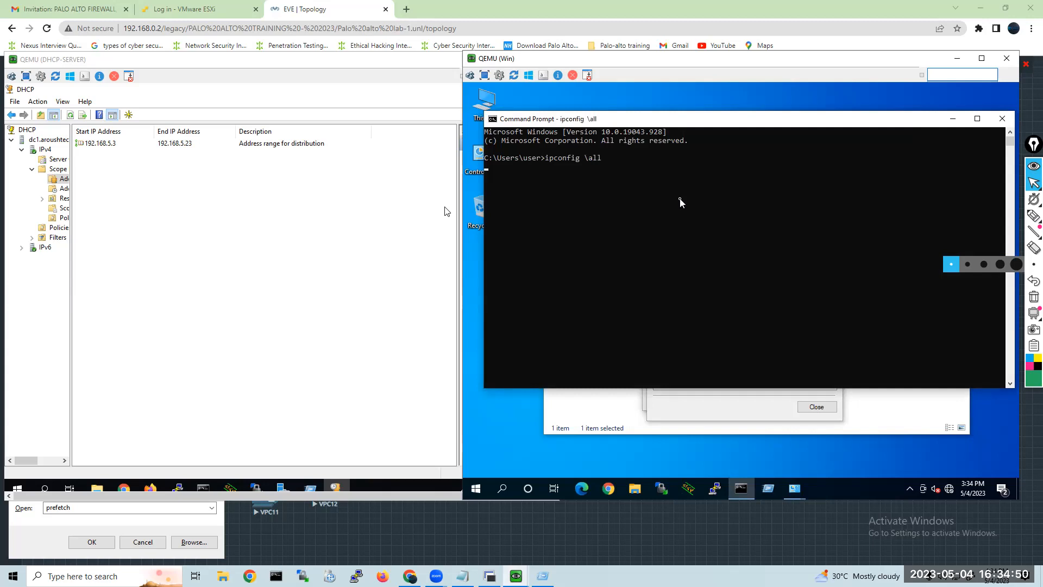
{"action": "scroll", "coordinate": [807, 279], "scroll_direction": "up", "scroll_amount": 1}
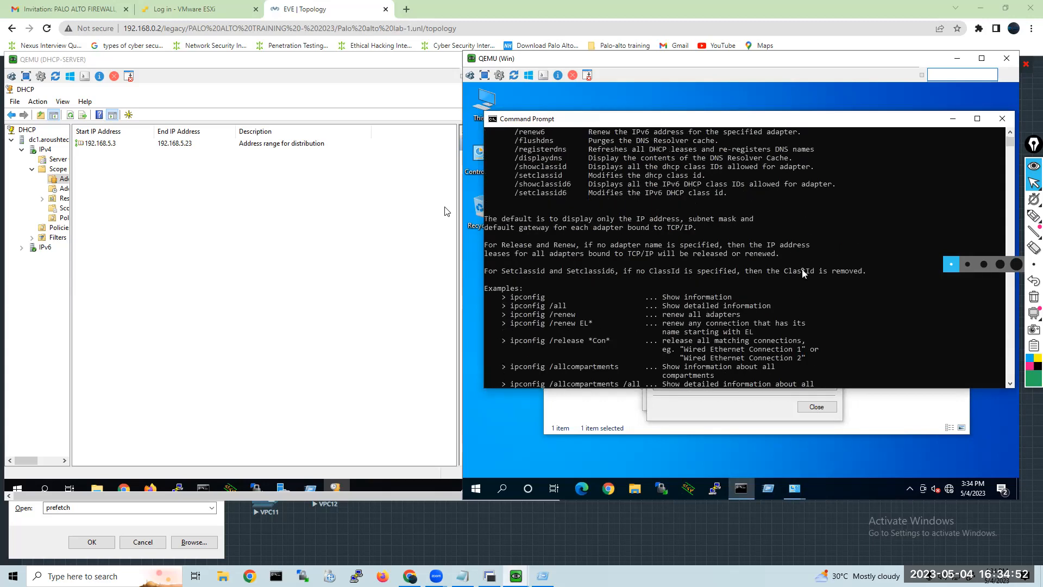
{"action": "scroll", "coordinate": [804, 273], "scroll_direction": "up", "scroll_amount": 8}
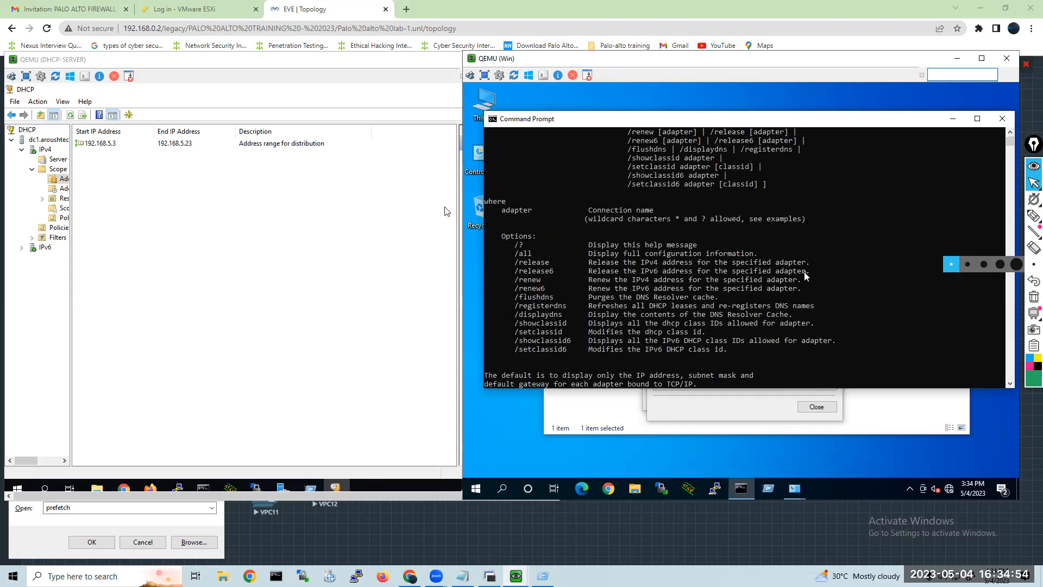
{"action": "scroll", "coordinate": [810, 277], "scroll_direction": "up", "scroll_amount": 1}
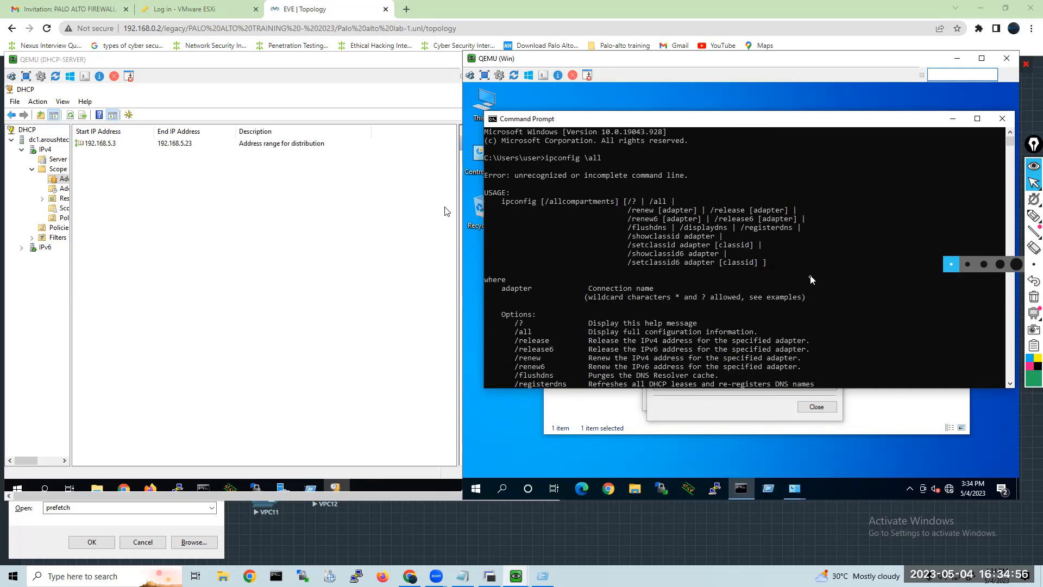
{"action": "scroll", "coordinate": [804, 279], "scroll_direction": "down", "scroll_amount": 16}
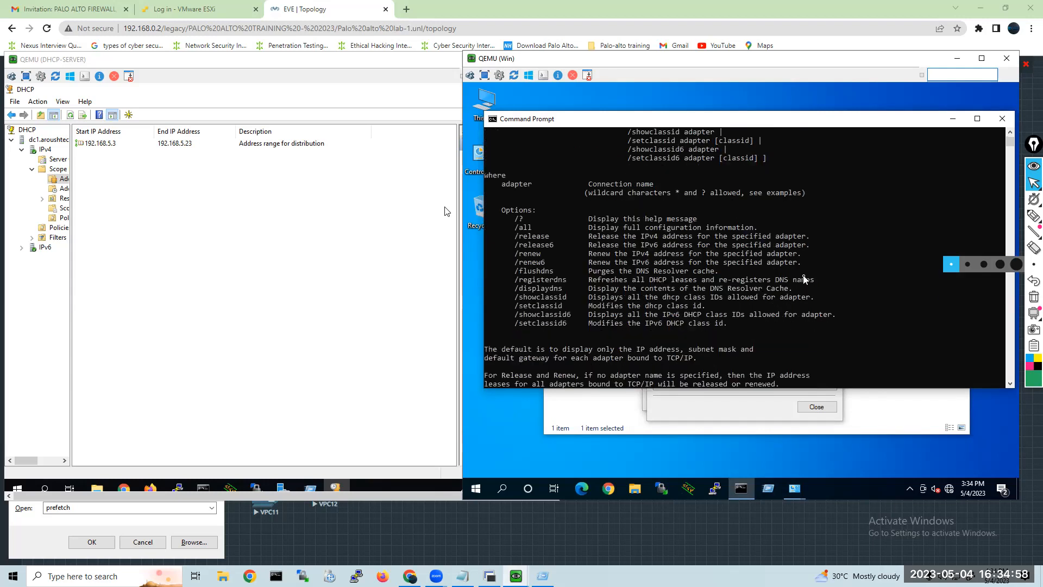
{"action": "scroll", "coordinate": [804, 279], "scroll_direction": "down", "scroll_amount": 3}
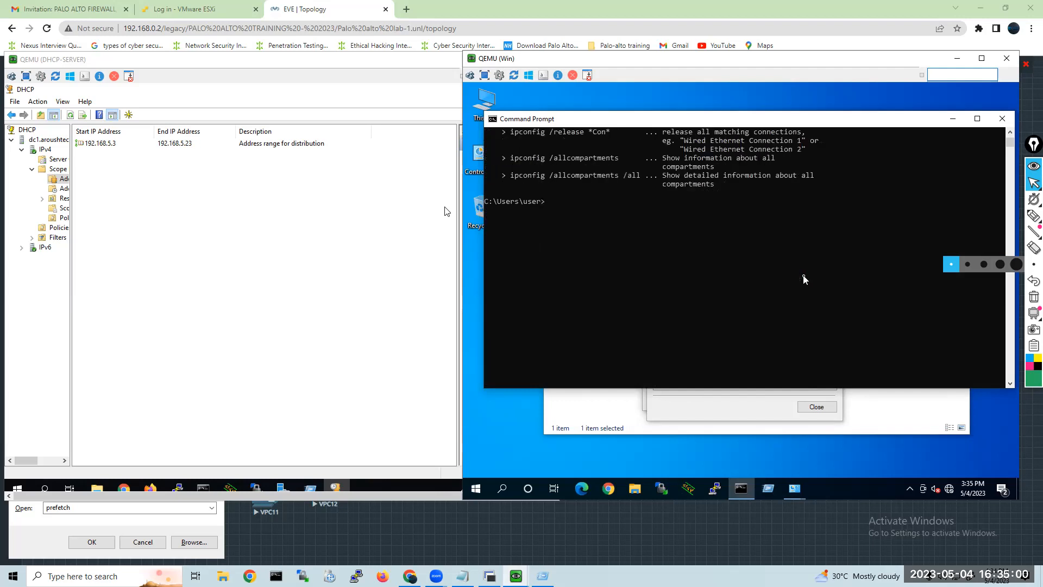
Correct the command to ipconfig /all and run it to show the Win client's full IP configuration.
{"action": "scroll", "coordinate": [804, 279], "scroll_direction": "up", "scroll_amount": 3}
{"action": "type", "text": "ipconfig \\all"}
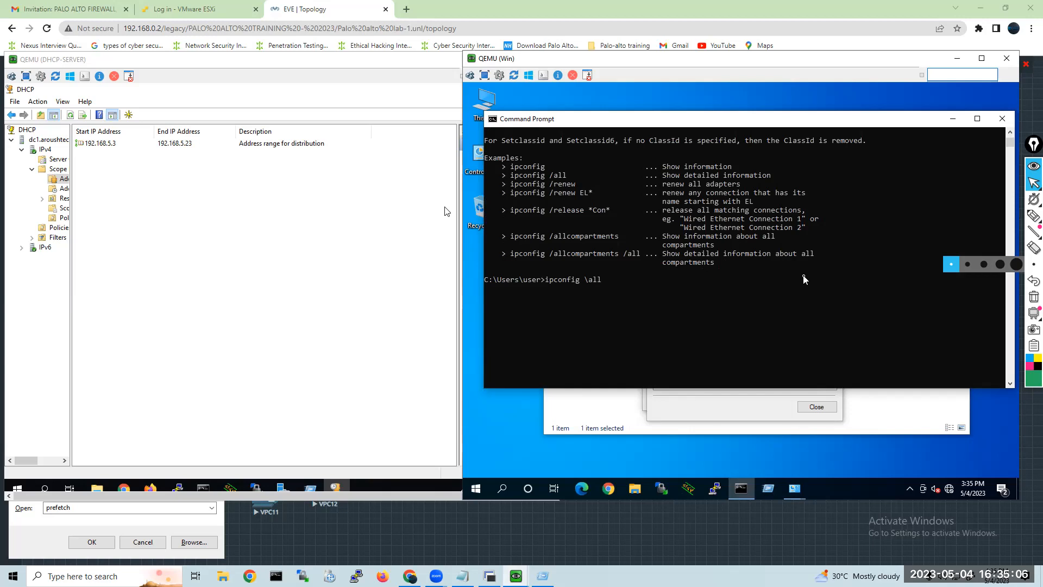
{"action": "type", "text": "/"}
{"action": "key", "text": "Return"}
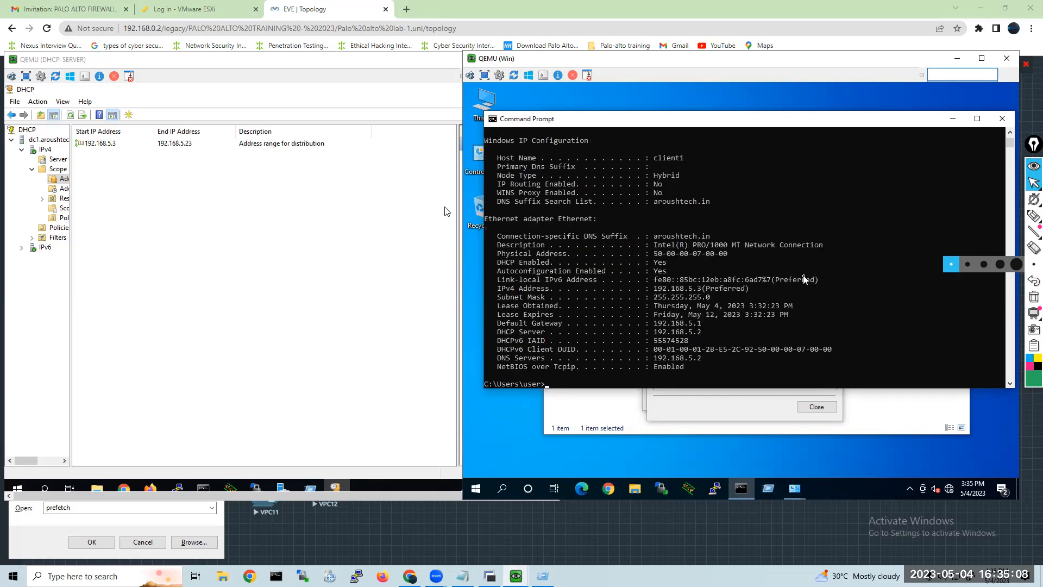
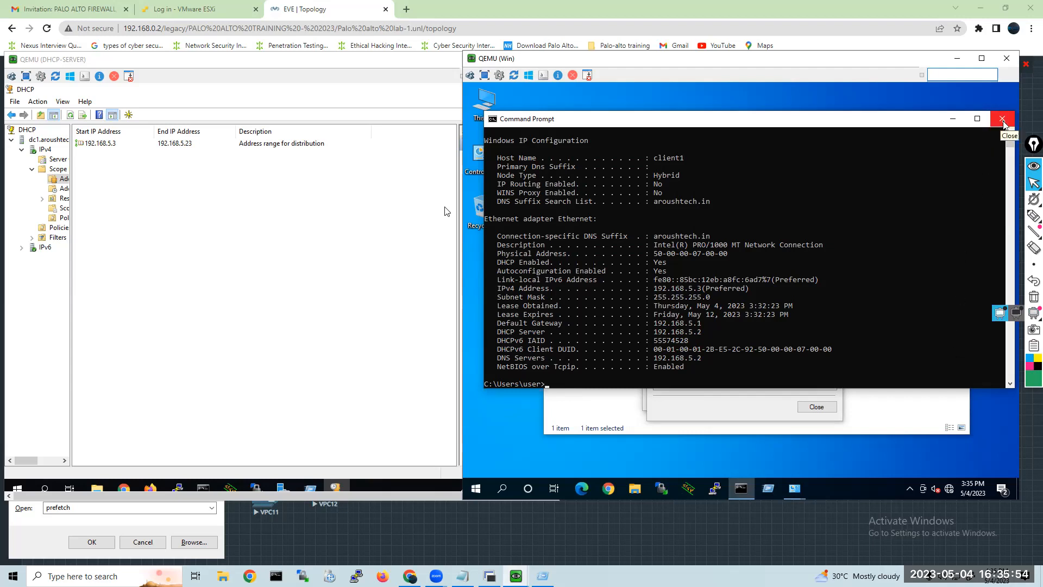
Close Command Prompt and the Ethernet details and status windows on the Win client, and cancel the host's Run dialog.
{"action": "key", "text": "XF86AudioRaiseVolume"}
{"action": "left_click", "coordinate": [1002, 120]}
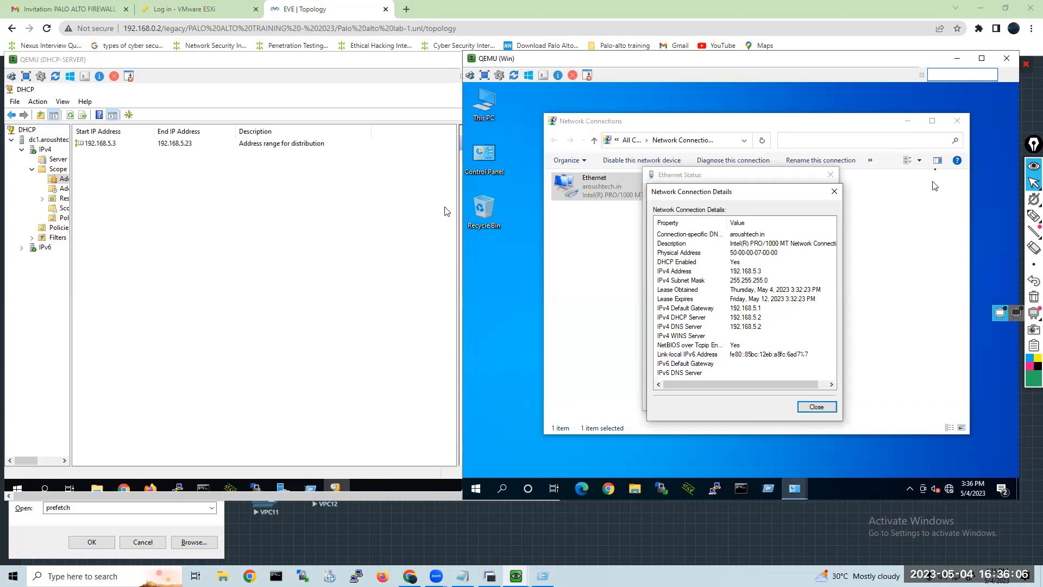
{"action": "left_click", "coordinate": [815, 412]}
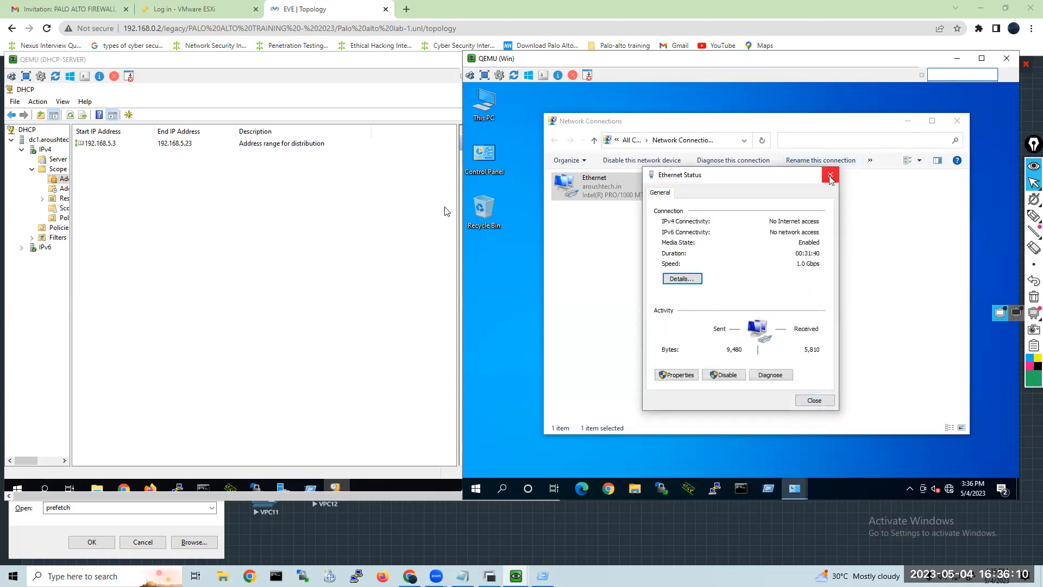
{"action": "left_click", "coordinate": [831, 175]}
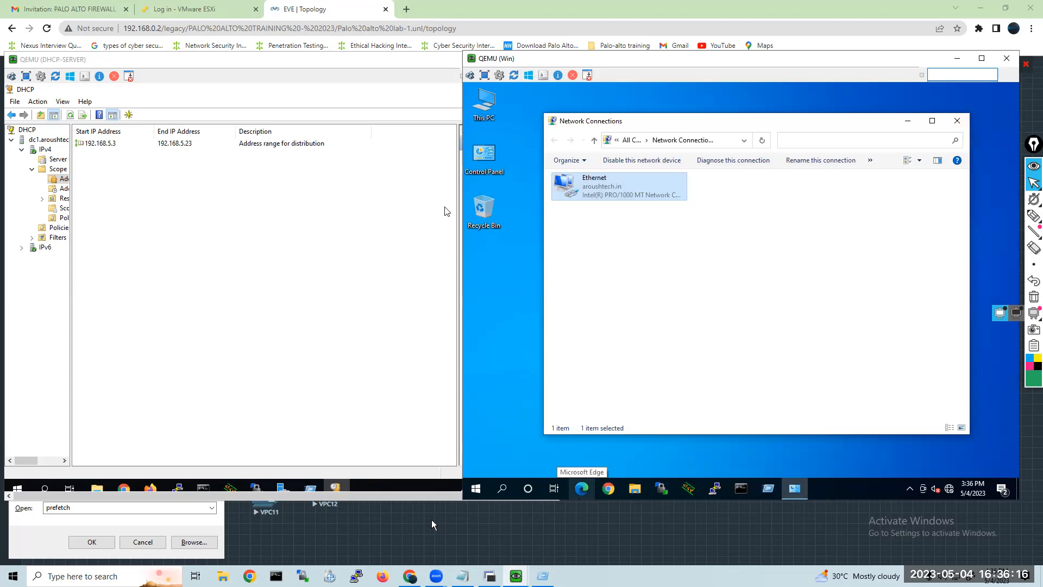
{"action": "left_click", "coordinate": [138, 543]}
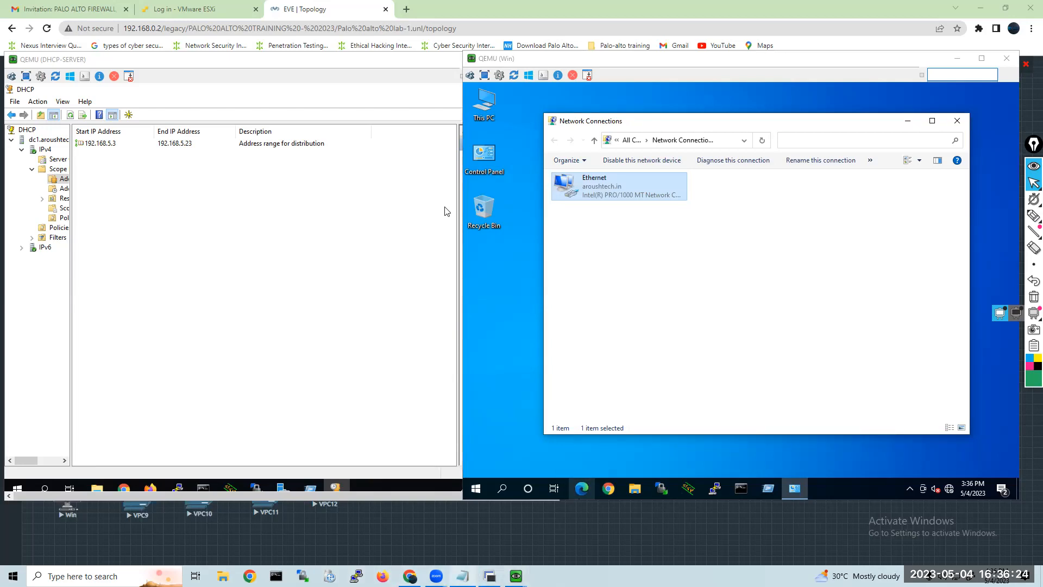
Start Paint on the host computer and maximize its window with the blank canvas.
{"action": "mouse_move", "coordinate": [437, 575]}
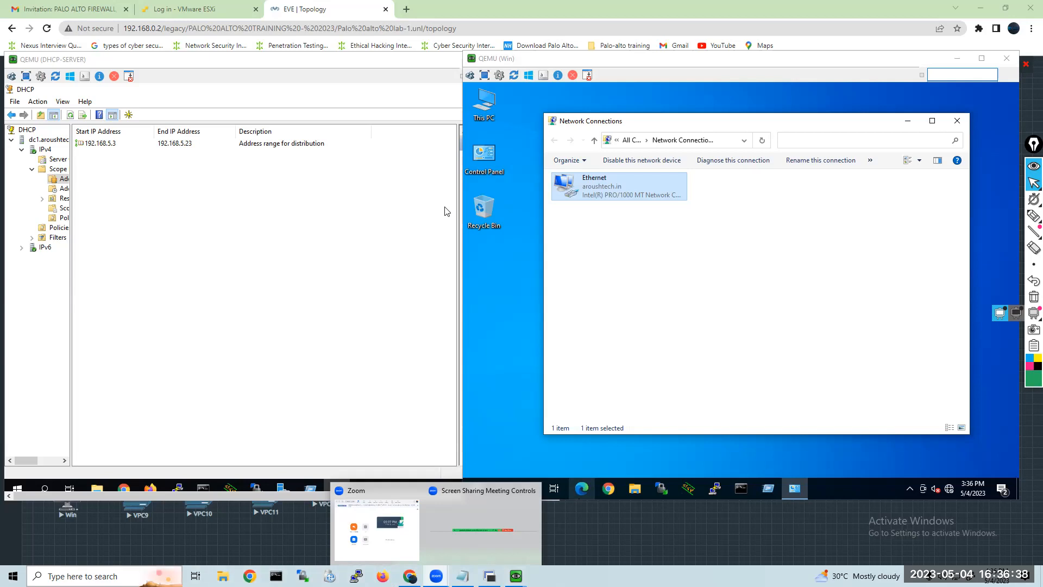
{"action": "key", "text": "super+s"}
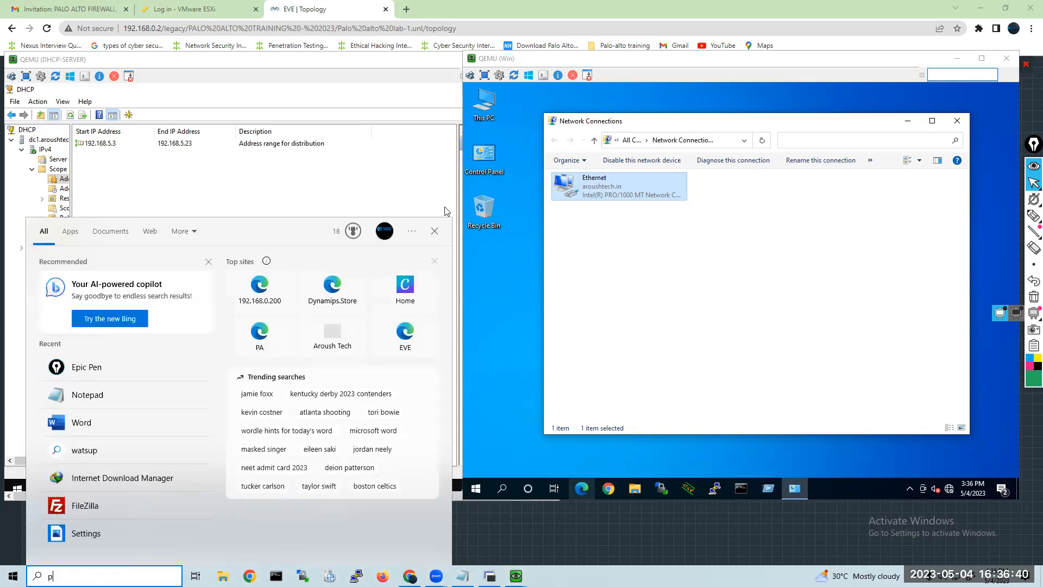
{"action": "type", "text": "paint"}
{"action": "key", "text": "Return"}
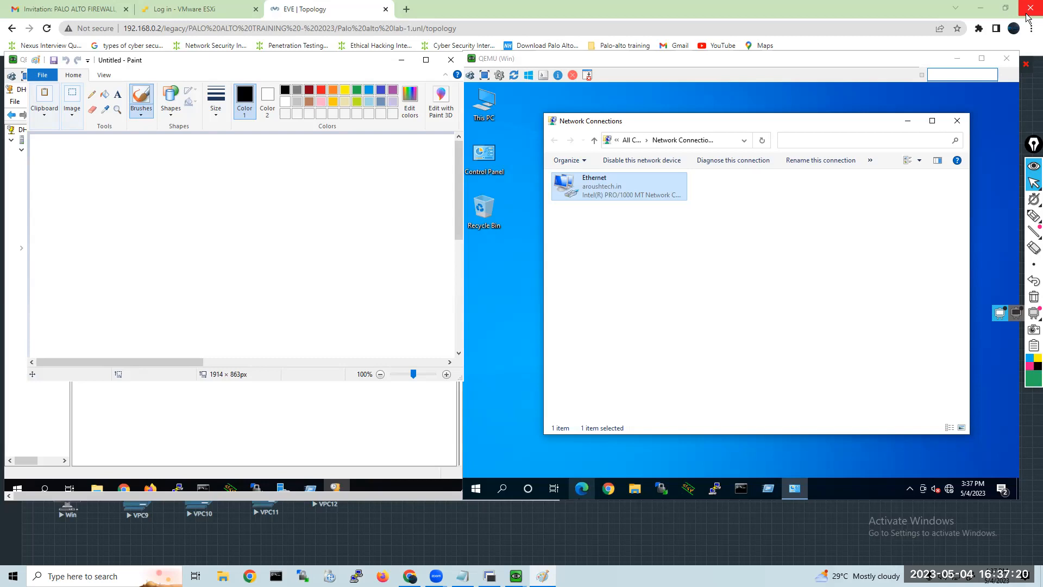
{"action": "left_click", "coordinate": [1029, 9]}
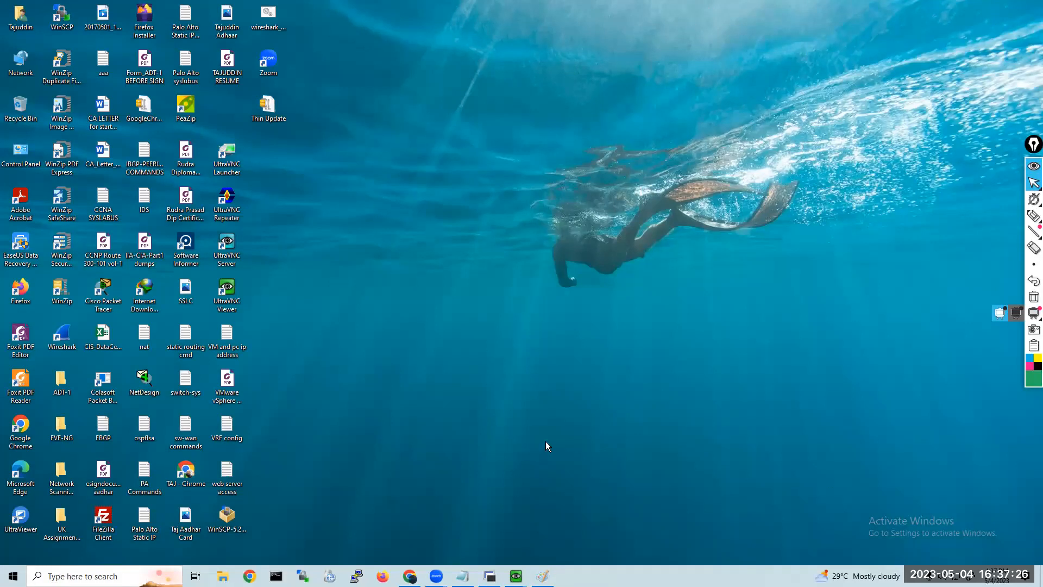
{"action": "left_click", "coordinate": [542, 576]}
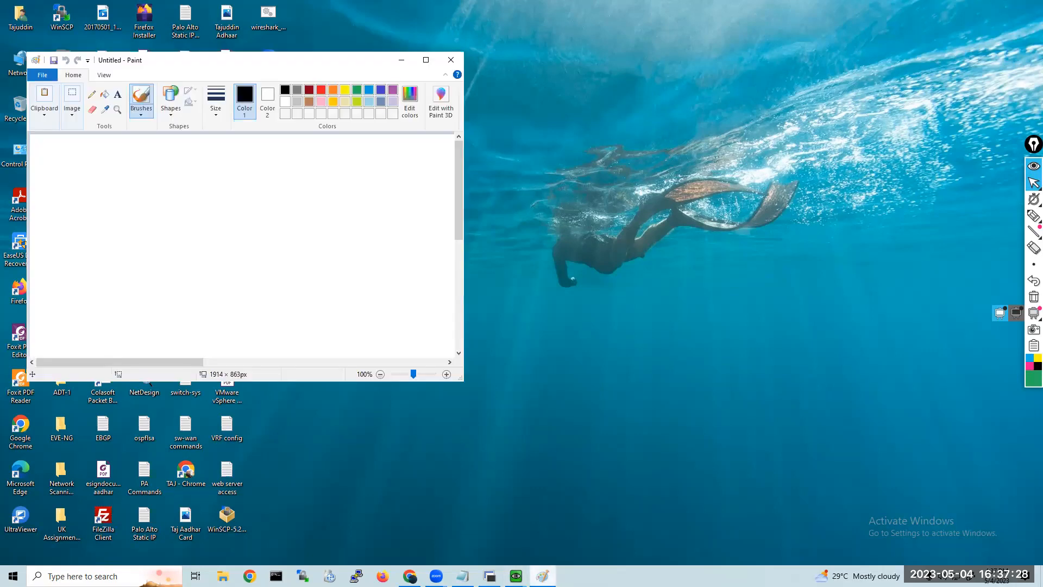
{"action": "left_click", "coordinate": [427, 60]}
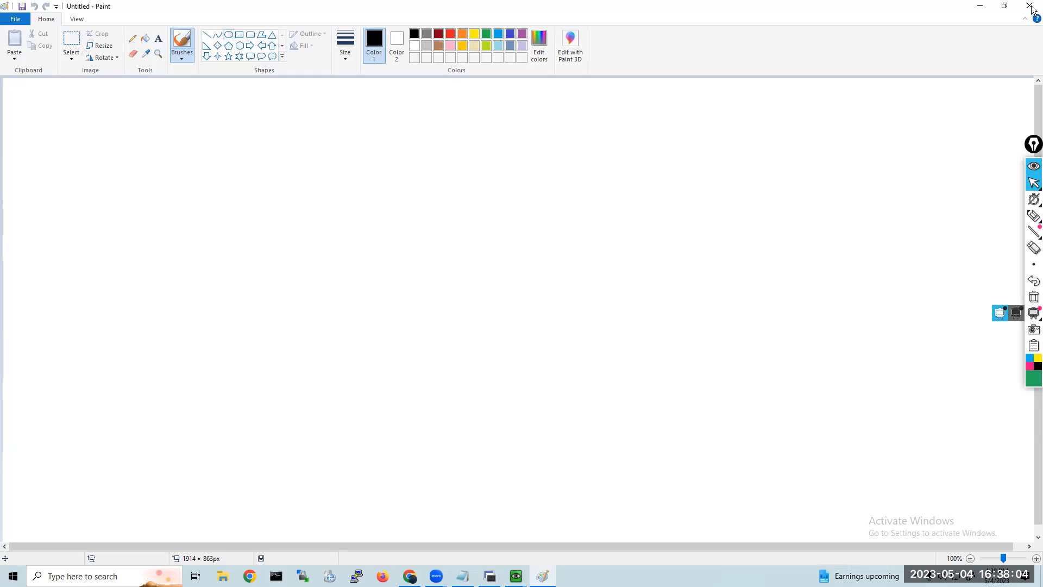
Draw a circle about 144 × 139 px in the upper-left part of the blank canvas.
{"action": "left_click", "coordinate": [18, 366]}
{"action": "key", "text": "ctrl+z"}
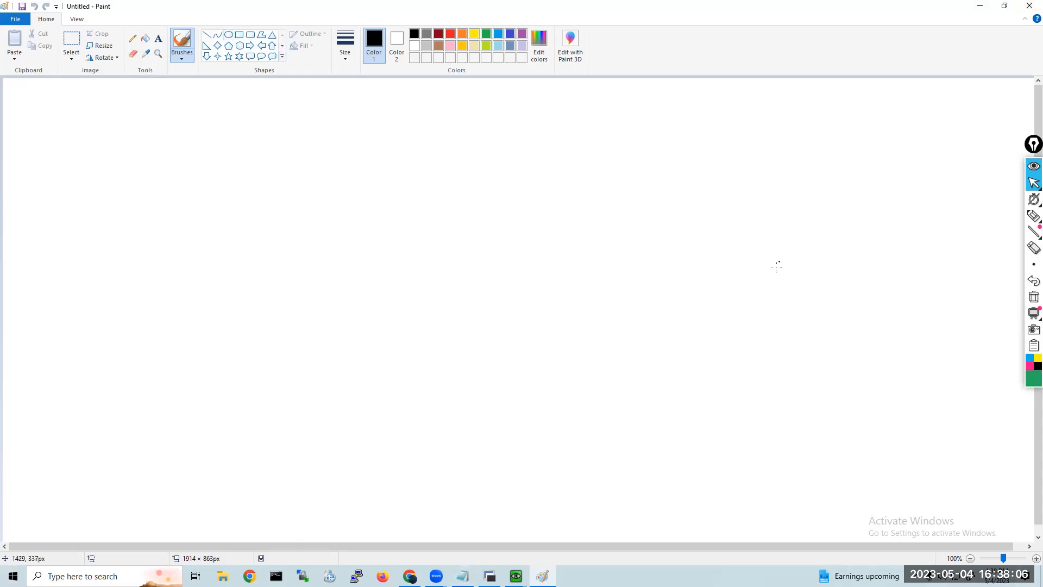
{"action": "left_click", "coordinate": [231, 36]}
{"action": "mouse_move", "coordinate": [187, 197]}
{"action": "left_mouse_down"}
{"action": "mouse_move", "coordinate": [246, 274]}
{"action": "mouse_move", "coordinate": [265, 272]}
{"action": "left_mouse_up"}
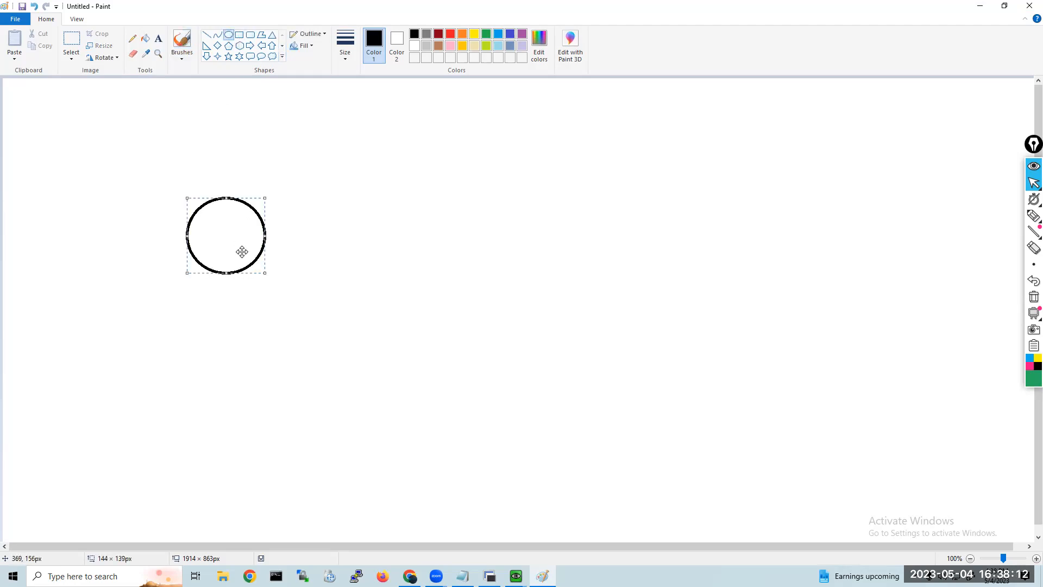
{"action": "left_click", "coordinate": [239, 35]}
{"action": "left_click_drag", "start_coordinate": [187, 294], "coordinate": [278, 324]}
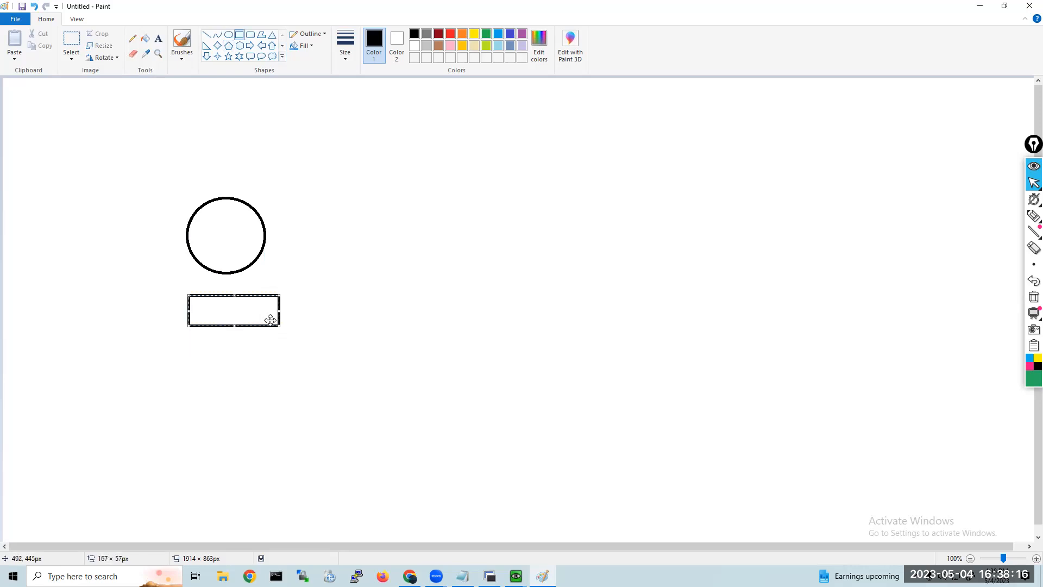
{"action": "key", "text": "Delete"}
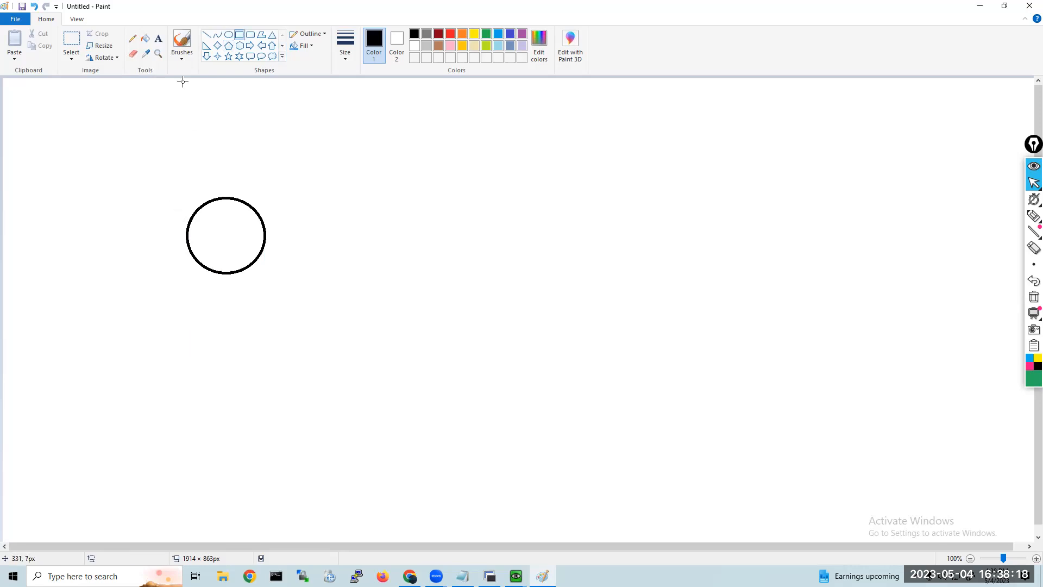
Select the circle, shrink it to a small oval and move it nearer the canvas's upper-left corner.
{"action": "left_click", "coordinate": [71, 50]}
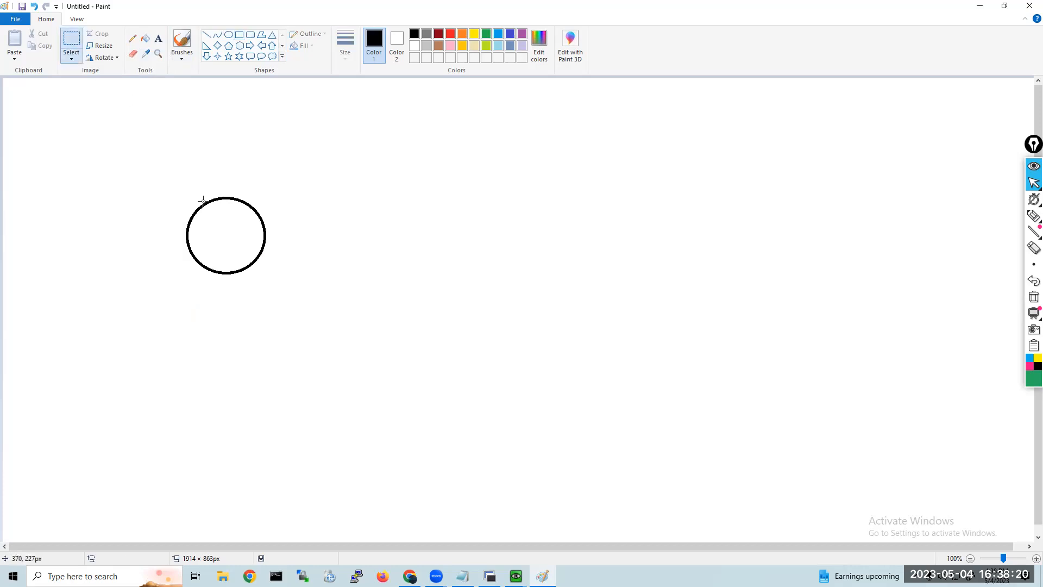
{"action": "left_click_drag", "start_coordinate": [169, 174], "coordinate": [262, 235]}
{"action": "left_click_drag", "start_coordinate": [212, 209], "coordinate": [174, 141]}
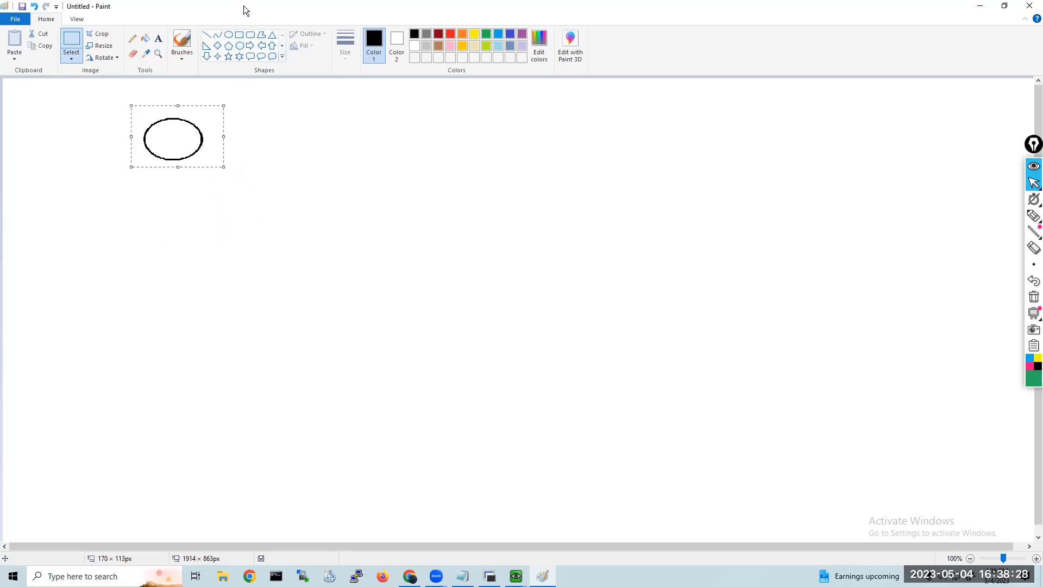
Draw a wide rectangle about 206 × 64 px below the oval, and collapse the floating annotation toolbar.
{"action": "left_click", "coordinate": [239, 34]}
{"action": "left_click_drag", "start_coordinate": [118, 195], "coordinate": [229, 229]}
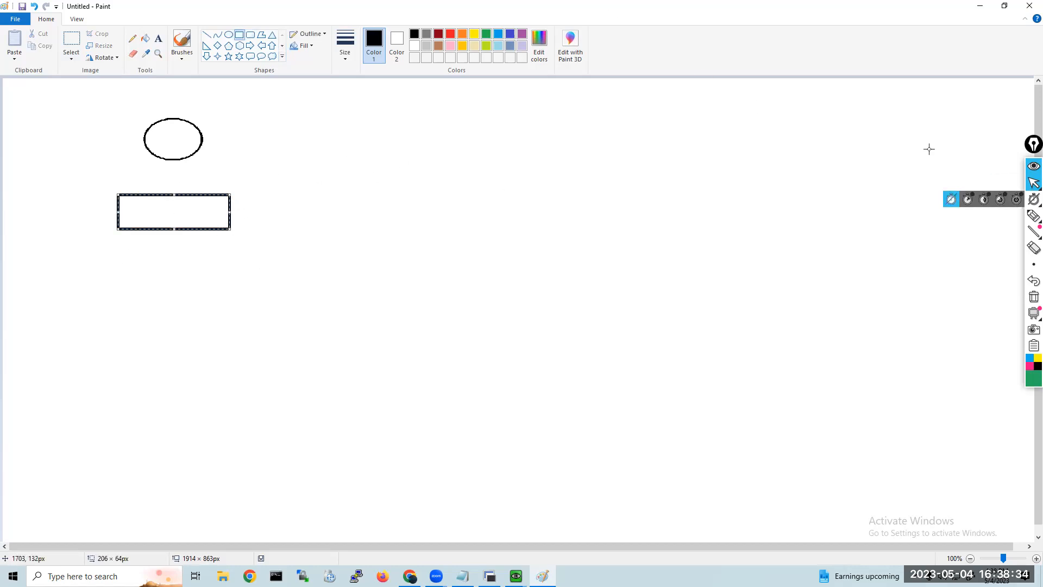
{"action": "left_click", "coordinate": [1033, 169]}
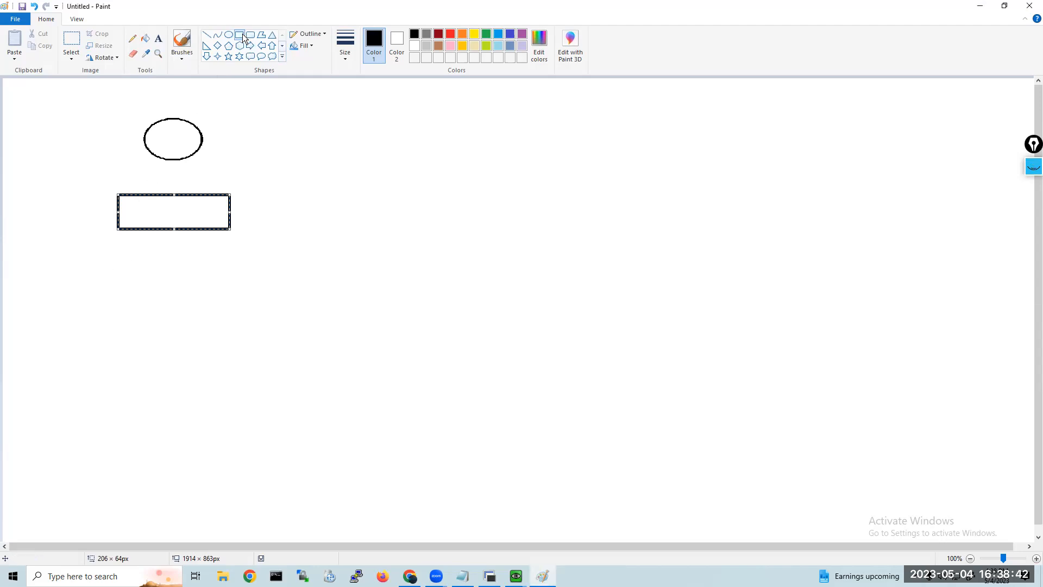
Draw a tall server rectangle about 101 × 157 px and, beside it, a client monitor about 108 × 74 px with a triangular stand.
{"action": "left_click_drag", "start_coordinate": [58, 296], "coordinate": [113, 382]}
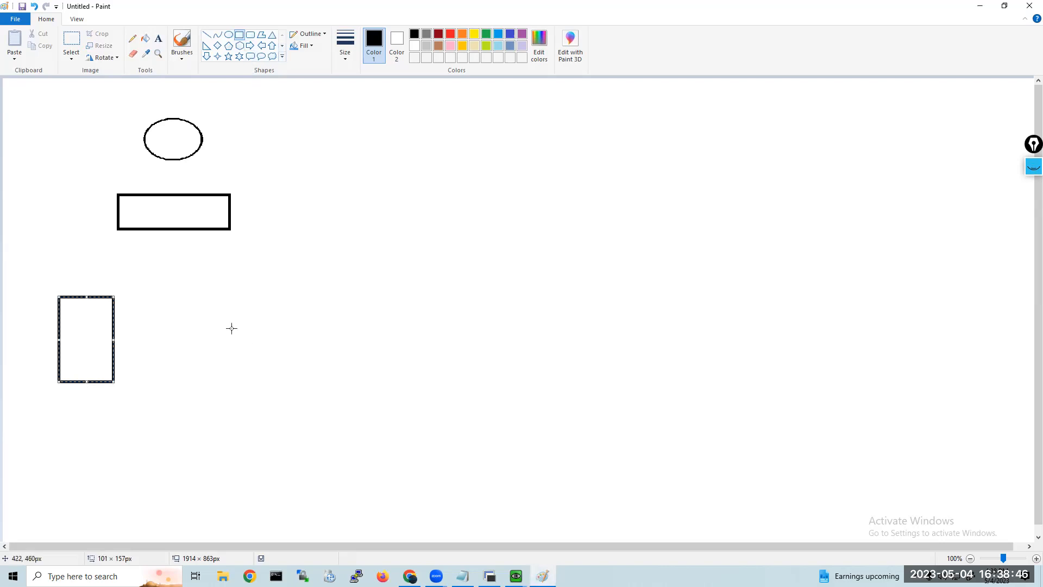
{"action": "left_click_drag", "start_coordinate": [207, 296], "coordinate": [267, 337]}
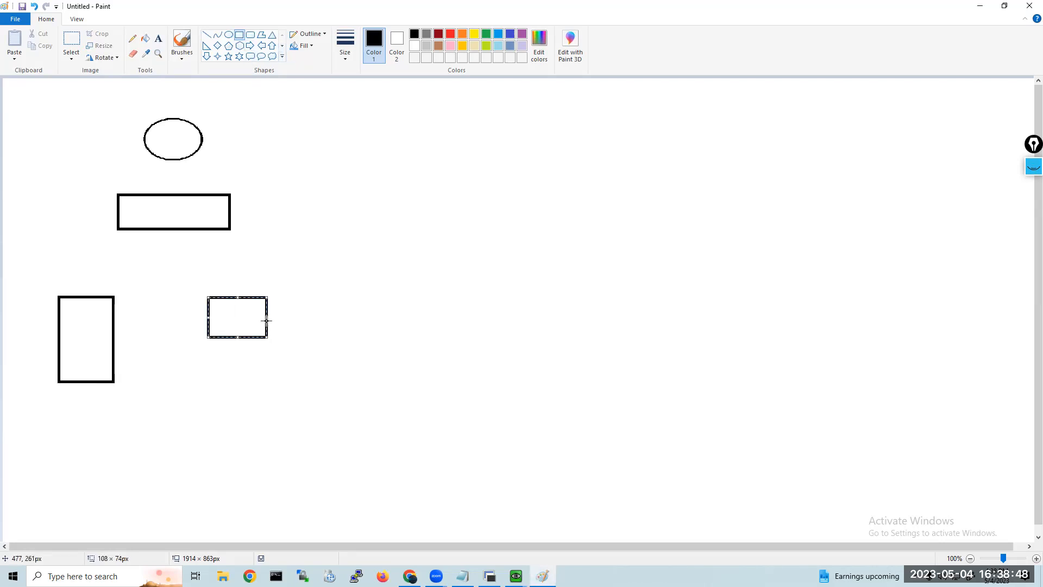
{"action": "left_click", "coordinate": [272, 35]}
{"action": "left_click_drag", "start_coordinate": [222, 337], "coordinate": [257, 357]}
Connect the wide rectangle to the oval above, the server rectangle and the client monitor with straight lines.
{"action": "left_click", "coordinate": [207, 35]}
{"action": "left_click_drag", "start_coordinate": [174, 160], "coordinate": [173, 194]}
{"action": "left_click_drag", "start_coordinate": [140, 229], "coordinate": [89, 300]}
{"action": "left_click", "coordinate": [193, 228]}
{"action": "left_click_drag", "start_coordinate": [192, 229], "coordinate": [233, 294]}
Label the oval with the text 192.168.5.1.
{"action": "left_click", "coordinate": [158, 38]}
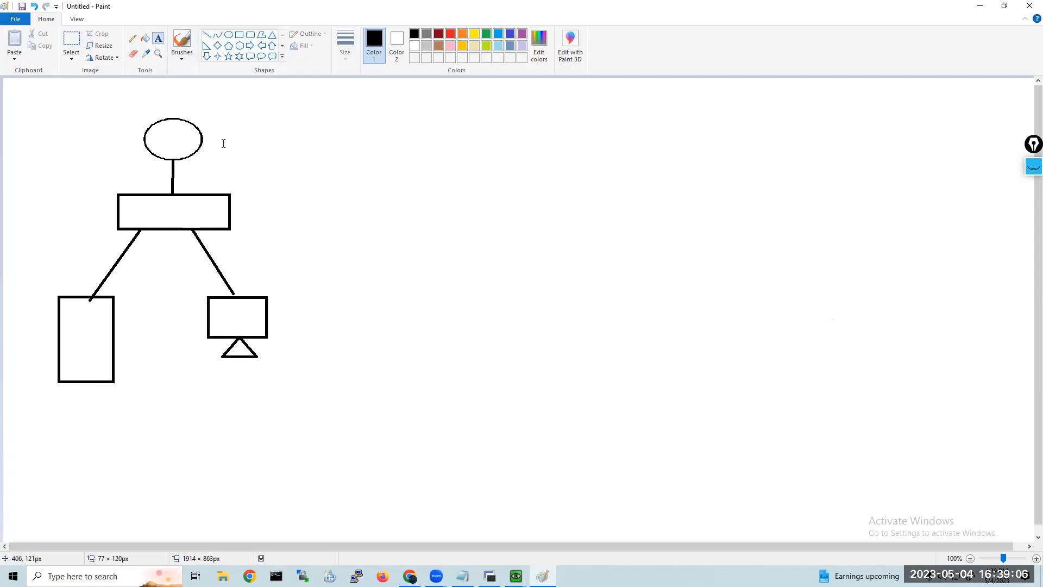
{"action": "left_click", "coordinate": [202, 154]}
{"action": "type", "text": "192.168"}
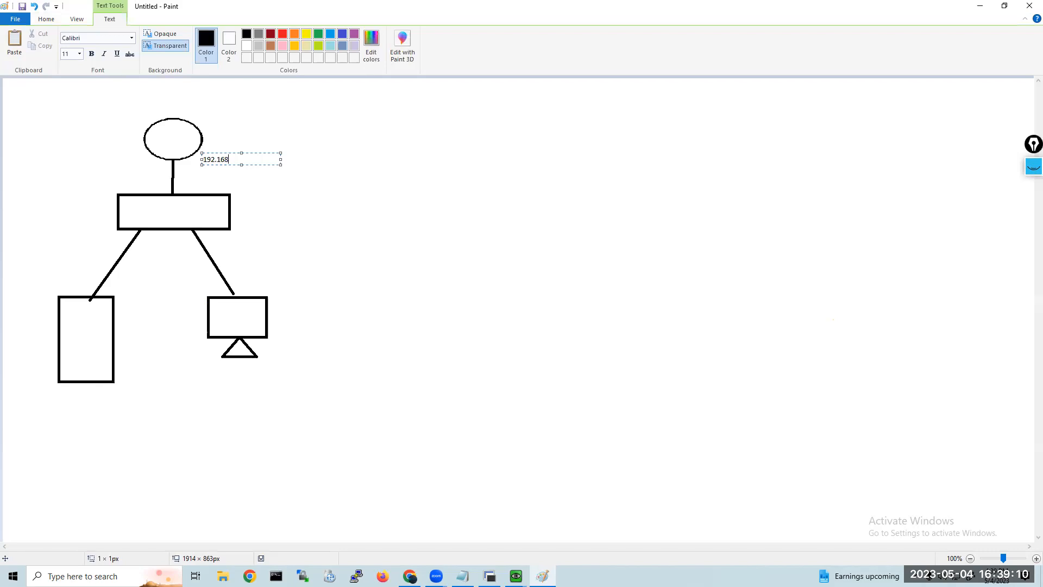
{"action": "type", "text": ".5.1"}
Add a text label below the server rectangle with the lines Domain Controller and Installed ADDS.
{"action": "left_click", "coordinate": [53, 399]}
{"action": "left_click", "coordinate": [81, 399]}
{"action": "type", "text": "Domain Contrp"}
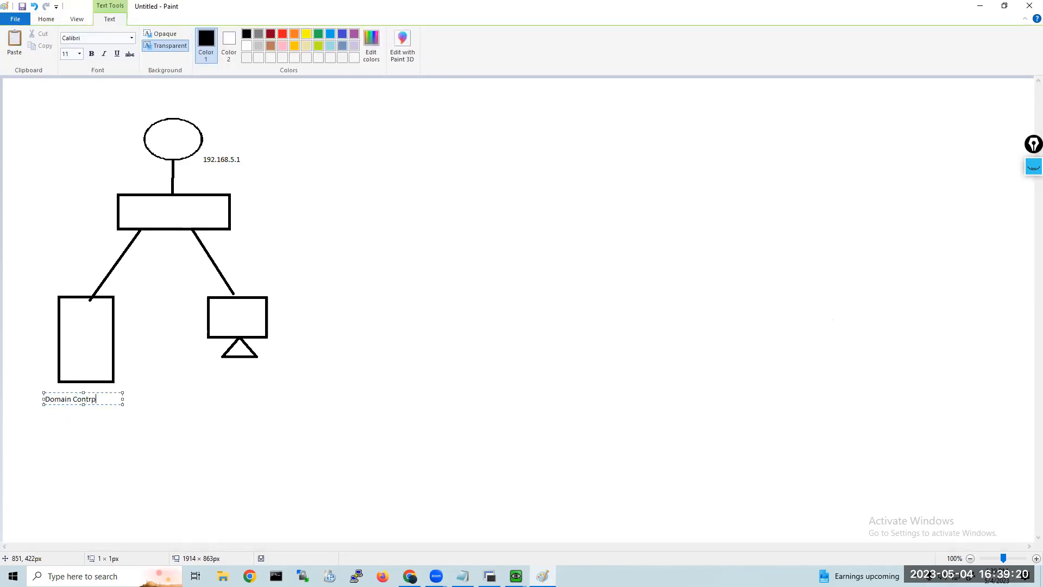
{"action": "key", "text": "BackSpace"}
{"action": "type", "text": "oller"}
{"action": "key", "text": "Return"}
{"action": "type", "text": "Installed ADDS"}
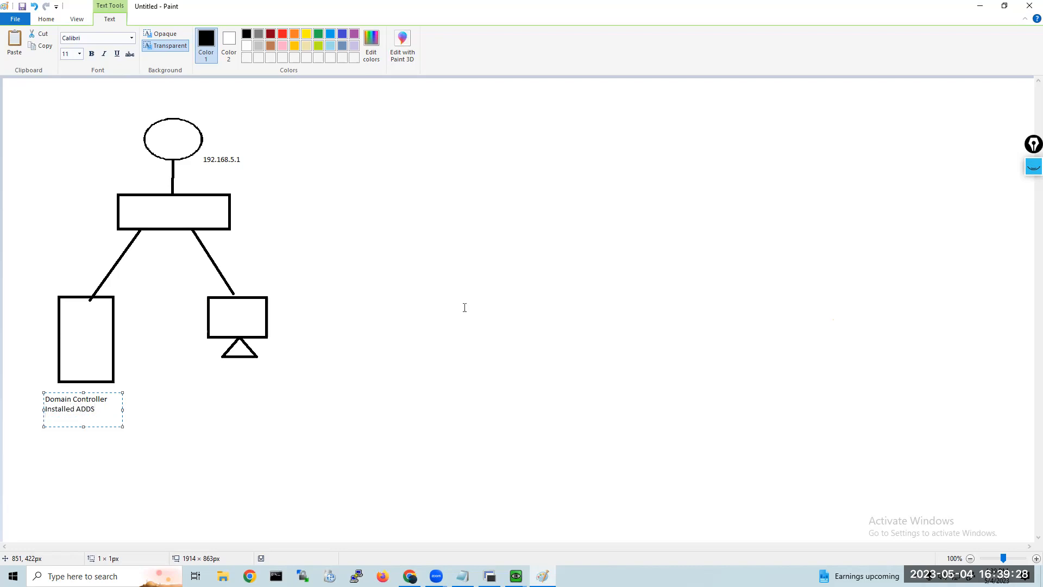
Add the lines DC1, 192.168.5.2, 192.168.5.1 and 192.168.5.2 to the server's label.
{"action": "type", "text": "DC1"}
{"action": "key", "text": "Return"}
{"action": "type", "text": "192.168.5.2"}
{"action": "key", "text": "Return"}
{"action": "type", "text": "192.168.5.1"}
{"action": "key", "text": "Return"}
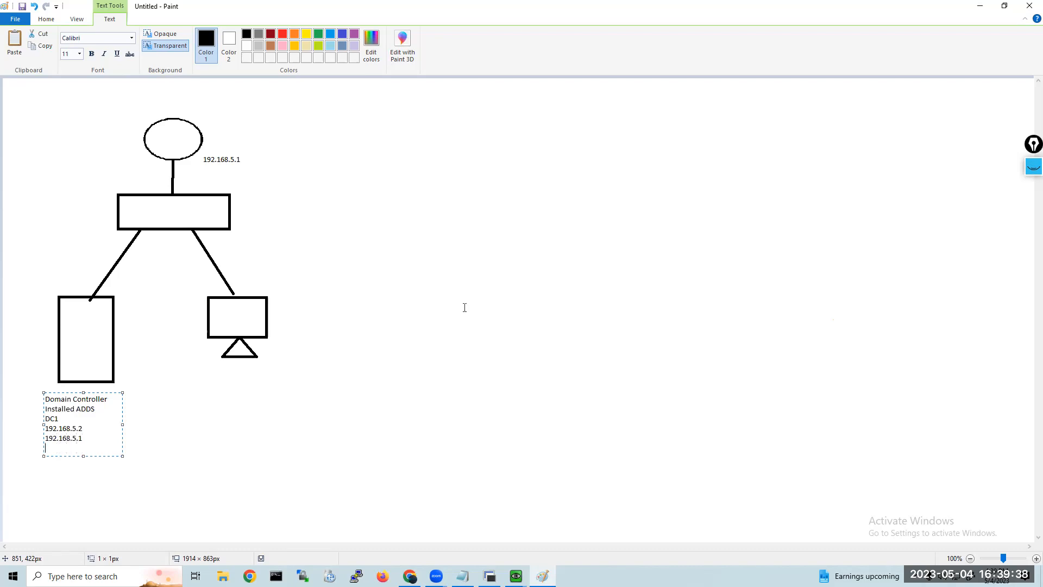
{"action": "type", "text": "192.168.5.2"}
{"action": "key", "text": "Return"}
{"action": "key", "text": "Return"}
Add the line Configured DHCP Server after a blank line in the server's label, and widen the text box so it fits on one line.
{"action": "type", "text": "Configutred DHCP Server"}
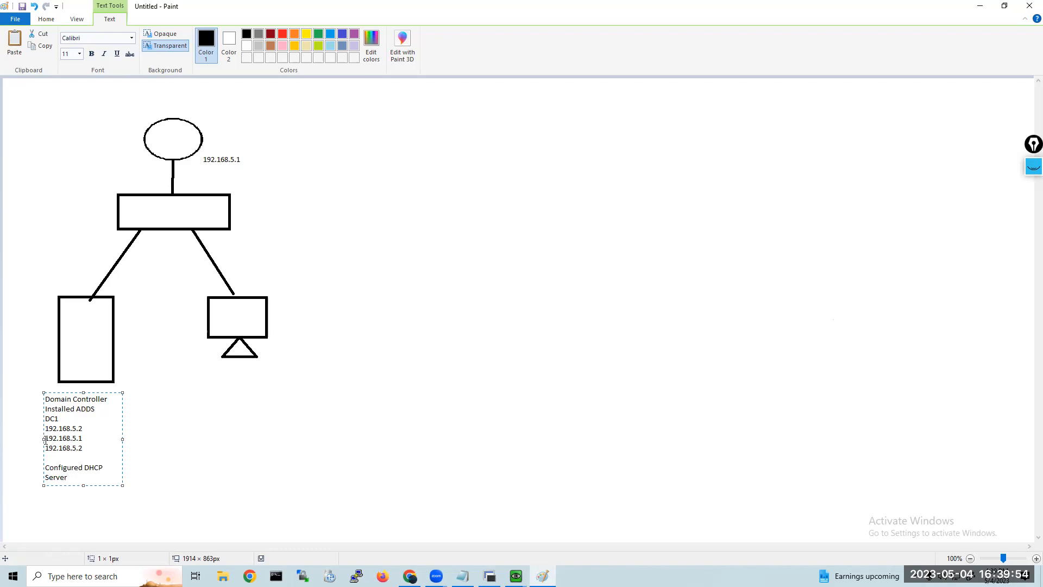
{"action": "left_click_drag", "start_coordinate": [42, 437], "coordinate": [12, 438]}
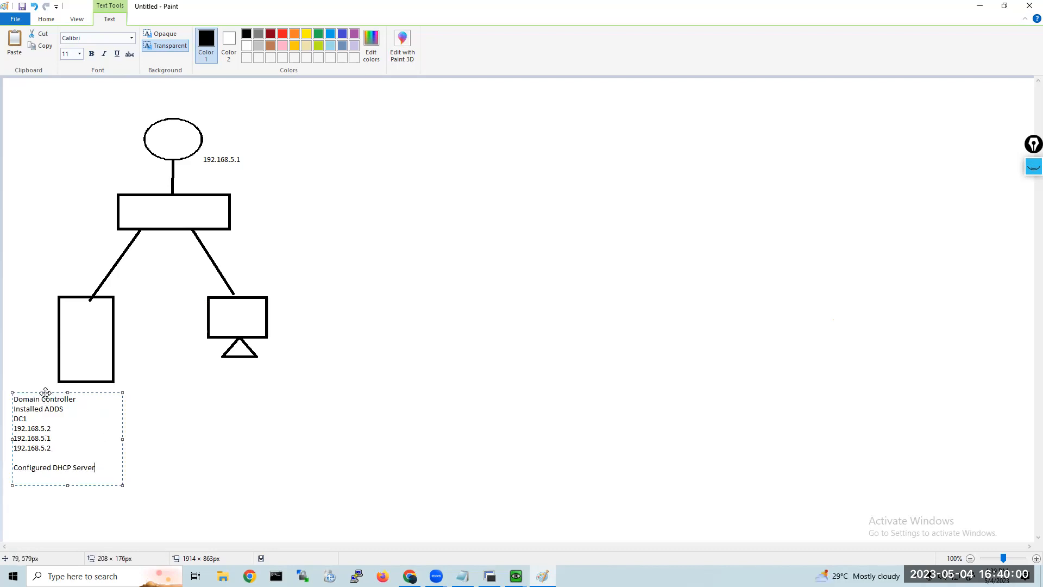
{"action": "left_click_drag", "start_coordinate": [44, 391], "coordinate": [67, 386]}
{"action": "left_click", "coordinate": [69, 326]}
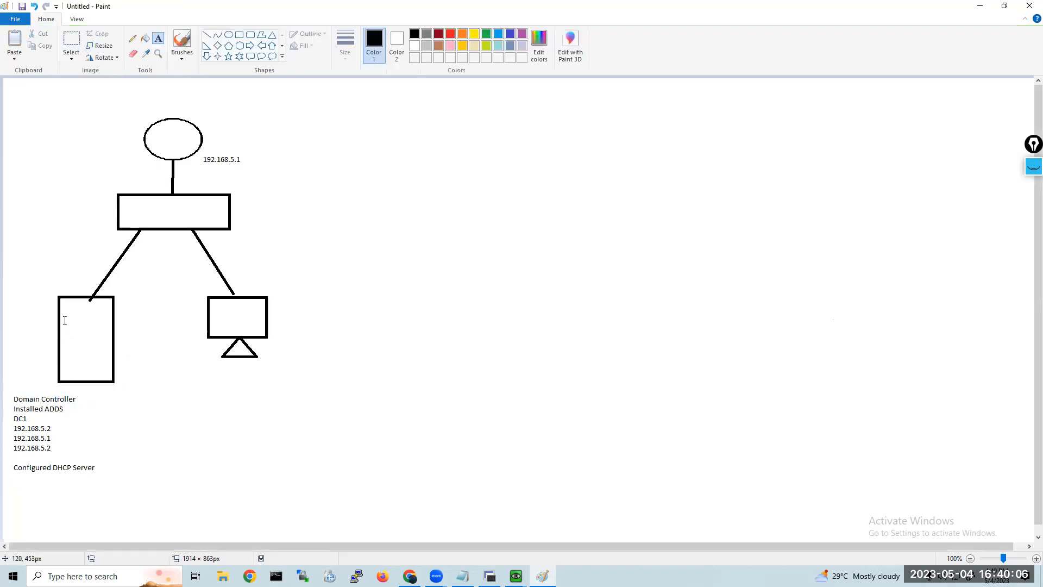
Write 2019 and Std edition on two lines inside the server rectangle.
{"action": "left_click", "coordinate": [64, 313]}
{"action": "type", "text": "2019"}
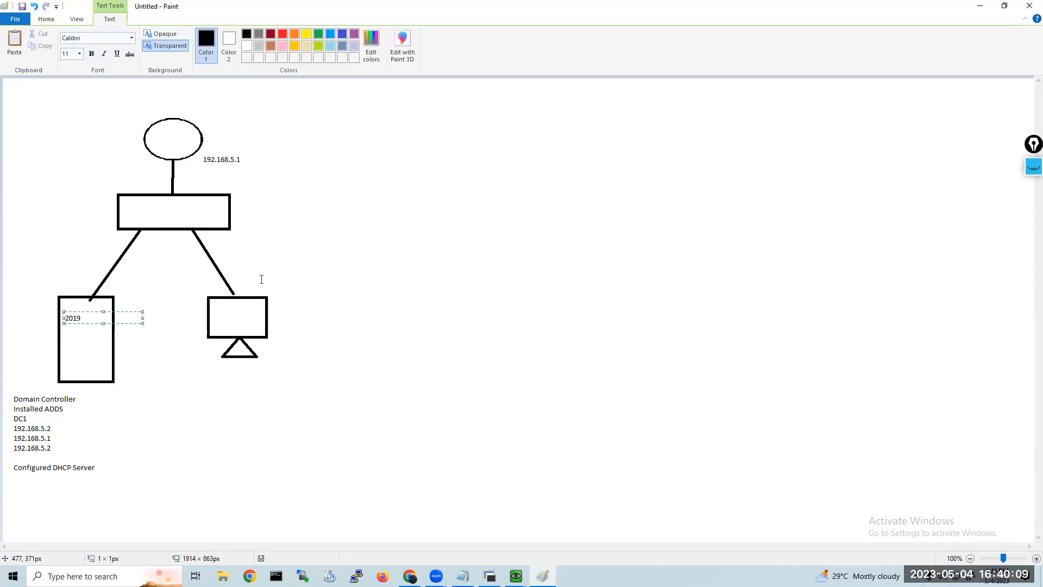
{"action": "key", "text": "Return"}
{"action": "type", "text": "Std edition"}
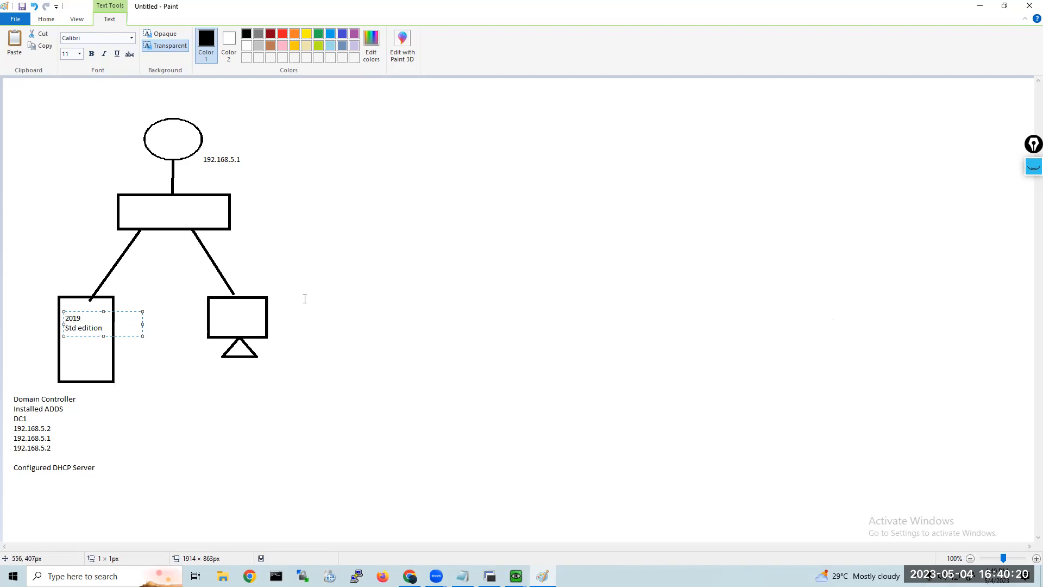
Insert the line MS windows above 2019 in the server rectangle, followed by a blank line.
{"action": "type", "text": "MS windows"}
{"action": "key", "text": "Return"}
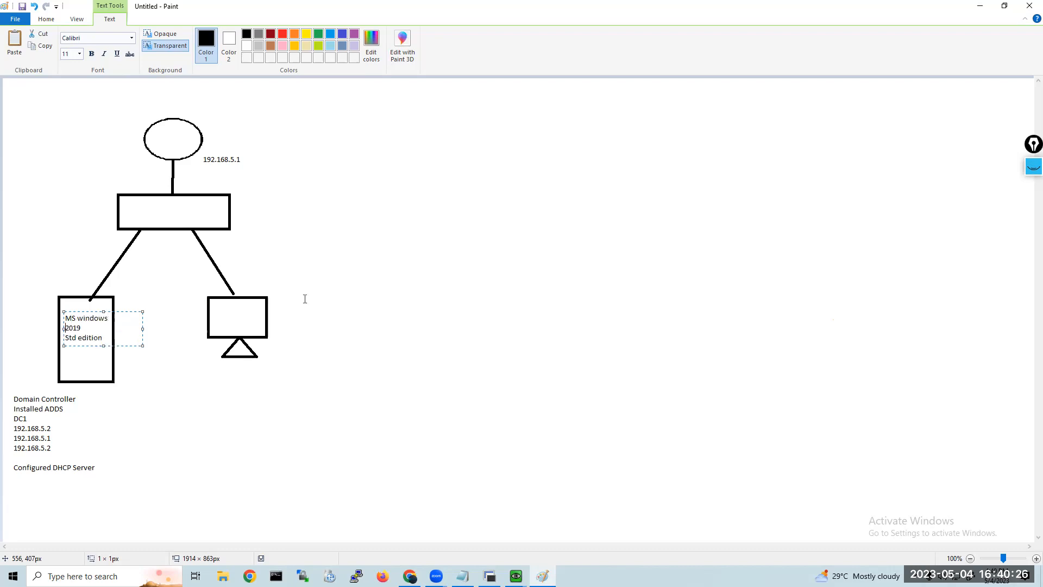
{"action": "key", "text": "Return"}
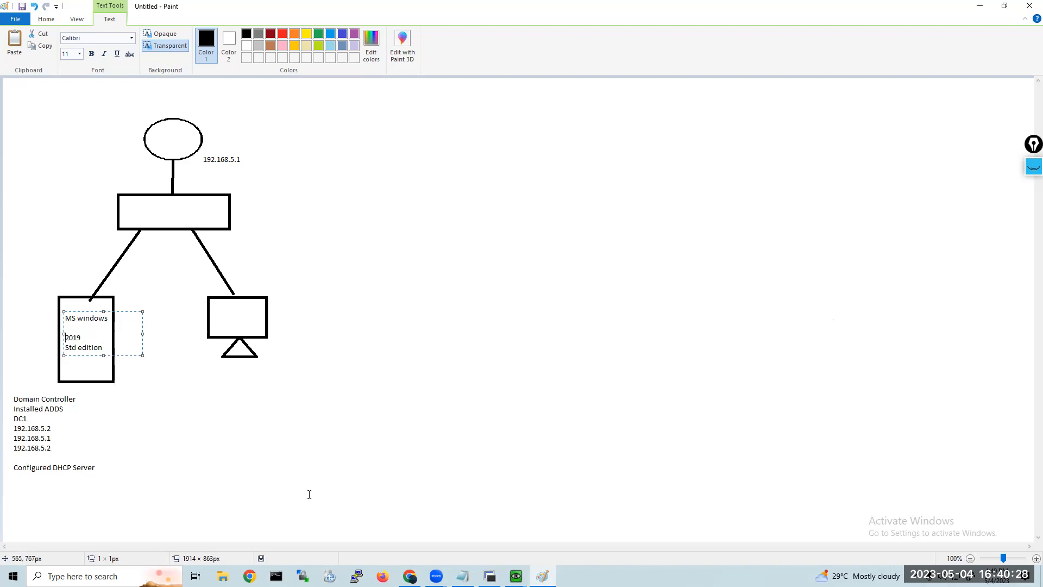
Write Win 10 and Client1 on two lines inside the client monitor.
{"action": "left_click", "coordinate": [214, 309]}
{"action": "left_click", "coordinate": [214, 305]}
{"action": "type", "text": "Win 10"}
{"action": "key", "text": "Return"}
{"action": "type", "text": "Client1"}
Add a label below the client monitor with the lines Automatic IP address, DHCP and 192.168.5.3.
{"action": "left_click", "coordinate": [222, 373]}
{"action": "left_click", "coordinate": [210, 363]}
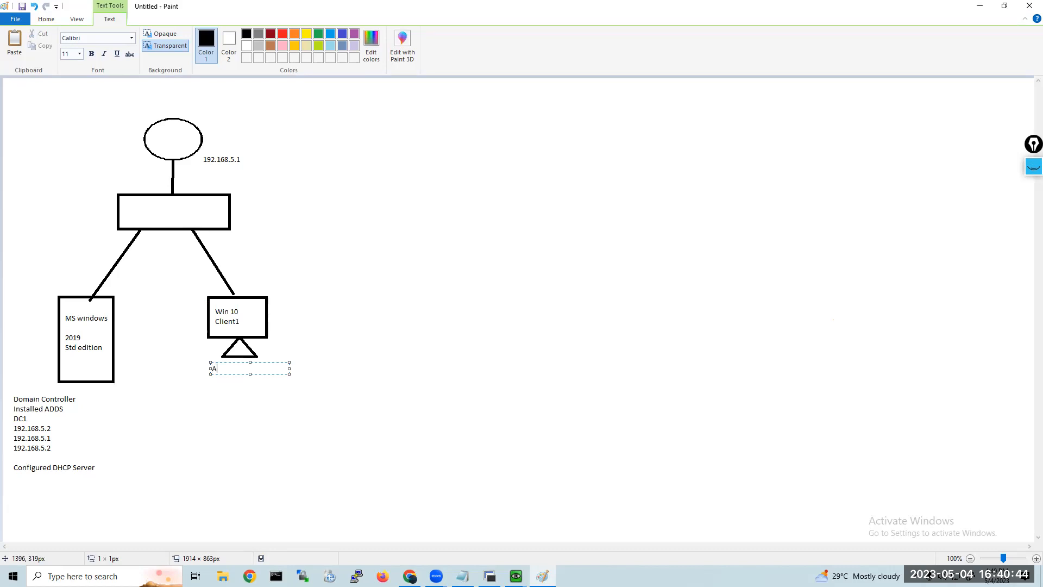
{"action": "type", "text": "utomativ"}
{"action": "key", "text": "BackSpace"}
{"action": "type", "text": "c IP address"}
{"action": "key", "text": "Return"}
{"action": "type", "text": "DHCP"}
{"action": "key", "text": "Return"}
{"action": "type", "text": "19"}
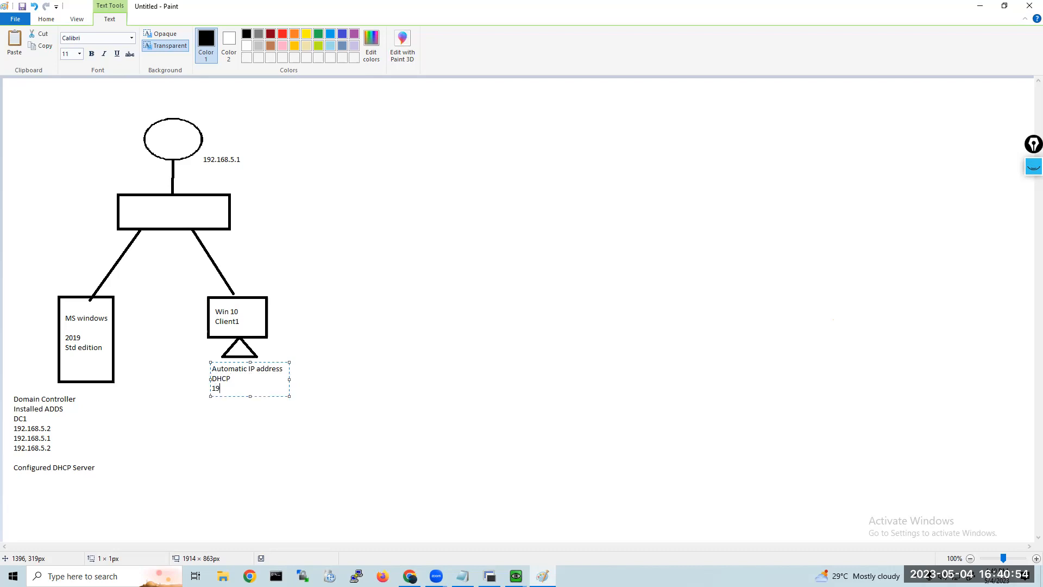
{"action": "type", "text": "2.168.5.3"}
{"action": "left_click", "coordinate": [406, 218]}
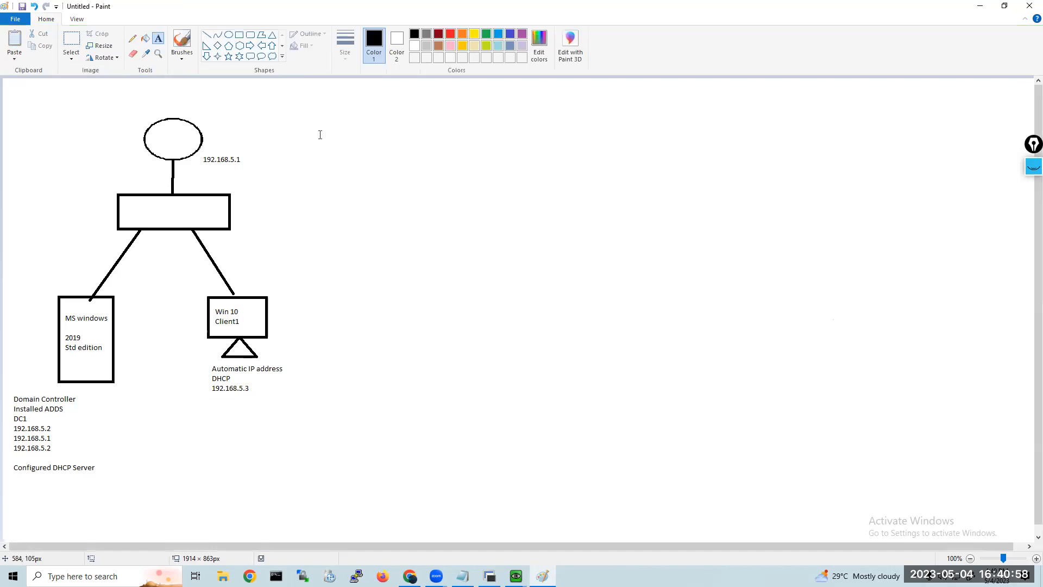
Draw a second client monitor beside the first, using a rectangle about 89 × 61 px and a triangle stand about 42 × 26 px.
{"action": "left_click", "coordinate": [239, 34]}
{"action": "left_click_drag", "start_coordinate": [327, 278], "coordinate": [375, 311]}
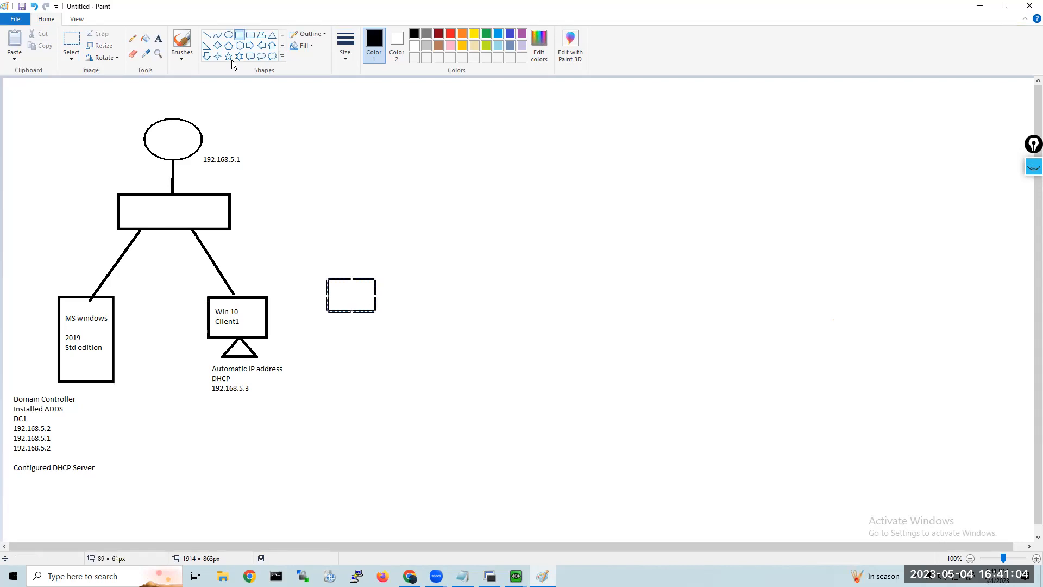
{"action": "left_click", "coordinate": [272, 36]}
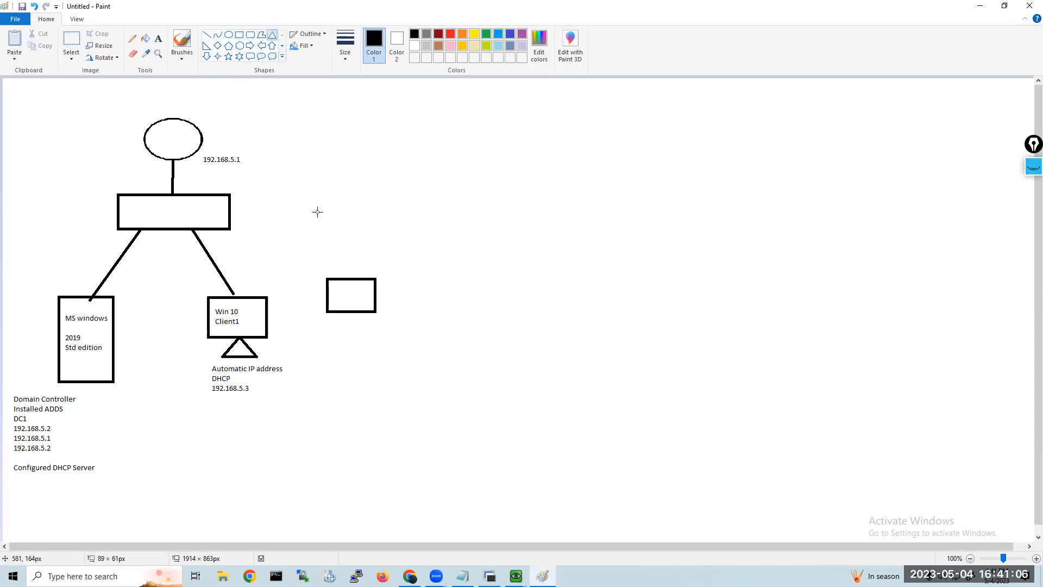
{"action": "left_click_drag", "start_coordinate": [336, 313], "coordinate": [360, 327]}
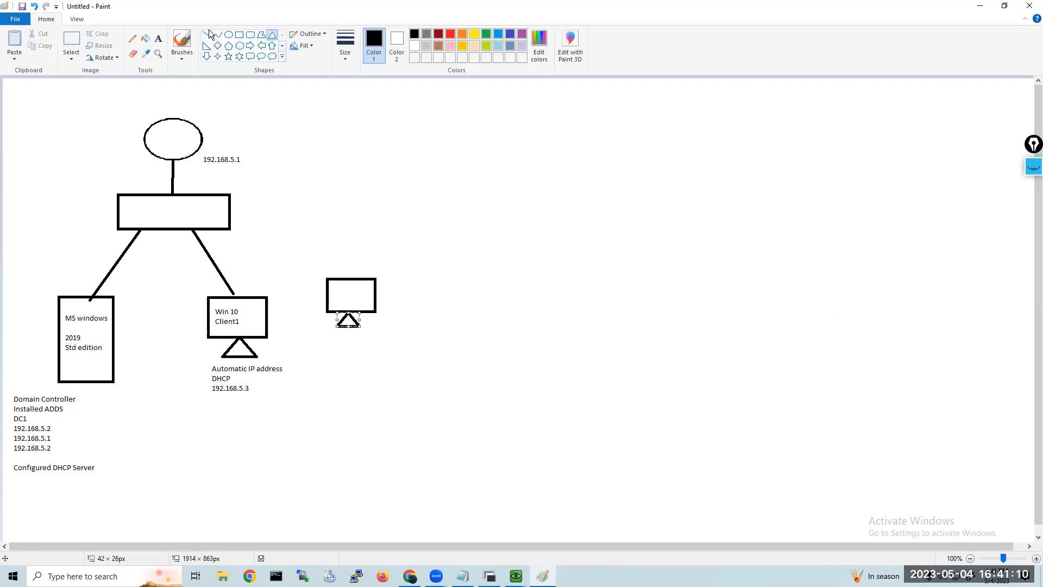
Connect the switch rectangle to the new monitor with a straight line about 249 × 88 px.
{"action": "left_click_drag", "start_coordinate": [215, 226], "coordinate": [315, 266]}
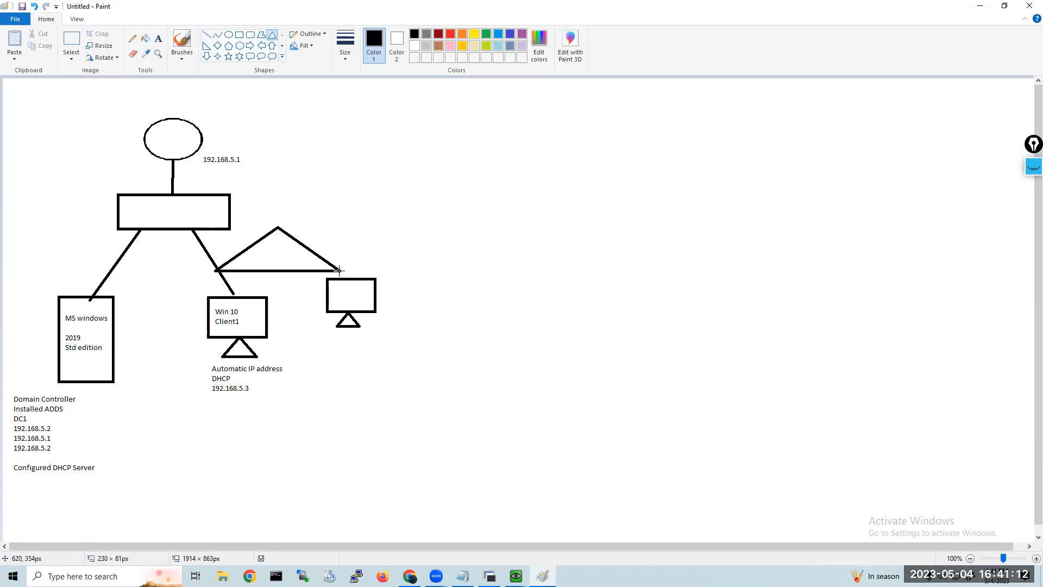
{"action": "key", "text": "ctrl+z"}
{"action": "left_click", "coordinate": [207, 34]}
{"action": "left_click_drag", "start_coordinate": [216, 228], "coordinate": [351, 276]}
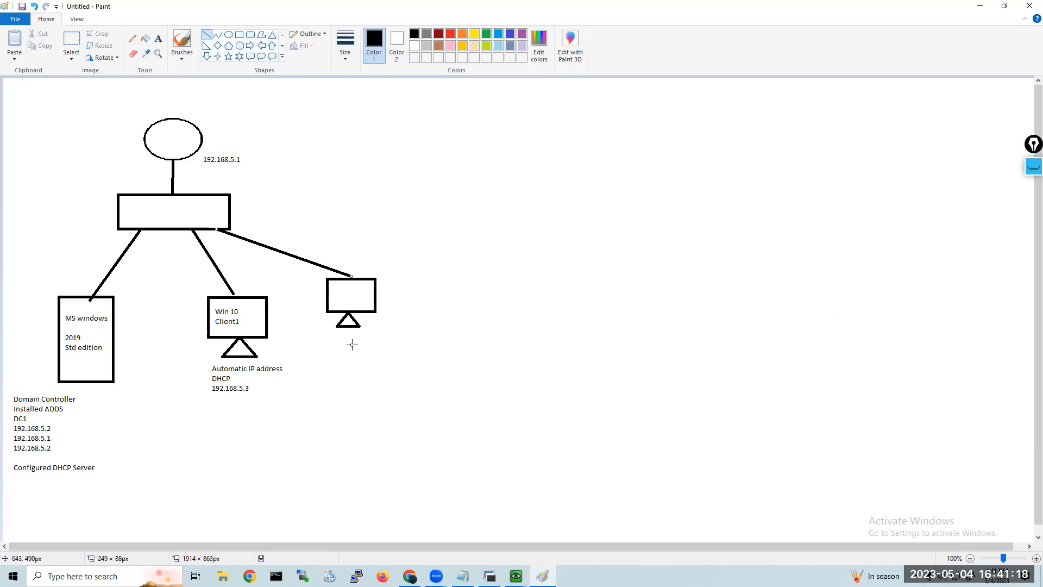
Label the new monitor with the address range 192.168.5.4- and 192.168.5.23 on two lines below its stand.
{"action": "left_click", "coordinate": [158, 39]}
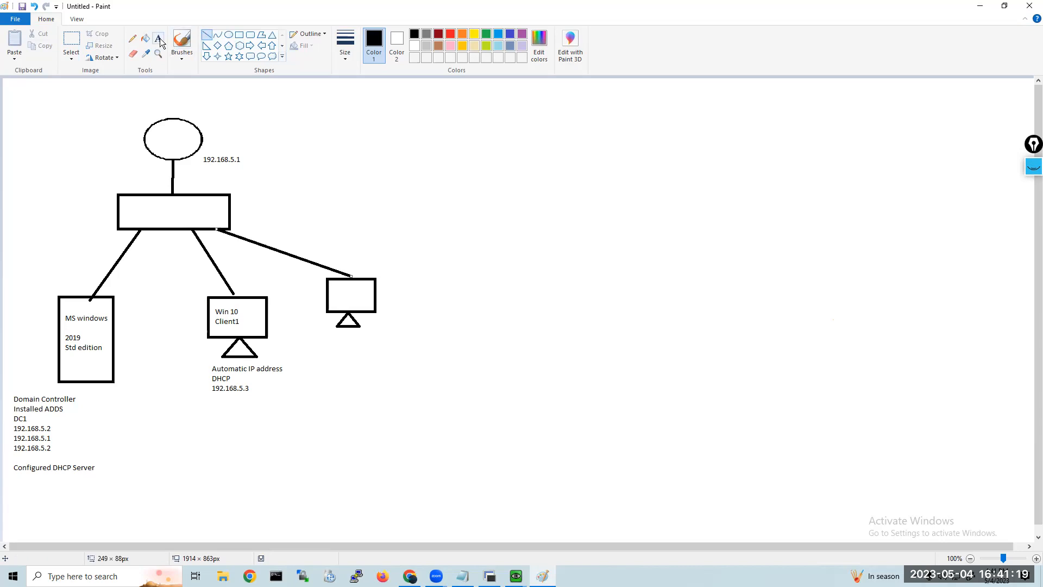
{"action": "left_click", "coordinate": [328, 334]}
{"action": "type", "text": "192"}
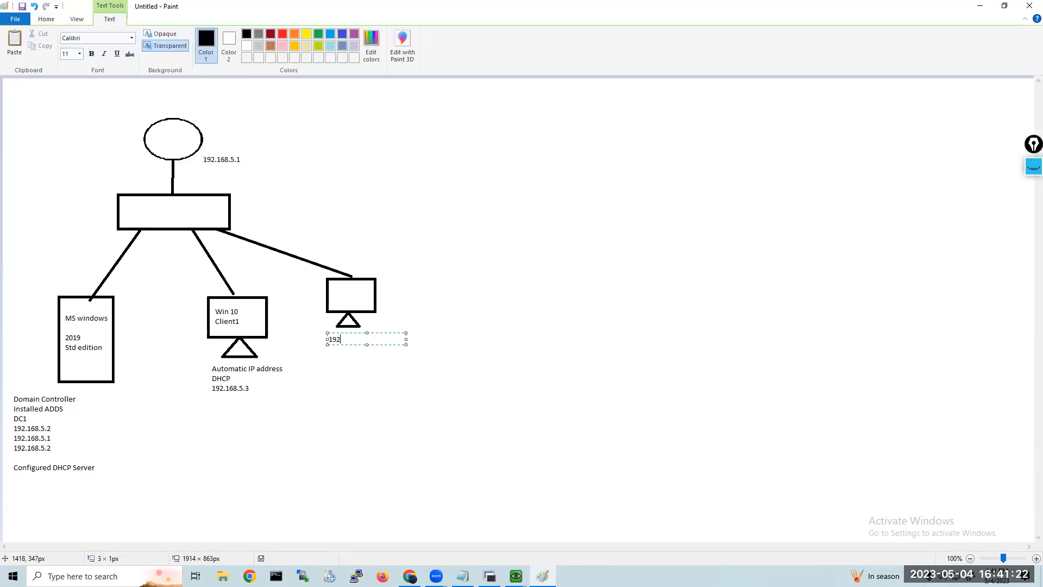
{"action": "type", "text": ".168.5.4-192.168.5.23"}
{"action": "left_click", "coordinate": [374, 339]}
{"action": "key", "text": "Return"}
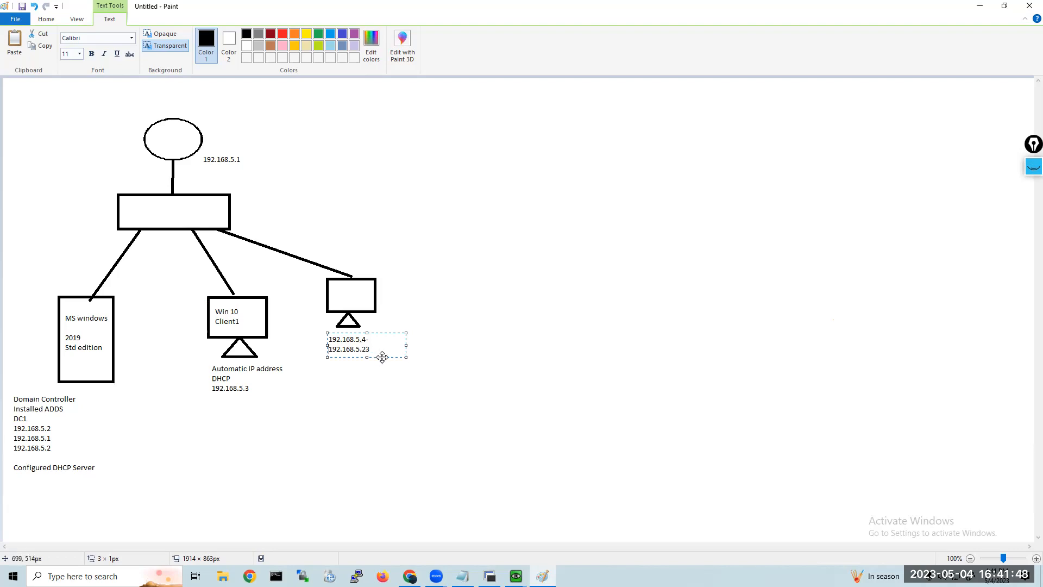
{"action": "left_click_drag", "start_coordinate": [373, 352], "coordinate": [320, 337]}
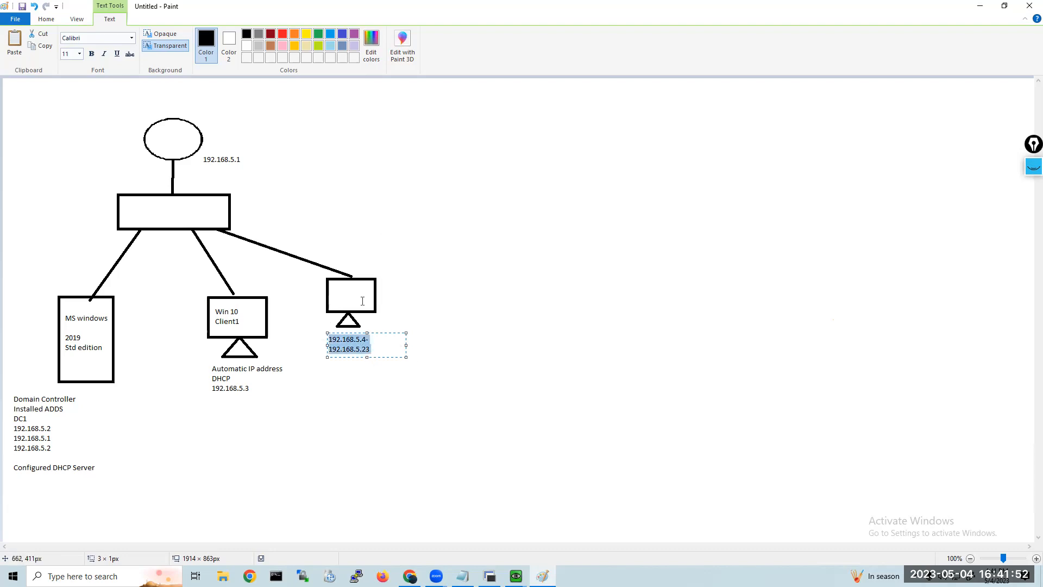
{"action": "left_click", "coordinate": [517, 295]}
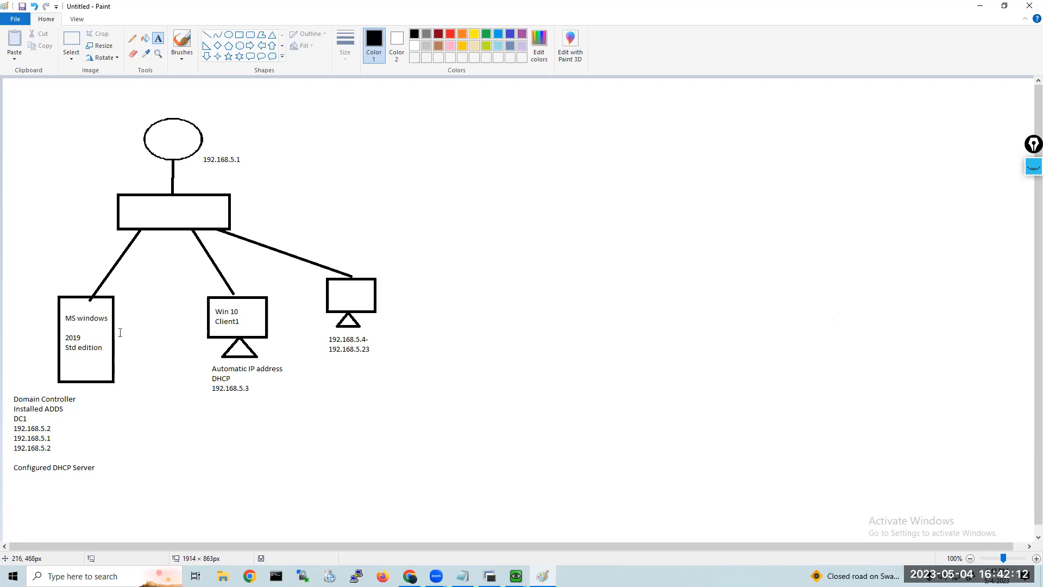
Start a note beside the domain controller label with the heading AD users followed by a blank line.
{"action": "left_click", "coordinate": [109, 404]}
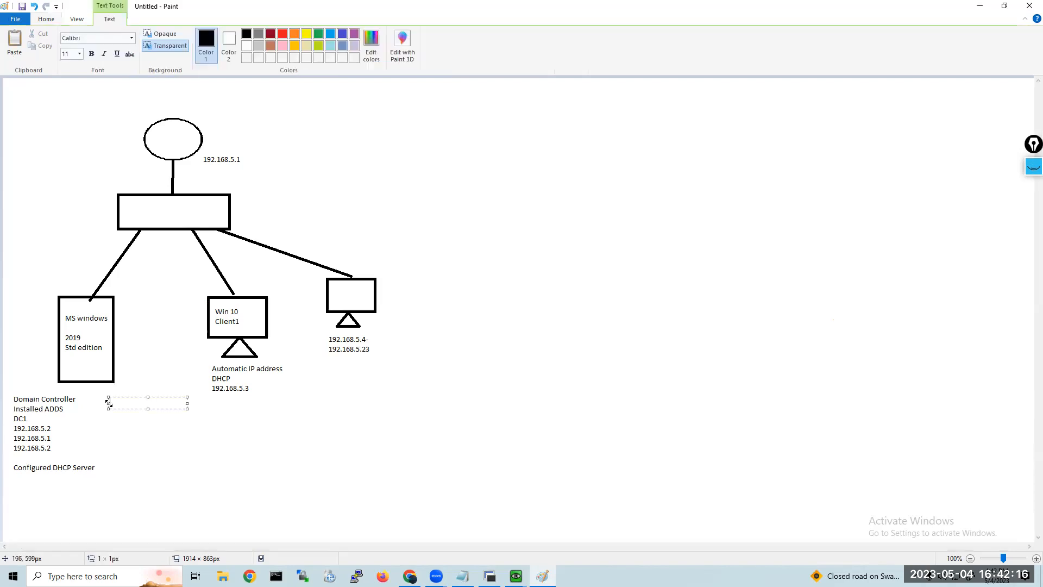
{"action": "type", "text": "us"}
{"action": "key", "text": "BackSpace"}
{"action": "key", "text": "BackSpace"}
{"action": "key", "text": "BackSpace"}
{"action": "key", "text": "BackSpace"}
{"action": "type", "text": "AD users"}
{"action": "key", "text": "Return"}
{"action": "key", "text": "Return"}
Add the user emp1 with a hyphen and the account password under the AD users heading.
{"action": "type", "text": "emp1"}
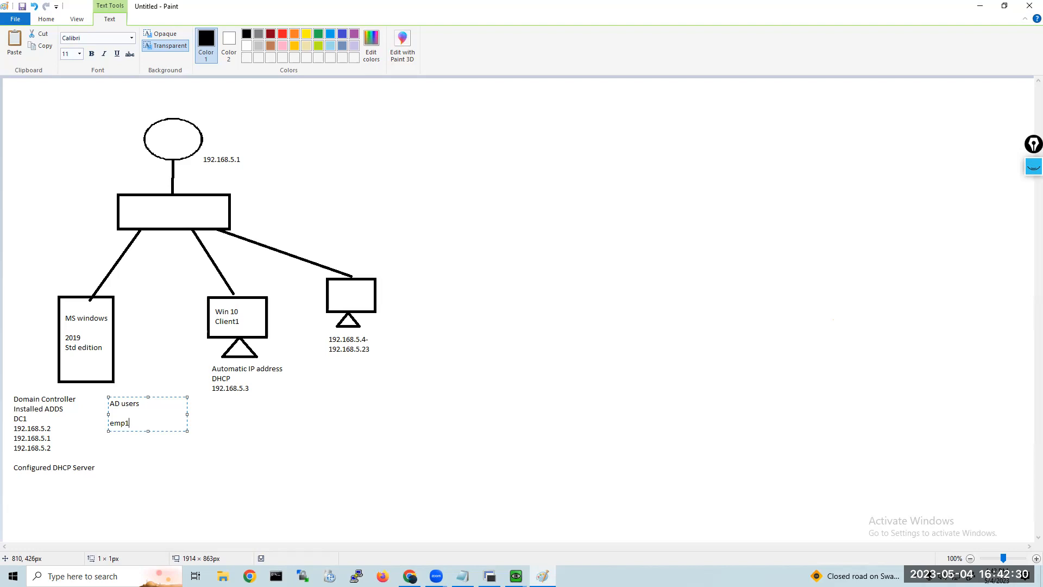
{"action": "type", "text": " -Admin@123"}
{"action": "left_click", "coordinate": [92, 389]}
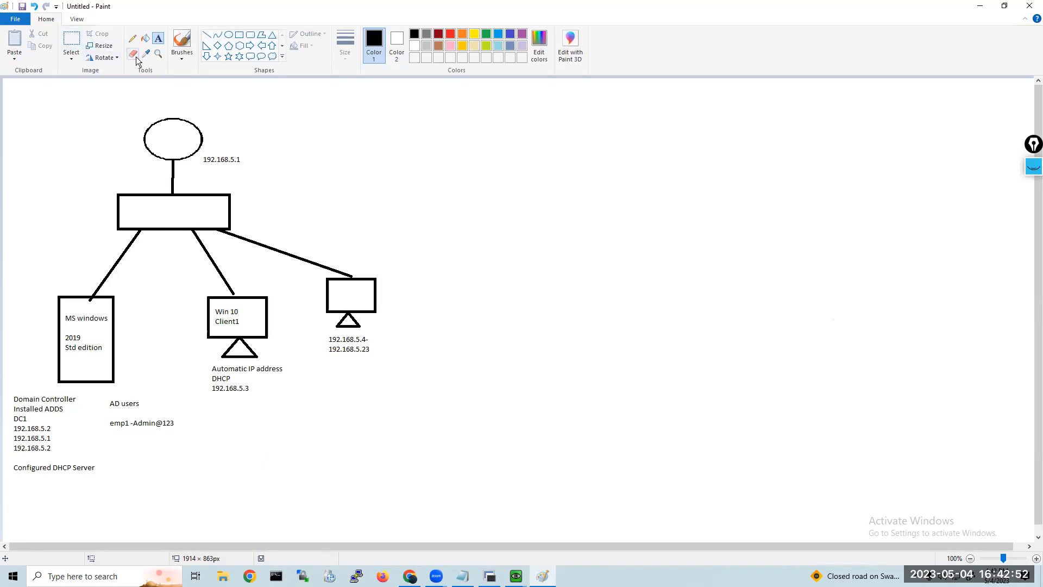
Shift the AD users note closer to the domain controller label and place a copy of it below the Client1 label.
{"action": "left_click", "coordinate": [71, 40]}
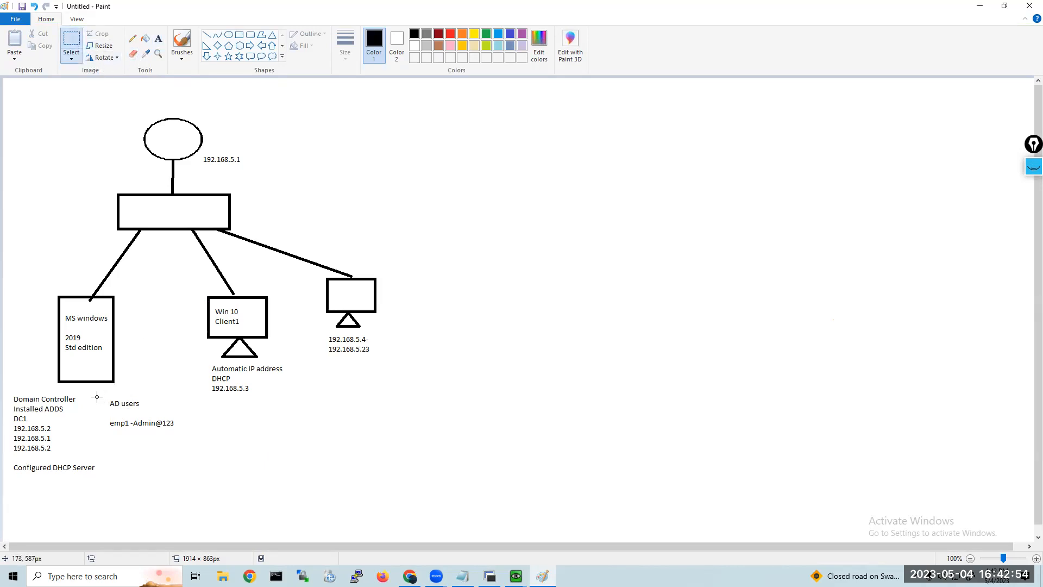
{"action": "left_click_drag", "start_coordinate": [105, 393], "coordinate": [128, 430]}
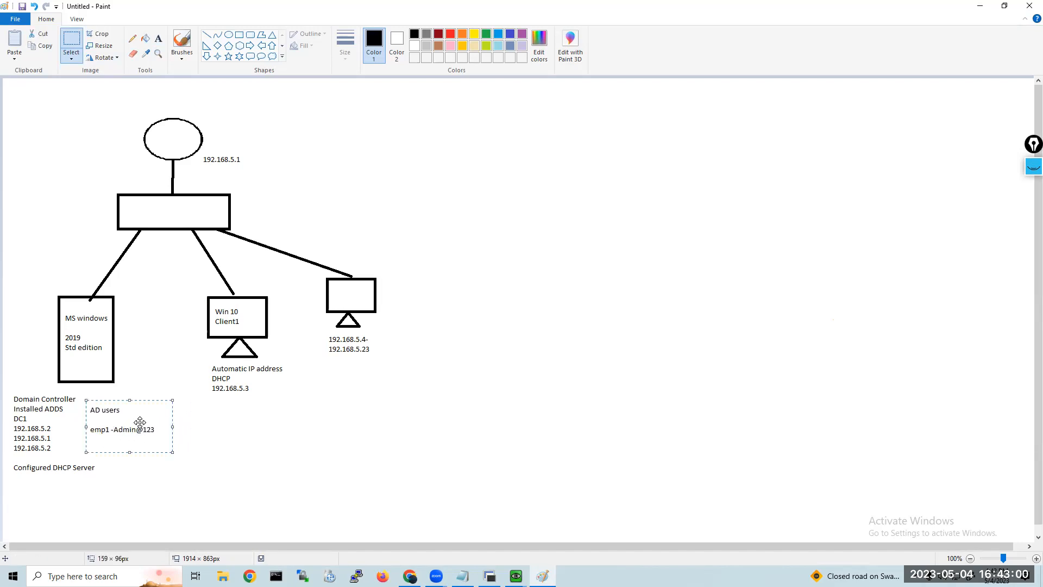
{"action": "key", "text": "ctrl+v"}
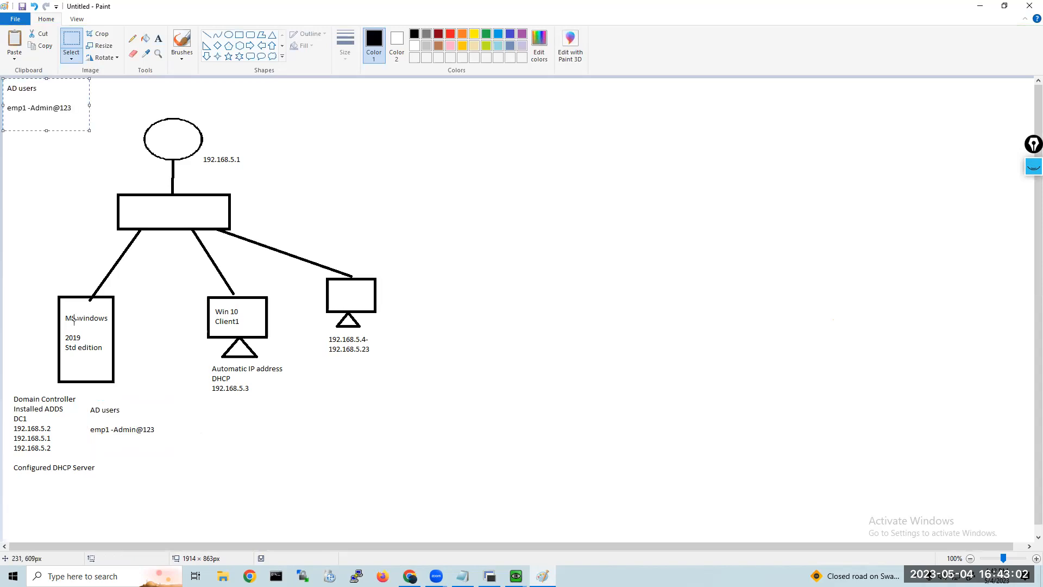
{"action": "left_click_drag", "start_coordinate": [34, 105], "coordinate": [257, 438]}
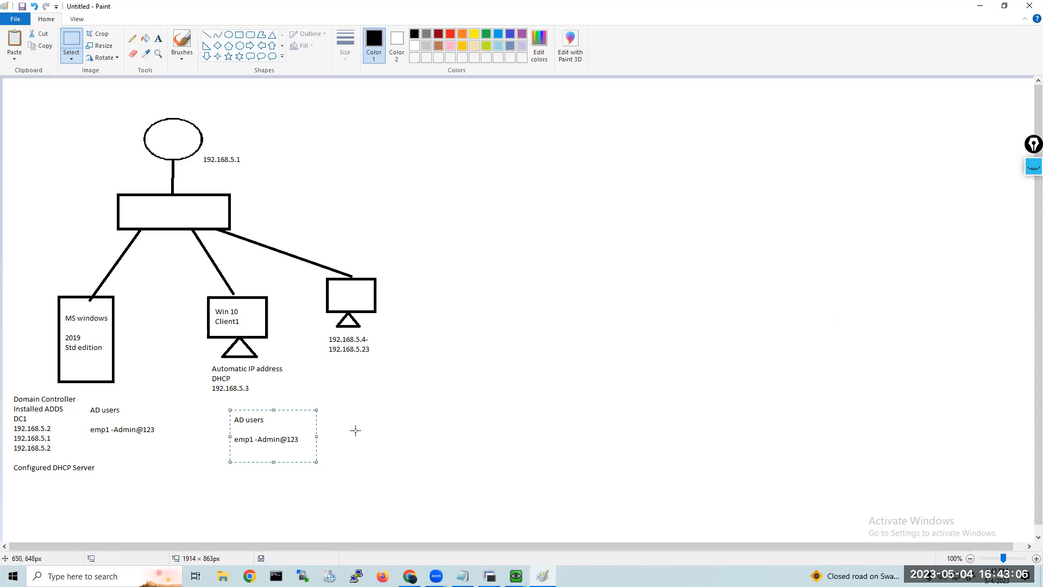
Draw a diagonal line about 375 × 190 px from the Client1 monitor and write Adding this machine to Domain encironment at its end.
{"action": "left_click", "coordinate": [208, 37]}
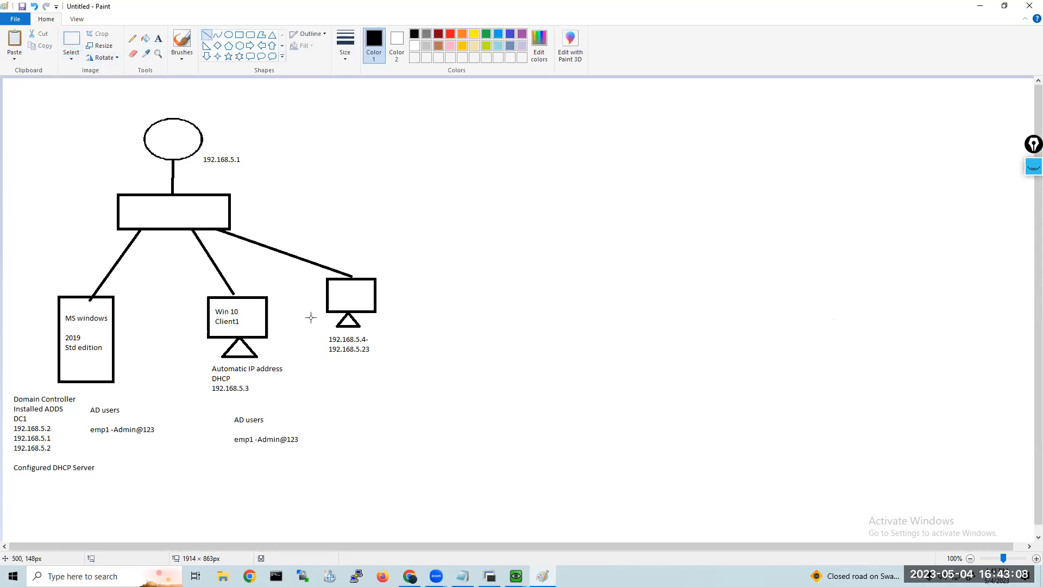
{"action": "mouse_move", "coordinate": [265, 332]}
{"action": "left_mouse_down"}
{"action": "mouse_move", "coordinate": [349, 386]}
{"action": "mouse_move", "coordinate": [450, 432]}
{"action": "mouse_move", "coordinate": [477, 431]}
{"action": "mouse_move", "coordinate": [469, 434]}
{"action": "left_mouse_up"}
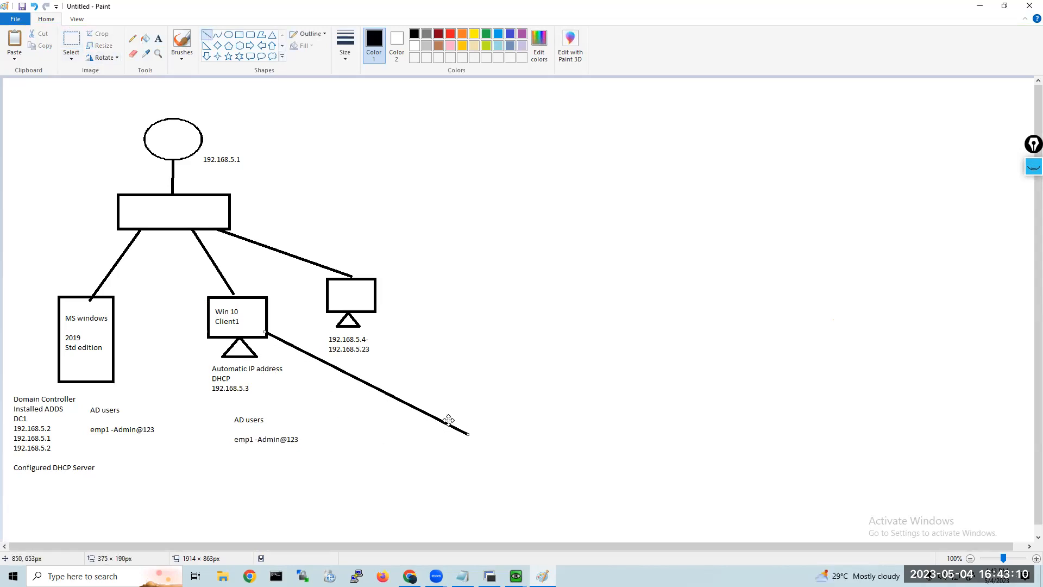
{"action": "left_click", "coordinate": [158, 38]}
{"action": "left_click", "coordinate": [470, 424]}
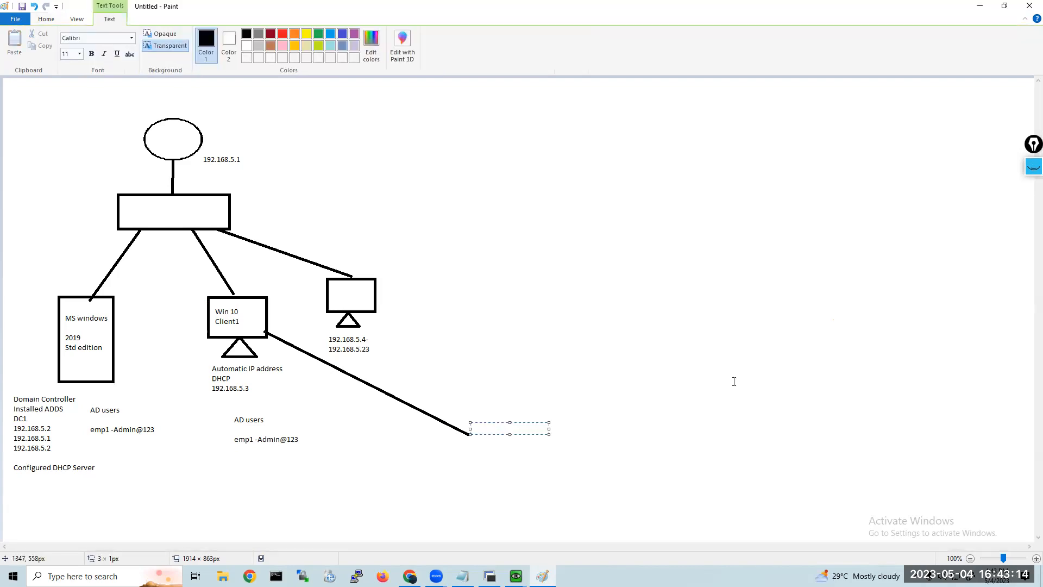
{"action": "type", "text": "Adding this machine to Domain"}
{"action": "key", "text": "Return"}
{"action": "type", "text": "encironment"}
{"action": "key", "text": "Return"}
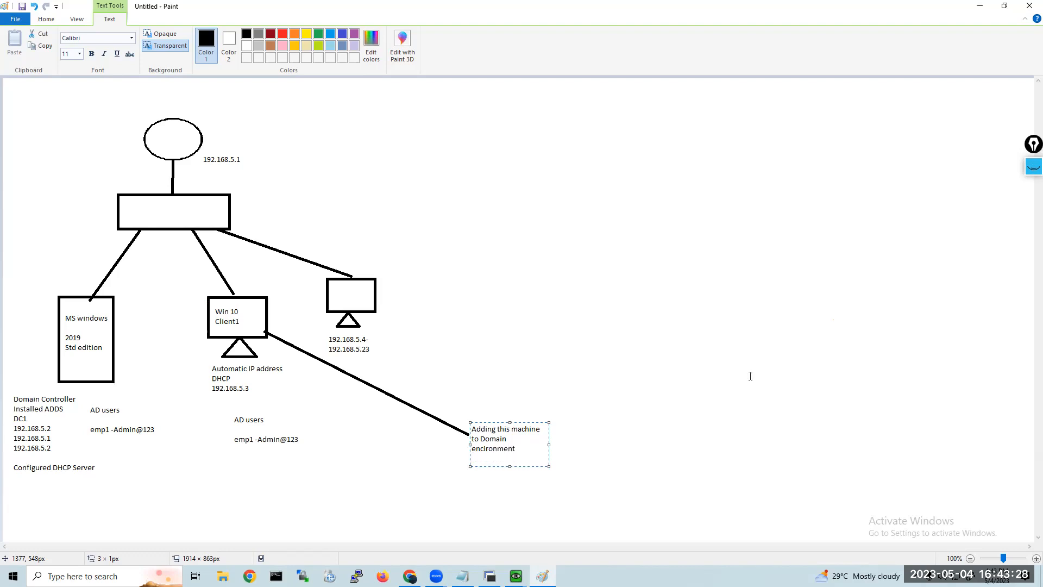
Correct the misspelled word encironment to environment in the domain note.
{"action": "key", "text": "Up"}
{"action": "type", "text": "000"}
{"action": "key", "text": "BackSpace"}
{"action": "key", "text": "BackSpace"}
{"action": "key", "text": "BackSpace"}
{"action": "key", "text": "Right"}
{"action": "key", "text": "BackSpace"}
{"action": "type", "text": "v"}
{"action": "type", "text": "Ms"}
Add the line Member Server below the domain note, separated by a blank line.
{"action": "type", "text": "ember"}
{"action": "type", "text": " Server"}
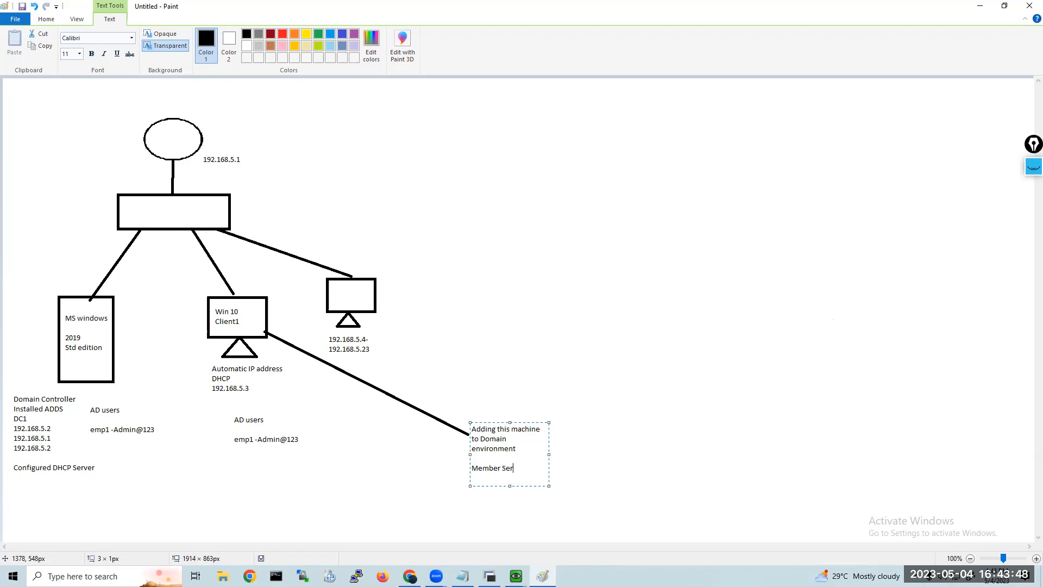
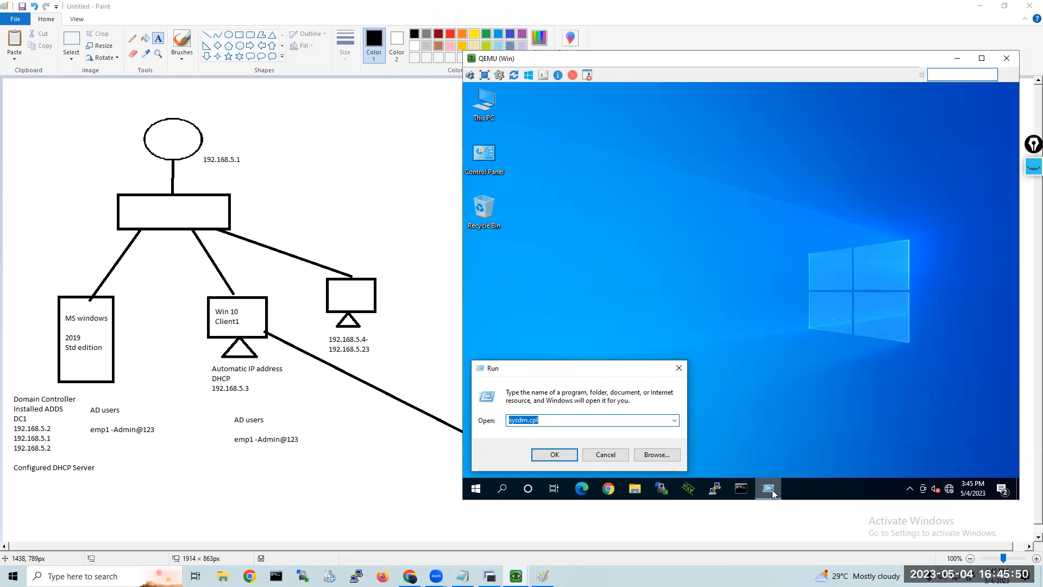
Open the client's computer name and domain settings with sysdm.cpl and inspect its NetBIOS computer name.
{"action": "key", "text": "Return"}
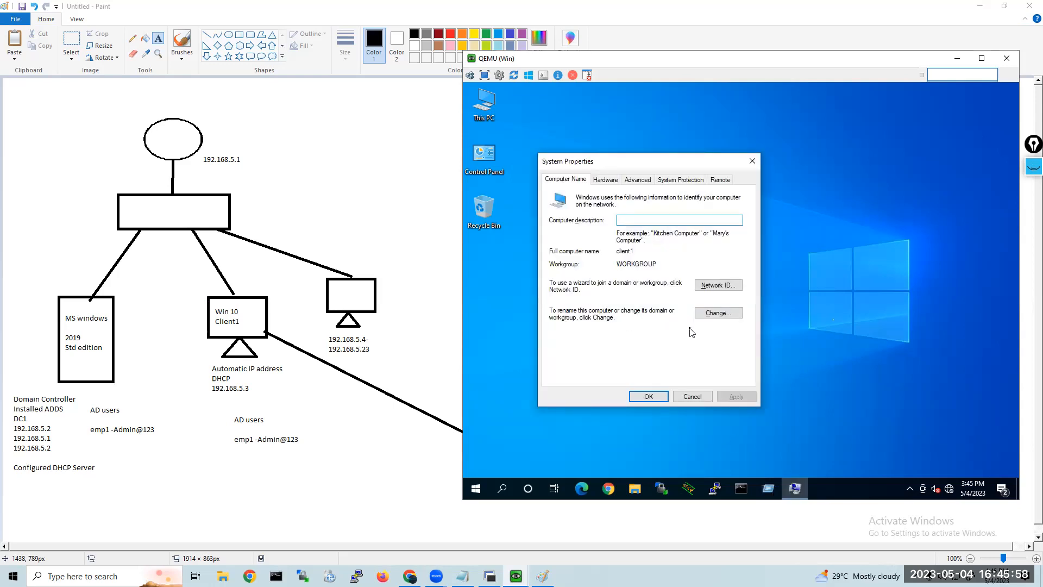
{"action": "left_click", "coordinate": [717, 313]}
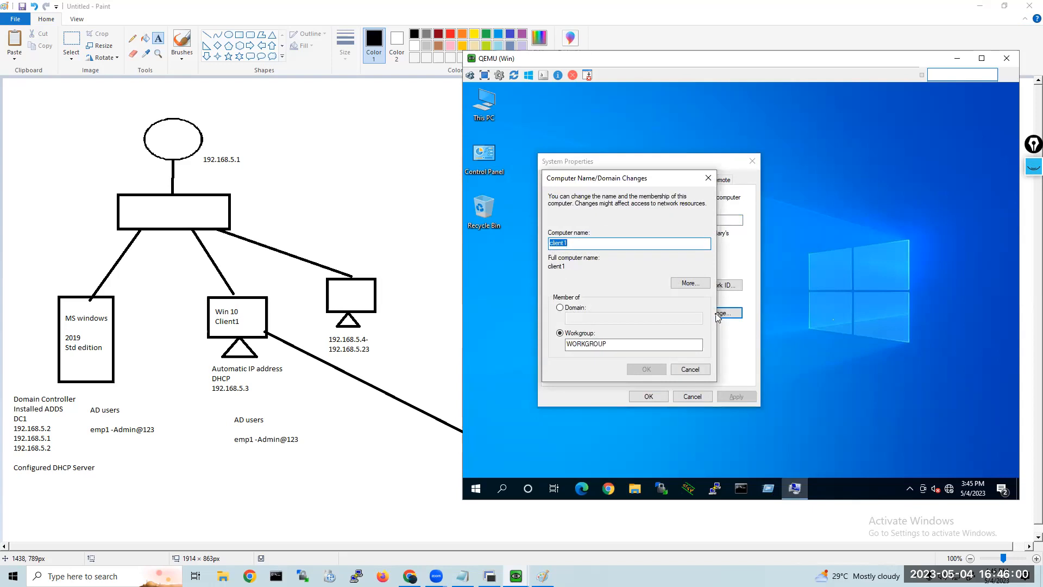
{"action": "left_click", "coordinate": [689, 283]}
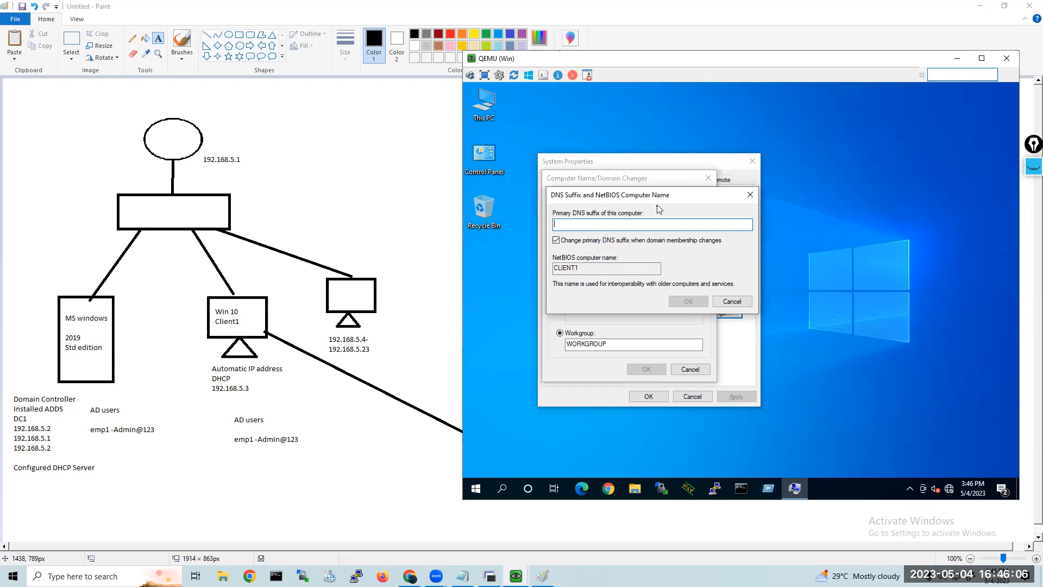
{"action": "double_click", "coordinate": [577, 268]}
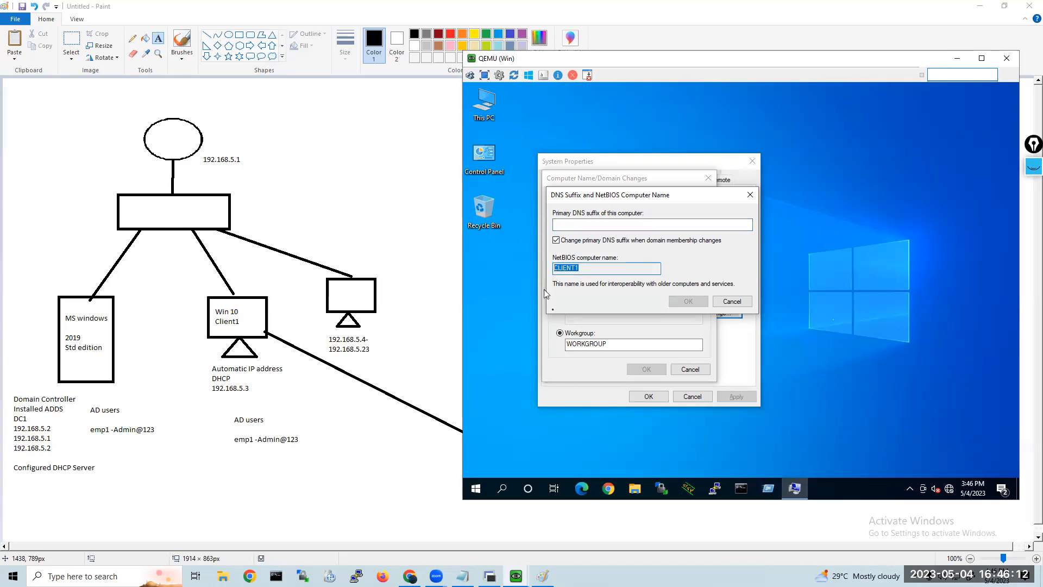
{"action": "left_click", "coordinate": [725, 302]}
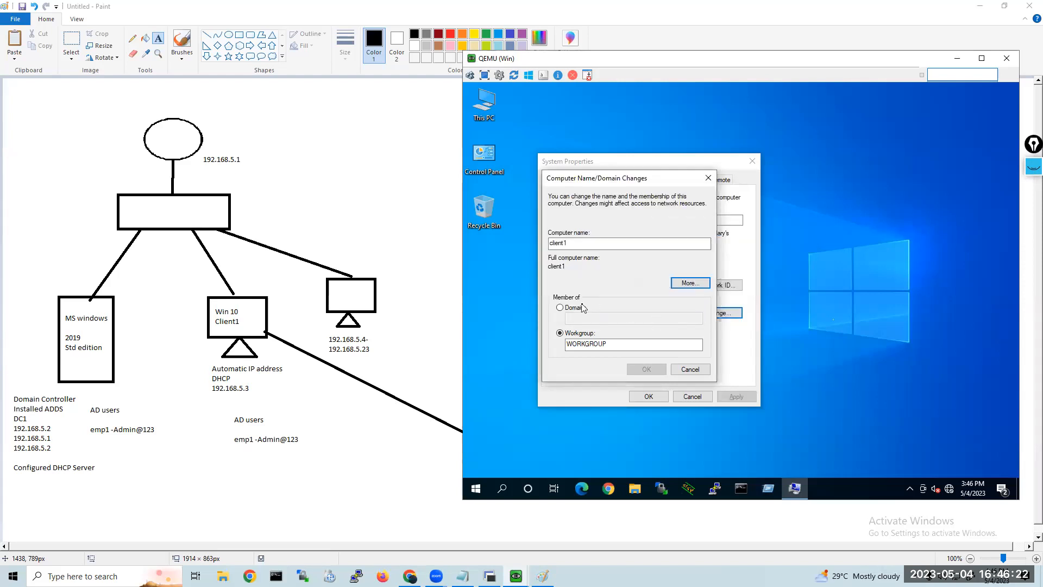
Set the client's membership from workgroup to the domain aroushtech.in and submit the change.
{"action": "left_click", "coordinate": [560, 307]}
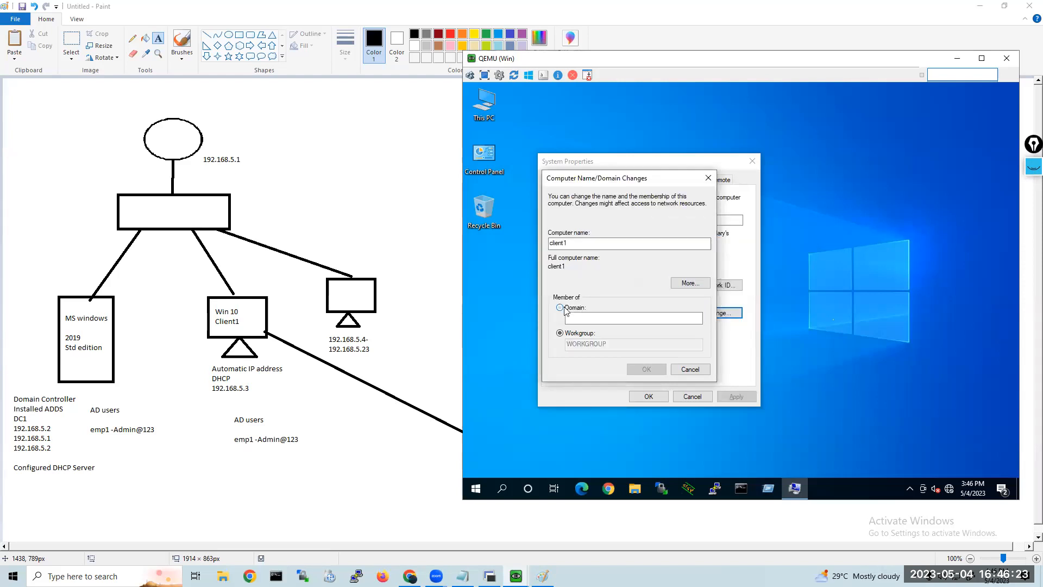
{"action": "left_click", "coordinate": [600, 317]}
{"action": "type", "text": "aroushtech.in"}
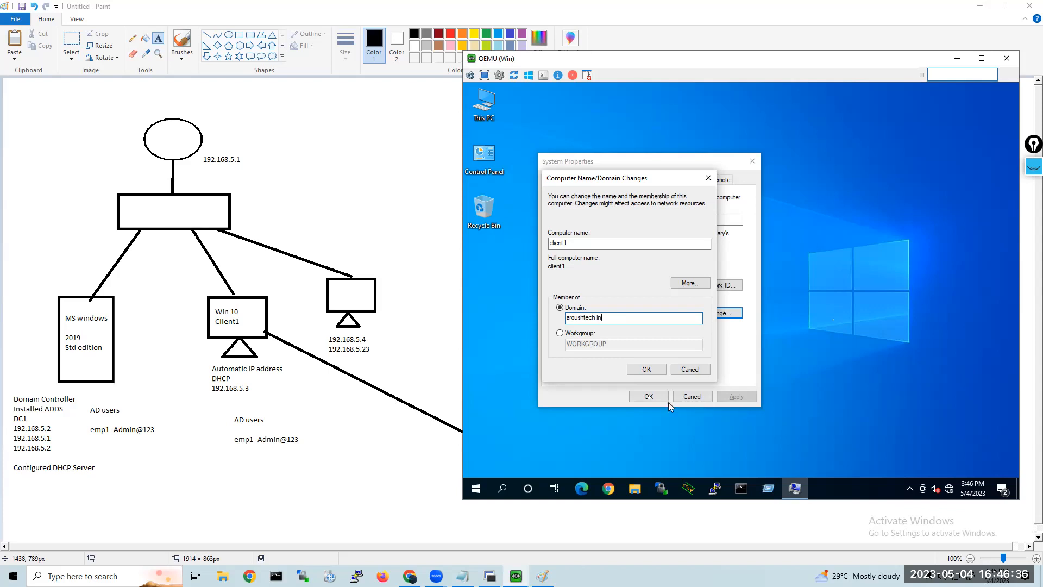
{"action": "left_click", "coordinate": [647, 371]}
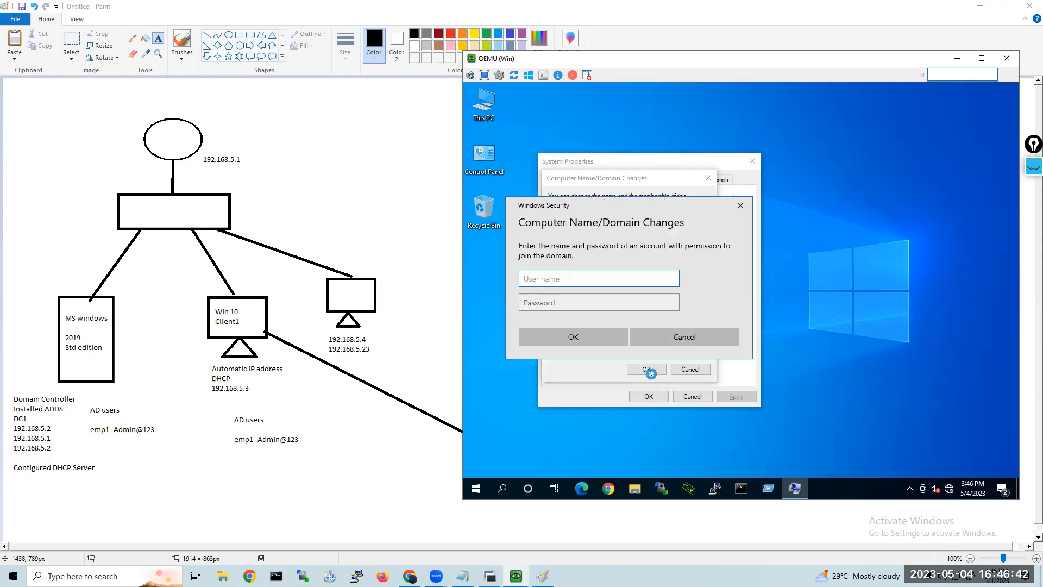
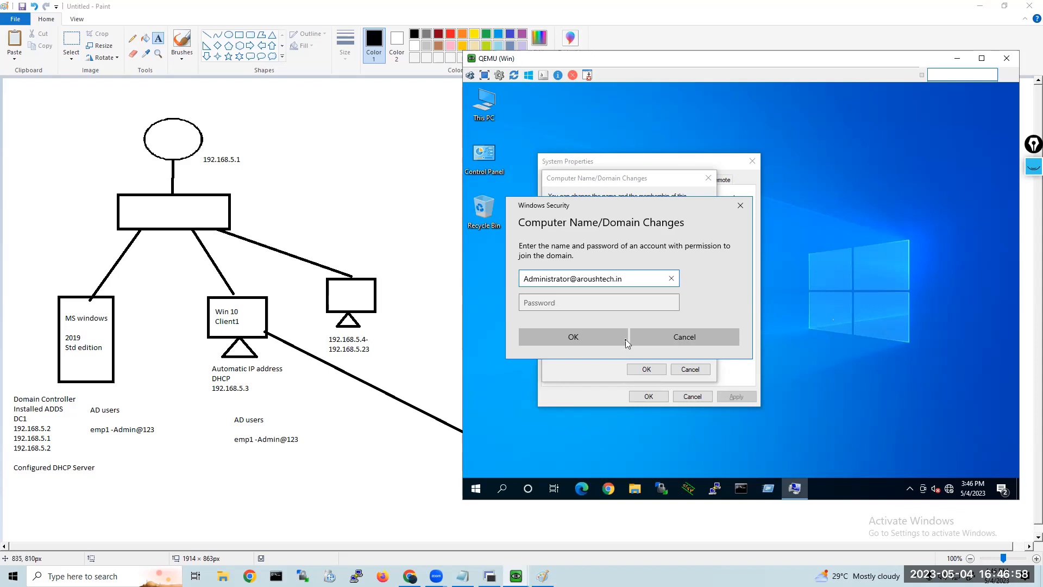
Authorize the domain join with the aroushtech.in administrator account's user name and password.
{"action": "left_click", "coordinate": [588, 298]}
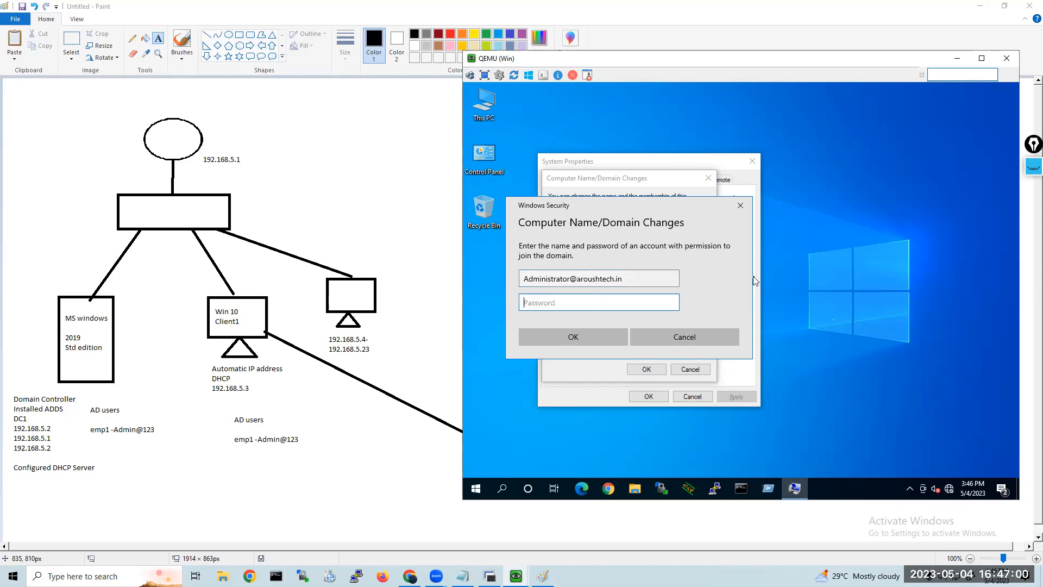
{"action": "type", "text": "•••••••"}
{"action": "left_click", "coordinate": [582, 336]}
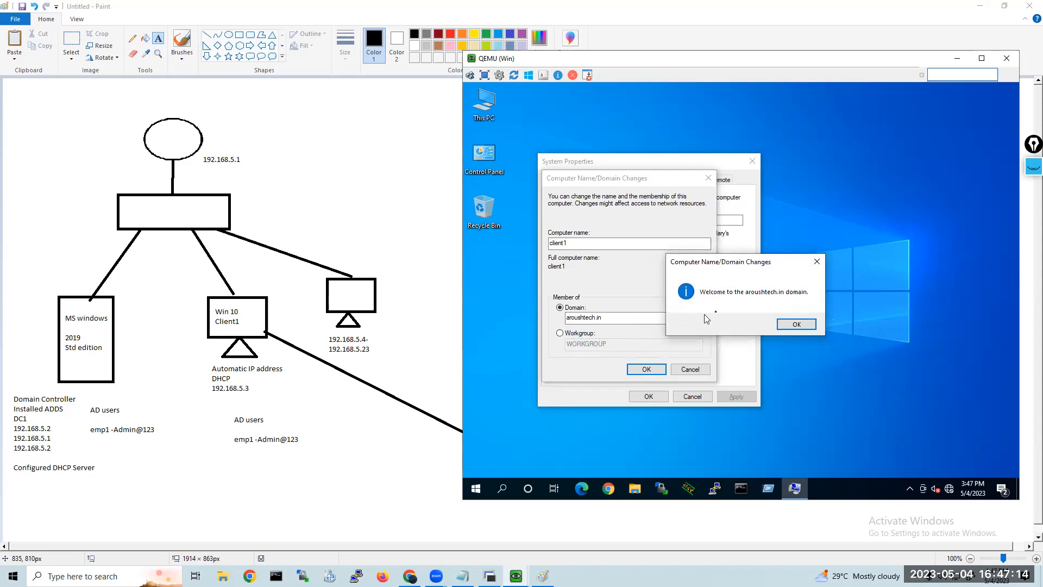
Acknowledge the domain join messages, close System Properties and restart the client to apply the change.
{"action": "left_click", "coordinate": [797, 326]}
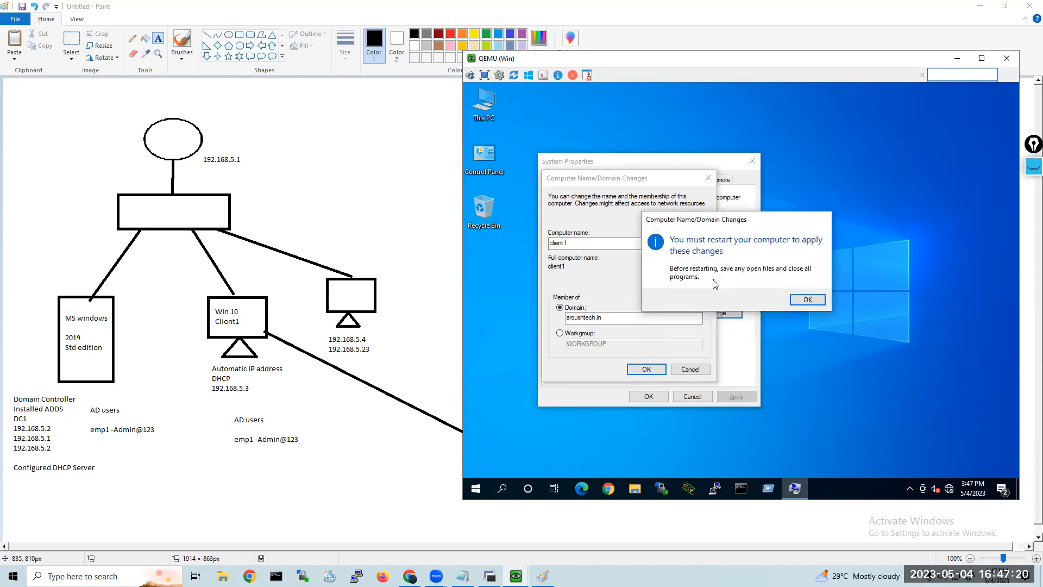
{"action": "left_click", "coordinate": [798, 306]}
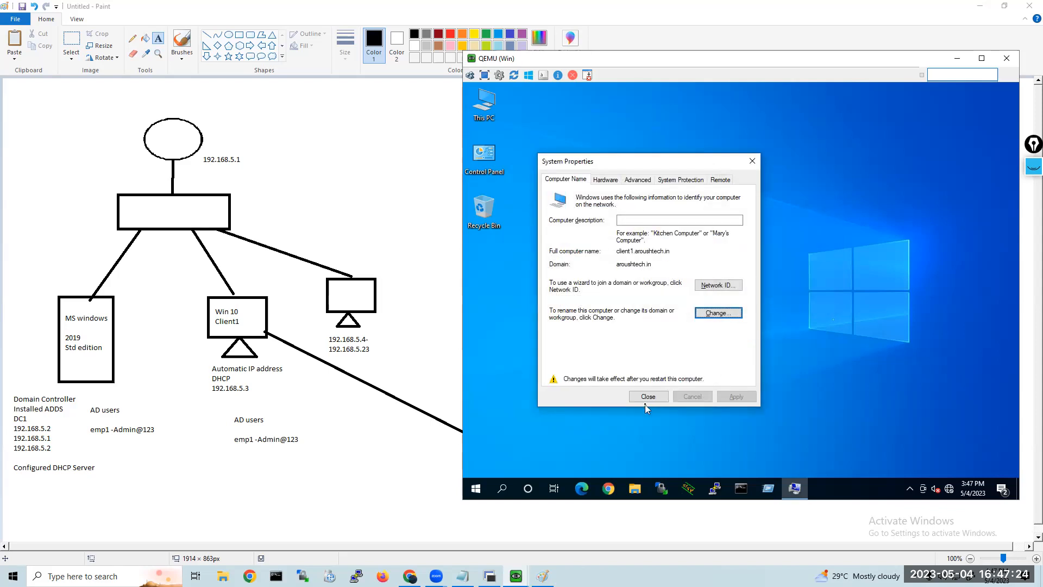
{"action": "left_click", "coordinate": [644, 400]}
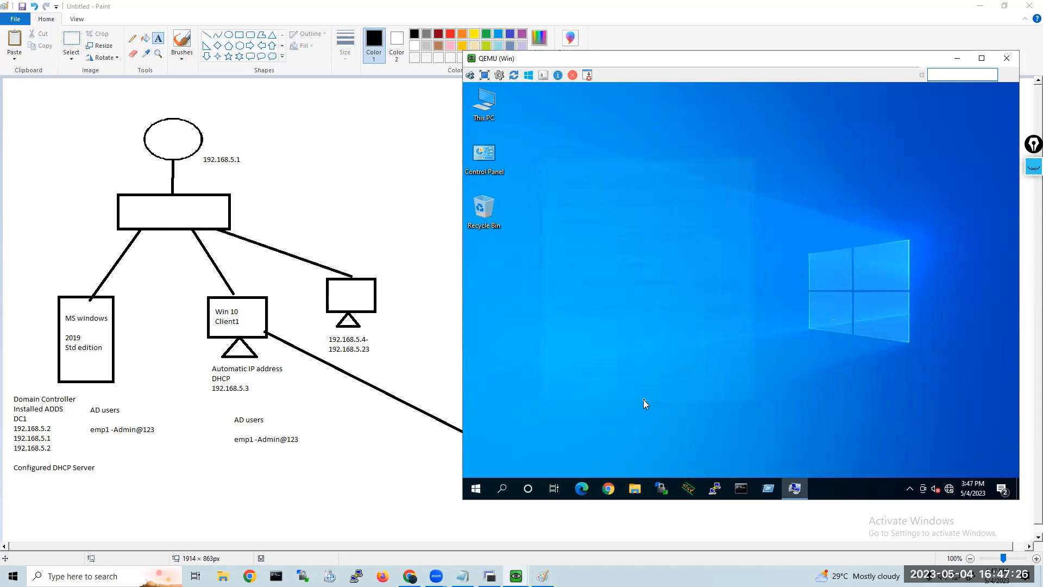
{"action": "left_click", "coordinate": [763, 296]}
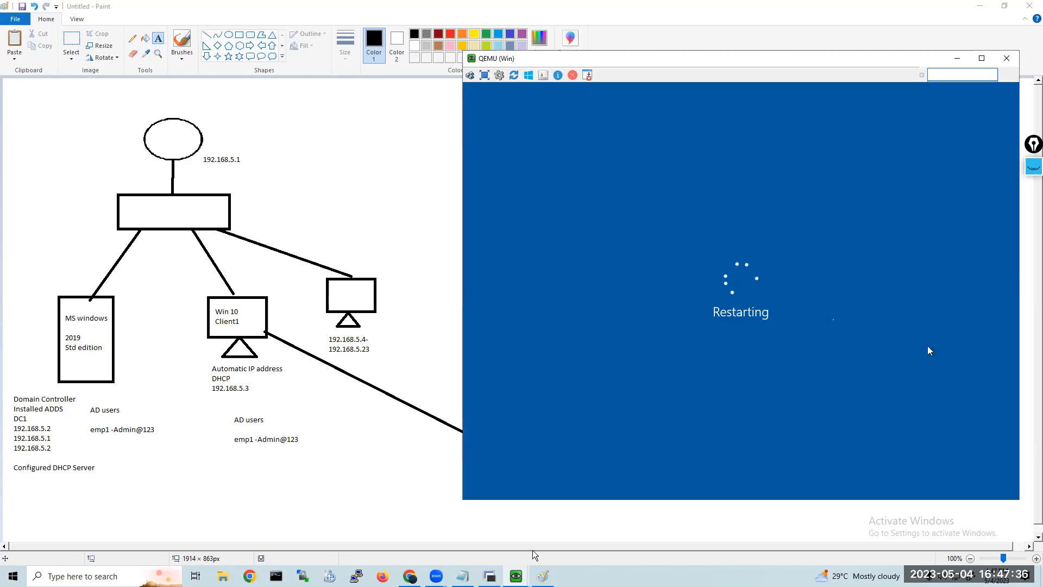
Switch to the DHCP-SERVER virtual machine and unlock it with the administrator account's password.
{"action": "left_click", "coordinate": [515, 576]}
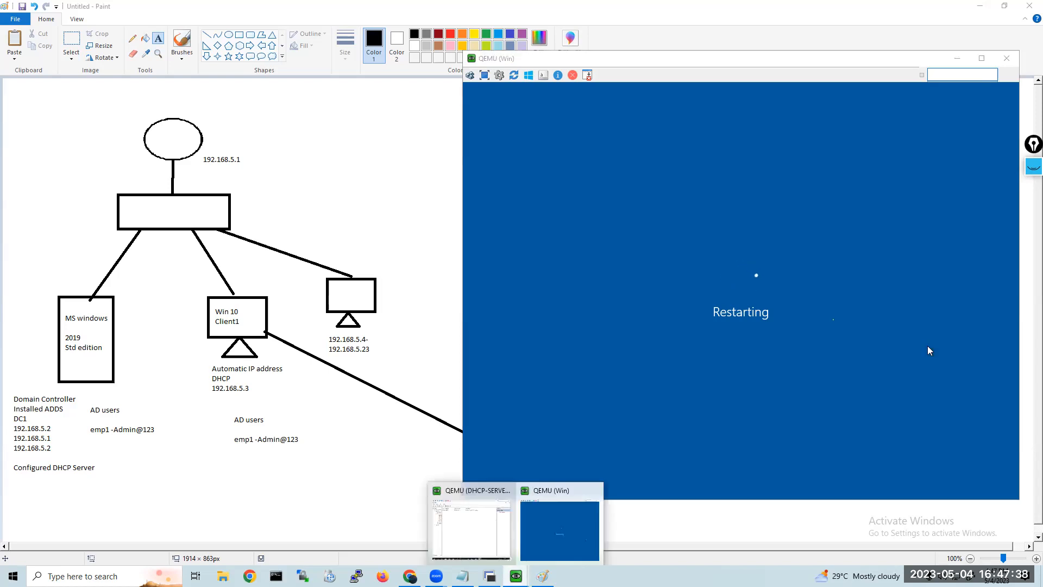
{"action": "left_click", "coordinate": [478, 516]}
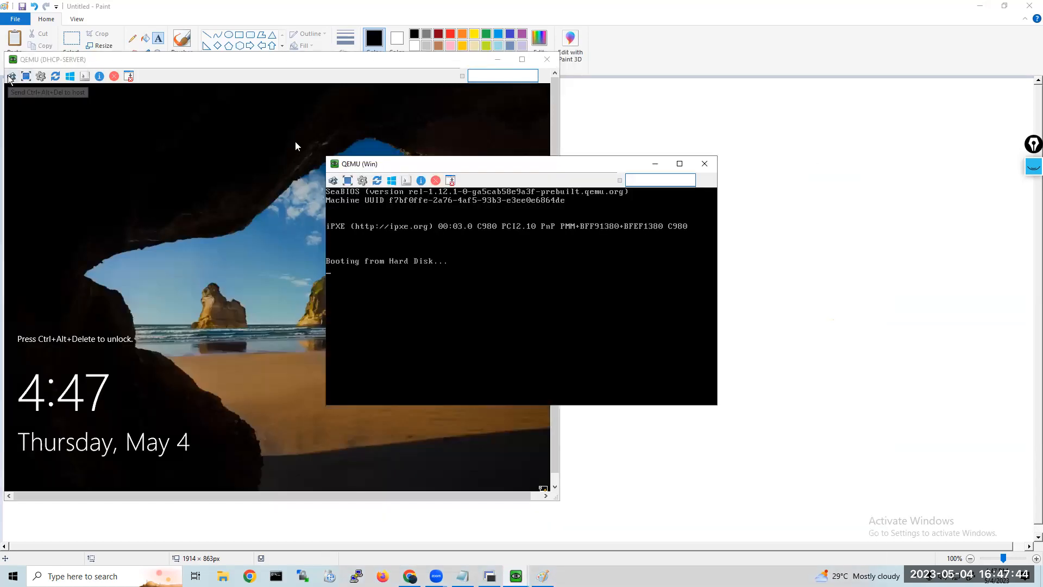
{"action": "left_click", "coordinate": [11, 76]}
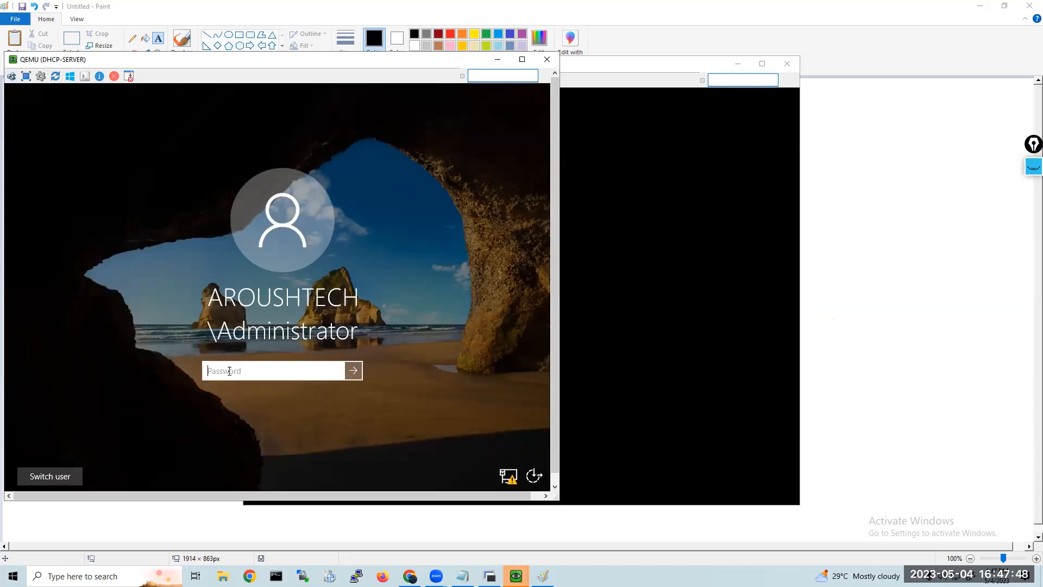
{"action": "type", "text": "P••••••"}
{"action": "key", "text": "Return"}
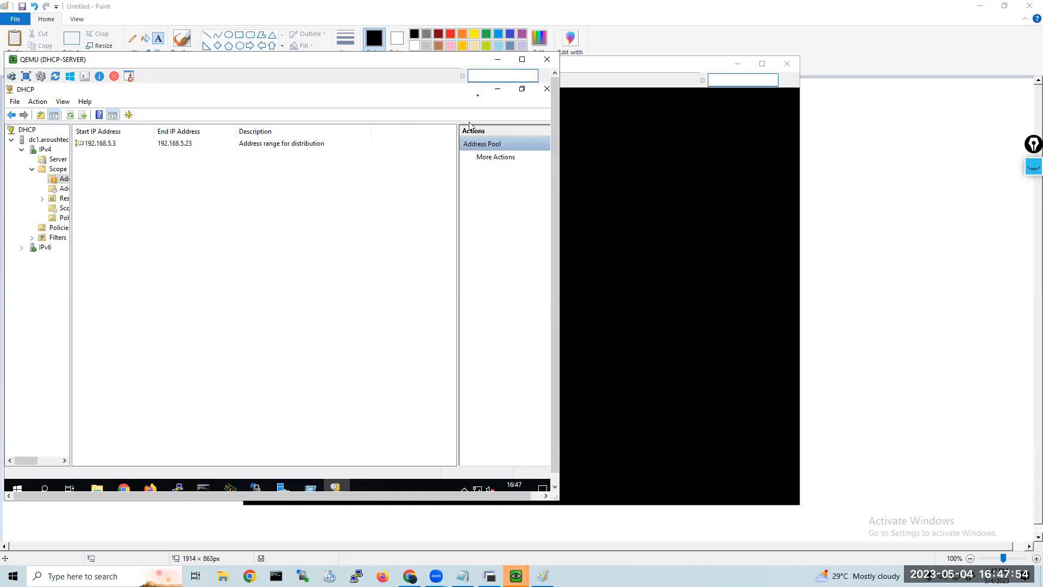
Close the DHCP-SERVER viewer window and reopen the server's console from the EVE topology in Chrome, allowing ultravnc_wrapper.
{"action": "left_click", "coordinate": [550, 58]}
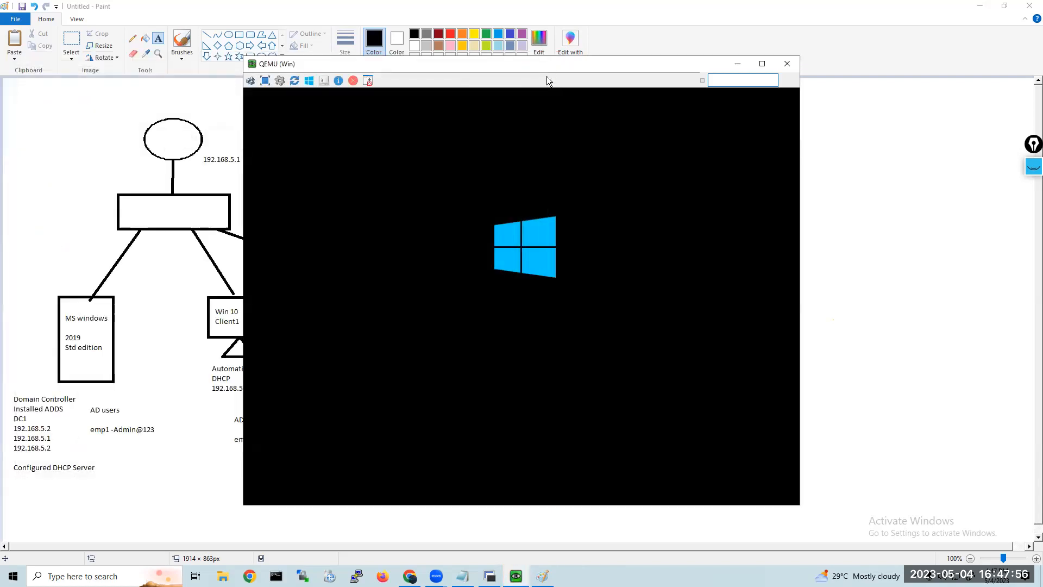
{"action": "left_click", "coordinate": [544, 576]}
{"action": "left_click", "coordinate": [516, 576]}
{"action": "mouse_move", "coordinate": [533, 571]}
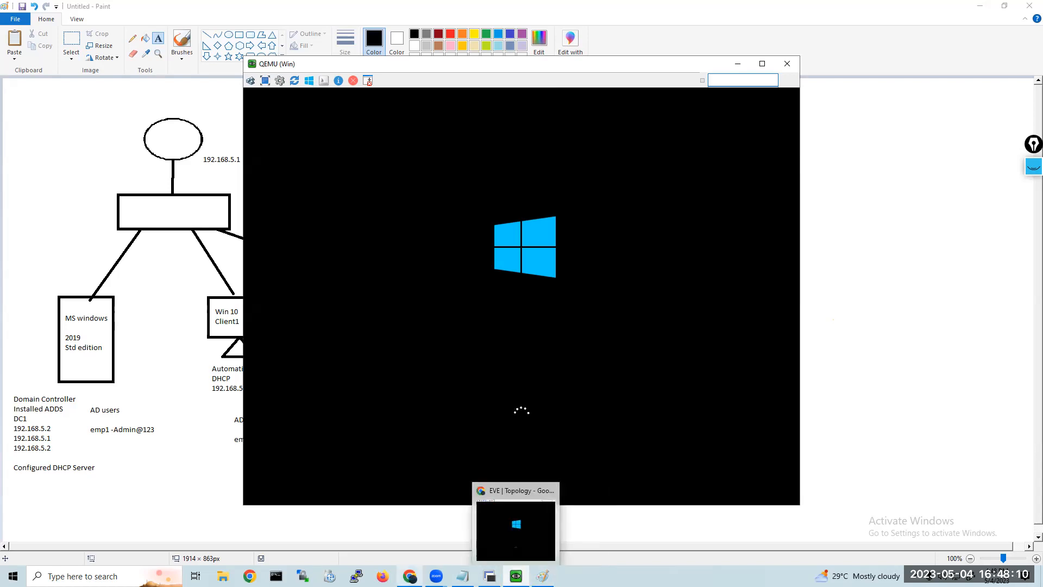
{"action": "left_click", "coordinate": [389, 550]}
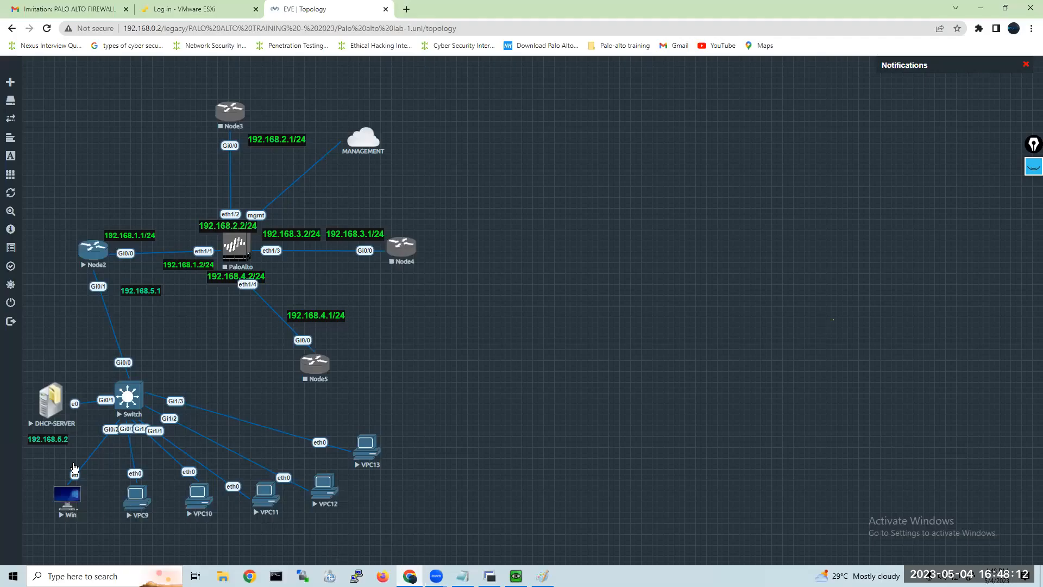
{"action": "left_click", "coordinate": [43, 400]}
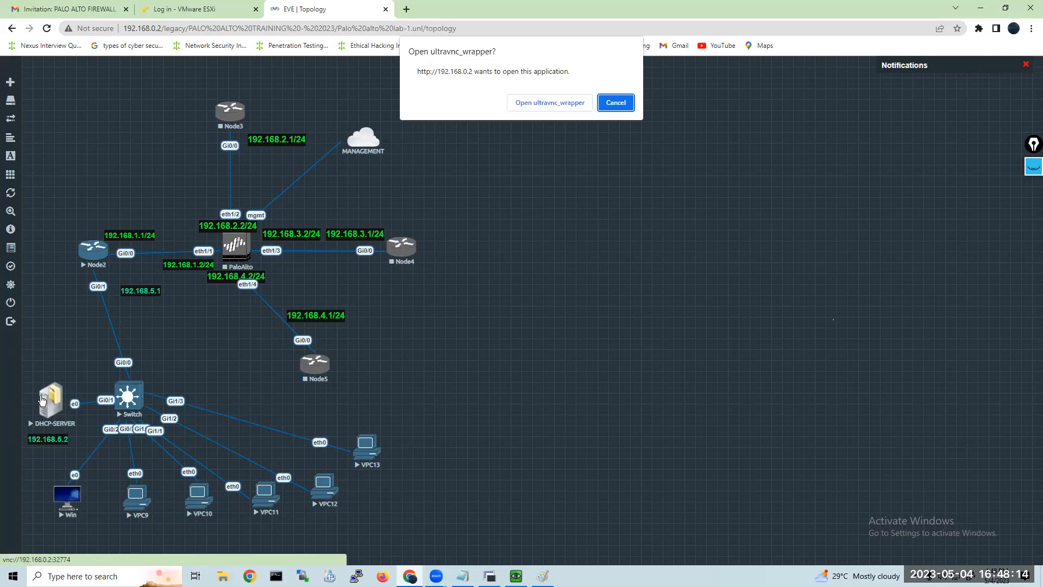
{"action": "left_click", "coordinate": [536, 102]}
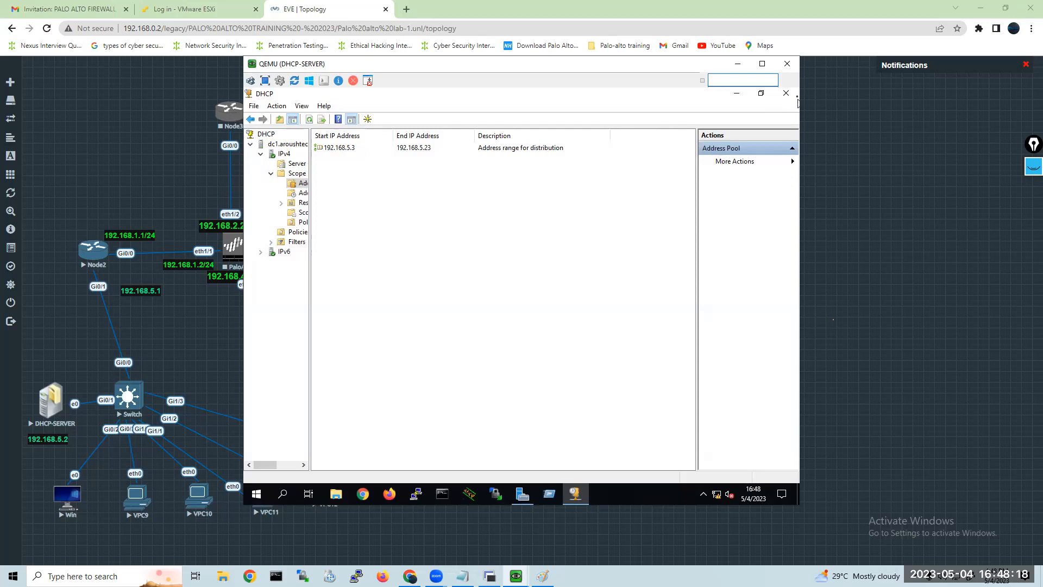
Close the DHCP console and relaunch Server Manager on the server to list its administrative tools.
{"action": "left_click", "coordinate": [786, 93]}
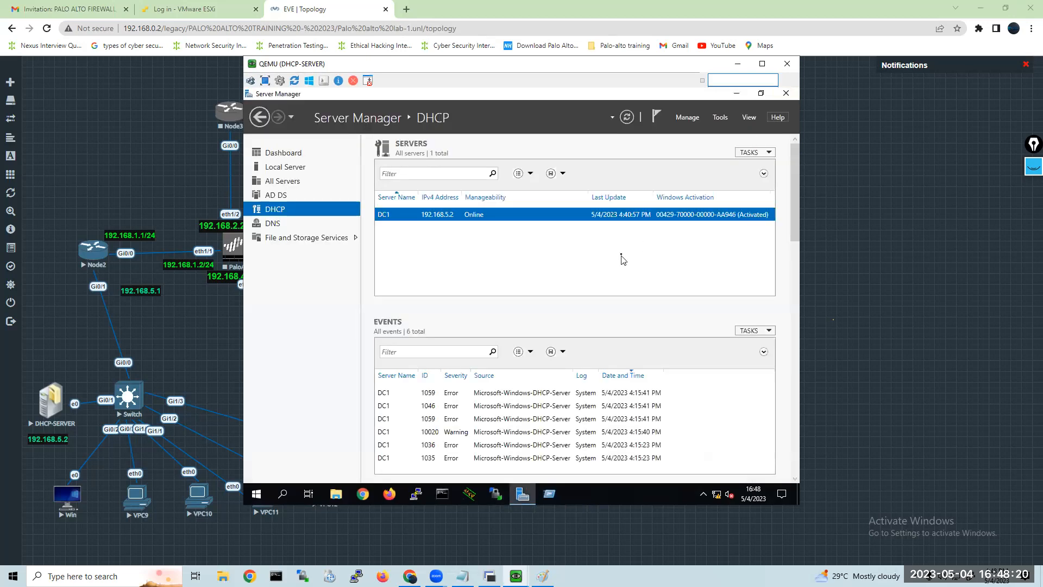
{"action": "left_click", "coordinate": [785, 93]}
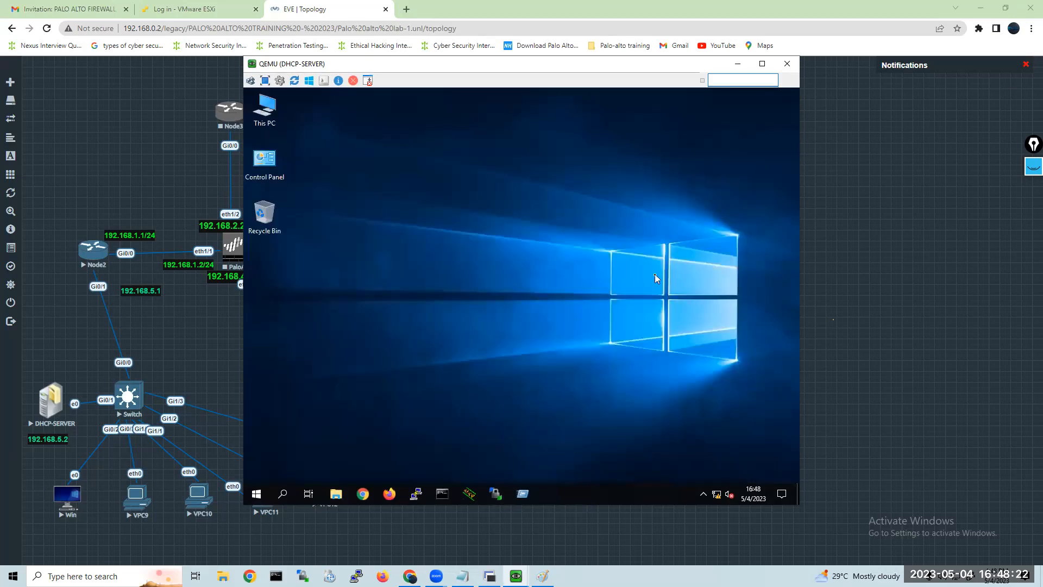
{"action": "left_click", "coordinate": [257, 495]}
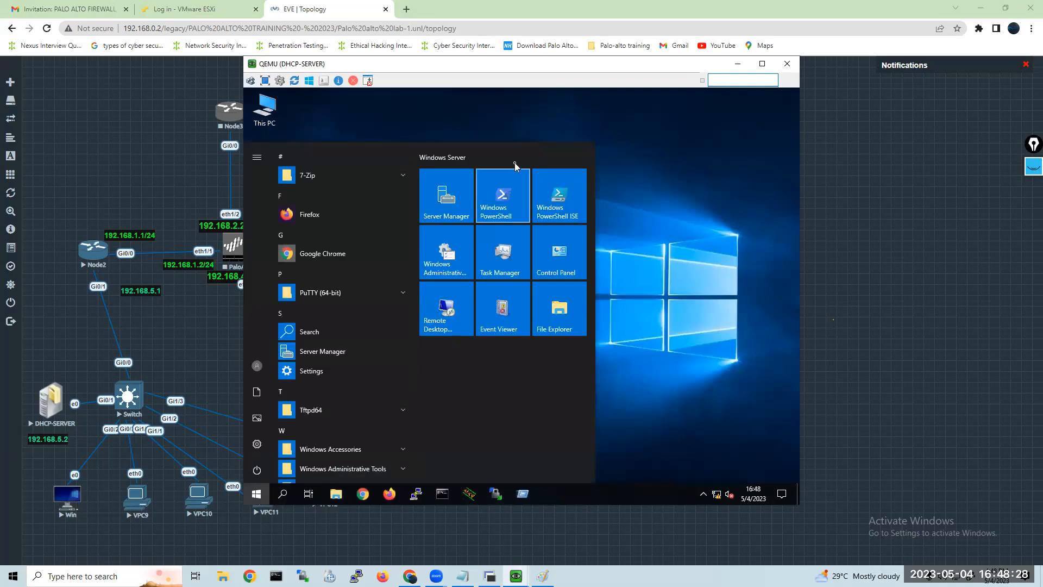
{"action": "left_click", "coordinate": [427, 217]}
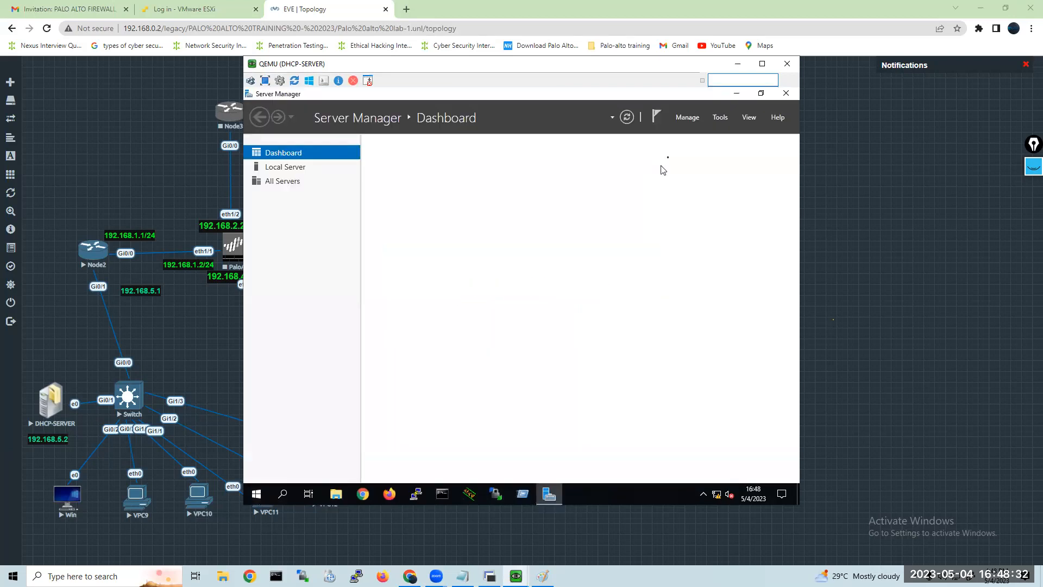
{"action": "left_click", "coordinate": [718, 118]}
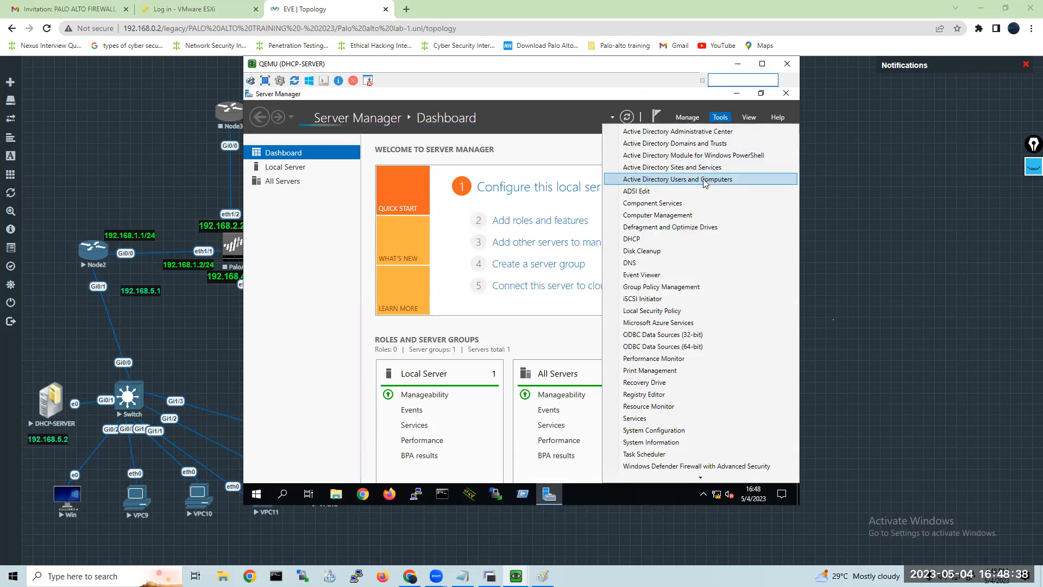
Add the command dsa.msc below lusrmgr.msc in the Notepad notes, separated by a blank line.
{"action": "left_click", "coordinate": [463, 576]}
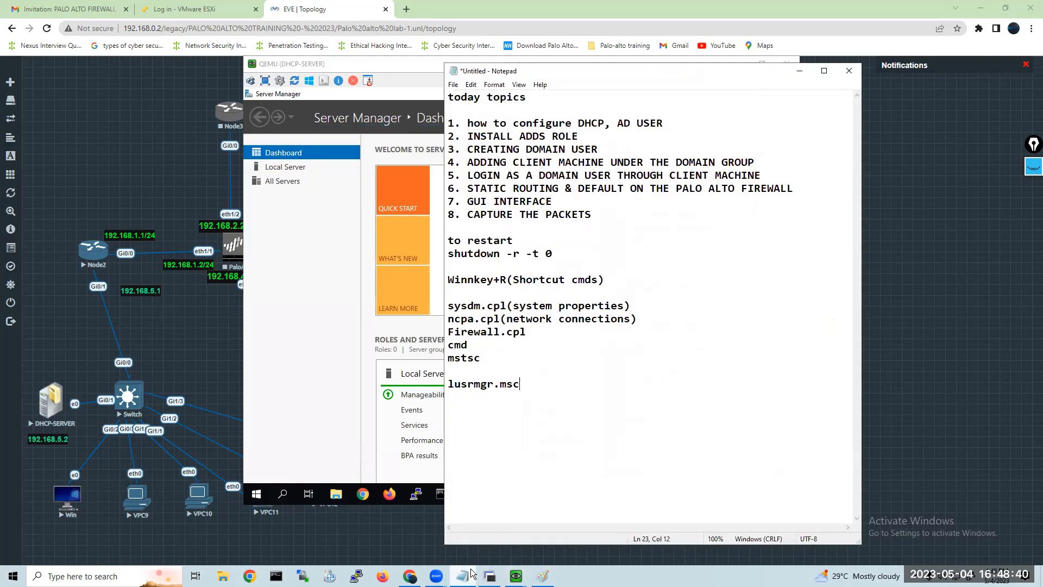
{"action": "key", "text": "Return"}
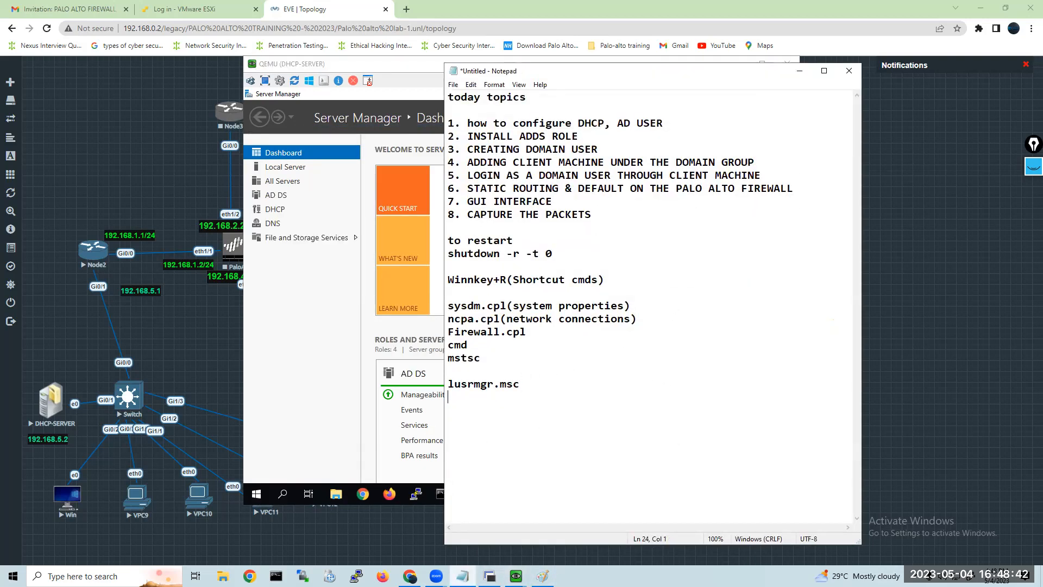
{"action": "type", "text": "dsa.msc"}
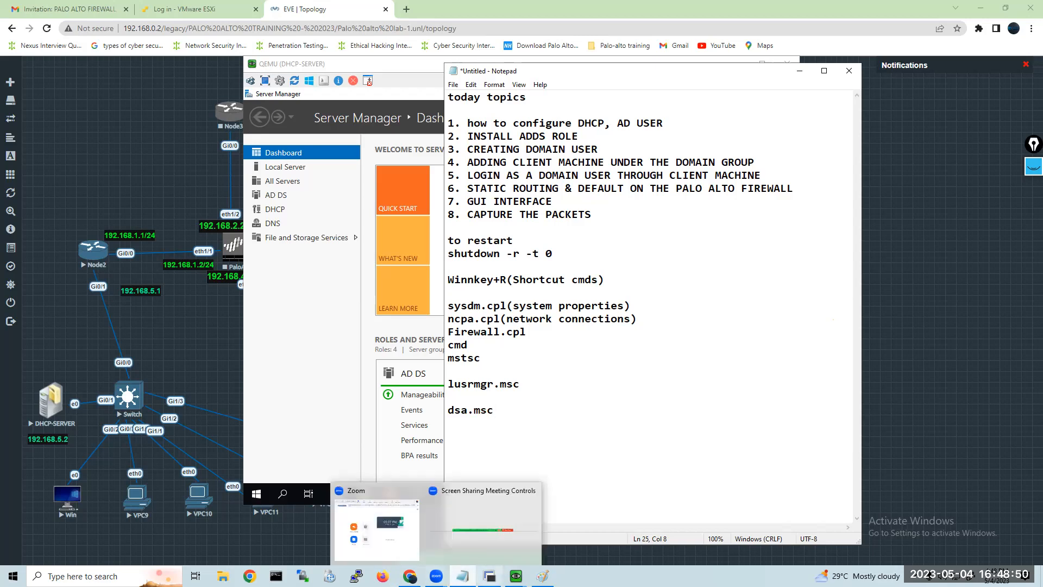
Switch to the Win virtual machine and bring up its sign-in screen to examine the available accounts.
{"action": "mouse_move", "coordinate": [489, 576]}
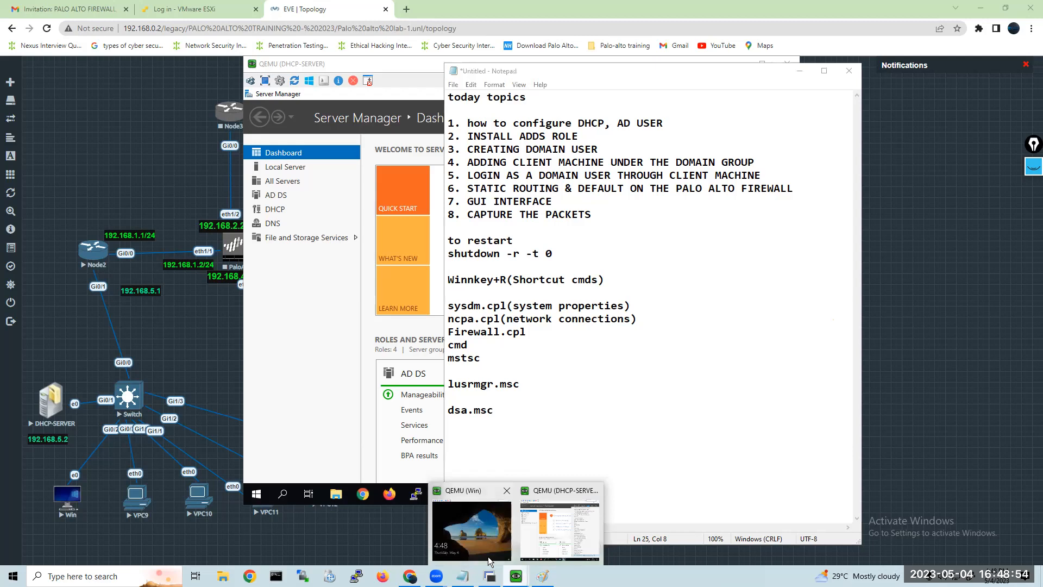
{"action": "left_click", "coordinate": [489, 562]}
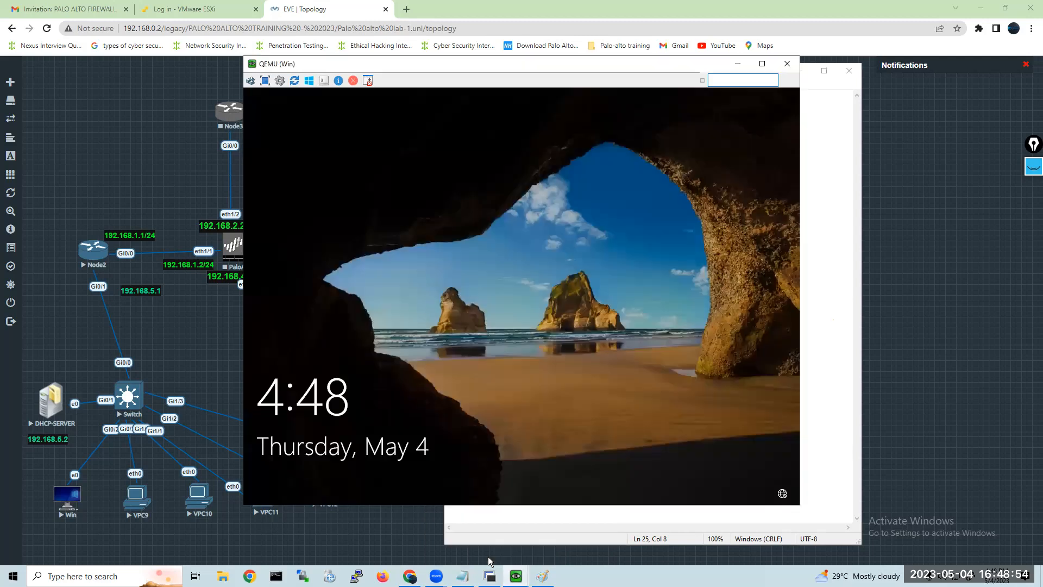
{"action": "left_click", "coordinate": [471, 330]}
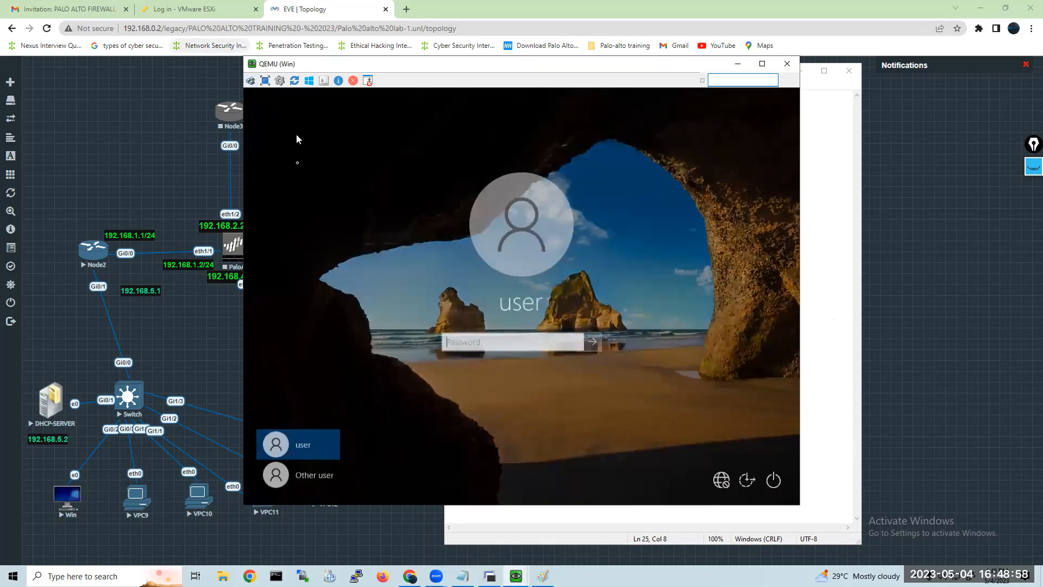
Switch to the DHCP-SERVER virtual machine and open Active Directory Users and Computers by running dsa.msc.
{"action": "left_click", "coordinate": [516, 575]}
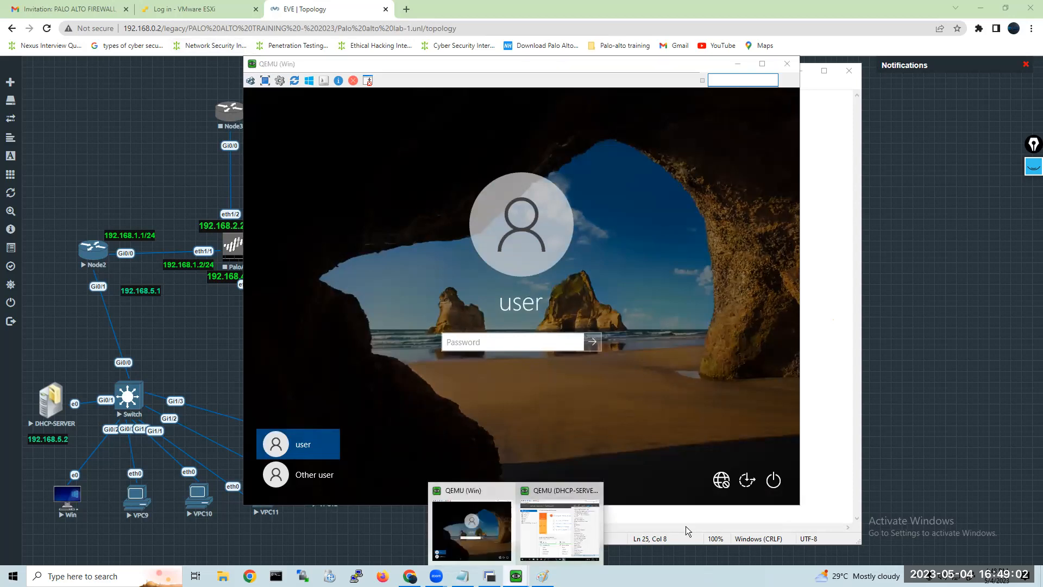
{"action": "left_click", "coordinate": [579, 518]}
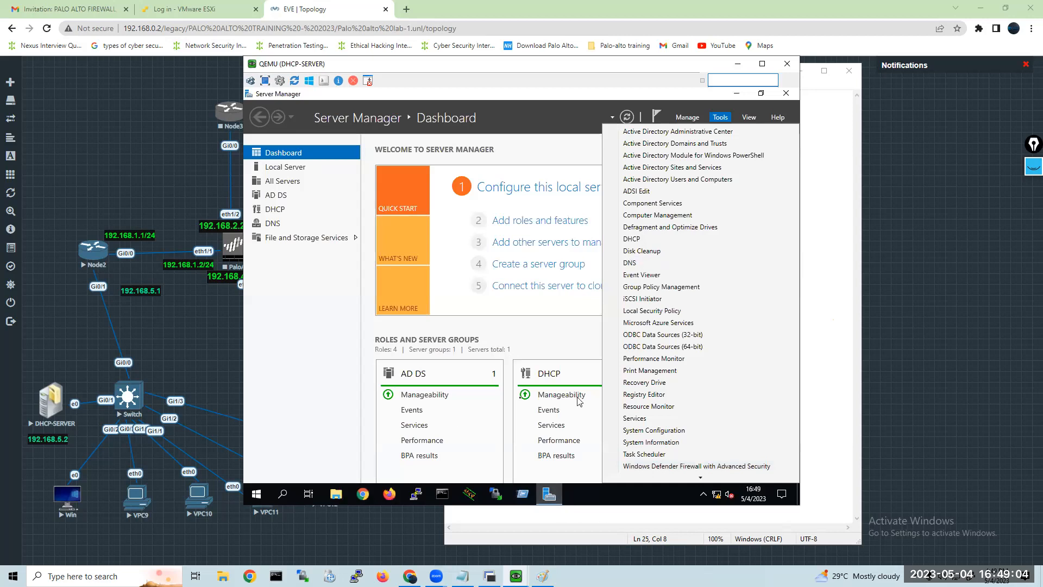
{"action": "left_click", "coordinate": [520, 500]}
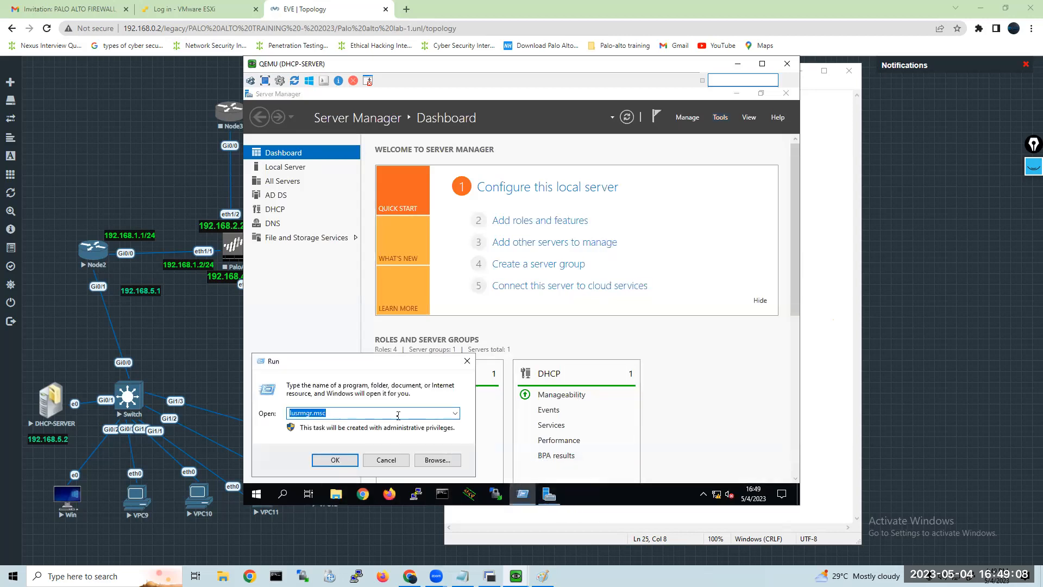
{"action": "type", "text": "d"}
{"action": "type", "text": "a.msc"}
{"action": "key", "text": "Return"}
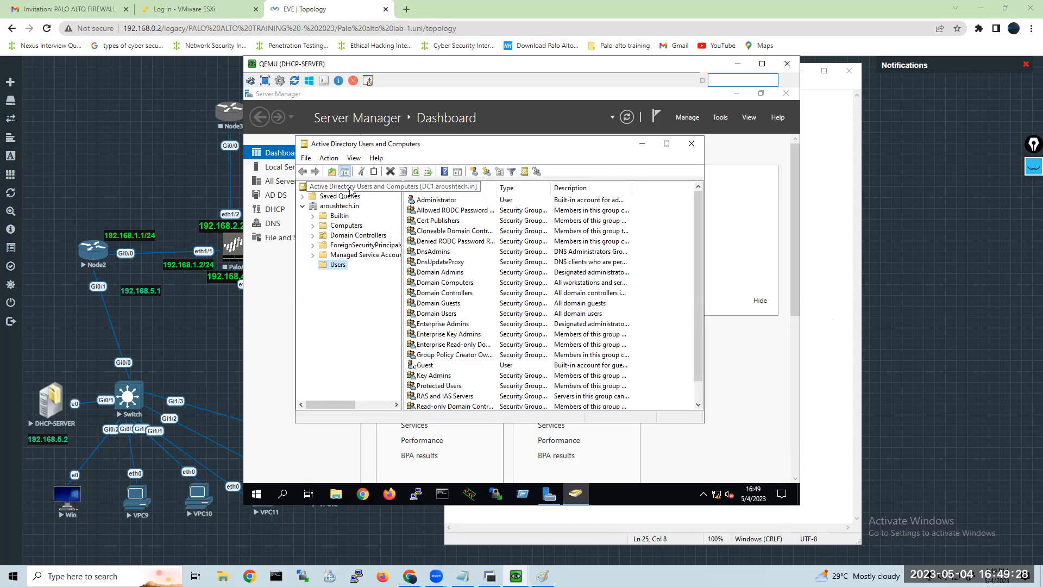
Start a new user in the Users container of aroushtech.in with emp1 as the first name and logon name.
{"action": "right_click", "coordinate": [338, 270]}
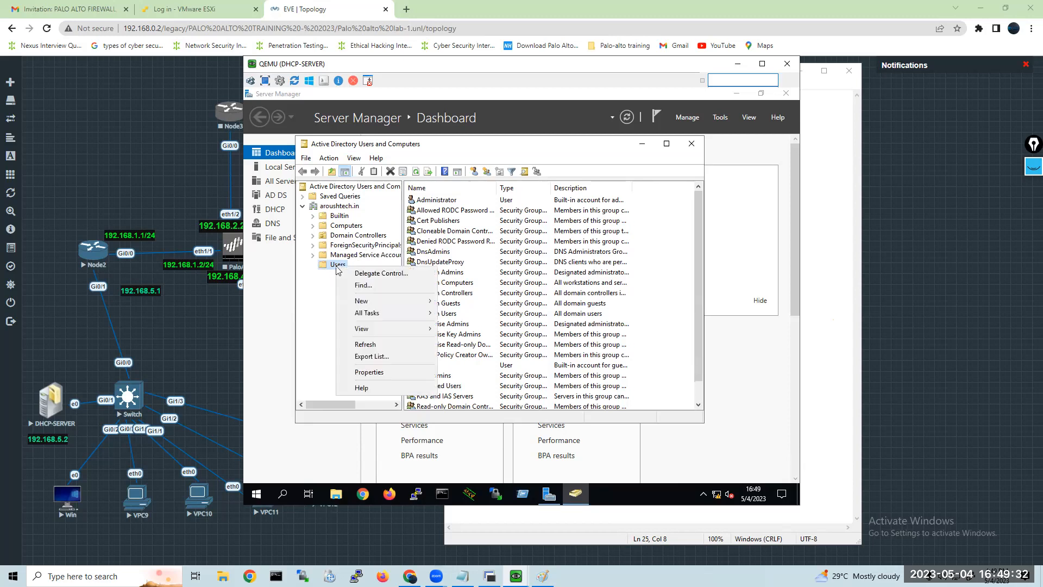
{"action": "mouse_move", "coordinate": [413, 301]}
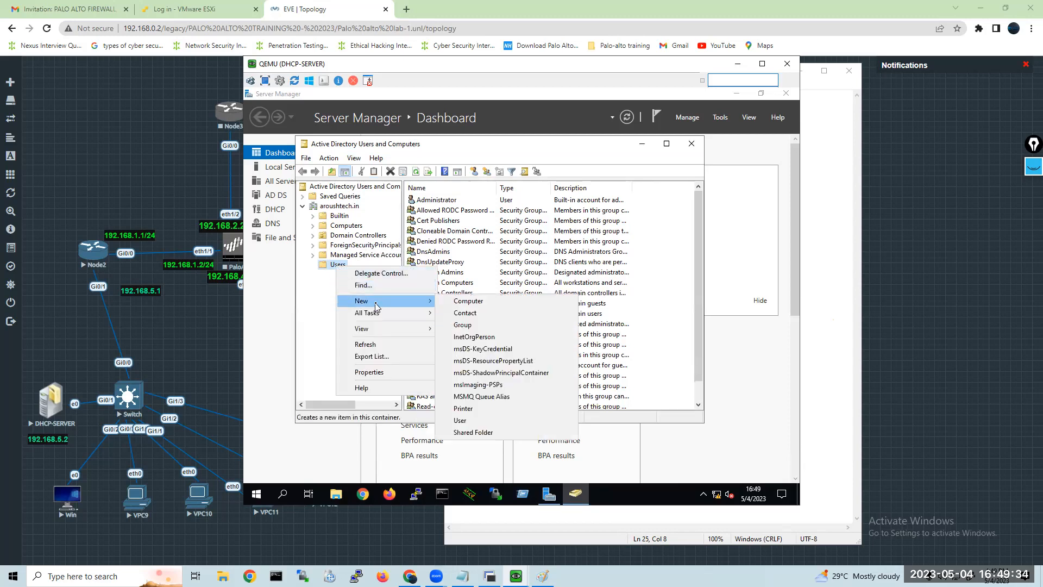
{"action": "left_click", "coordinate": [460, 422]}
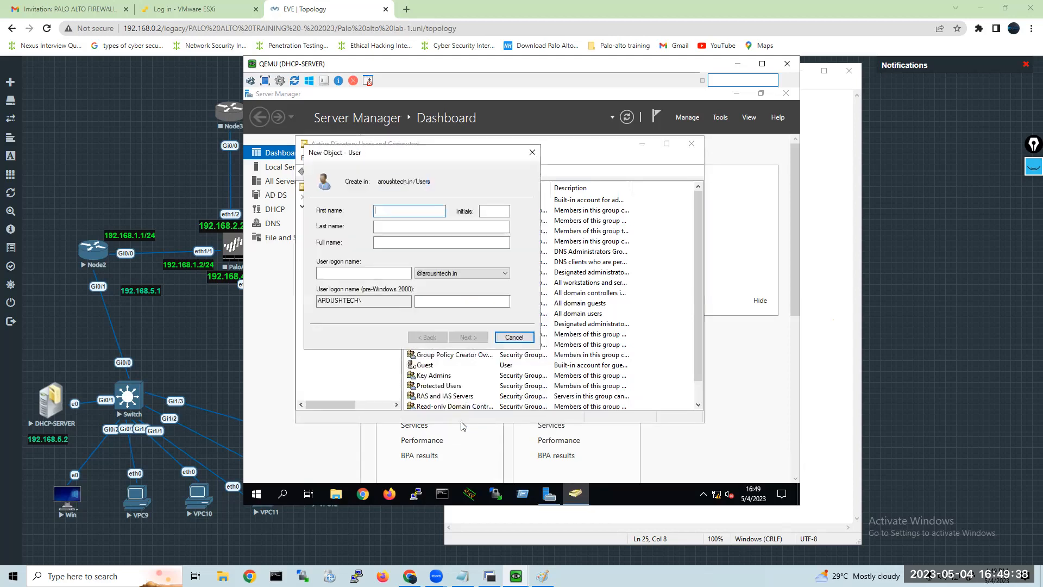
{"action": "type", "text": "emp1"}
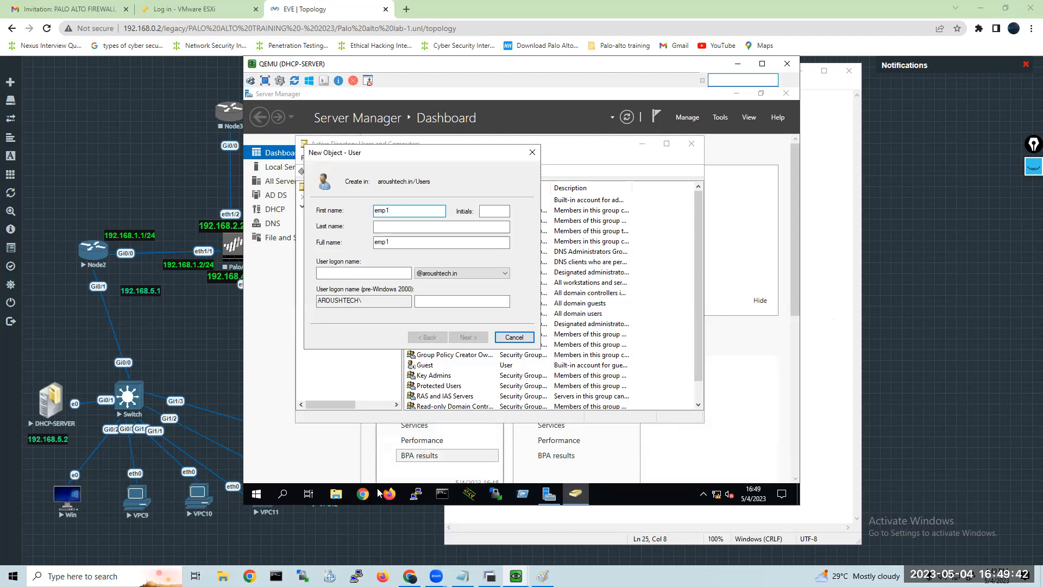
{"action": "left_click", "coordinate": [329, 274]}
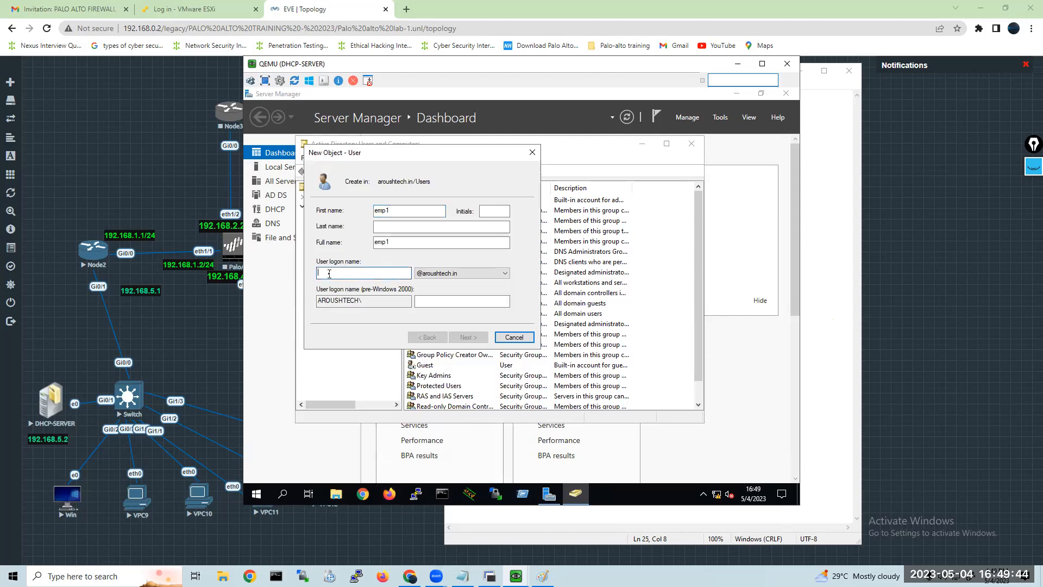
{"action": "type", "text": "emp1"}
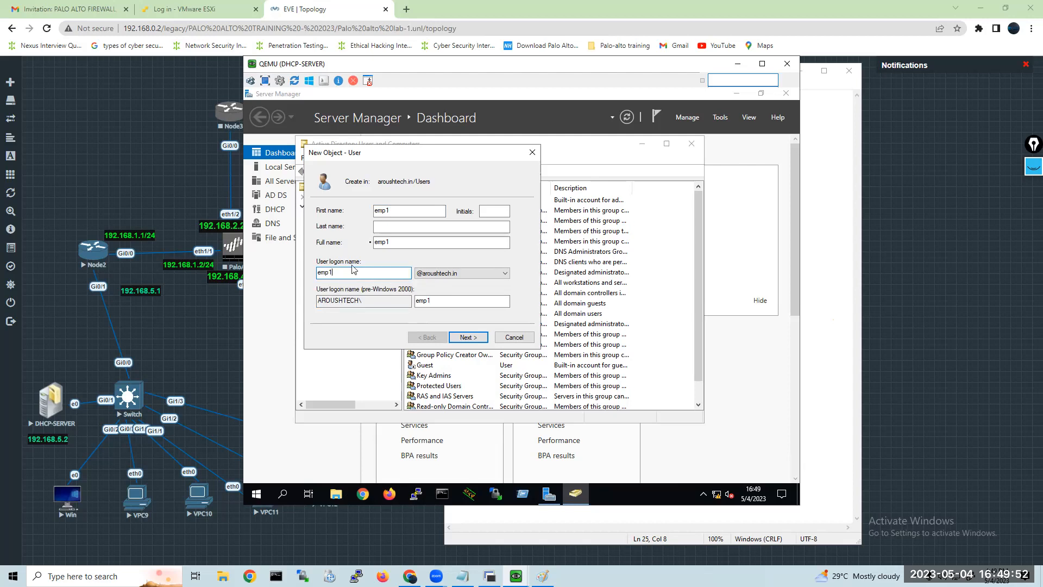
Replace the new user's first name and logon name with the employee's own name.
{"action": "left_click_drag", "start_coordinate": [394, 211], "coordinate": [355, 217]}
{"action": "type", "text": "viks"}
{"action": "key", "text": "BackSpace"}
{"action": "type", "text": "as"}
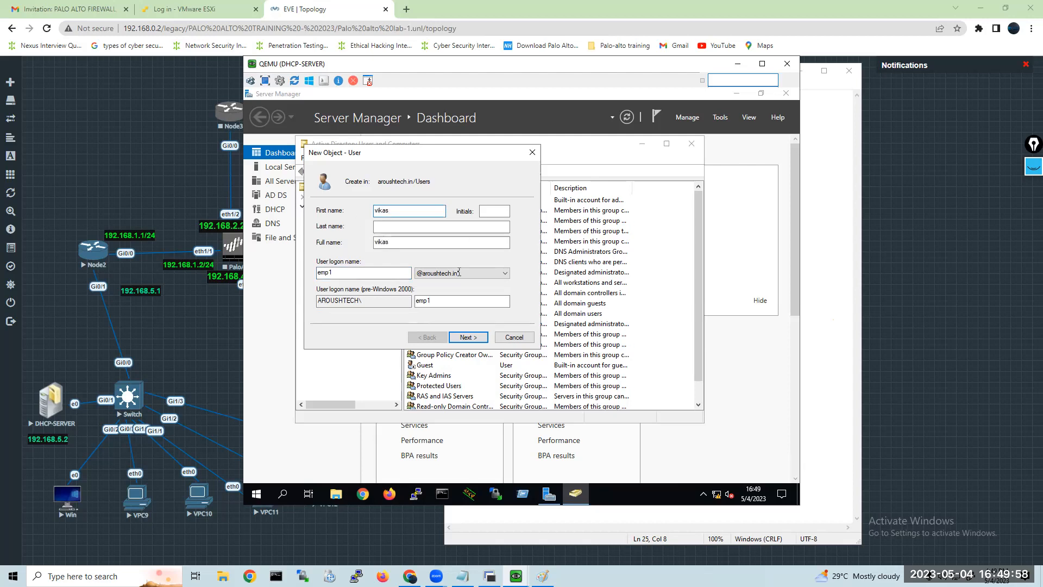
{"action": "left_click_drag", "start_coordinate": [375, 273], "coordinate": [293, 275]}
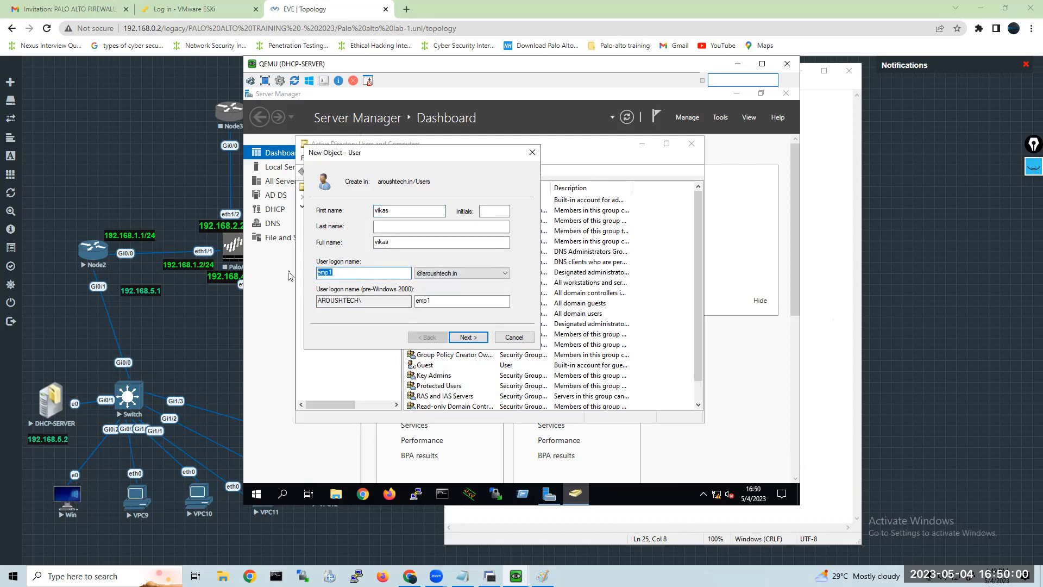
{"action": "type", "text": "vikas"}
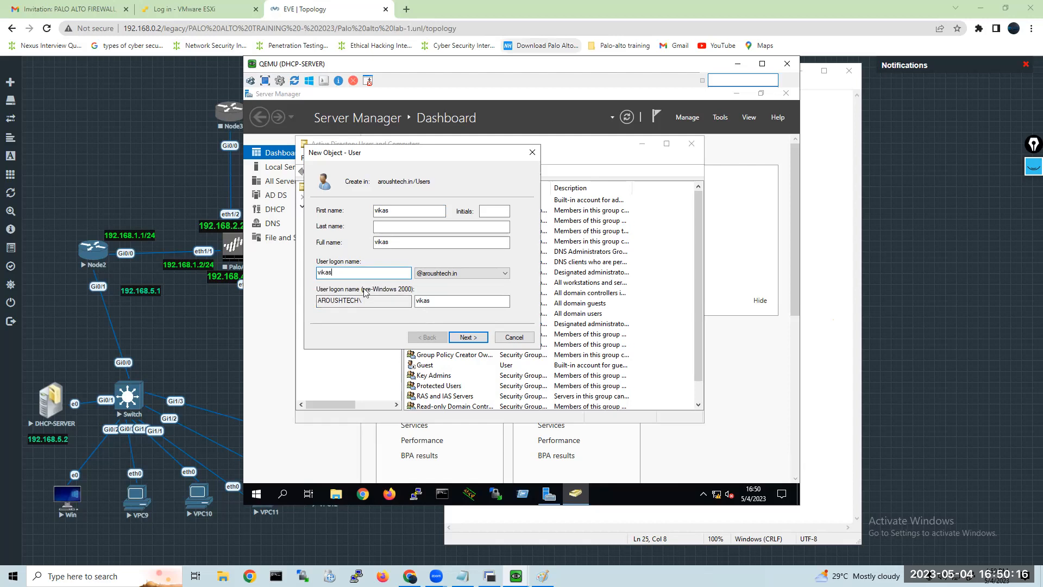
{"action": "left_click", "coordinate": [468, 347]}
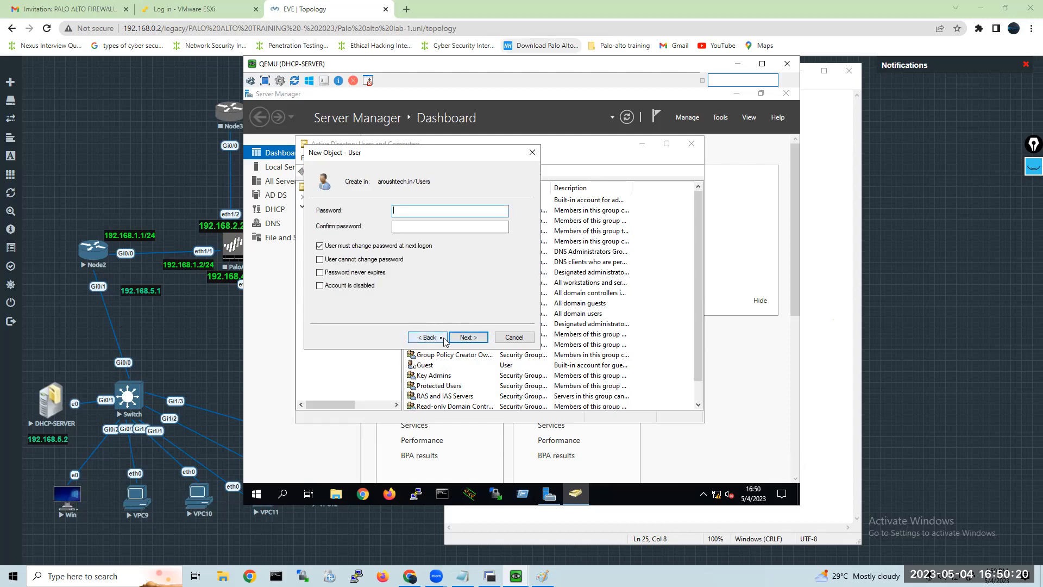
{"action": "left_click", "coordinate": [441, 339]}
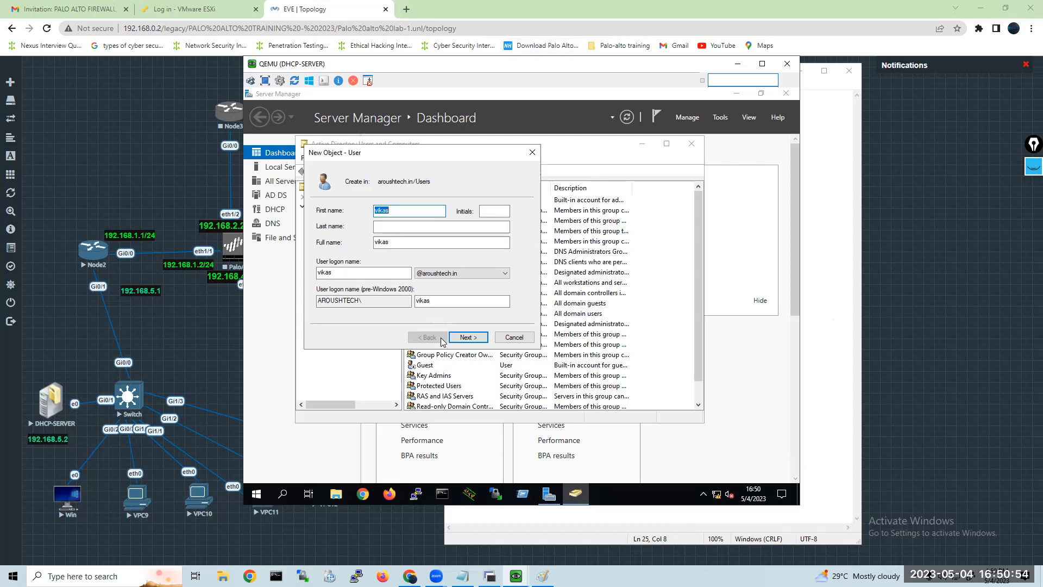
Switch to Paint, draw a rectangle about 167 × 92 px in the blank area beside the network diagram, and minimize Paint.
{"action": "left_click", "coordinate": [542, 575]}
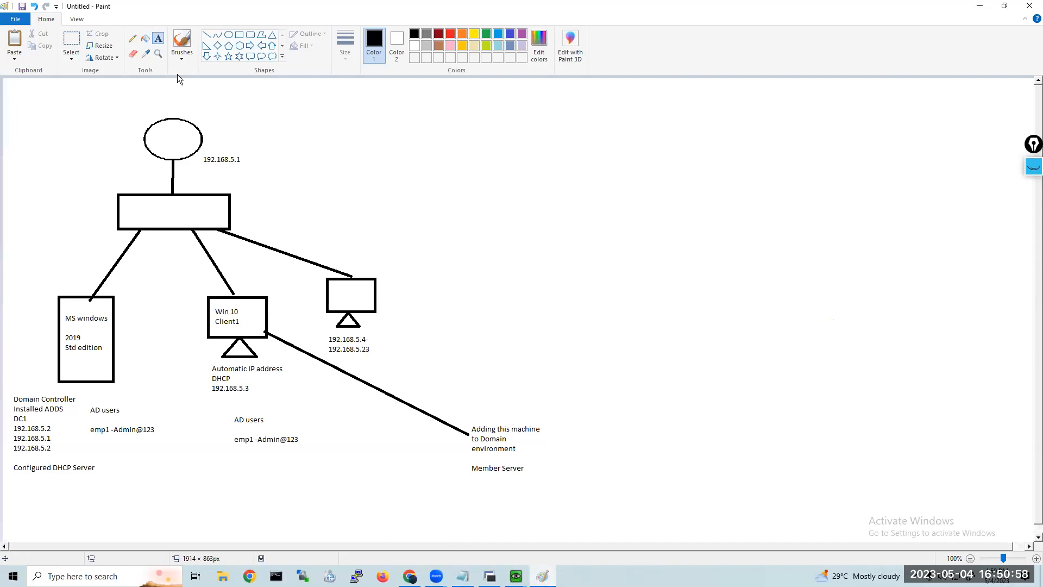
{"action": "left_click", "coordinate": [241, 33]}
{"action": "left_click_drag", "start_coordinate": [657, 143], "coordinate": [749, 193]}
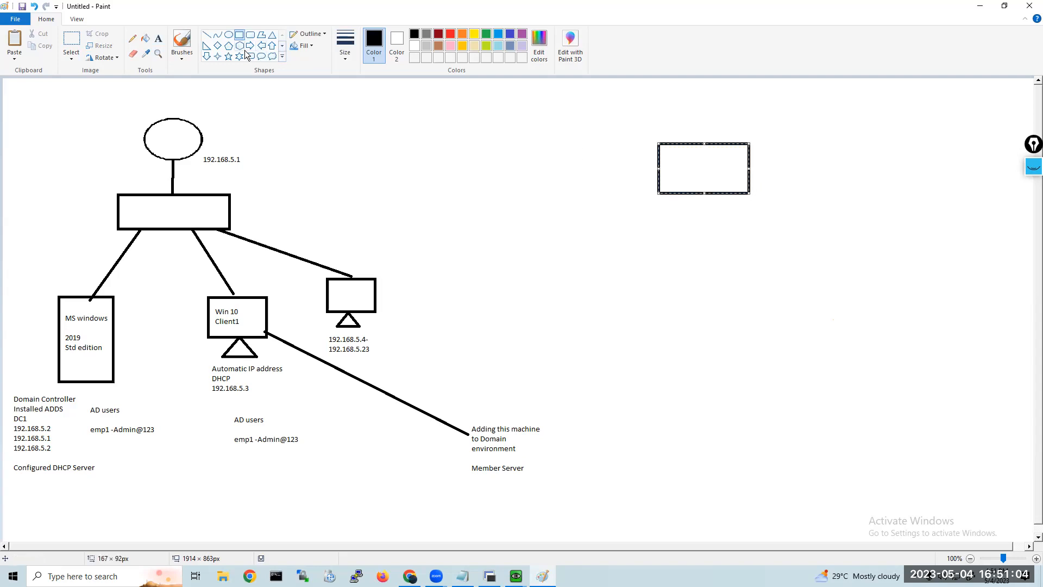
{"action": "left_click", "coordinate": [978, 11]}
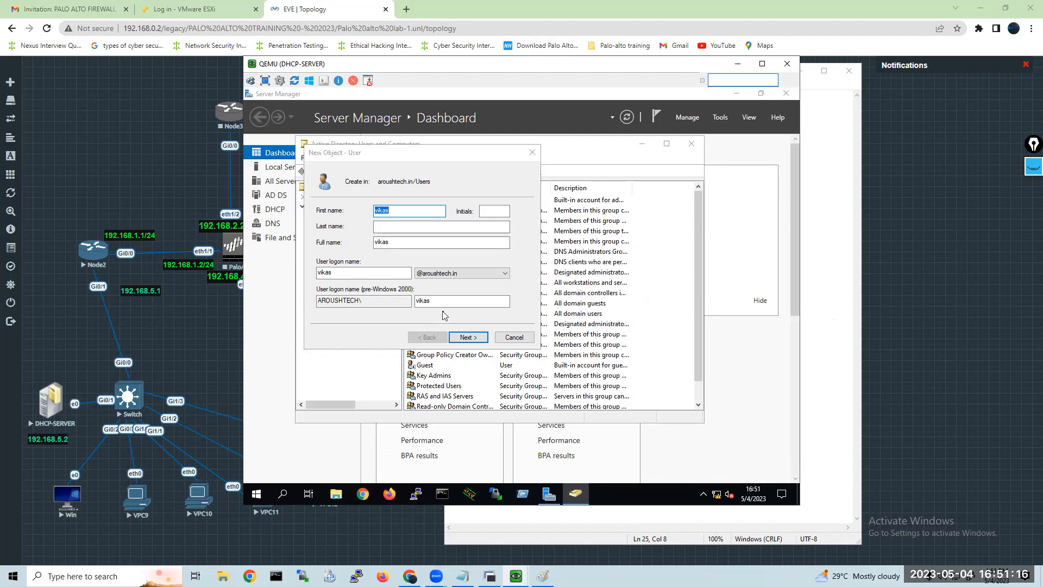
Proceed to the new user's password settings, then enter and confirm the account password.
{"action": "left_click", "coordinate": [462, 337]}
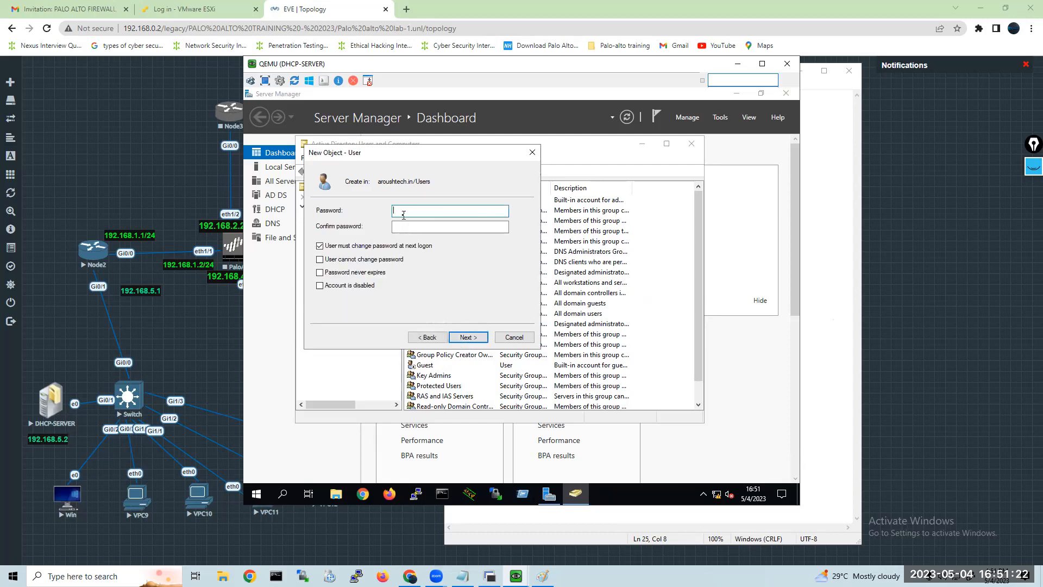
{"action": "type", "text": "••••••••"}
{"action": "key", "text": "Tab"}
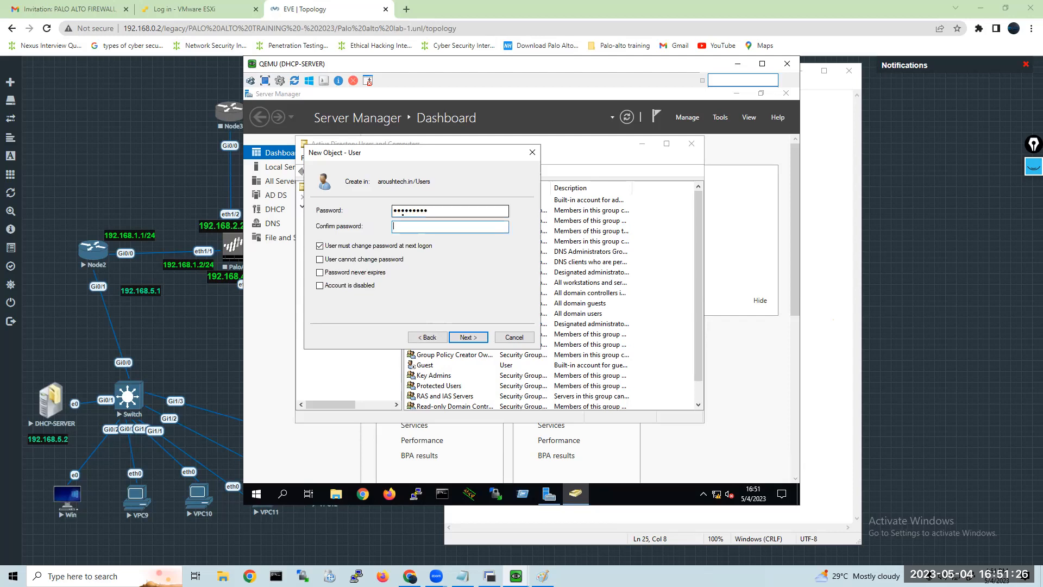
{"action": "type", "text": "••••"}
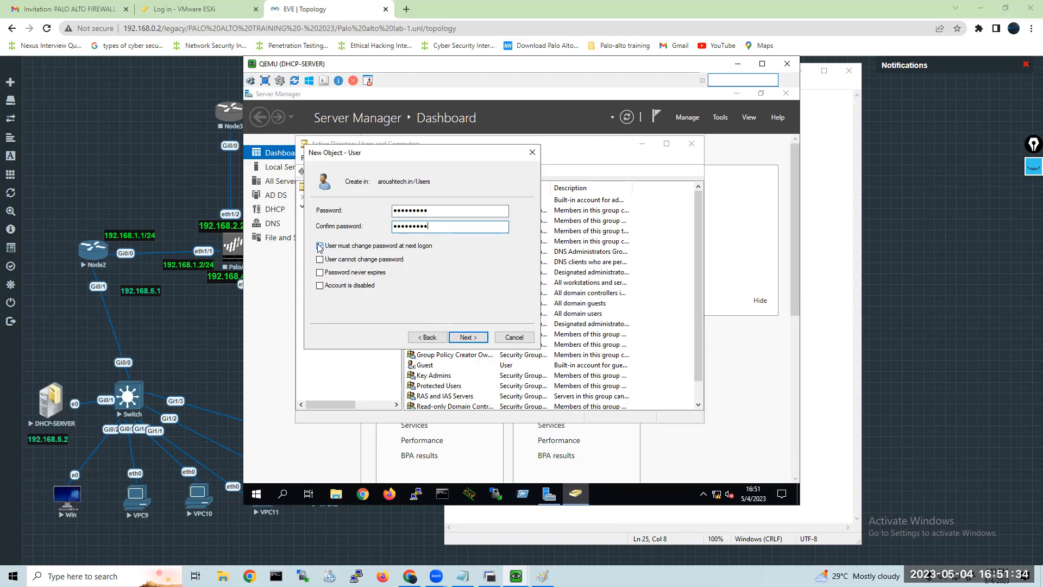
Disable "User must change password at next logon", enable "User cannot change password" and "Password never expires", and create the user.
{"action": "left_click", "coordinate": [319, 246]}
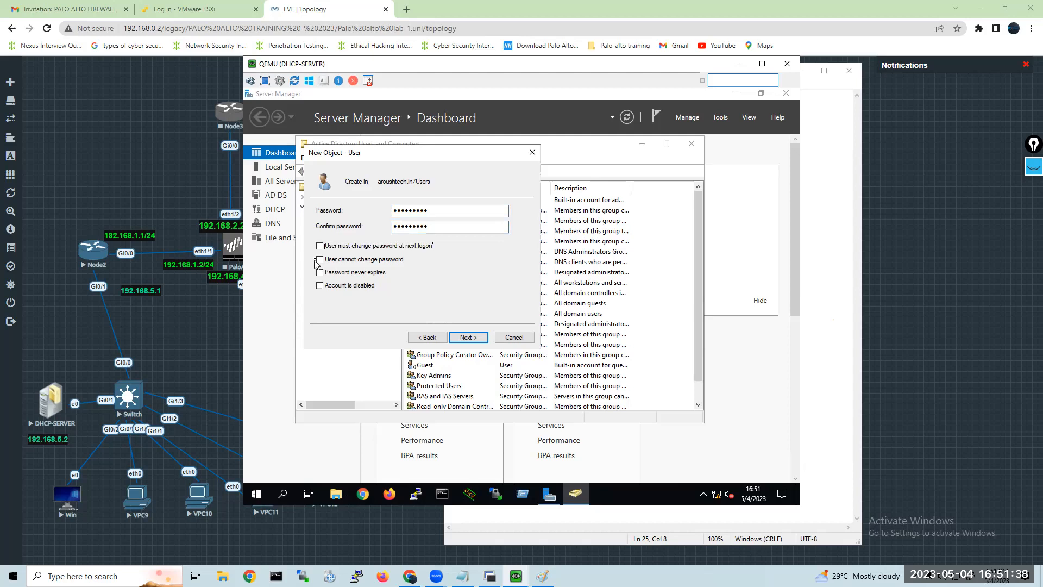
{"action": "left_click", "coordinate": [319, 260]}
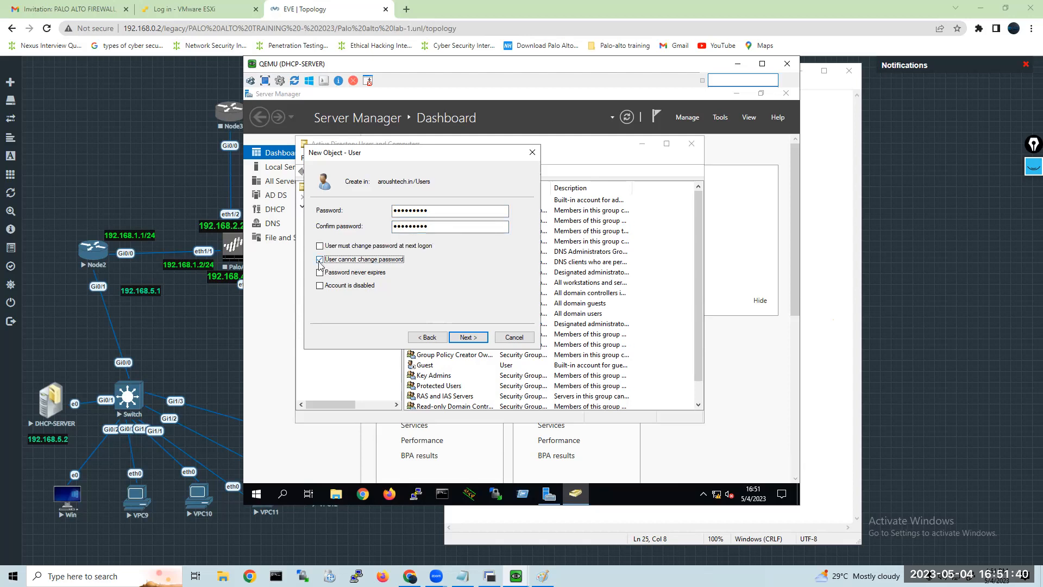
{"action": "left_click", "coordinate": [319, 273]}
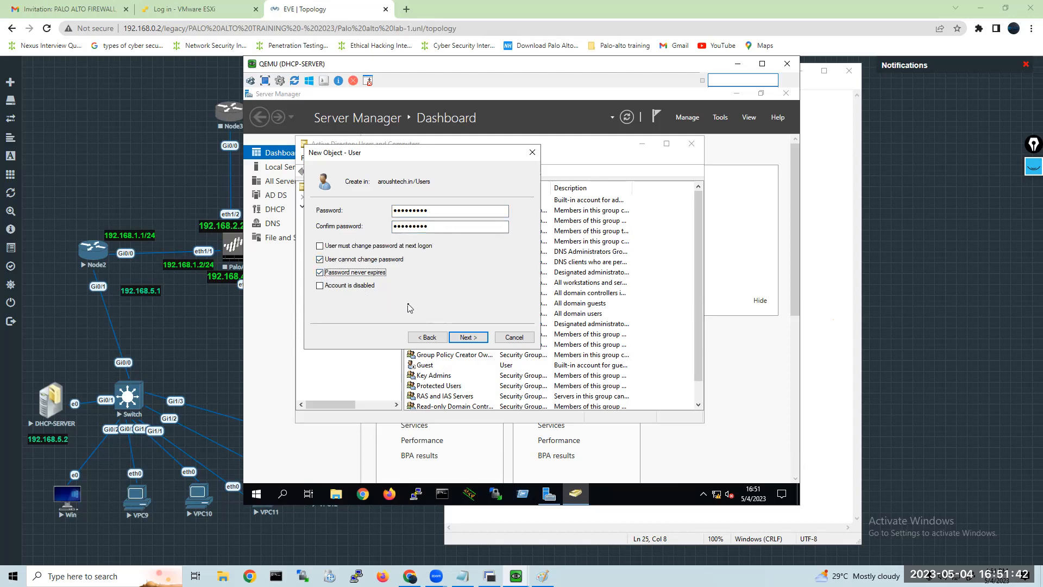
{"action": "left_click", "coordinate": [461, 338]}
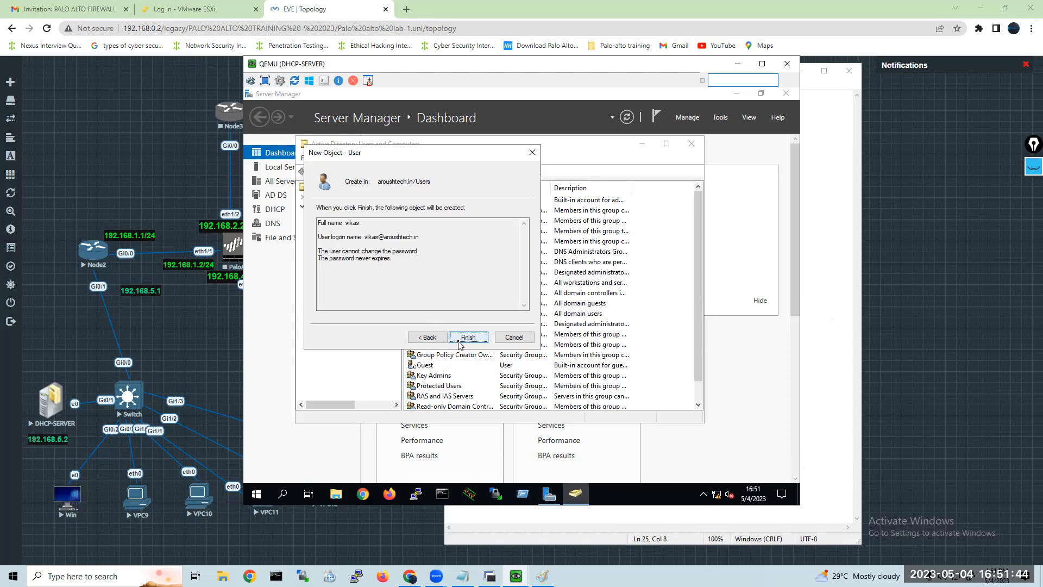
{"action": "left_click", "coordinate": [457, 338]}
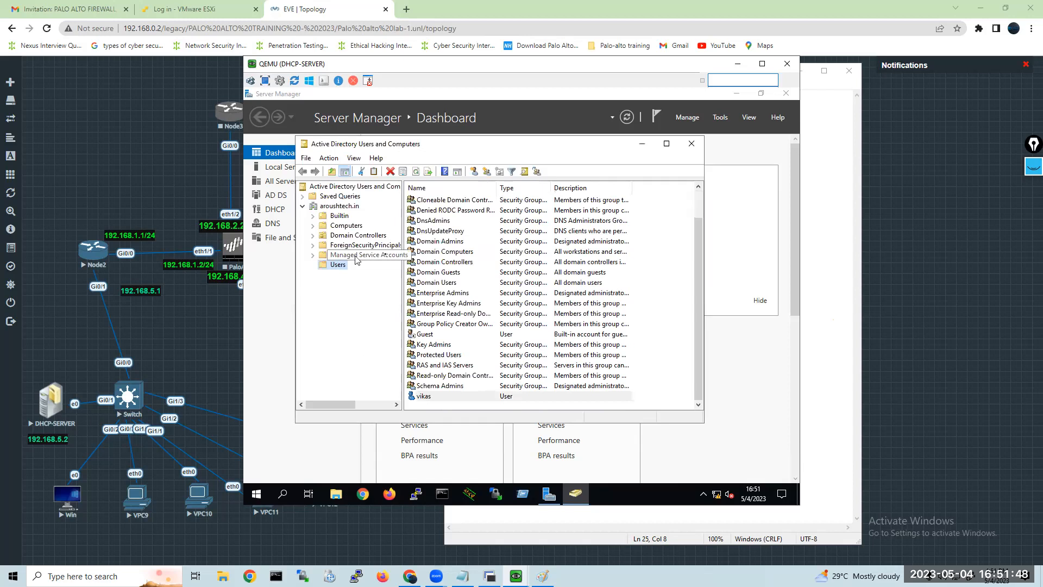
Check the domain's Computers container for joined machines and return to the end of the Users list.
{"action": "left_click", "coordinate": [346, 225]}
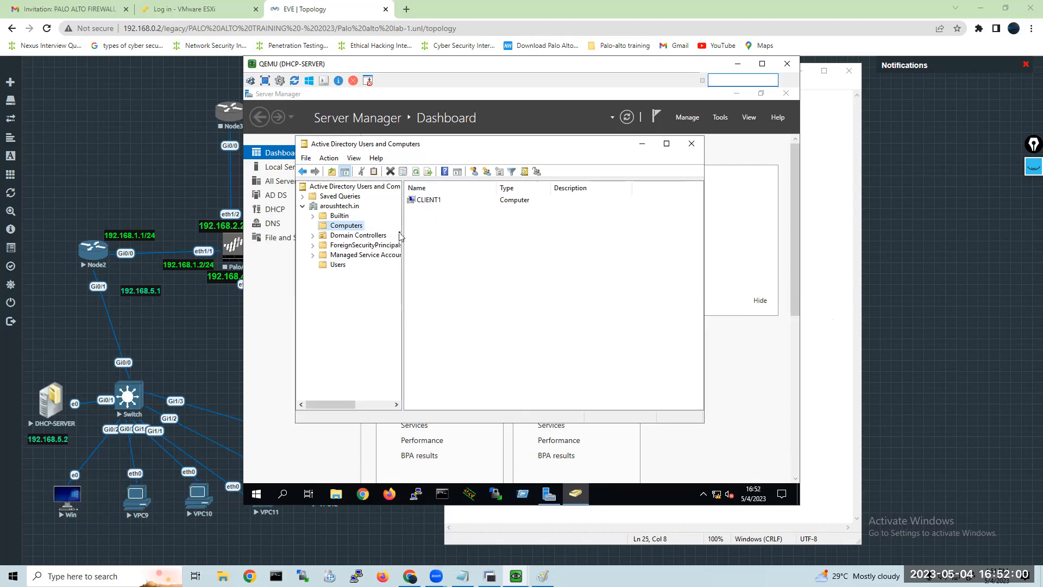
{"action": "left_click", "coordinate": [340, 266]}
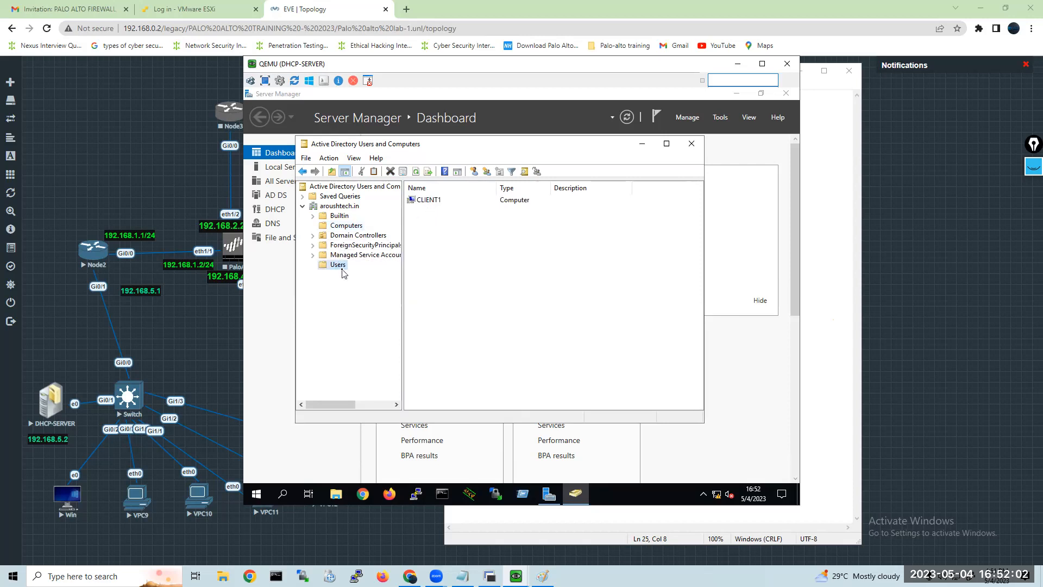
{"action": "scroll", "coordinate": [495, 359], "scroll_direction": "down", "scroll_amount": 1}
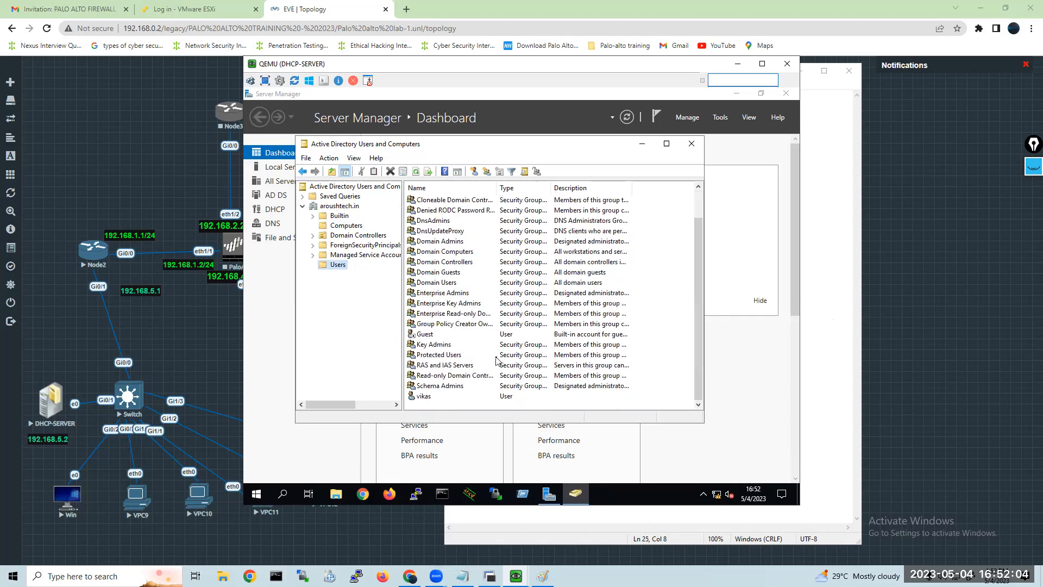
Copy the existing domain user account at the end of the Users list, entering the new user's first name and logon name.
{"action": "right_click", "coordinate": [424, 401]}
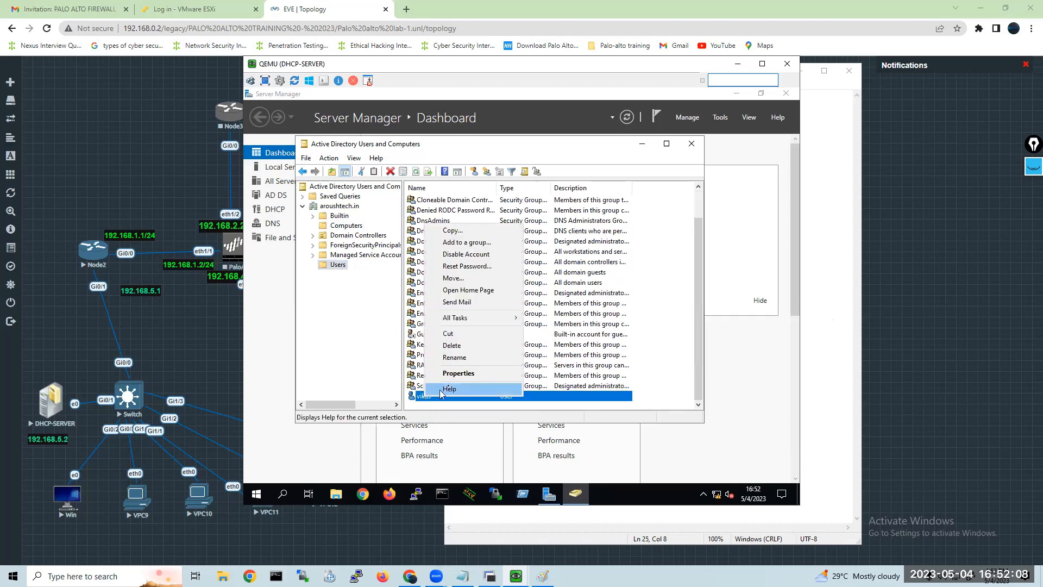
{"action": "left_click", "coordinate": [456, 232]}
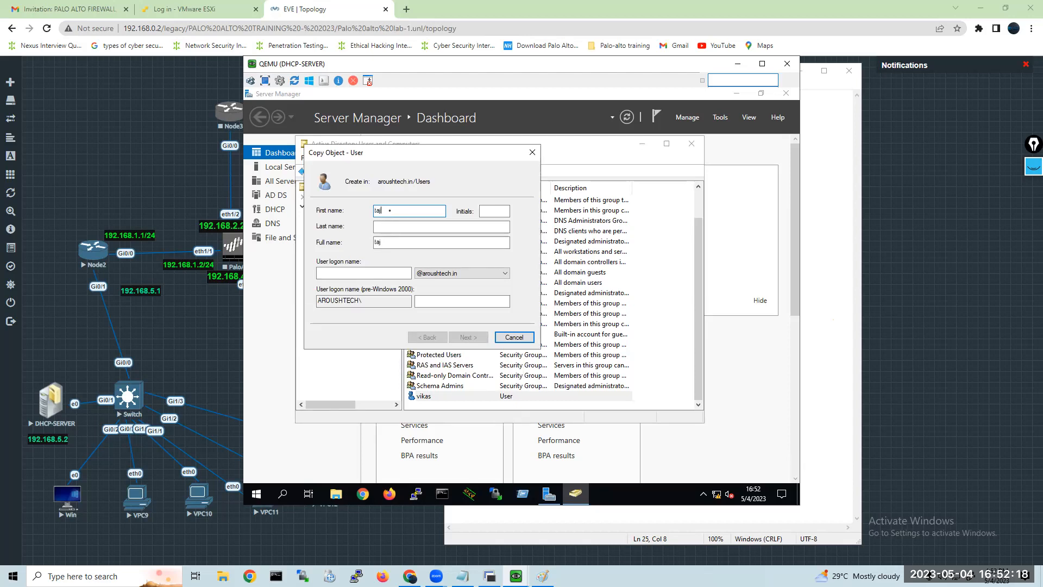
{"action": "left_click", "coordinate": [374, 275]}
{"action": "type", "text": "taj"}
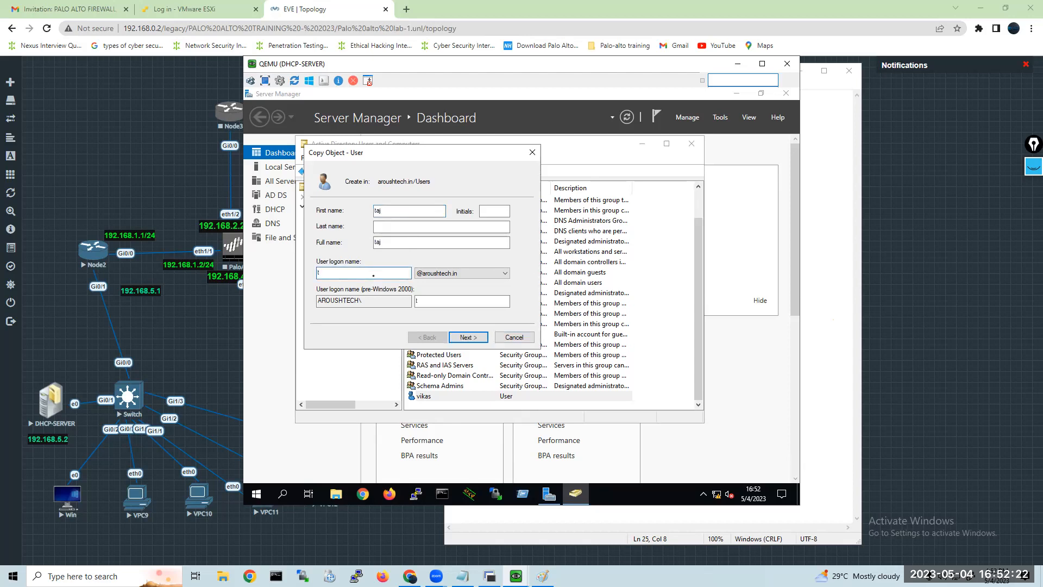
{"action": "left_click", "coordinate": [472, 341]}
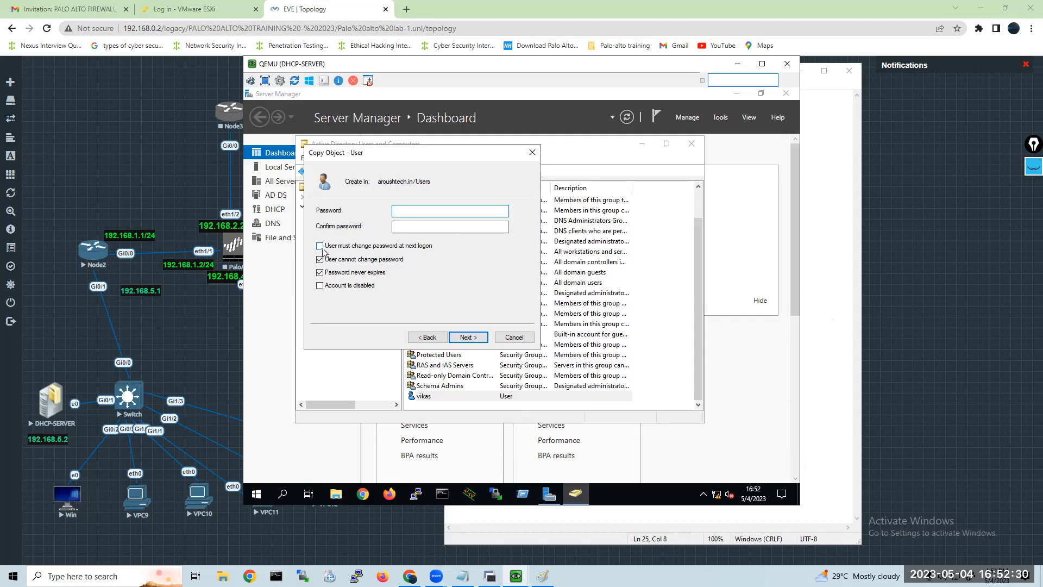
Enter and confirm the copied user's account password, keep the inherited password options, and create the user.
{"action": "left_click", "coordinate": [326, 274]}
{"action": "type", "text": "••••••"}
{"action": "key", "text": "Tab"}
{"action": "type", "text": "•••"}
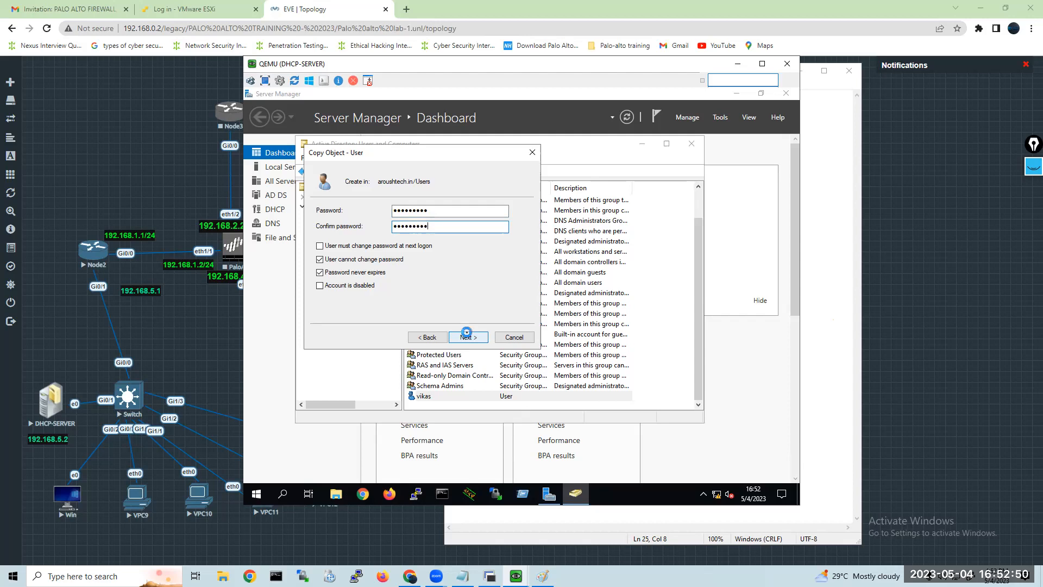
{"action": "left_click", "coordinate": [468, 337]}
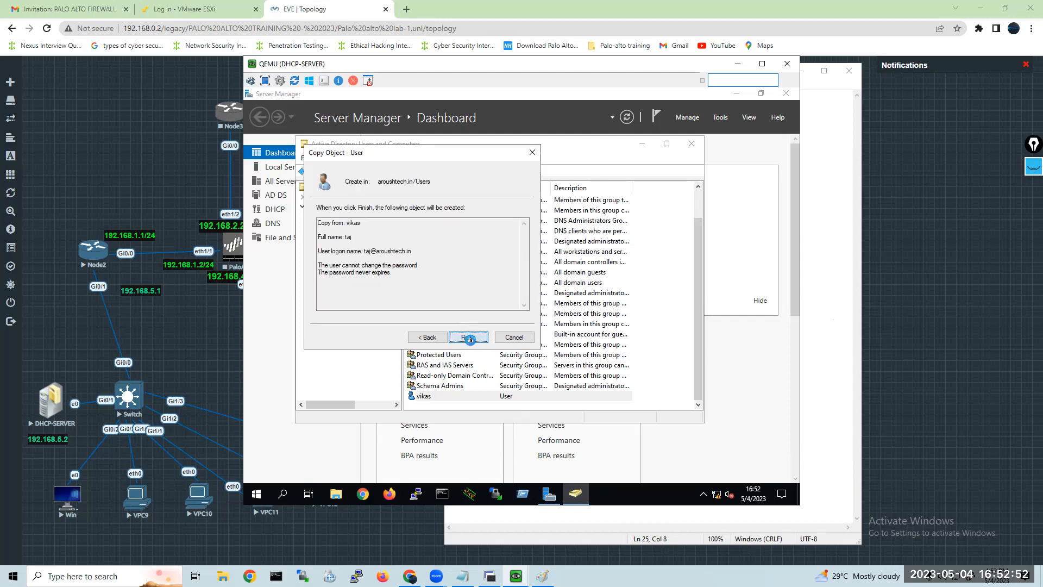
{"action": "left_click", "coordinate": [470, 338]}
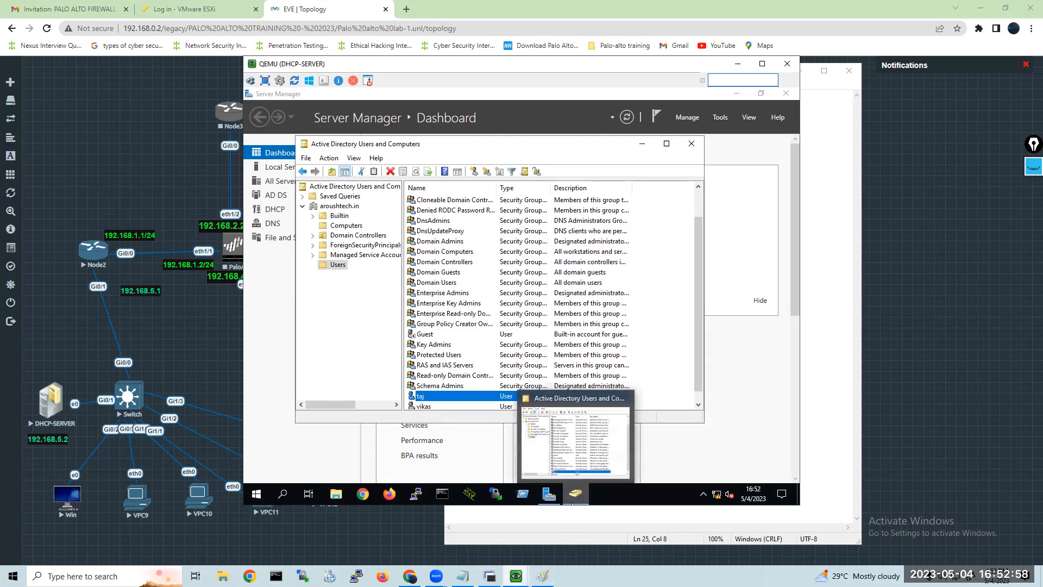
Switch to the Win client console, send Ctrl+Alt+Del to unlock the sign-in screen, and choose Other user.
{"action": "mouse_move", "coordinate": [515, 576]}
{"action": "left_click", "coordinate": [492, 551]}
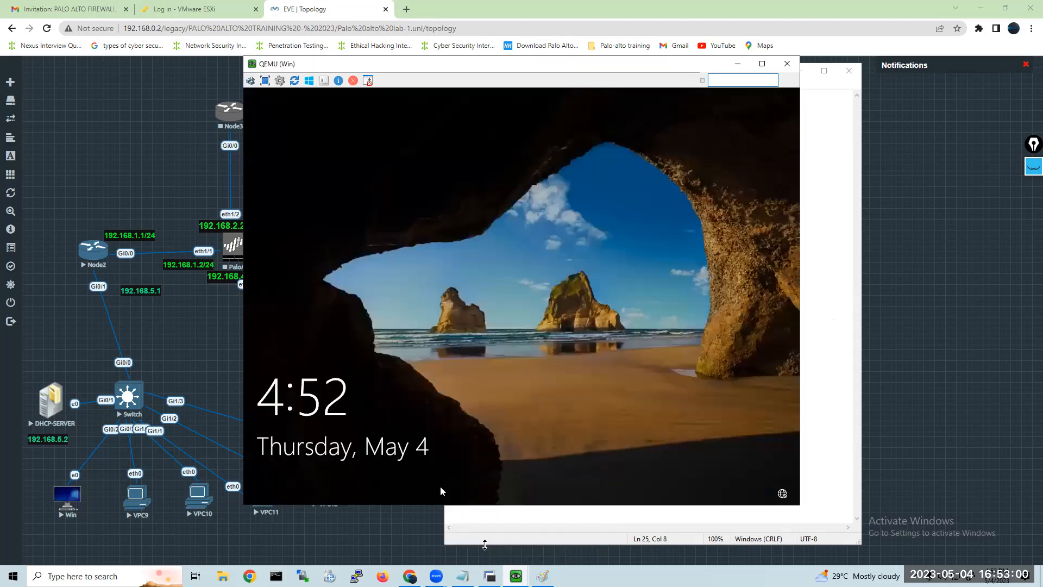
{"action": "left_click", "coordinate": [252, 81]}
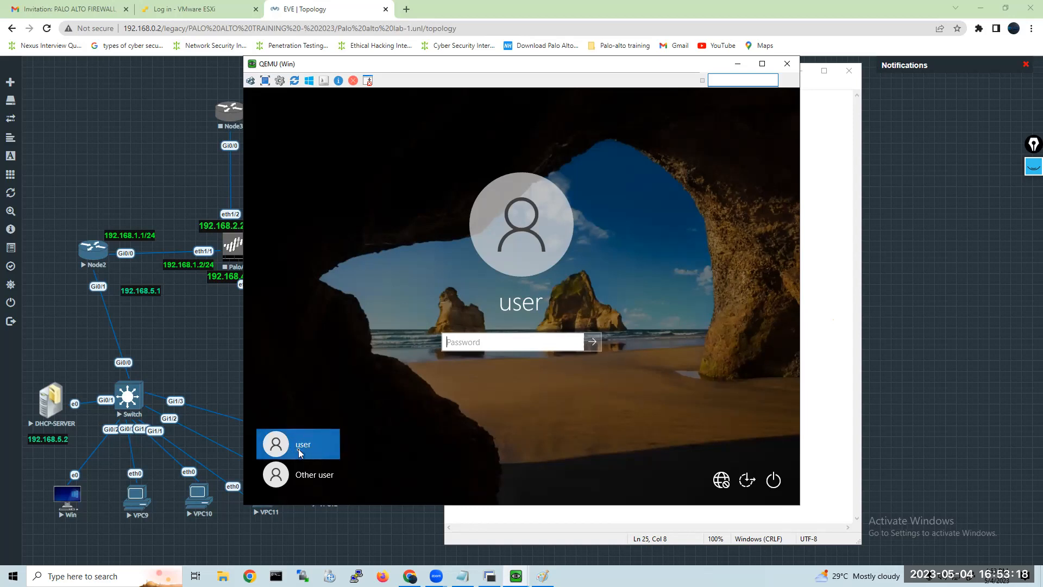
{"action": "left_click", "coordinate": [304, 479]}
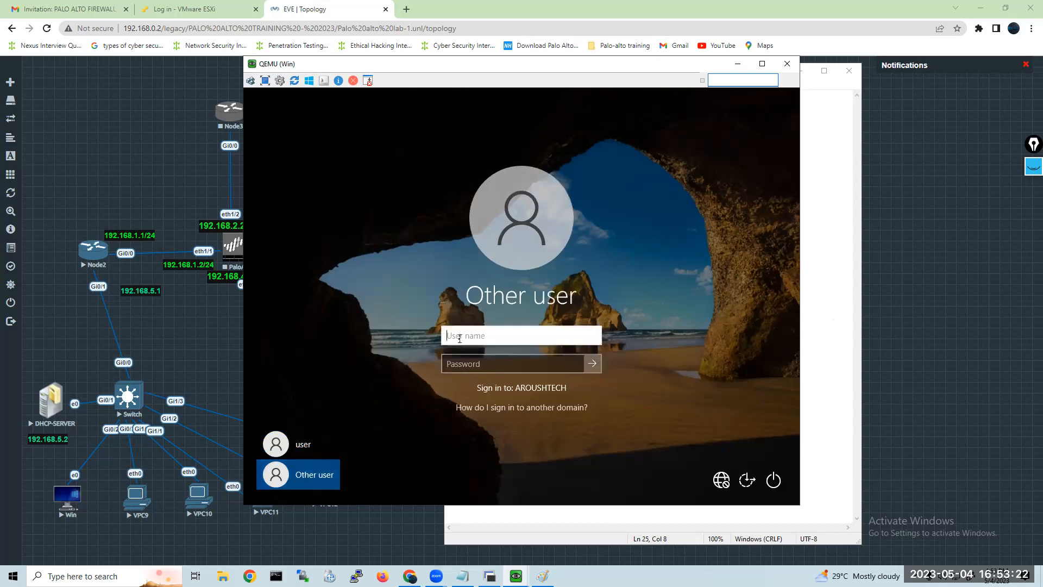
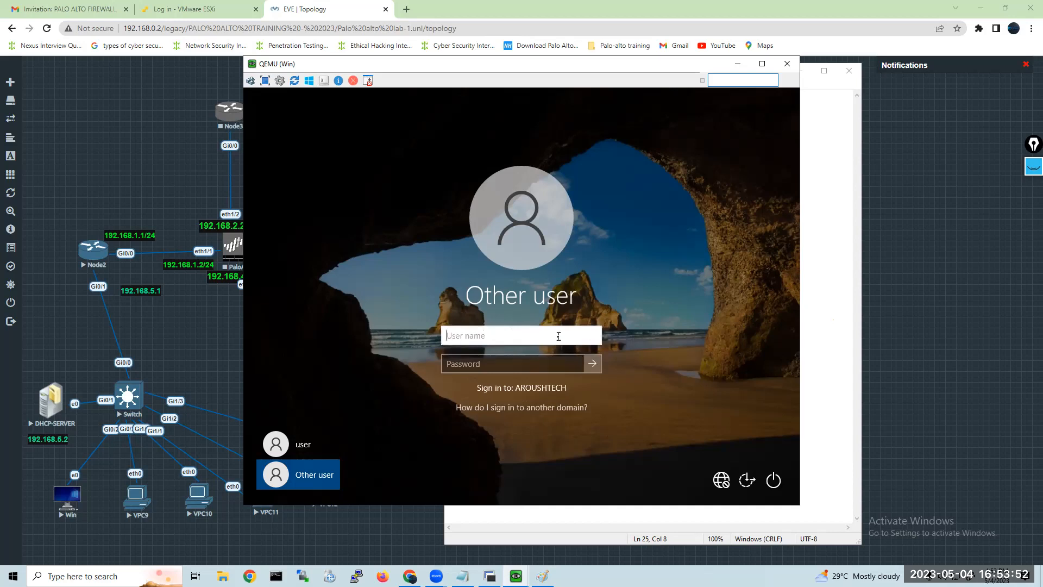
Sign in to the AROUSHTECH domain with the first created user's logon name and account password.
{"action": "type", "text": "vikas"}
{"action": "left_click", "coordinate": [503, 369]}
{"action": "type", "text": "••••••"}
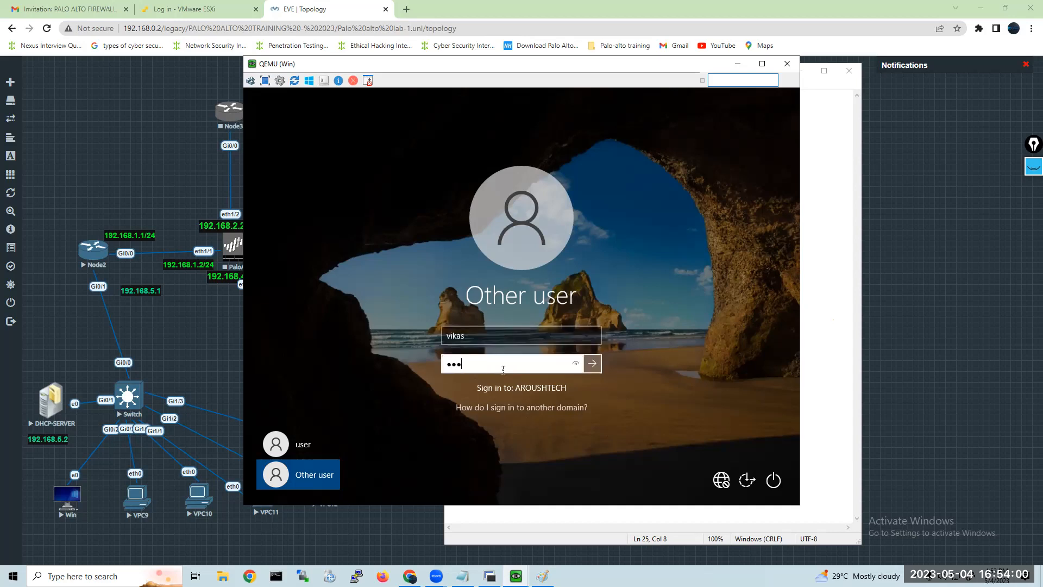
{"action": "type", "text": "•••"}
{"action": "left_click", "coordinate": [592, 363]}
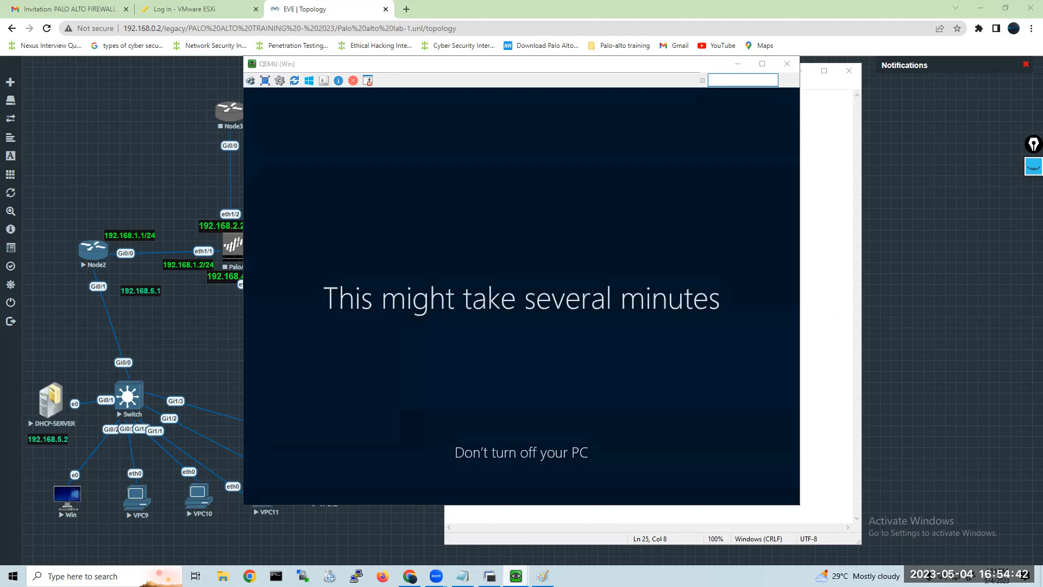
On the DHCP-SERVER console, browse to C:\Users\Administrator to examine the folders of a user profile.
{"action": "mouse_move", "coordinate": [523, 576]}
{"action": "left_click", "coordinate": [539, 537]}
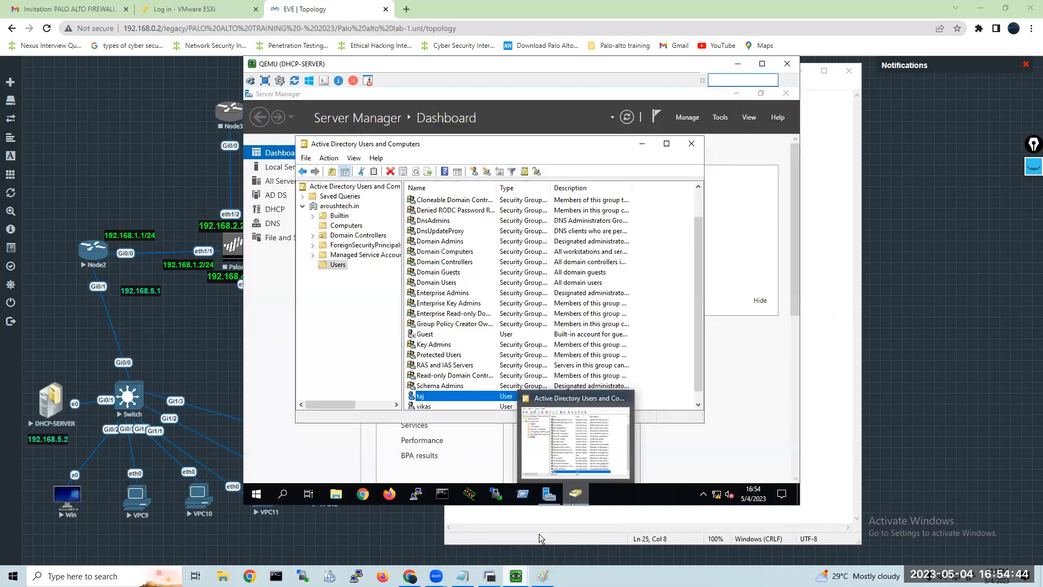
{"action": "left_click", "coordinate": [333, 499]}
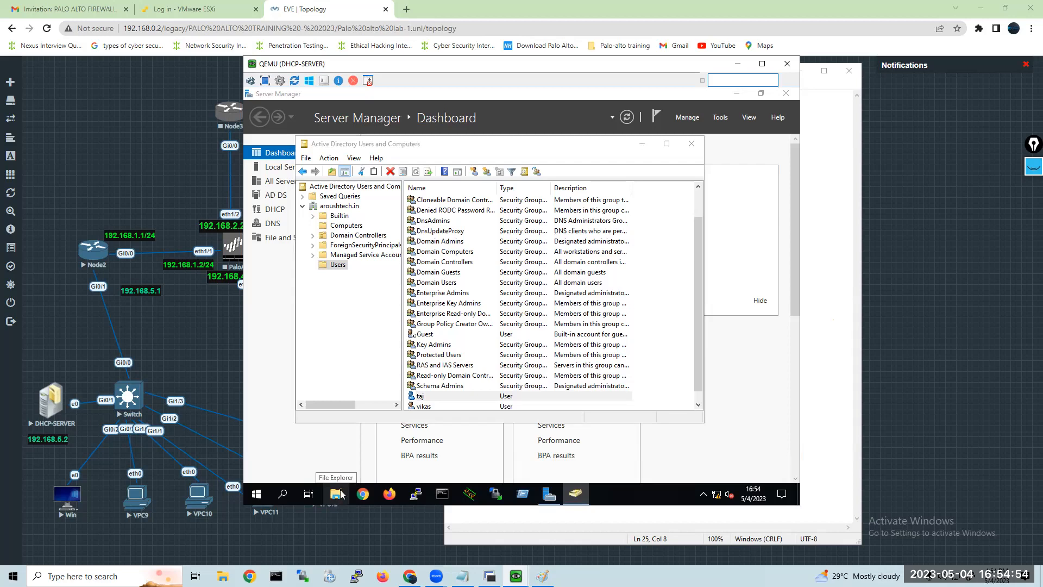
{"action": "left_click", "coordinate": [337, 493]}
{"action": "left_click", "coordinate": [337, 494]}
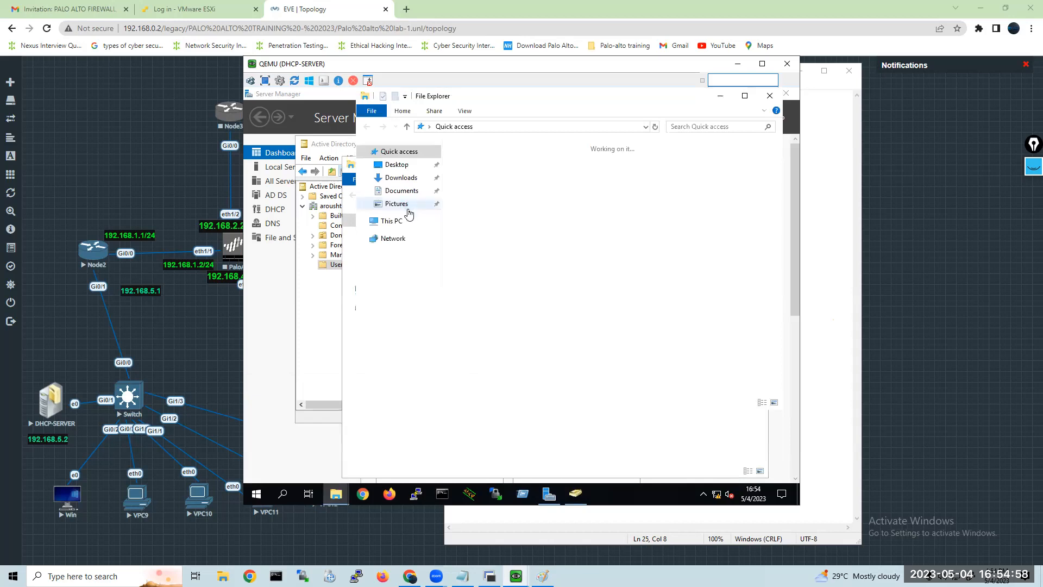
{"action": "left_click", "coordinate": [398, 224]}
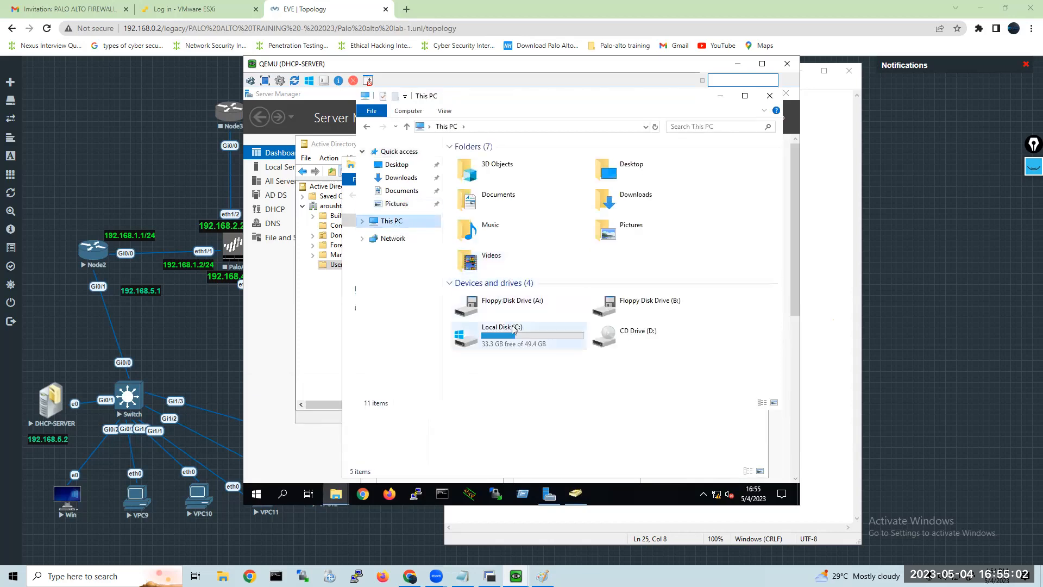
{"action": "double_click", "coordinate": [515, 333]}
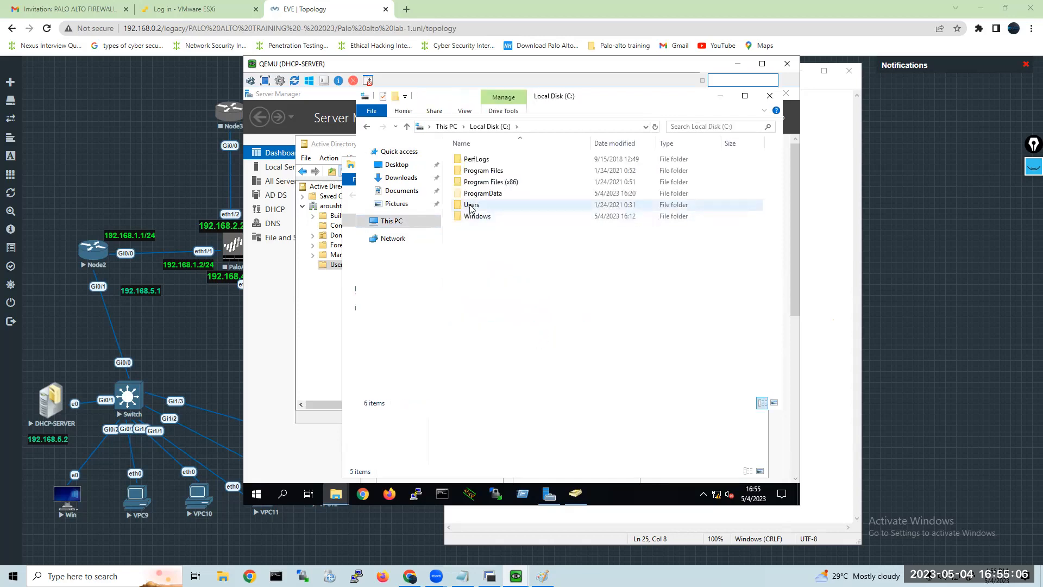
{"action": "double_click", "coordinate": [470, 206]}
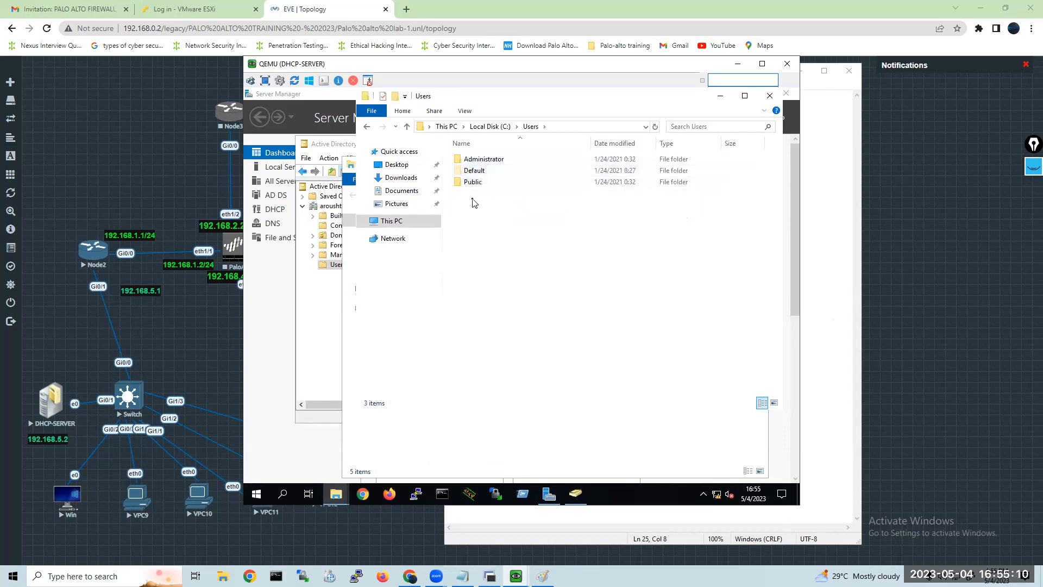
{"action": "double_click", "coordinate": [479, 161]}
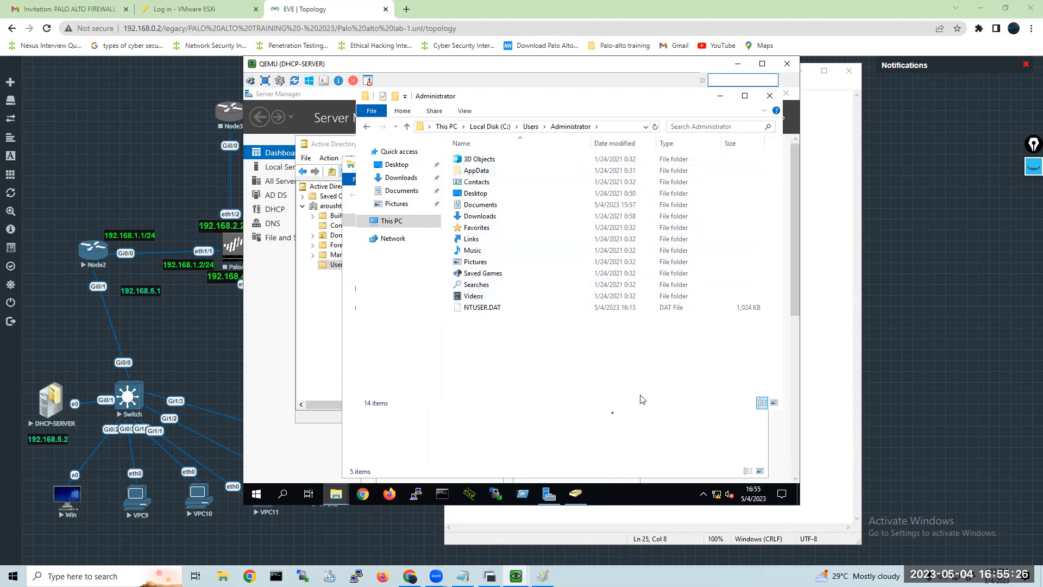
Return to the Win client console to check the progress of the domain user's first sign-in.
{"action": "left_click", "coordinate": [613, 527]}
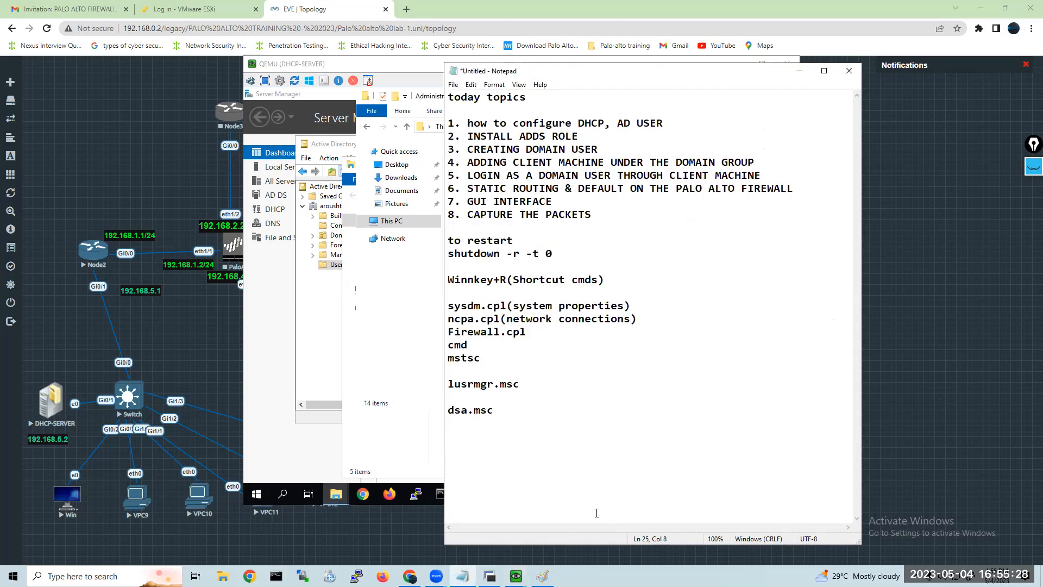
{"action": "left_click", "coordinate": [517, 576]}
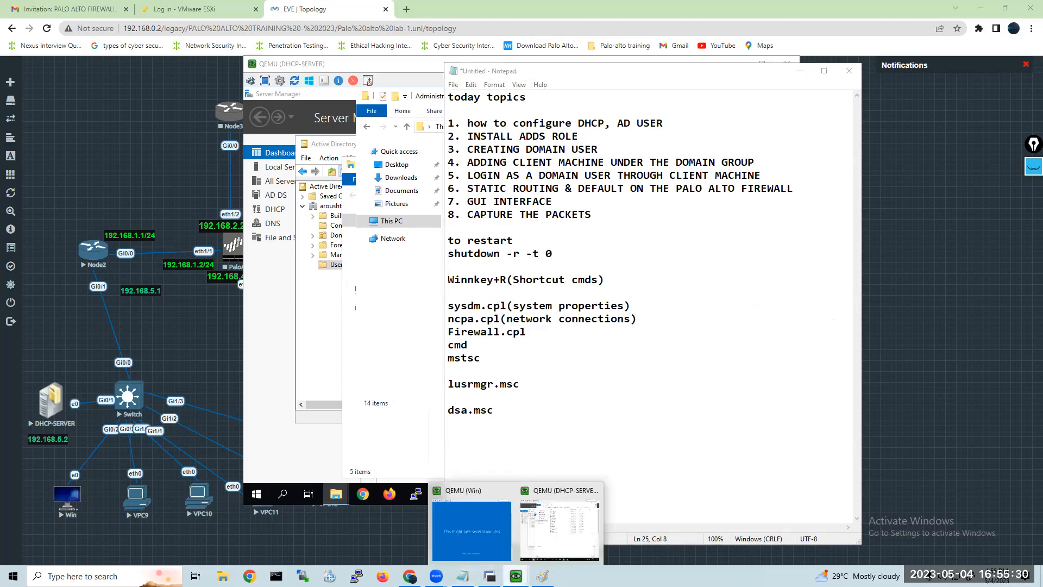
{"action": "left_click", "coordinate": [468, 529]}
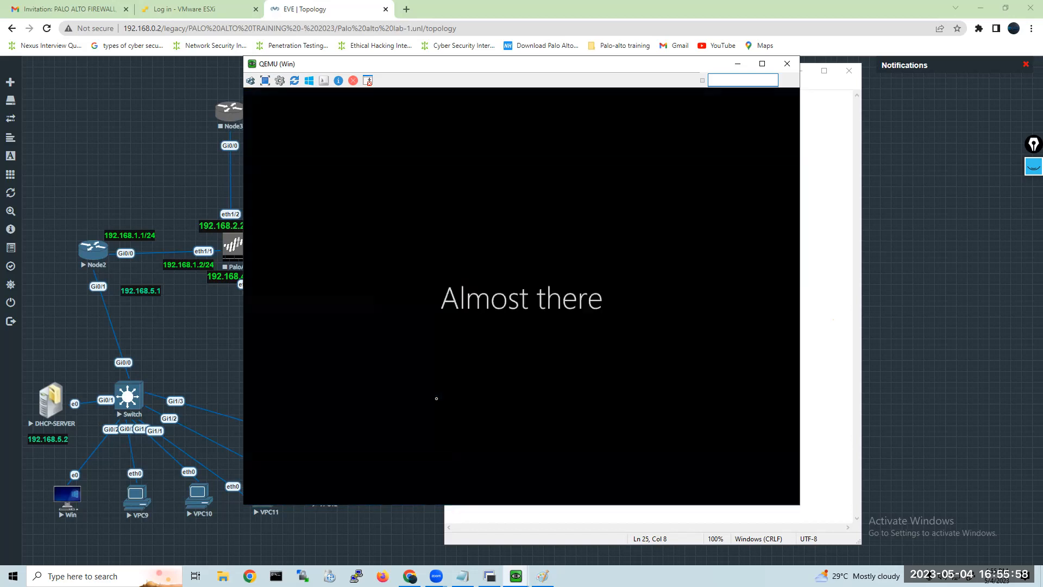
Open the VPC9 node's console from the EVE-NG topology in SecureCRT.
{"action": "left_click", "coordinate": [135, 497]}
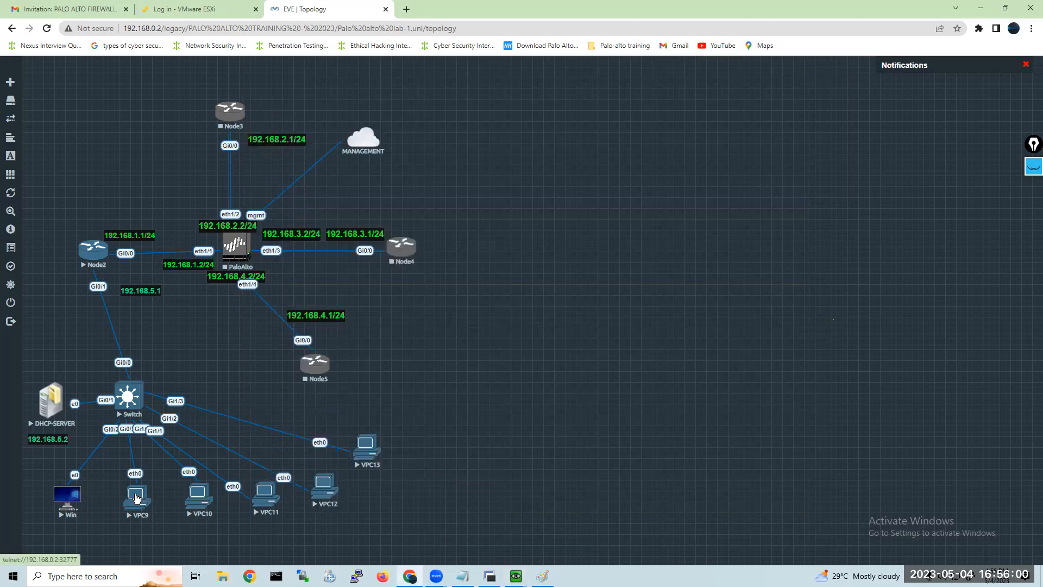
{"action": "left_click", "coordinate": [136, 497]}
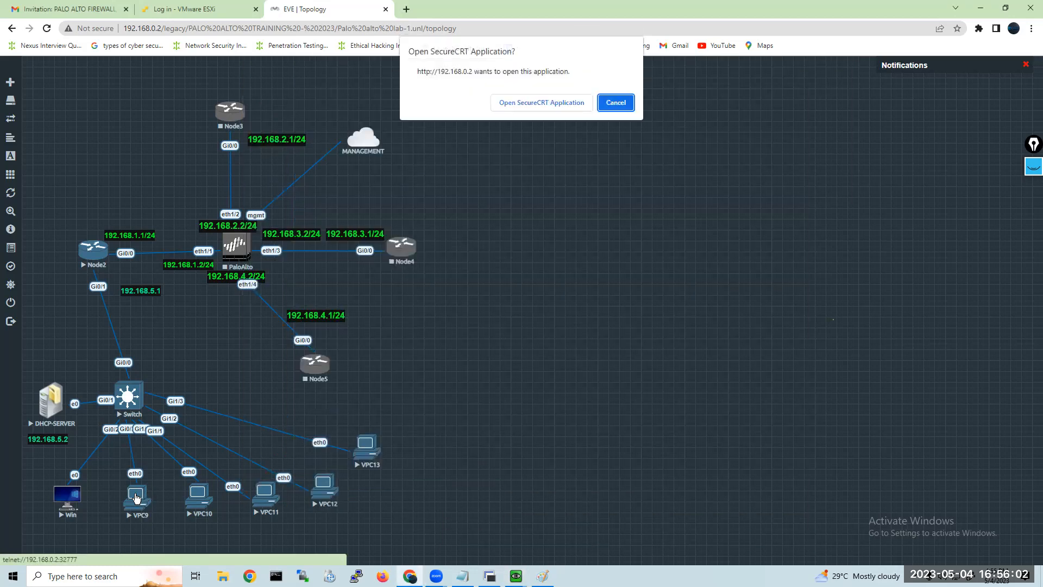
{"action": "left_click", "coordinate": [518, 105]}
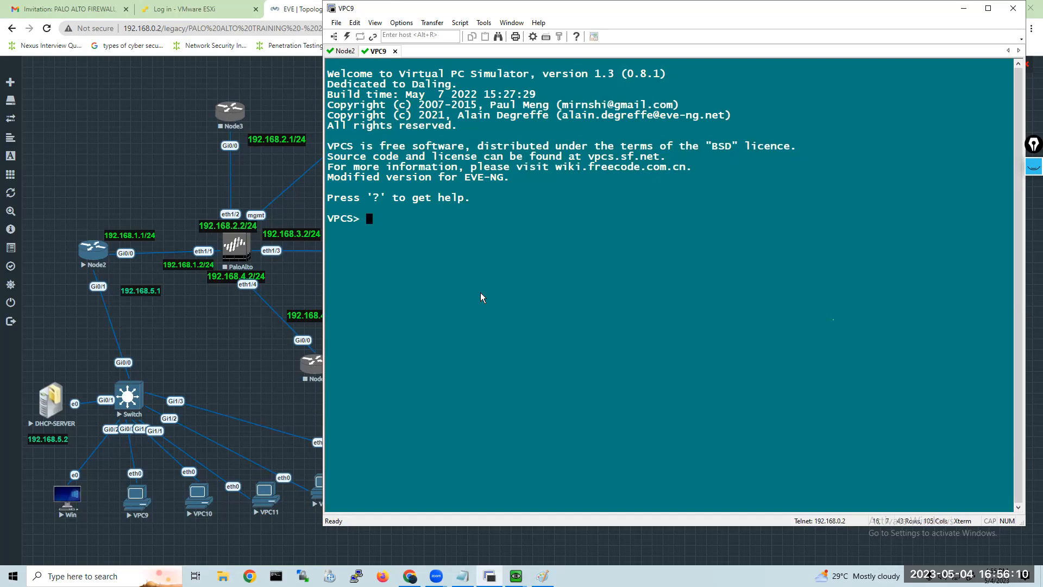
Try to query VPC9's network settings with the ipconfig command.
{"action": "type", "text": "ipconfig /relea"}
{"action": "key", "text": "BackSpace"}
{"action": "key", "text": "BackSpace"}
{"action": "key", "text": "BackSpace"}
{"action": "key", "text": "BackSpace"}
{"action": "key", "text": "BackSpace"}
{"action": "key", "text": "BackSpace"}
{"action": "key", "text": "BackSpace"}
{"action": "key", "text": "BackSpace"}
{"action": "key", "text": "Return"}
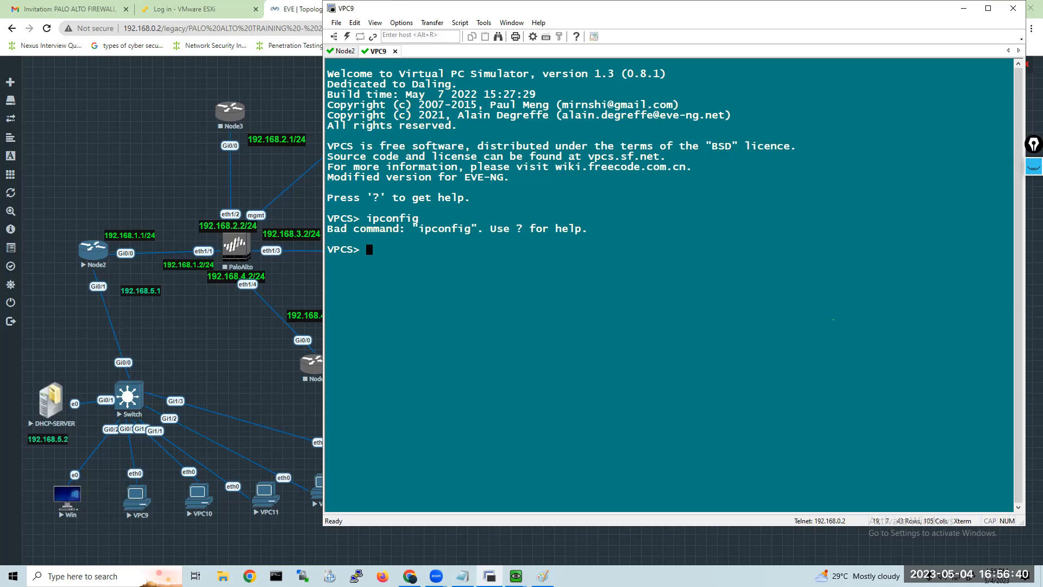
{"action": "type", "text": "ip dhcp"}
{"action": "key", "text": "BackSpace"}
{"action": "key", "text": "BackSpace"}
{"action": "key", "text": "BackSpace"}
{"action": "key", "text": "BackSpace"}
{"action": "key", "text": "BackSpace"}
{"action": "key", "text": "BackSpace"}
{"action": "key", "text": "BackSpace"}
Display VPC9's IP settings with the show ip command.
{"action": "type", "text": "show ip"}
{"action": "key", "text": "Return"}
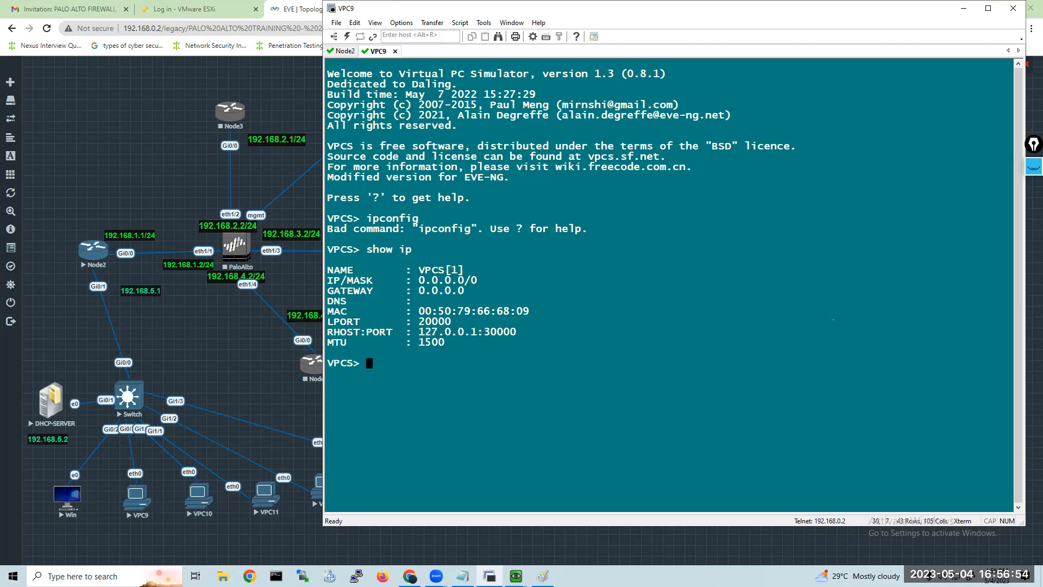
Try to release VPC9's address with ipconfig /release.
{"action": "type", "text": "ipconfig /release"}
{"action": "key", "text": "Return"}
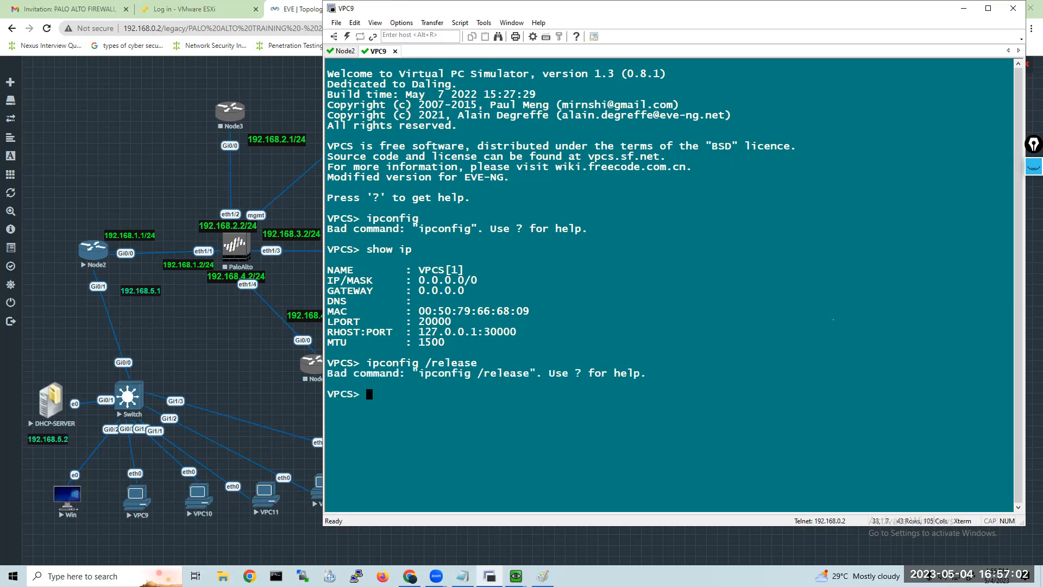
Recall the release command on VPC9 and try it as ipconfig dhcp /release.
{"action": "key", "text": "Up"}
{"action": "key", "text": "Left"}
{"action": "key", "text": "Left"}
{"action": "key", "text": "Left"}
{"action": "key", "text": "Left"}
{"action": "type", "text": "dhcp"}
{"action": "key", "text": "Return"}
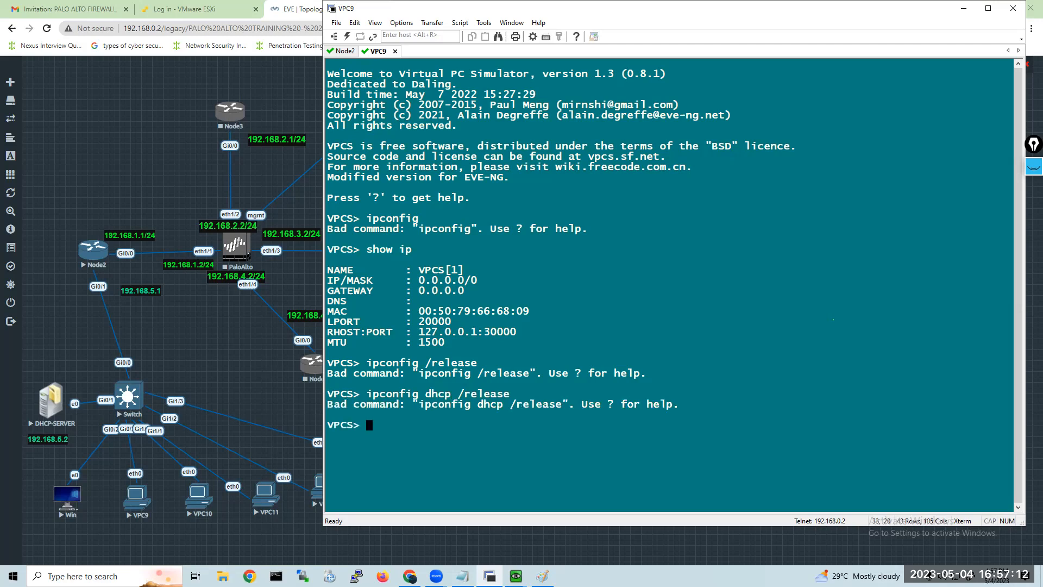
Shorten the recalled command on VPC9 and try ipconfig dhcp to request an address.
{"action": "key", "text": "Up"}
{"action": "key", "text": "BackSpace"}
{"action": "key", "text": "BackSpace"}
{"action": "key", "text": "BackSpace"}
{"action": "key", "text": "BackSpace"}
{"action": "key", "text": "BackSpace"}
{"action": "key", "text": "BackSpace"}
{"action": "key", "text": "BackSpace"}
{"action": "key", "text": "BackSpace"}
{"action": "key", "text": "BackSpace"}
{"action": "key", "text": "BackSpace"}
{"action": "key", "text": "BackSpace"}
{"action": "type", "text": "cp"}
{"action": "key", "text": "Return"}
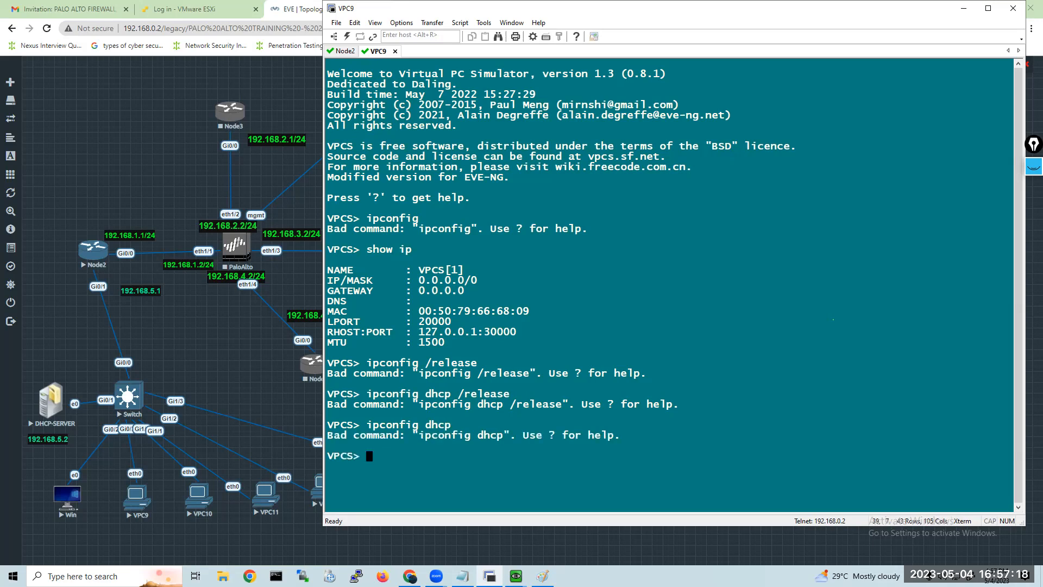
Edit the recalled command on VPC9 and try ipconfig ? to get its syntax help.
{"action": "key", "text": "Up"}
{"action": "key", "text": "BackSpace"}
{"action": "key", "text": "BackSpace"}
{"action": "key", "text": "BackSpace"}
{"action": "key", "text": "BackSpace"}
{"action": "key", "text": "BackSpace"}
{"action": "type", "text": "?"}
{"action": "key", "text": "Left"}
{"action": "key", "text": "Return"}
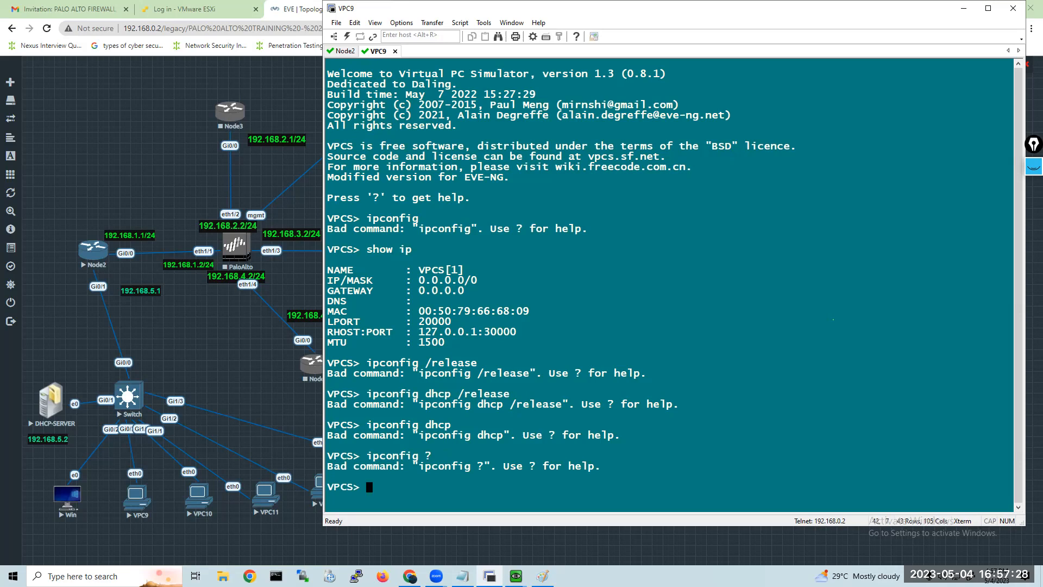
Request an IP address for VPC9 from the DHCP server with the ip dhcp command.
{"action": "type", "text": "ip dhcp"}
{"action": "key", "text": "Return"}
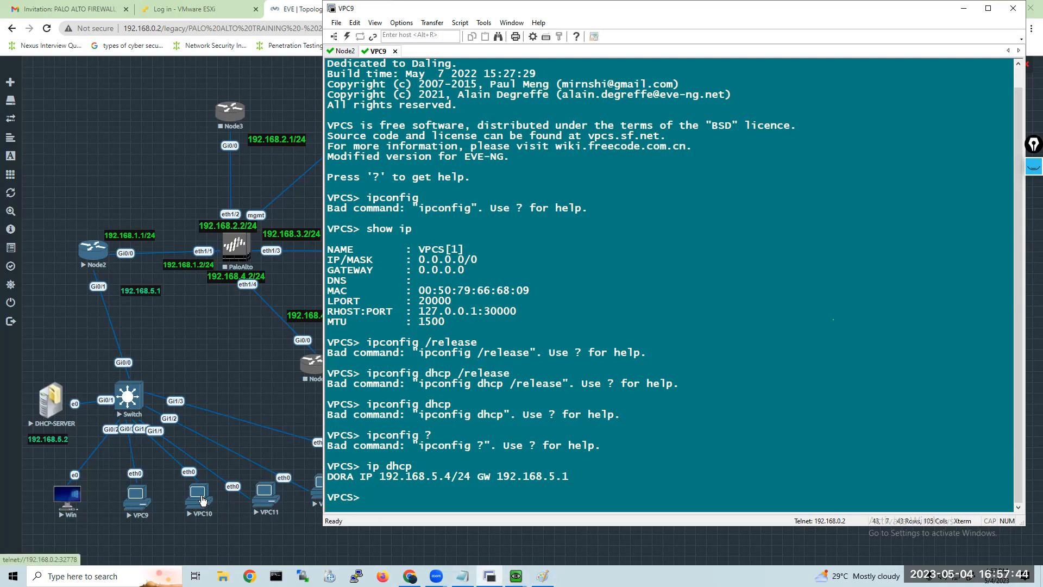
Return to the VPC9 console in SecureCRT and list the available VPCS commands with ?
{"action": "left_click", "coordinate": [59, 408]}
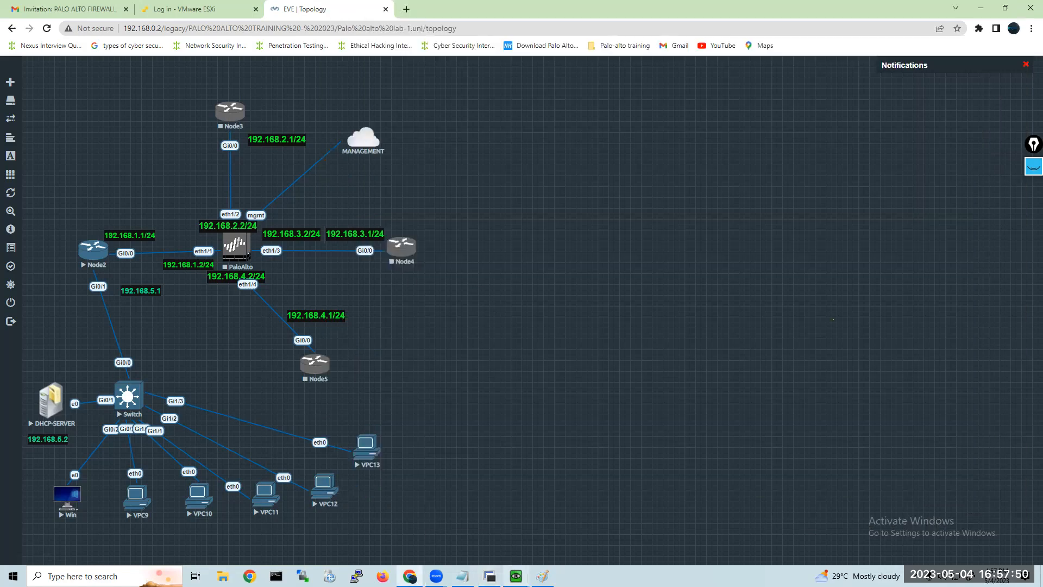
{"action": "left_click", "coordinate": [135, 497]}
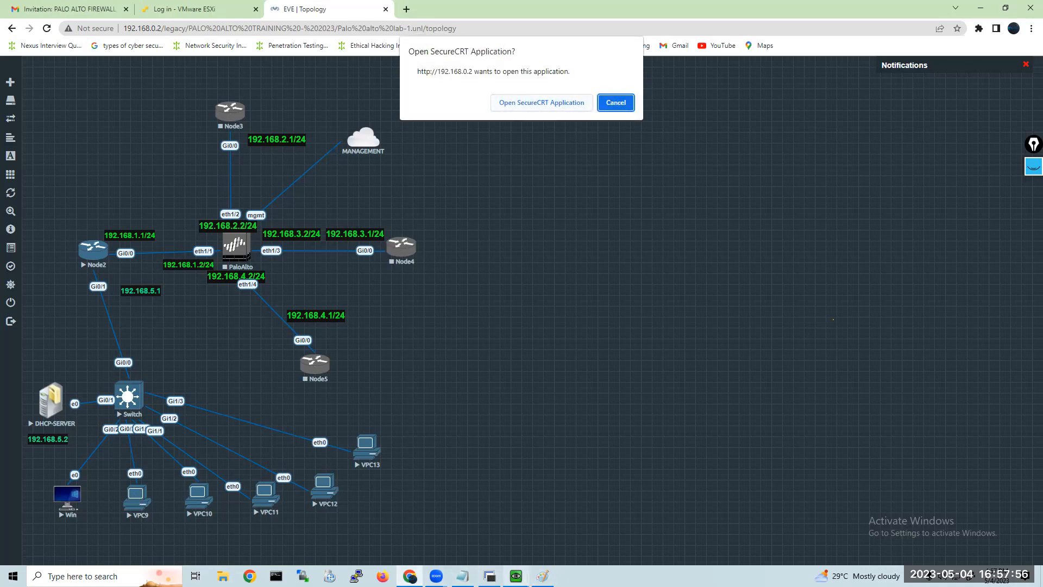
{"action": "left_click", "coordinate": [516, 576]}
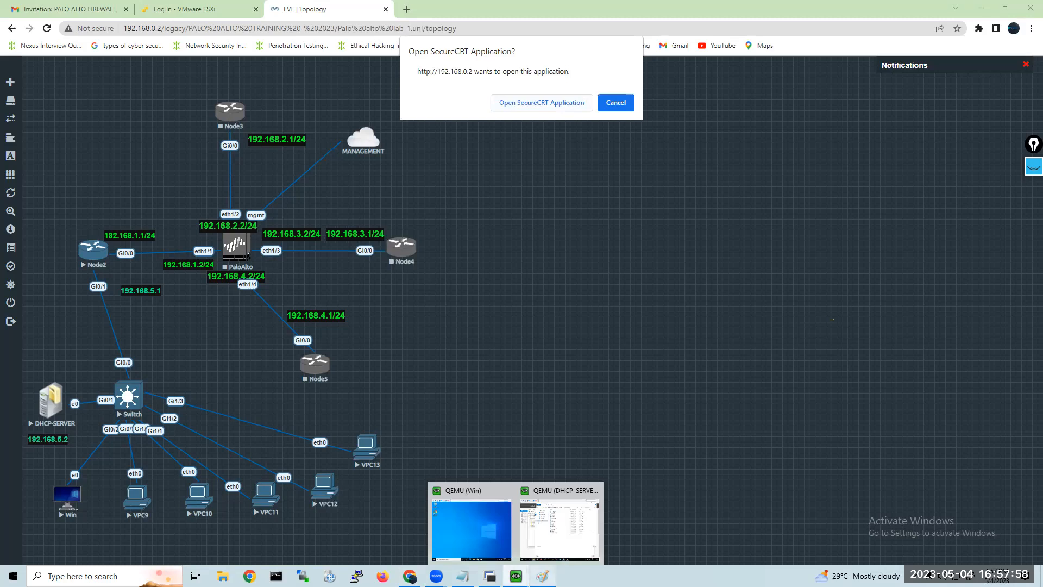
{"action": "left_click", "coordinate": [462, 576]}
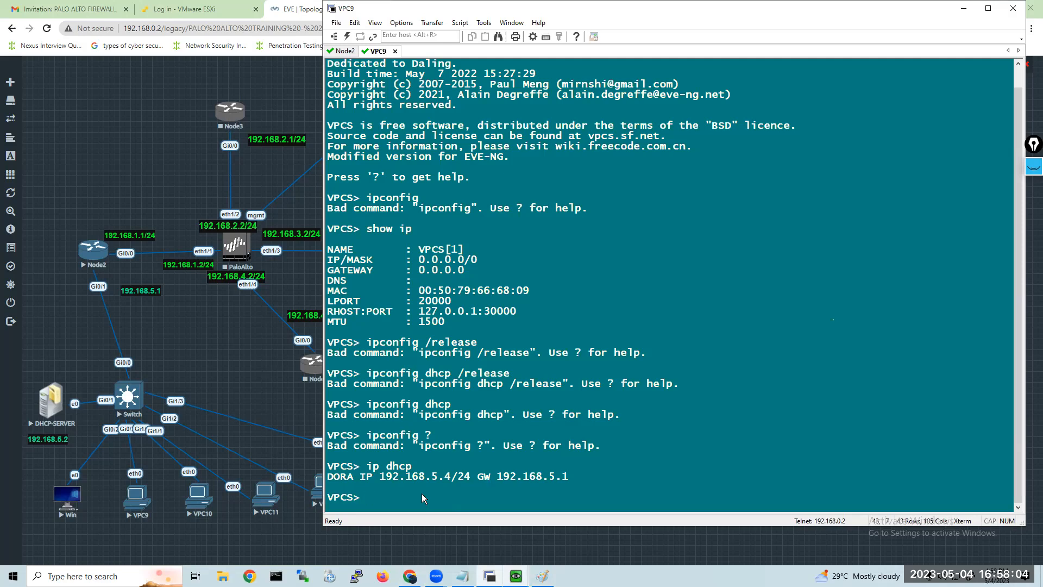
{"action": "type", "text": "?"}
{"action": "key", "text": "Return"}
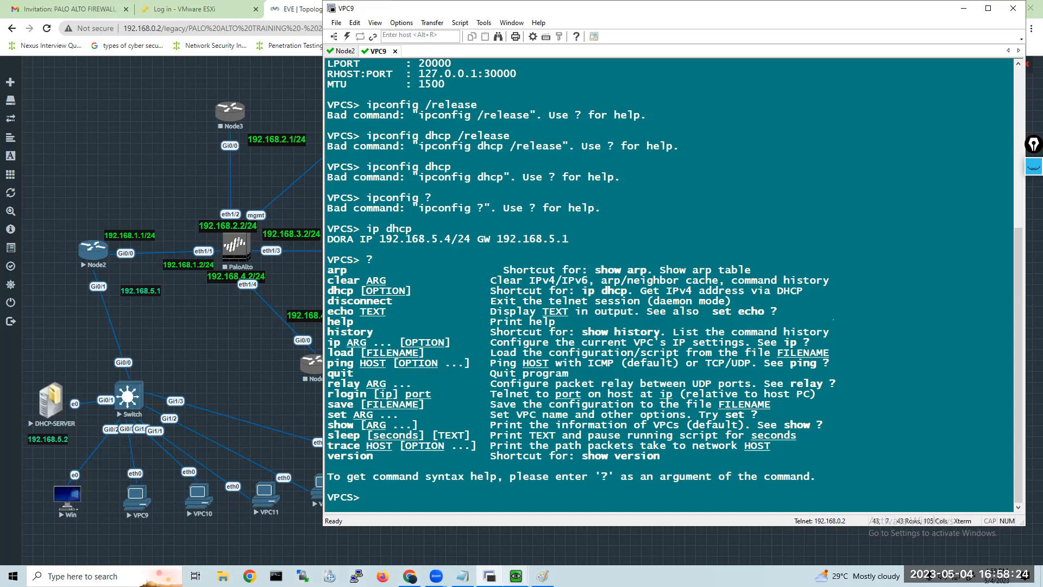
Ping the gateway 192.168.5.1 from VPC9.
{"action": "type", "text": "ping 192.168.5.1"}
{"action": "key", "text": "Return"}
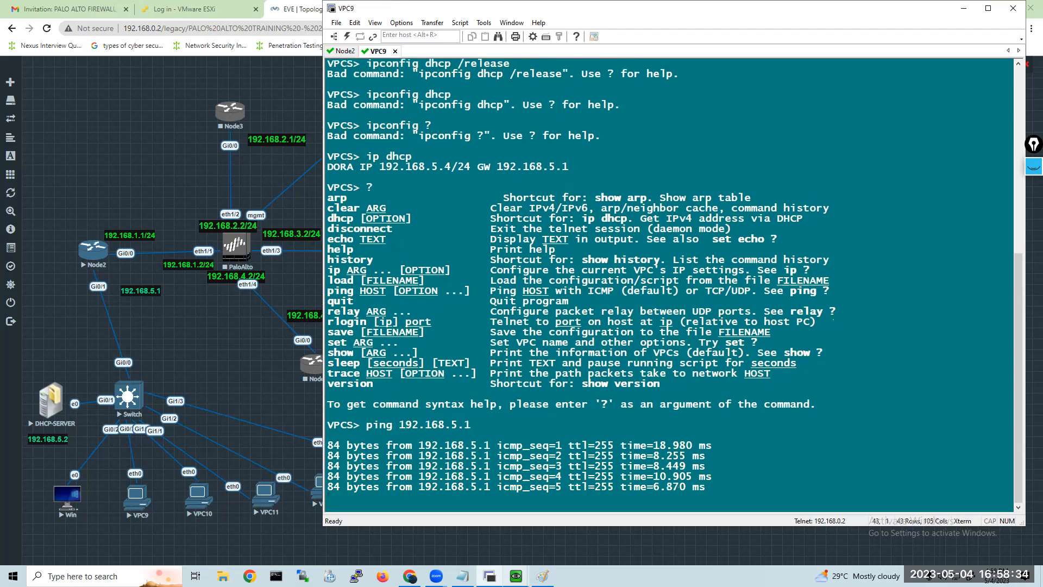
Recall the ping command on VPC9 and ping the DHCP server at 192.168.5.2.
{"action": "key", "text": "Up"}
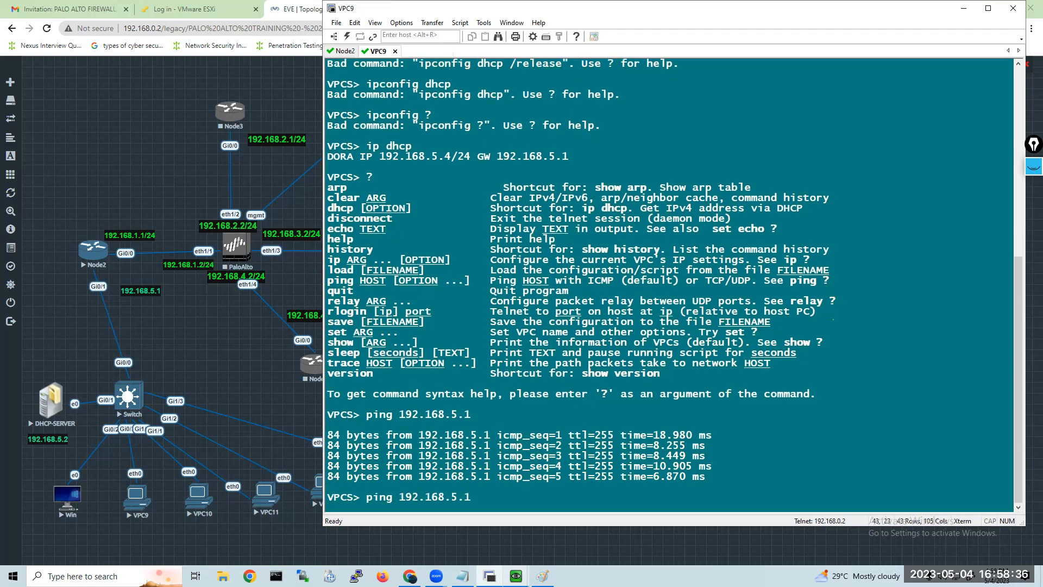
{"action": "key", "text": "BackSpace"}
{"action": "type", "text": "2"}
{"action": "key", "text": "Return"}
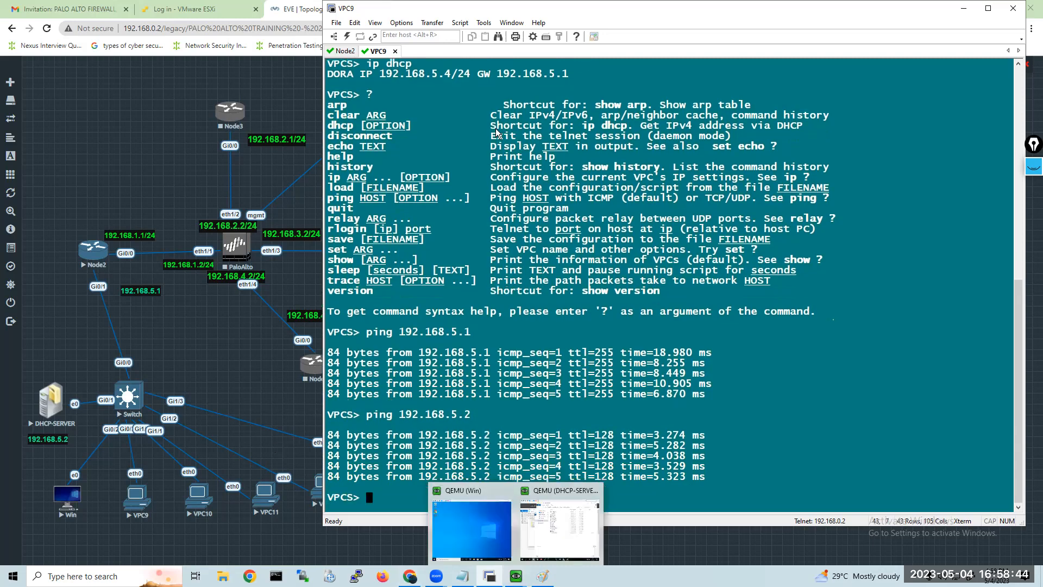
Switch to the Windows client's QEMU console and check which account is signed in.
{"action": "left_click", "coordinate": [516, 576]}
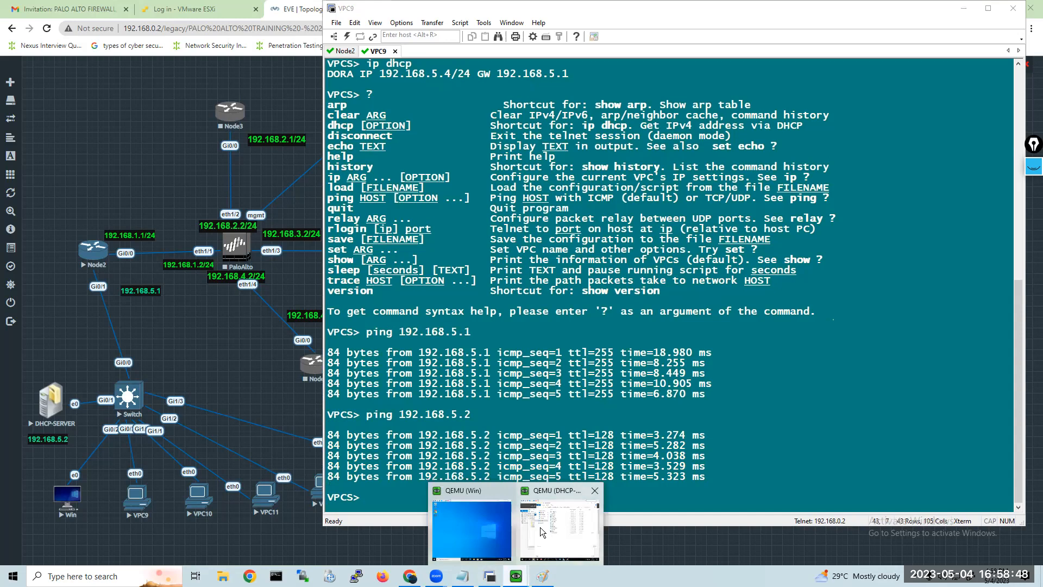
{"action": "left_click", "coordinate": [539, 527]}
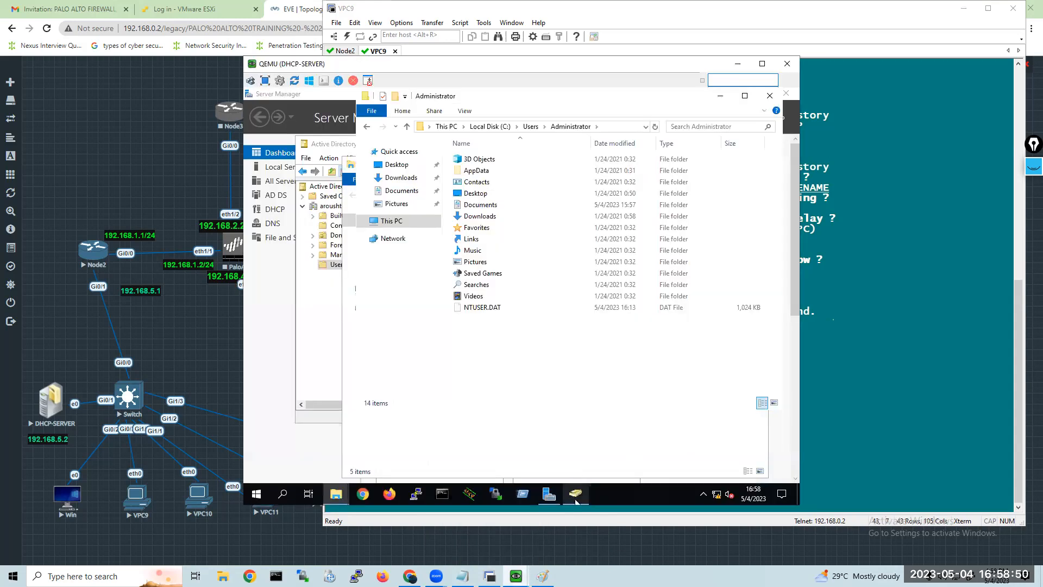
{"action": "left_click", "coordinate": [516, 576]}
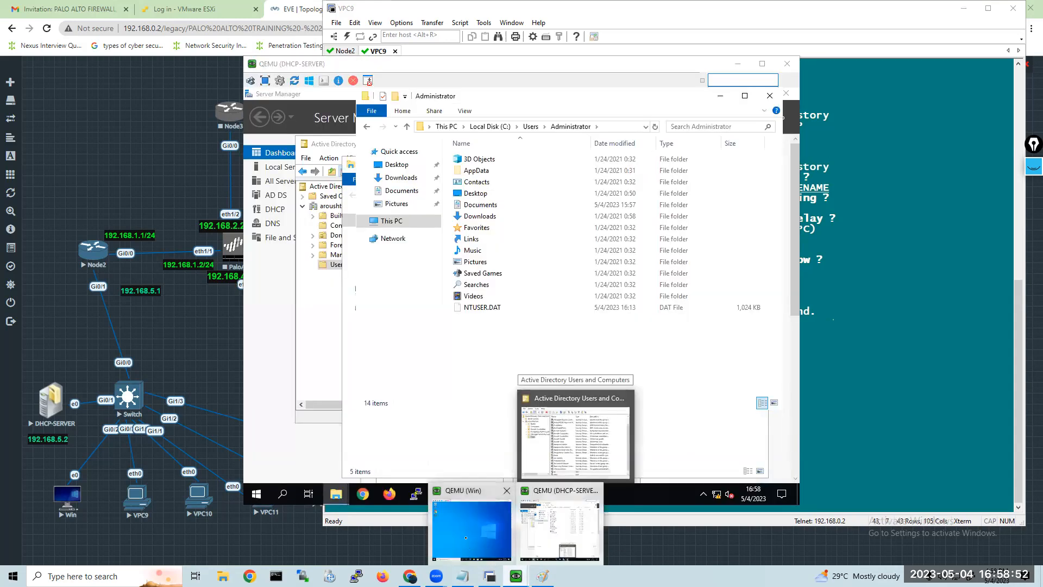
{"action": "left_click", "coordinate": [465, 538]}
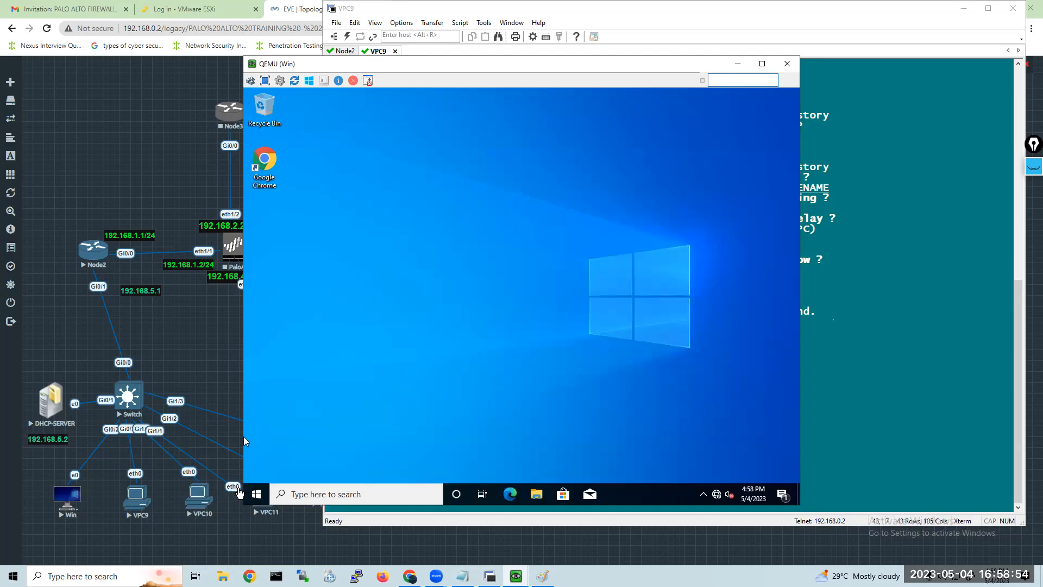
{"action": "left_click", "coordinate": [253, 499]}
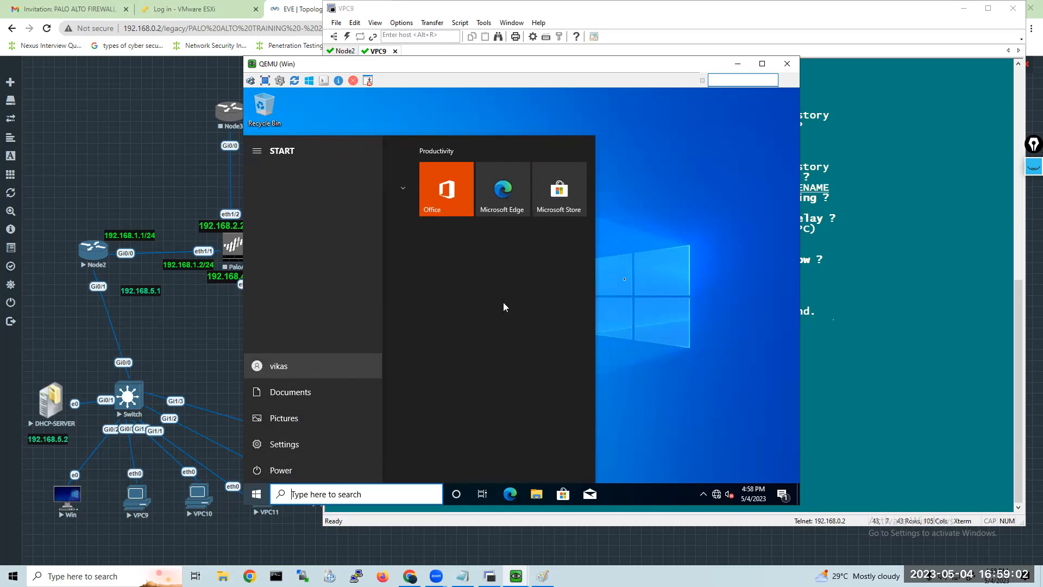
{"action": "left_click", "coordinate": [636, 279]}
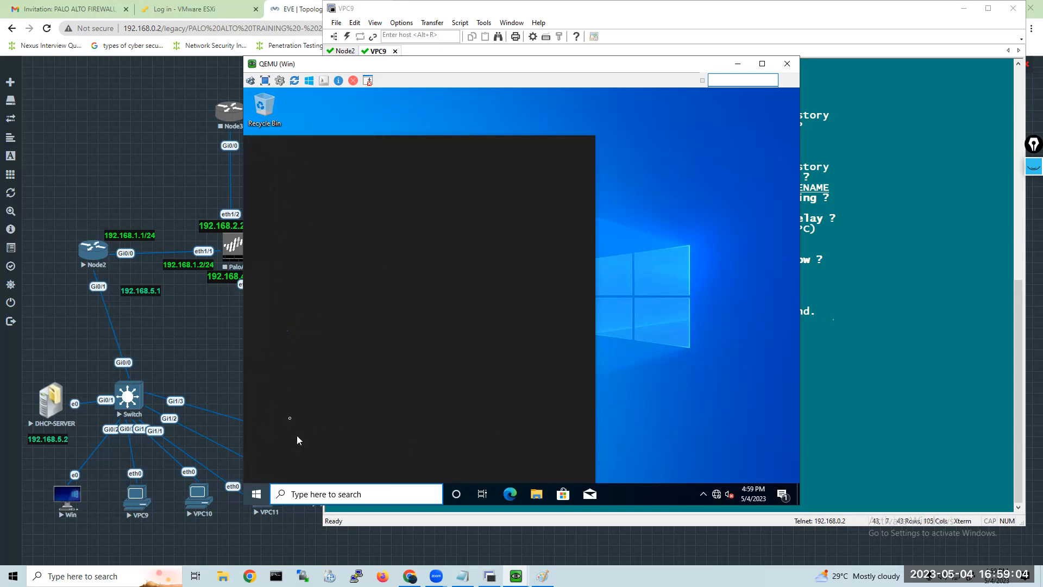
Open the Users folder on Local Disk (C:) in the Windows client's File Explorer to examine the user profiles.
{"action": "left_click", "coordinate": [536, 497]}
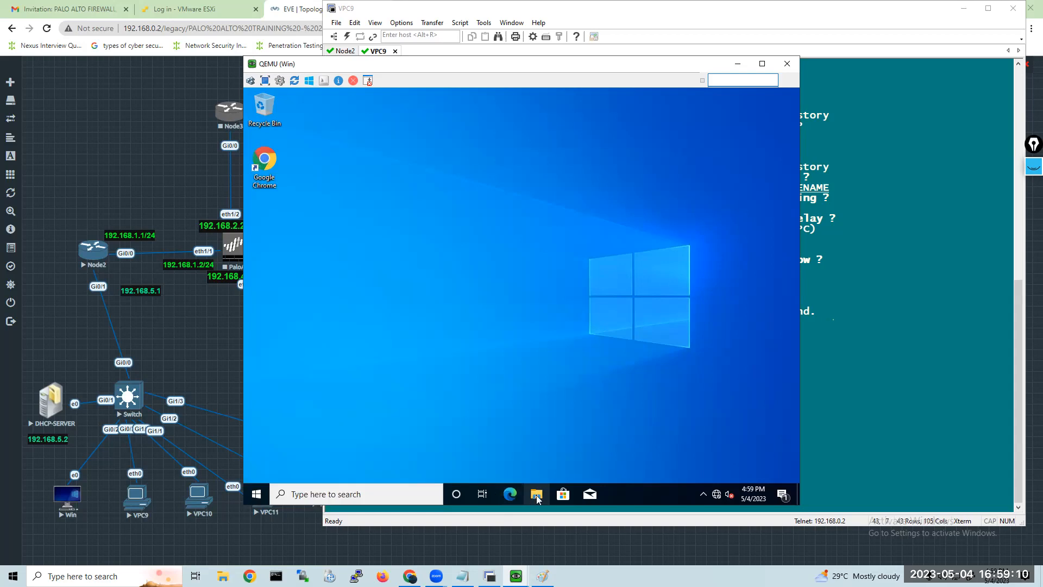
{"action": "left_click", "coordinate": [537, 495]}
{"action": "left_click", "coordinate": [537, 495]}
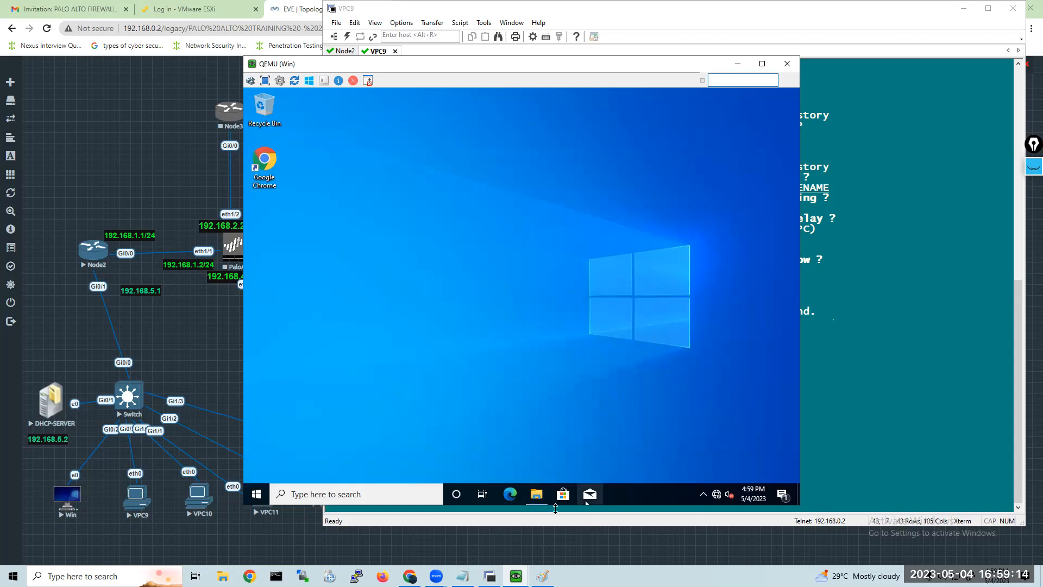
{"action": "left_click", "coordinate": [542, 496]}
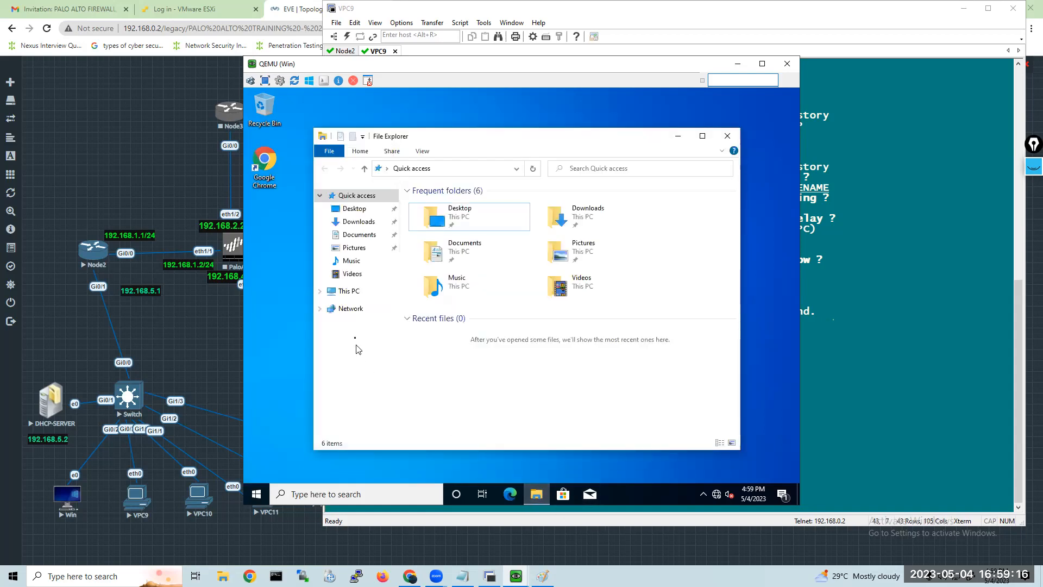
{"action": "left_click", "coordinate": [354, 295]}
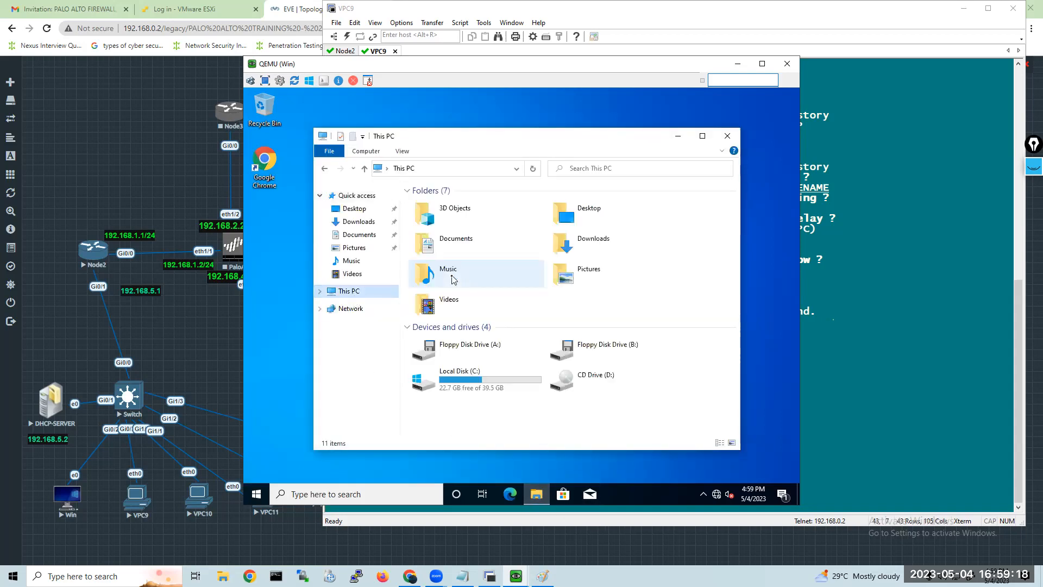
{"action": "double_click", "coordinate": [478, 379]}
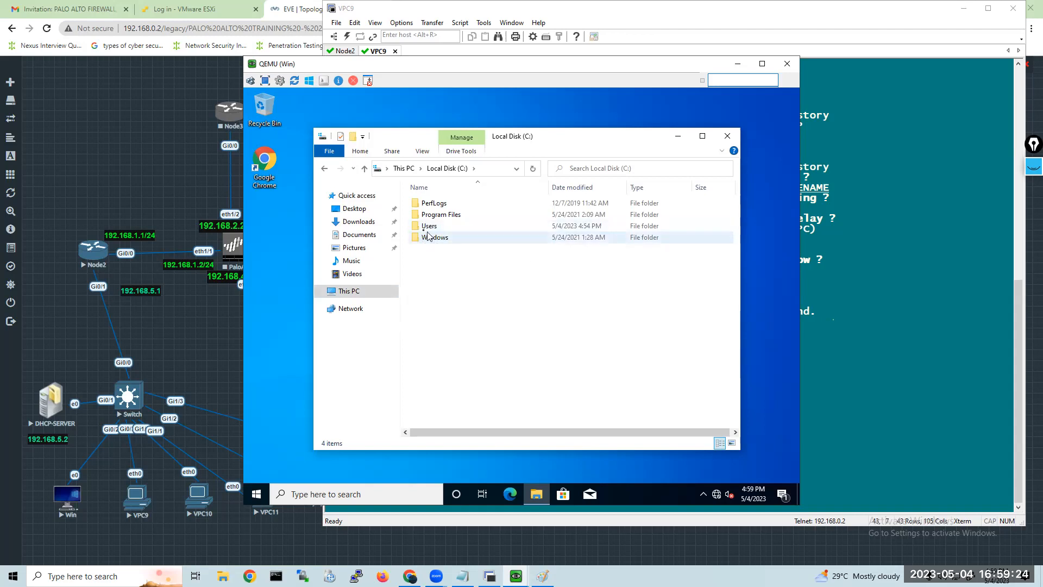
{"action": "double_click", "coordinate": [418, 226]}
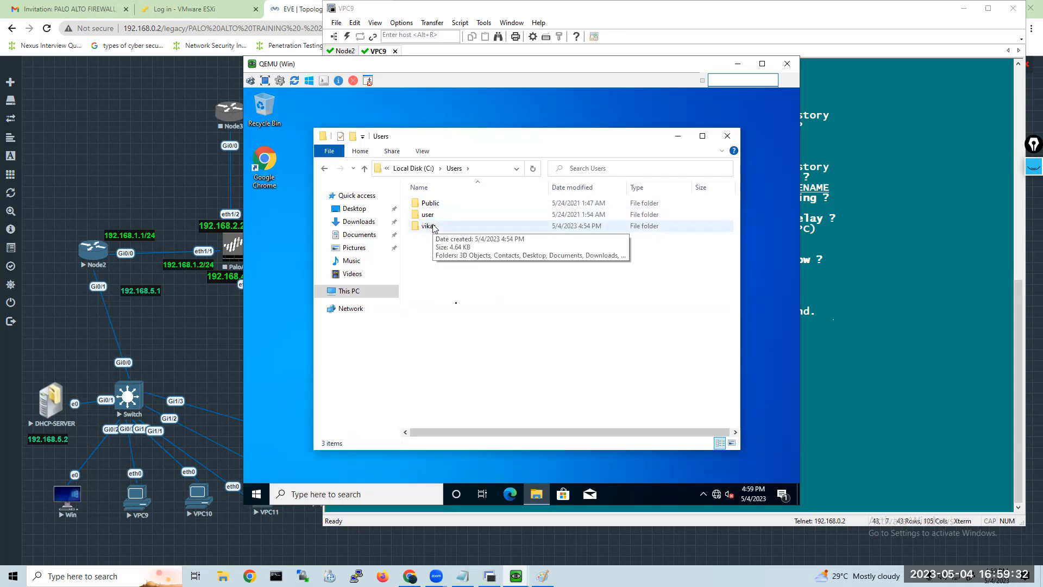
Switch user on the Windows client and choose Other user on the sign-in screen.
{"action": "left_click", "coordinate": [251, 498]}
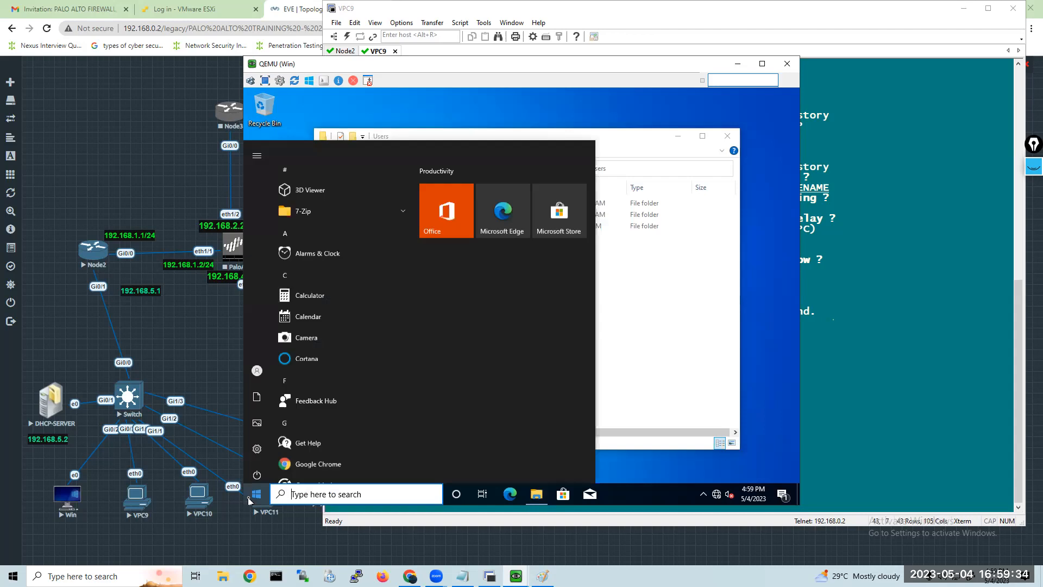
{"action": "mouse_move", "coordinate": [259, 476]}
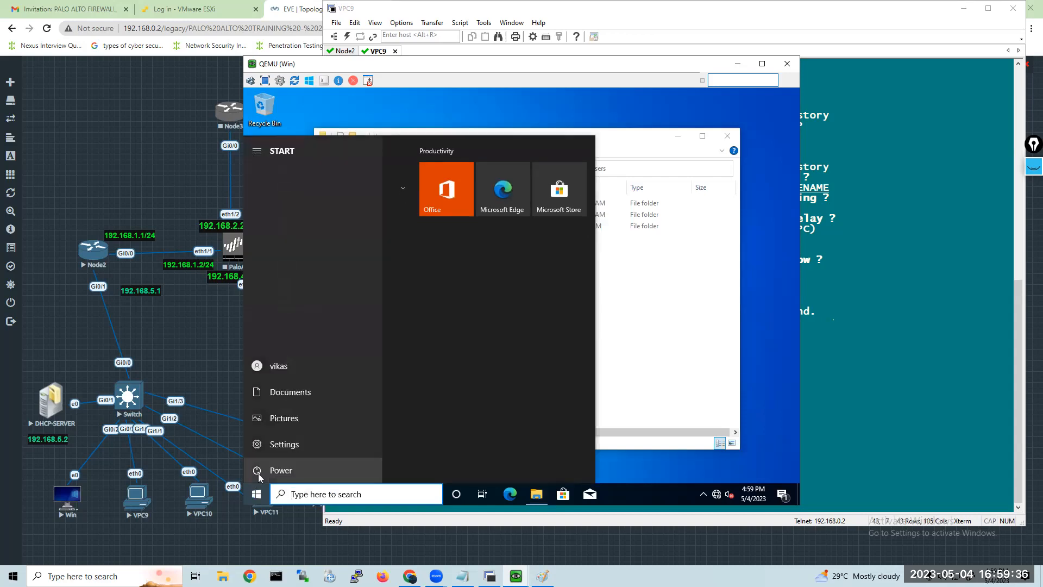
{"action": "left_click", "coordinate": [257, 370]}
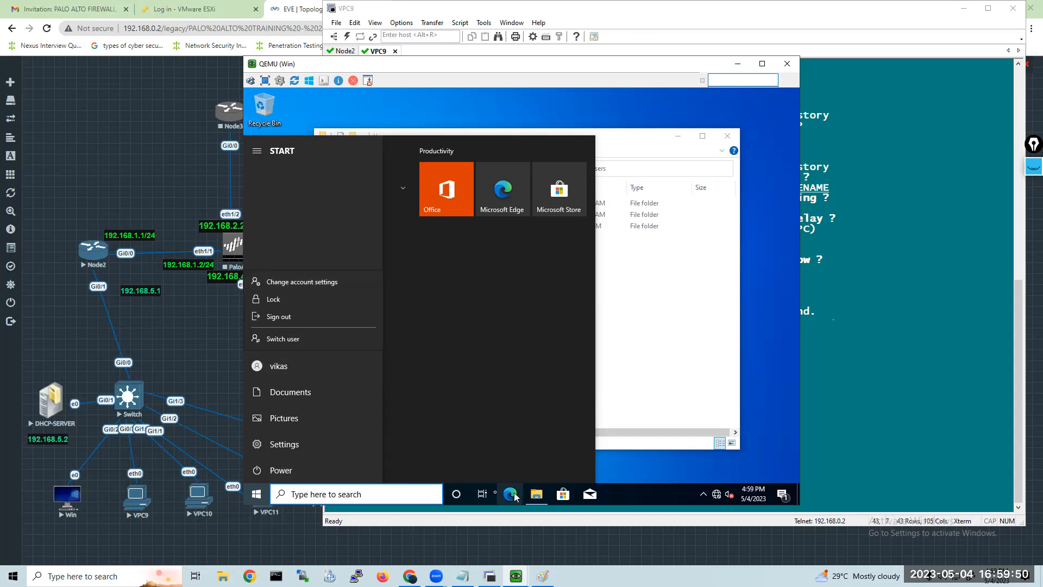
{"action": "left_click", "coordinate": [628, 474]}
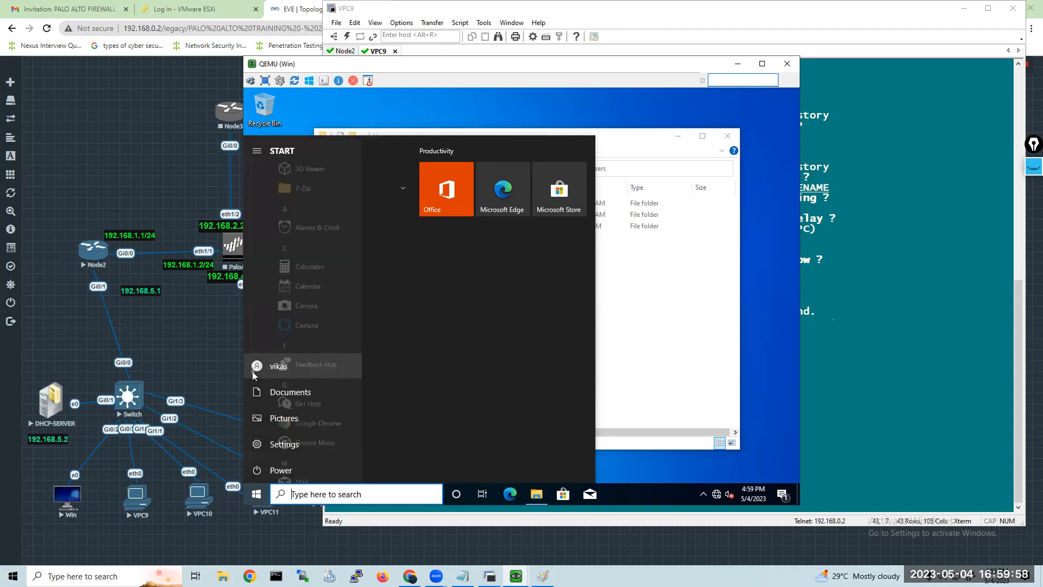
{"action": "left_click", "coordinate": [255, 372]}
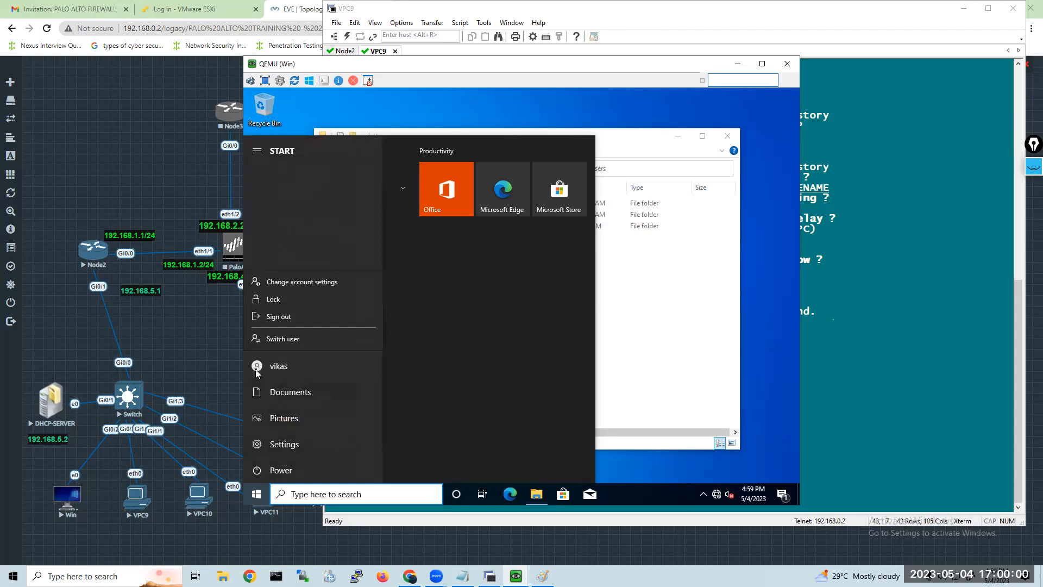
{"action": "left_click", "coordinate": [281, 339]}
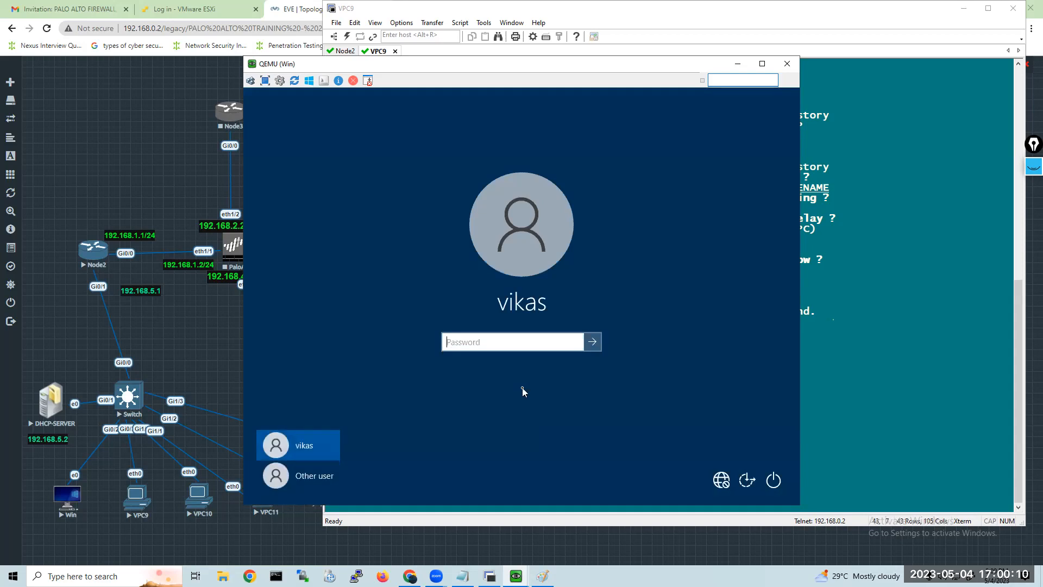
{"action": "left_click", "coordinate": [298, 484]}
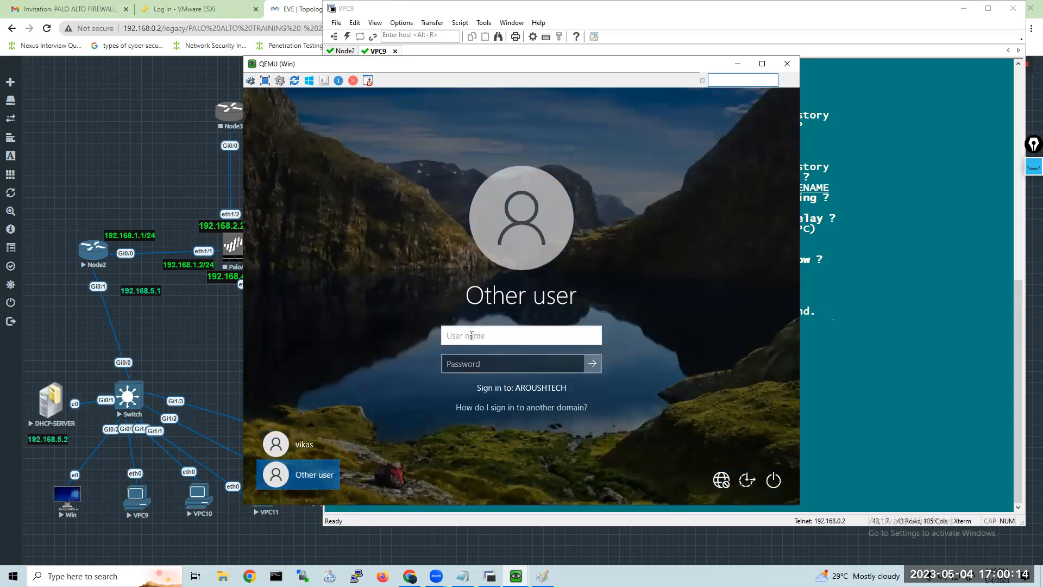
Enter the second domain user's user name and account password, declining Sticky Keys, and sign in to the AROUSHTECH domain.
{"action": "type", "text": "taj"}
{"action": "left_click", "coordinate": [471, 365]}
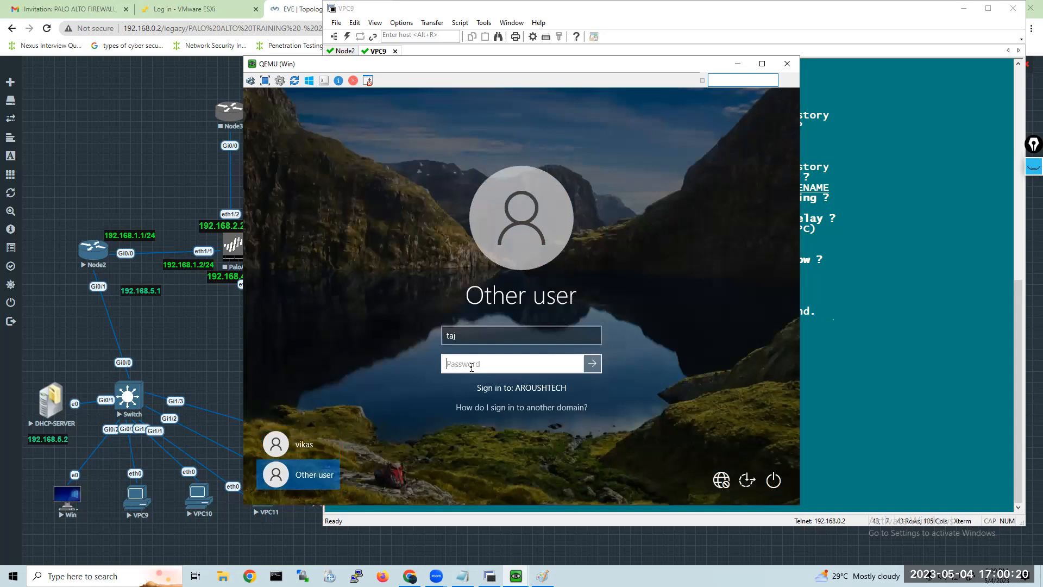
{"action": "key", "text": "shift"}
{"action": "key", "text": "shift"}
{"action": "key", "text": "shift"}
{"action": "key", "text": "shift"}
{"action": "key", "text": "shift"}
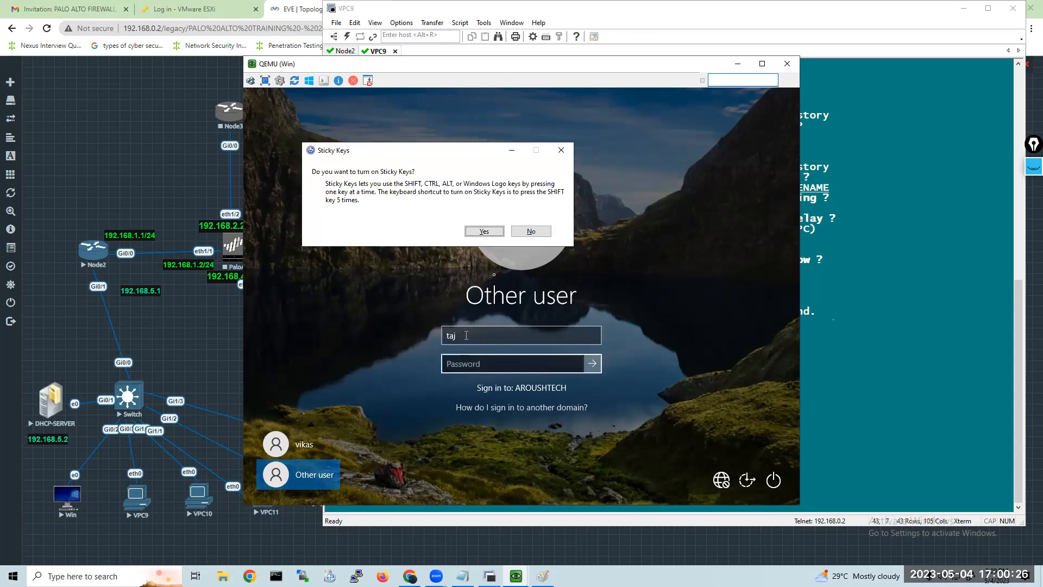
{"action": "left_click", "coordinate": [526, 235]}
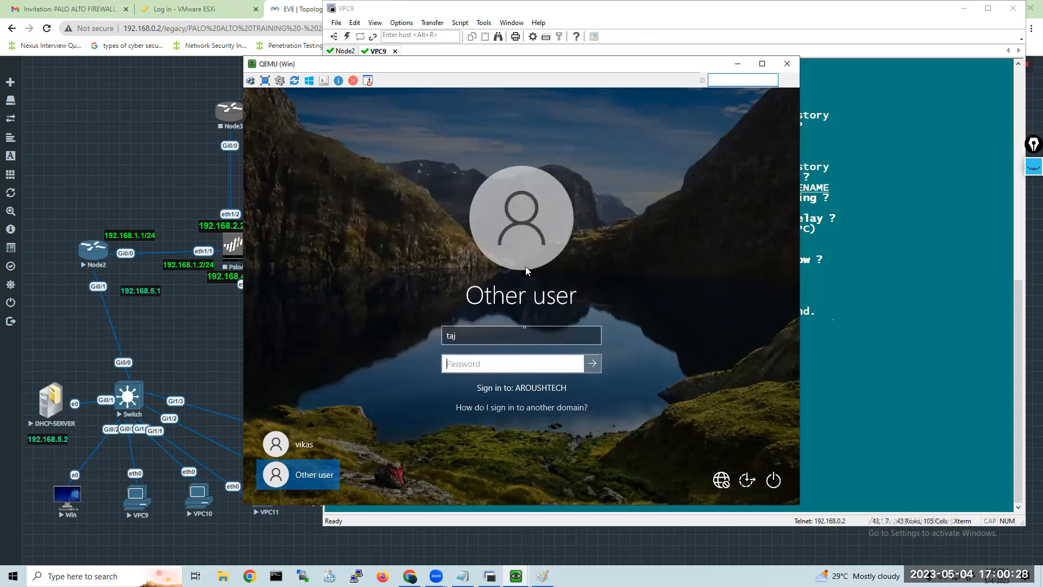
{"action": "type", "text": "aaaaa"}
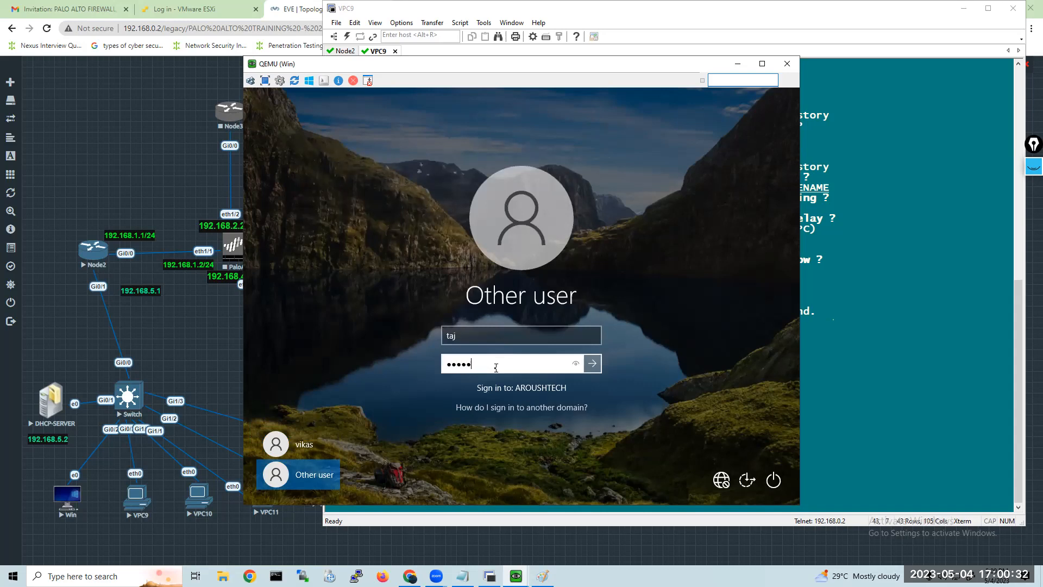
{"action": "type", "text": "aaaa"}
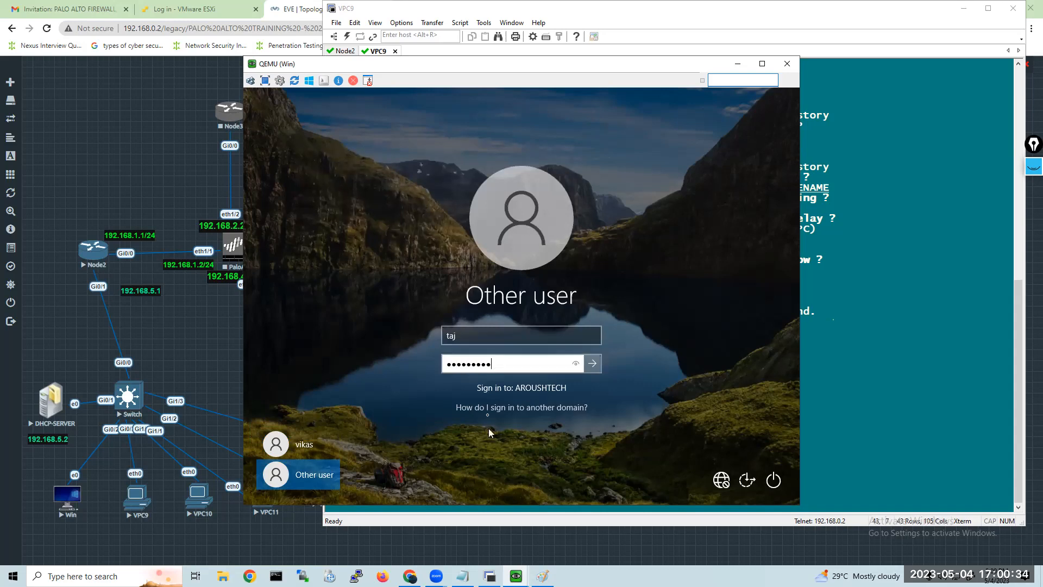
{"action": "left_click", "coordinate": [592, 363]}
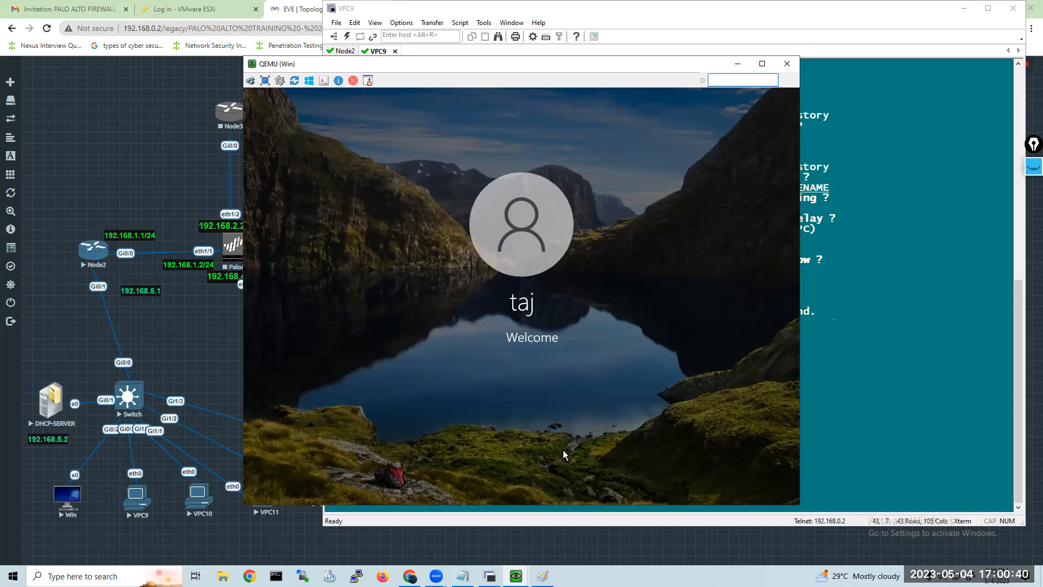
Switch to the Notepad notes and record the domain users' account password below dsa.msc.
{"action": "left_click", "coordinate": [462, 576]}
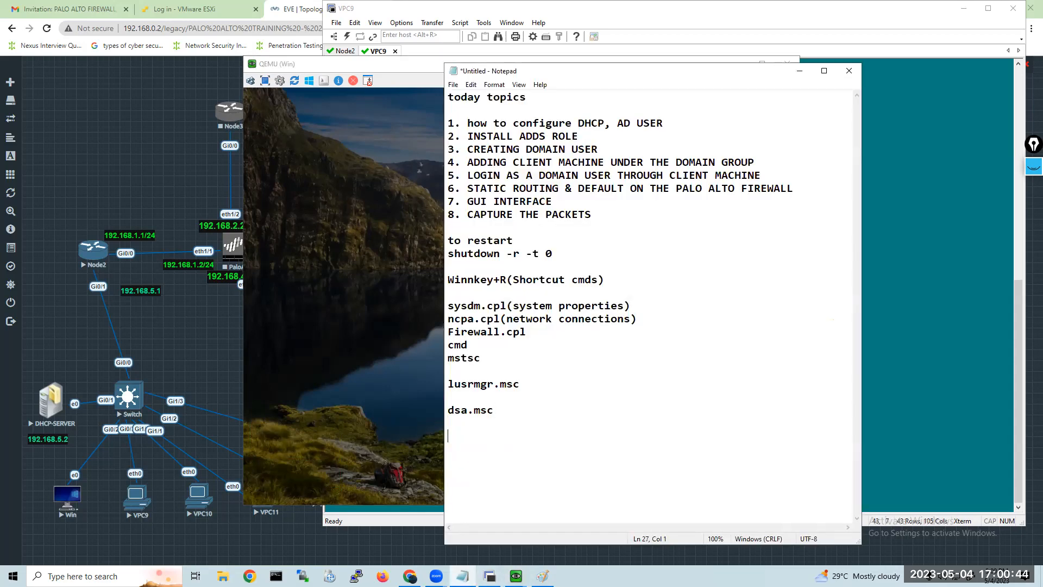
{"action": "type", "text": "Admin@123"}
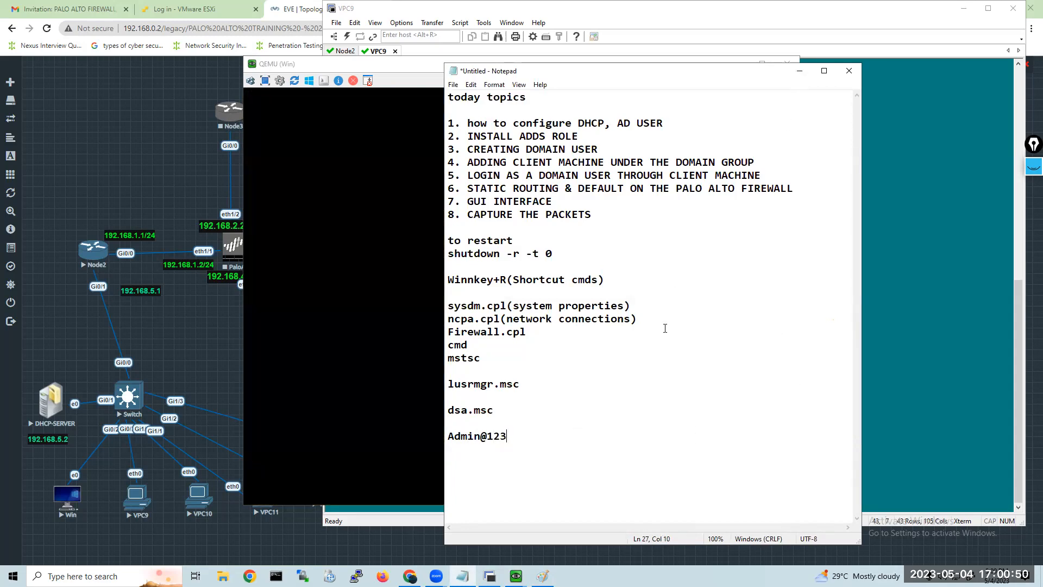
Add the two domain users' user names, joined by an ampersand, above the password line and put the notes away.
{"action": "key", "text": "Down"}
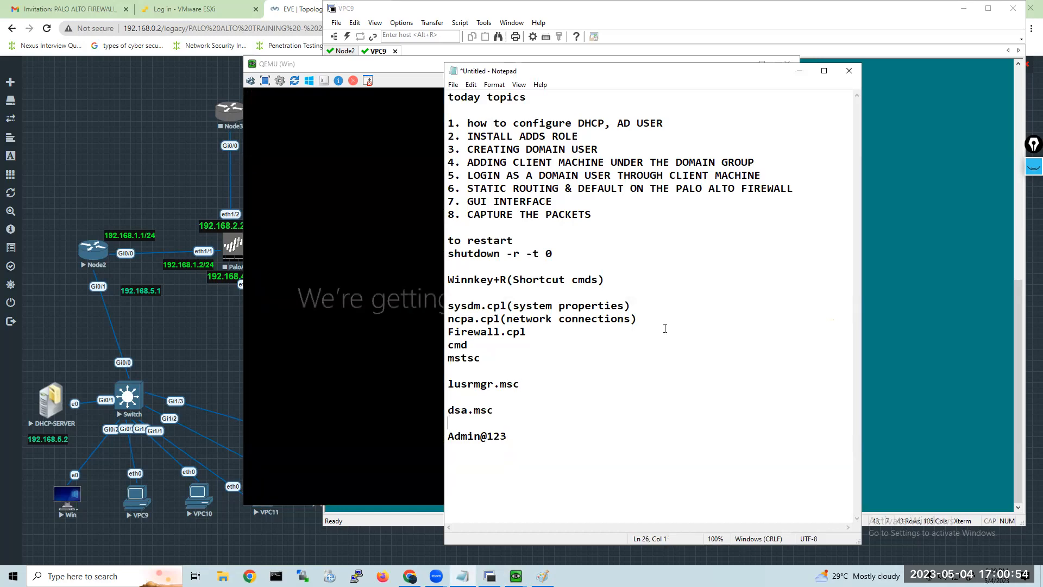
{"action": "key", "text": "Return"}
{"action": "type", "text": "t"}
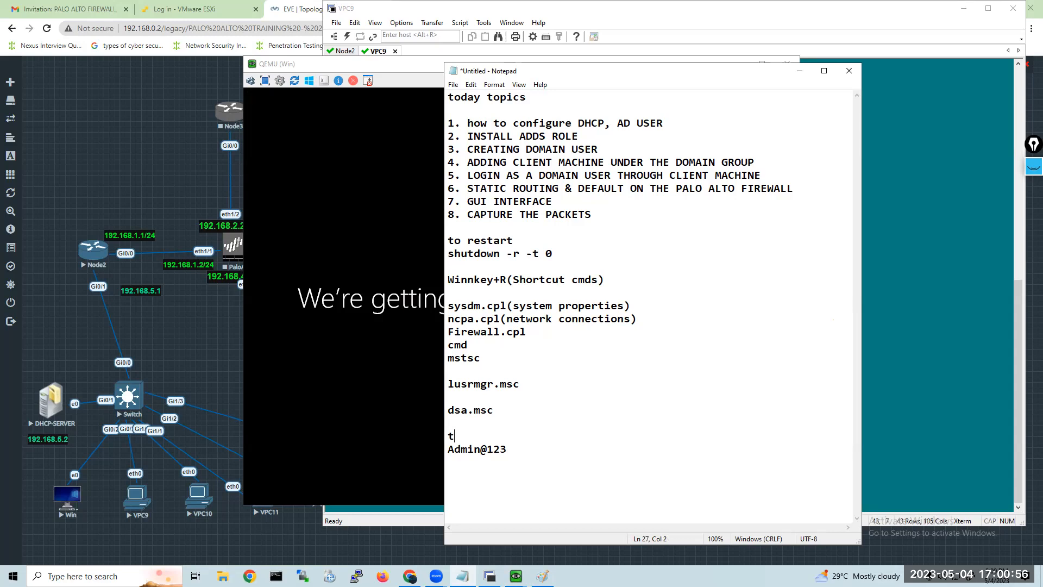
{"action": "type", "text": "aj & ika"}
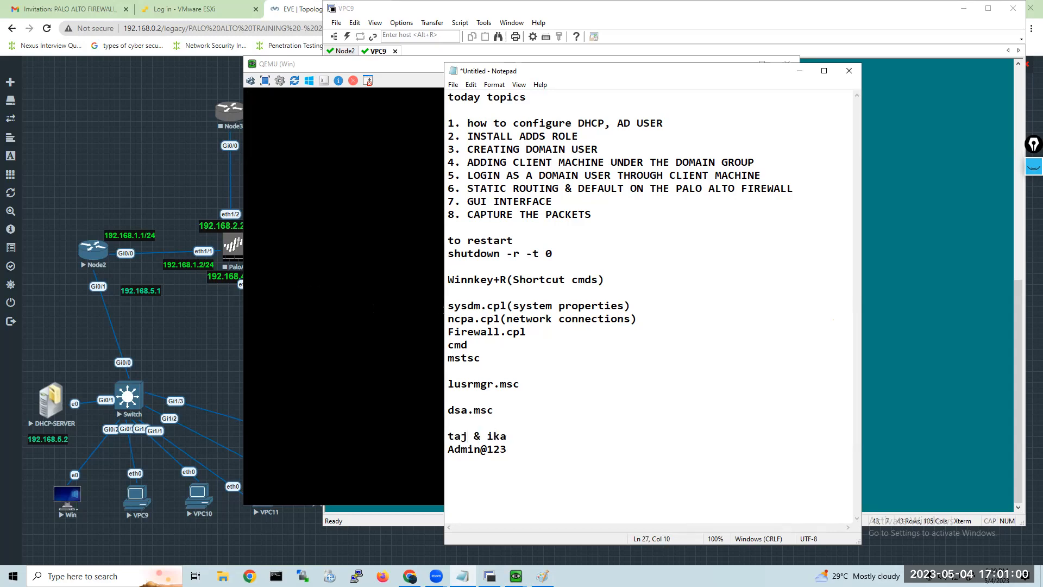
{"action": "key", "text": "BackSpace"}
{"action": "key", "text": "BackSpace"}
{"action": "key", "text": "BackSpace"}
{"action": "type", "text": "v"}
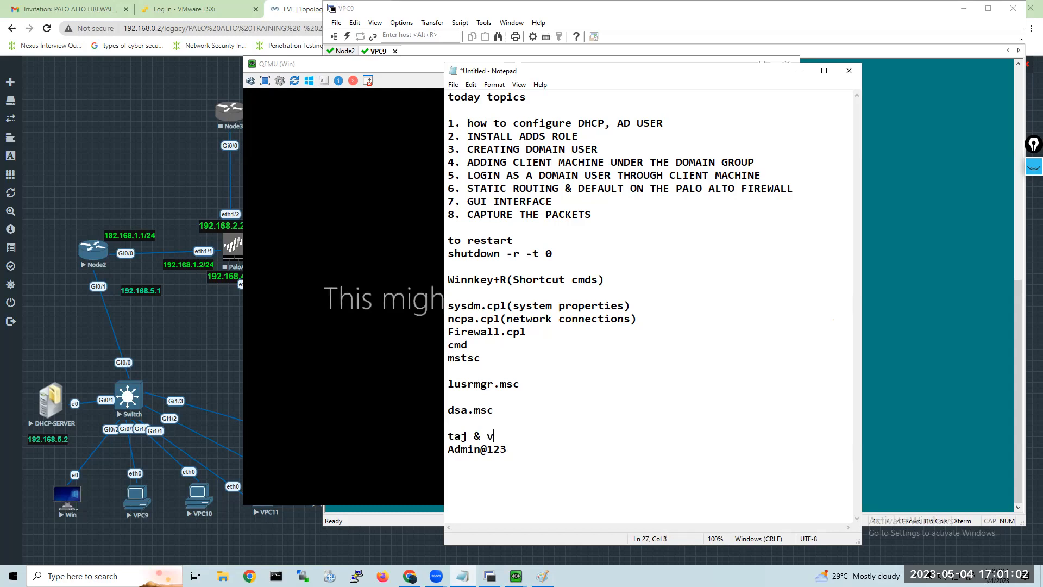
{"action": "type", "text": "ikas"}
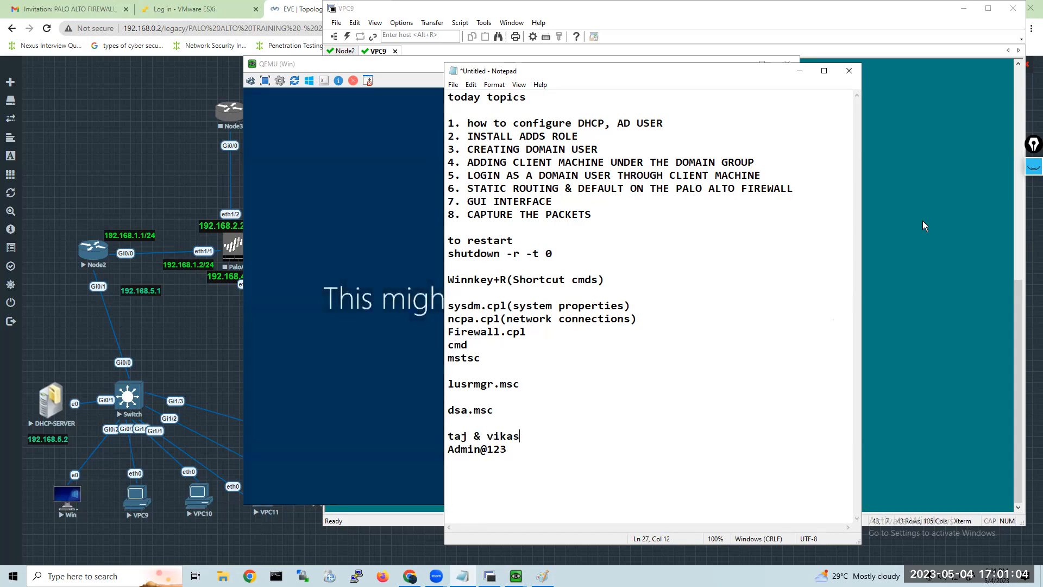
{"action": "left_click", "coordinate": [799, 70]}
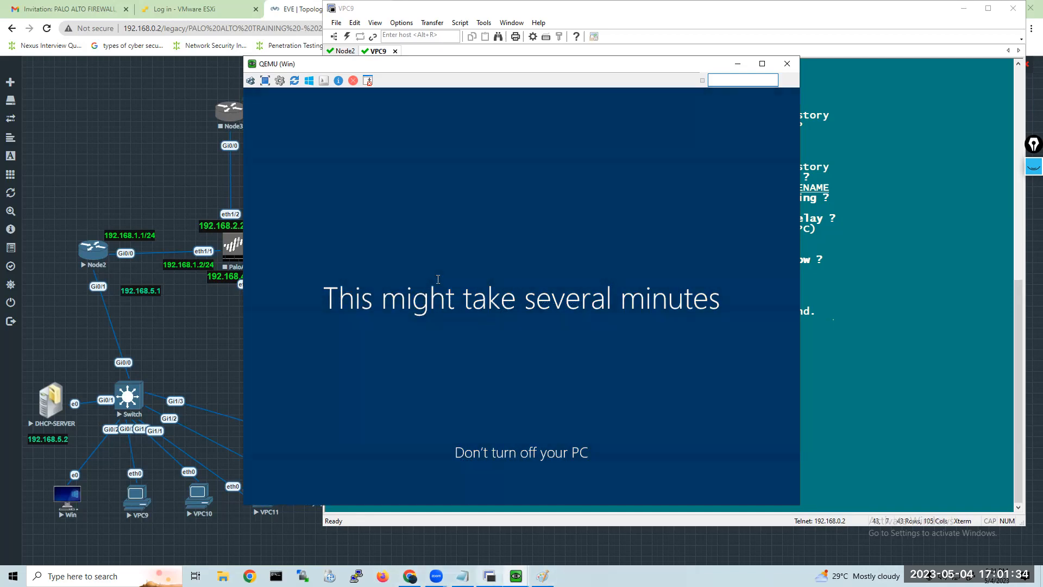
Switch to the Paint network diagram and label the third computer with the two domain users' names on separate lines.
{"action": "left_click", "coordinate": [543, 576]}
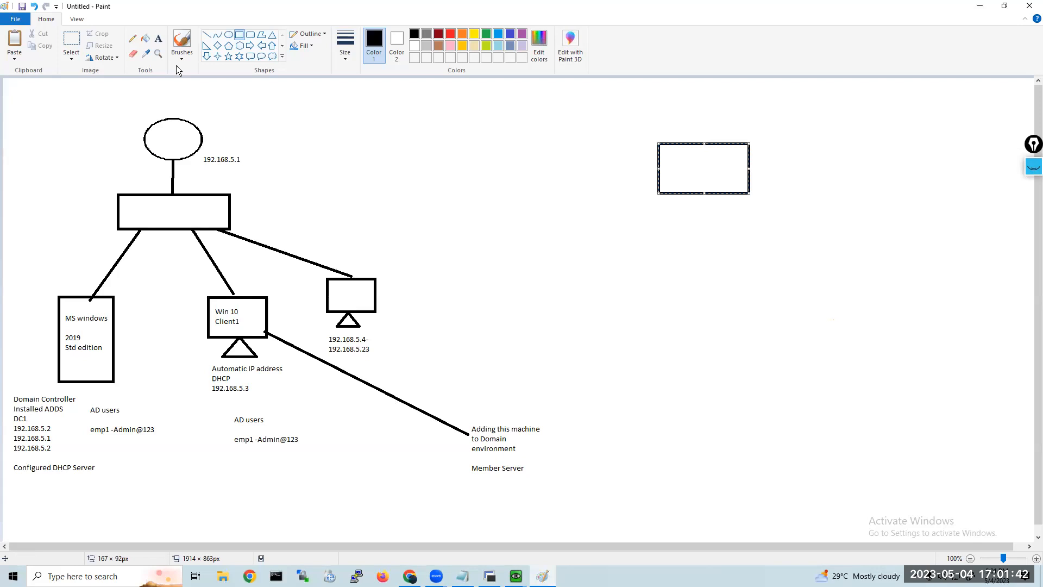
{"action": "left_click", "coordinate": [158, 38]}
{"action": "left_click", "coordinate": [397, 330]}
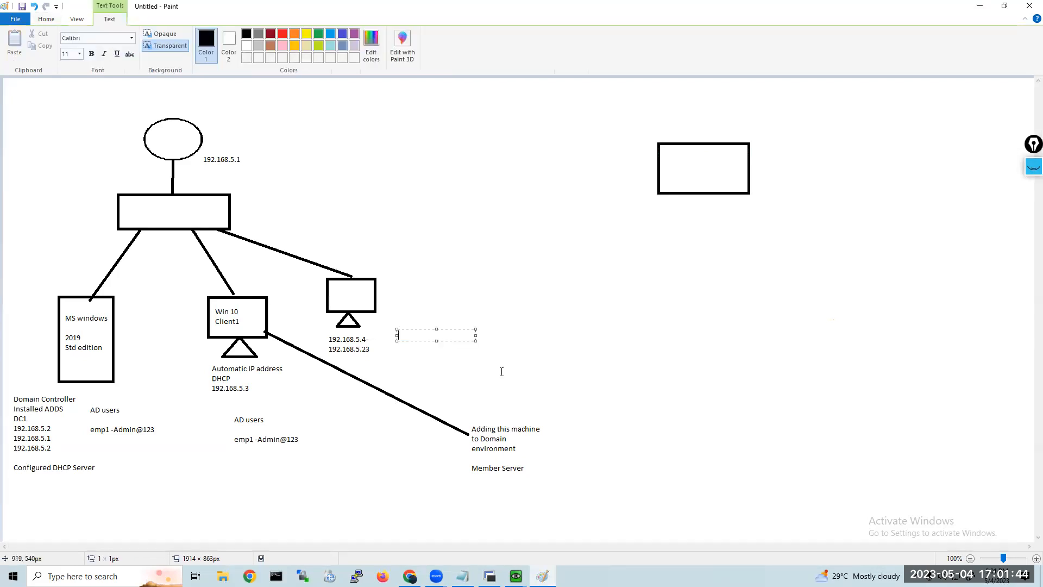
{"action": "type", "text": "taj"}
{"action": "type", "text": " vika"}
{"action": "key", "text": "BackSpace"}
{"action": "key", "text": "BackSpace"}
{"action": "key", "text": "BackSpace"}
{"action": "key", "text": "BackSpace"}
{"action": "key", "text": "BackSpace"}
{"action": "key", "text": "BackSpace"}
{"action": "key", "text": "Return"}
{"action": "type", "text": "vikas"}
Add the text "Member of Domain" beside the third computer, above the two user names.
{"action": "left_click", "coordinate": [391, 294]}
{"action": "left_click", "coordinate": [390, 286]}
{"action": "type", "text": "Member of Domain"}
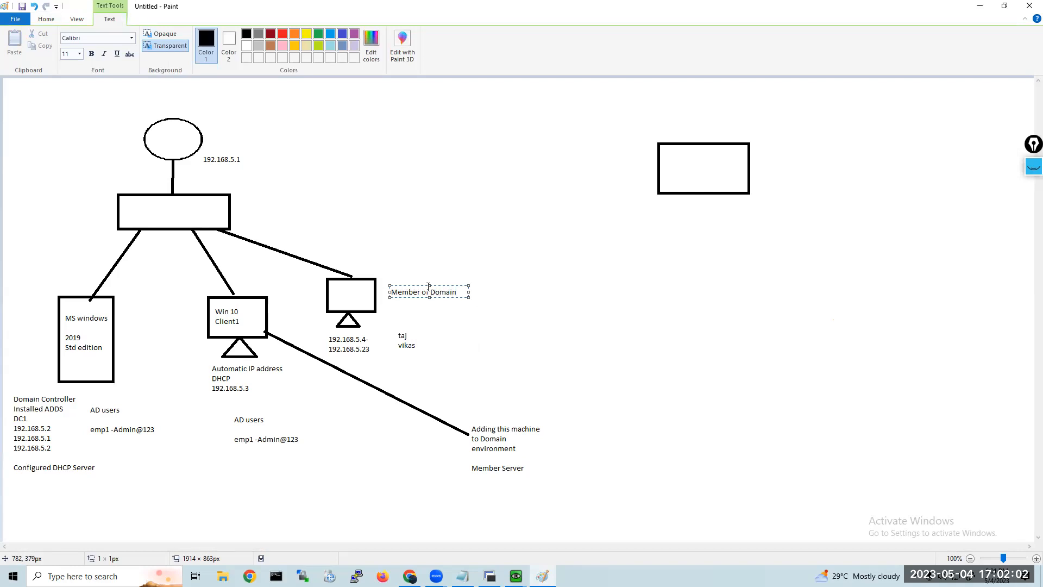
{"action": "left_click", "coordinate": [704, 304]}
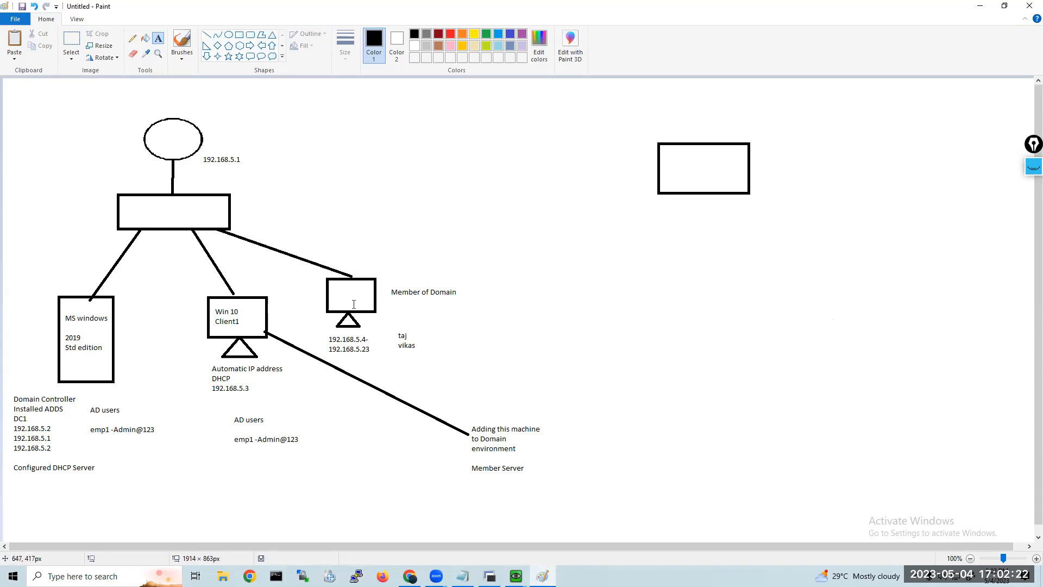
Add the text "Home folders" next to the two user names in the diagram.
{"action": "left_click", "coordinate": [517, 576]}
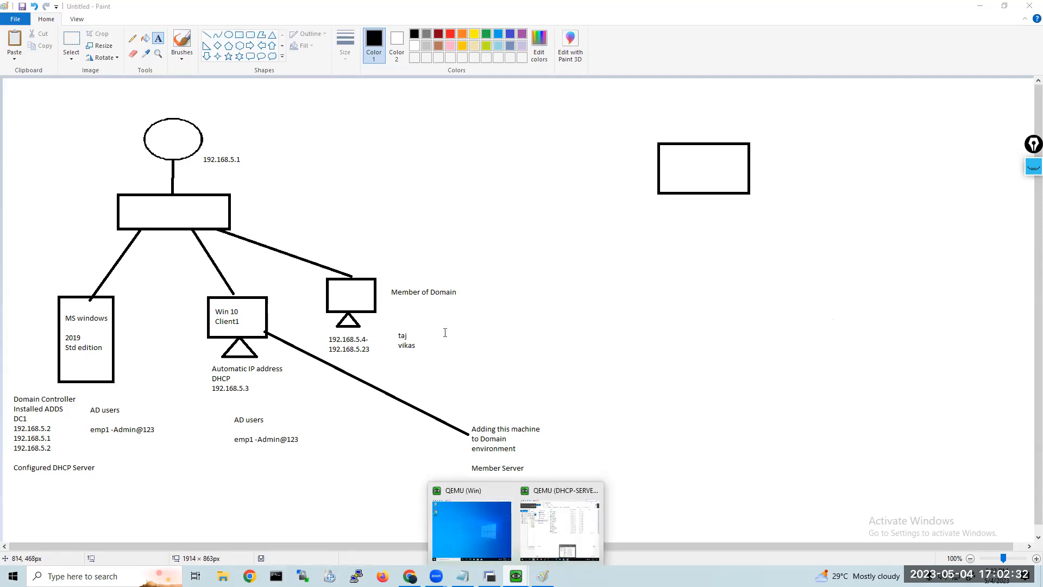
{"action": "left_click", "coordinate": [422, 348]}
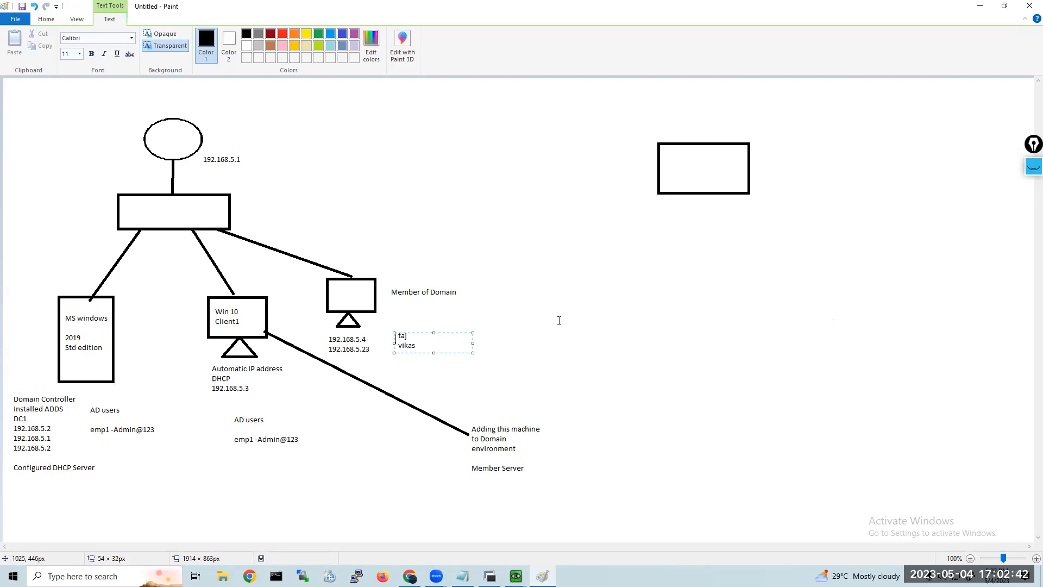
{"action": "left_click", "coordinate": [548, 347]}
{"action": "left_click", "coordinate": [450, 336]}
{"action": "type", "text": "Home folders"}
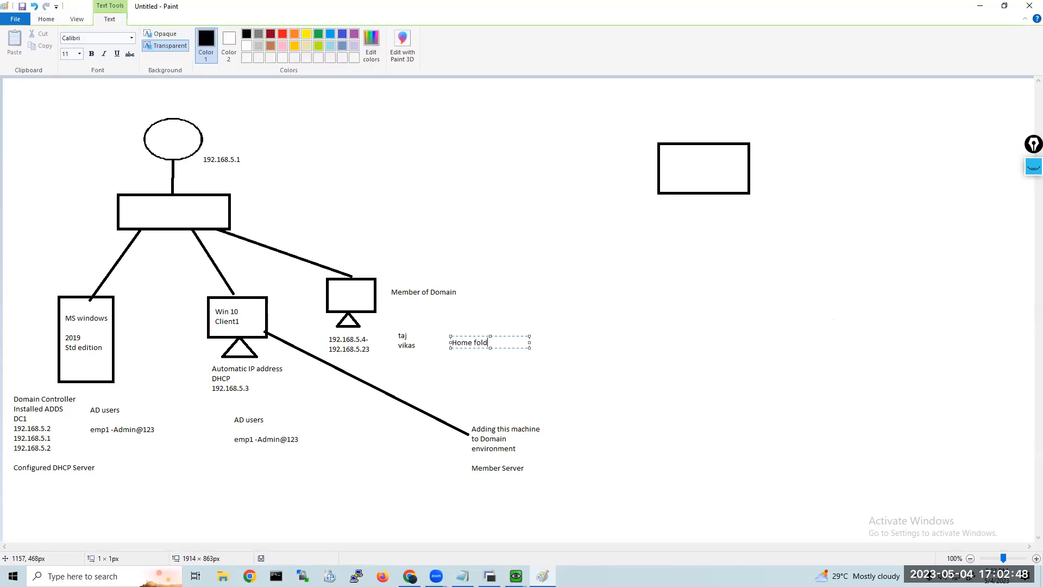
{"action": "left_click", "coordinate": [679, 375]}
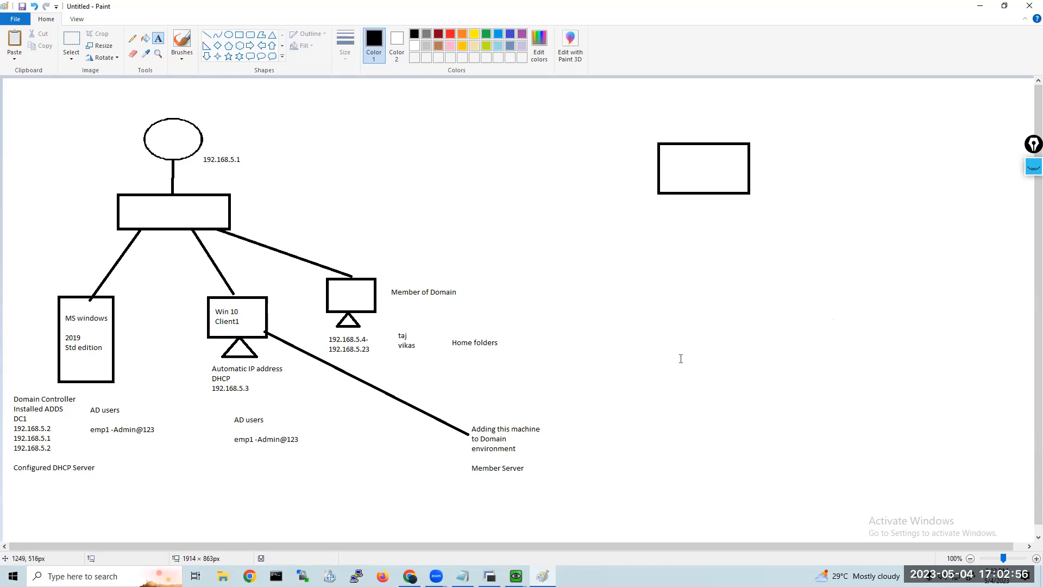
Leave Paint, switch to the DHCP-SERVER QEMU console and show This PC in its File Explorer.
{"action": "left_click", "coordinate": [990, 9]}
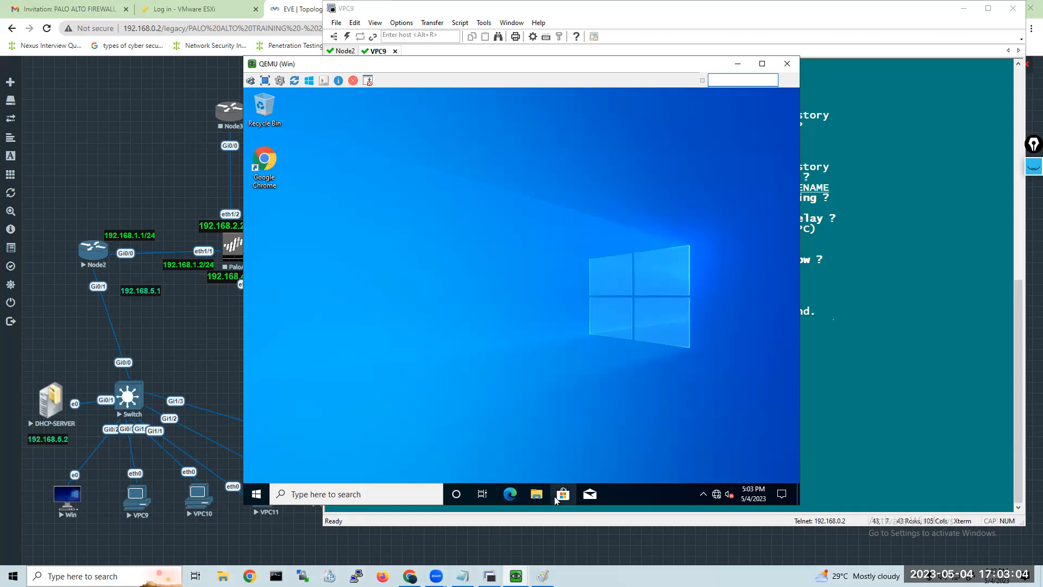
{"action": "left_click", "coordinate": [516, 576]}
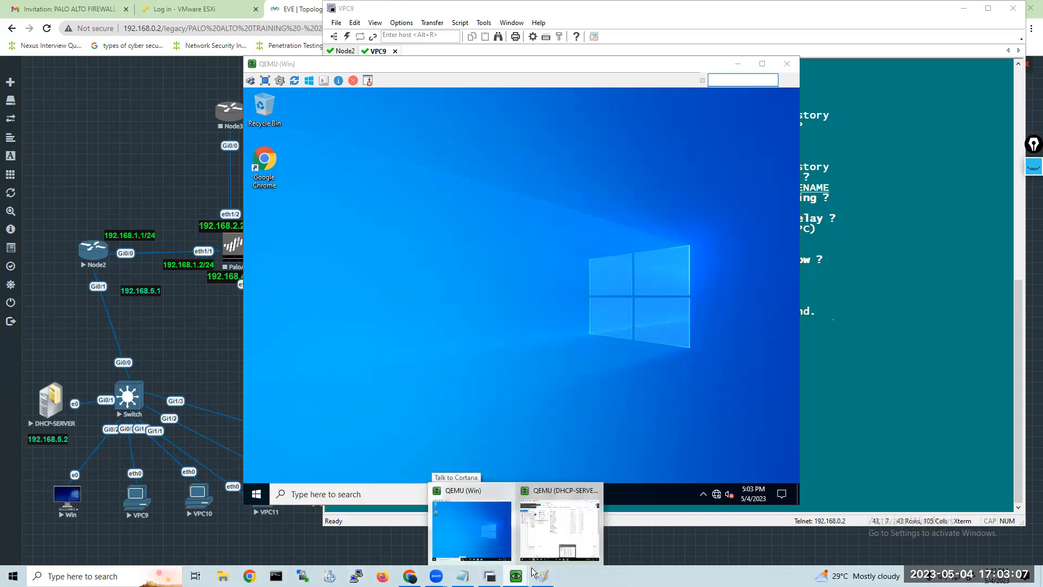
{"action": "left_click", "coordinate": [554, 538]}
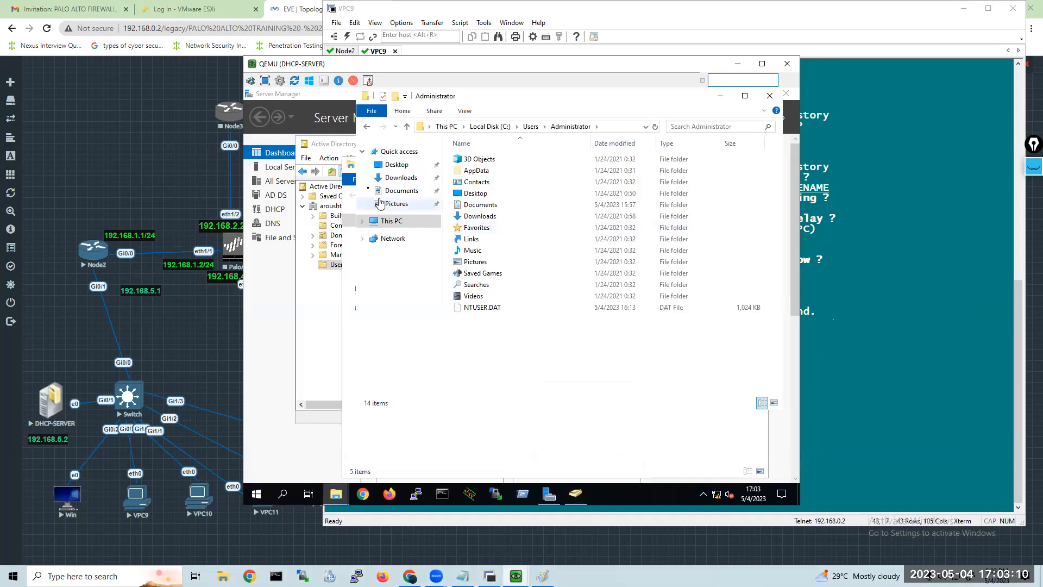
{"action": "left_click", "coordinate": [386, 221]}
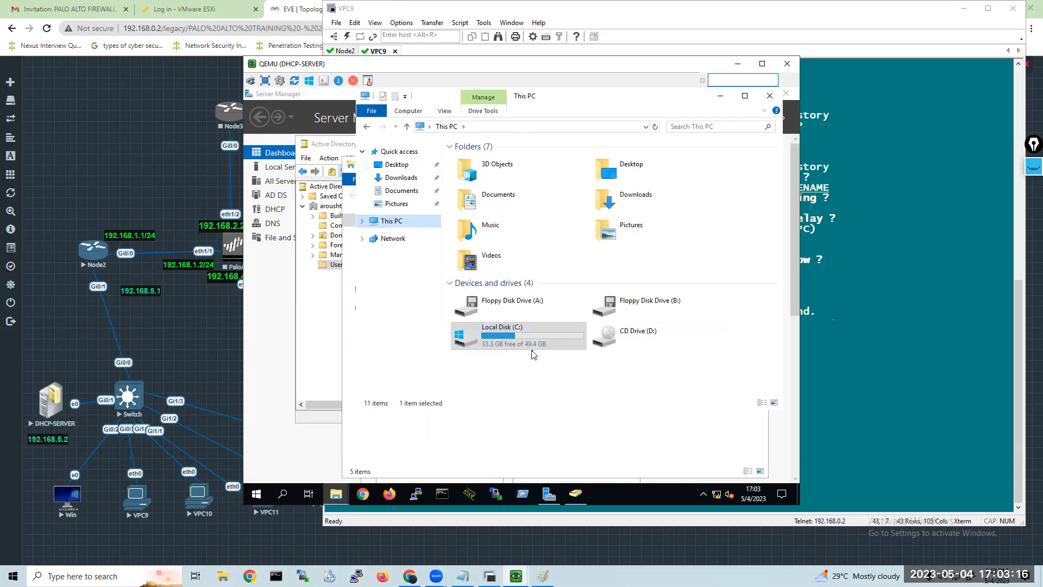
Open Disk Management on the server by running diskmgmt.msc.
{"action": "left_click", "coordinate": [522, 497]}
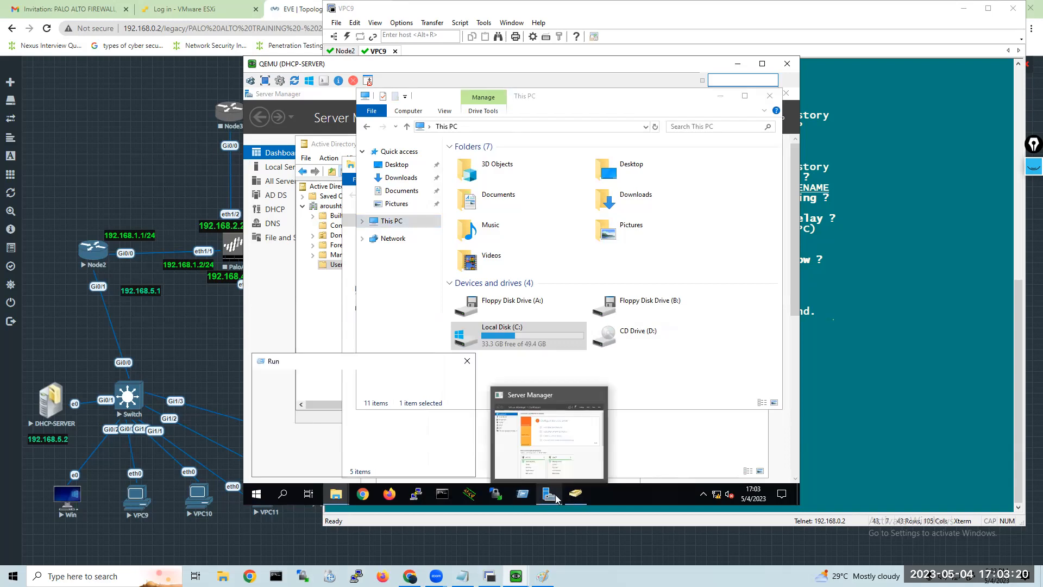
{"action": "type", "text": "d"}
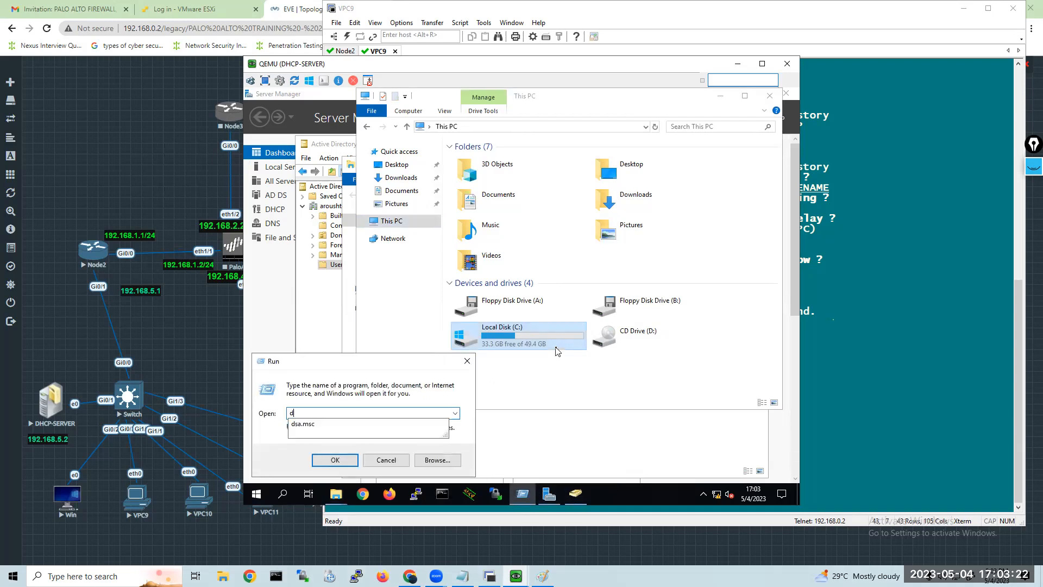
{"action": "type", "text": "iskmgmt.m"}
{"action": "key", "text": "Return"}
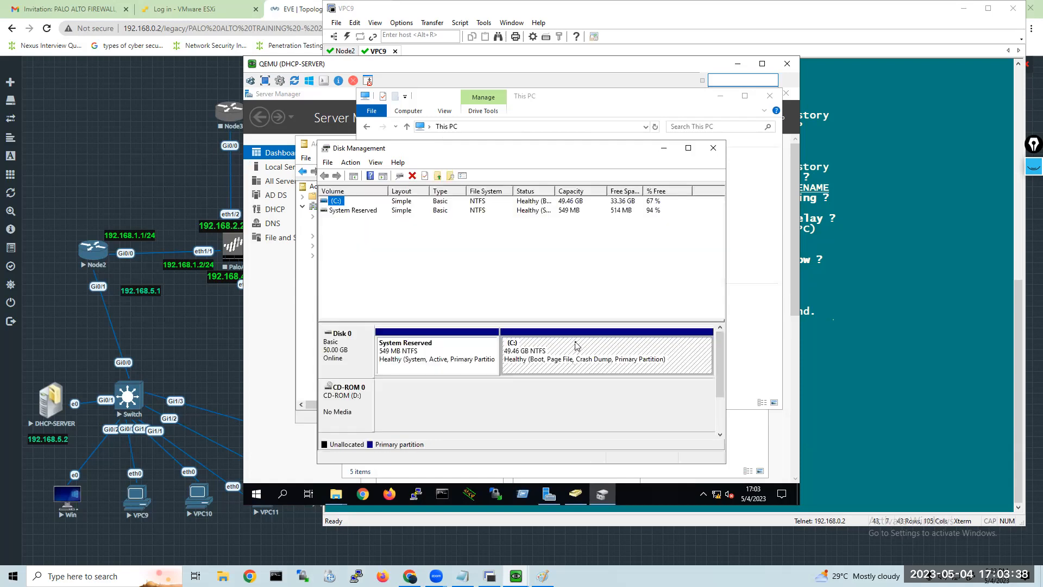
Shrink the C: volume on Disk 0 by 5000 MB.
{"action": "right_click", "coordinate": [576, 344]}
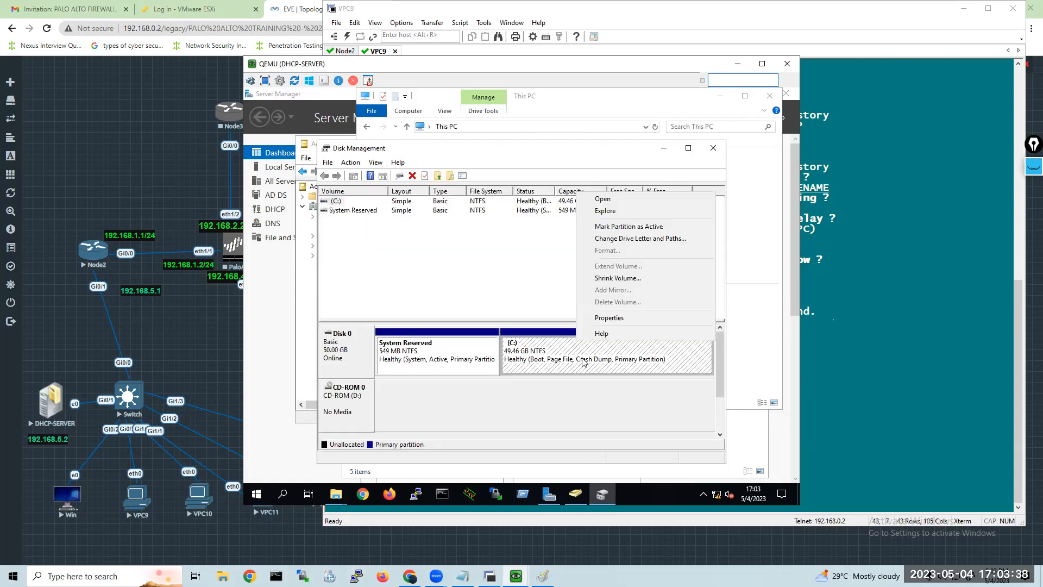
{"action": "left_click", "coordinate": [610, 278]}
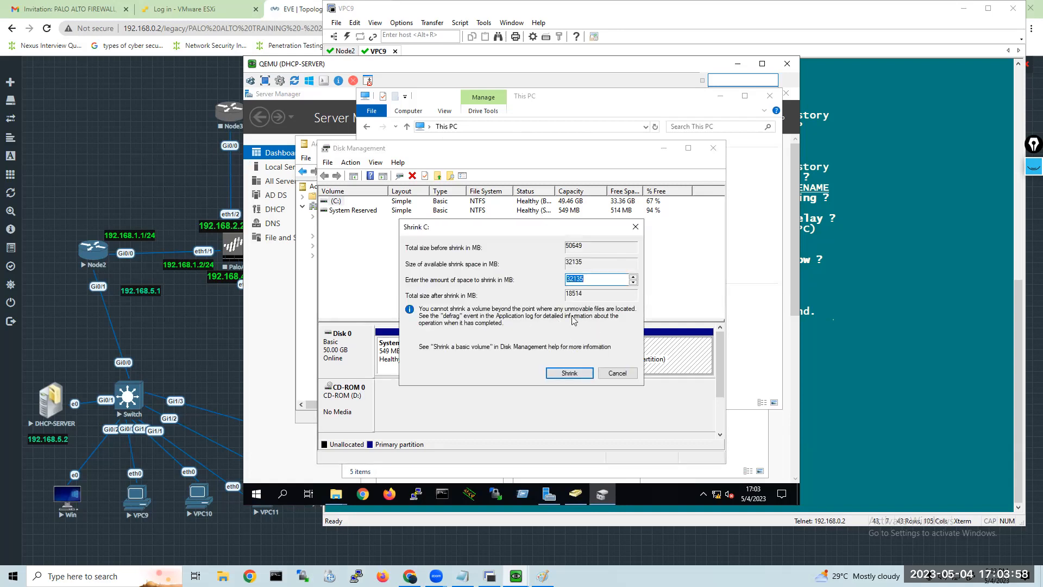
{"action": "type", "text": "5000"}
{"action": "left_click", "coordinate": [570, 373]}
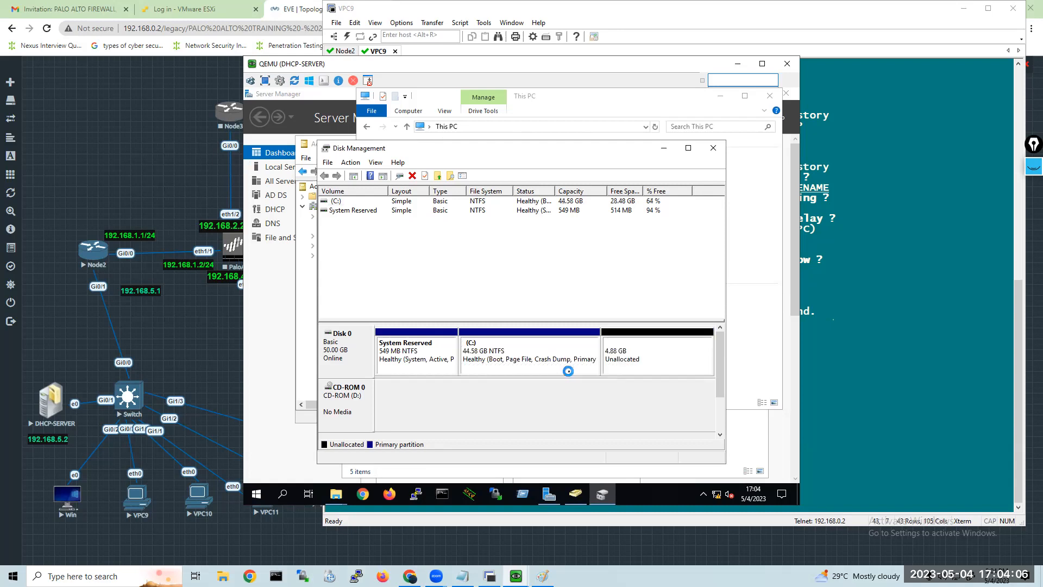
Create a 4999 MB NTFS simple volume in the unallocated space with drive letter E and the label New Volume.
{"action": "right_click", "coordinate": [620, 359]}
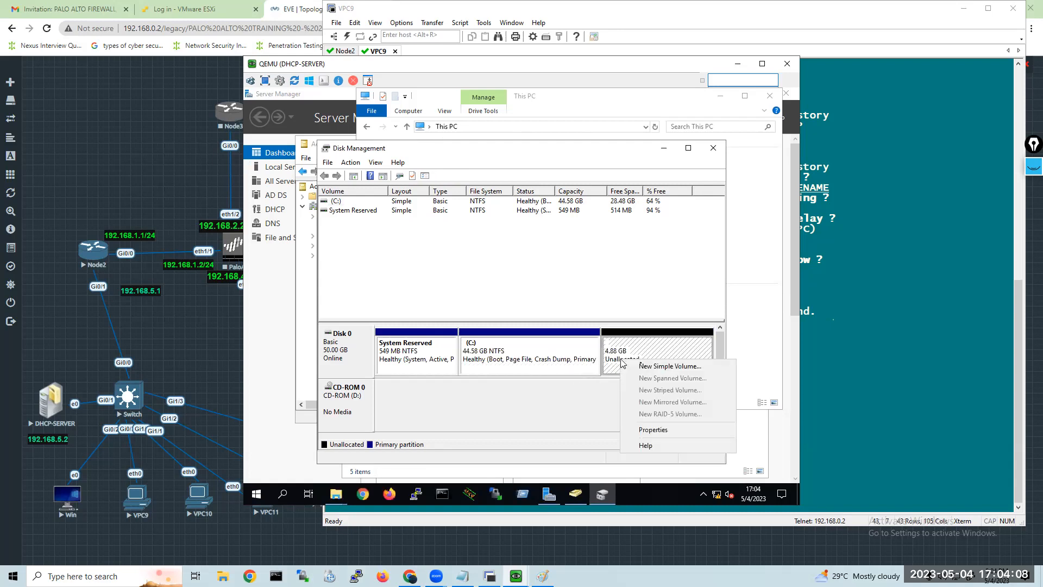
{"action": "left_click", "coordinate": [662, 366]}
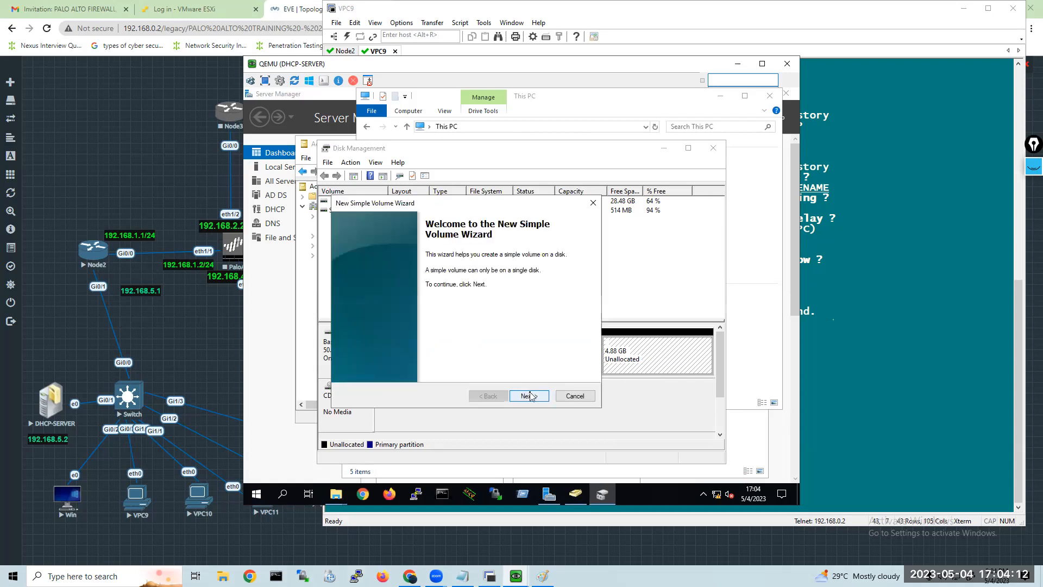
{"action": "left_click", "coordinate": [529, 394]}
{"action": "left_click", "coordinate": [528, 396]}
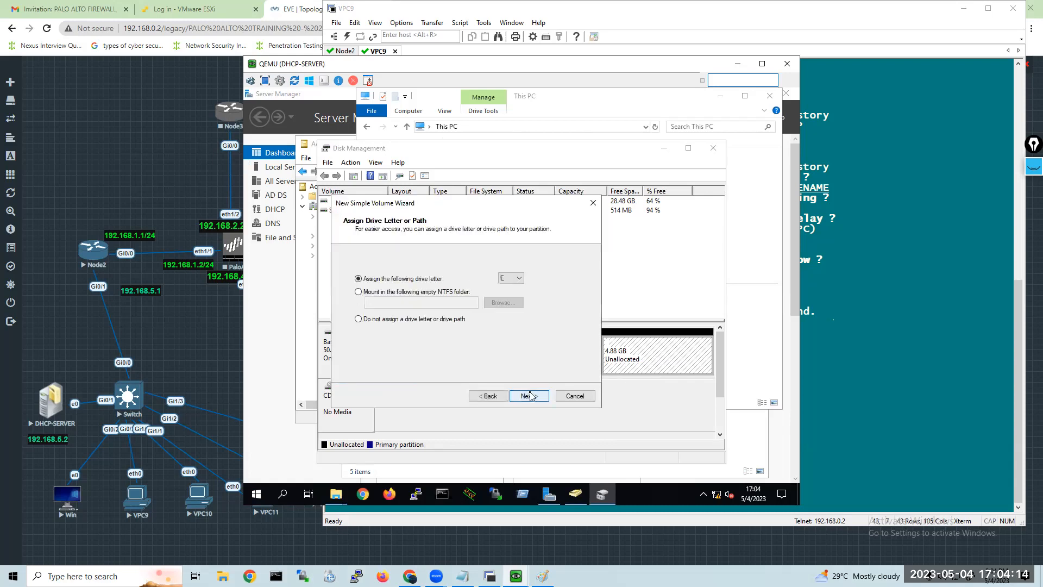
{"action": "left_click", "coordinate": [532, 396]}
{"action": "left_click", "coordinate": [533, 396]}
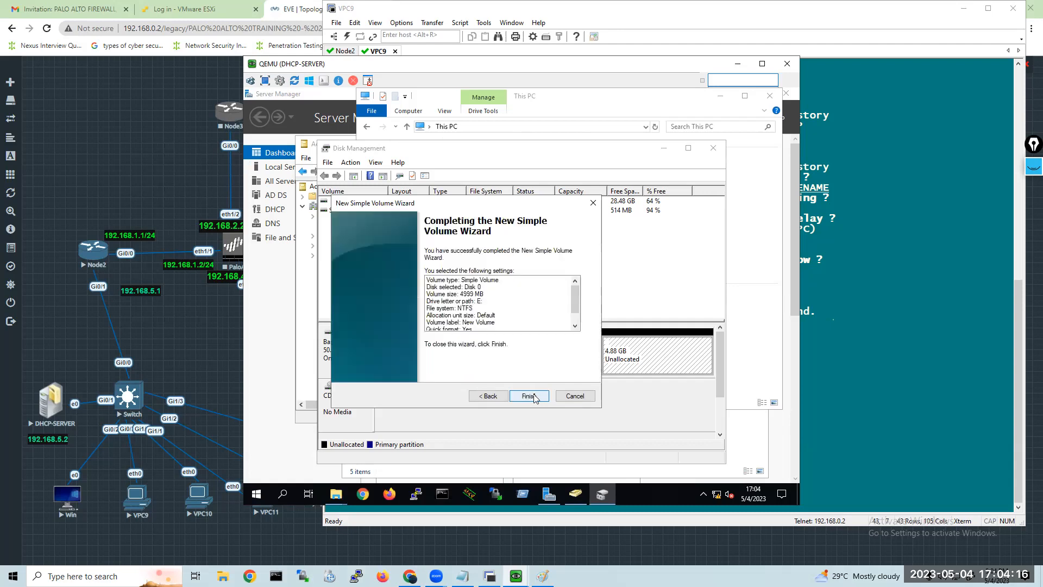
{"action": "left_click", "coordinate": [529, 396]}
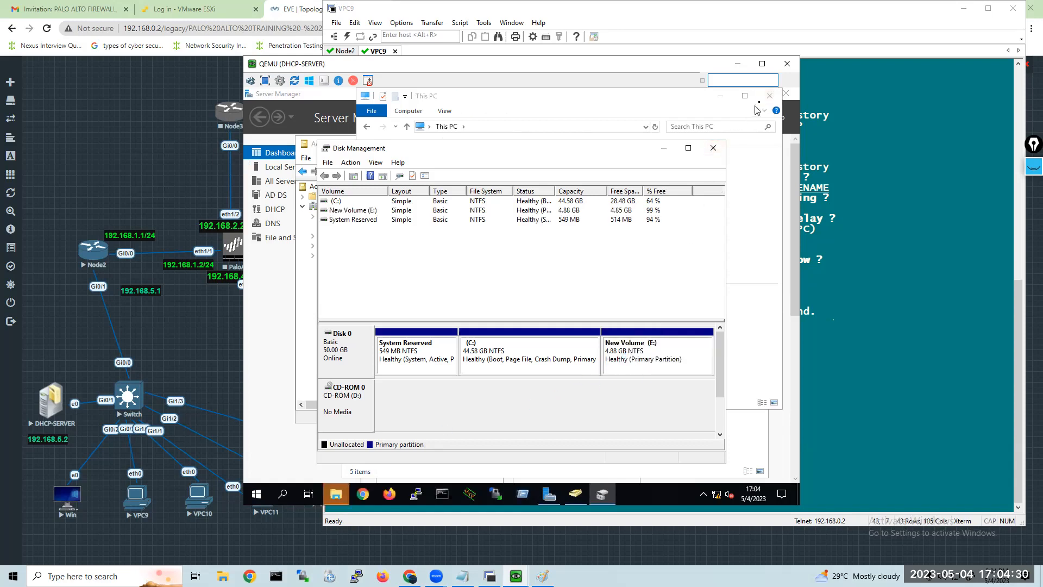
Close Disk Management and quick-format New Volume (E:) as NTFS with a 4096-byte allocation unit size.
{"action": "left_click", "coordinate": [713, 149]}
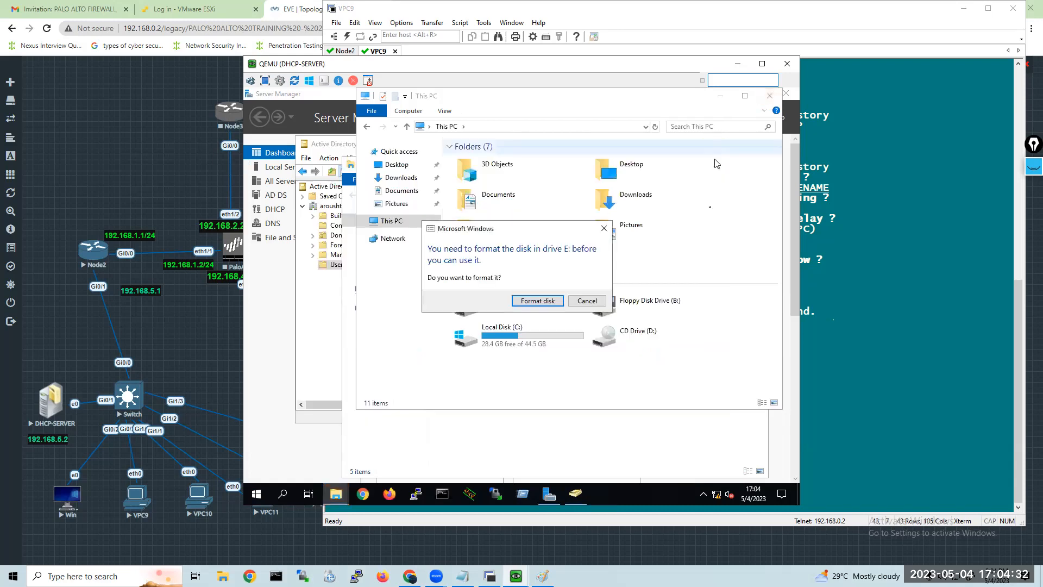
{"action": "left_click", "coordinate": [550, 302]}
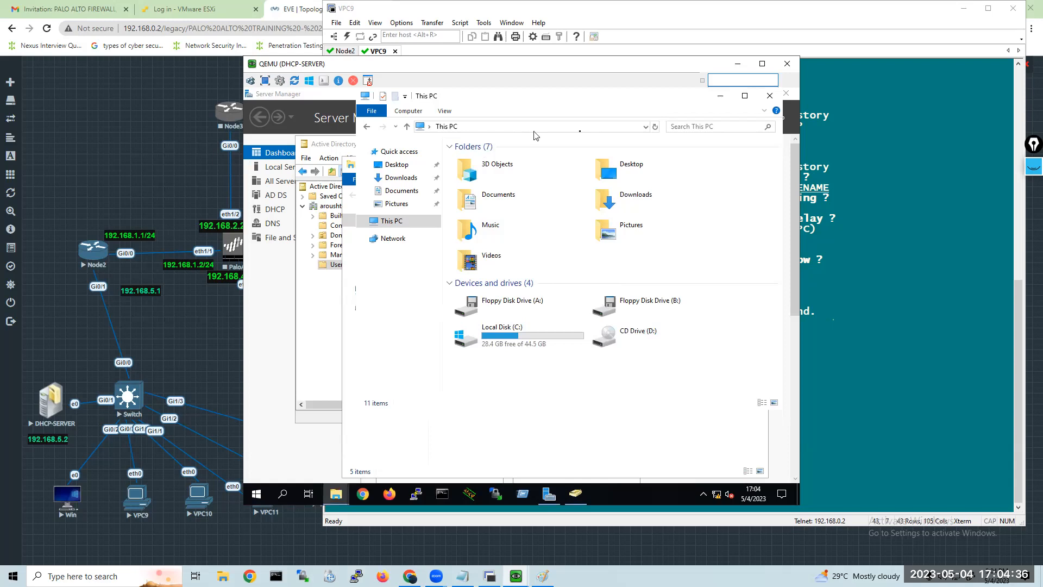
{"action": "left_click", "coordinate": [655, 127]}
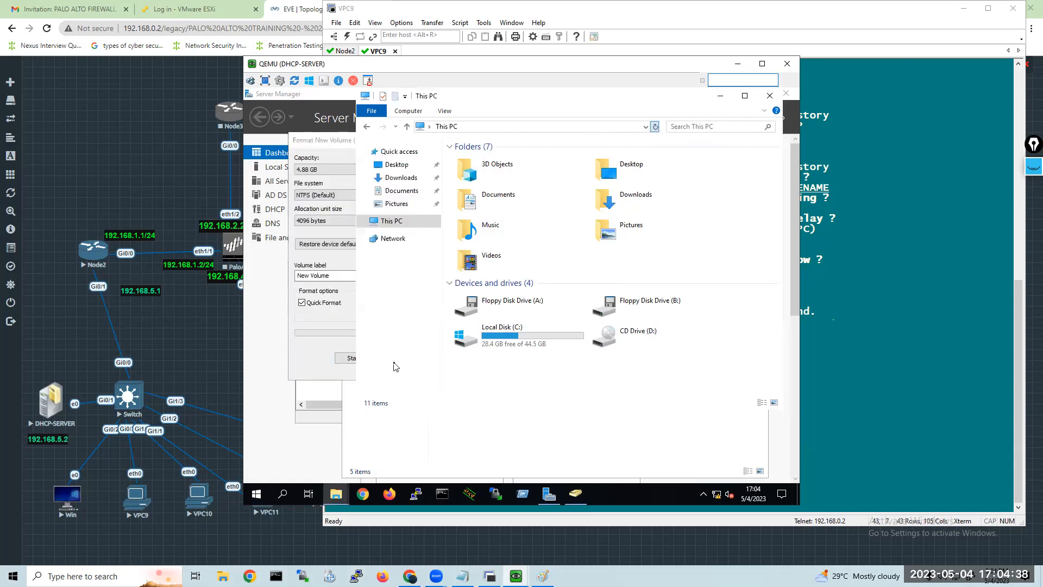
{"action": "left_click", "coordinate": [350, 358]}
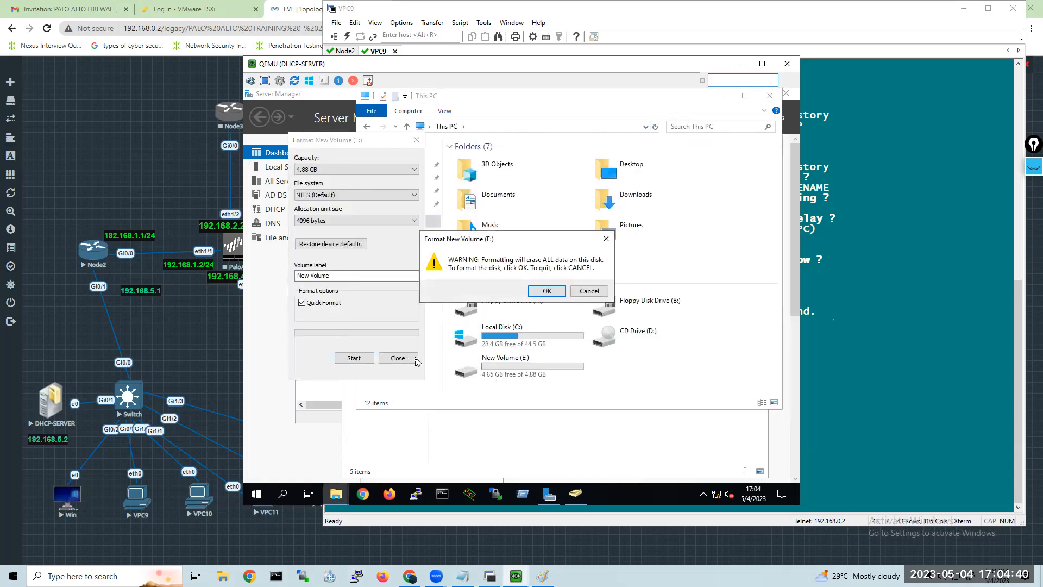
{"action": "left_click", "coordinate": [541, 292]}
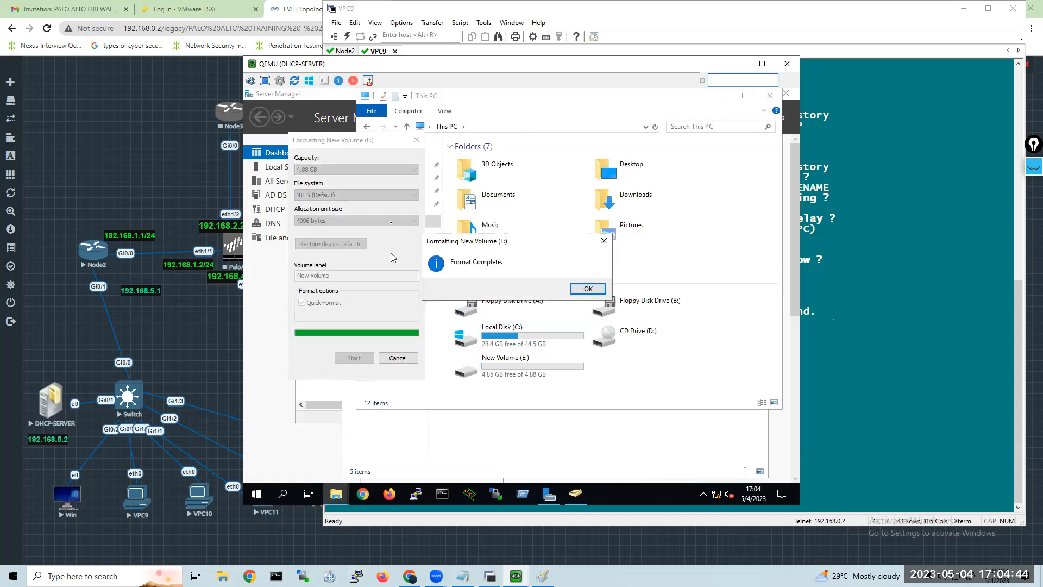
{"action": "left_click", "coordinate": [588, 289]}
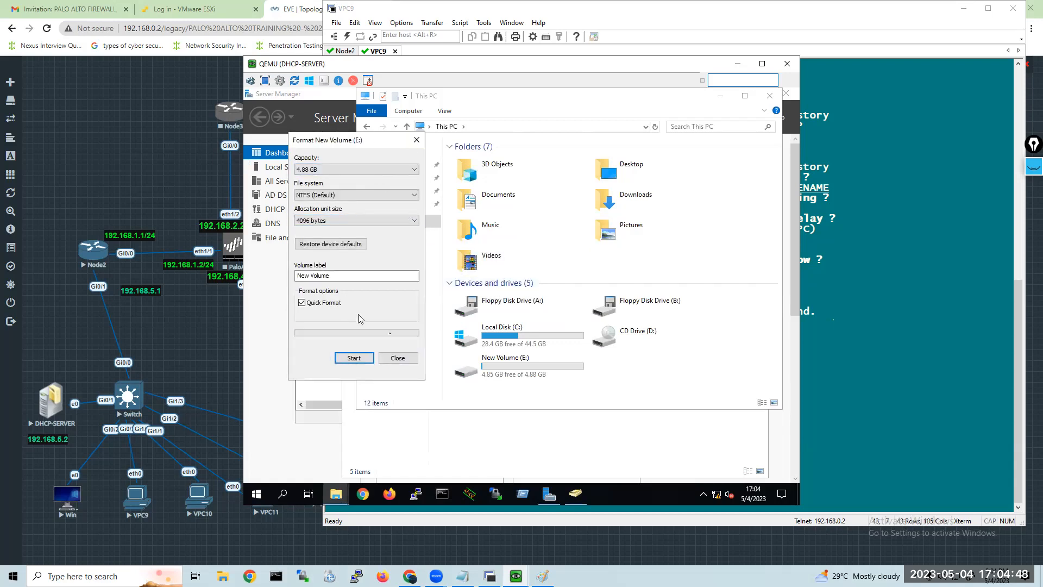
{"action": "left_click", "coordinate": [398, 358]}
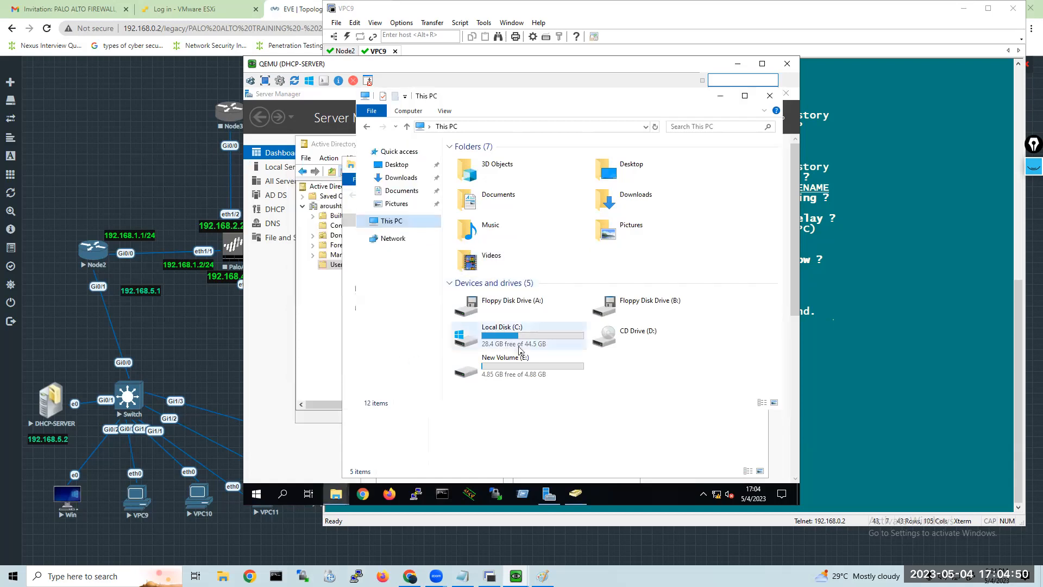
Open New Volume (E:) and create a folder named Home in it.
{"action": "double_click", "coordinate": [524, 364]}
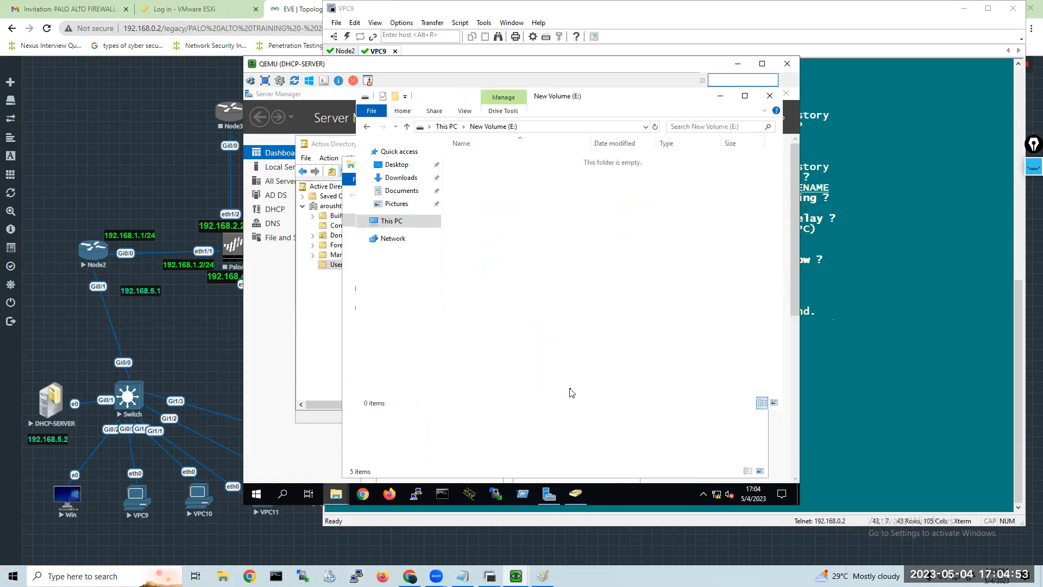
{"action": "right_click", "coordinate": [478, 170]}
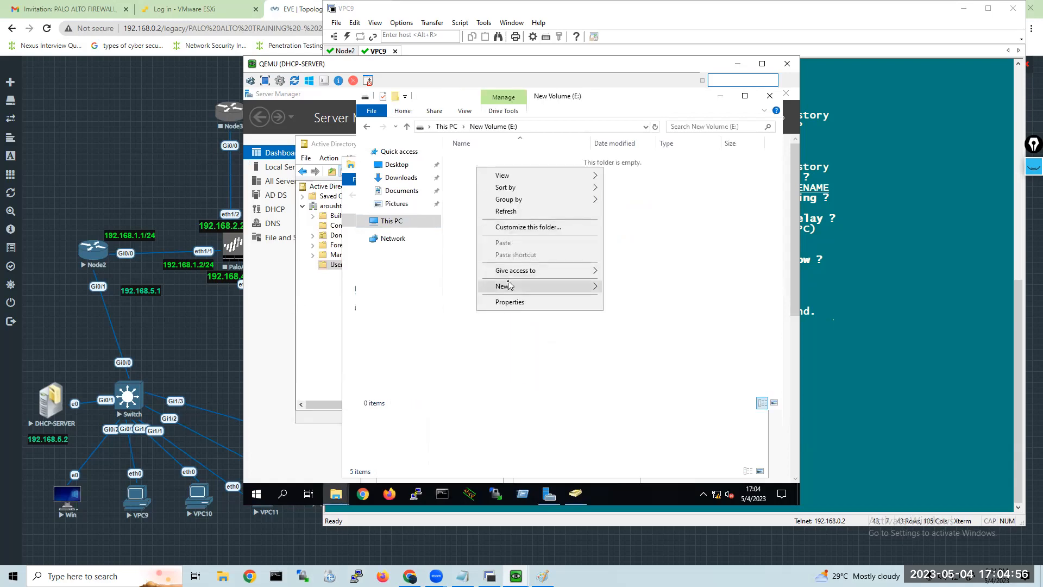
{"action": "mouse_move", "coordinate": [565, 285]}
{"action": "left_click", "coordinate": [617, 288]}
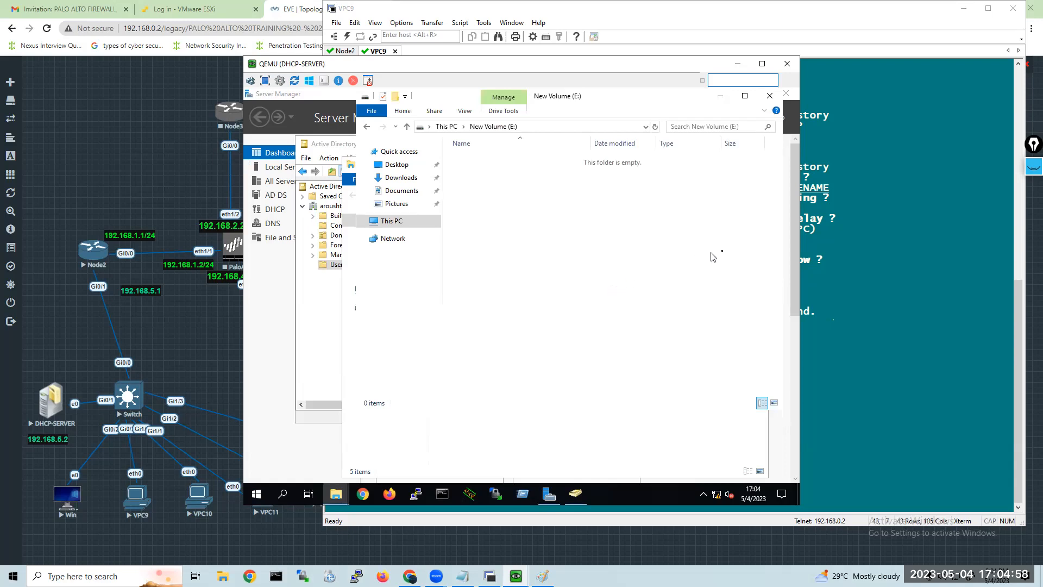
{"action": "type", "text": "Home"}
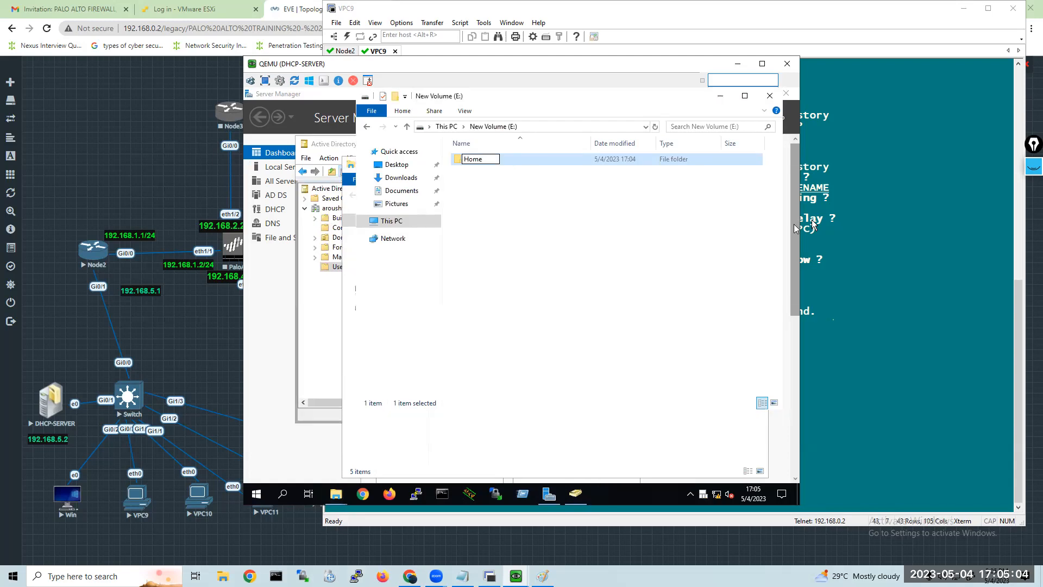
{"action": "left_click", "coordinate": [501, 173]}
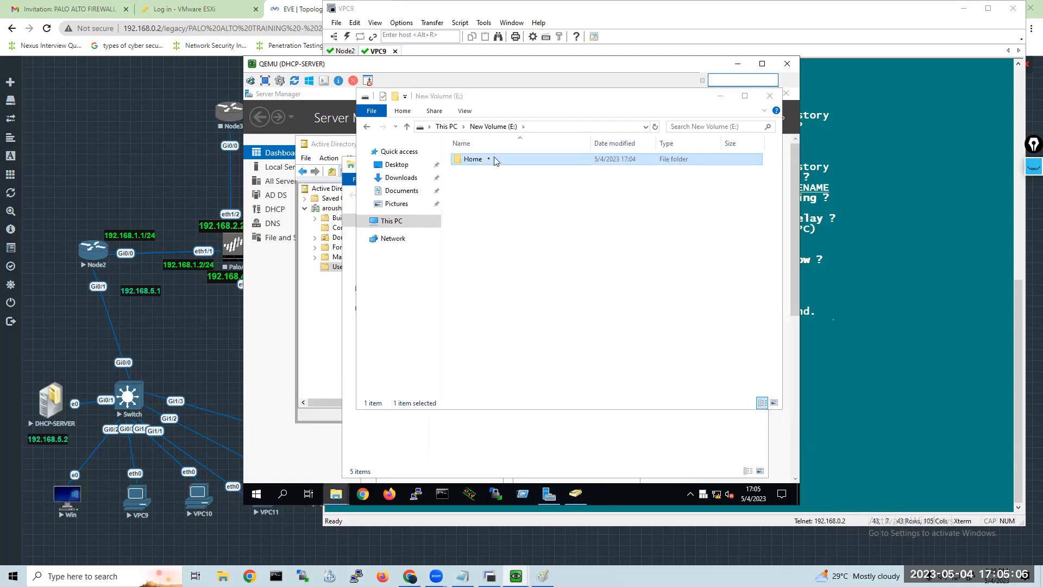
Rename the Home folder on E: to Homefolder and close that File Explorer window.
{"action": "right_click", "coordinate": [490, 161]}
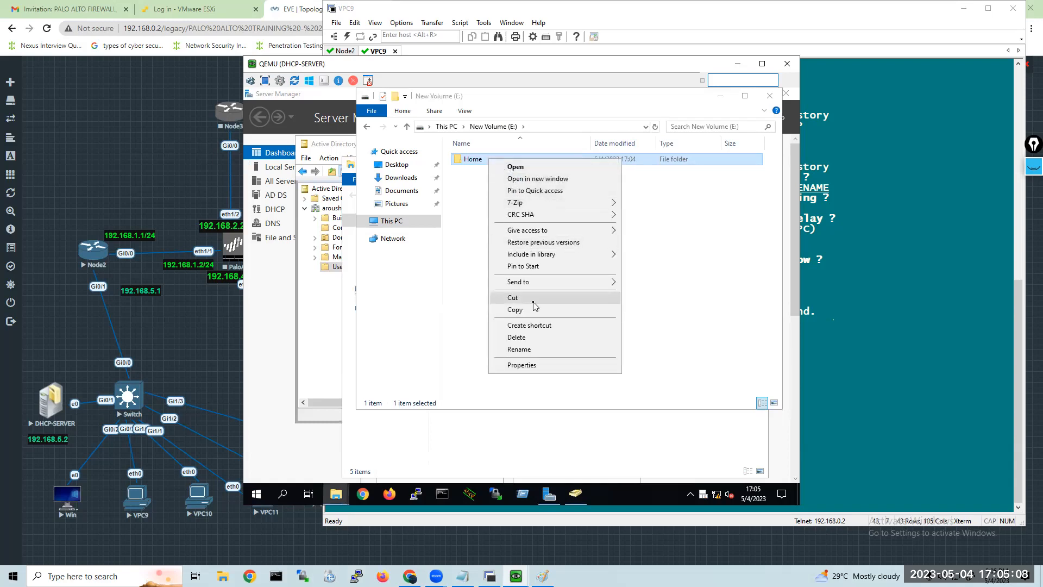
{"action": "left_click", "coordinate": [519, 350]}
{"action": "key", "text": "Right"}
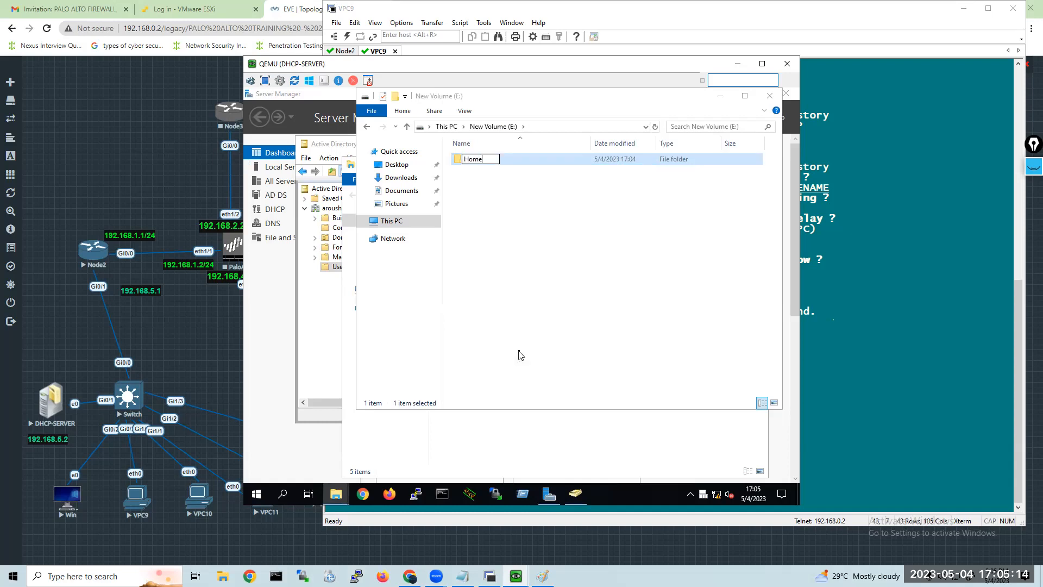
{"action": "type", "text": "folder"}
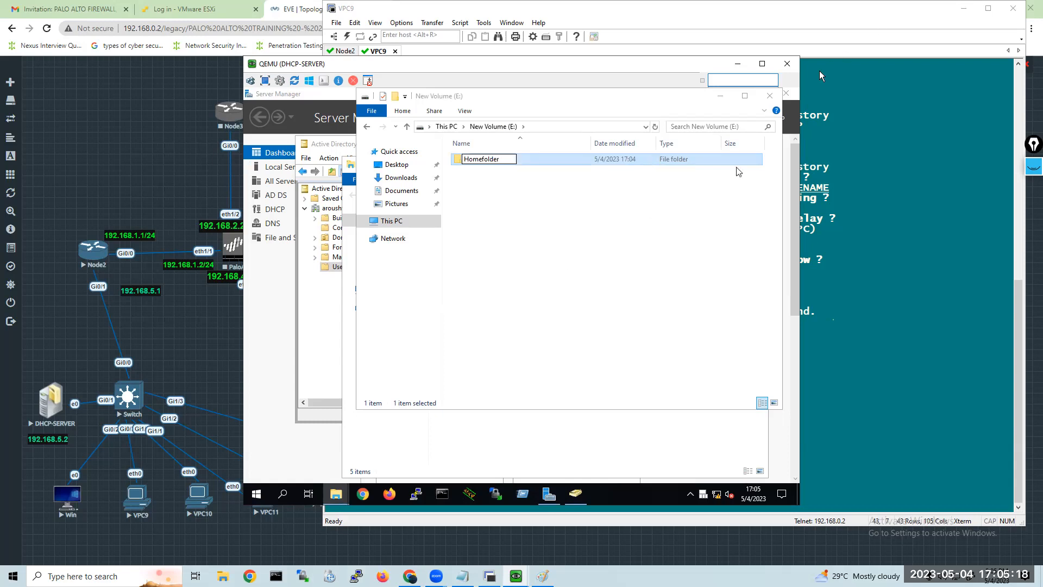
{"action": "left_click", "coordinate": [769, 95]}
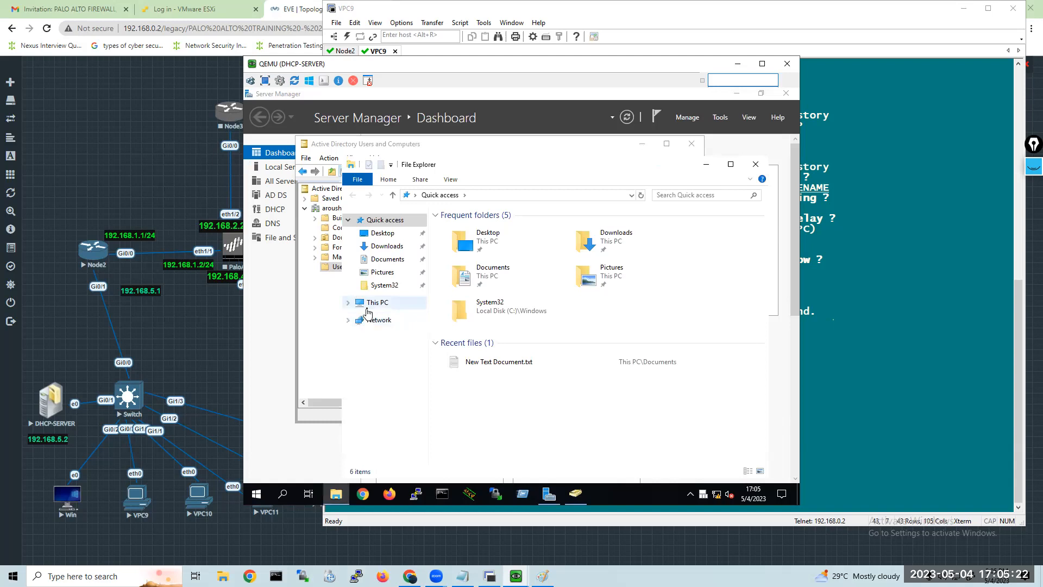
Browse to New Volume (E:) in the remaining File Explorer window and open the volume's properties.
{"action": "left_click", "coordinate": [368, 306]}
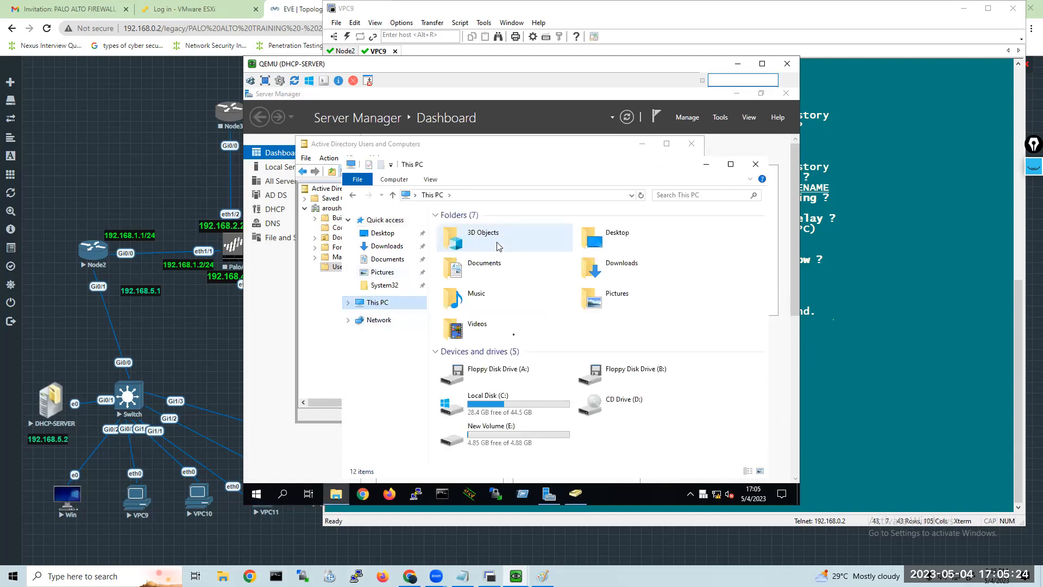
{"action": "left_click", "coordinate": [527, 437]}
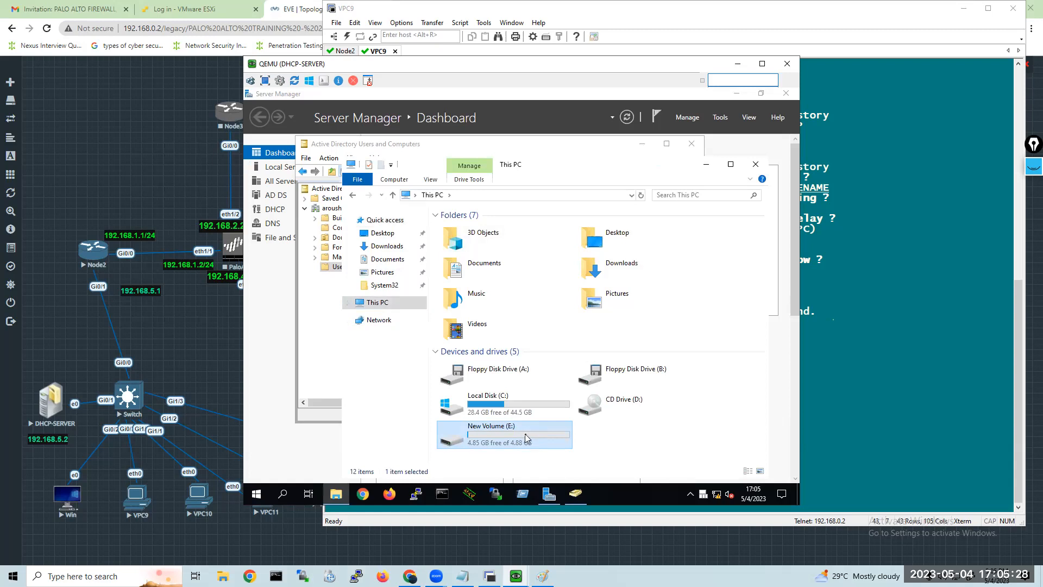
{"action": "double_click", "coordinate": [526, 437]}
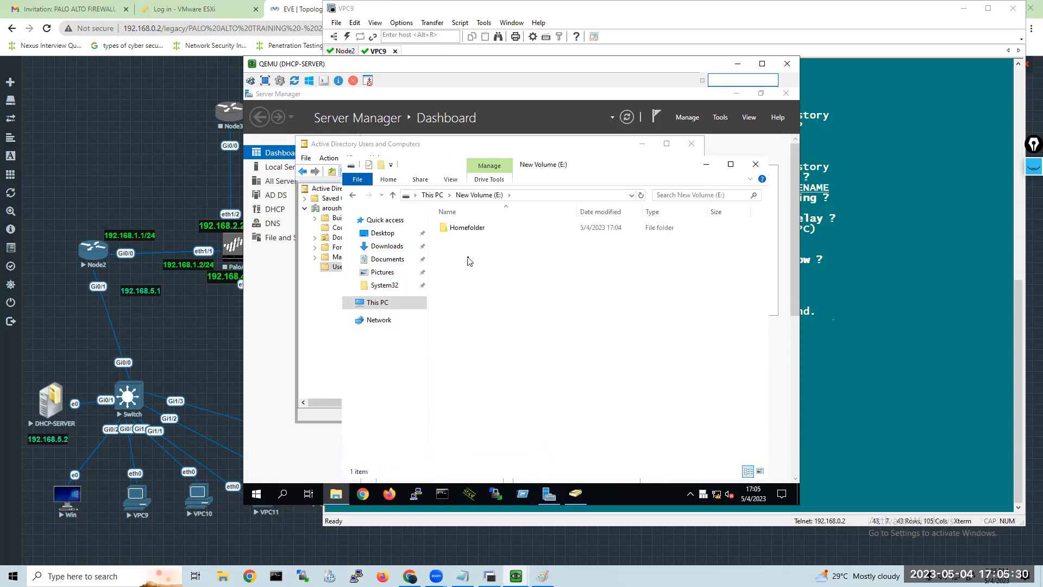
{"action": "right_click", "coordinate": [470, 235]}
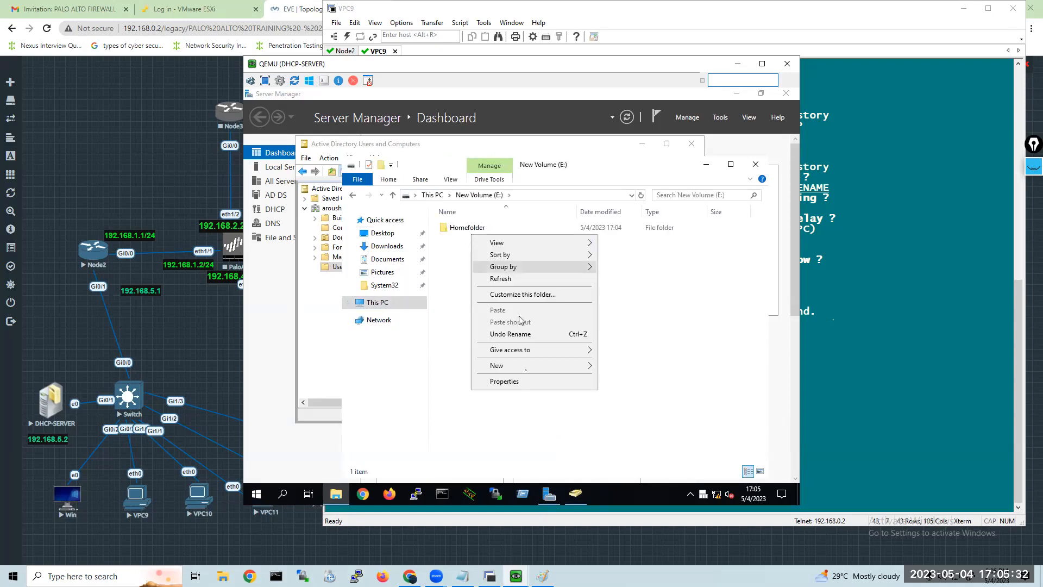
{"action": "left_click", "coordinate": [513, 386]}
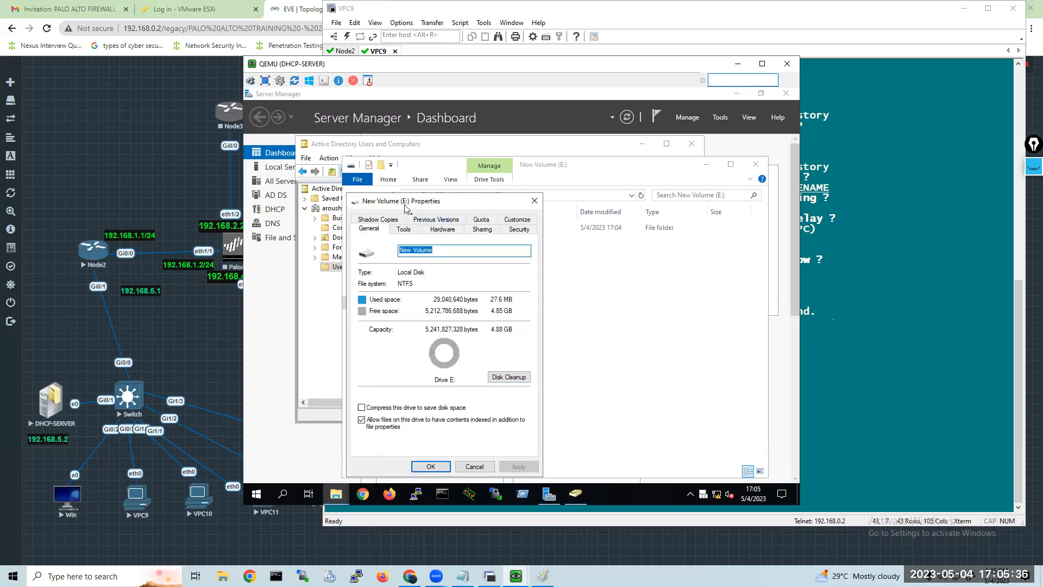
Turn on advanced sharing for the E: volume with the share name Homefolder.
{"action": "left_click", "coordinate": [481, 229]}
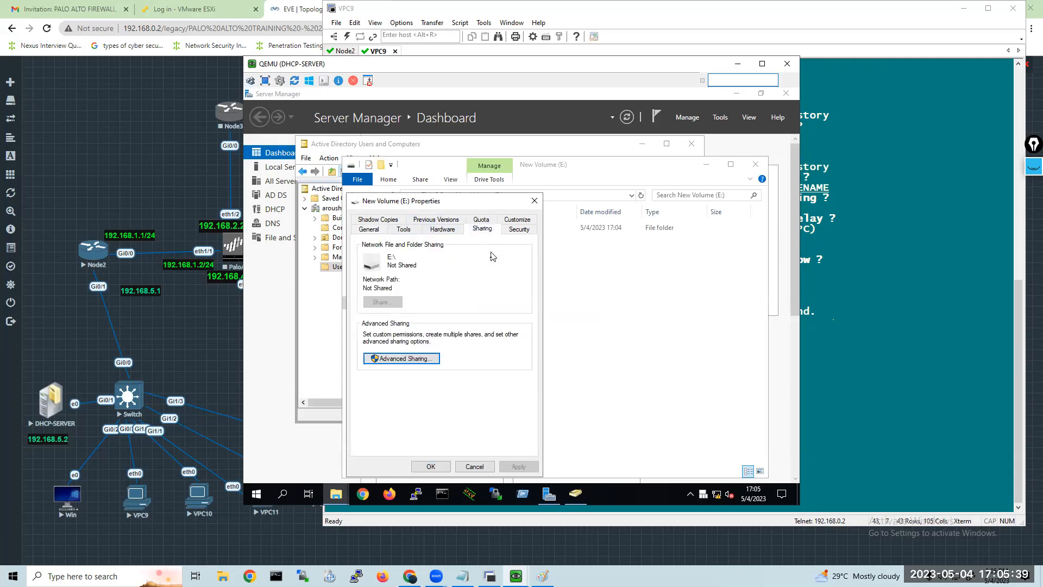
{"action": "left_click", "coordinate": [390, 359]}
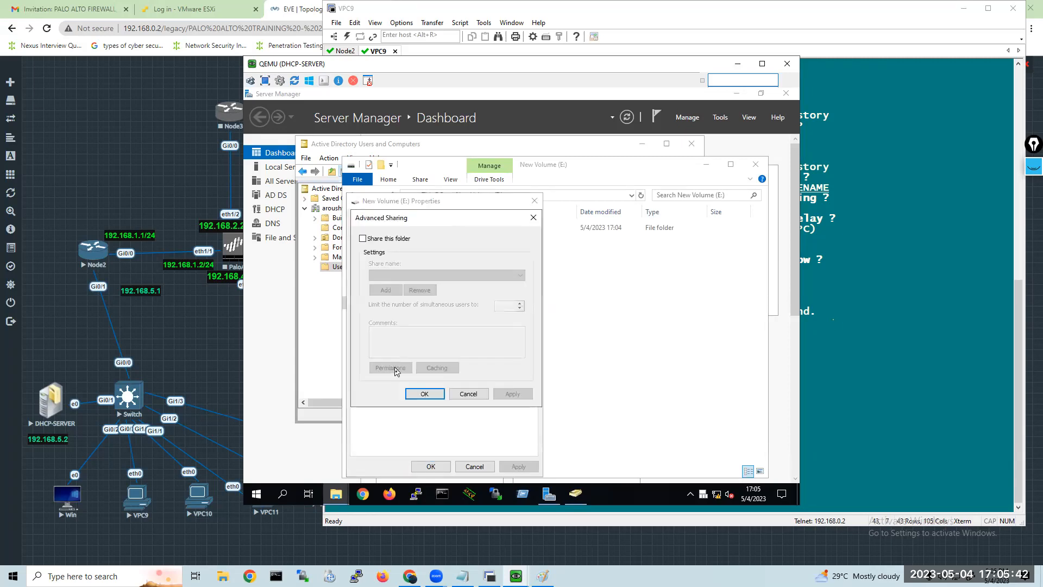
{"action": "left_click", "coordinate": [363, 239]}
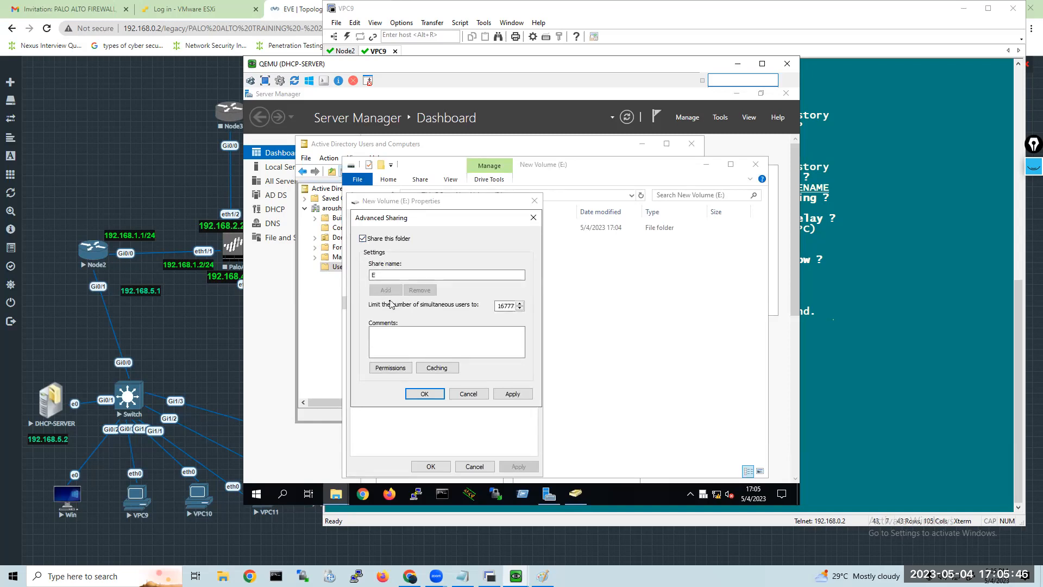
{"action": "left_click_drag", "start_coordinate": [384, 274], "coordinate": [360, 275]}
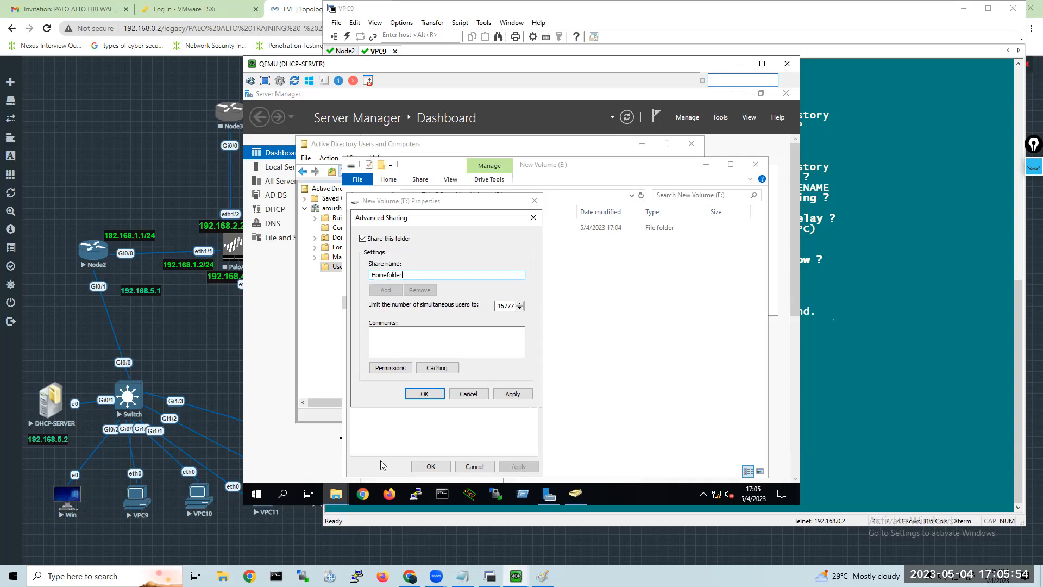
Allow Everyone Full Control in the Homefolder share permissions and apply the sharing settings.
{"action": "left_click", "coordinate": [390, 368]}
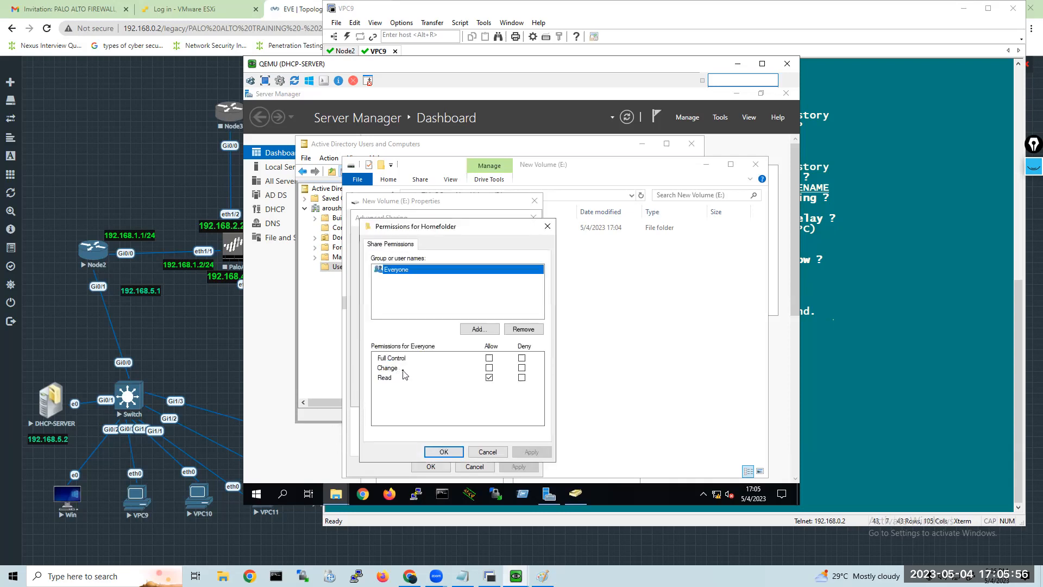
{"action": "left_click", "coordinate": [489, 358]}
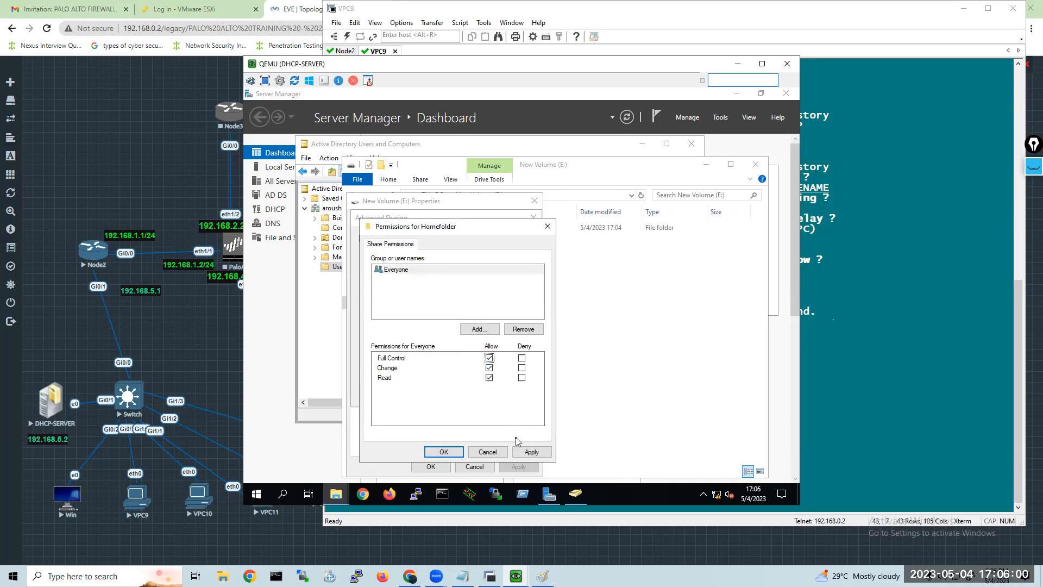
{"action": "left_click", "coordinate": [534, 452]}
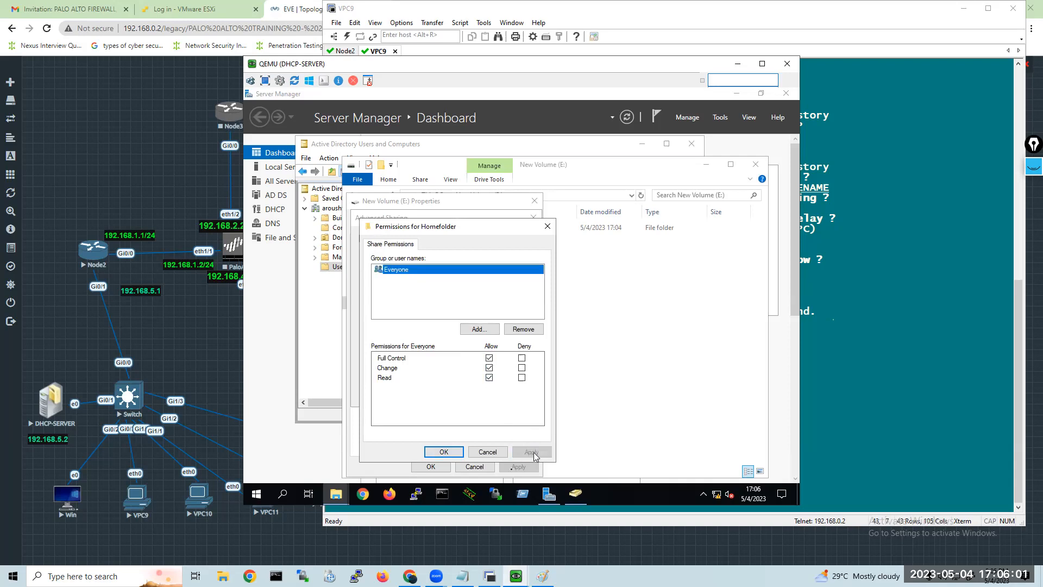
{"action": "left_click", "coordinate": [434, 454]}
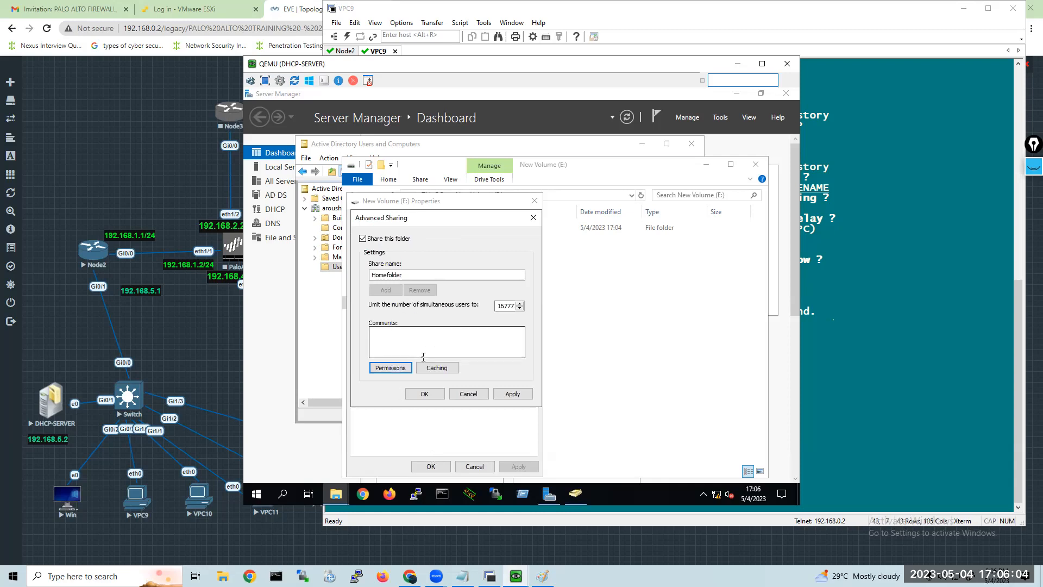
{"action": "left_click", "coordinate": [512, 395]}
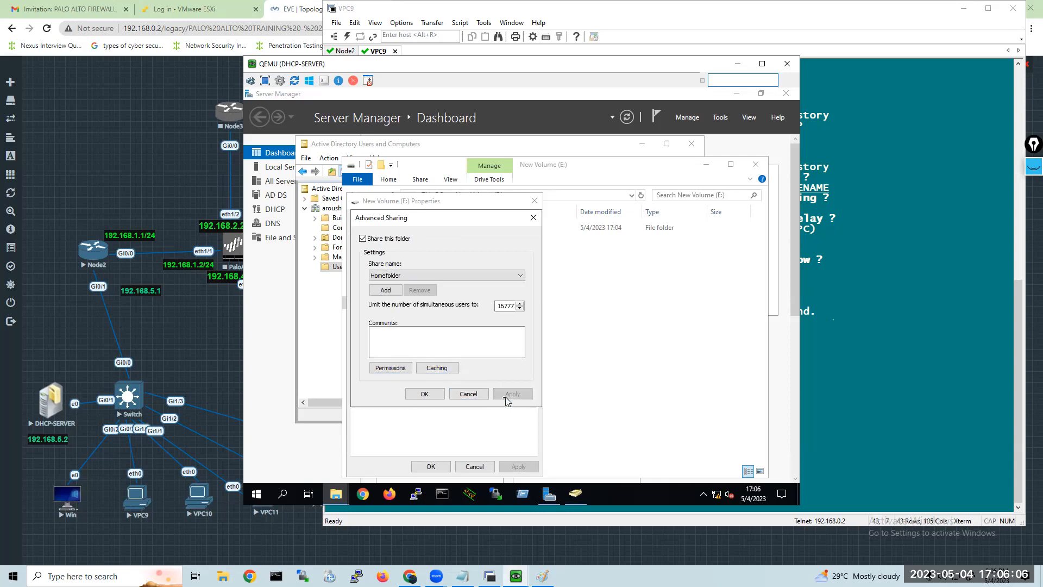
{"action": "left_click", "coordinate": [413, 396]}
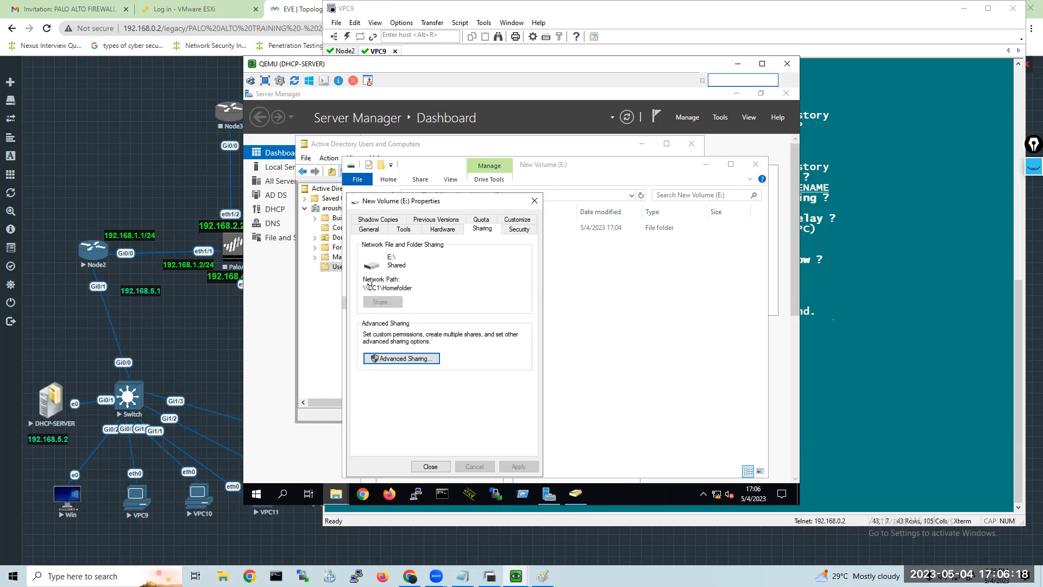
Copy the share's network path \\DC1\Homefolder, then close the volume properties and File Explorer.
{"action": "left_click_drag", "start_coordinate": [365, 283], "coordinate": [415, 270]}
{"action": "right_click", "coordinate": [407, 287]}
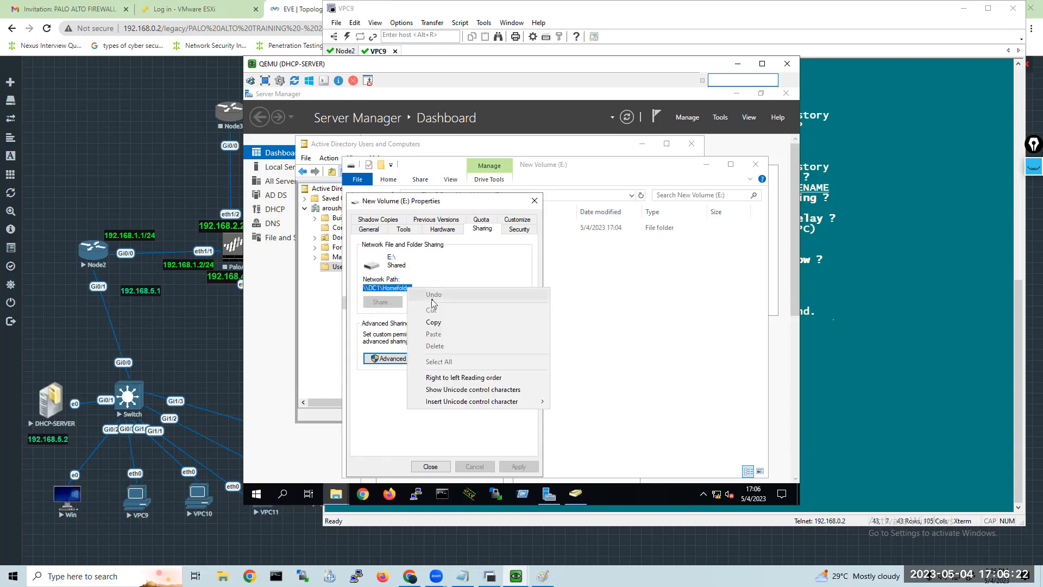
{"action": "left_click", "coordinate": [439, 326]}
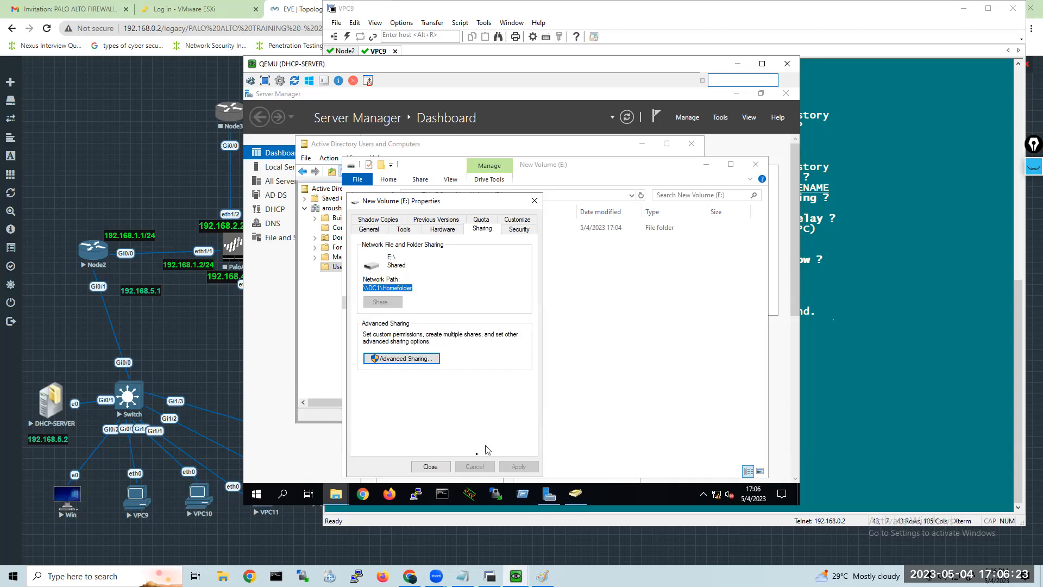
{"action": "left_click", "coordinate": [440, 467]}
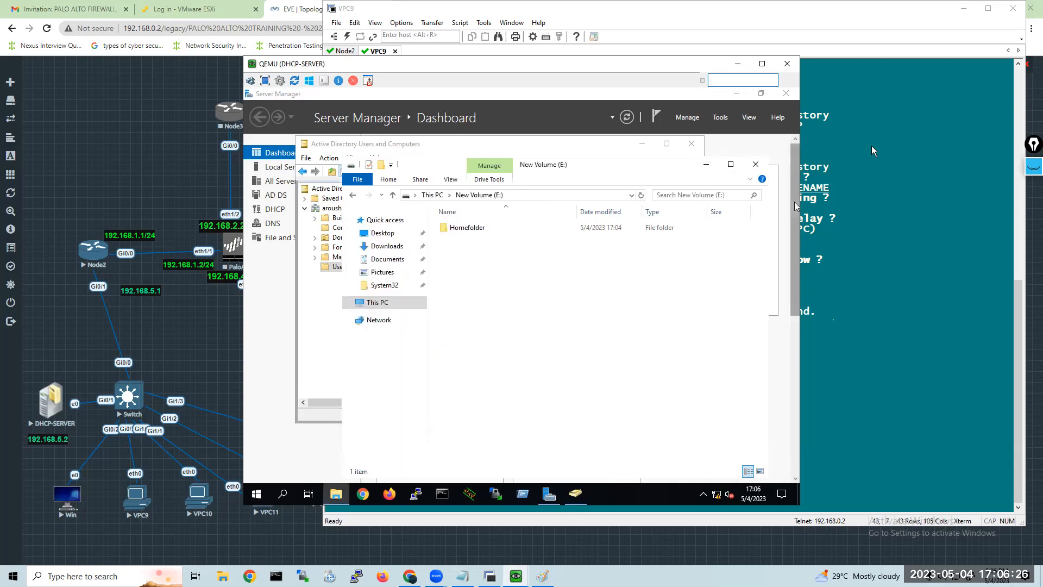
{"action": "left_click", "coordinate": [755, 165]}
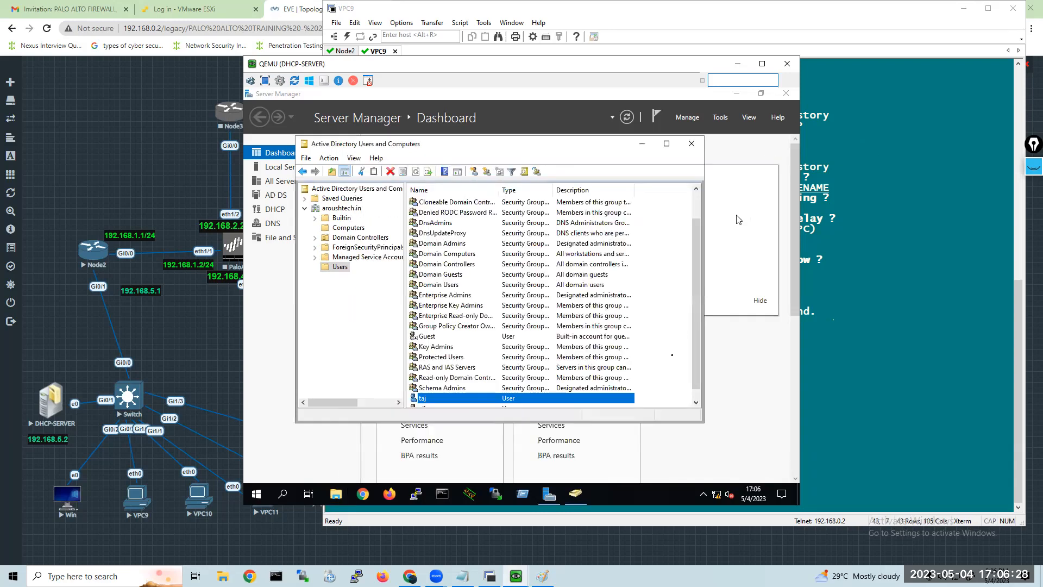
Open the selected domain user's profile properties and paste \\DC1\Homefolder as the home folder's local path.
{"action": "right_click", "coordinate": [437, 400]}
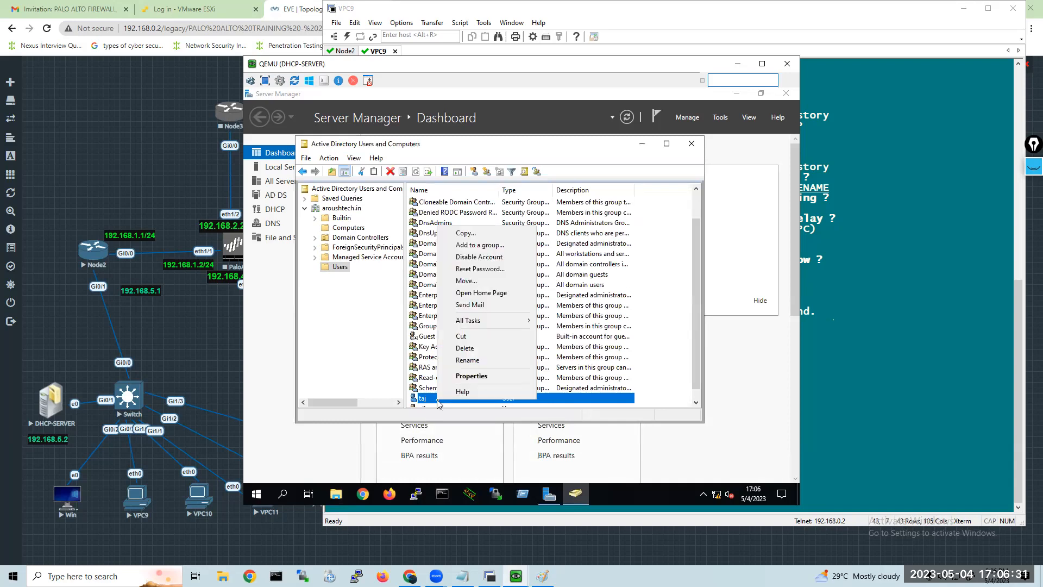
{"action": "left_click", "coordinate": [468, 376]}
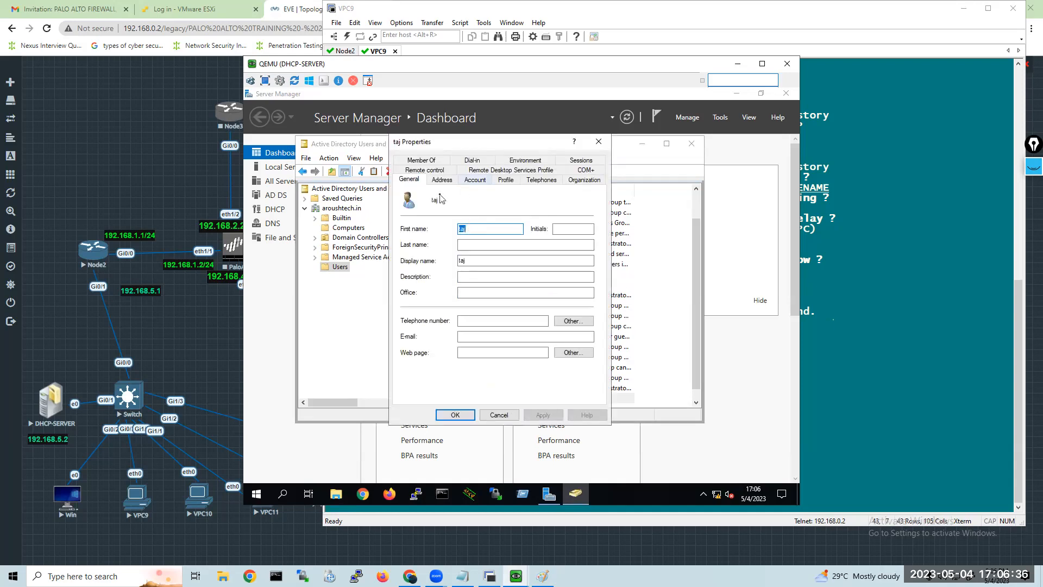
{"action": "left_click", "coordinate": [506, 180]}
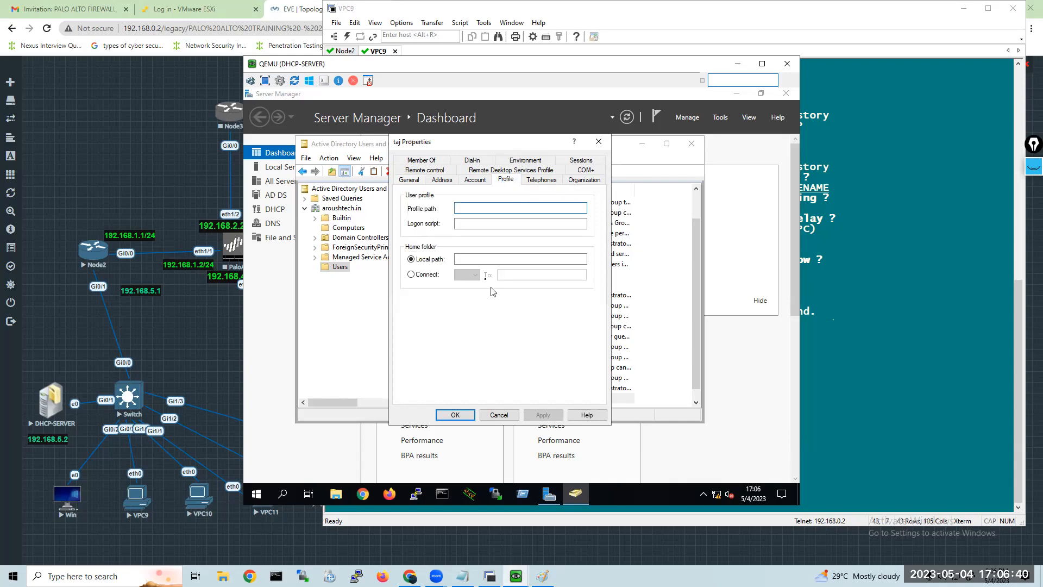
{"action": "right_click", "coordinate": [459, 260]}
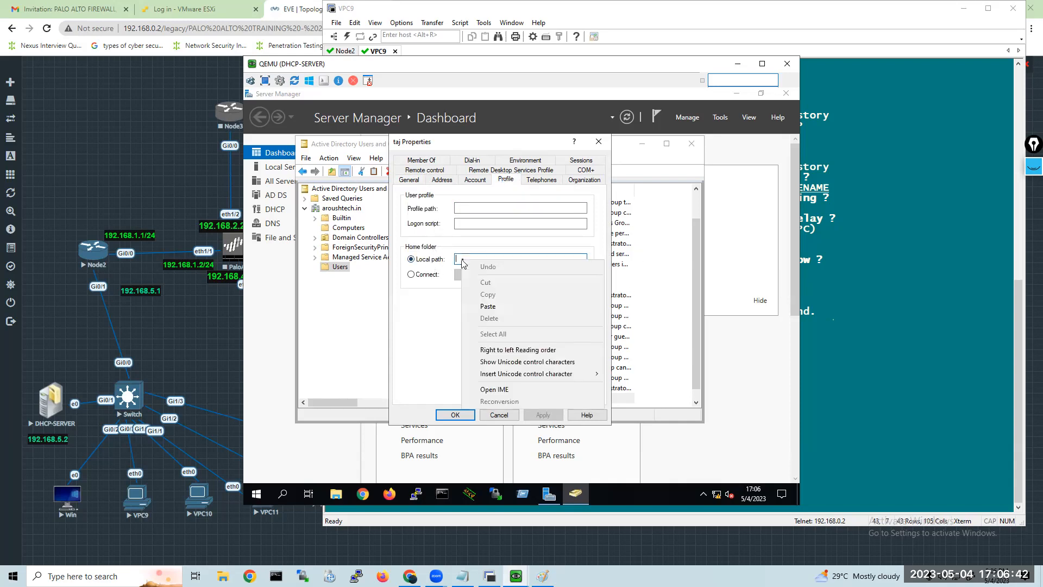
{"action": "left_click", "coordinate": [488, 306]}
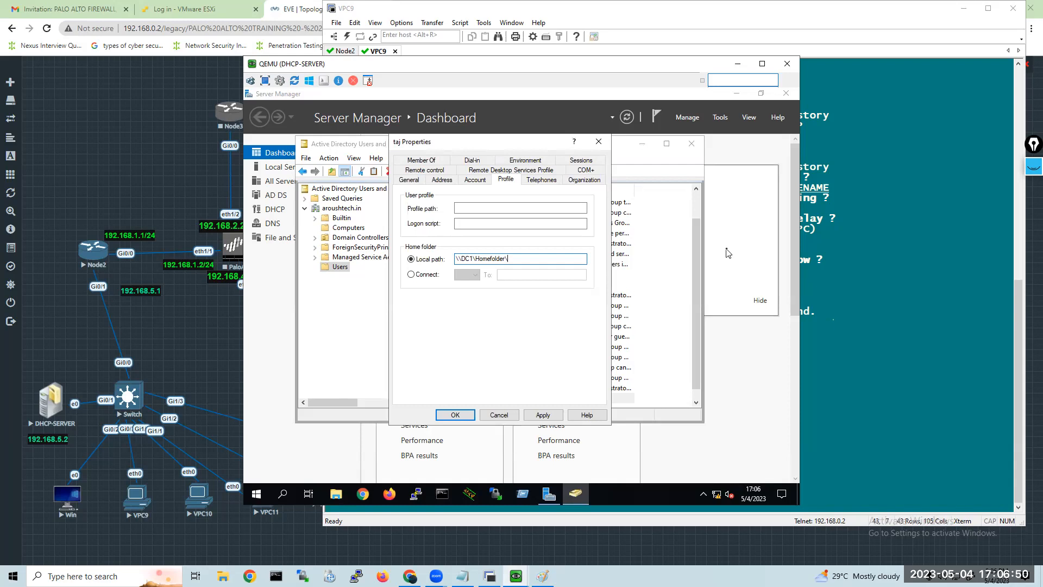
Extend the home folder's local path to \\DC1\Homefolder\%username%, declining Sticky Keys, and try to apply it.
{"action": "type", "text": "\\%"}
{"action": "key", "text": "shift"}
{"action": "key", "text": "shift"}
{"action": "key", "text": "shift"}
{"action": "key", "text": "shift"}
{"action": "key", "text": "shift"}
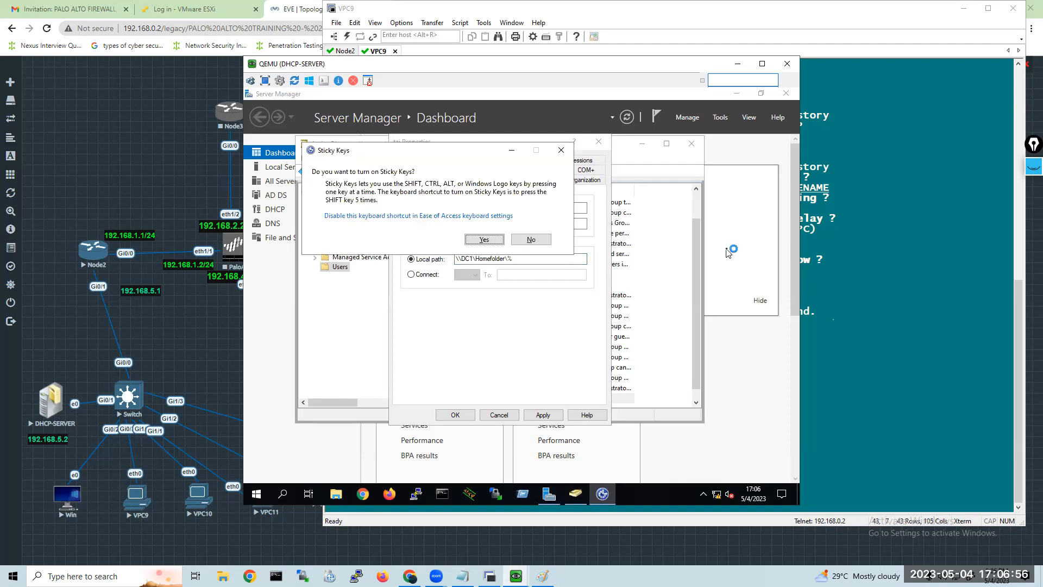
{"action": "left_click", "coordinate": [524, 241]}
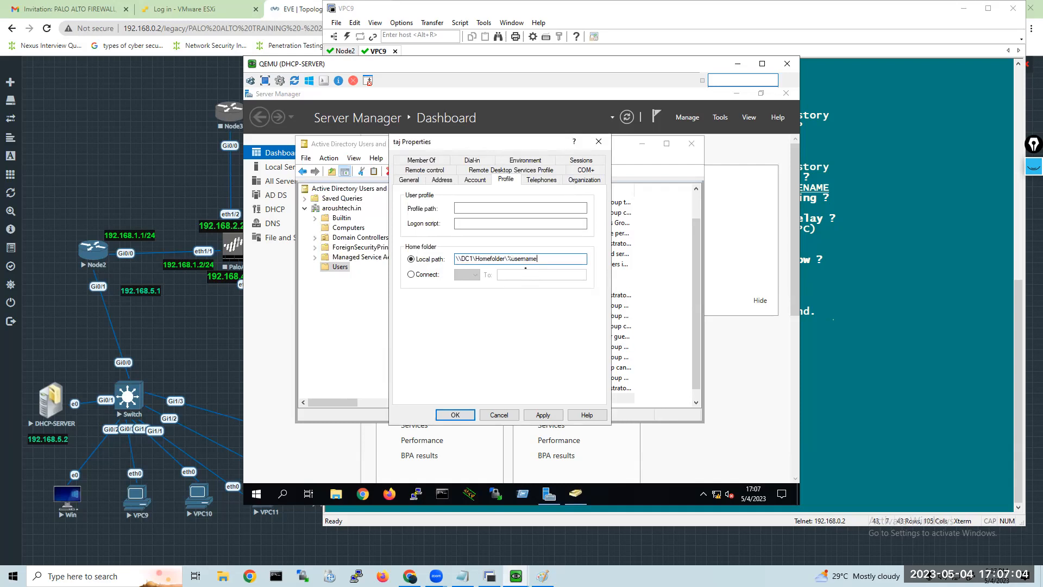
{"action": "key", "text": "shift"}
{"action": "key", "text": "shift"}
{"action": "key", "text": "shift"}
{"action": "key", "text": "shift"}
{"action": "key", "text": "shift"}
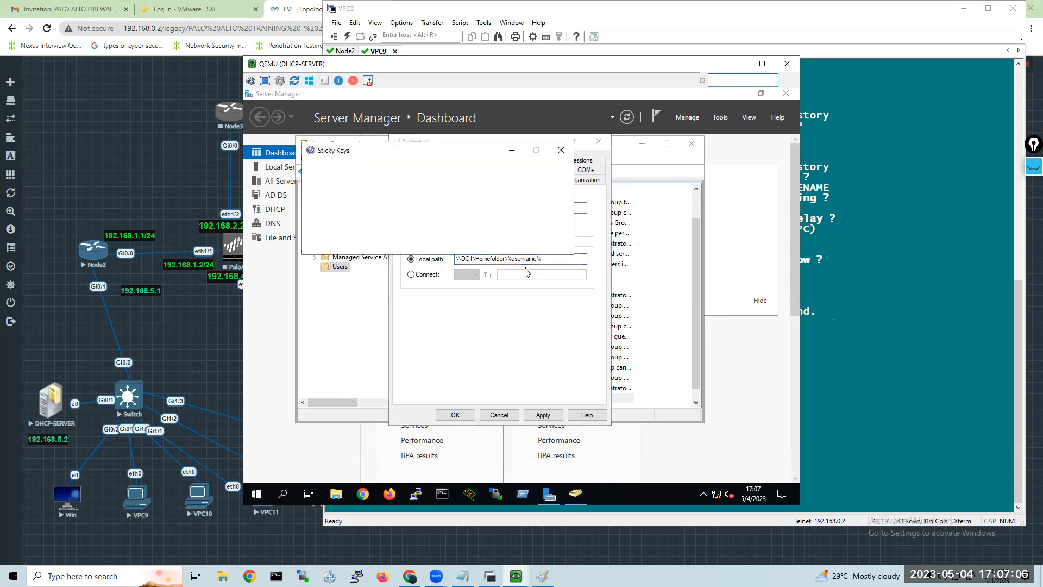
{"action": "left_click", "coordinate": [523, 240]}
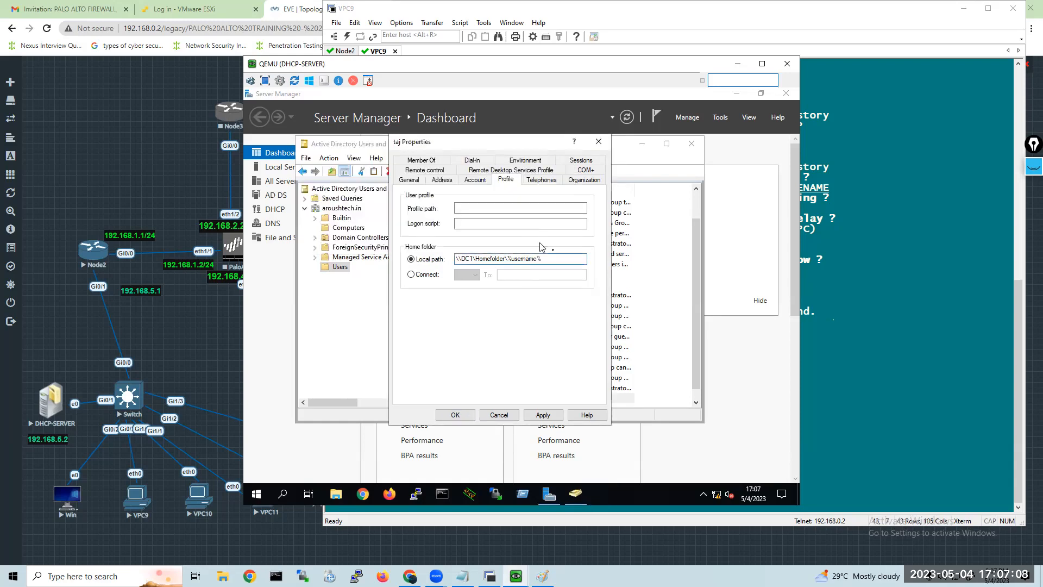
{"action": "left_click", "coordinate": [541, 416]}
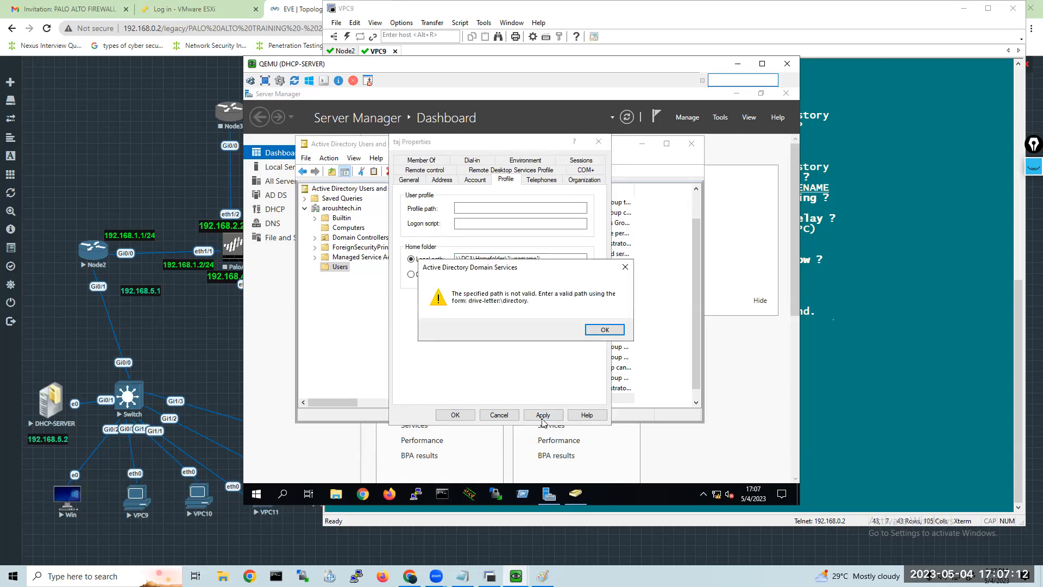
{"action": "left_click", "coordinate": [601, 330]}
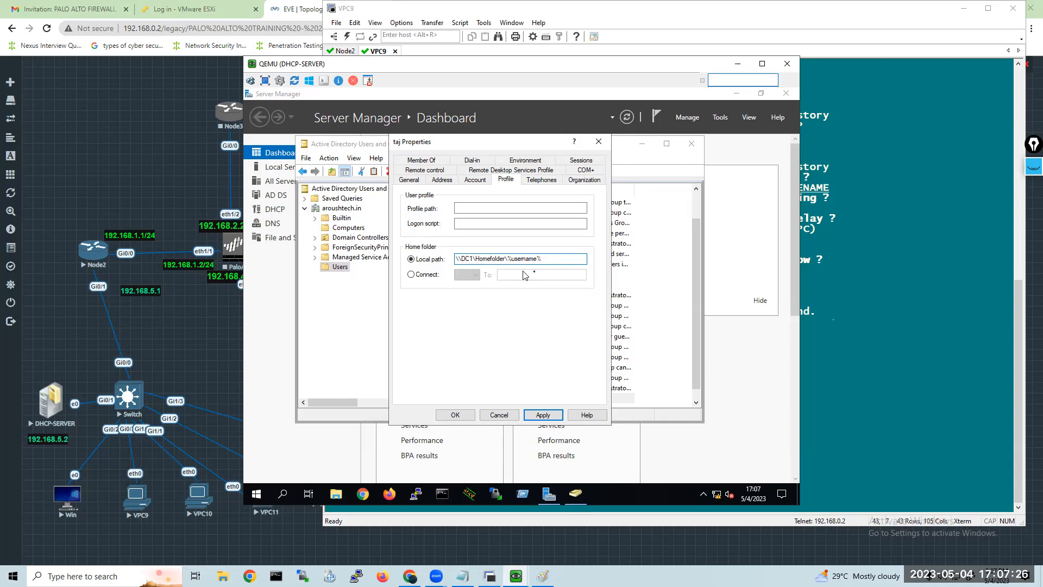
Try to apply \\DC1\Homefolder\%username% and a path with the literal username as the user's local home folder, and clear the path.
{"action": "left_click", "coordinate": [542, 414]}
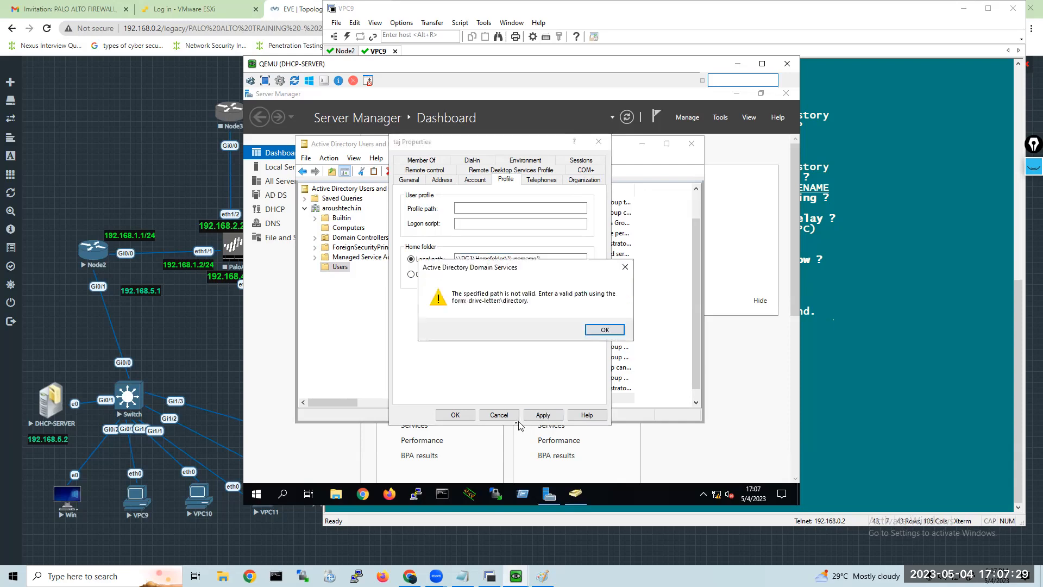
{"action": "left_click", "coordinate": [603, 332]}
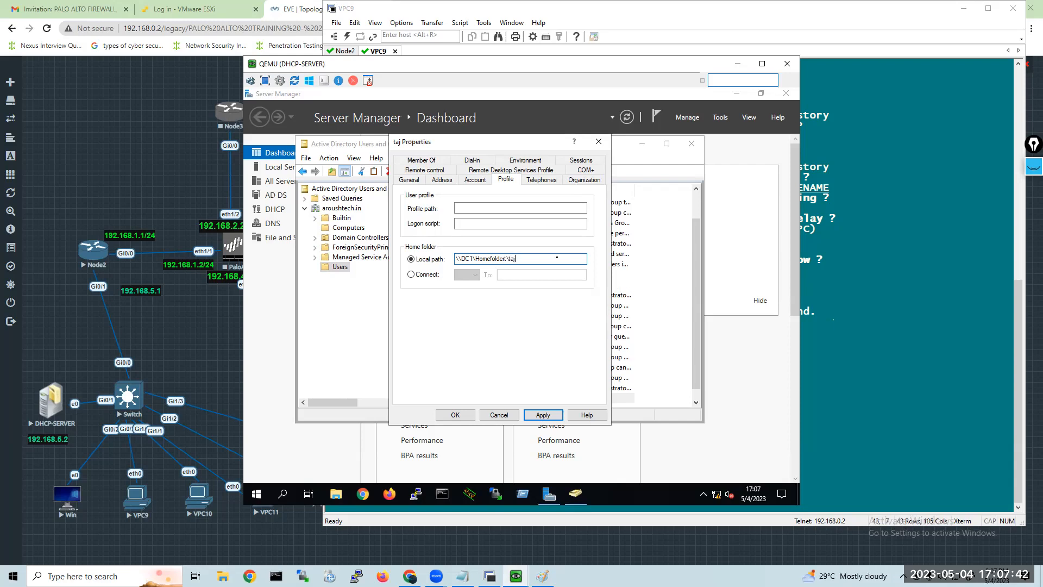
{"action": "left_click", "coordinate": [541, 415]}
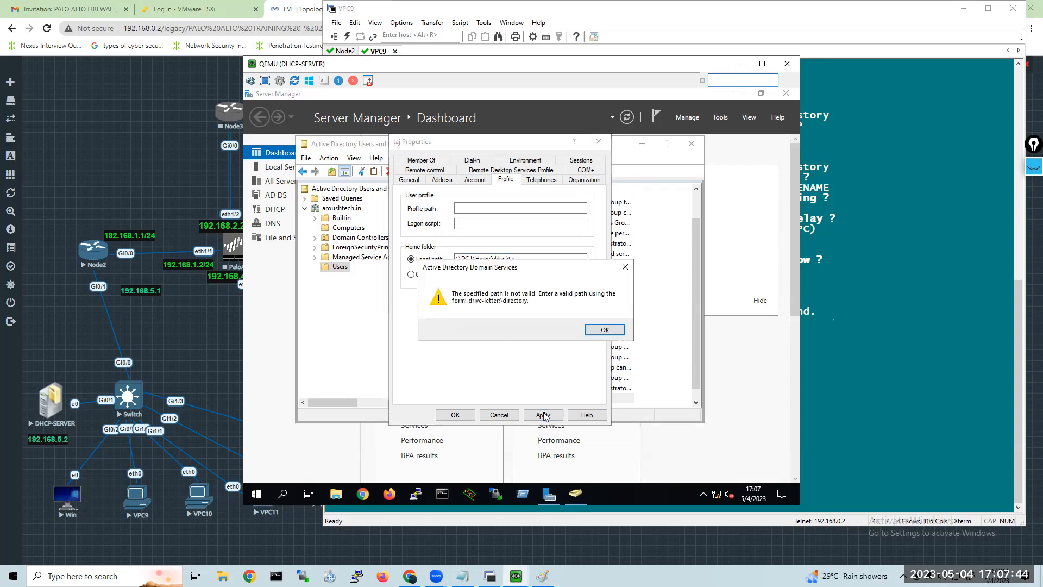
{"action": "left_click", "coordinate": [611, 333]}
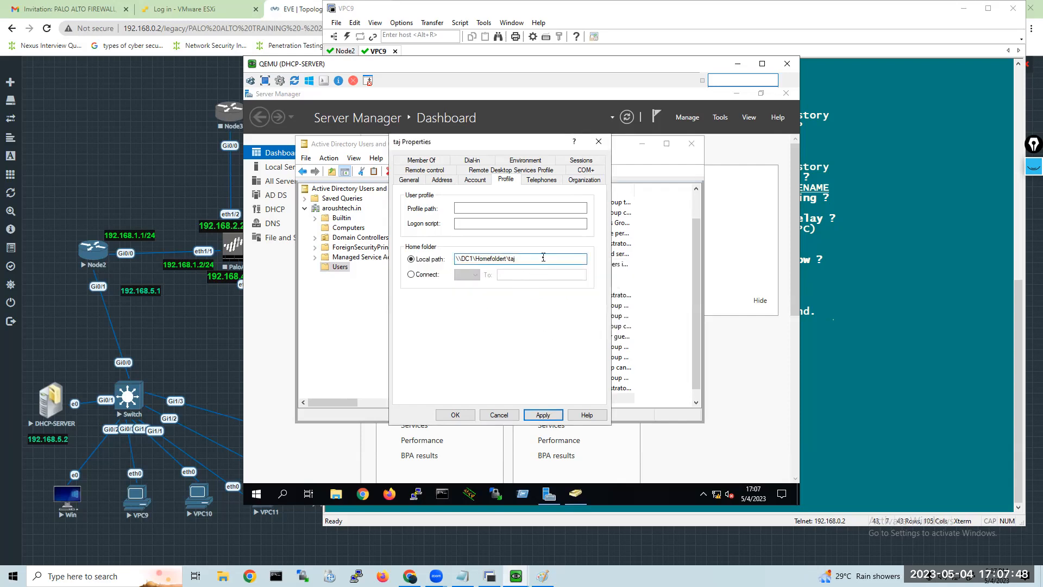
{"action": "left_click_drag", "start_coordinate": [543, 257], "coordinate": [416, 260]}
{"action": "key", "text": "BackSpace"}
Switch to File Explorer and open New Volume (E:) under This PC.
{"action": "mouse_move", "coordinate": [560, 493]}
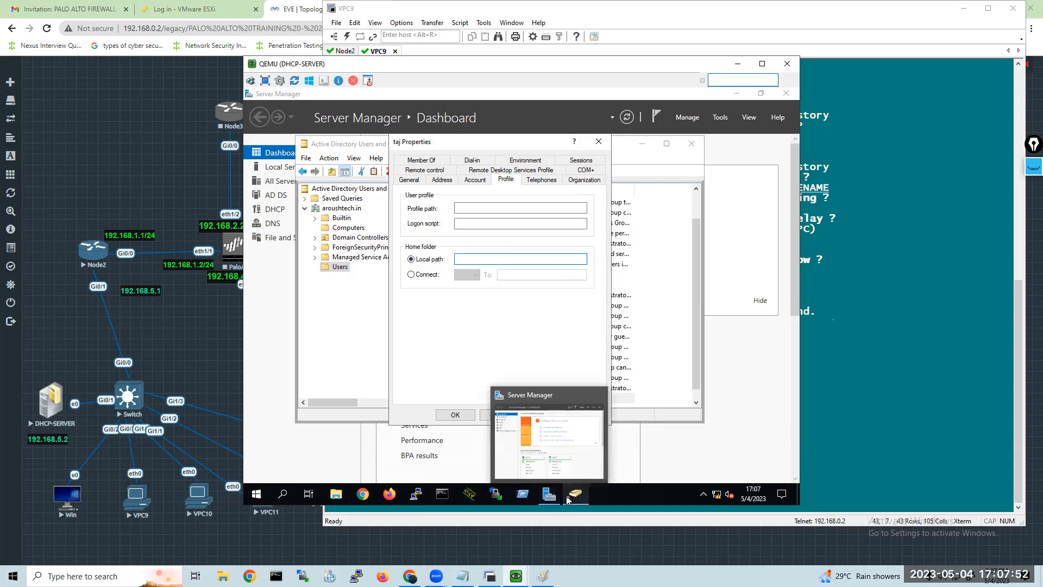
{"action": "left_click", "coordinate": [343, 496]}
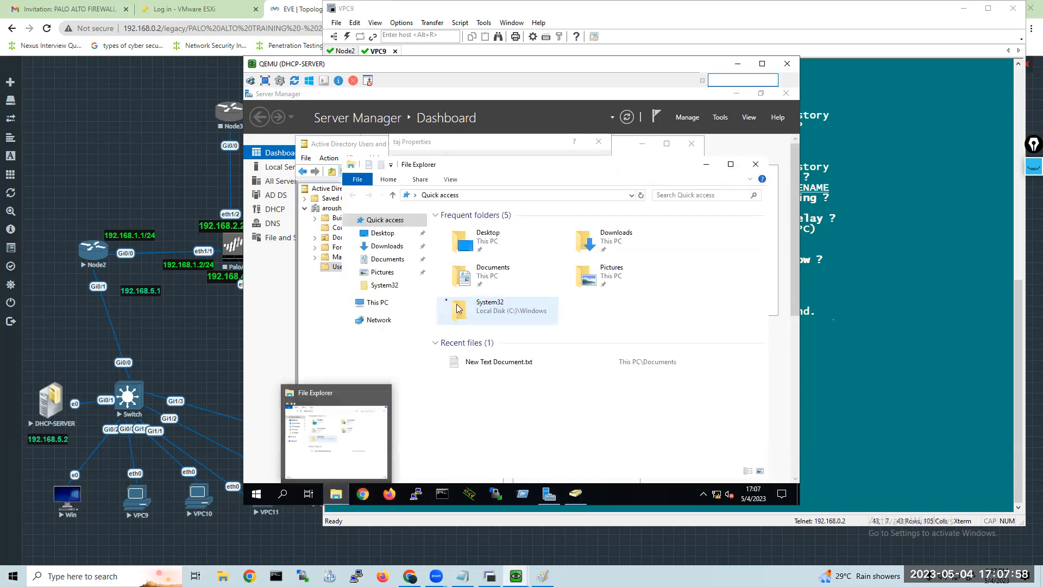
{"action": "left_click", "coordinate": [379, 309]}
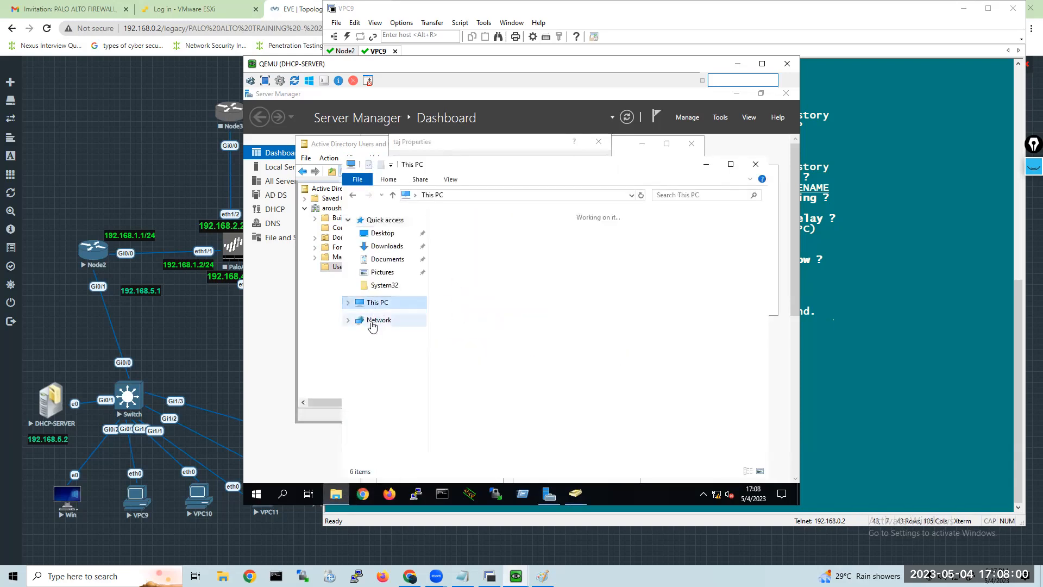
{"action": "left_click", "coordinate": [371, 325]}
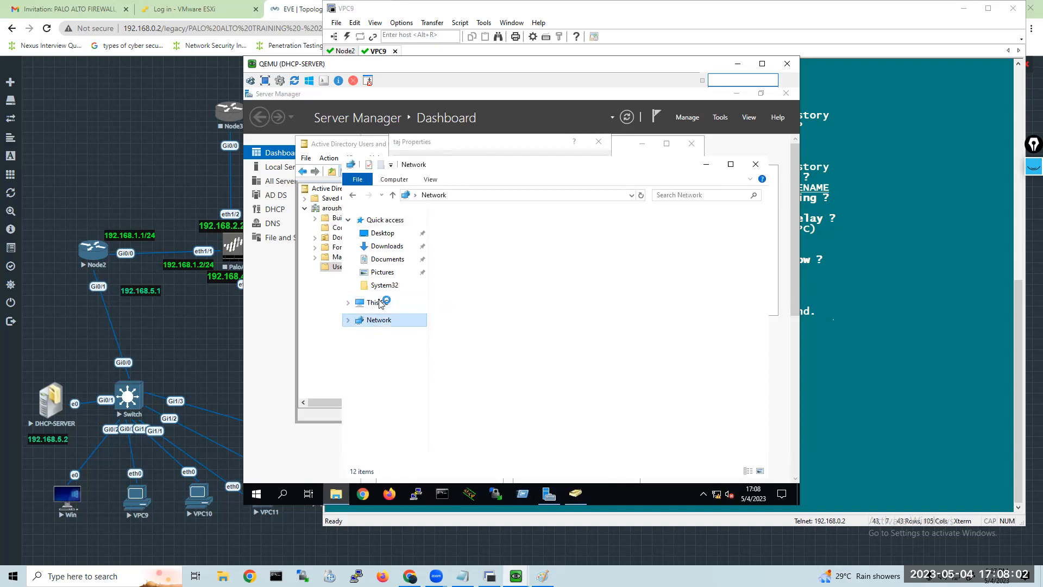
{"action": "left_click", "coordinate": [377, 303]}
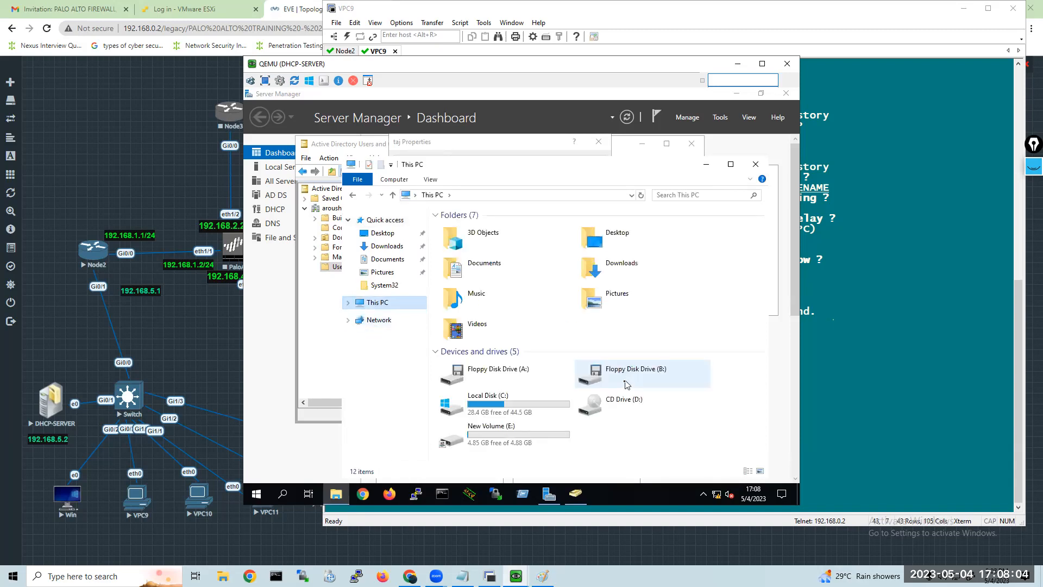
{"action": "double_click", "coordinate": [519, 431]}
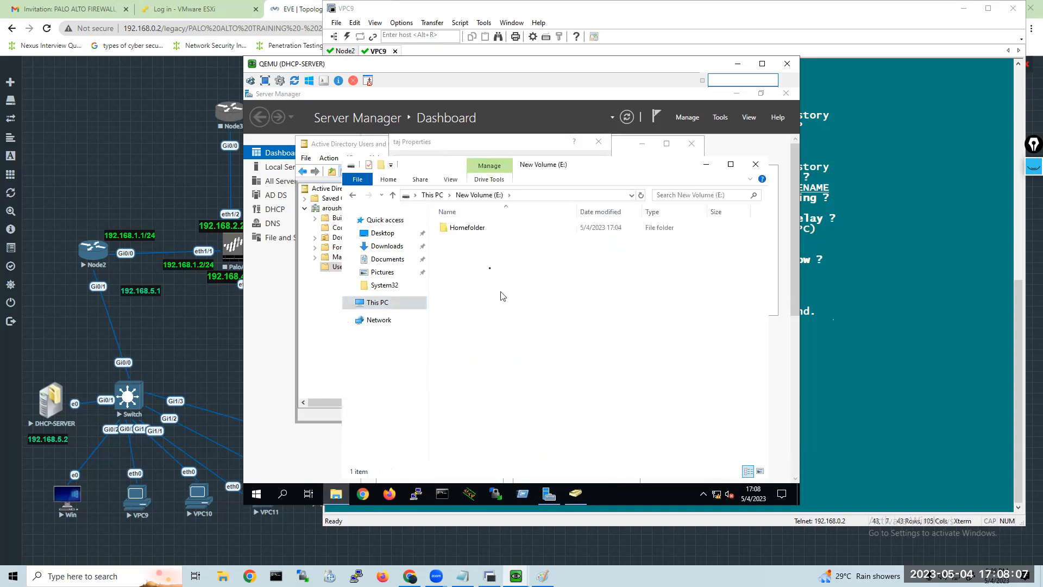
Share the Homefolder folder on the network with Everyone at Read permission and close its properties.
{"action": "right_click", "coordinate": [470, 227]}
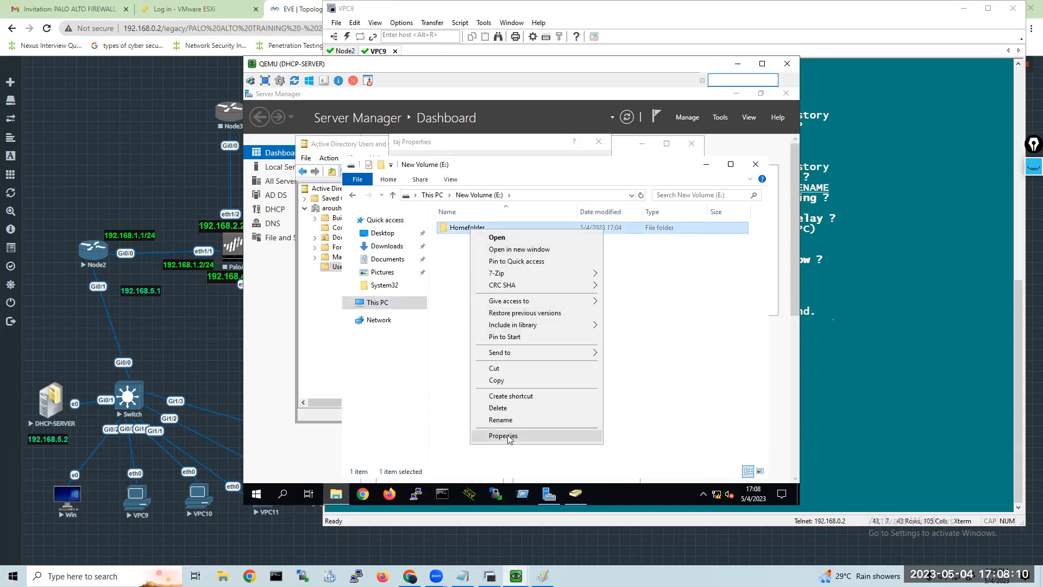
{"action": "left_click", "coordinate": [505, 436]}
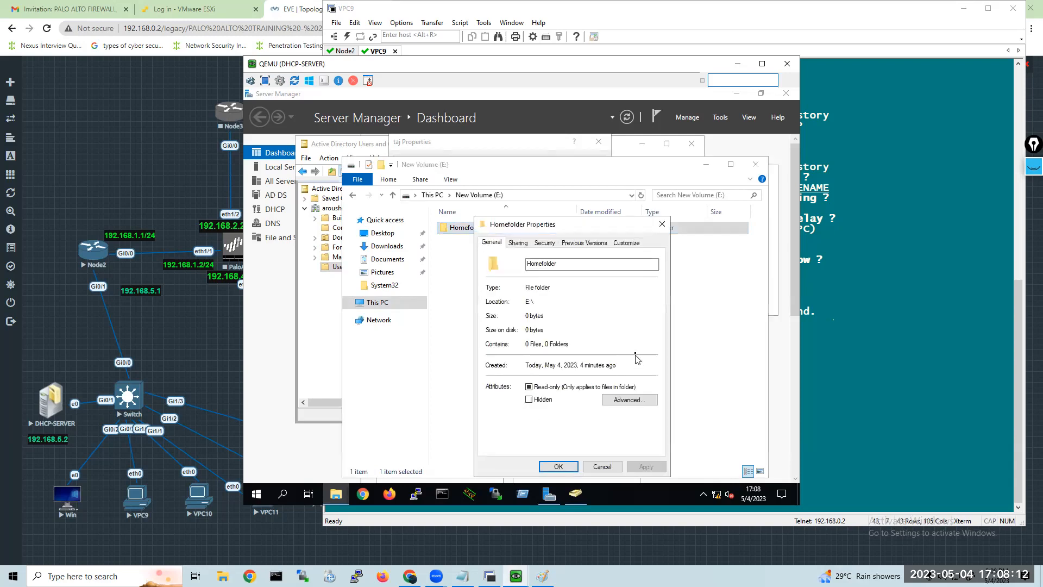
{"action": "left_click", "coordinate": [518, 244]}
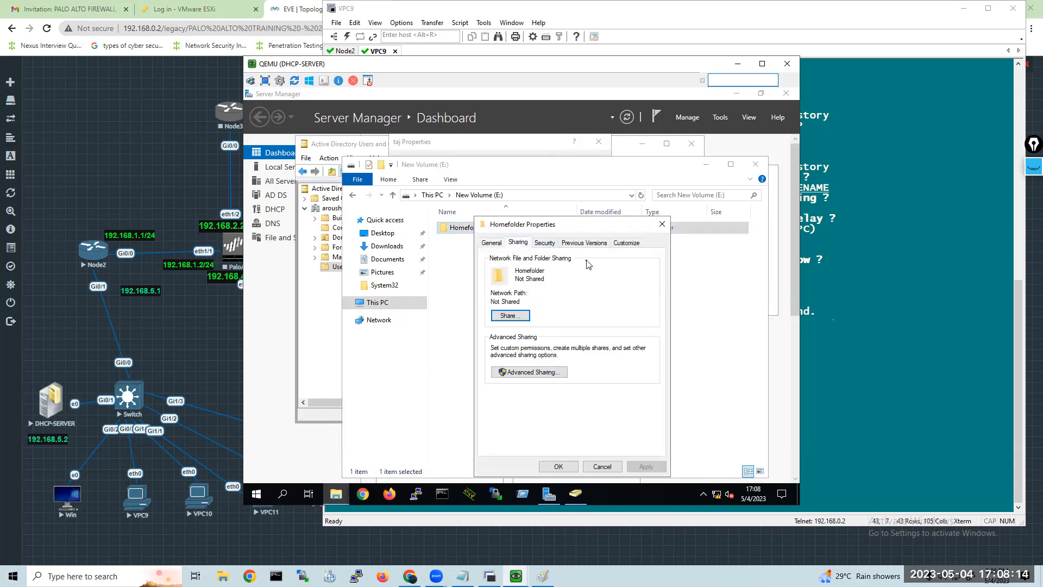
{"action": "left_click", "coordinate": [520, 319]}
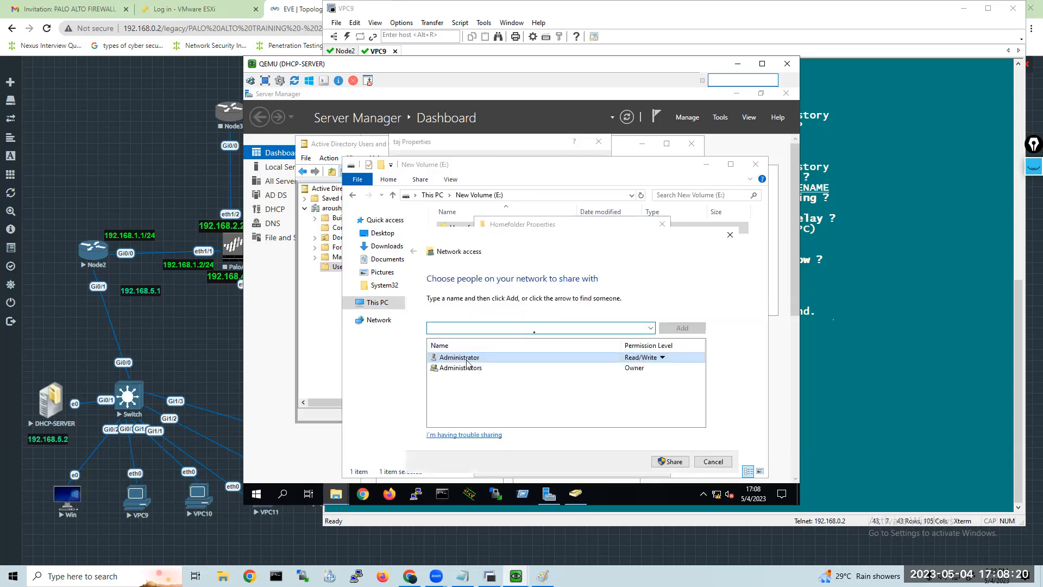
{"action": "left_click", "coordinate": [650, 327]}
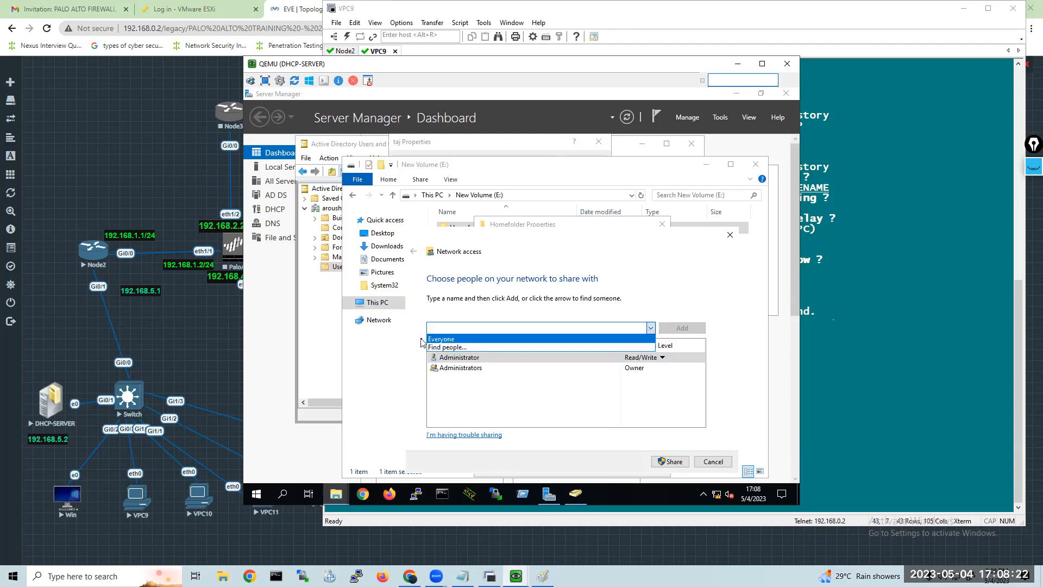
{"action": "left_click", "coordinate": [452, 340]}
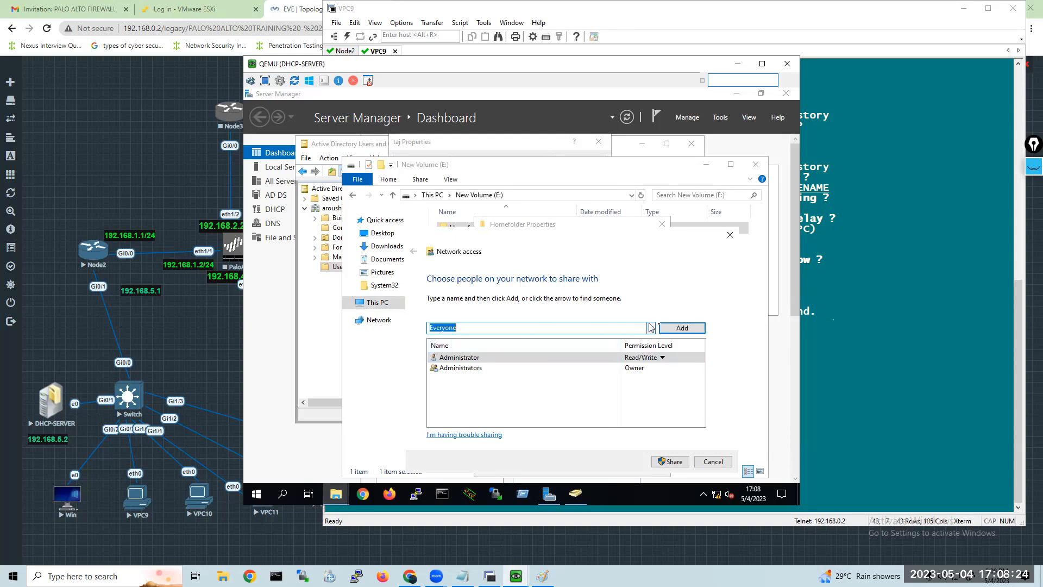
{"action": "left_click", "coordinate": [666, 328]}
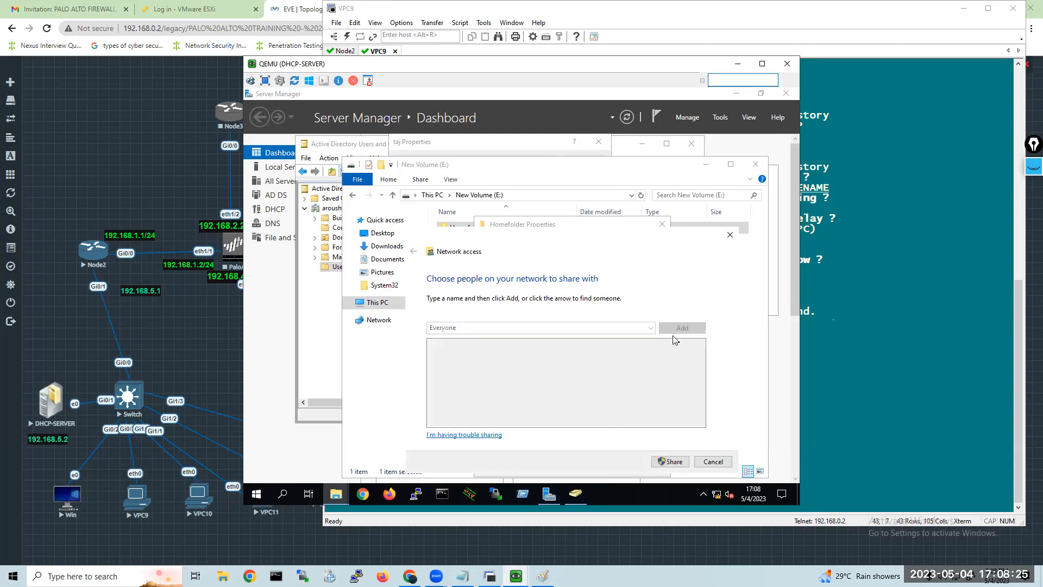
{"action": "left_click", "coordinate": [674, 462]}
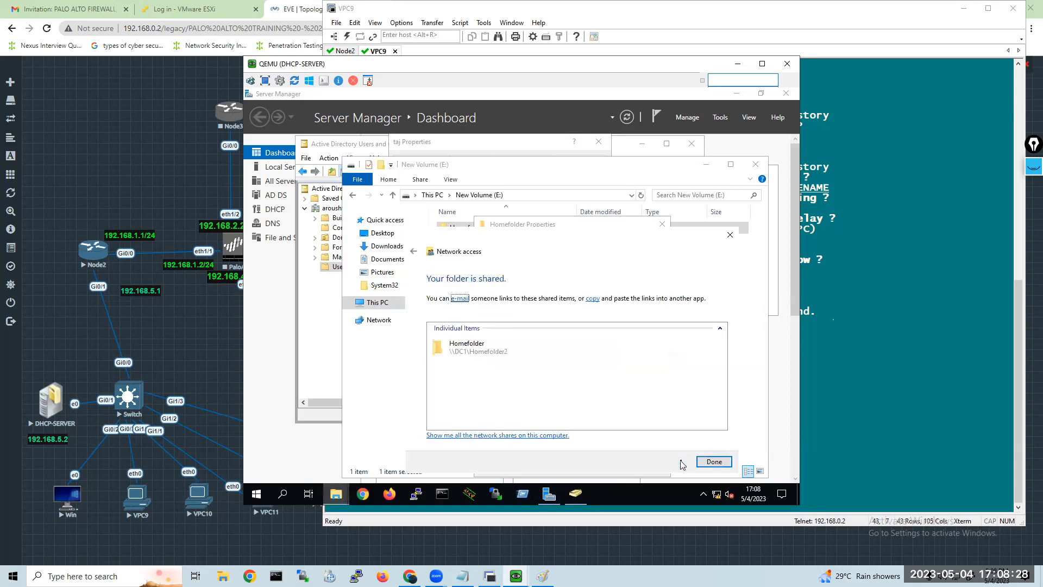
{"action": "left_click", "coordinate": [722, 462]}
{"action": "key", "text": "Escape"}
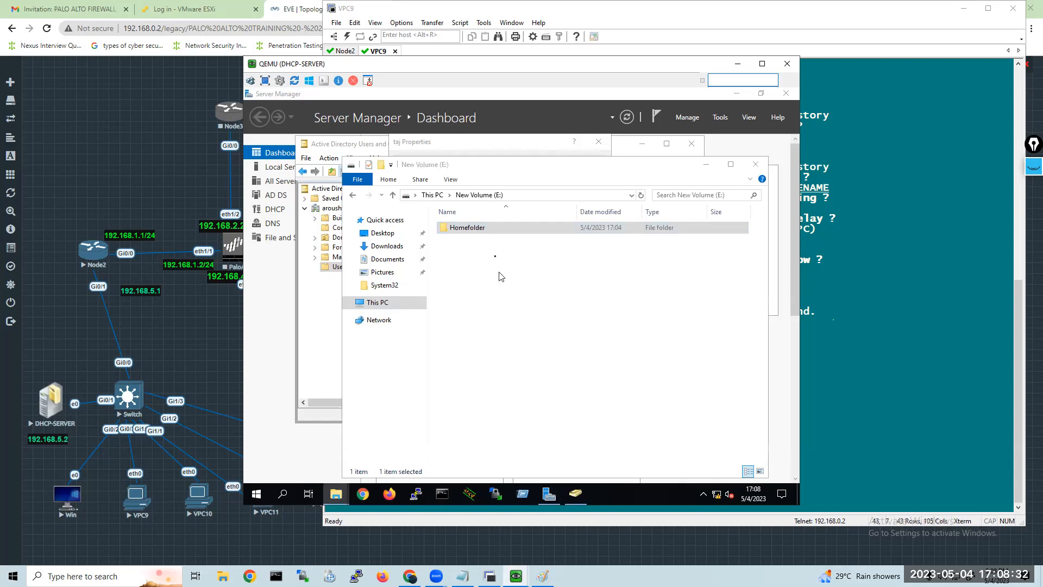
Examine the sharing properties of Homefolder, including its advanced sharing settings and share permissions.
{"action": "left_click", "coordinate": [475, 239]}
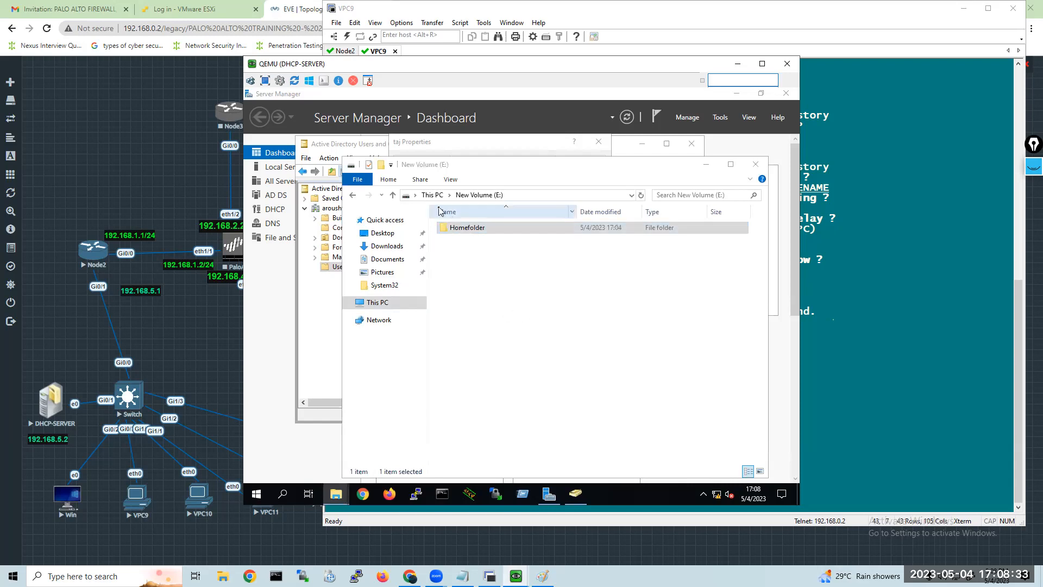
{"action": "right_click", "coordinate": [471, 232]}
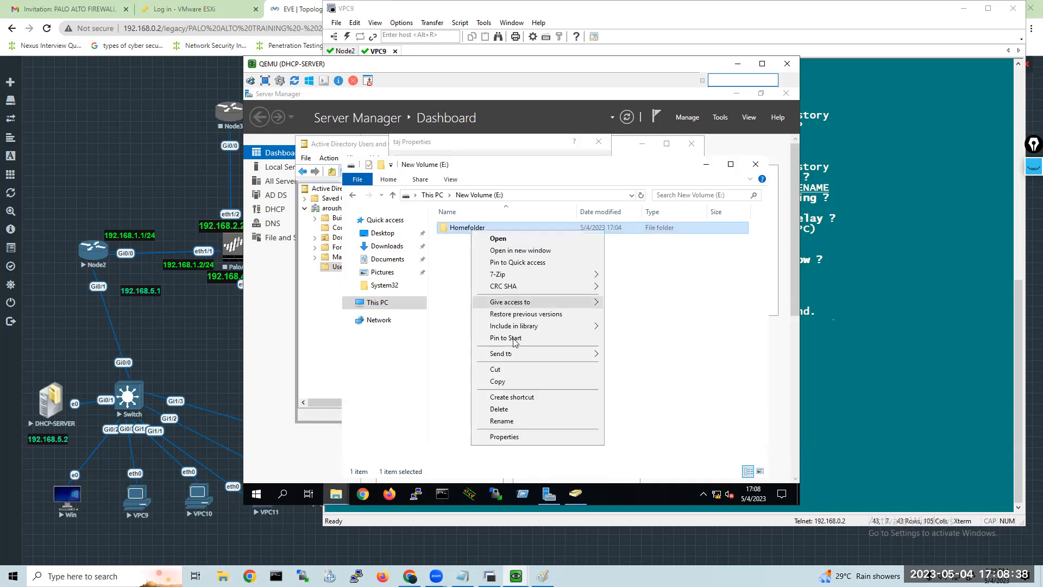
{"action": "left_click", "coordinate": [505, 438]}
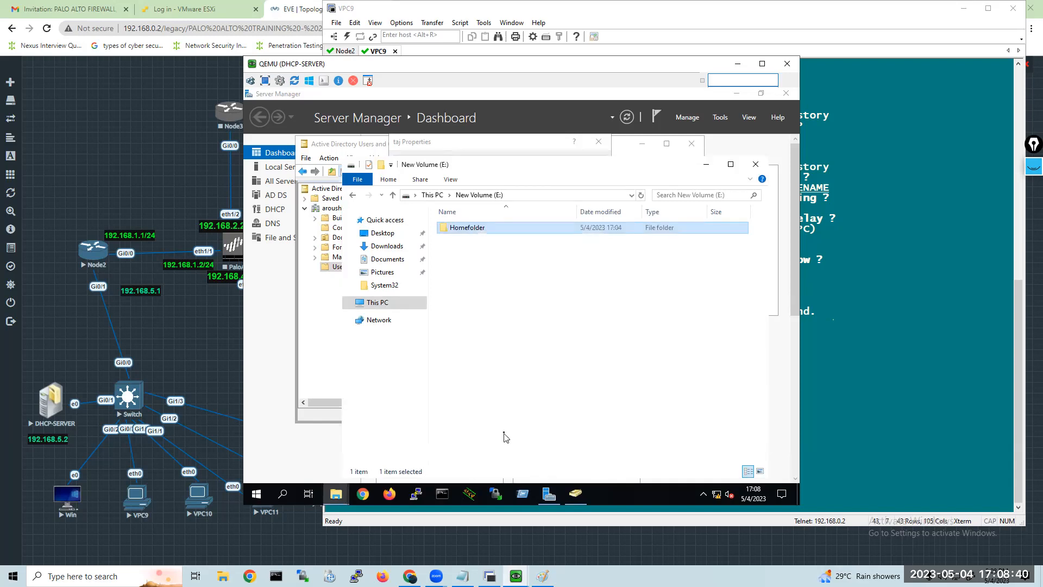
{"action": "left_click", "coordinate": [518, 242]}
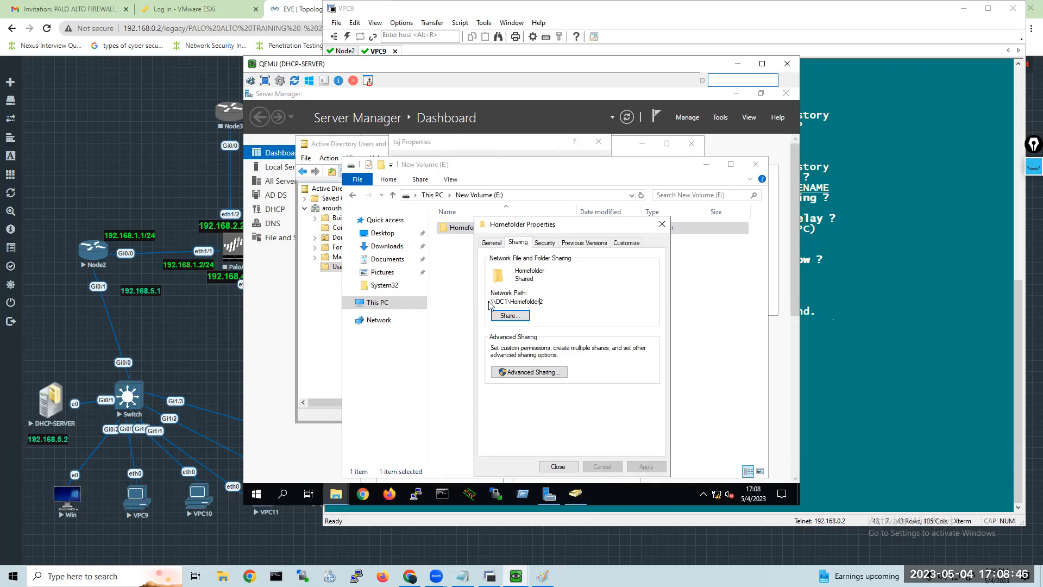
{"action": "left_click", "coordinate": [512, 372]}
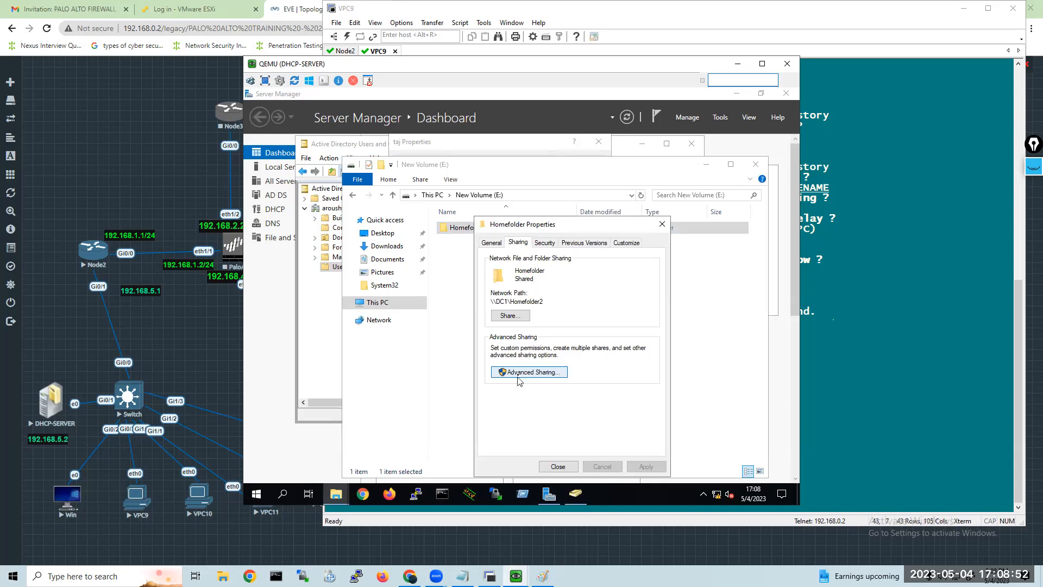
{"action": "left_click", "coordinate": [518, 373]}
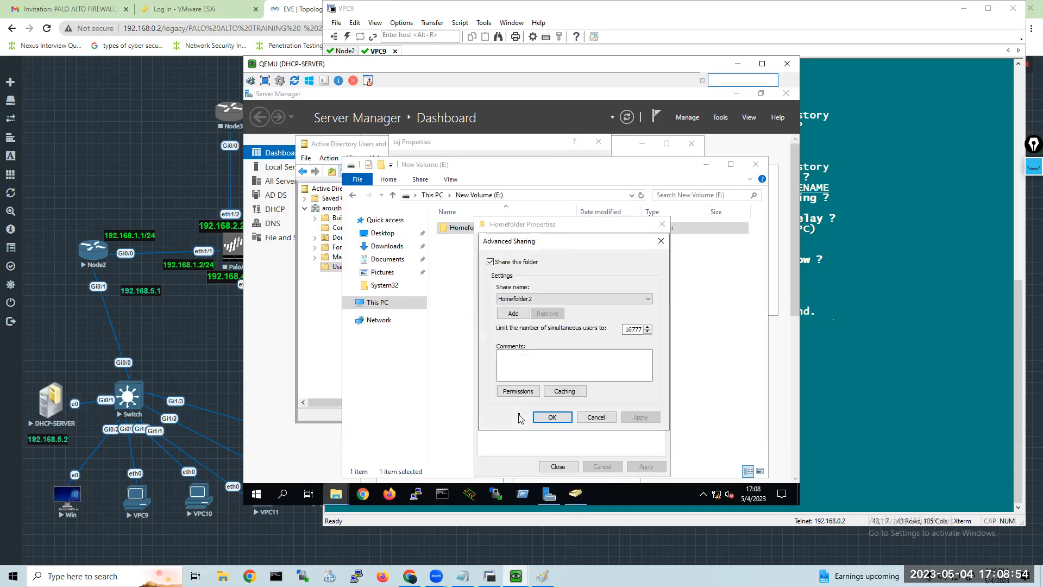
{"action": "left_click", "coordinate": [529, 392]}
{"action": "left_click", "coordinate": [607, 467]}
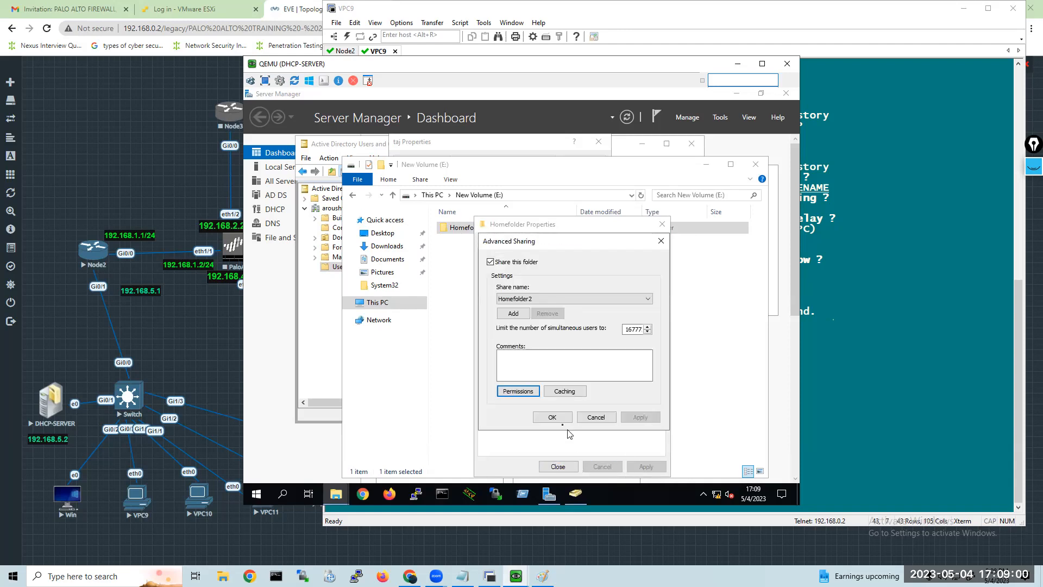
{"action": "left_click", "coordinate": [552, 417]}
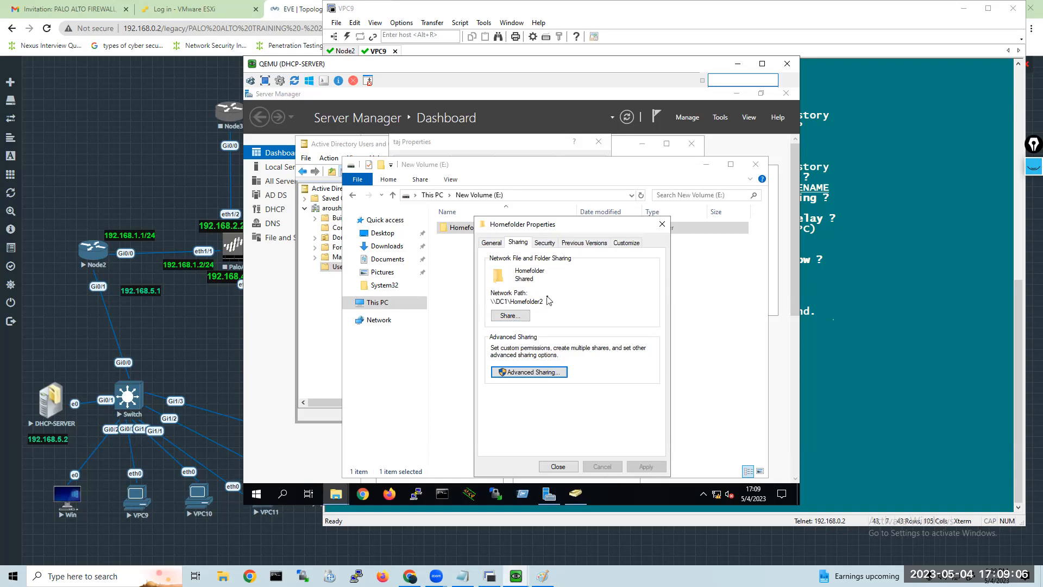
Copy Homefolder's network path \\DC1\Homefolder2 into the user account's local home folder path in Active Directory Users and Computers.
{"action": "left_click_drag", "start_coordinate": [542, 301], "coordinate": [483, 293]}
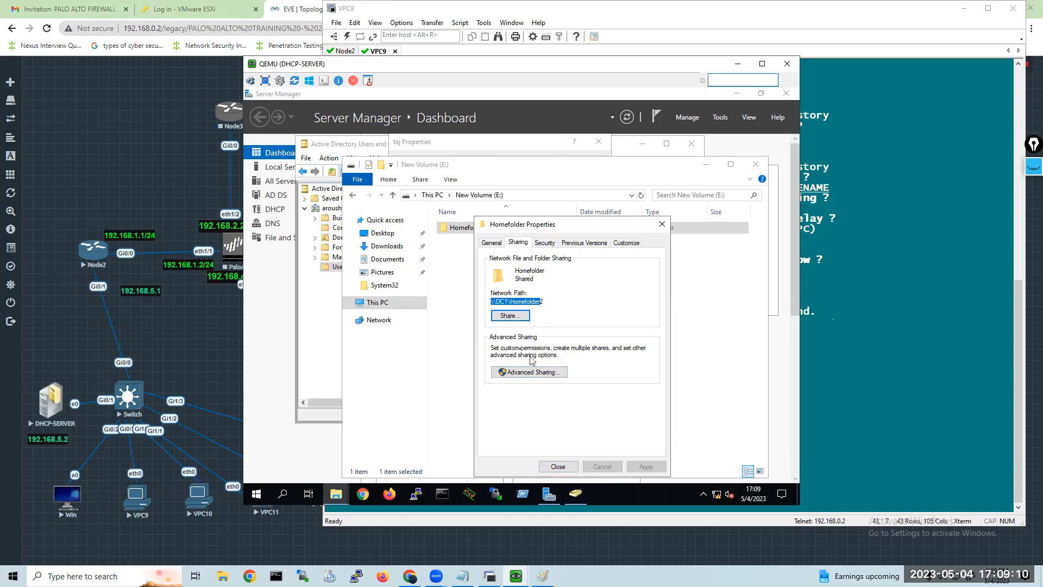
{"action": "left_click_drag", "start_coordinate": [545, 302], "coordinate": [481, 301]}
{"action": "key", "text": "ctrl+c"}
{"action": "left_click", "coordinate": [584, 497]}
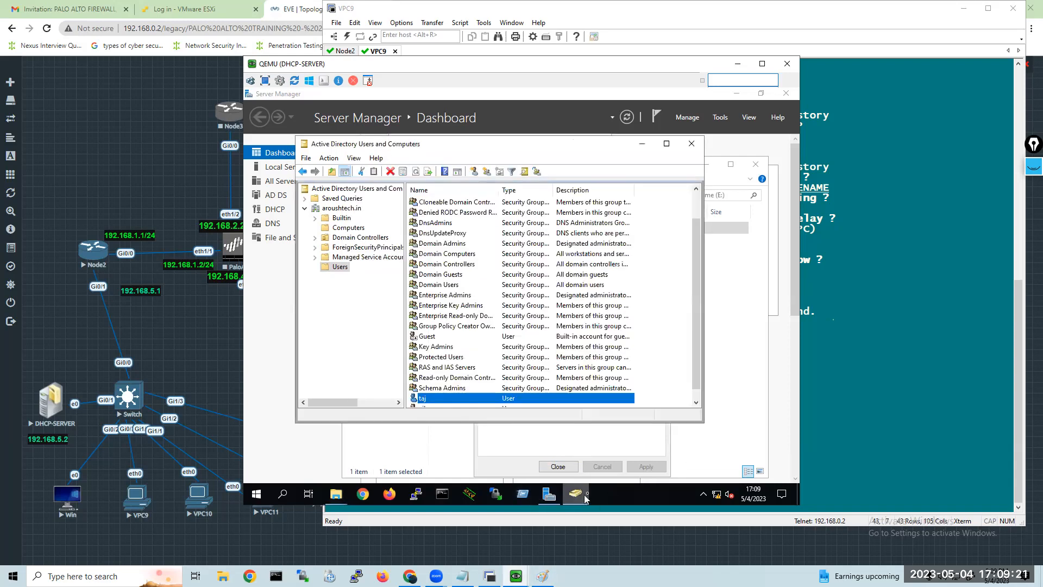
{"action": "right_click", "coordinate": [522, 402]}
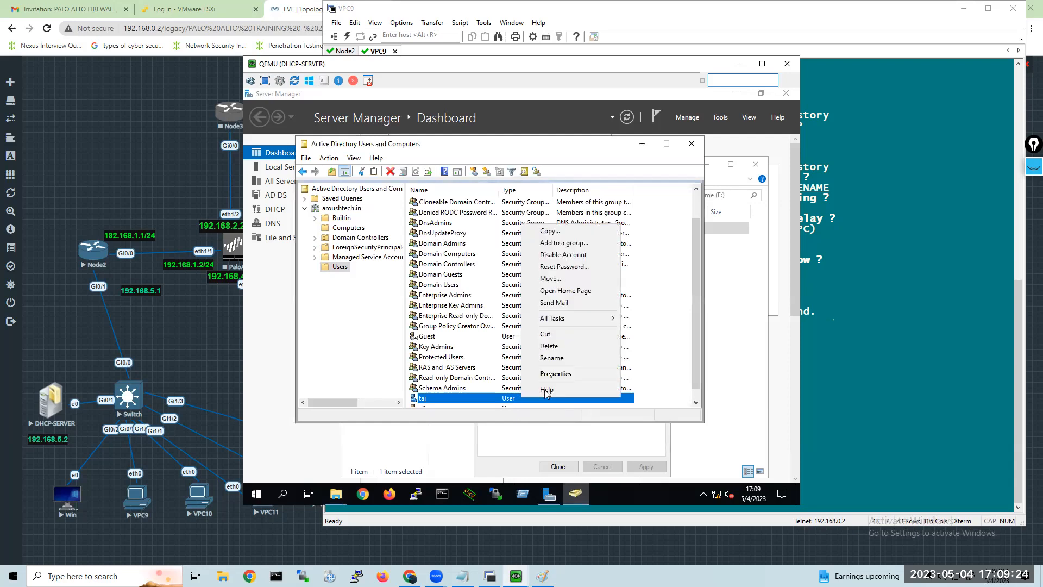
{"action": "left_click", "coordinate": [551, 375]}
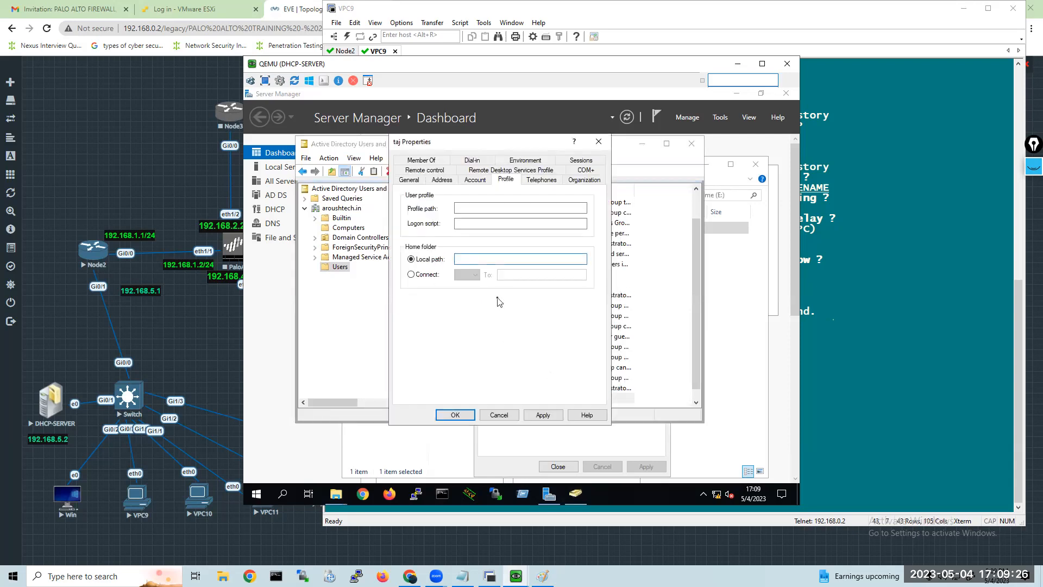
{"action": "right_click", "coordinate": [462, 260]}
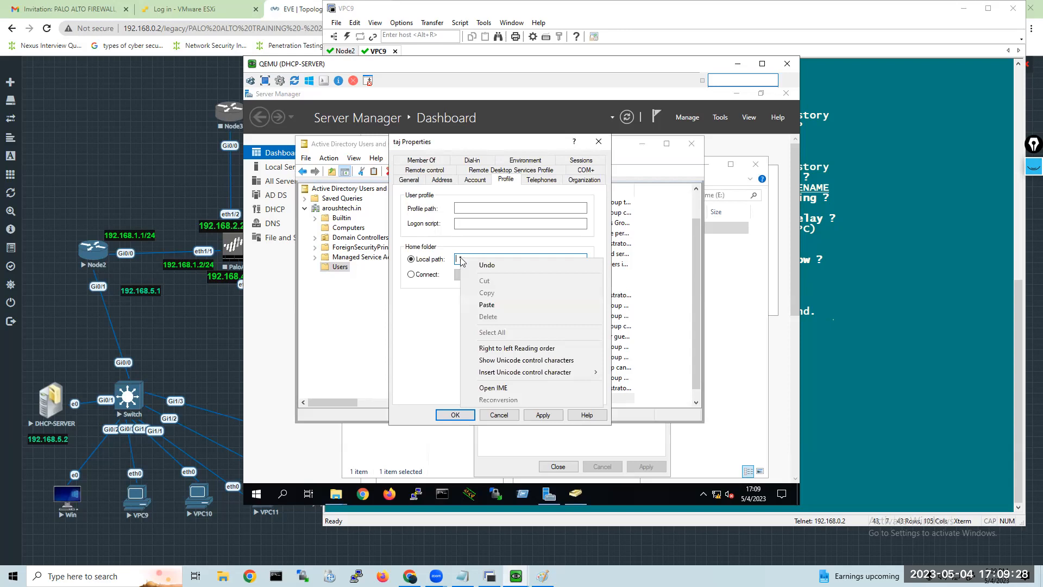
{"action": "left_click", "coordinate": [492, 306]}
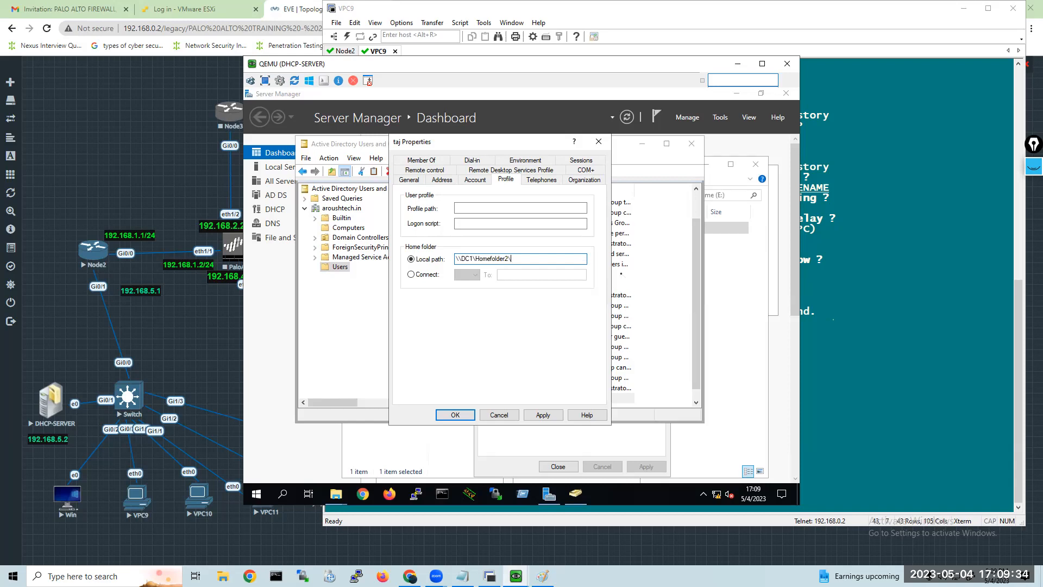
Try to apply \\DC1\Homefolder2\%username% as the user account's local home folder path.
{"action": "key", "text": "shift"}
{"action": "key", "text": "shift"}
{"action": "key", "text": "shift"}
{"action": "key", "text": "shift"}
{"action": "key", "text": "shift"}
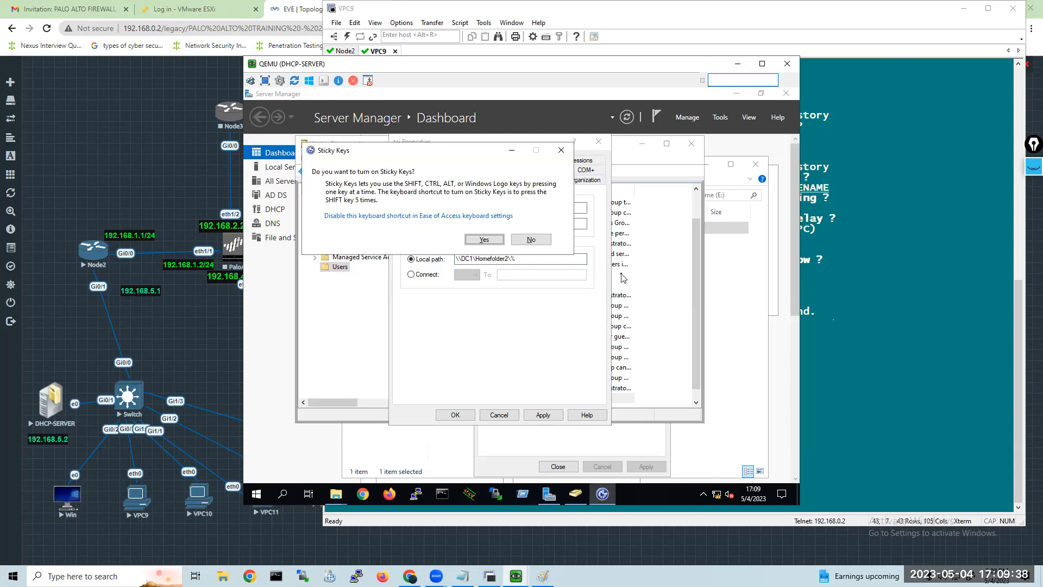
{"action": "left_click", "coordinate": [528, 241]}
{"action": "type", "text": "u"}
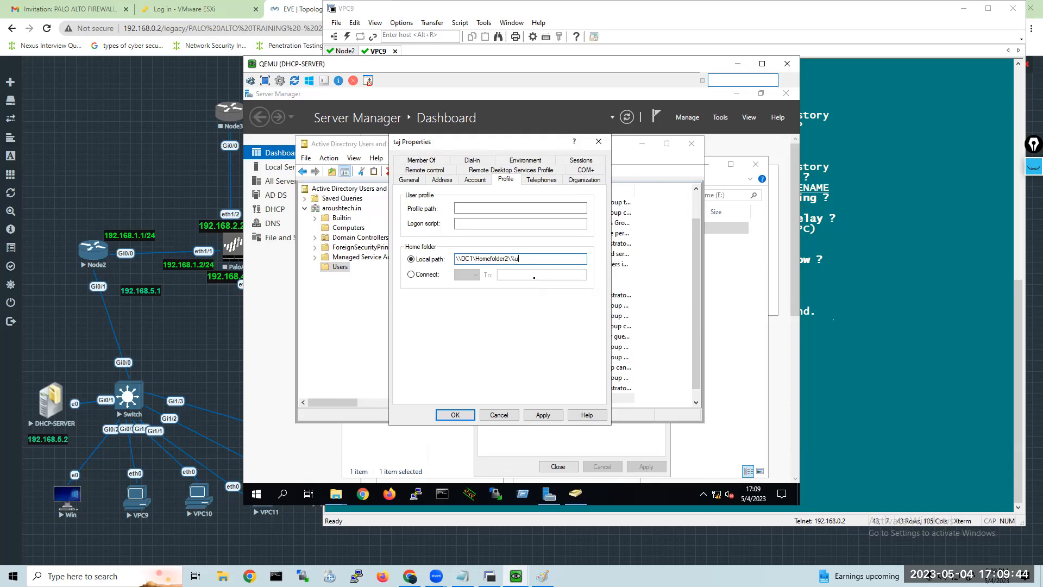
{"action": "type", "text": "sername%"}
{"action": "key", "text": "shift"}
{"action": "key", "text": "shift"}
{"action": "key", "text": "shift"}
{"action": "key", "text": "shift"}
{"action": "key", "text": "shift"}
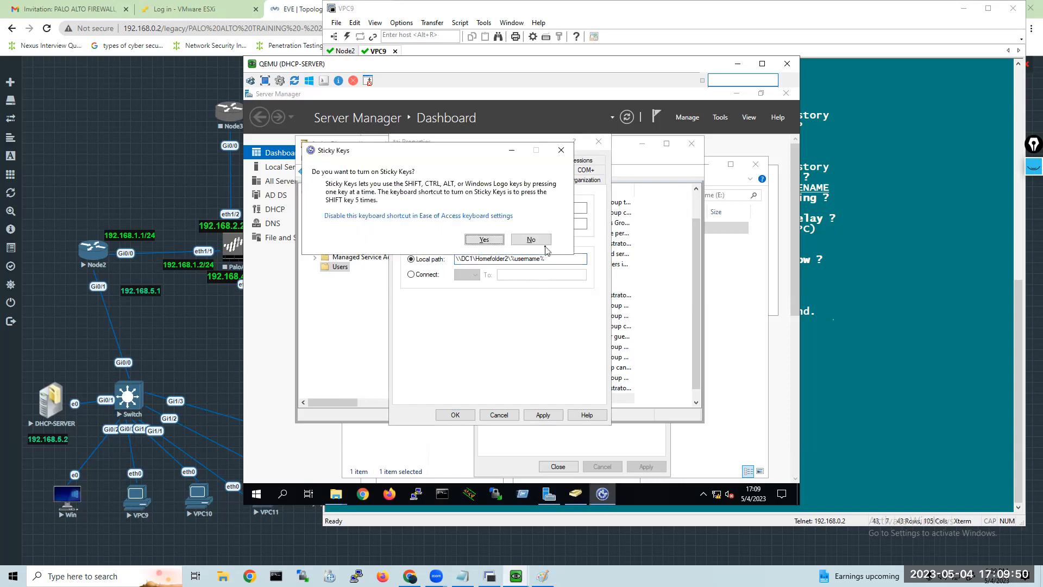
{"action": "left_click", "coordinate": [531, 240]}
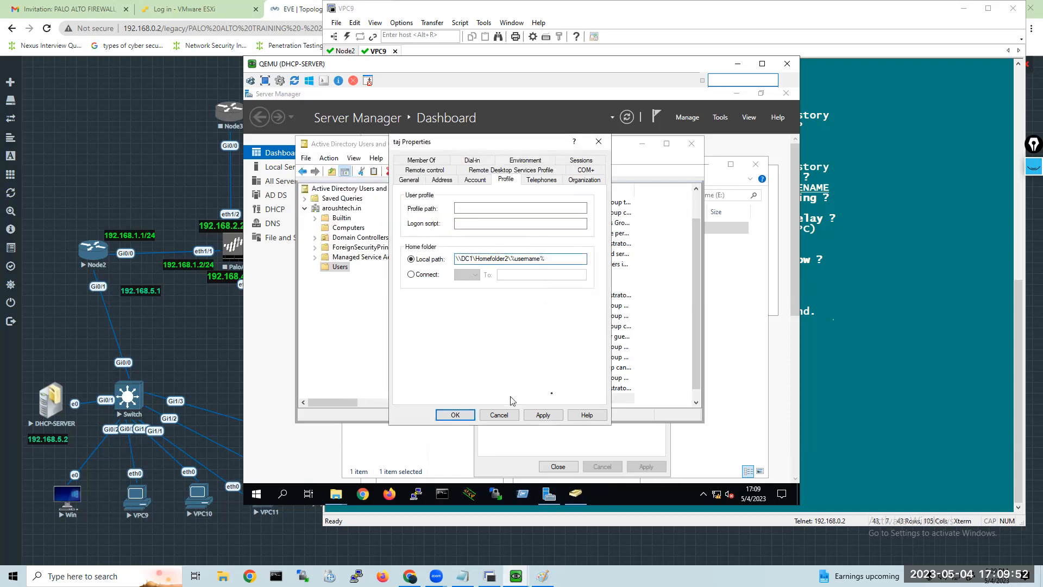
{"action": "left_click", "coordinate": [531, 421]}
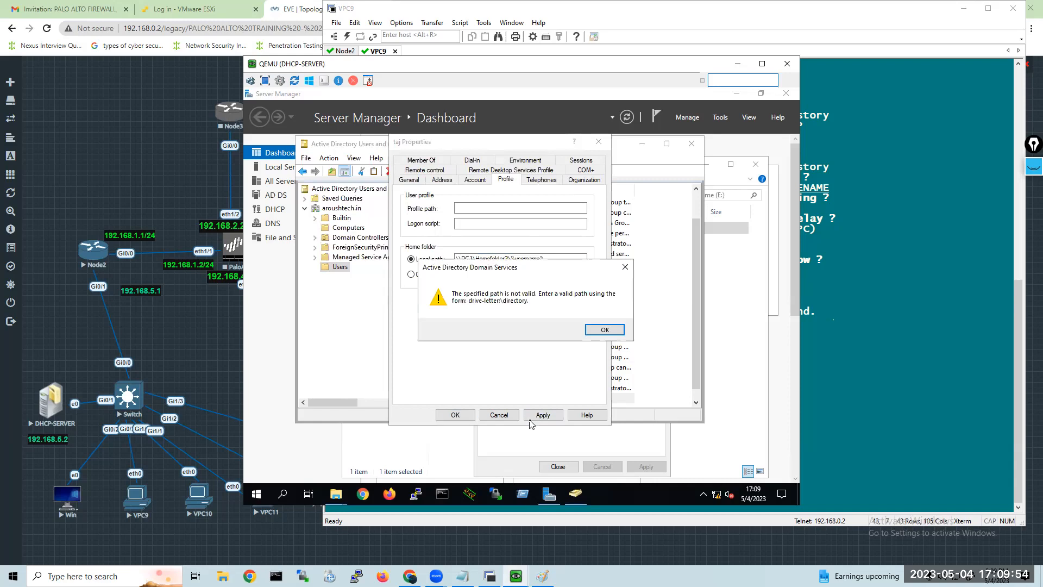
{"action": "left_click", "coordinate": [584, 335]}
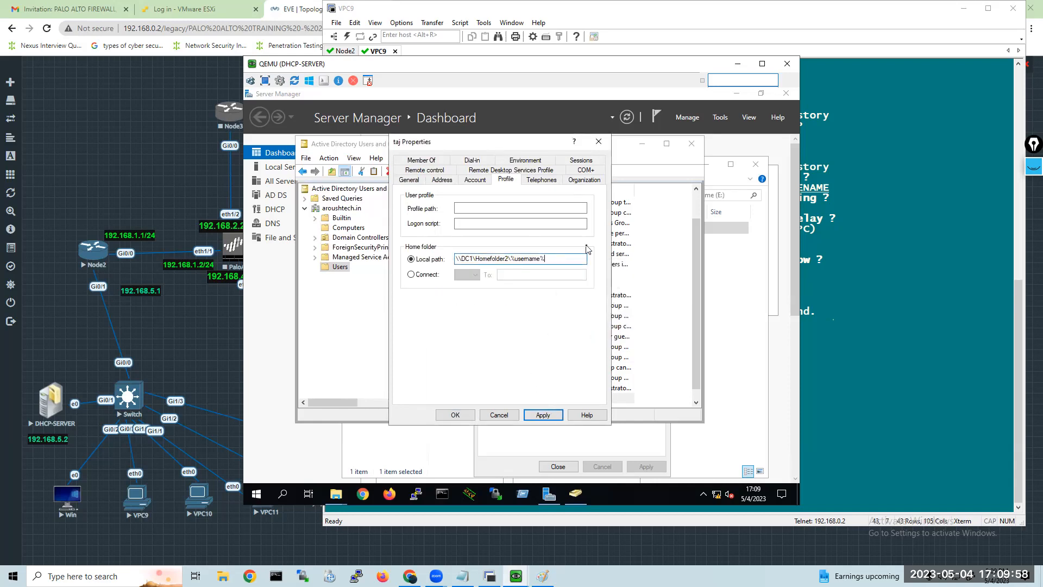
Switch the home folder to a connected drive E: mapped to \\DC1\Homefolder2 and apply it.
{"action": "left_click", "coordinate": [411, 274]}
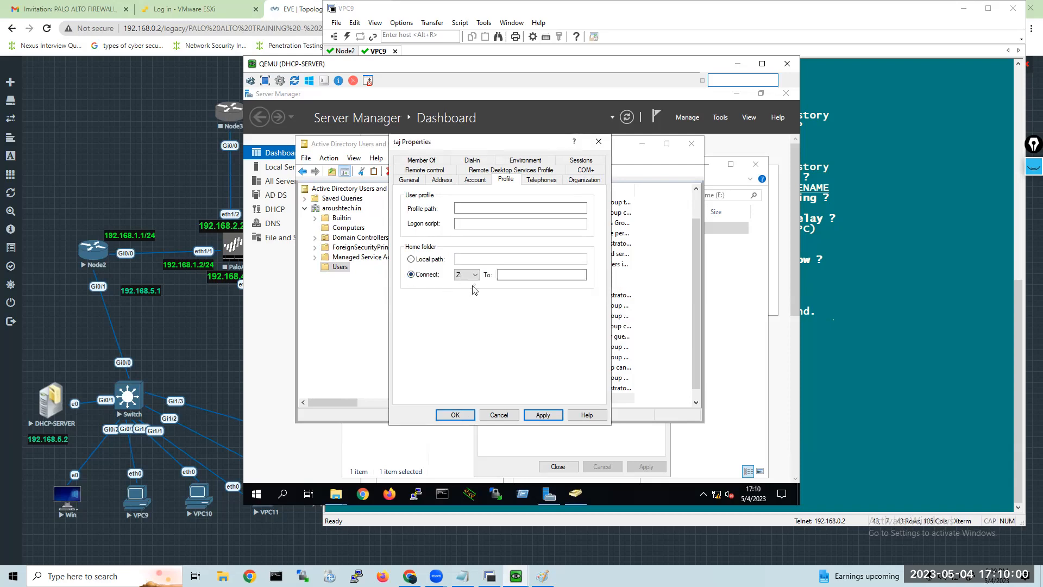
{"action": "left_click", "coordinate": [476, 275]}
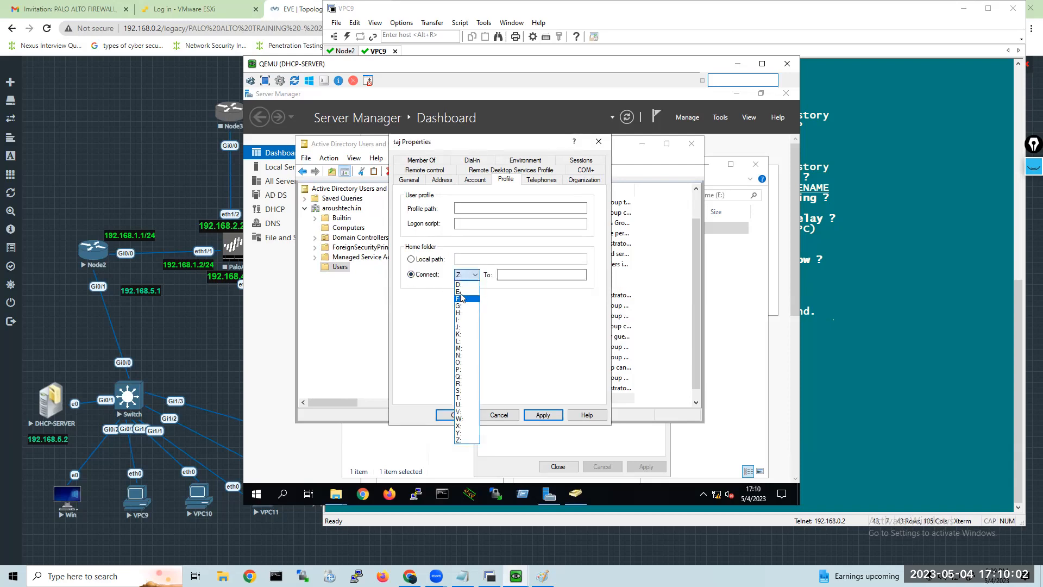
{"action": "left_click", "coordinate": [460, 292]}
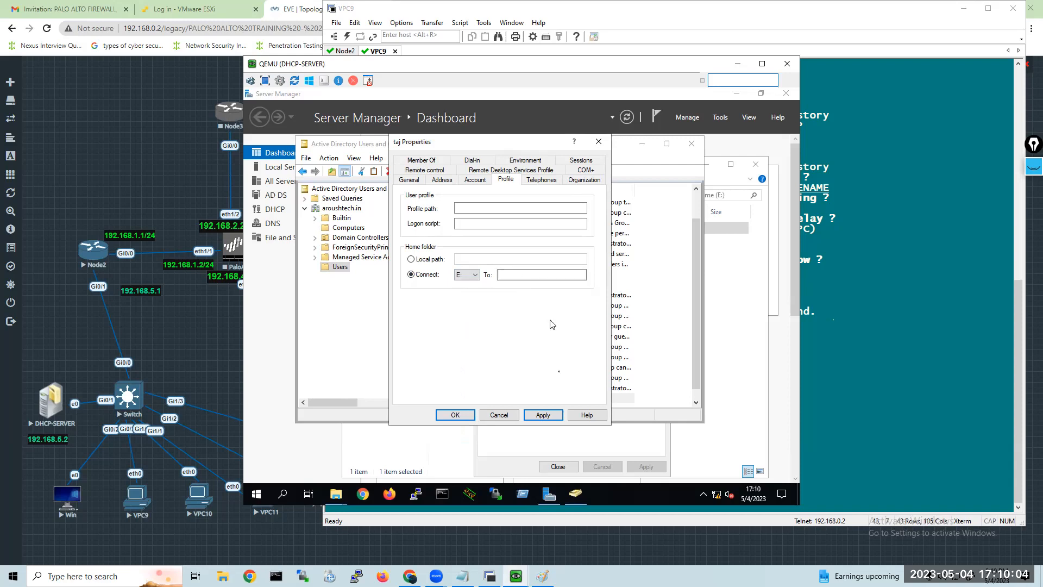
{"action": "left_click", "coordinate": [521, 275]}
{"action": "right_click", "coordinate": [522, 276]}
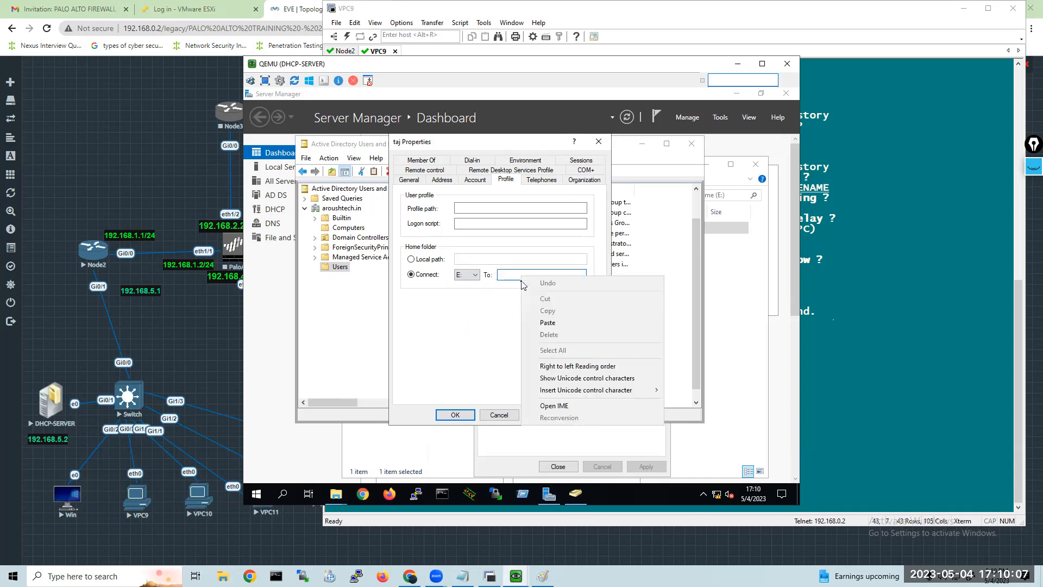
{"action": "left_click", "coordinate": [549, 323]}
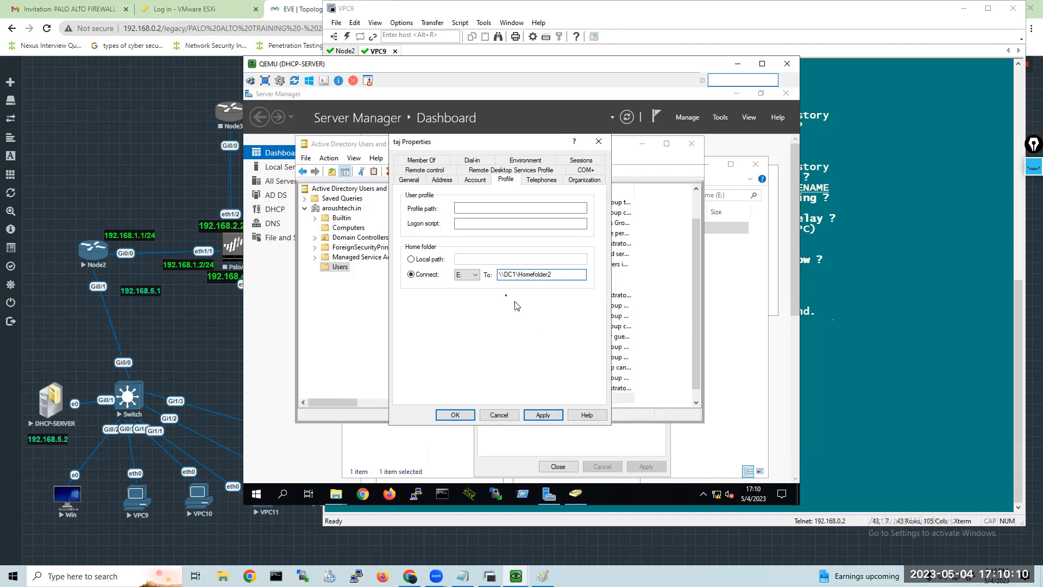
{"action": "left_click", "coordinate": [540, 416]}
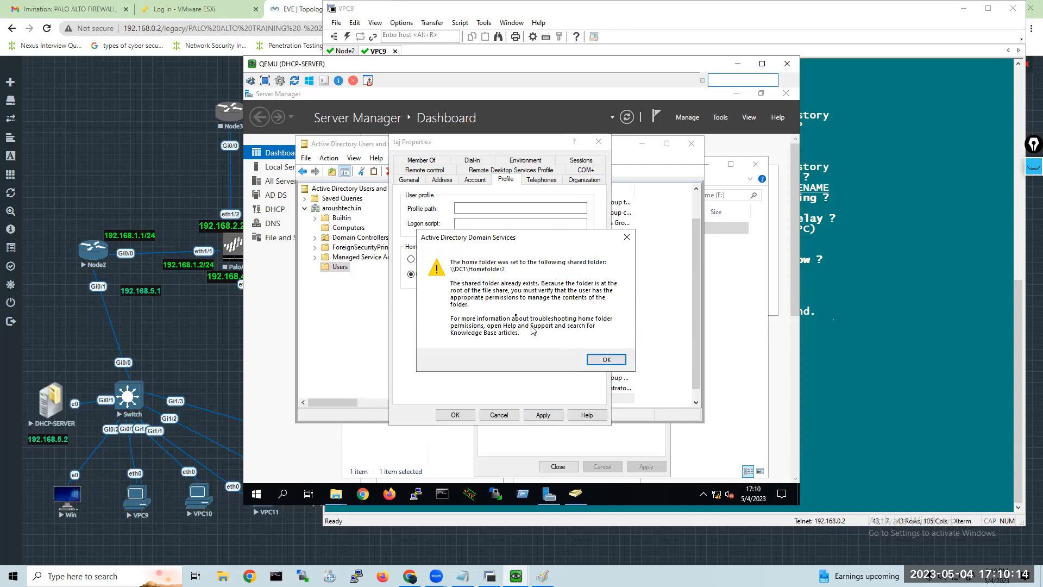
{"action": "left_click", "coordinate": [604, 360]}
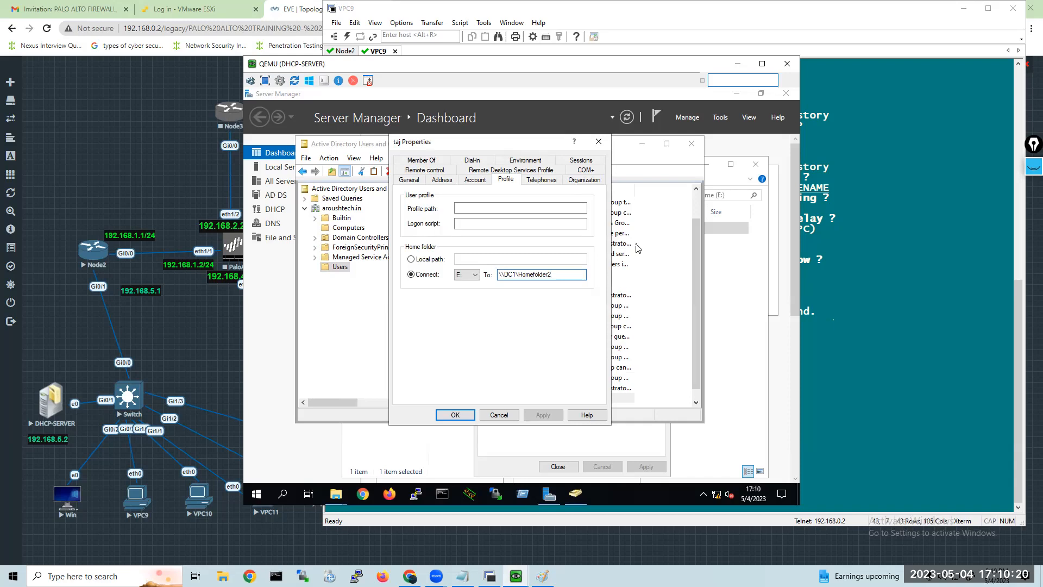
Extend the connected home folder path to \\DC1\Homefolder2\%username%, apply it and close the account's properties.
{"action": "type", "text": "\\%username%"}
{"action": "key", "text": "shift"}
{"action": "key", "text": "shift"}
{"action": "key", "text": "shift"}
{"action": "key", "text": "shift"}
{"action": "key", "text": "shift"}
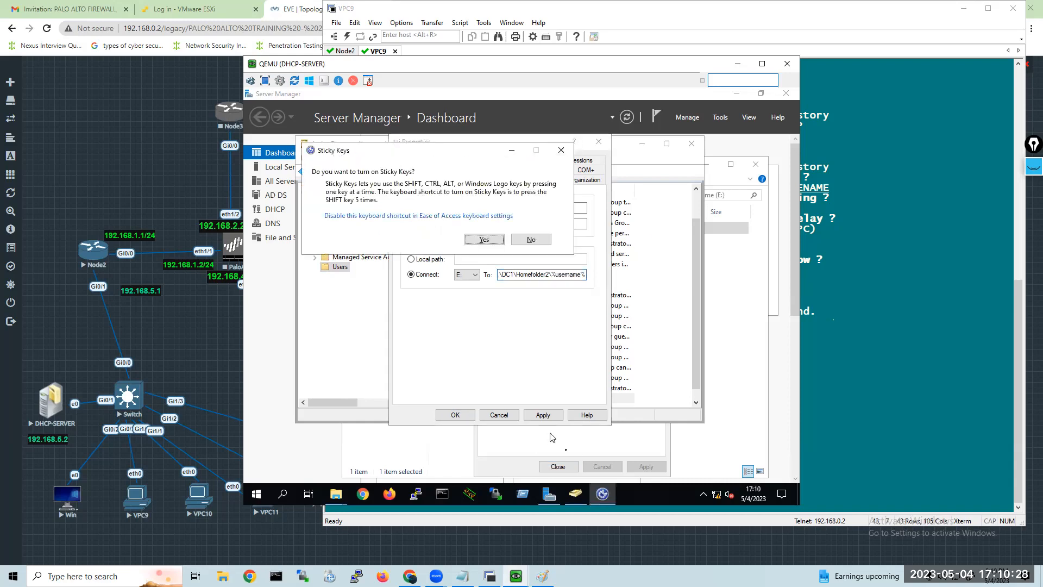
{"action": "left_click", "coordinate": [533, 240]}
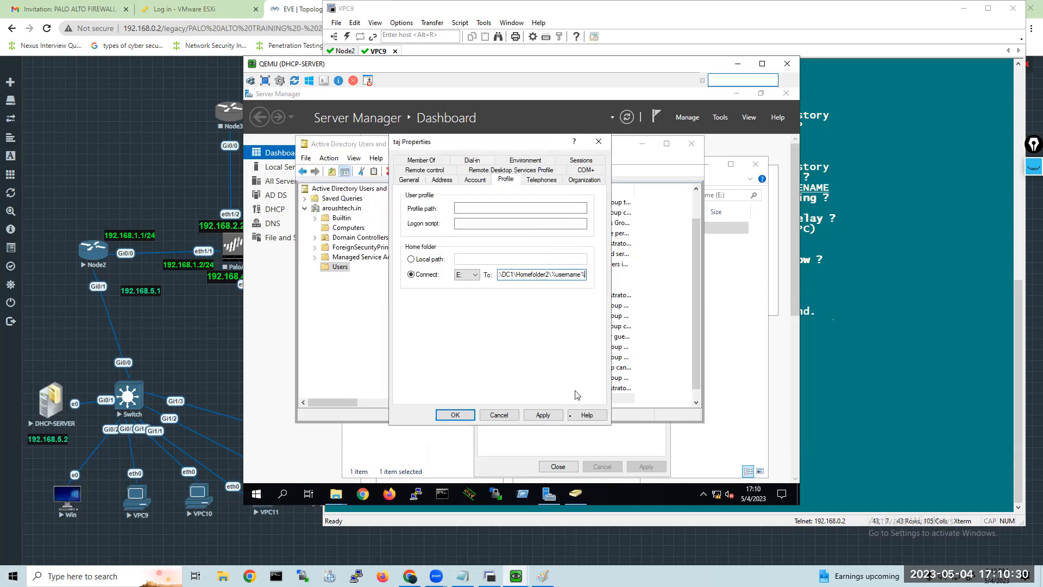
{"action": "left_click", "coordinate": [542, 415]}
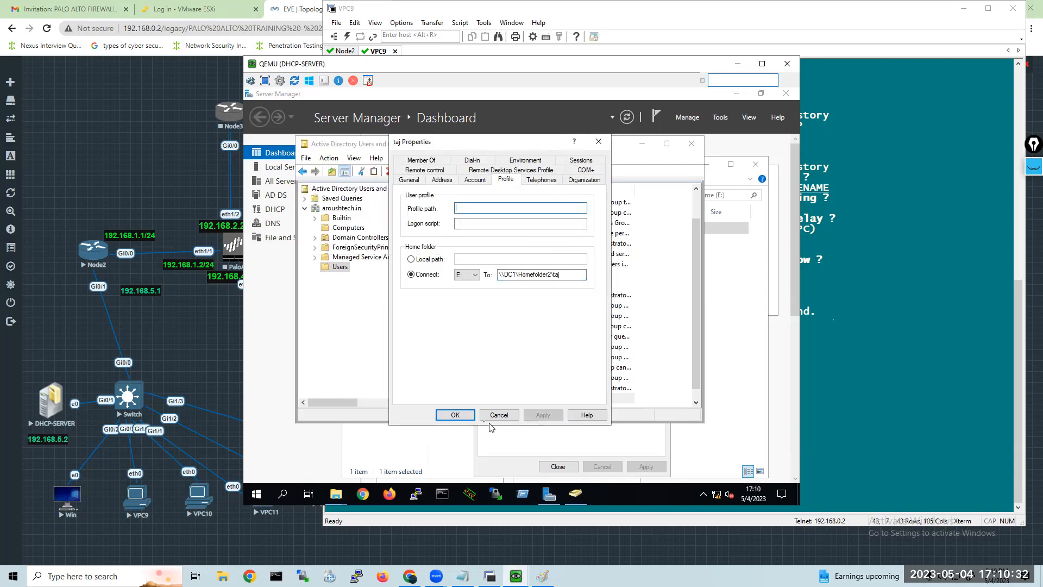
{"action": "left_click", "coordinate": [465, 416]}
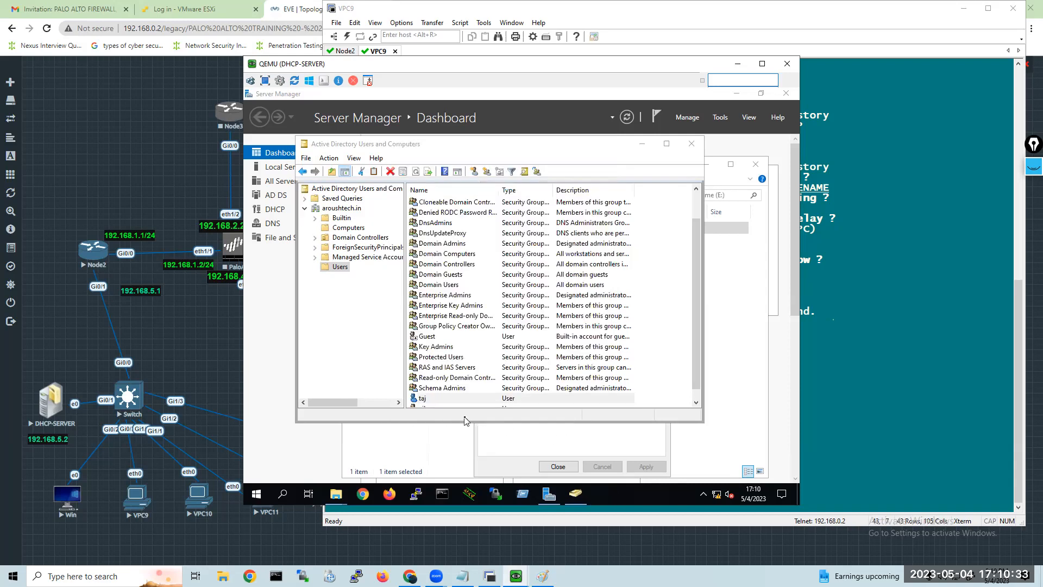
Reopen the same account's profile settings and try to apply its connected home folder path as the local path instead.
{"action": "right_click", "coordinate": [494, 400]}
{"action": "left_click", "coordinate": [528, 378]}
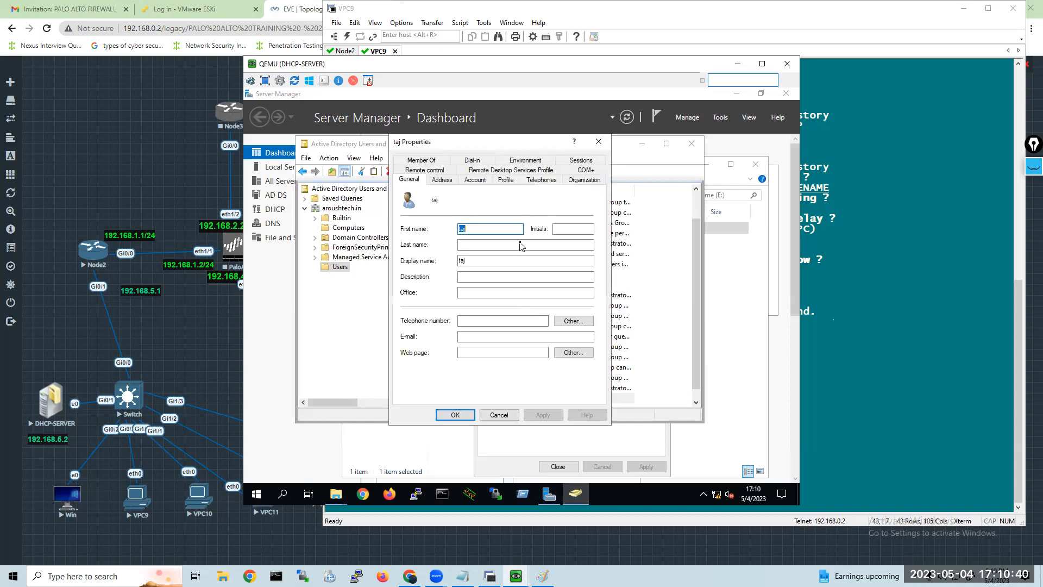
{"action": "left_click", "coordinate": [507, 180]}
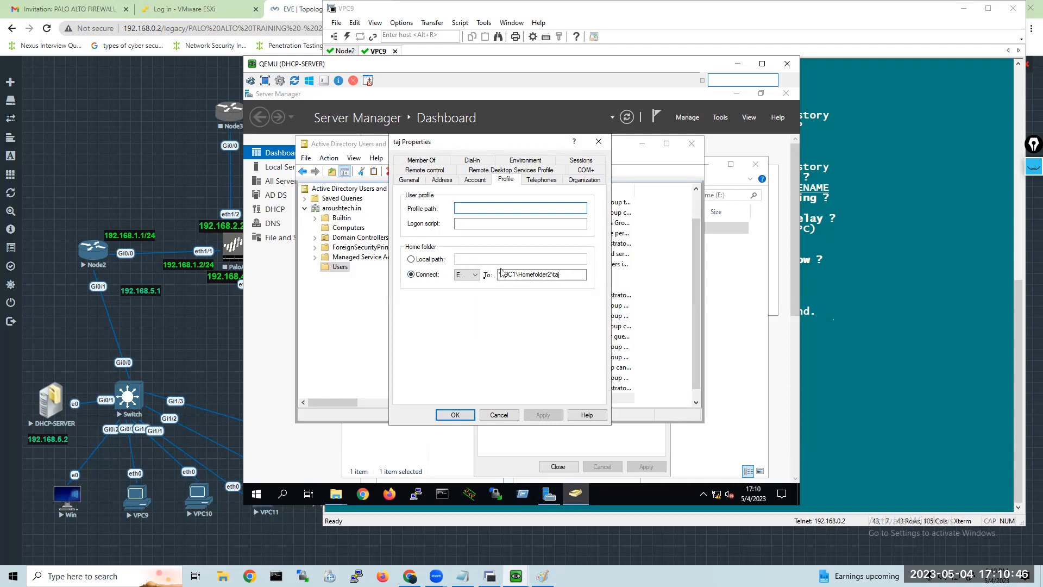
{"action": "left_click", "coordinate": [412, 259]}
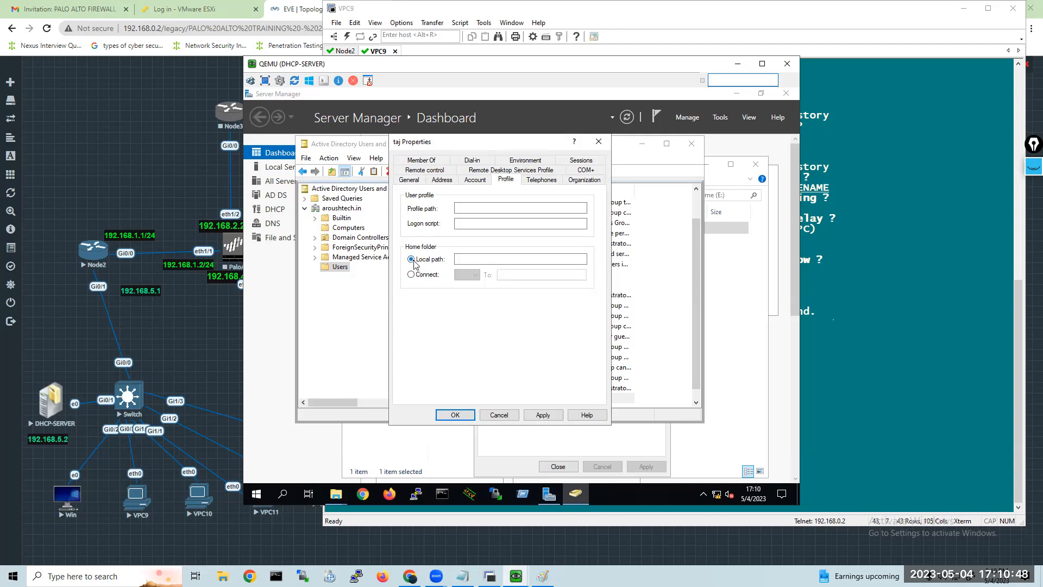
{"action": "left_click", "coordinate": [425, 274]}
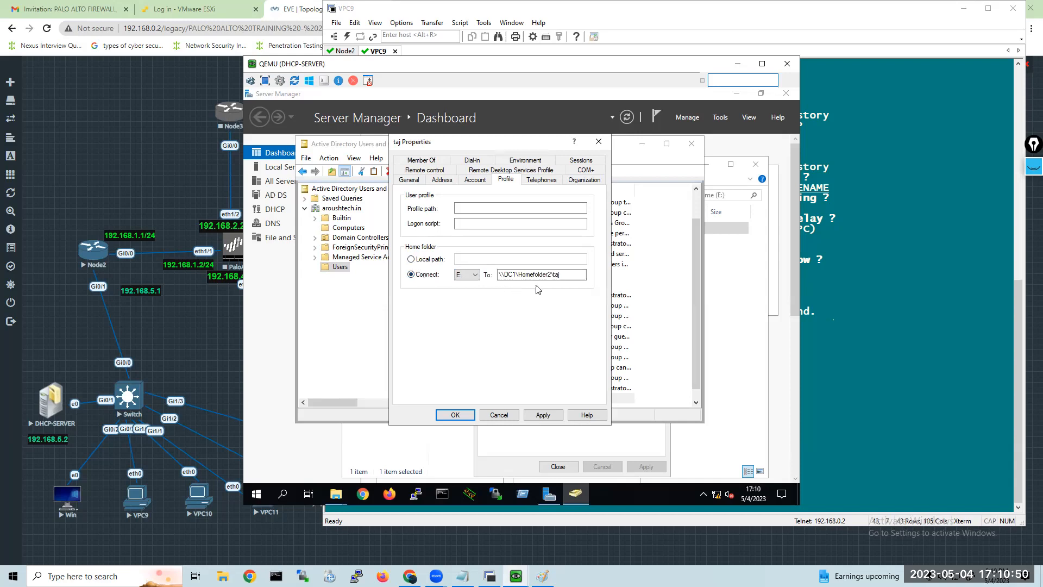
{"action": "left_click_drag", "start_coordinate": [568, 274], "coordinate": [471, 266]}
{"action": "key", "text": "ctrl+c"}
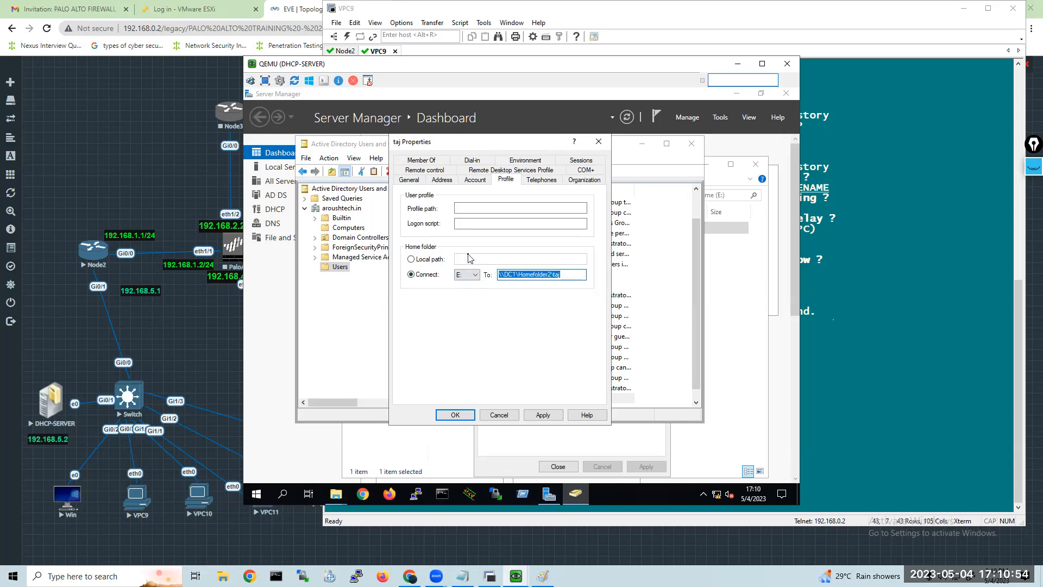
{"action": "left_click", "coordinate": [433, 261]}
{"action": "left_click", "coordinate": [485, 261]}
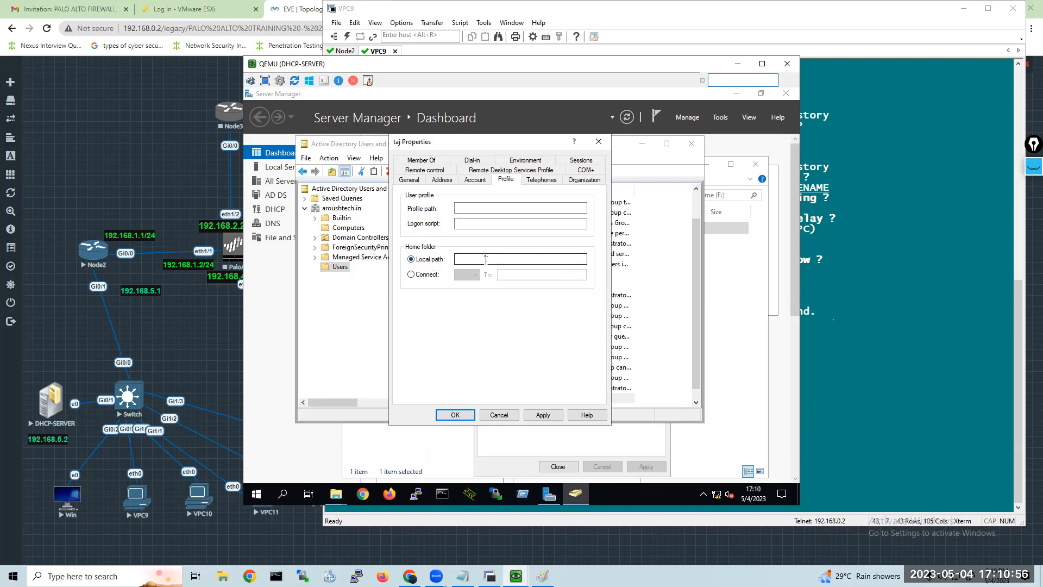
{"action": "key", "text": "ctrl+v"}
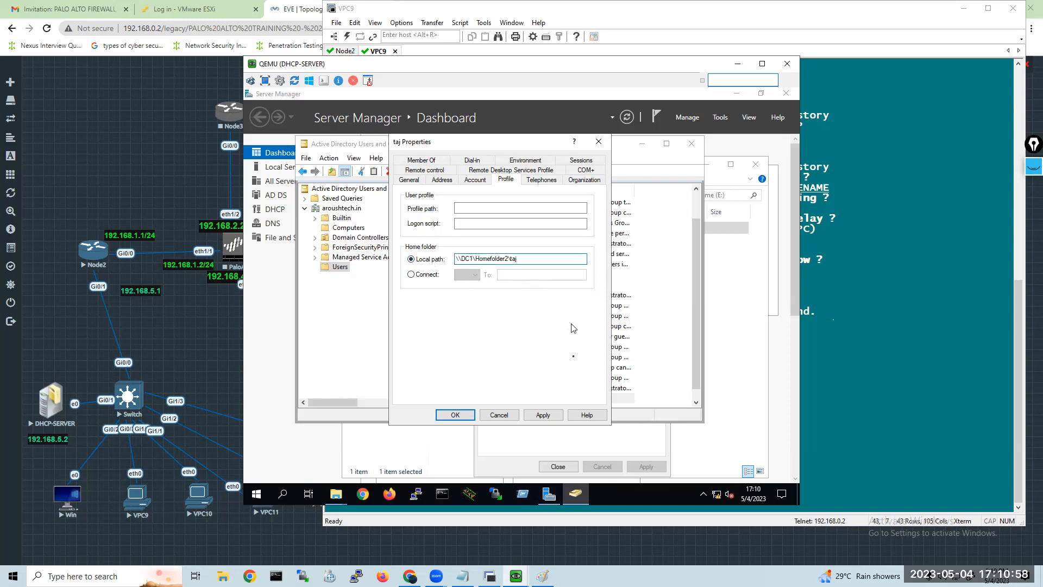
{"action": "left_click", "coordinate": [544, 416]}
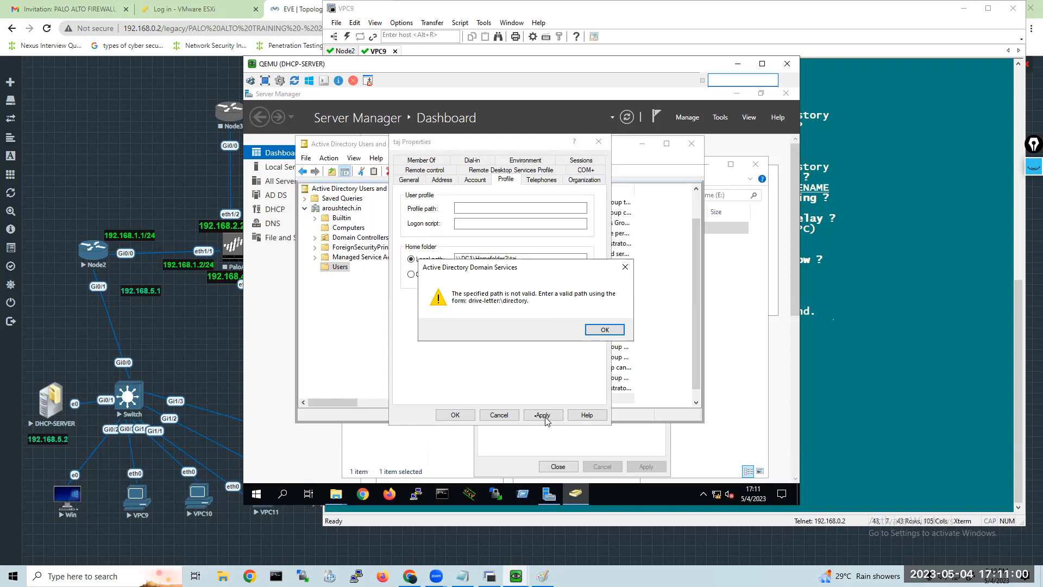
{"action": "left_click", "coordinate": [604, 330]}
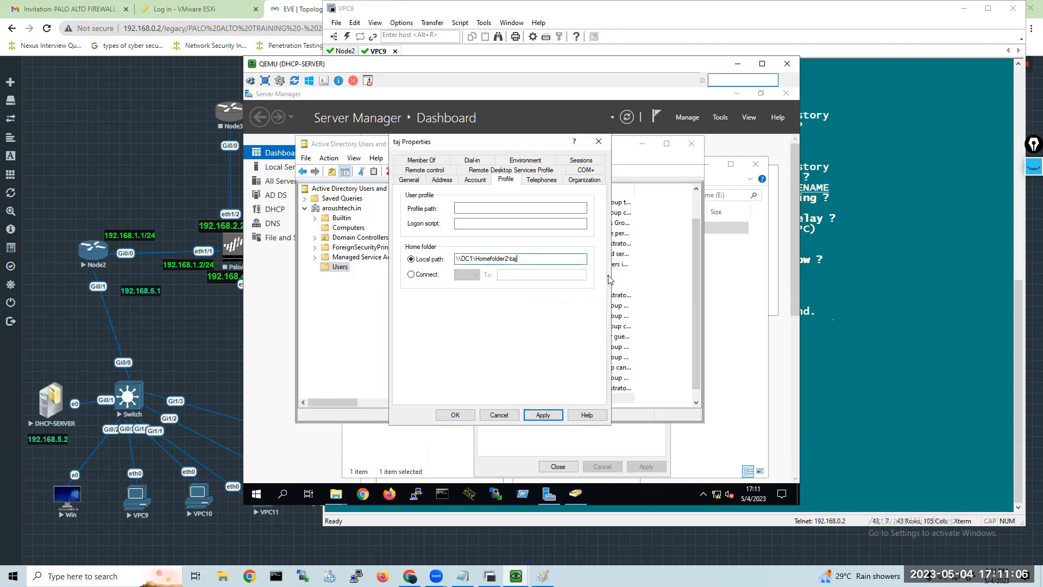
Reconnect drive E: to the user's network home folder, grant the user full control of it and close the properties.
{"action": "left_click", "coordinate": [417, 275]}
{"action": "left_click", "coordinate": [543, 415]}
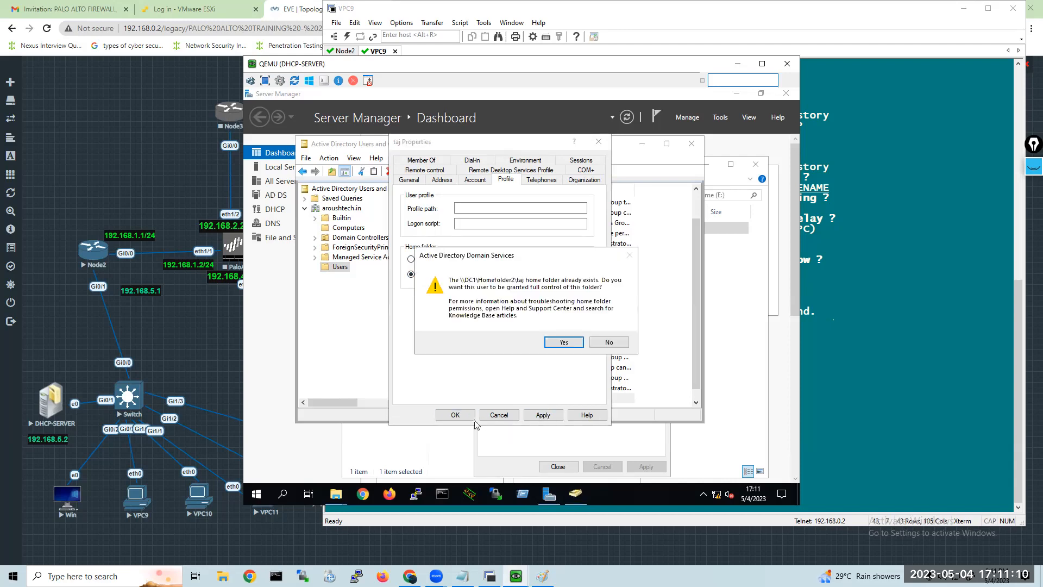
{"action": "left_click", "coordinate": [563, 342]}
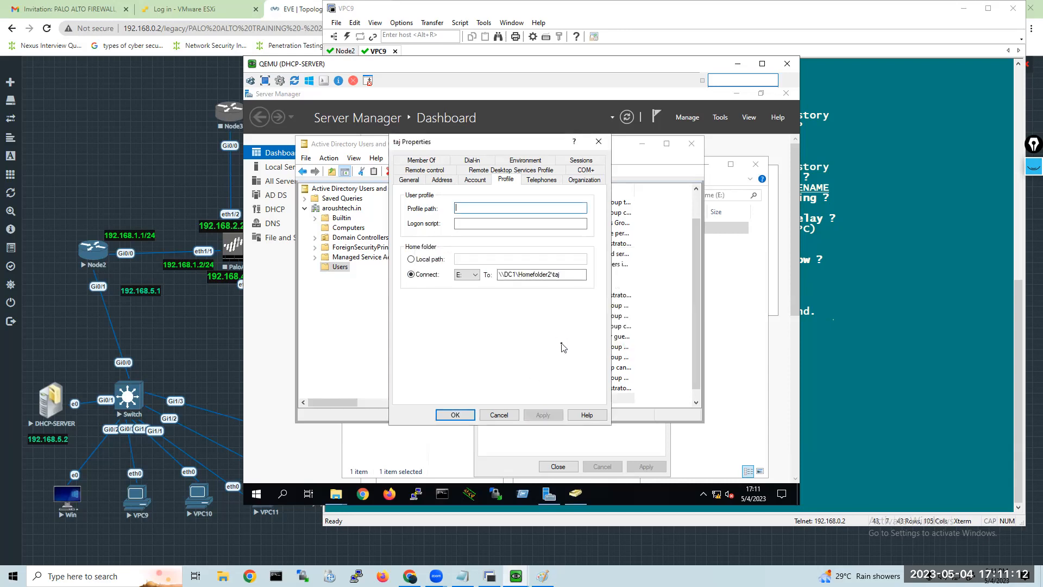
{"action": "left_click", "coordinate": [440, 415]}
View the last listed user account's general properties, cancel them and close Active Directory Users and Computers.
{"action": "scroll", "coordinate": [505, 402], "scroll_direction": "down", "scroll_amount": 1}
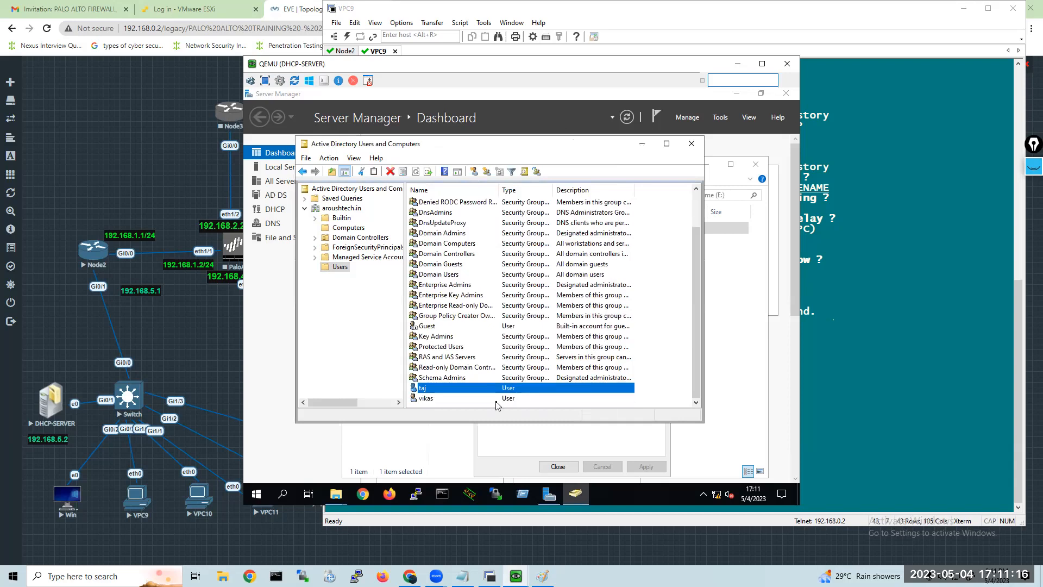
{"action": "left_click", "coordinate": [431, 400]}
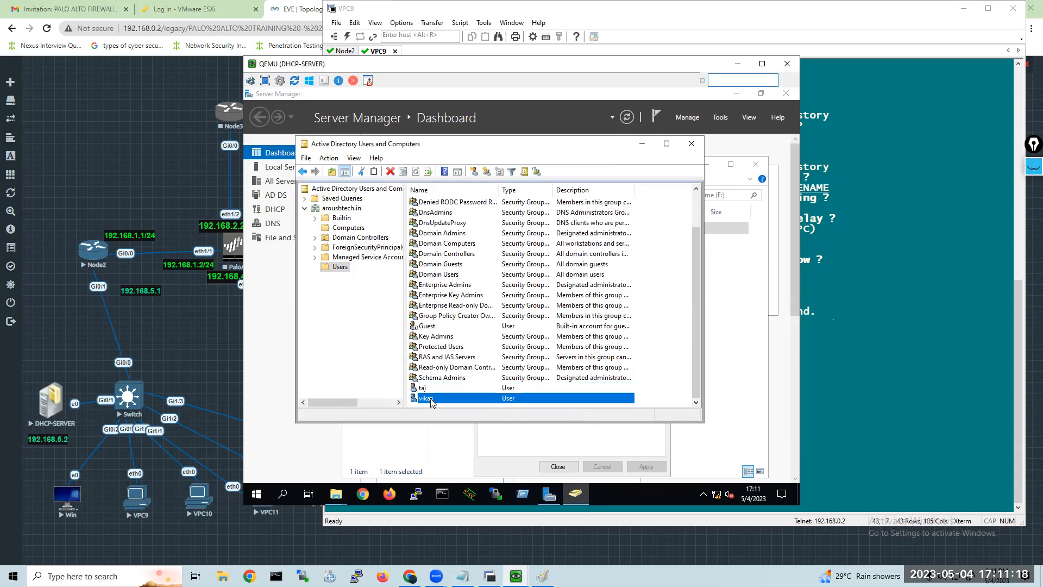
{"action": "double_click", "coordinate": [430, 400]}
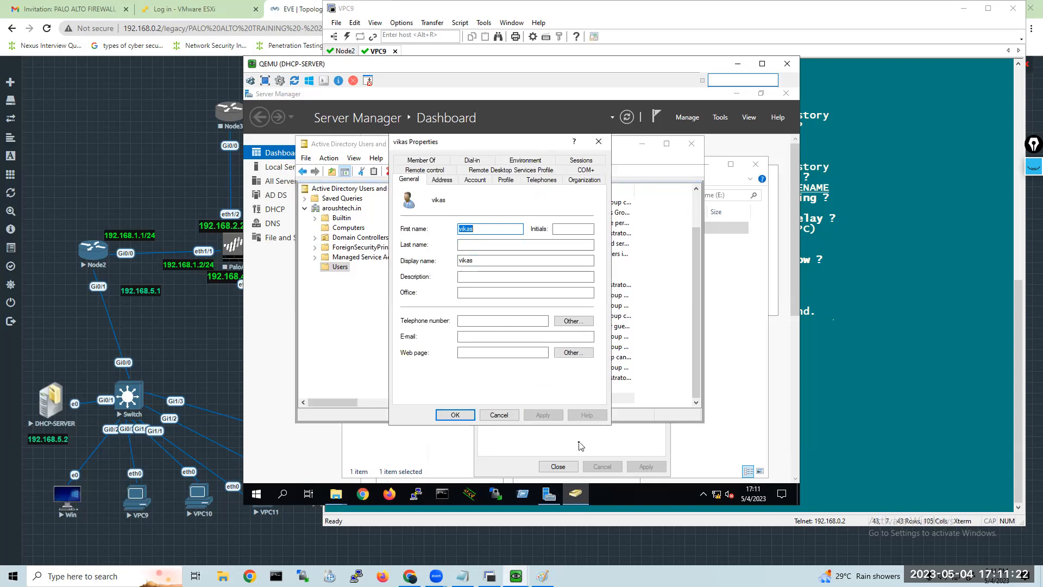
{"action": "left_click", "coordinate": [503, 415]}
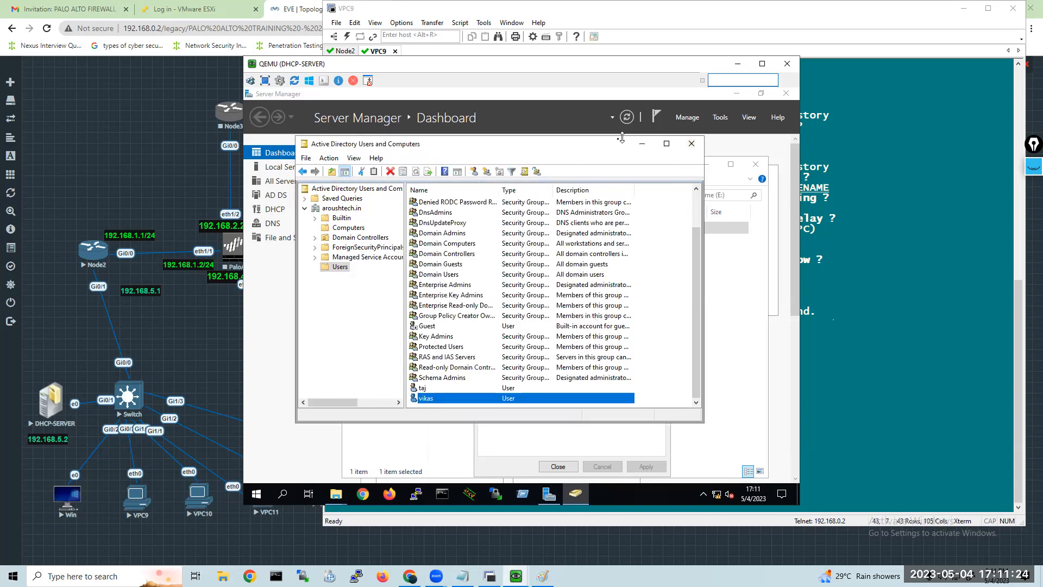
{"action": "left_click", "coordinate": [692, 144]}
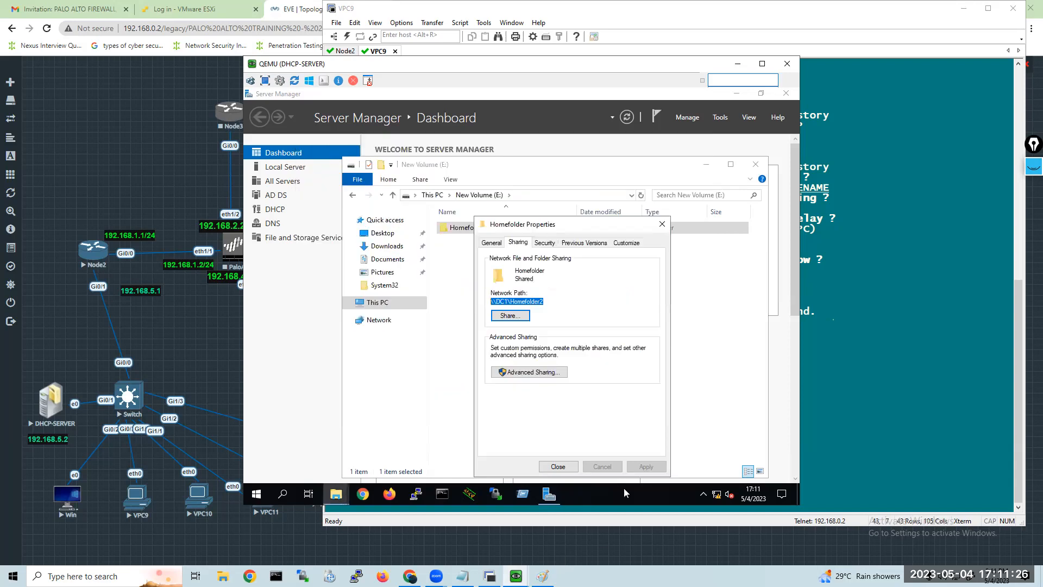
Switch to Notepad and review topics 1 to 5 of today's topic list.
{"action": "key", "text": "alt+Tab"}
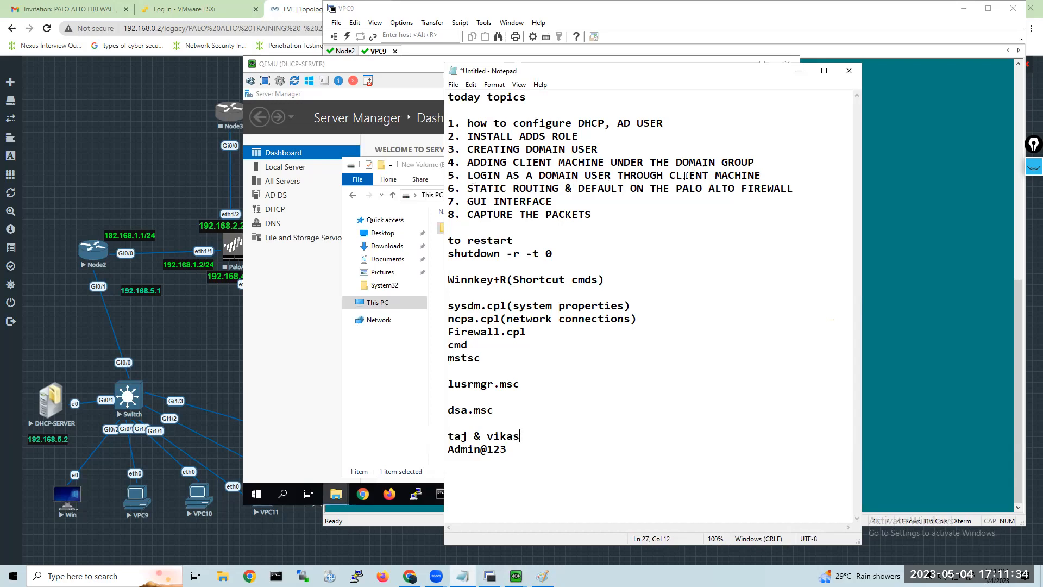
{"action": "left_click_drag", "start_coordinate": [764, 171], "coordinate": [723, 109]}
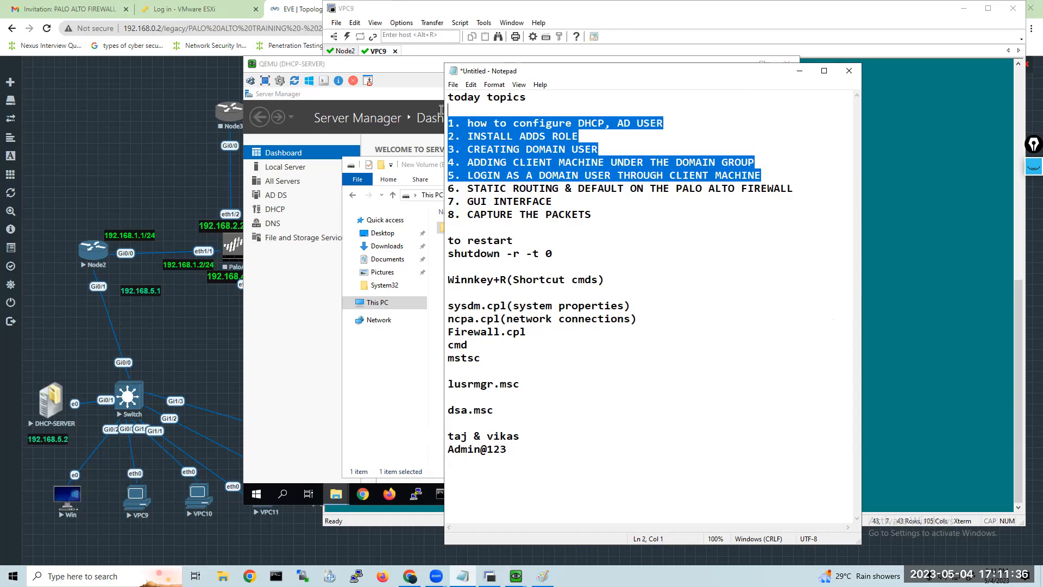
{"action": "left_click", "coordinate": [823, 300]}
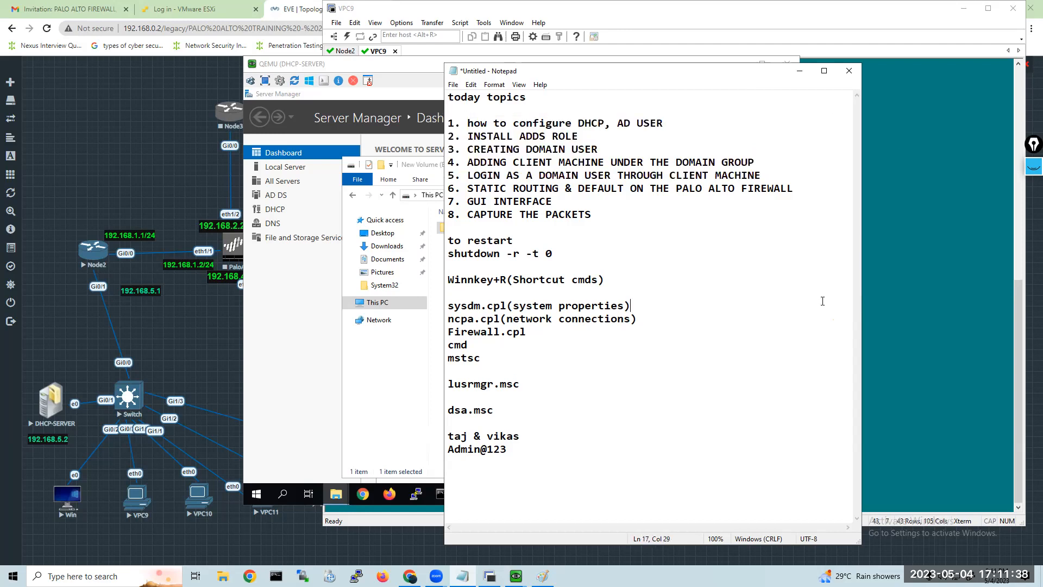
Return to the DHCP-SERVER console, close the New Volume (E:) window and Homefolder properties, and minimize Server Manager.
{"action": "left_click", "coordinate": [355, 398]}
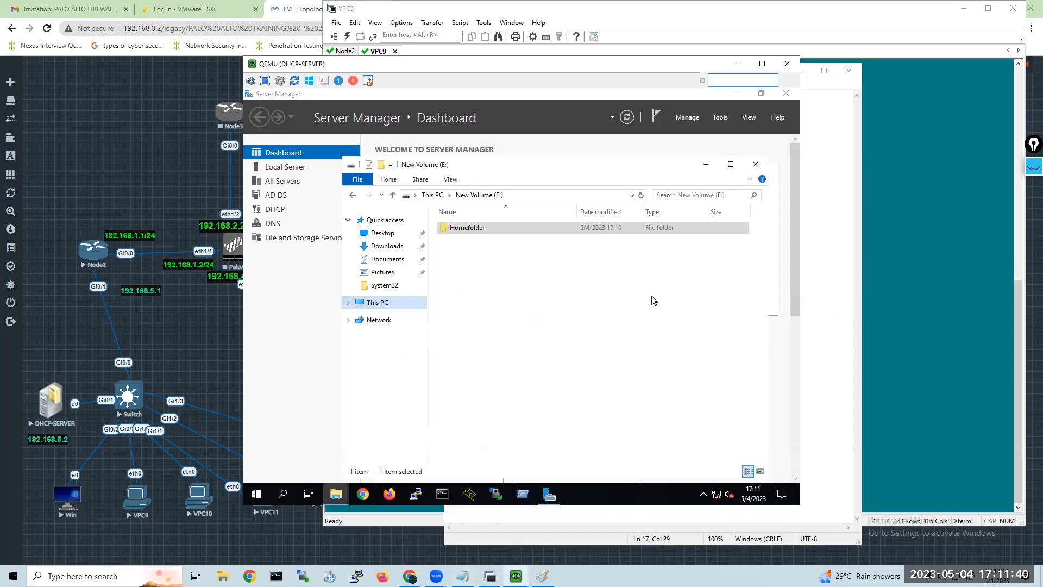
{"action": "left_click", "coordinate": [755, 165]}
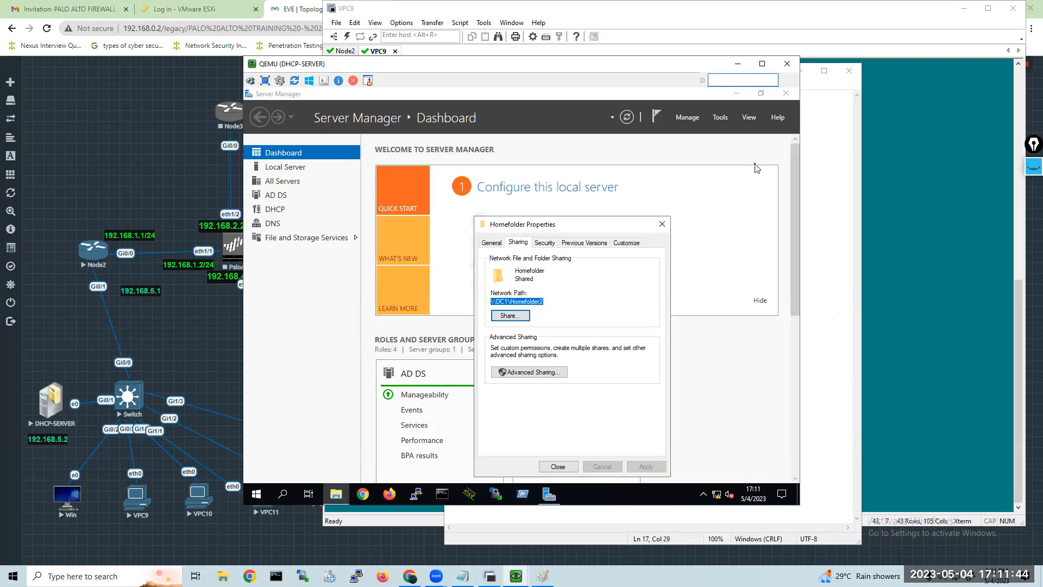
{"action": "left_click", "coordinate": [557, 465]}
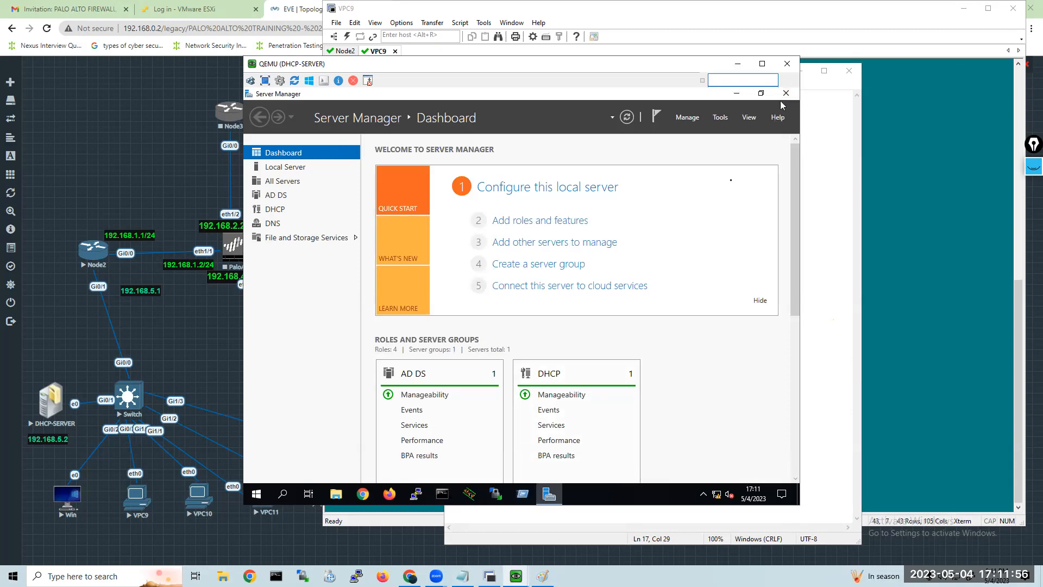
{"action": "left_click", "coordinate": [549, 495]}
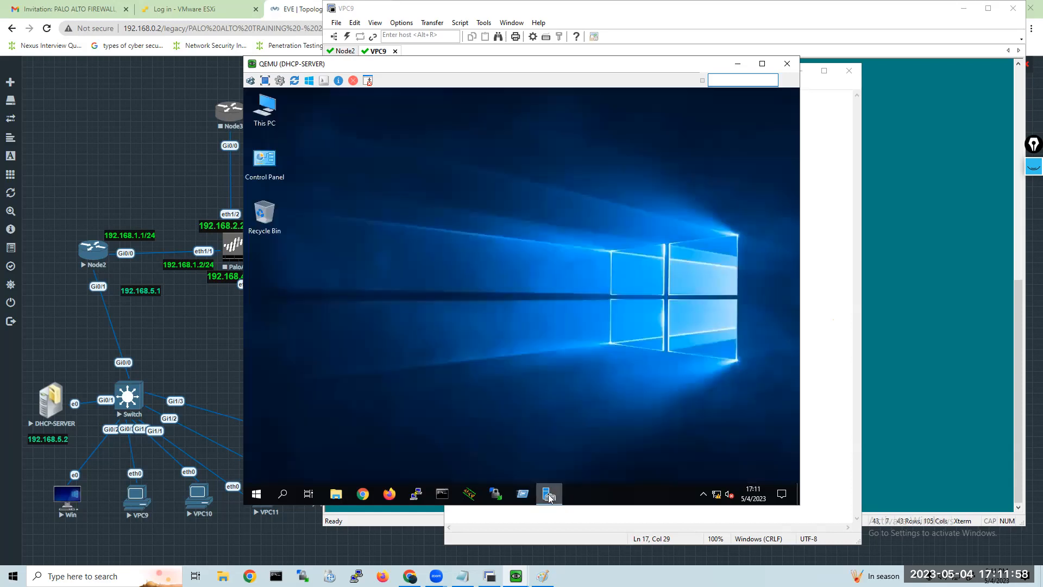